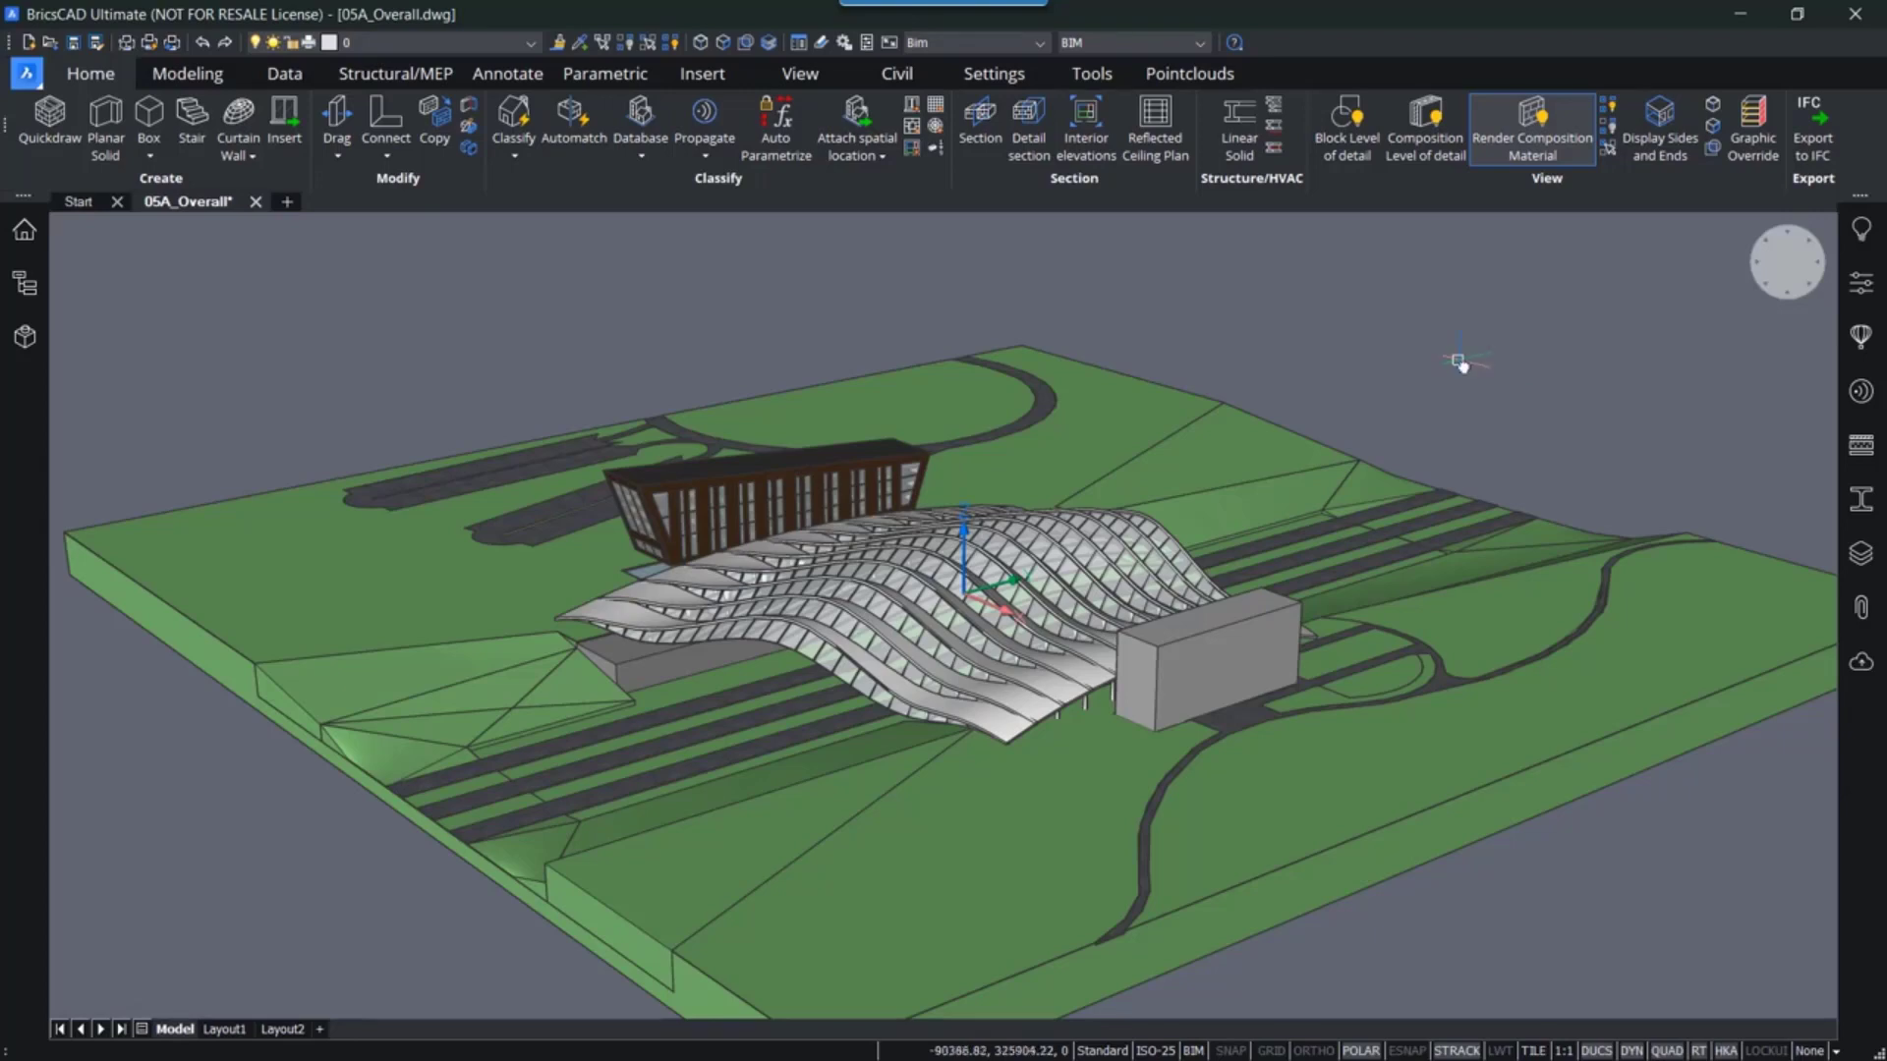
# - Open the east building's external reference 05A_East for editing in its own drawing
pyautogui.moveTo(1464, 362); pyautogui.dragTo(1412, 378, button='middle')
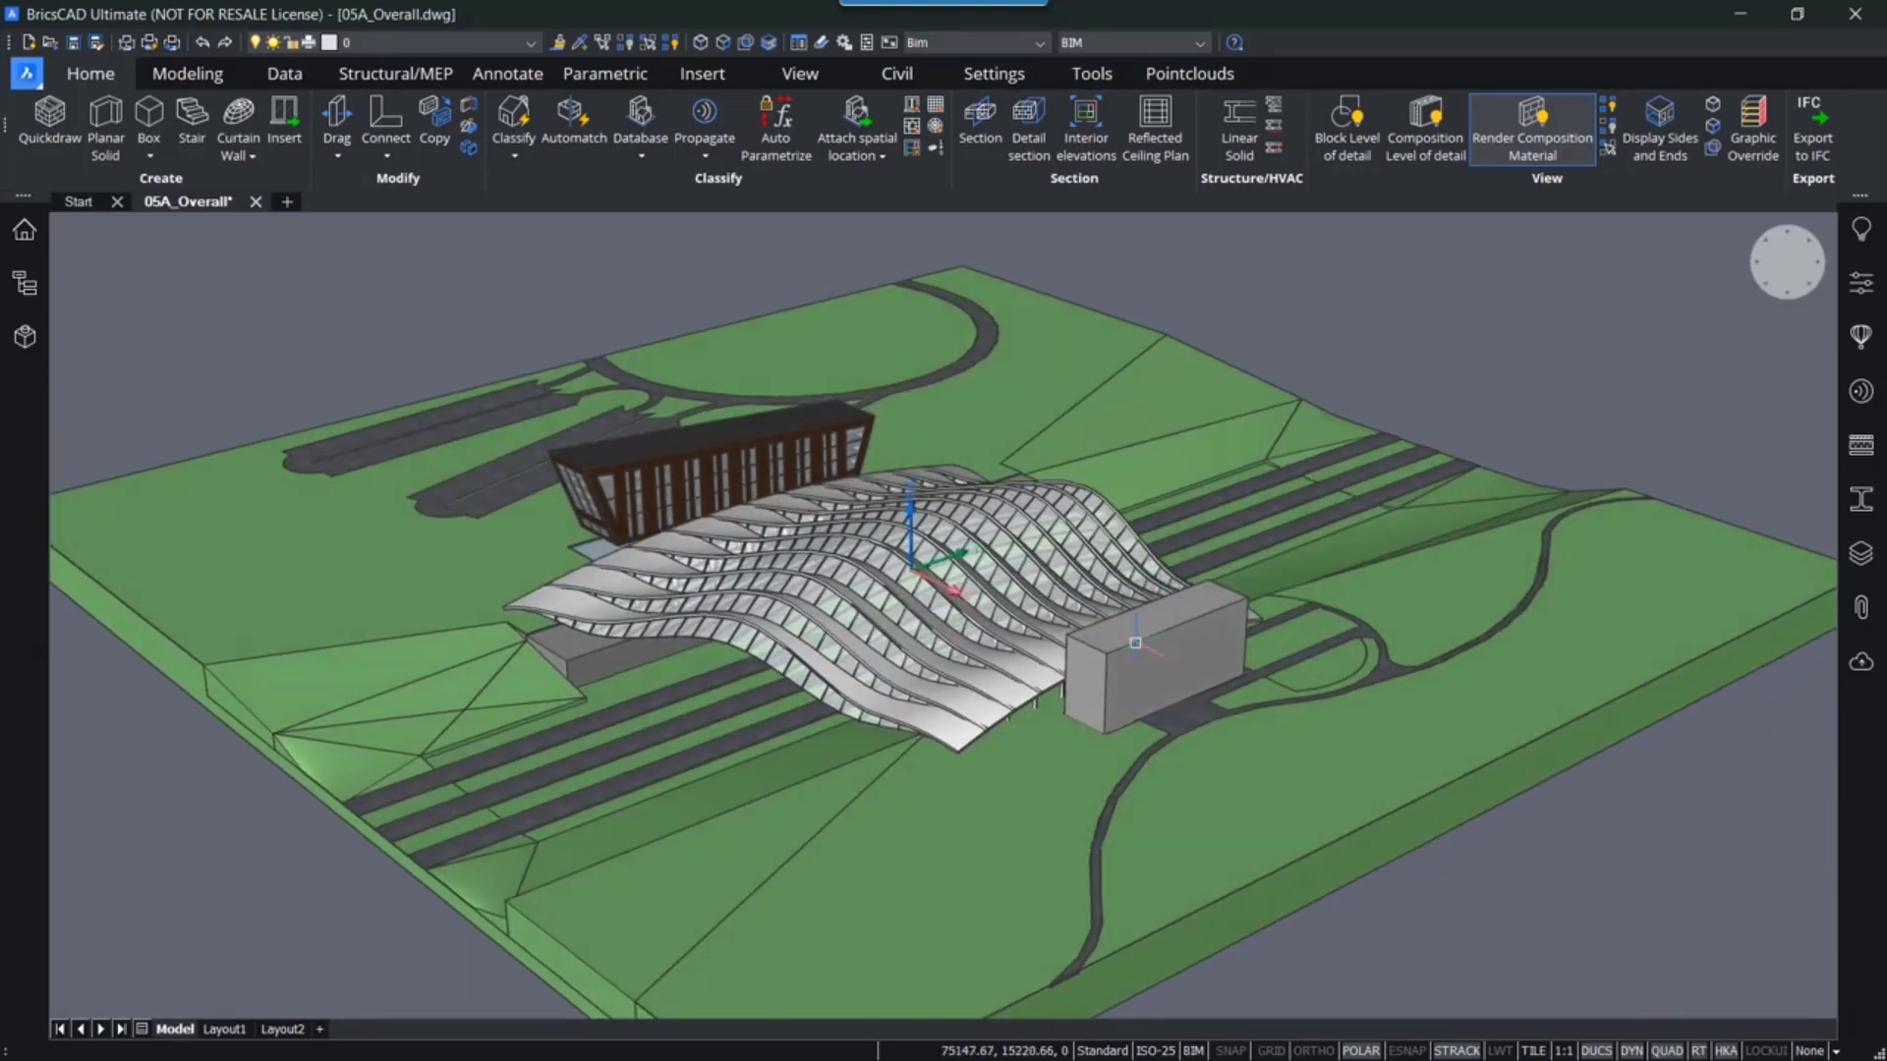
pyautogui.moveTo(1142, 651)
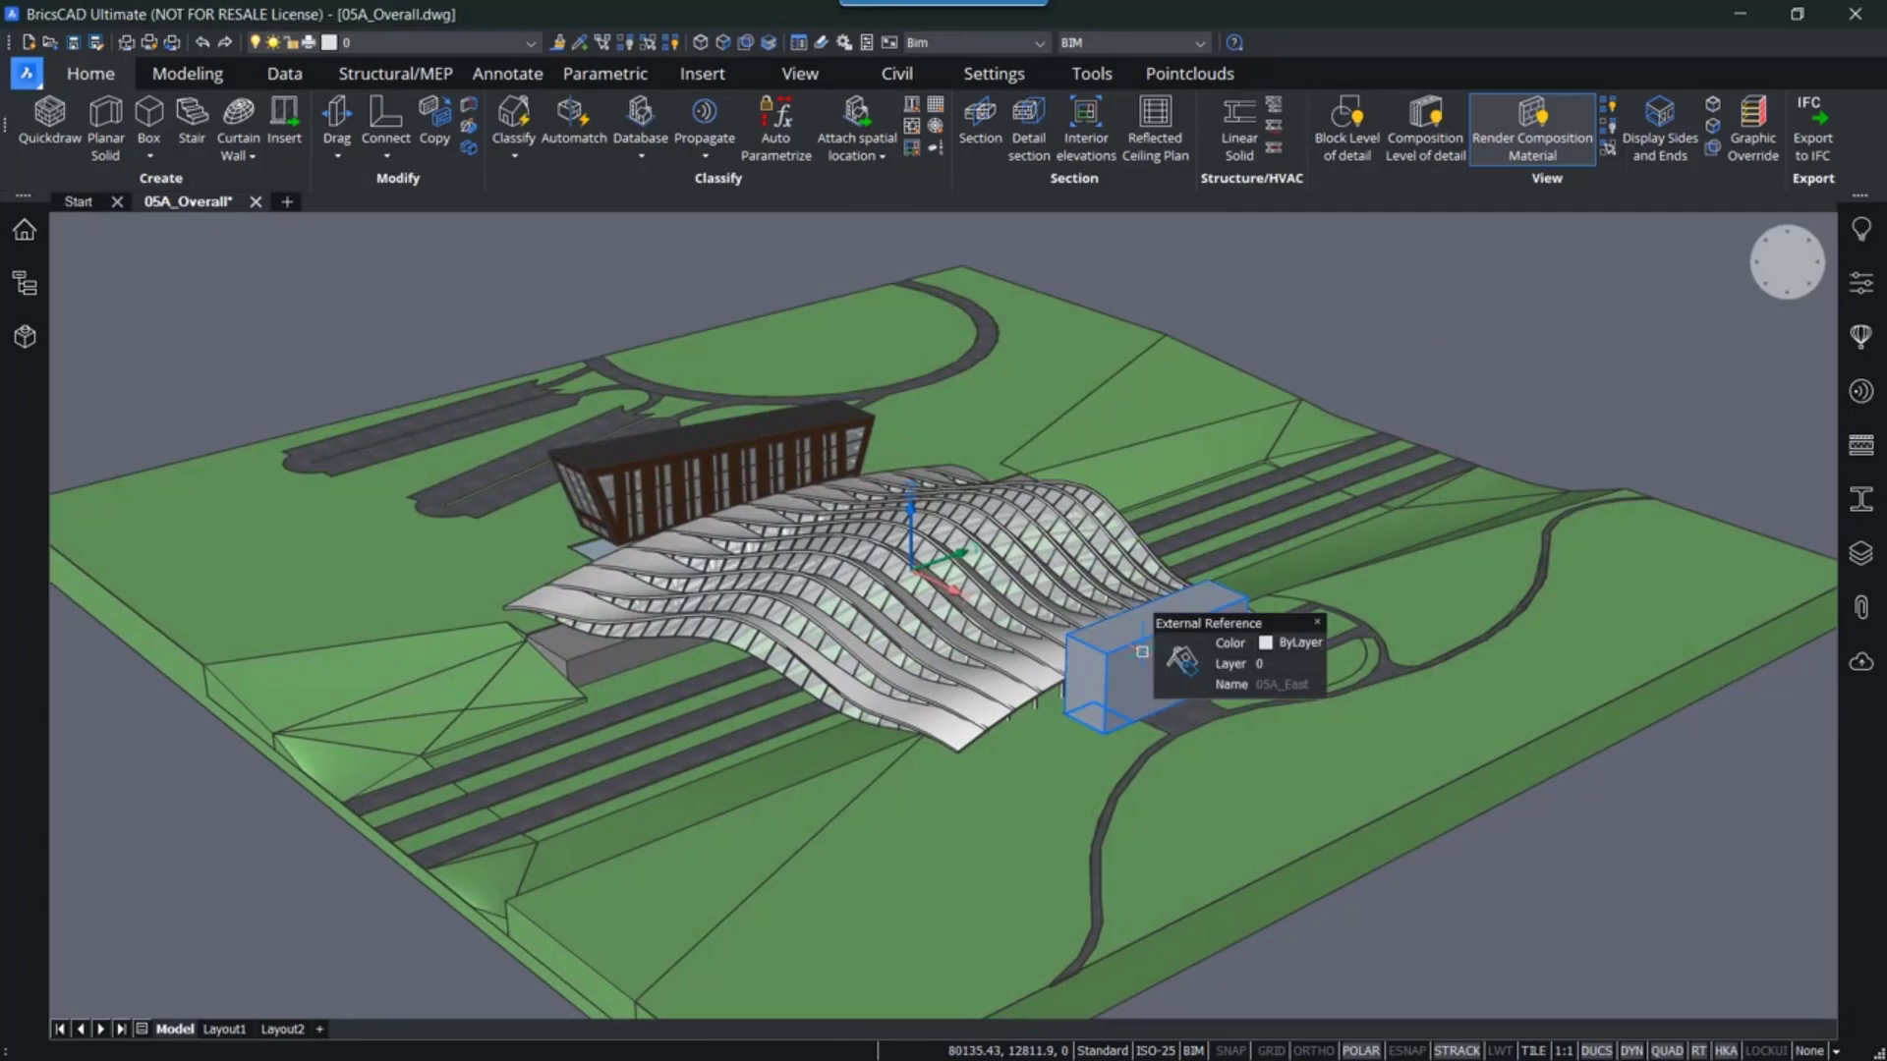
pyautogui.scroll(1, 1142, 651)
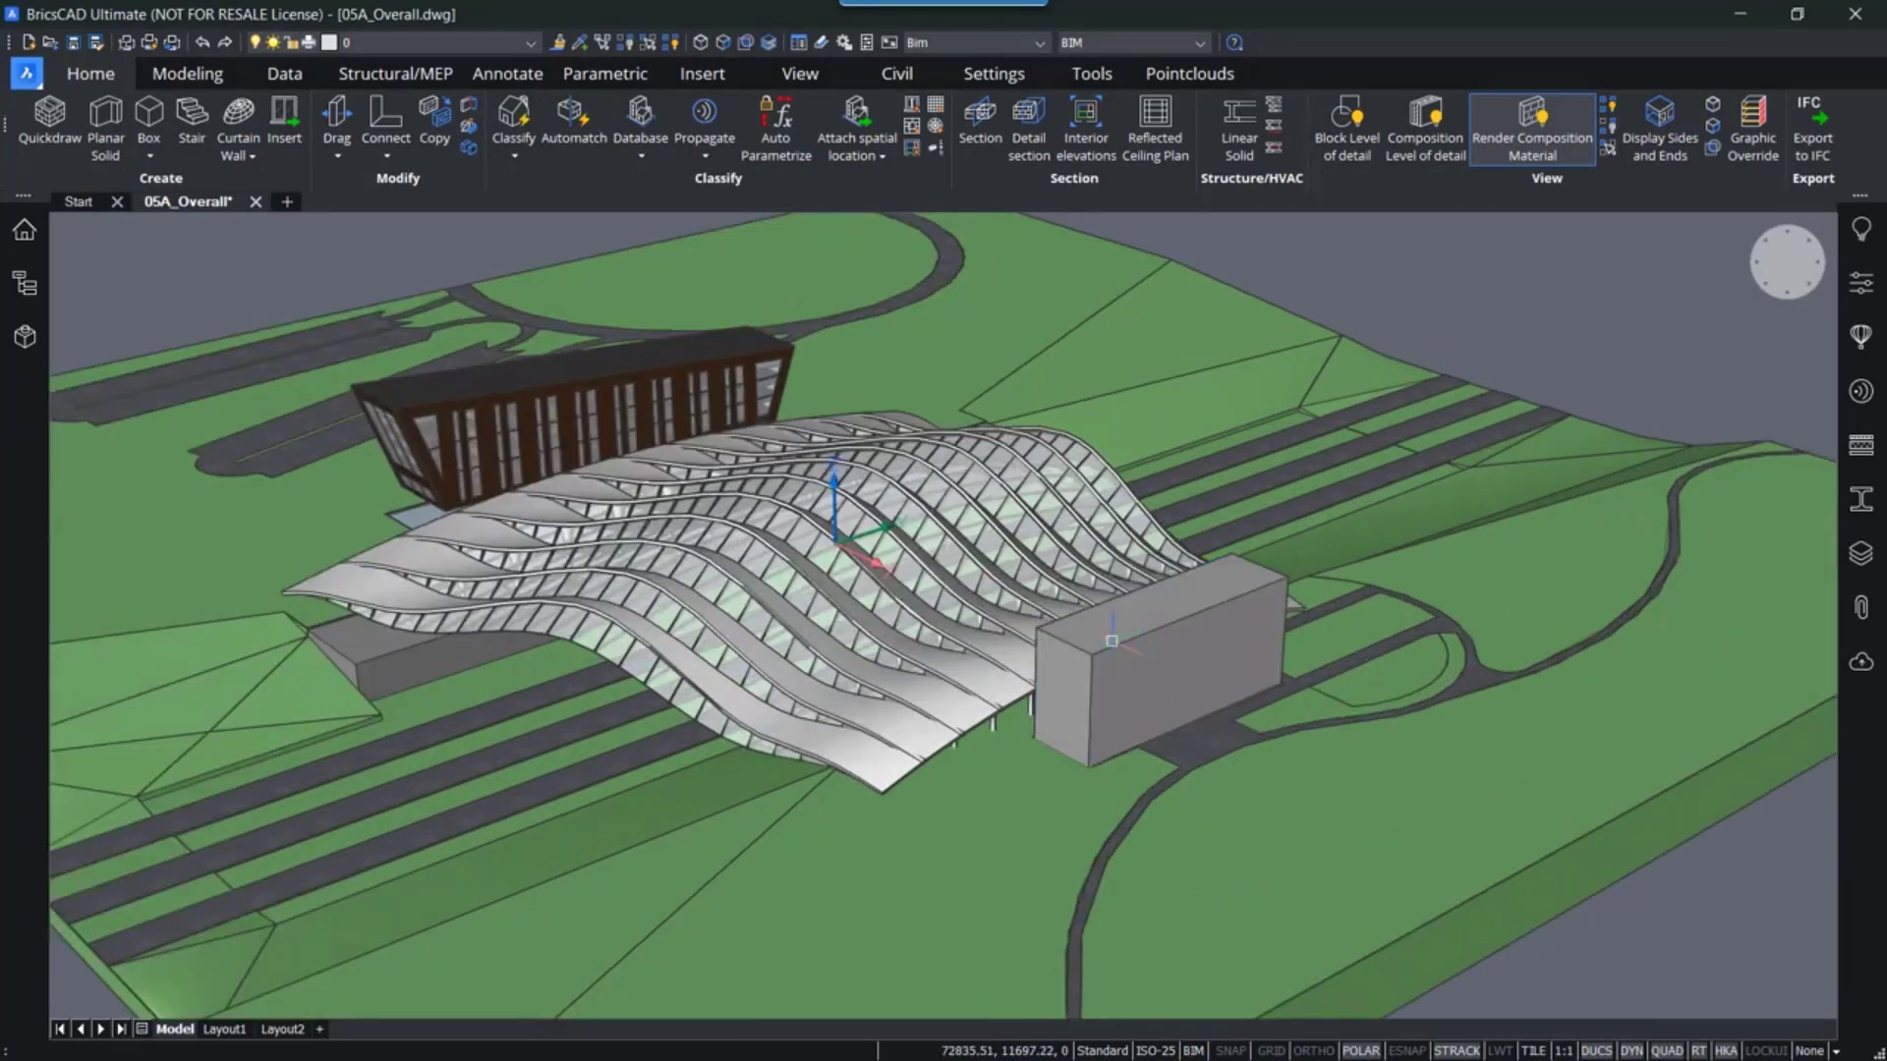
pyautogui.scroll(1, 1142, 652)
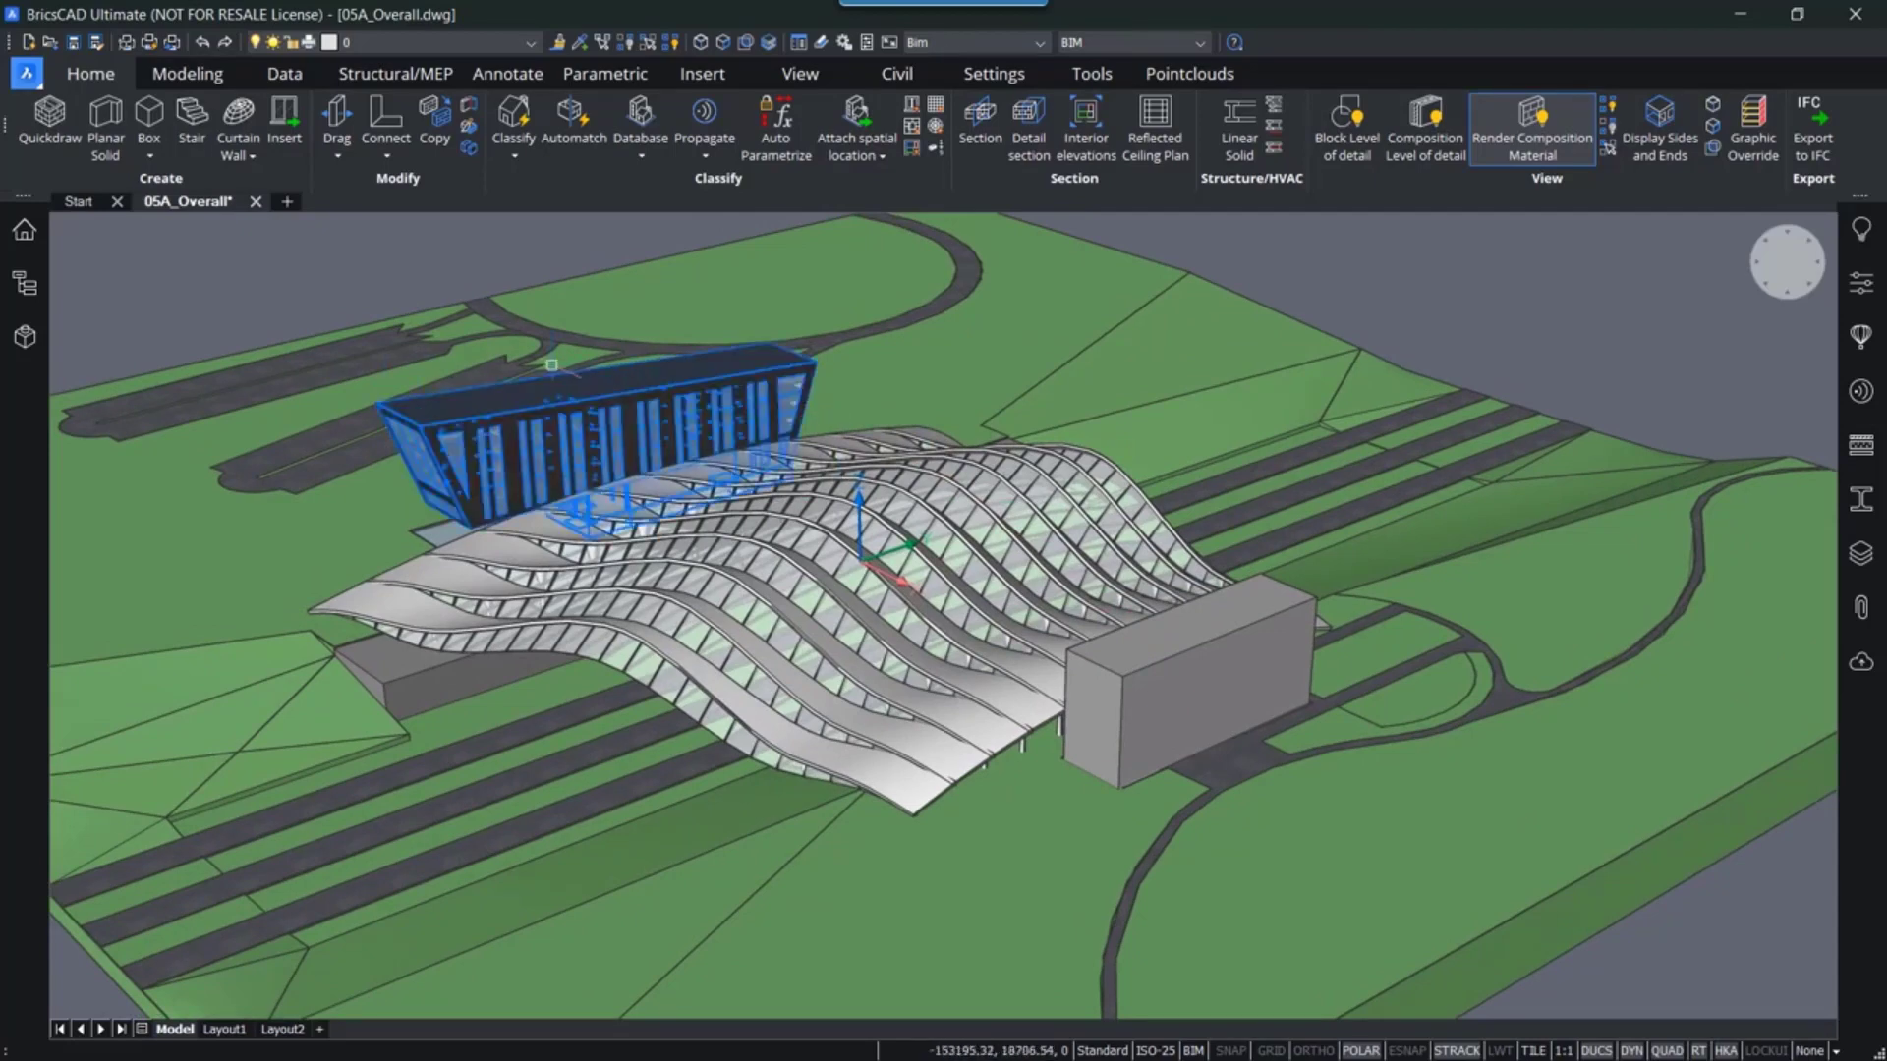
pyautogui.moveTo(461, 415)
pyautogui.mouseDown(button='middle')
pyautogui.moveTo(601, 557)
pyautogui.moveTo(808, 516)
pyautogui.moveTo(904, 462)
pyautogui.moveTo(735, 555)
pyautogui.moveTo(648, 520)
pyautogui.moveTo(757, 570)
pyautogui.mouseUp(button='middle')
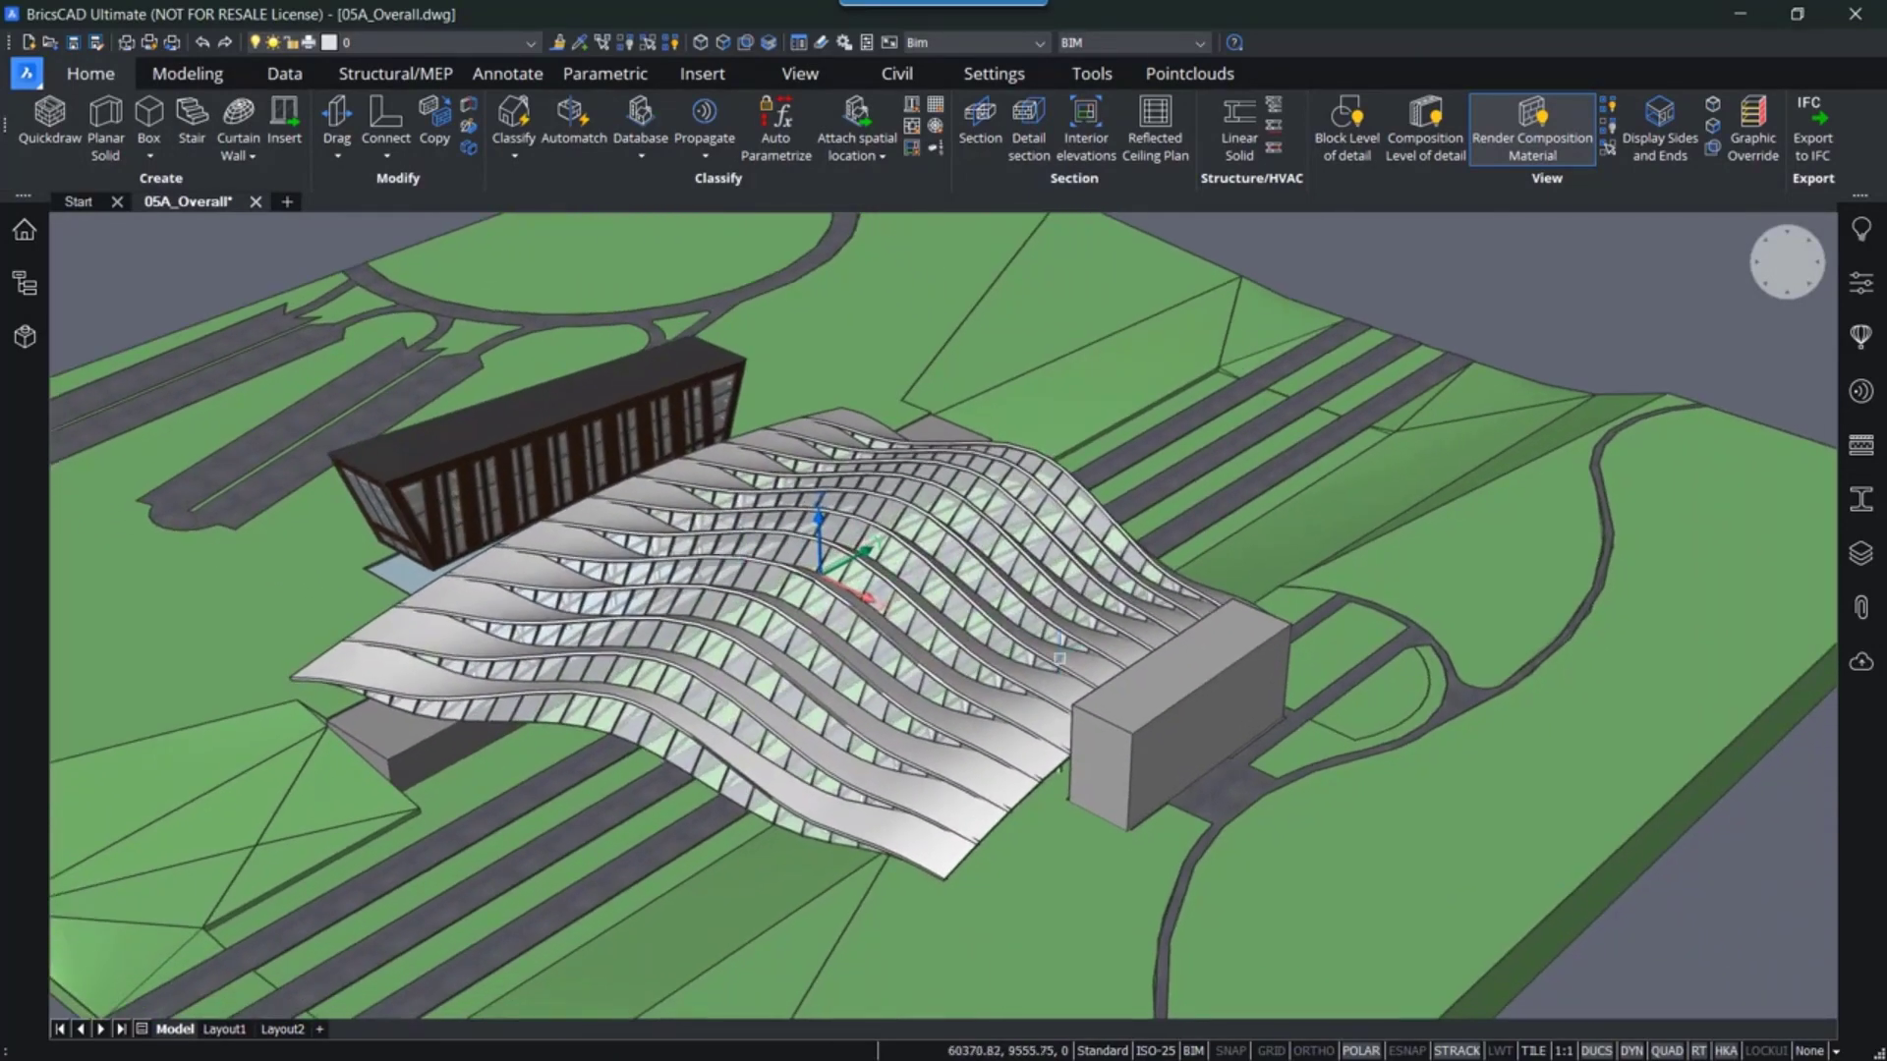
pyautogui.moveTo(1162, 691)
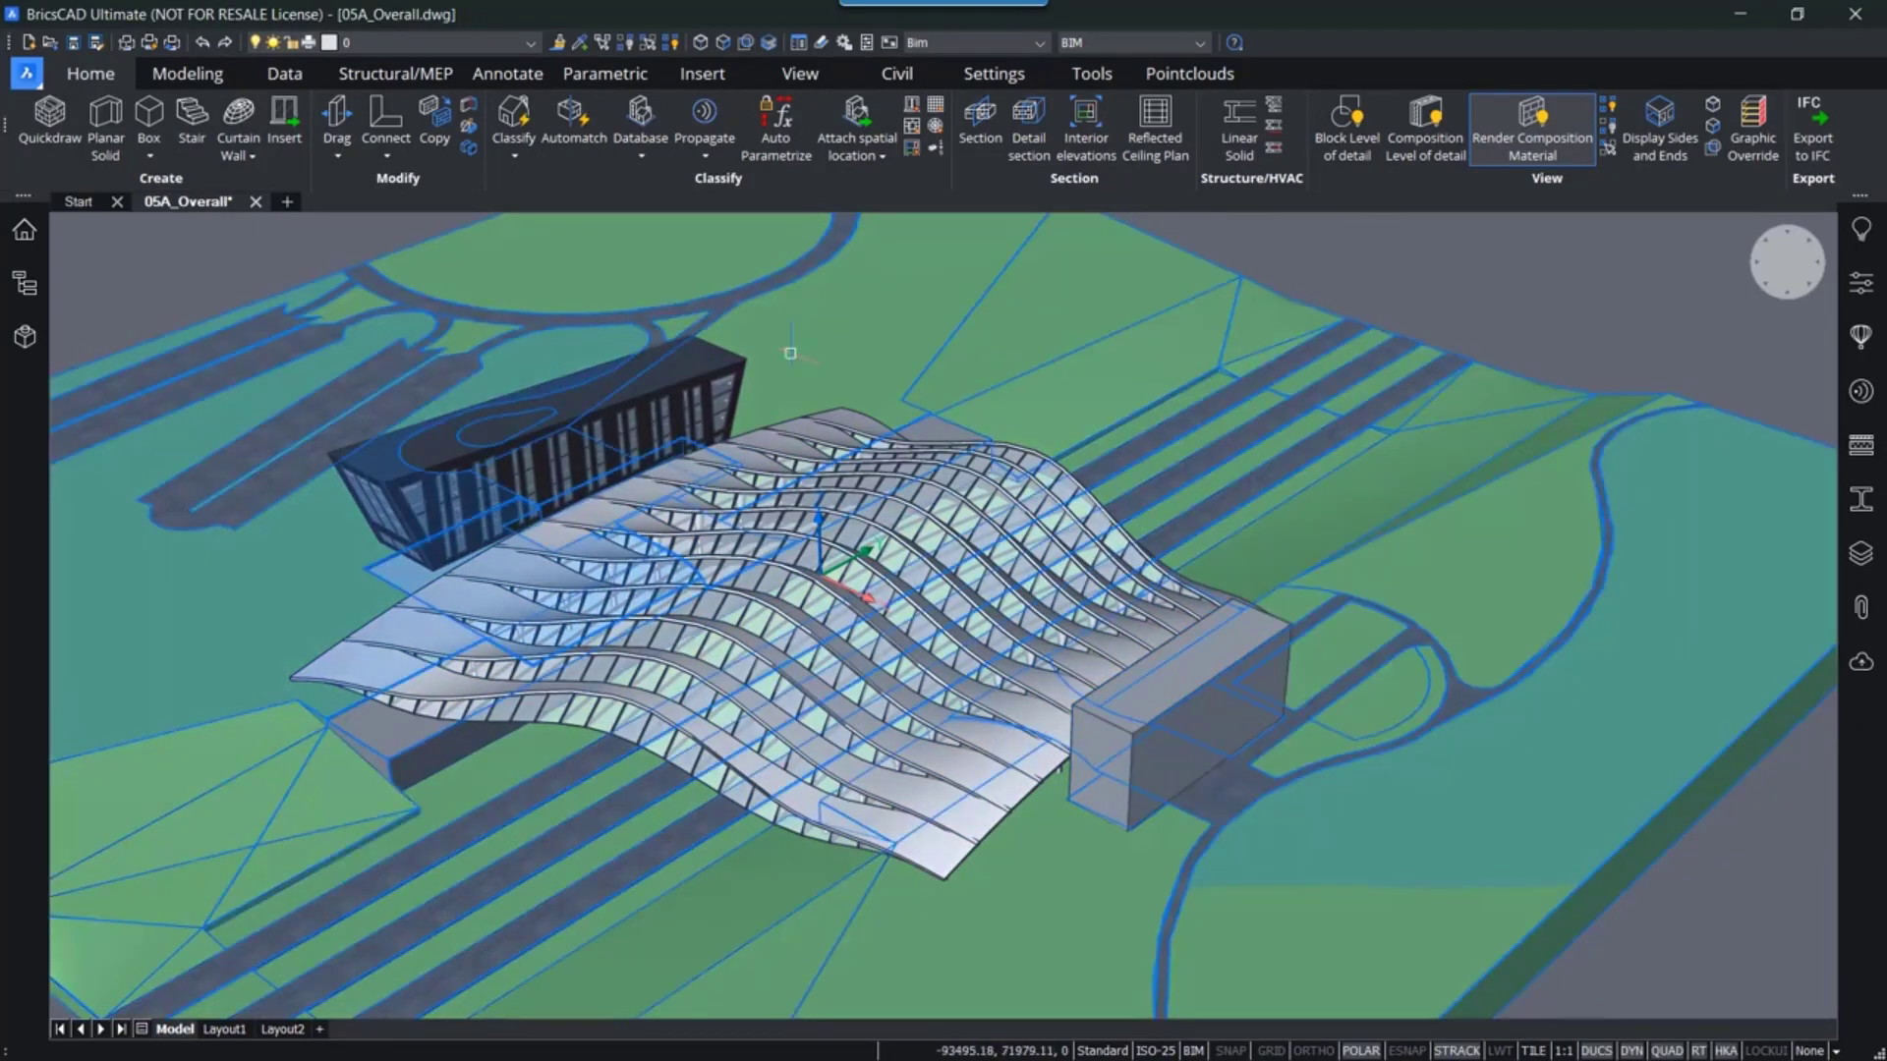
pyautogui.moveTo(1152, 735)
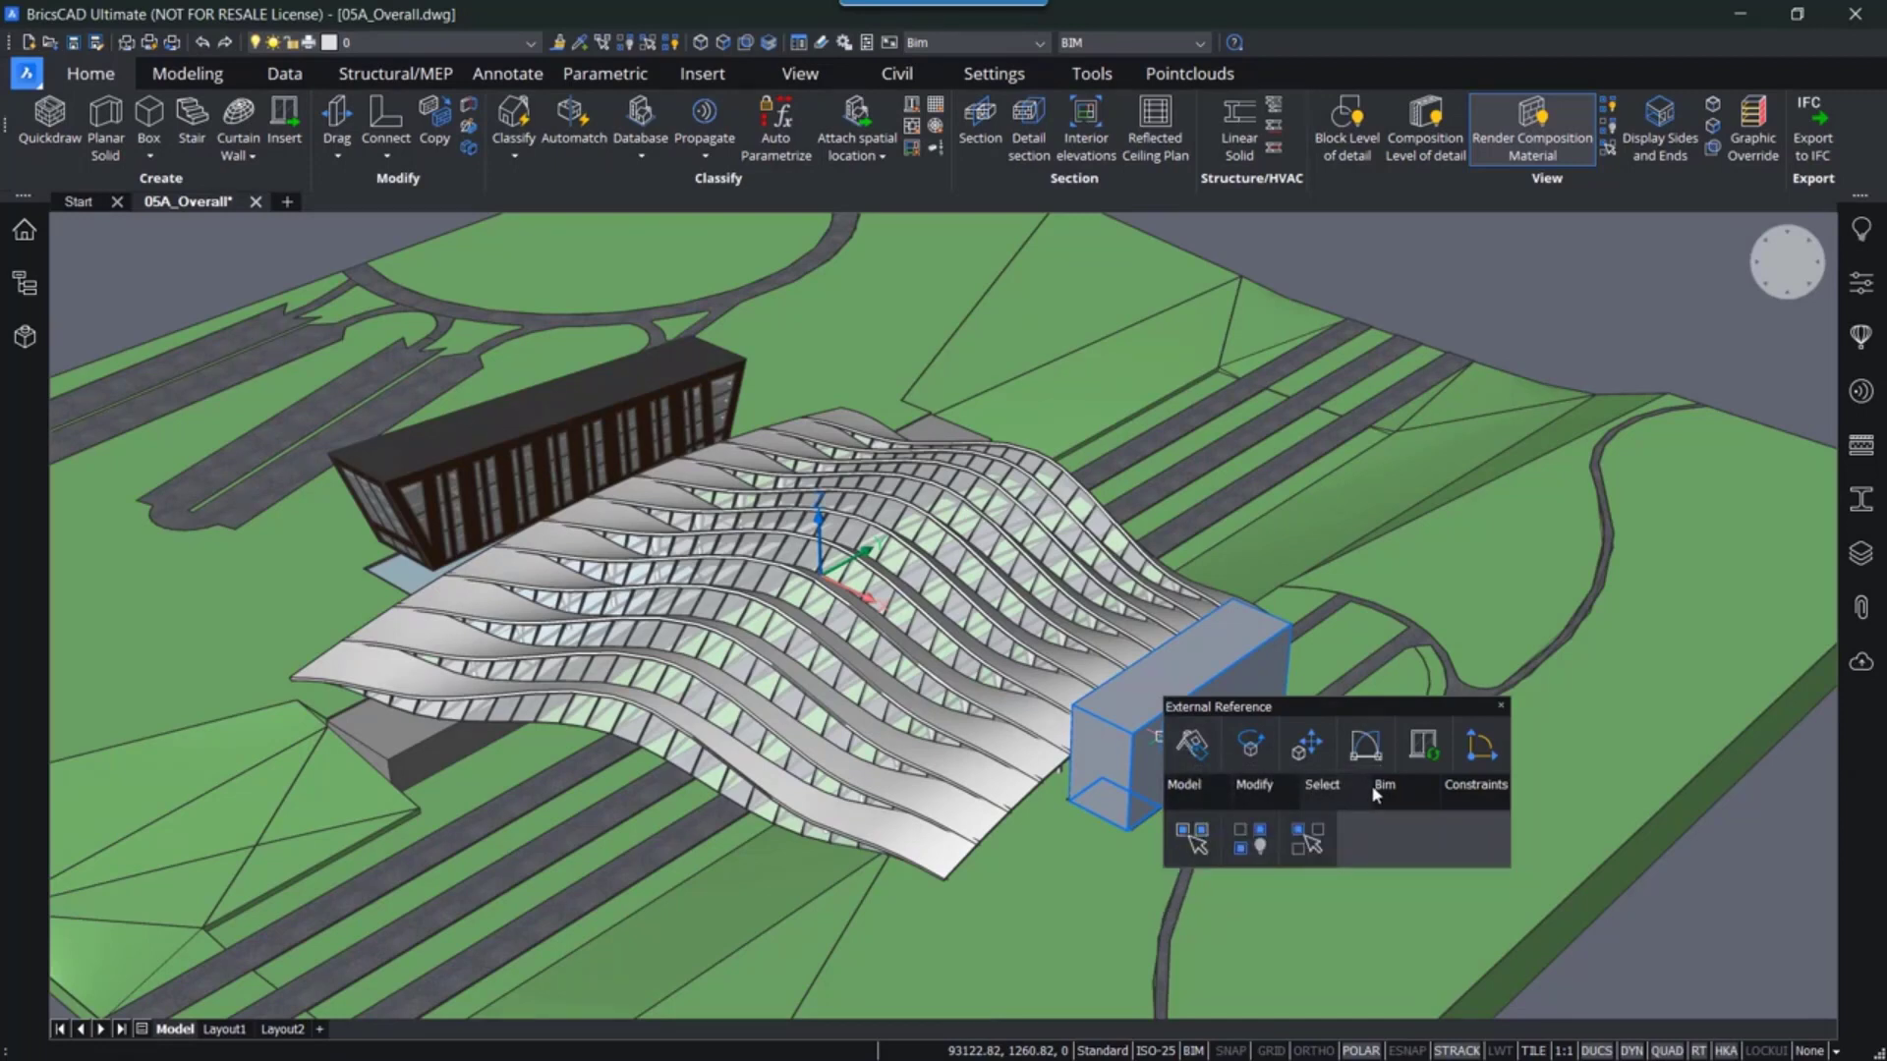
pyautogui.moveTo(1376, 794)
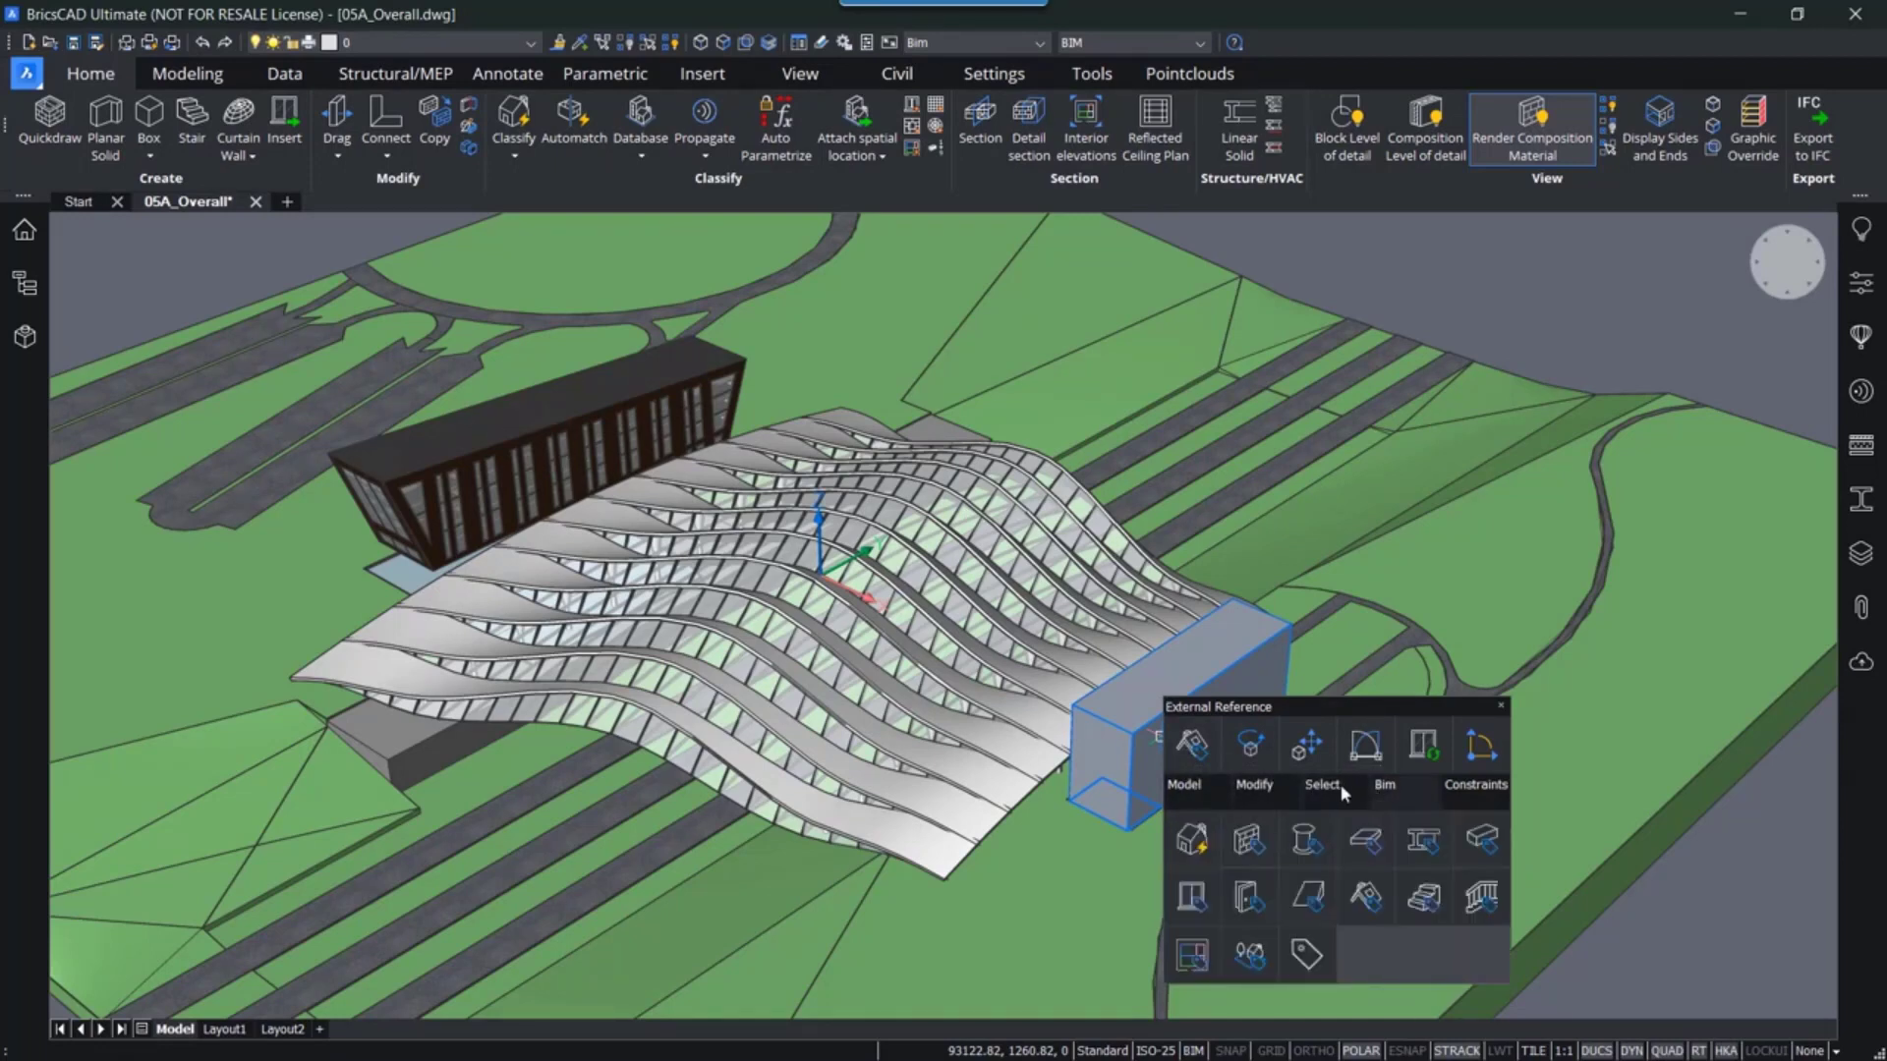
pyautogui.moveTo(1316, 786)
pyautogui.moveTo(1254, 784)
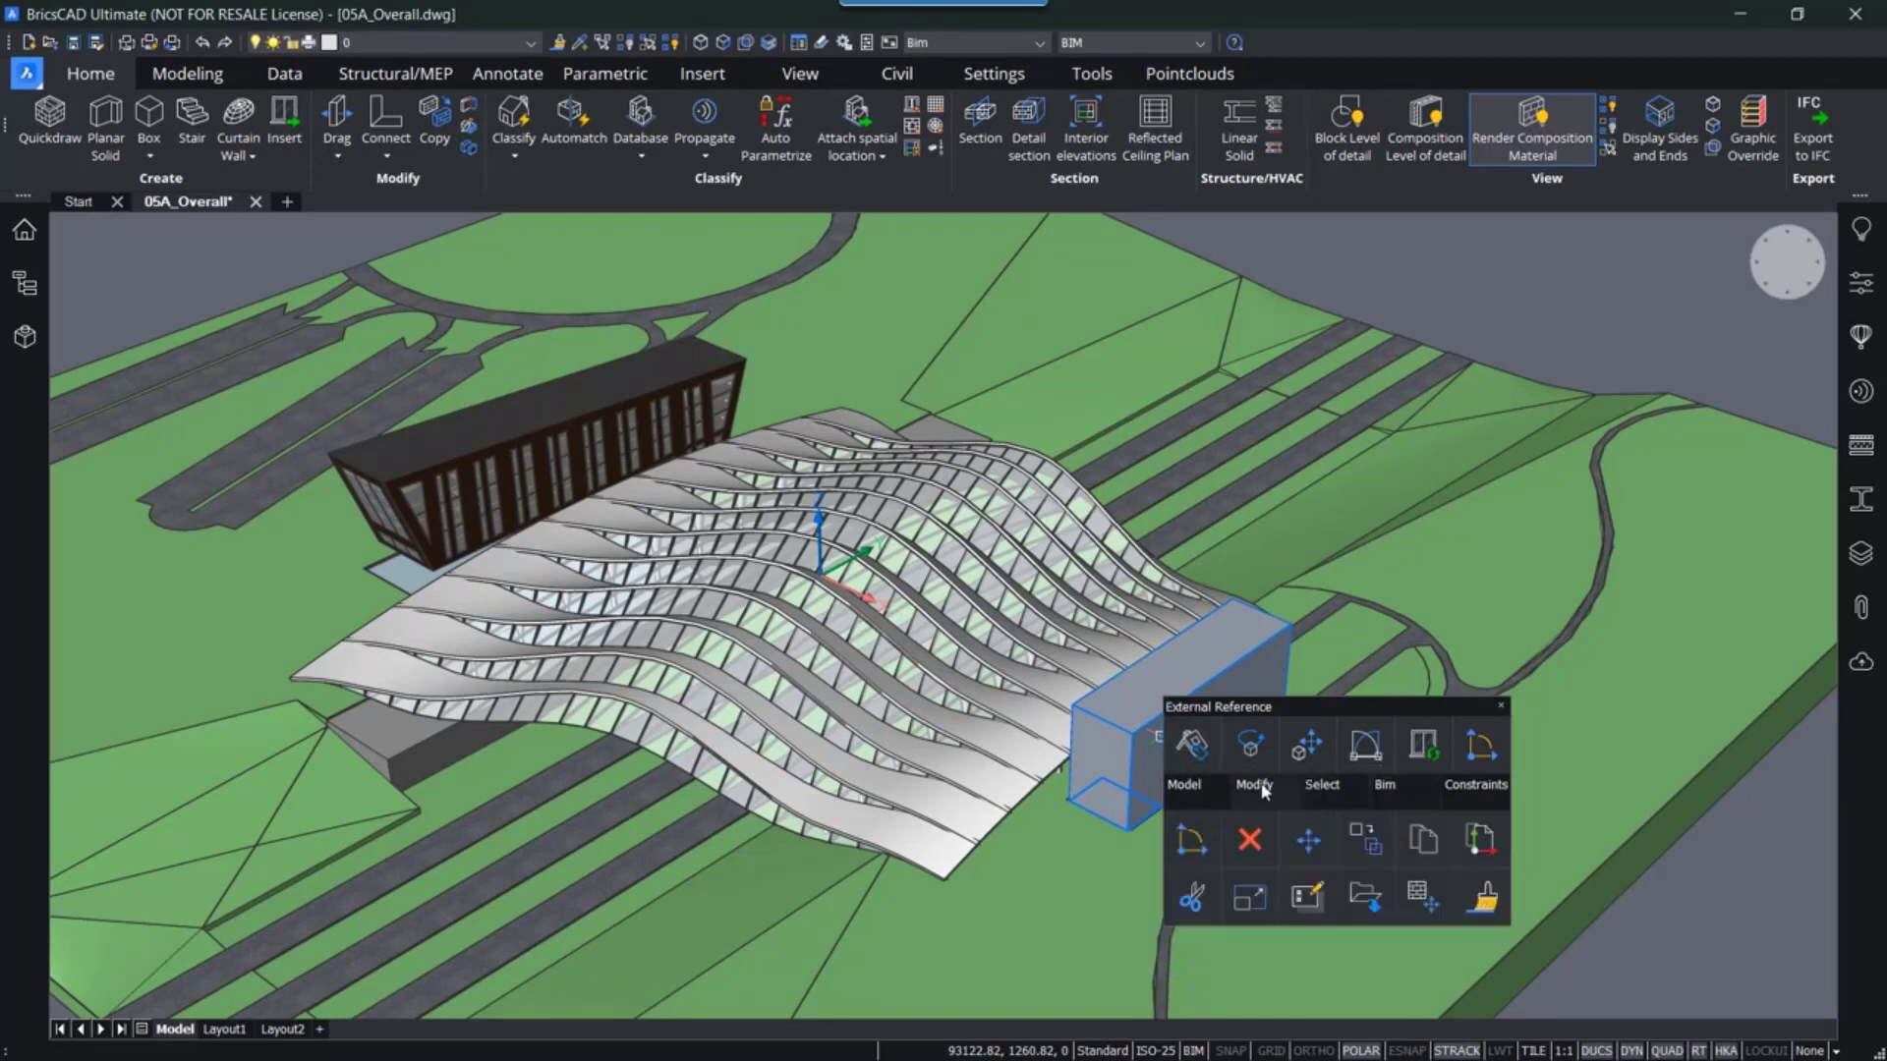
pyautogui.click(1364, 896)
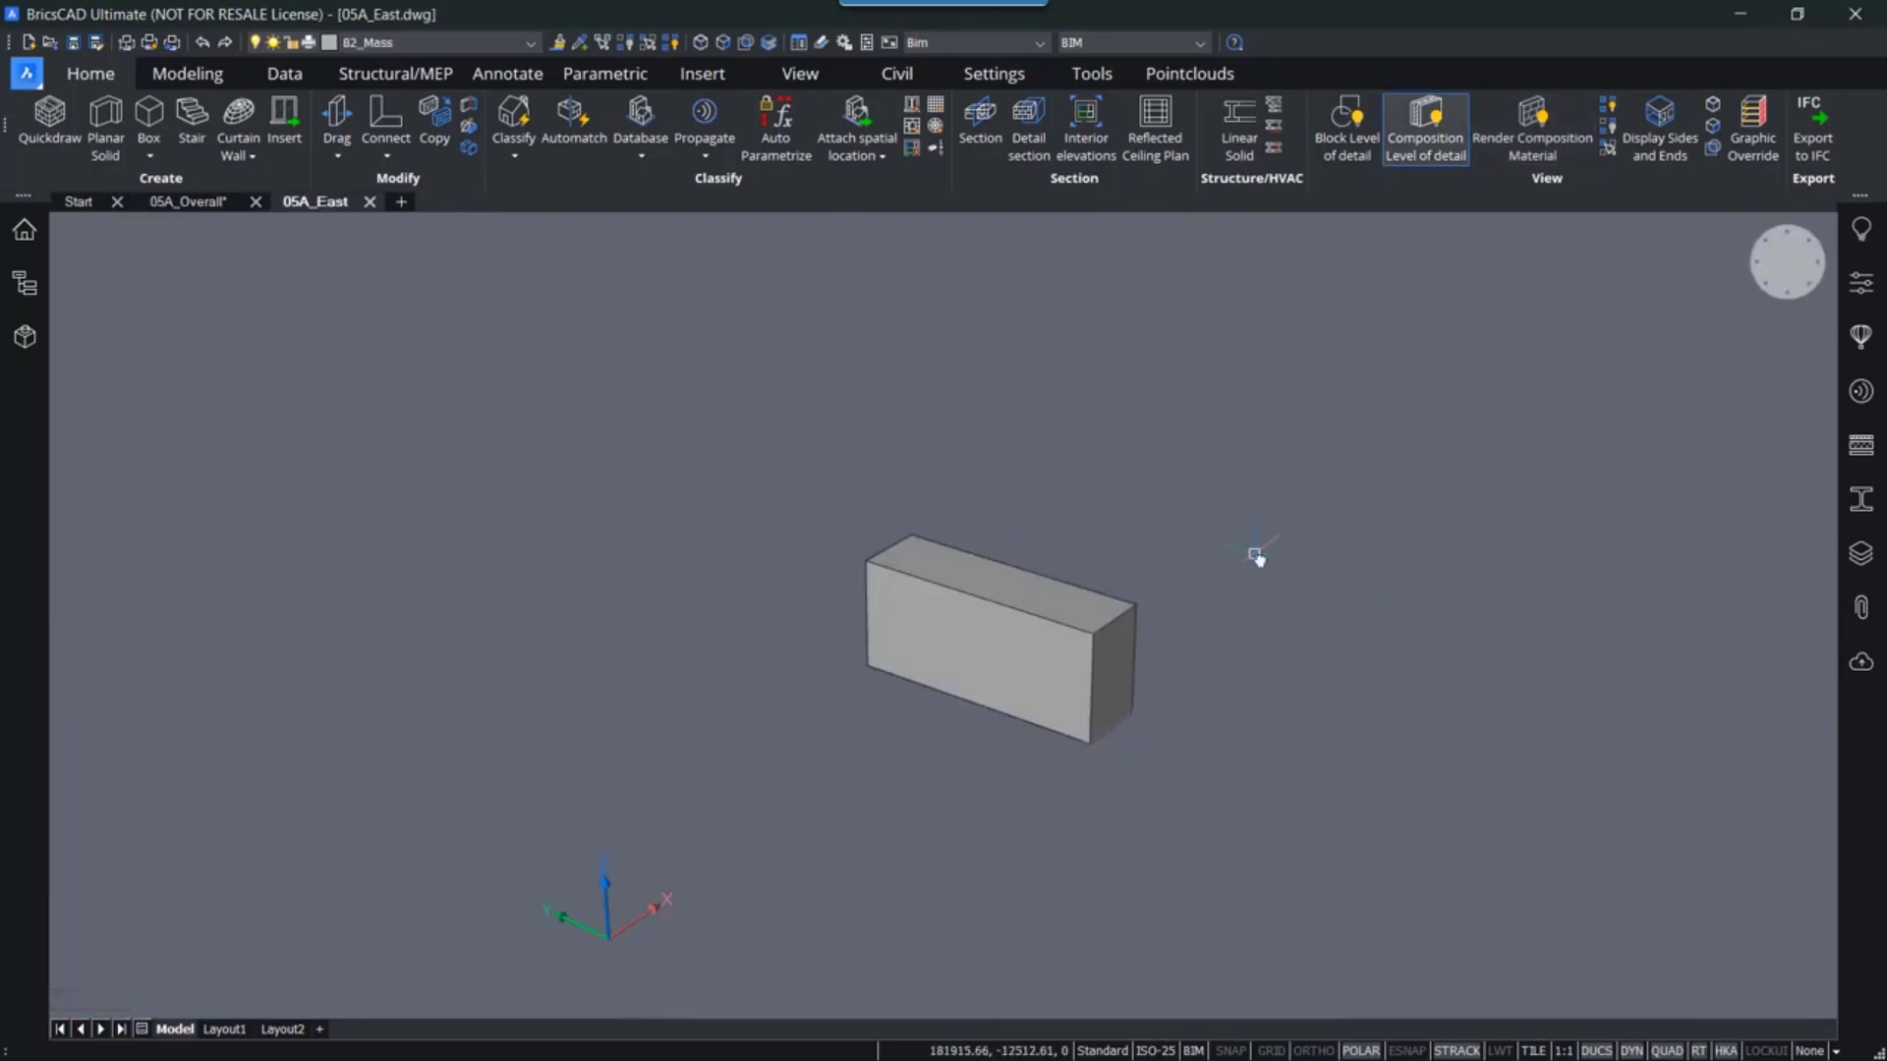
# - With face selection prioritized, rotate the mass's far end face 10° about its bottom edge
pyautogui.scroll(3, 1128, 535)
pyautogui.moveTo(1128, 530); pyautogui.dragTo(1159, 451, button='middle')
pyautogui.scroll(2, 1147, 483)
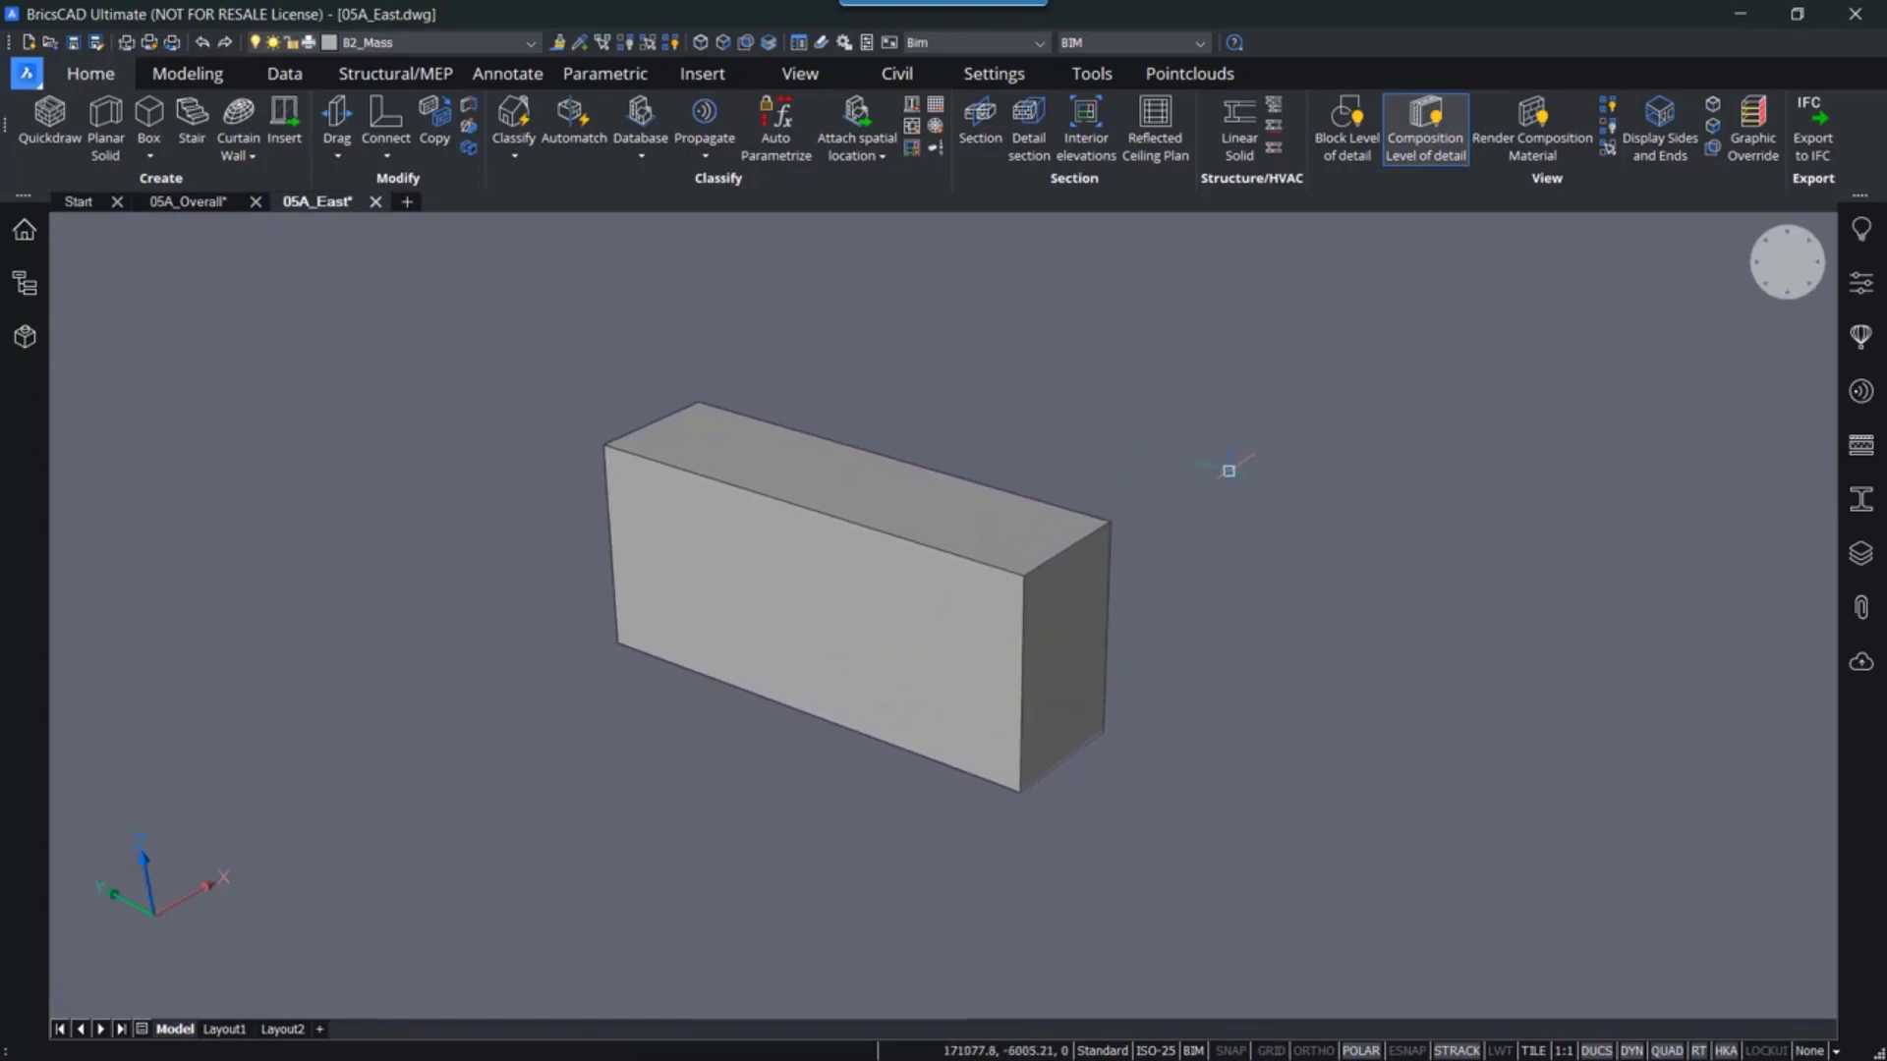
pyautogui.moveTo(918, 593)
pyautogui.scroll(2, 1277, 503)
pyautogui.moveTo(1158, 556); pyautogui.dragTo(1268, 547, button='middle')
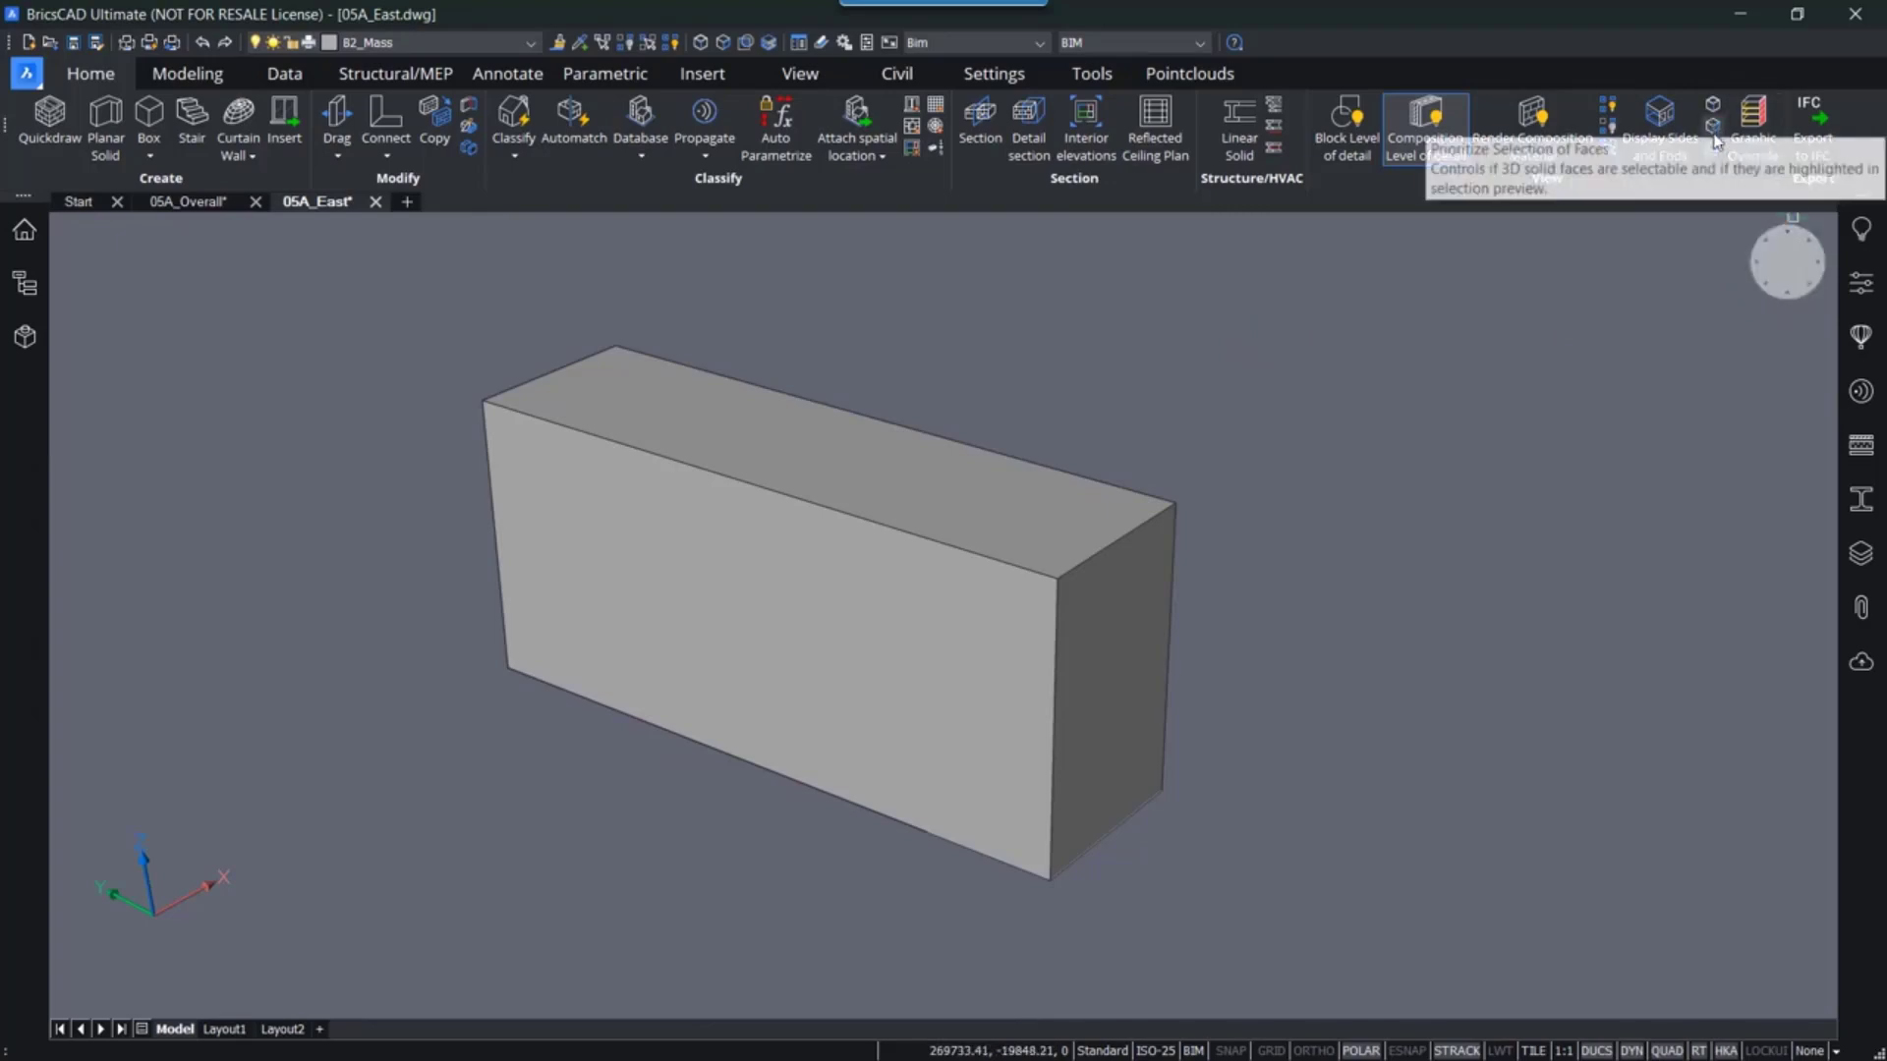
pyautogui.click(725, 45)
pyautogui.moveTo(1318, 502); pyautogui.dragTo(1297, 521, button='middle')
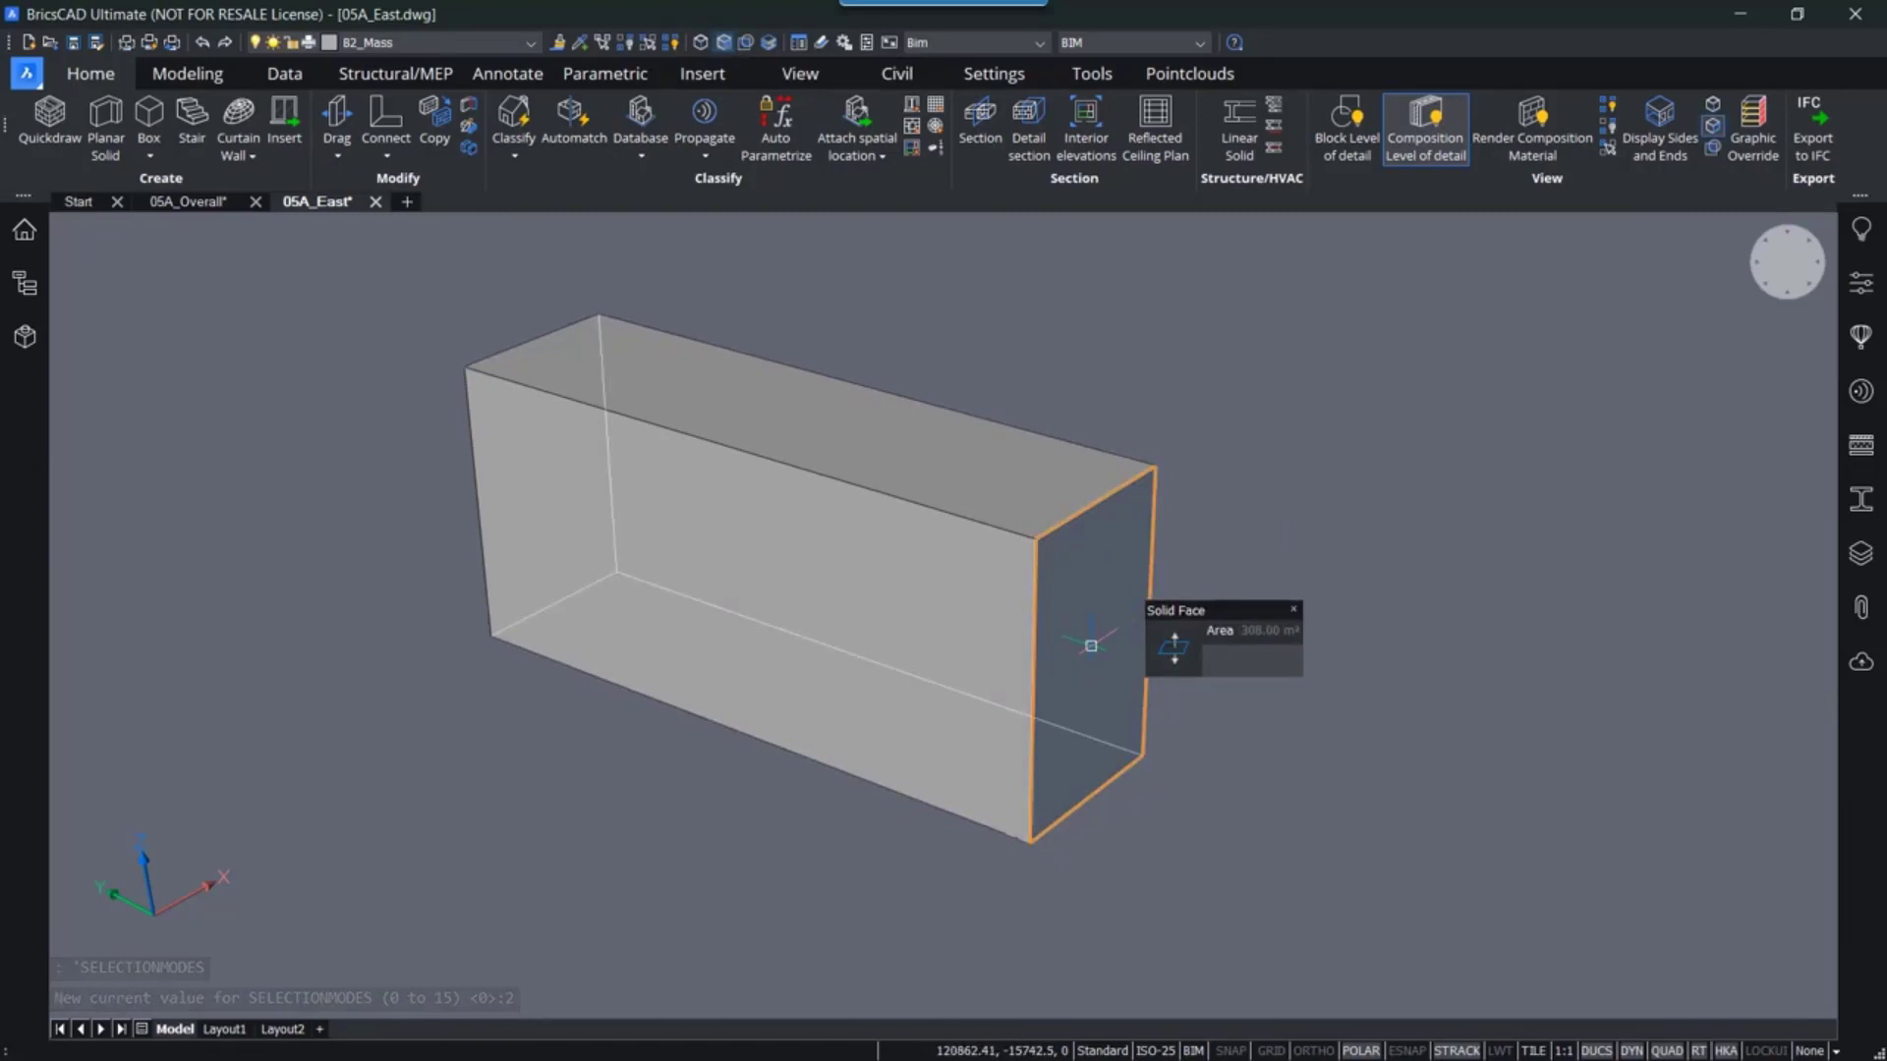
pyautogui.moveTo(1174, 646)
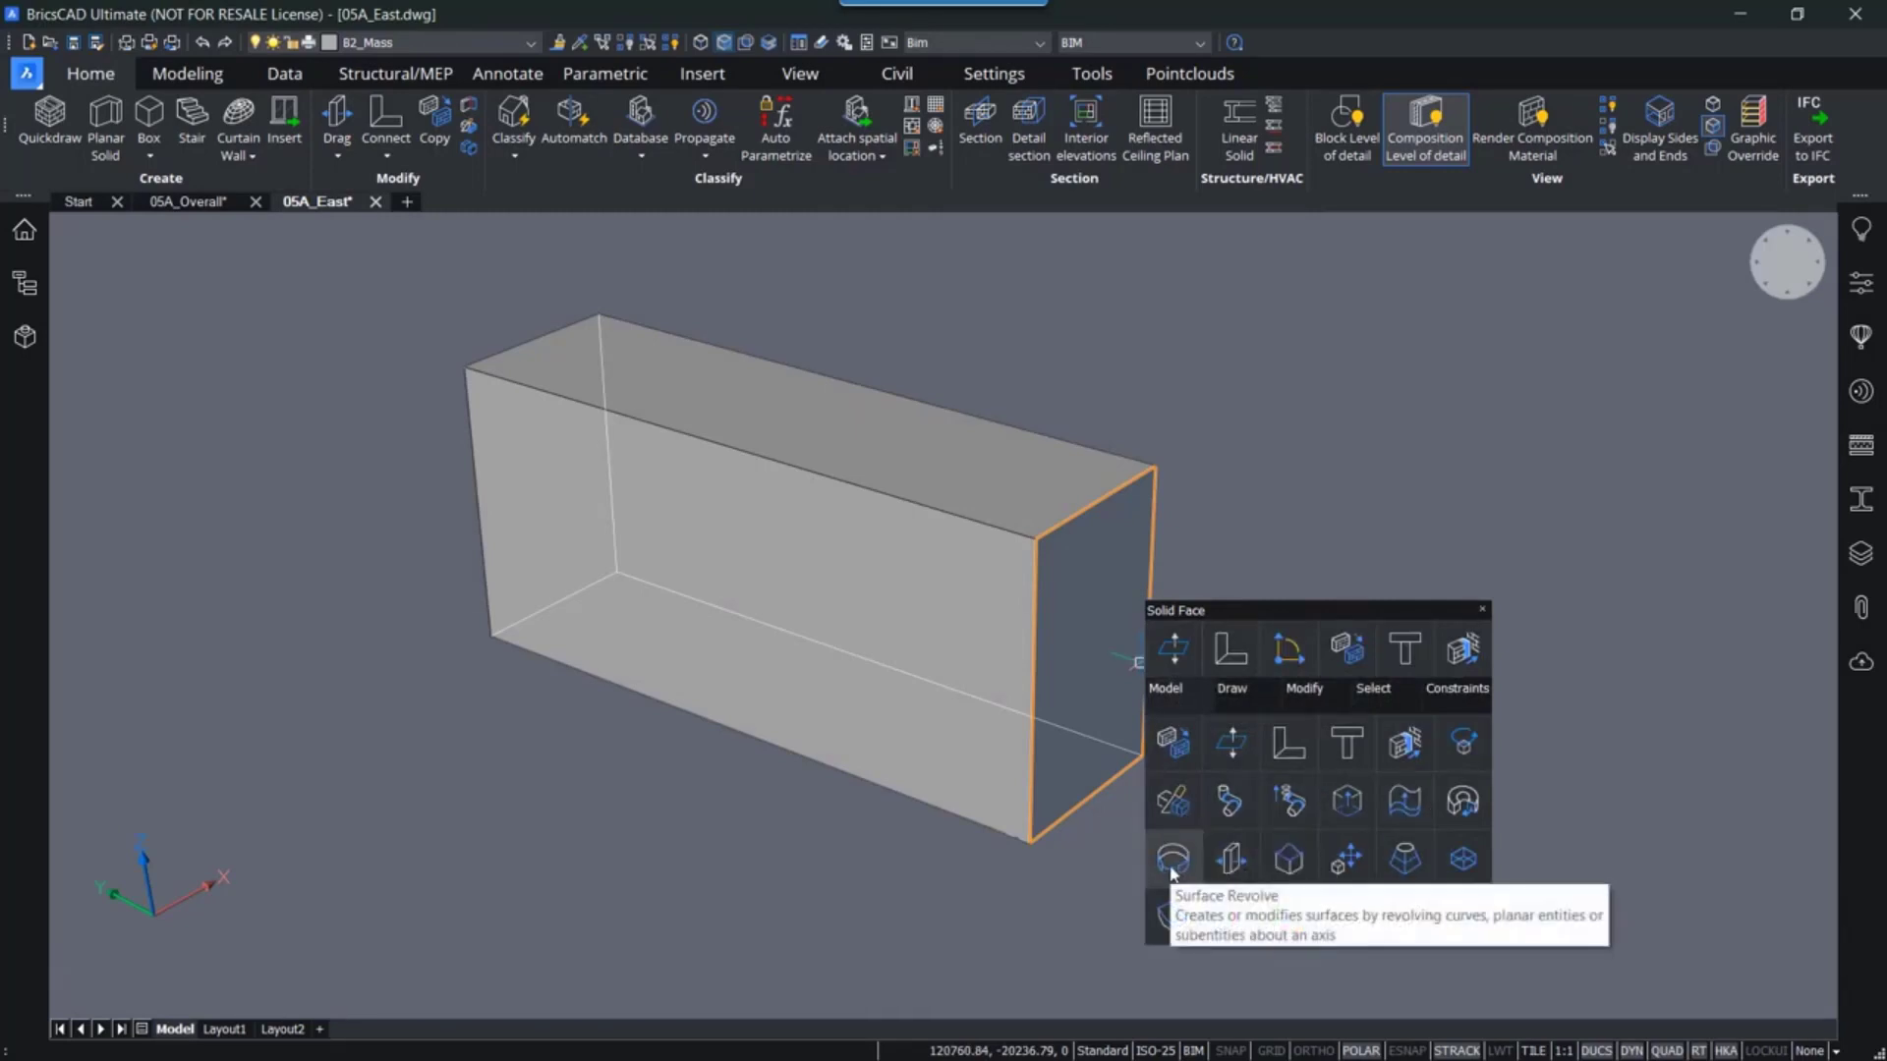
pyautogui.click(1464, 744)
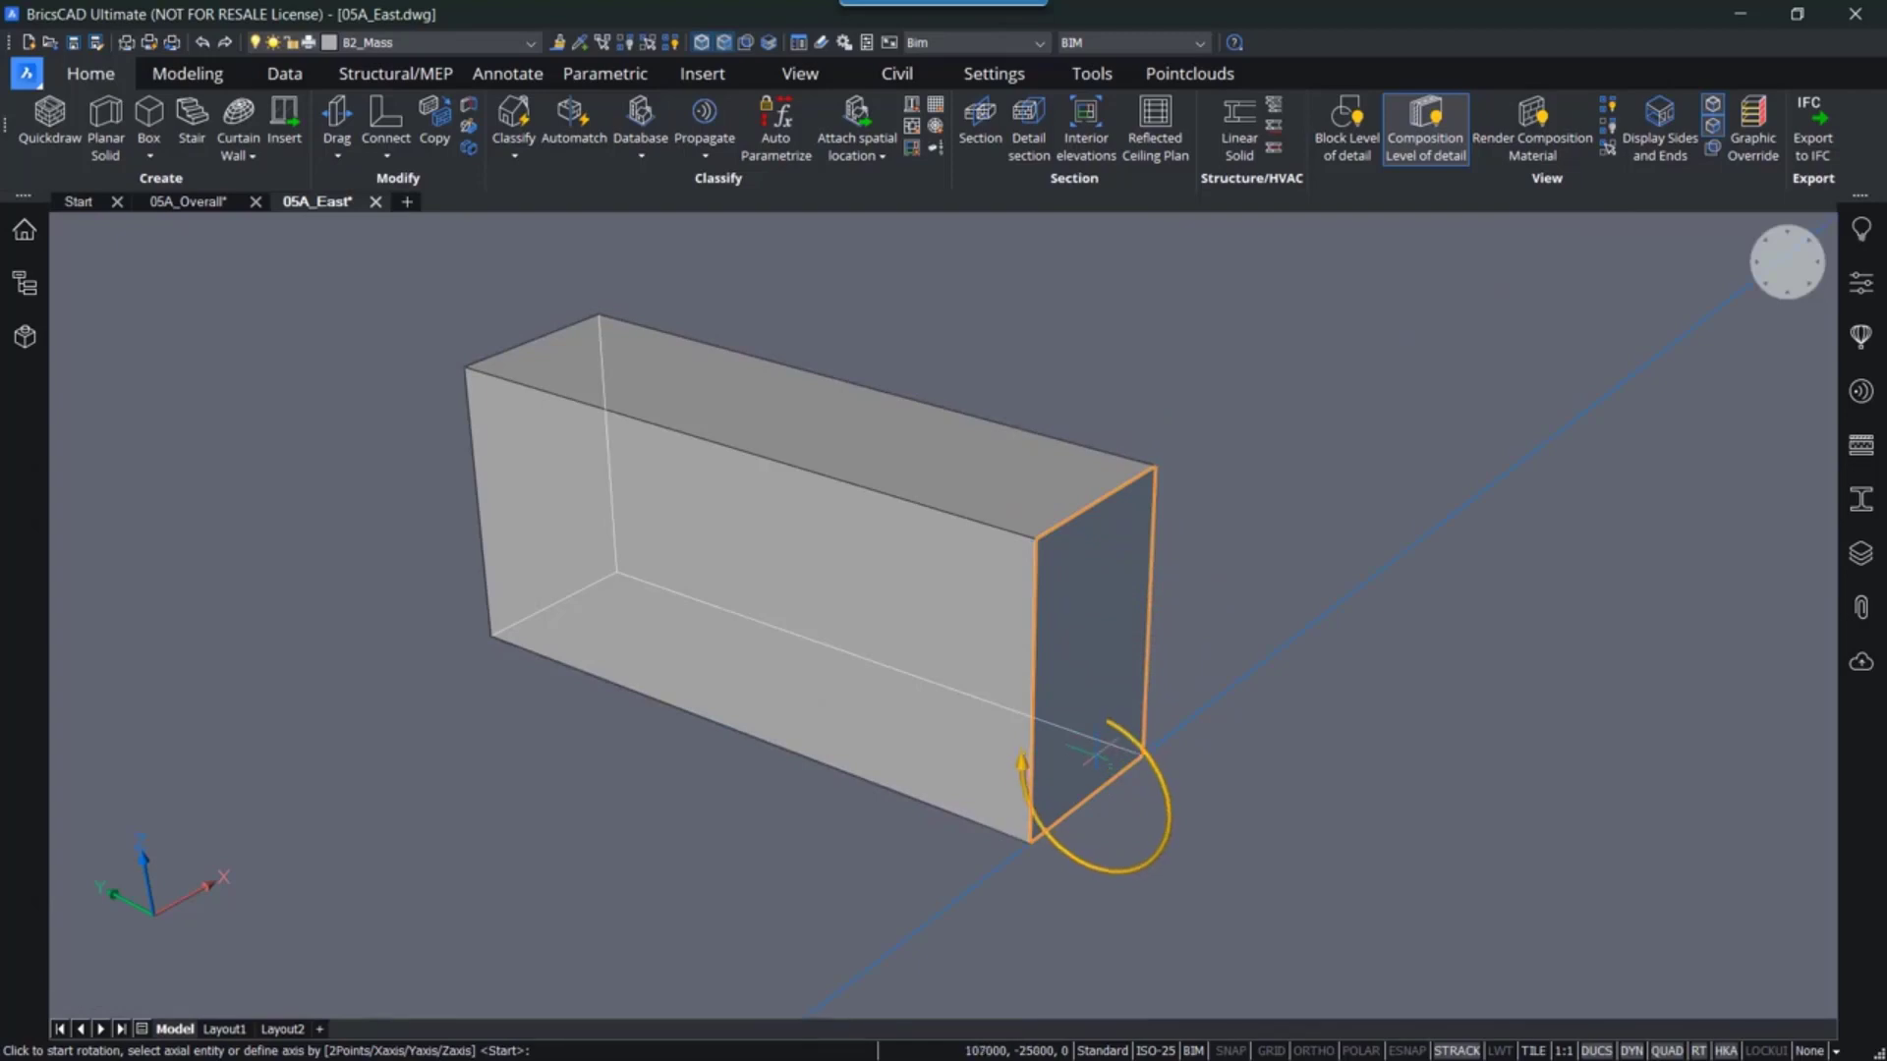
pyautogui.click(1094, 752)
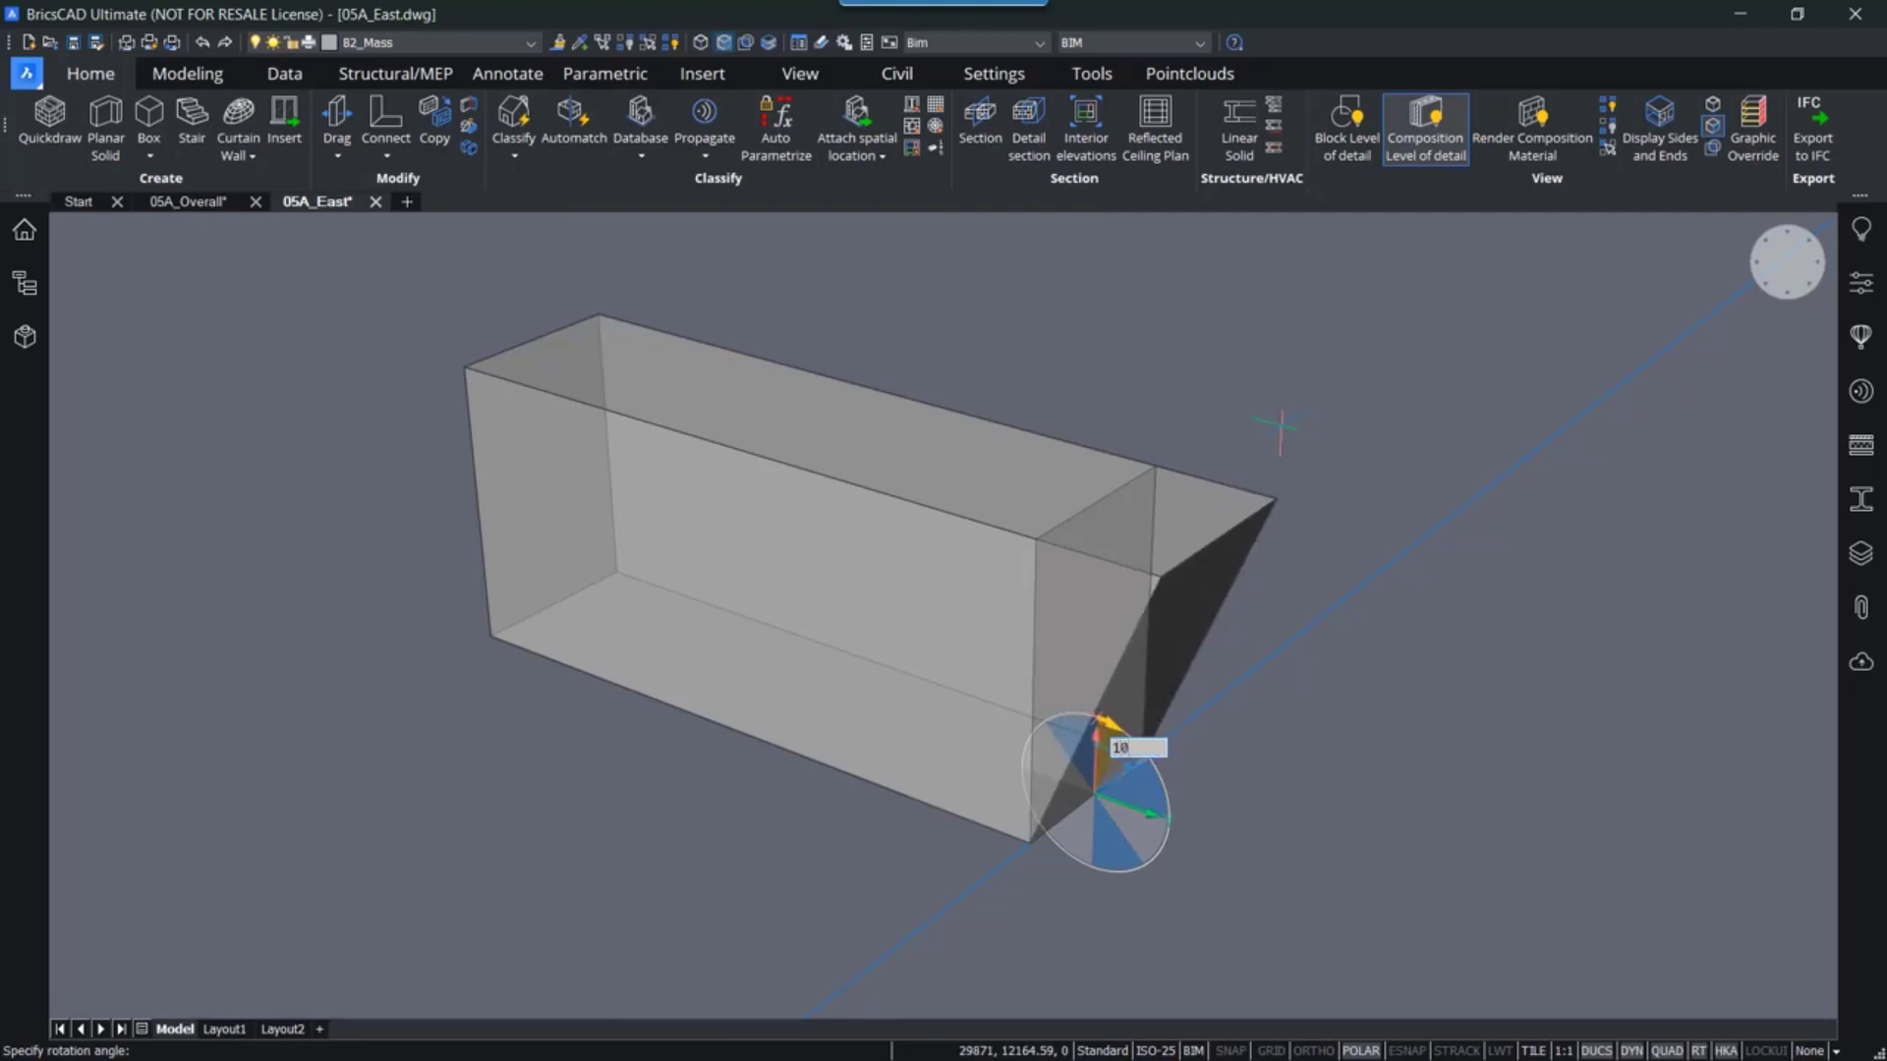
pyautogui.press('Return')
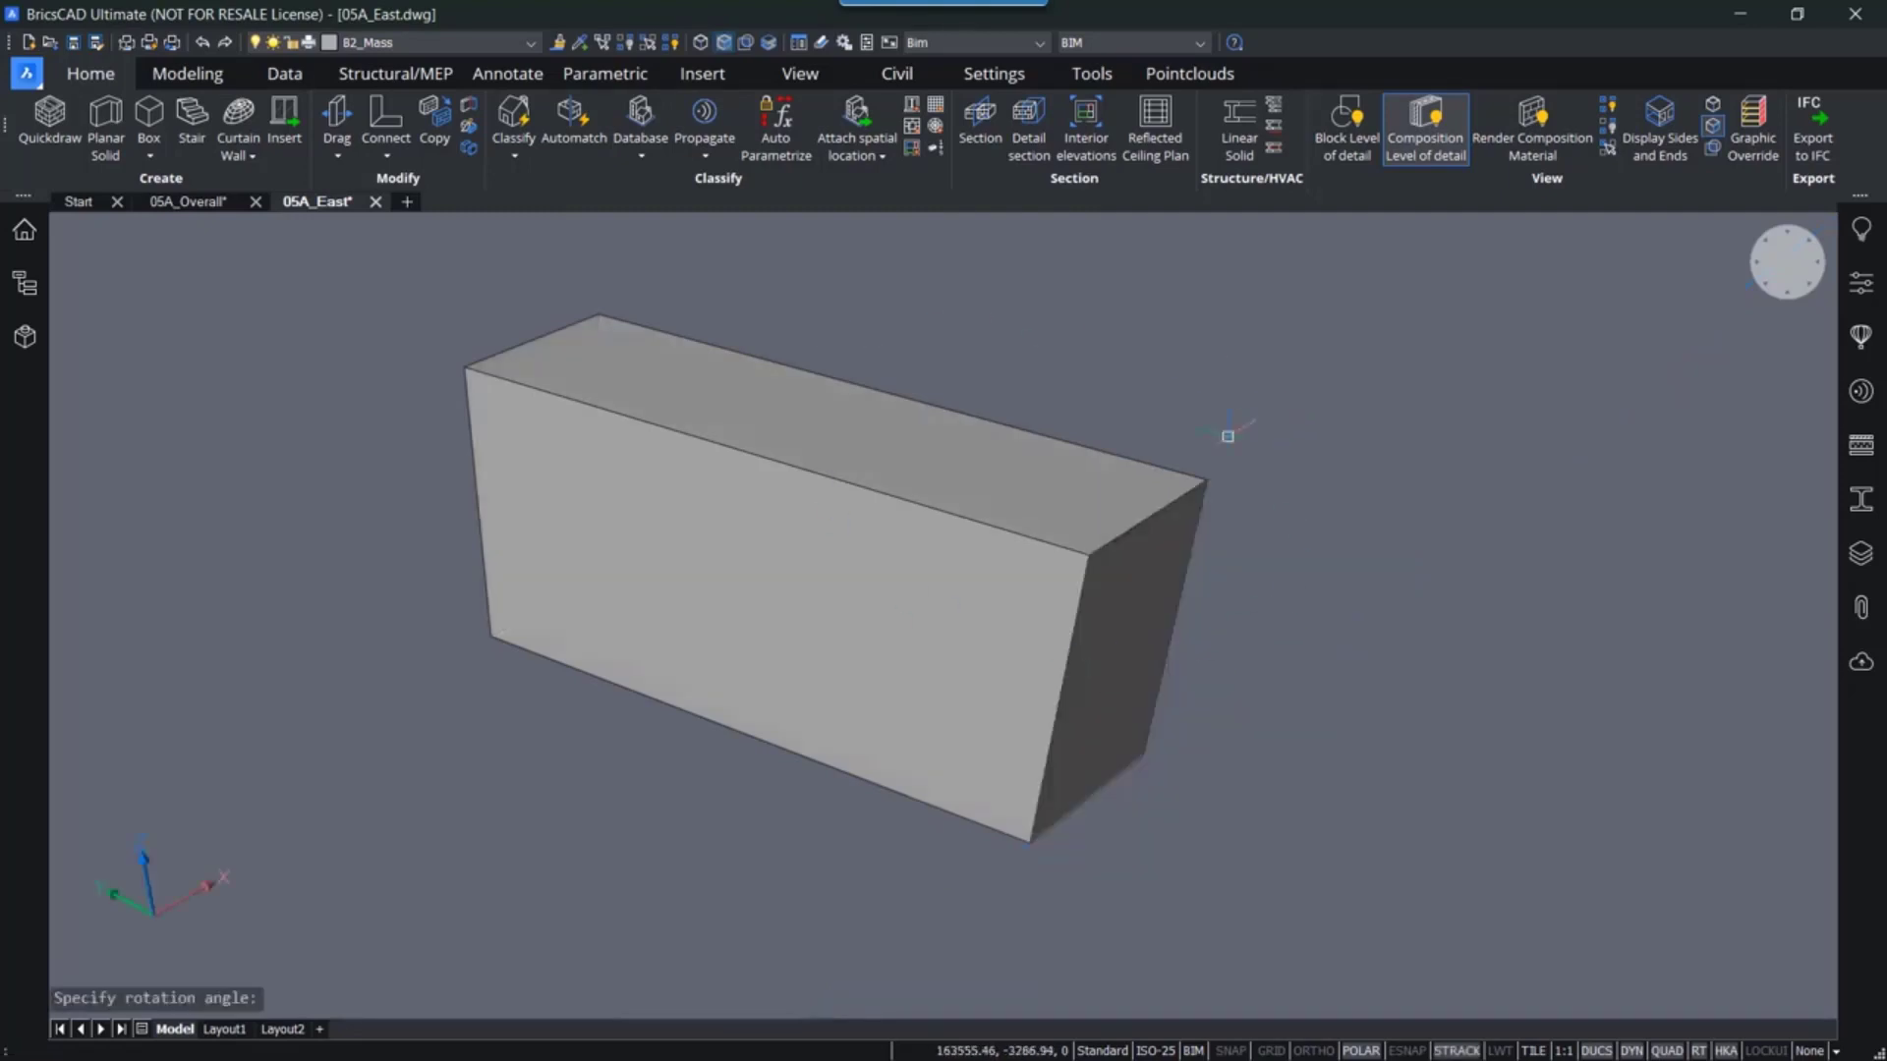
# - Try rotating the top face 10° about its near short edge, then undo the rotation
pyautogui.moveTo(1173, 658); pyautogui.dragTo(1331, 597, button='middle')
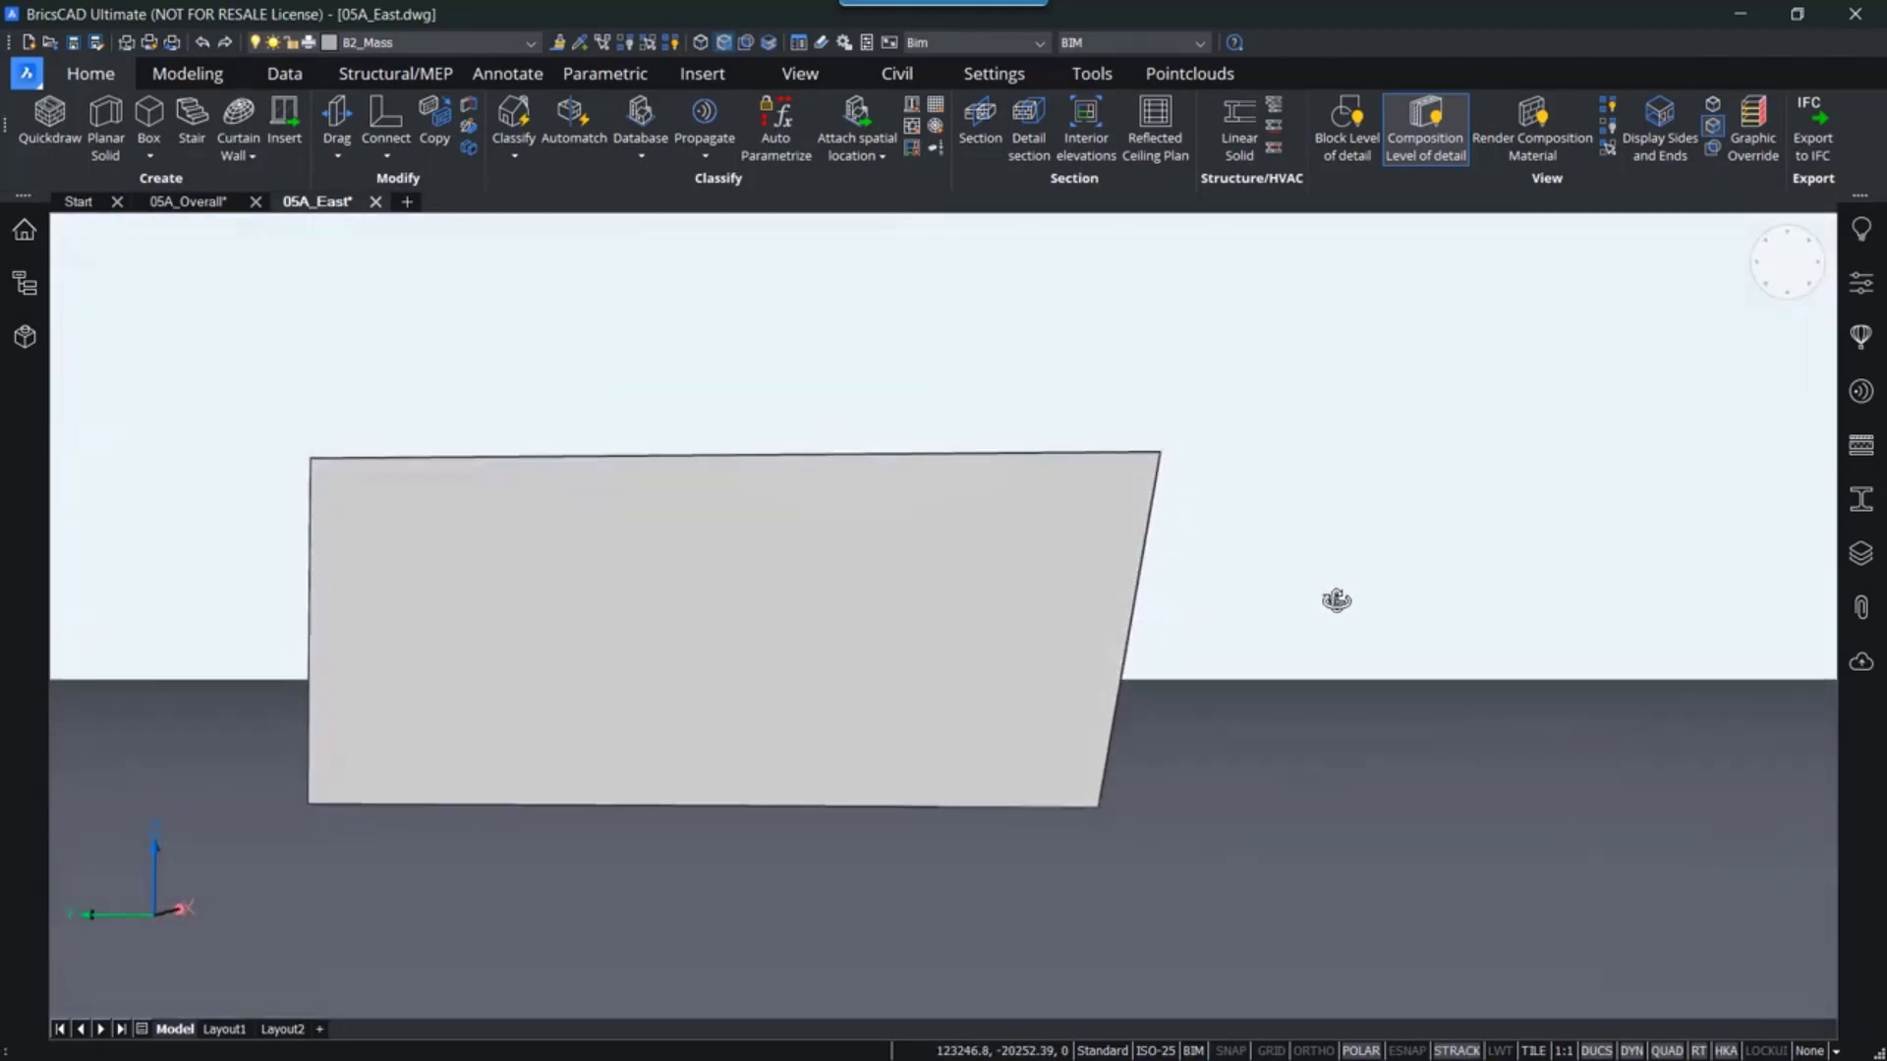
pyautogui.keyDown('shift'); pyautogui.moveTo(960, 576); pyautogui.dragTo(944, 652, button='middle'); pyautogui.keyUp('shift')
pyautogui.moveTo(775, 548)
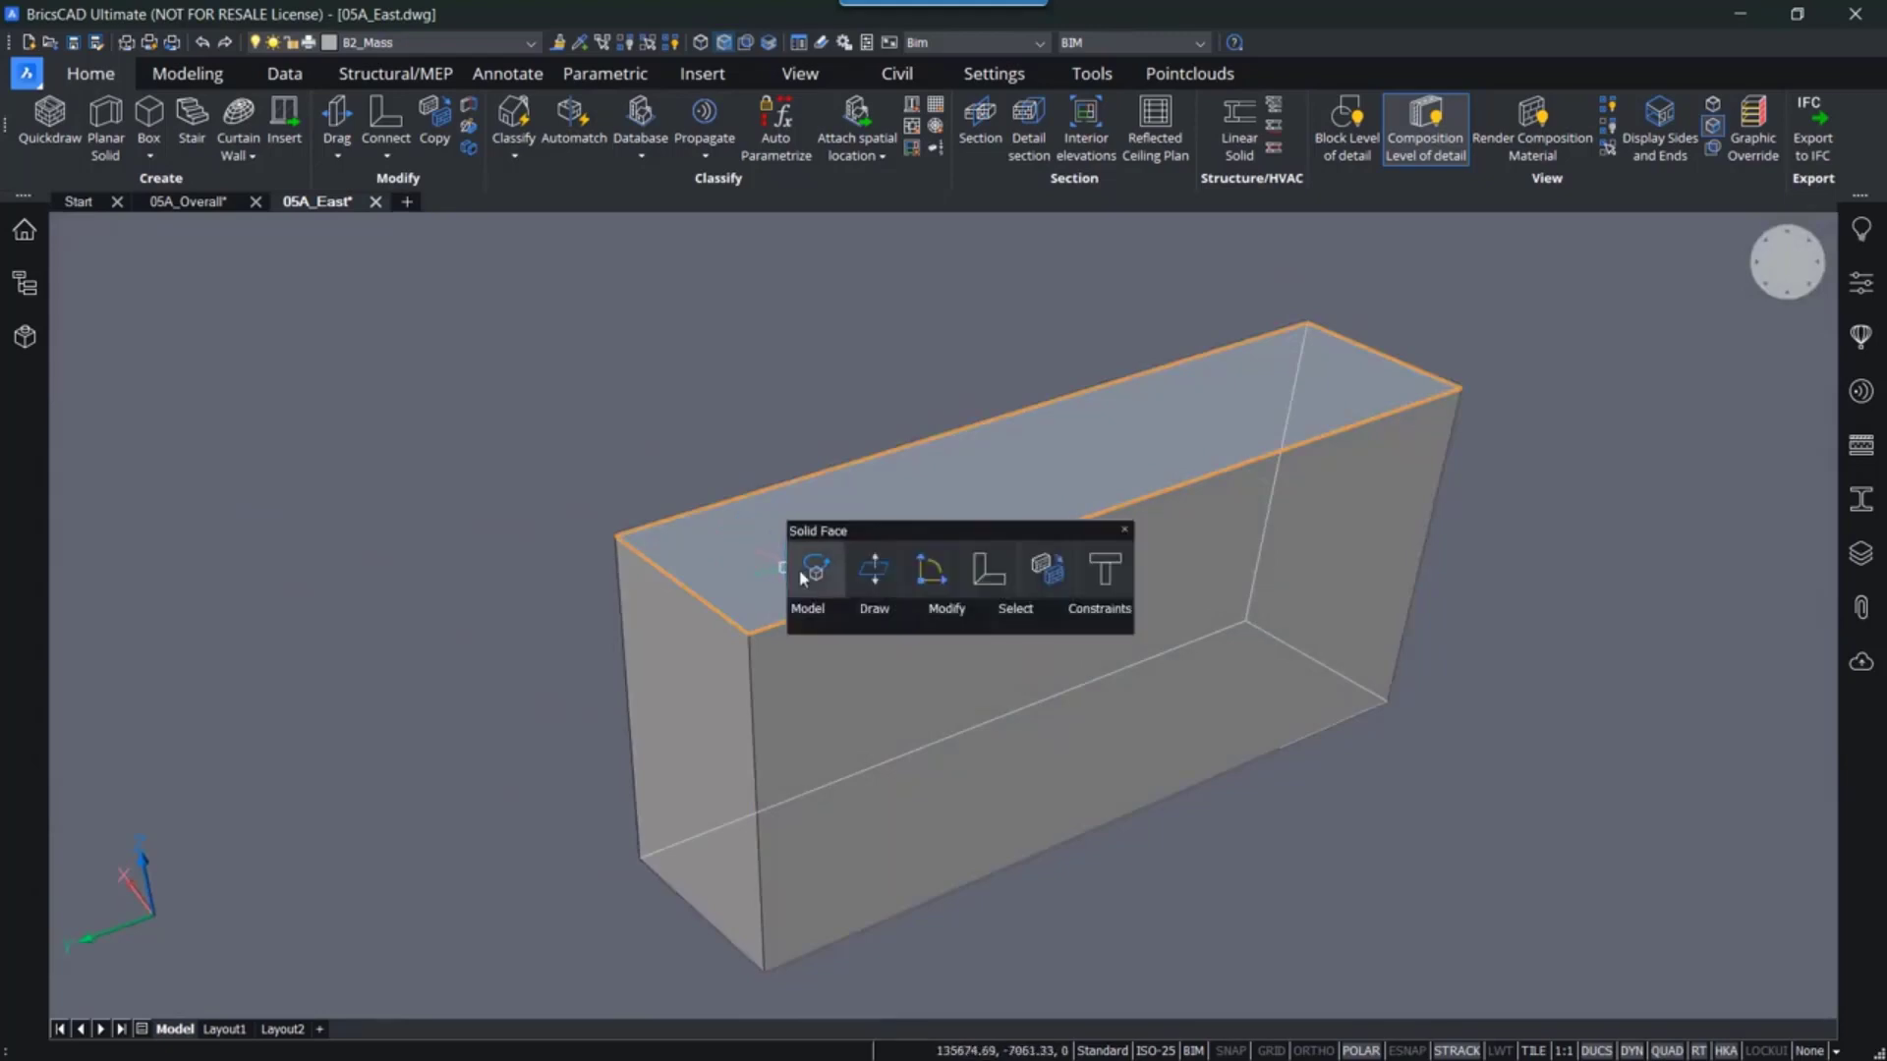
pyautogui.click(811, 567)
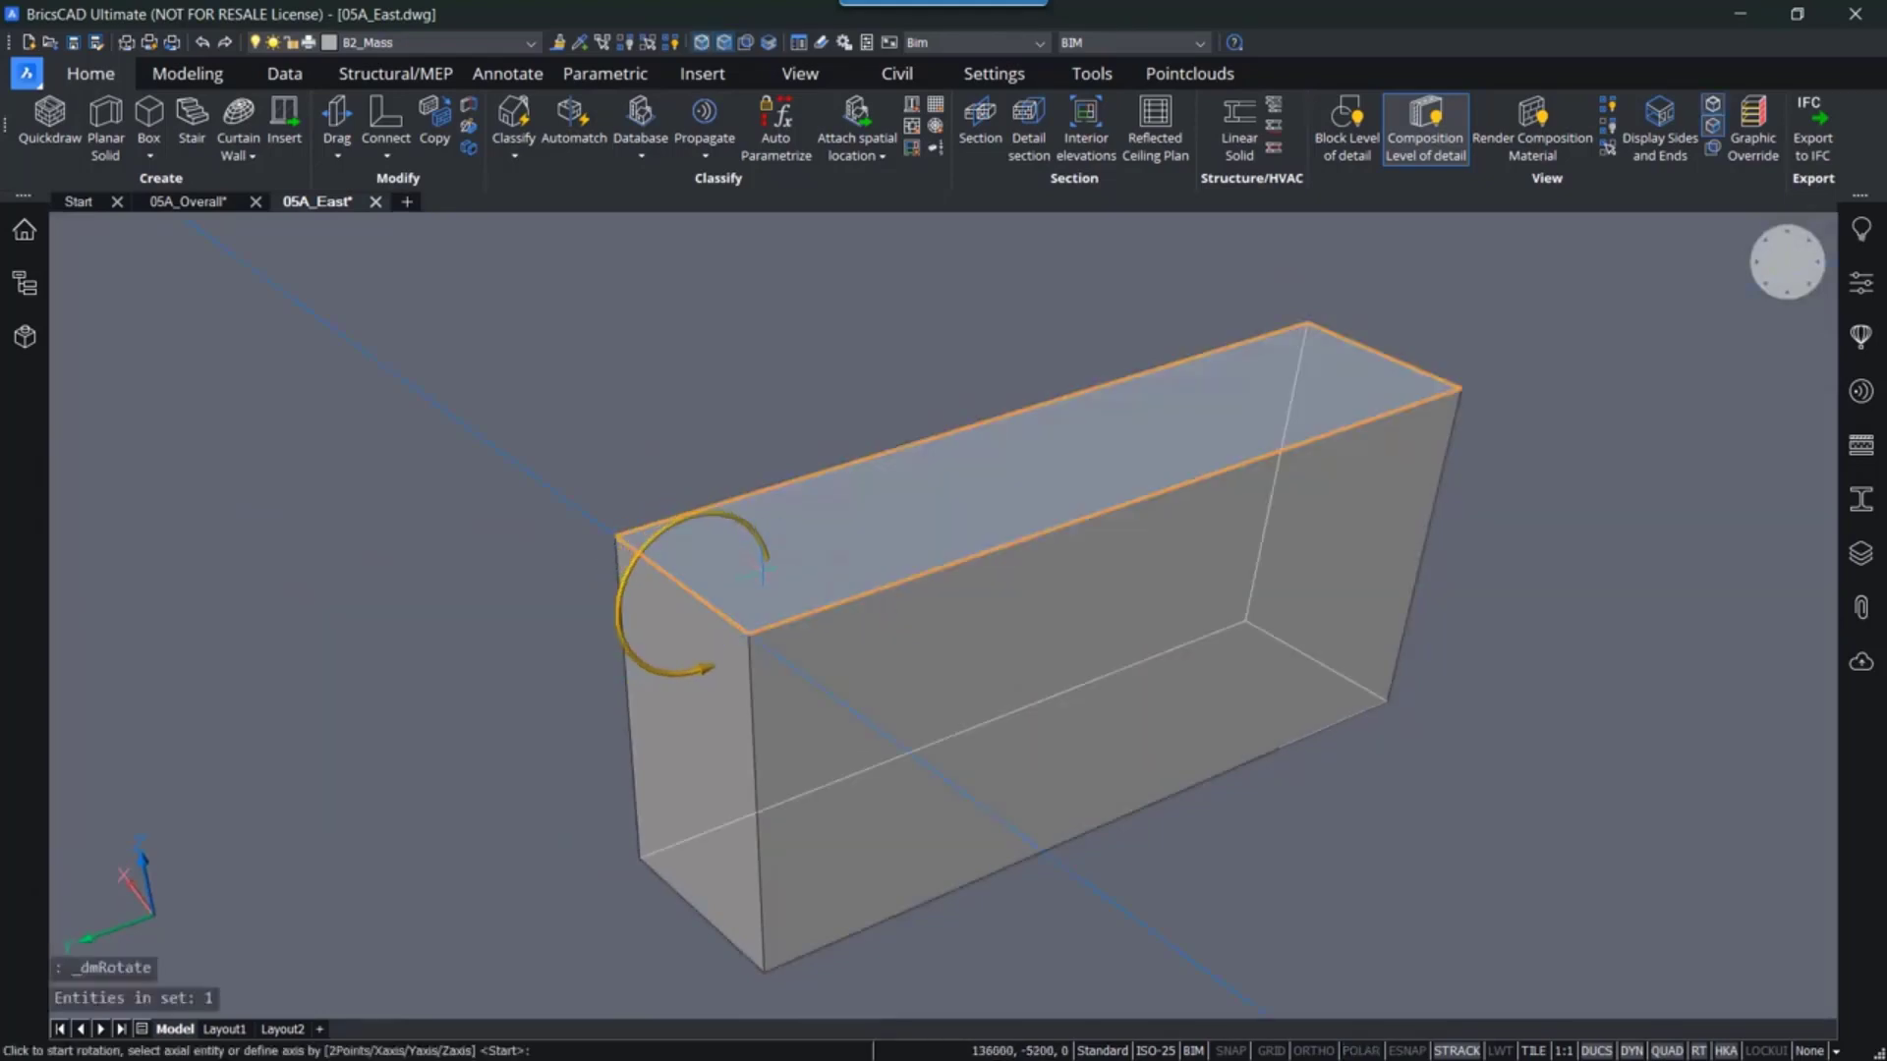
pyautogui.click(693, 584)
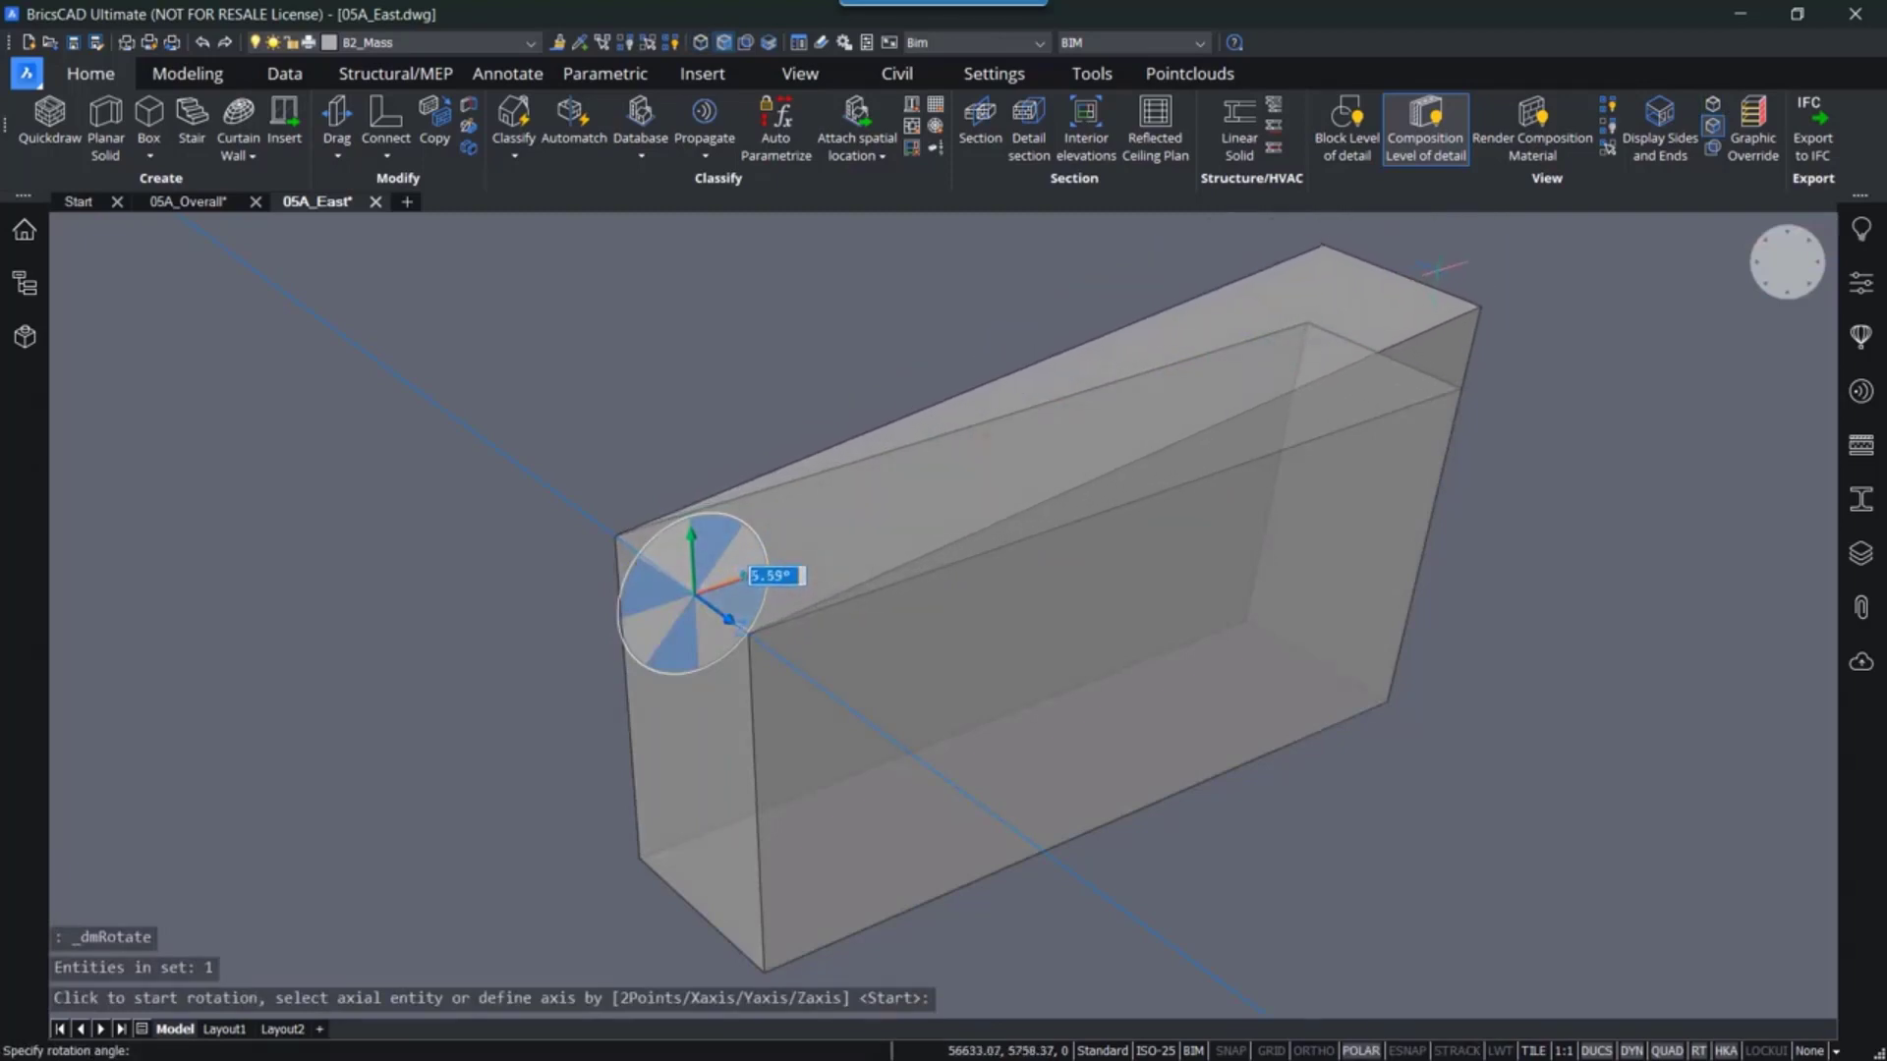
pyautogui.write('1')
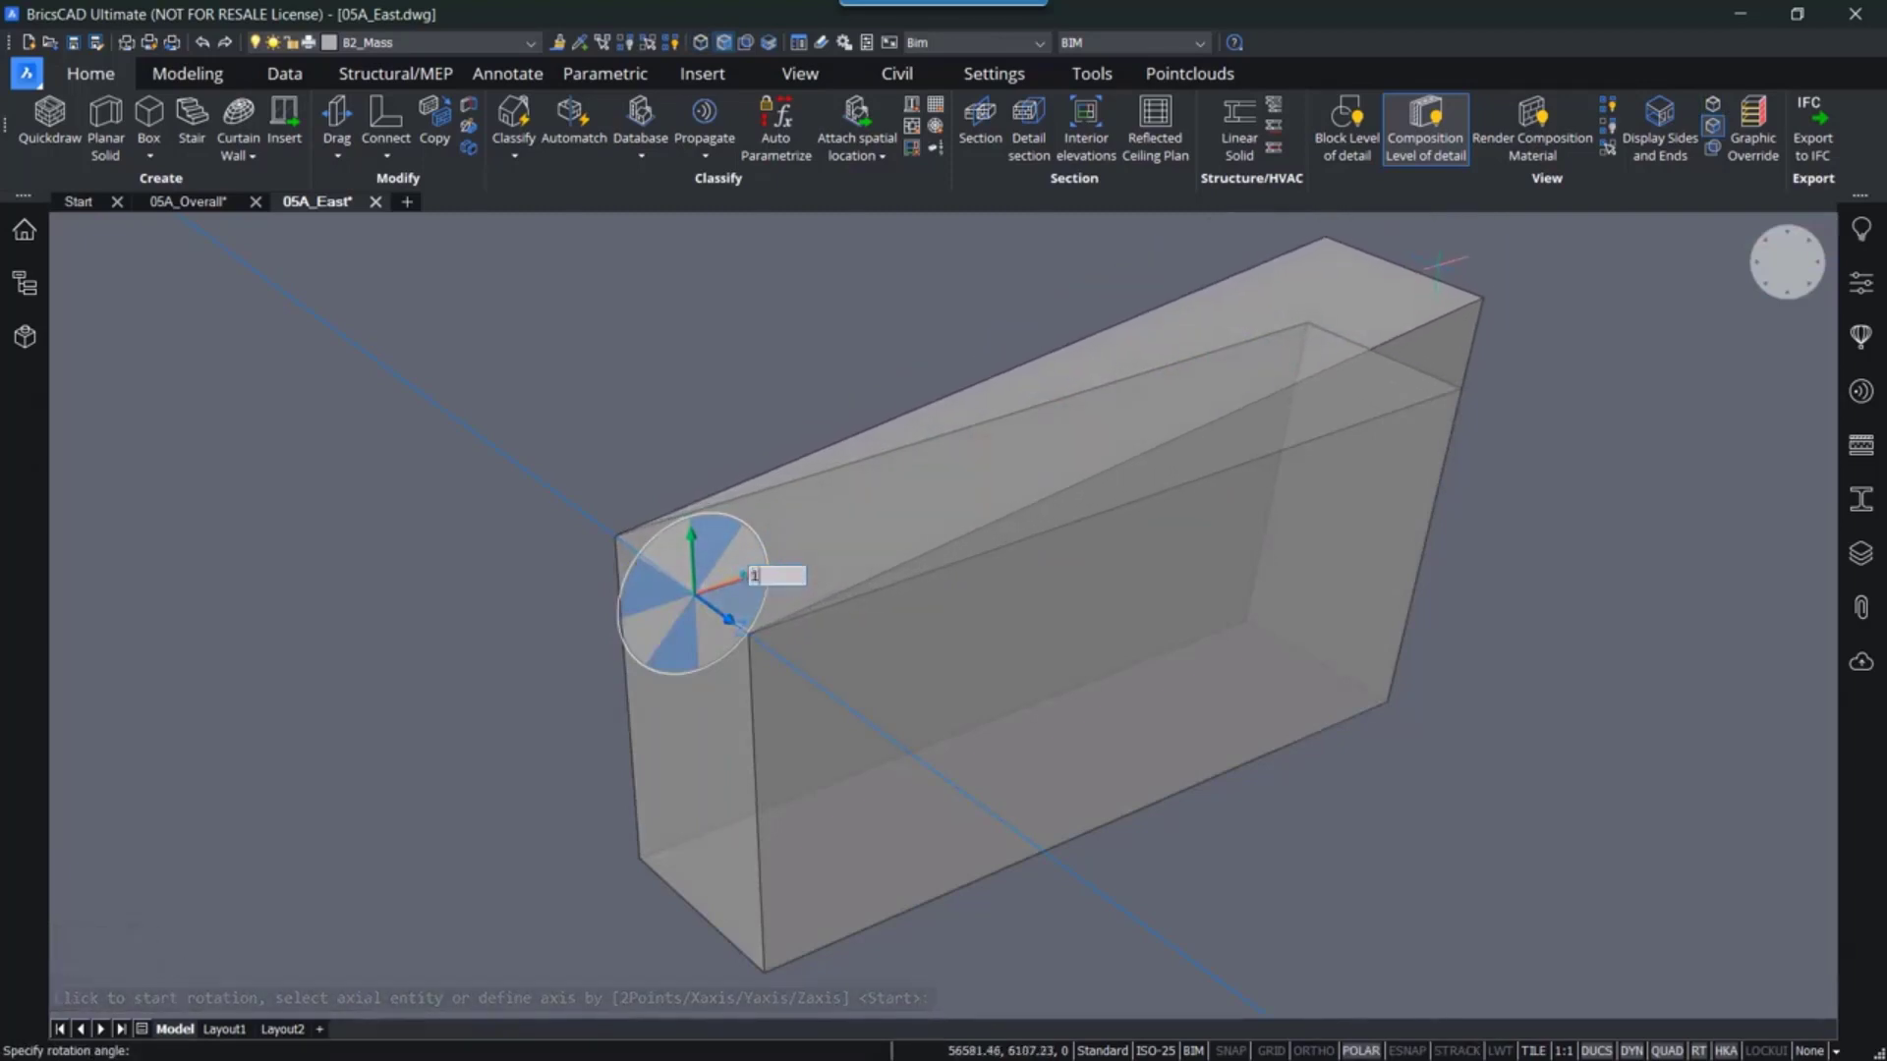
pyautogui.write('0')
pyautogui.press('Return')
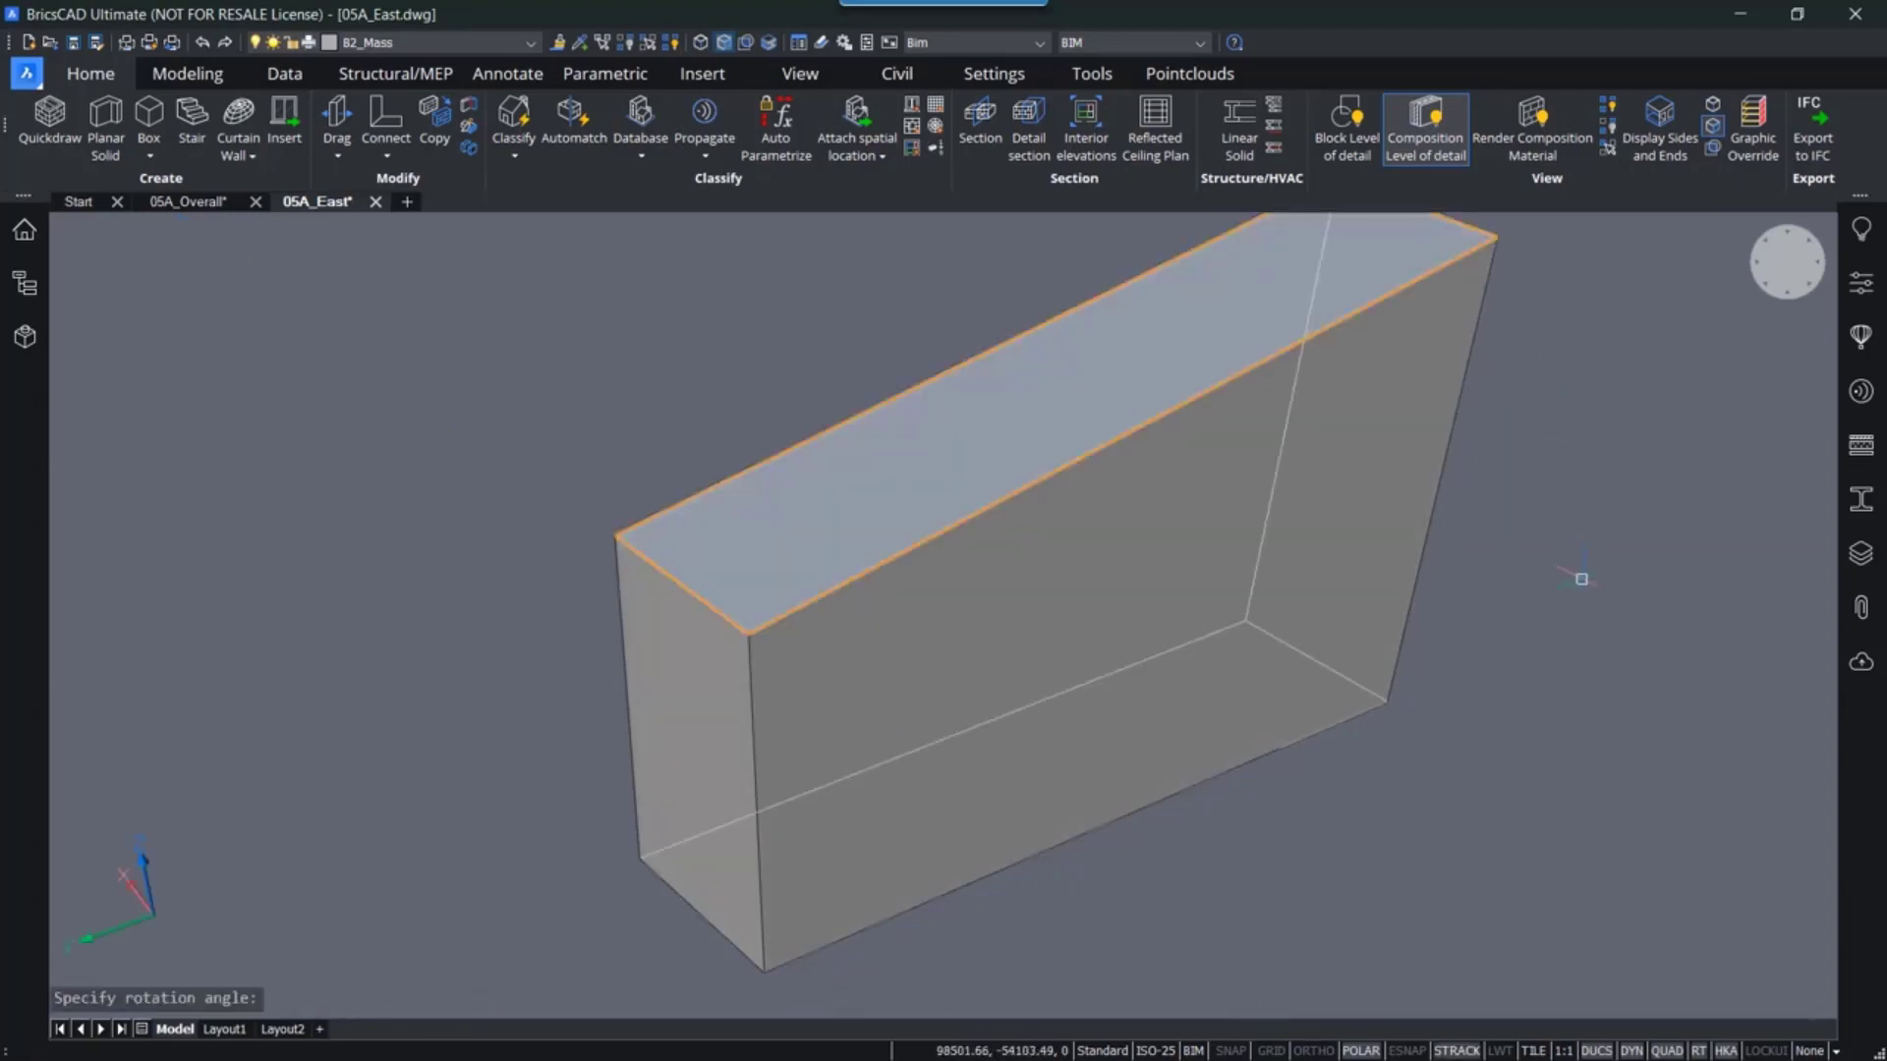
pyautogui.press('Escape')
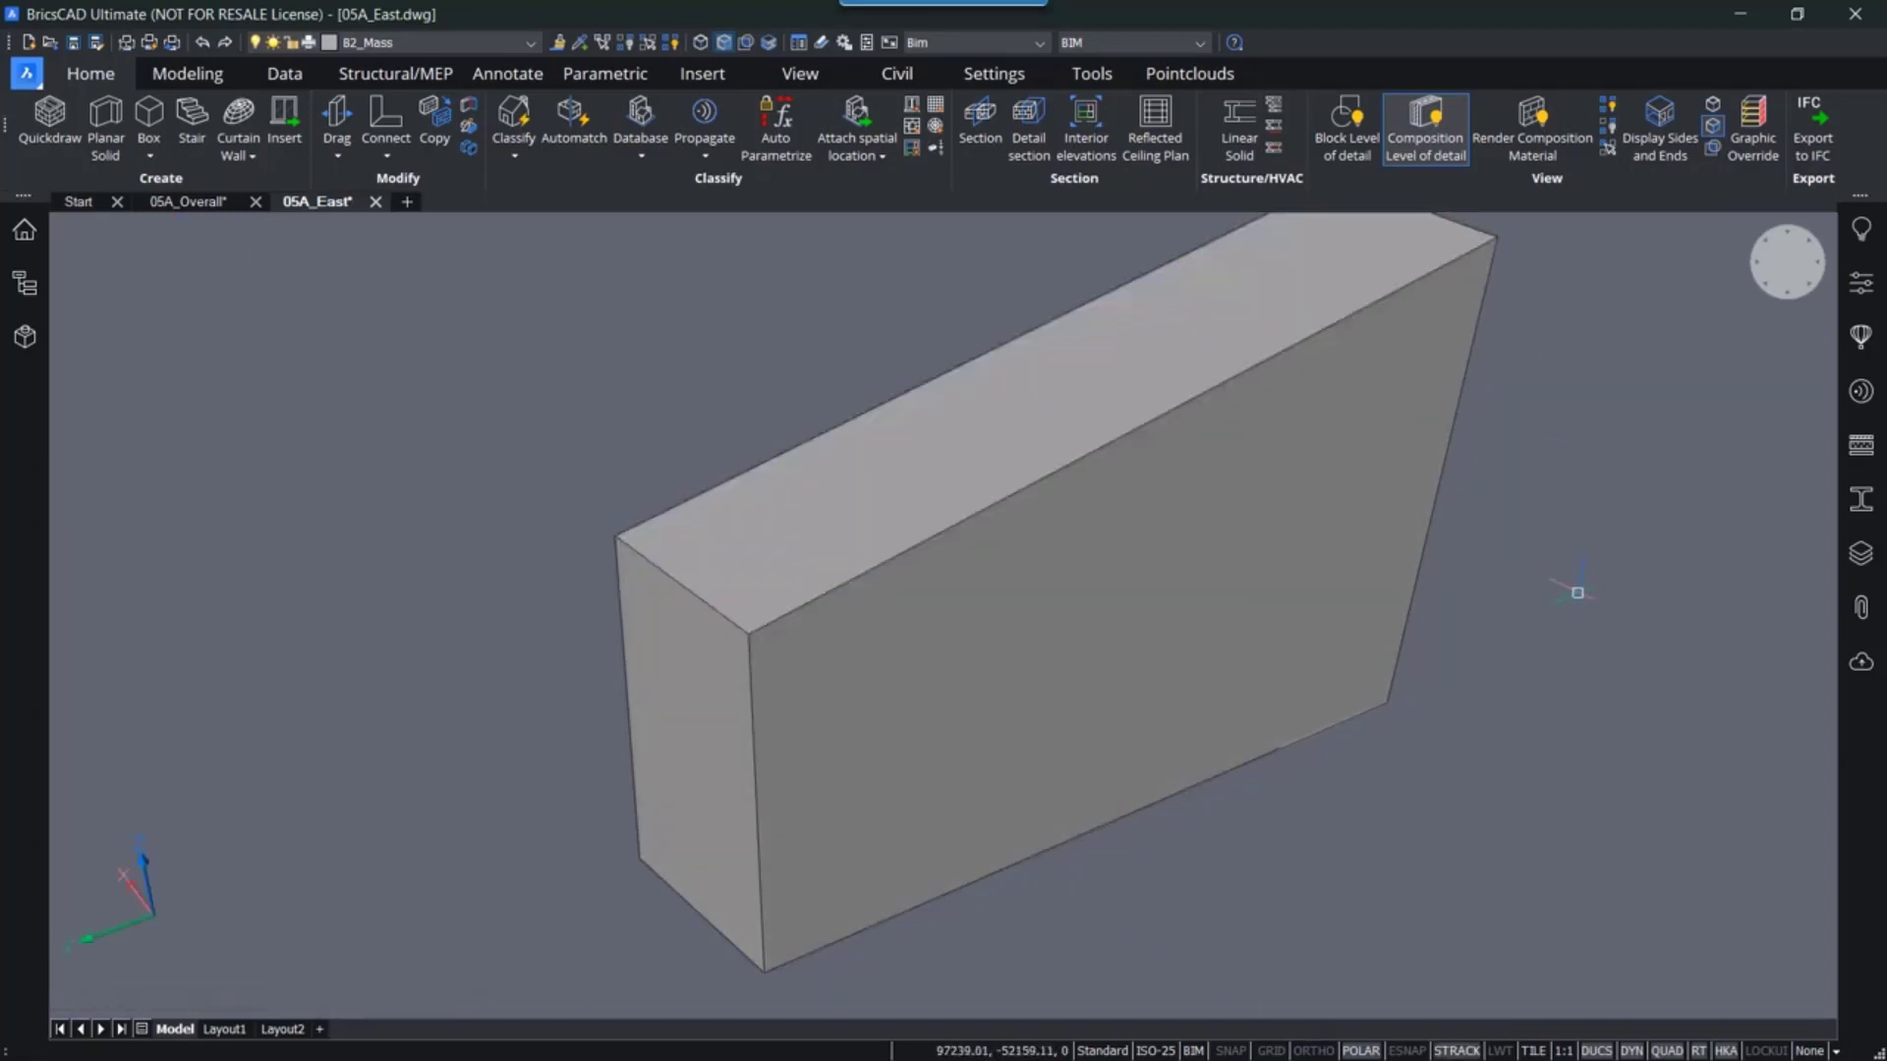
pyautogui.hotkey('ctrl', 'z')
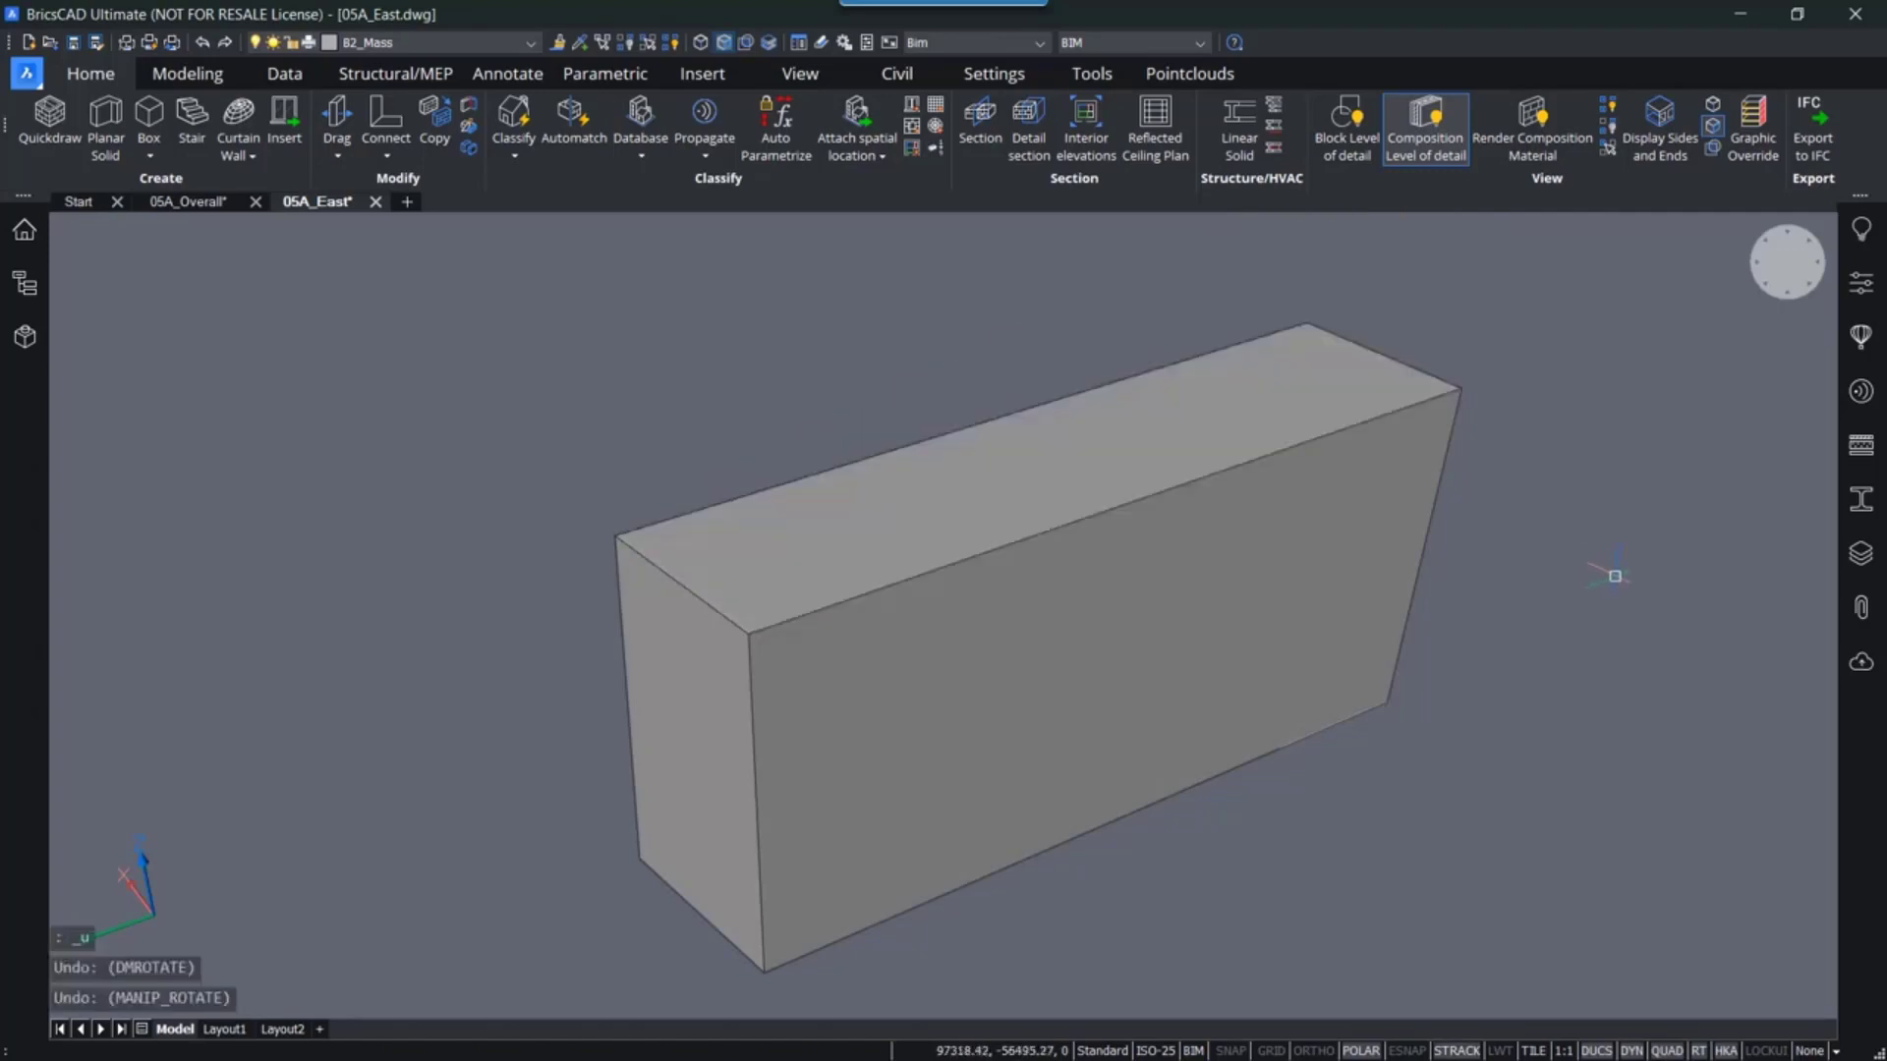
# - Rotate the top face 10° about its near short edge so it slopes down toward the far end
pyautogui.click(945, 522)
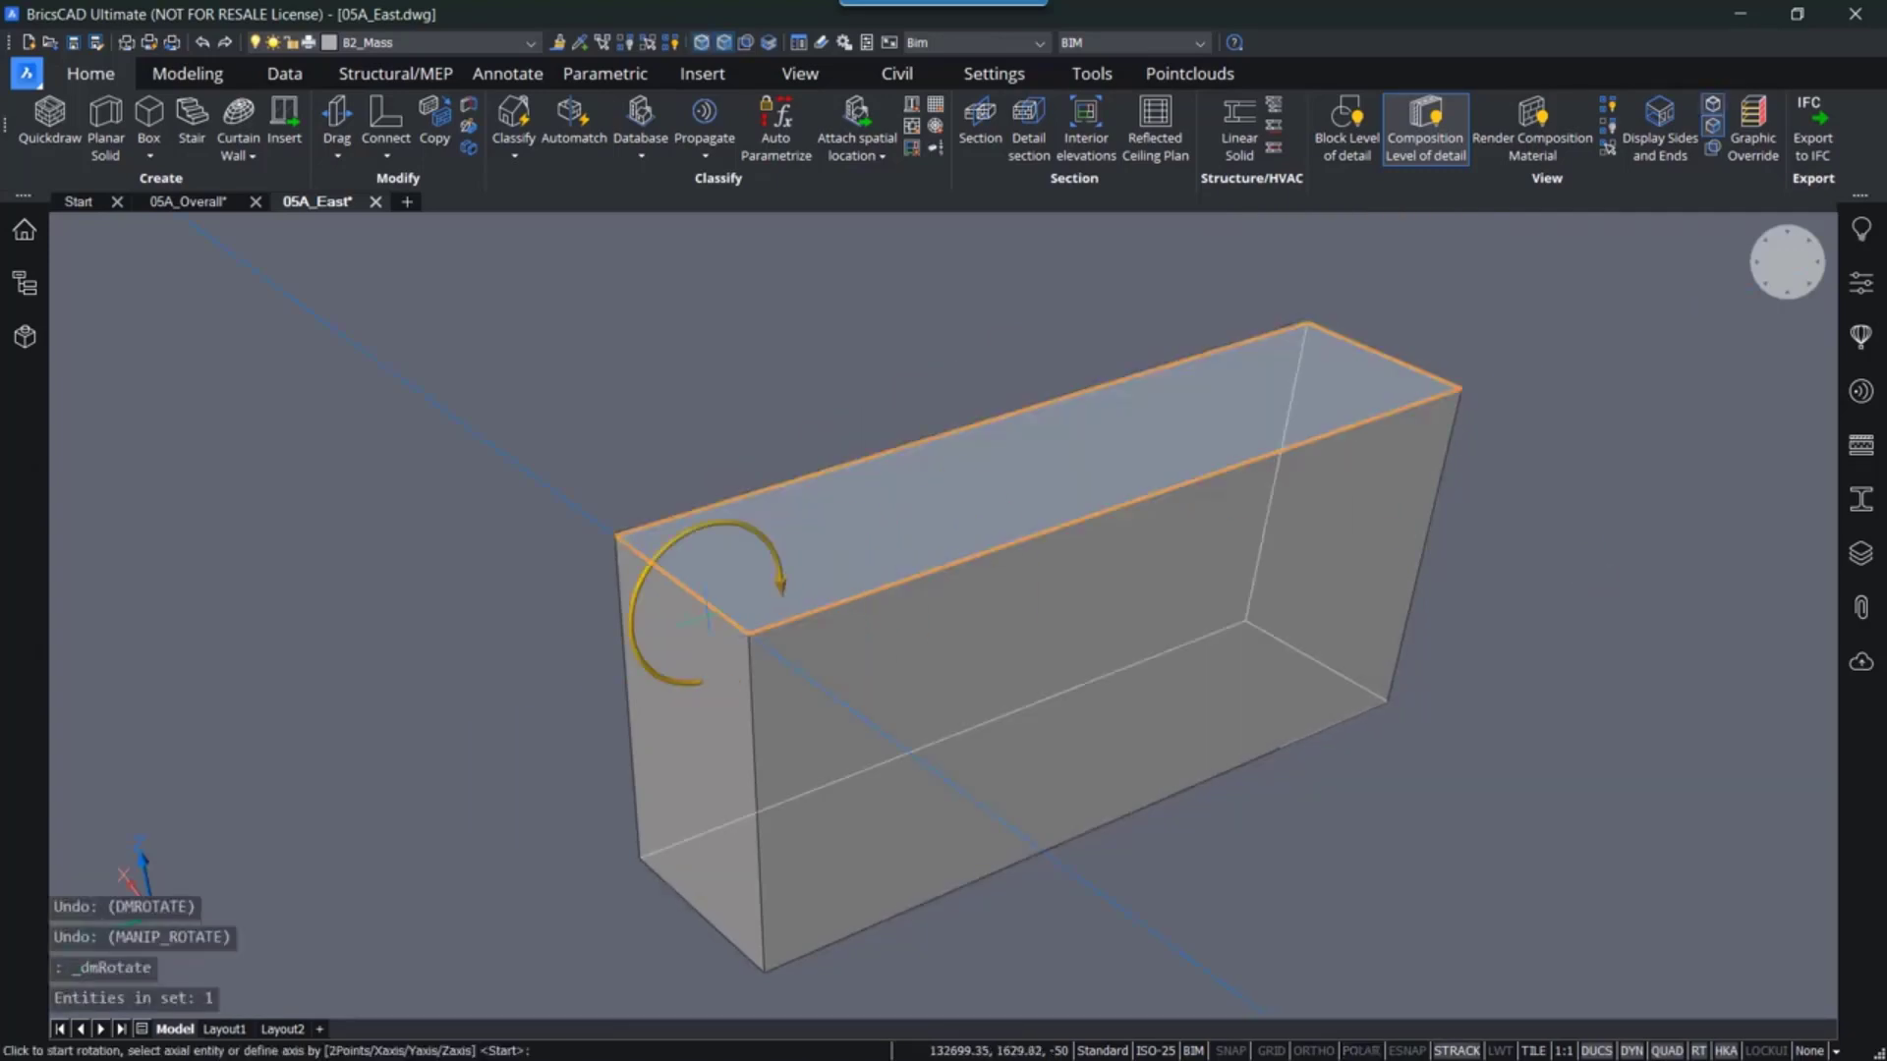
pyautogui.click(693, 595)
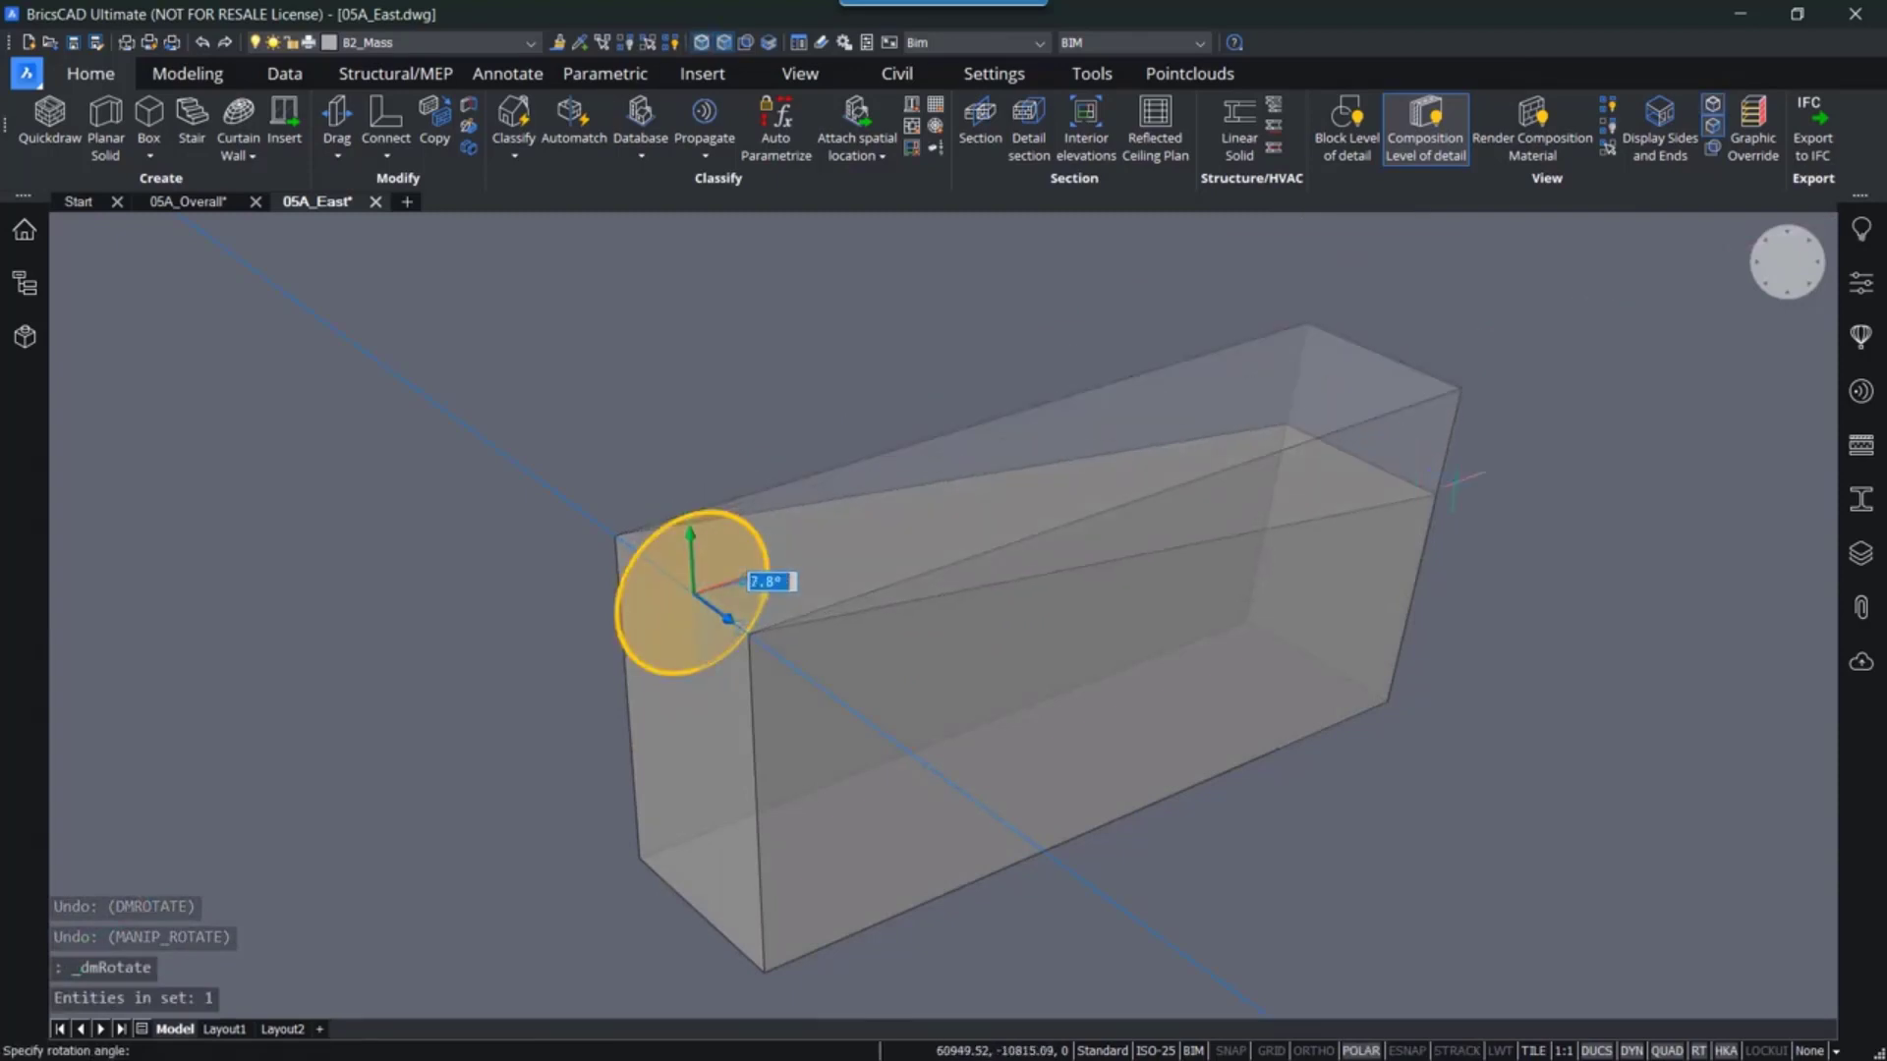
pyautogui.write('1')
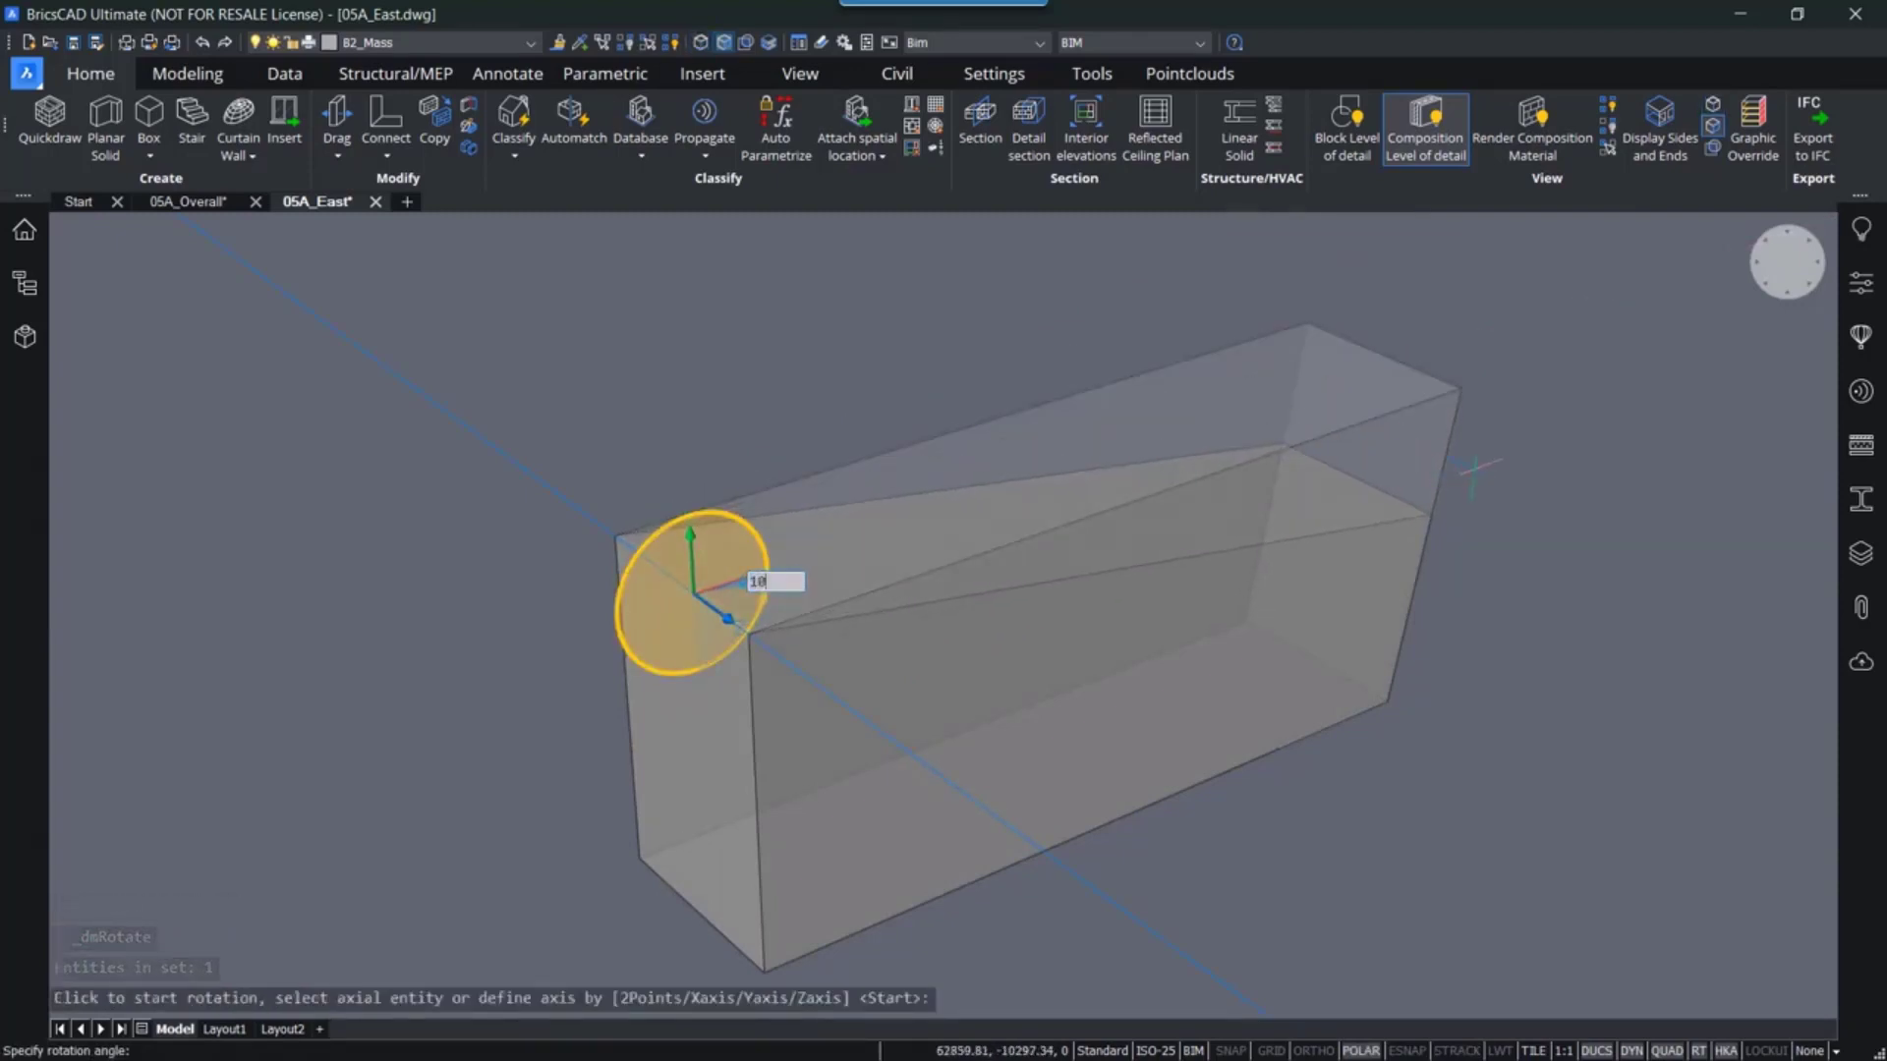
pyautogui.write('0')
pyautogui.press('Return')
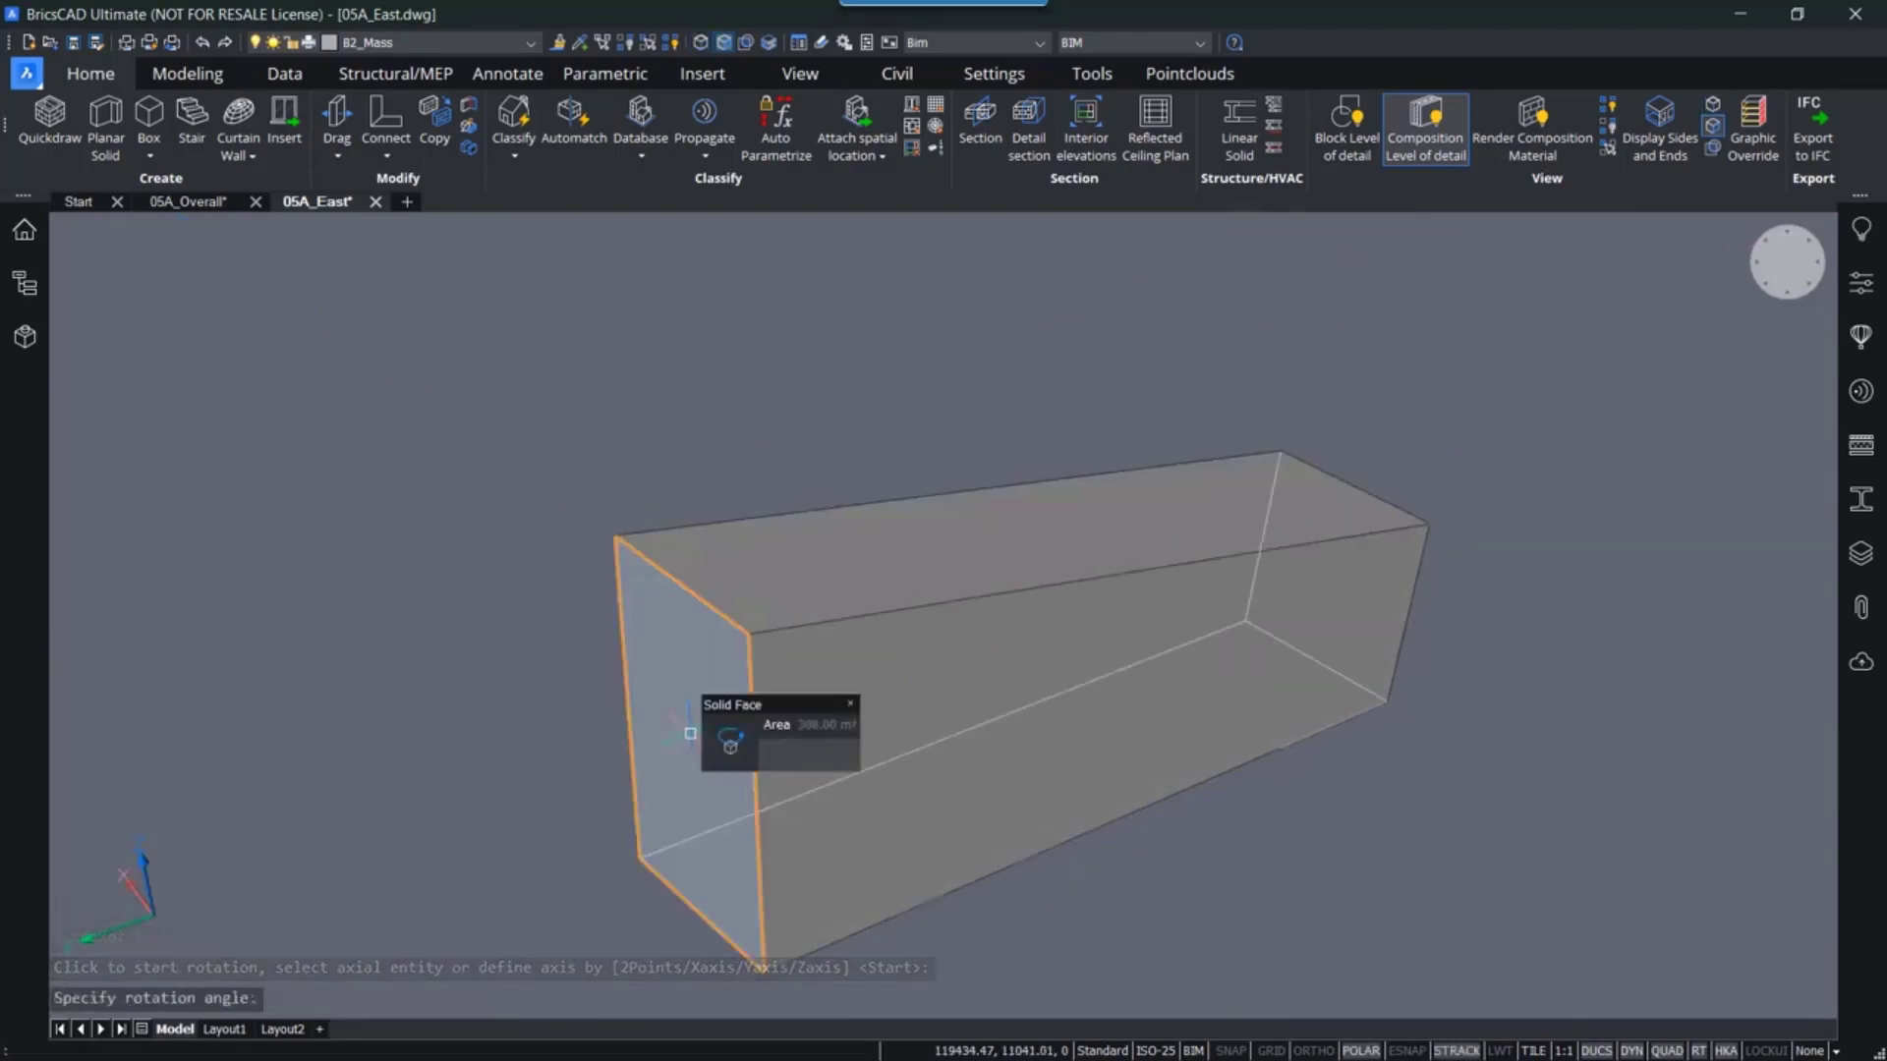
# - Rotate the near end face 15° about its bottom edge
pyautogui.click(725, 742)
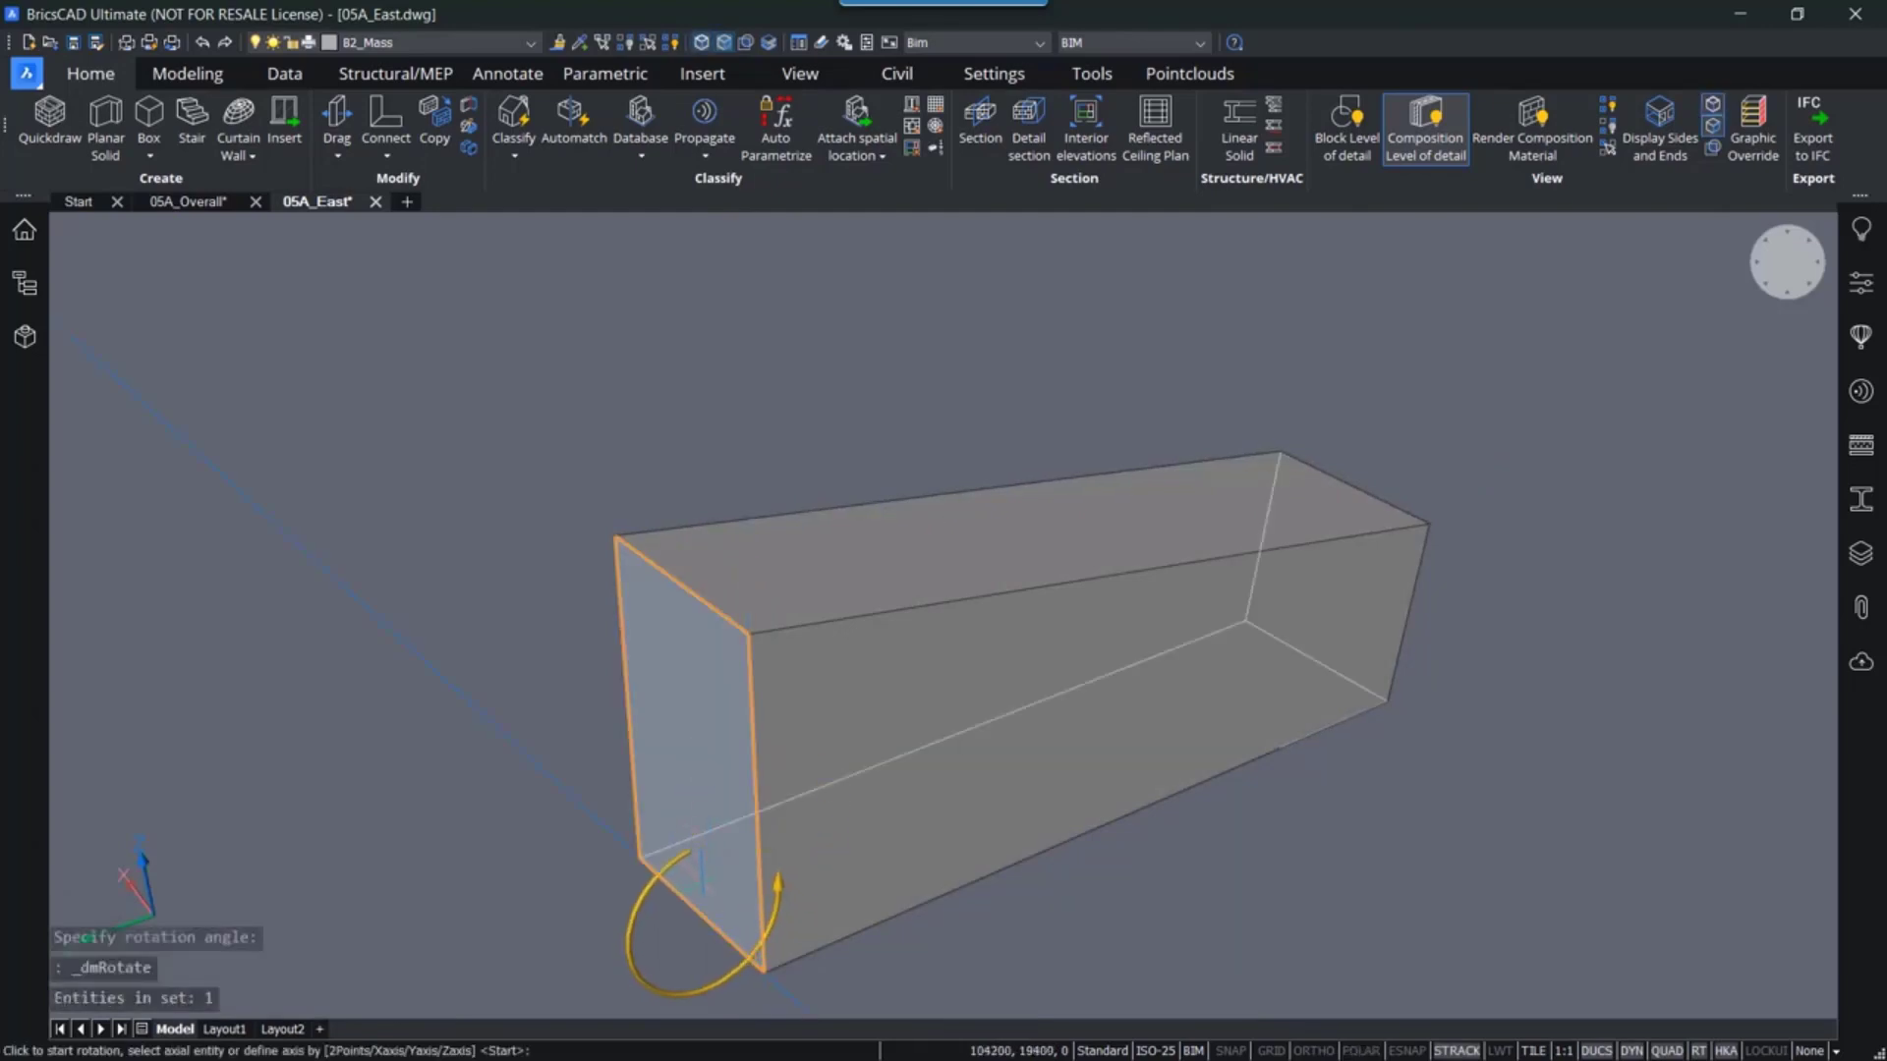
pyautogui.click(702, 870)
pyautogui.write('15')
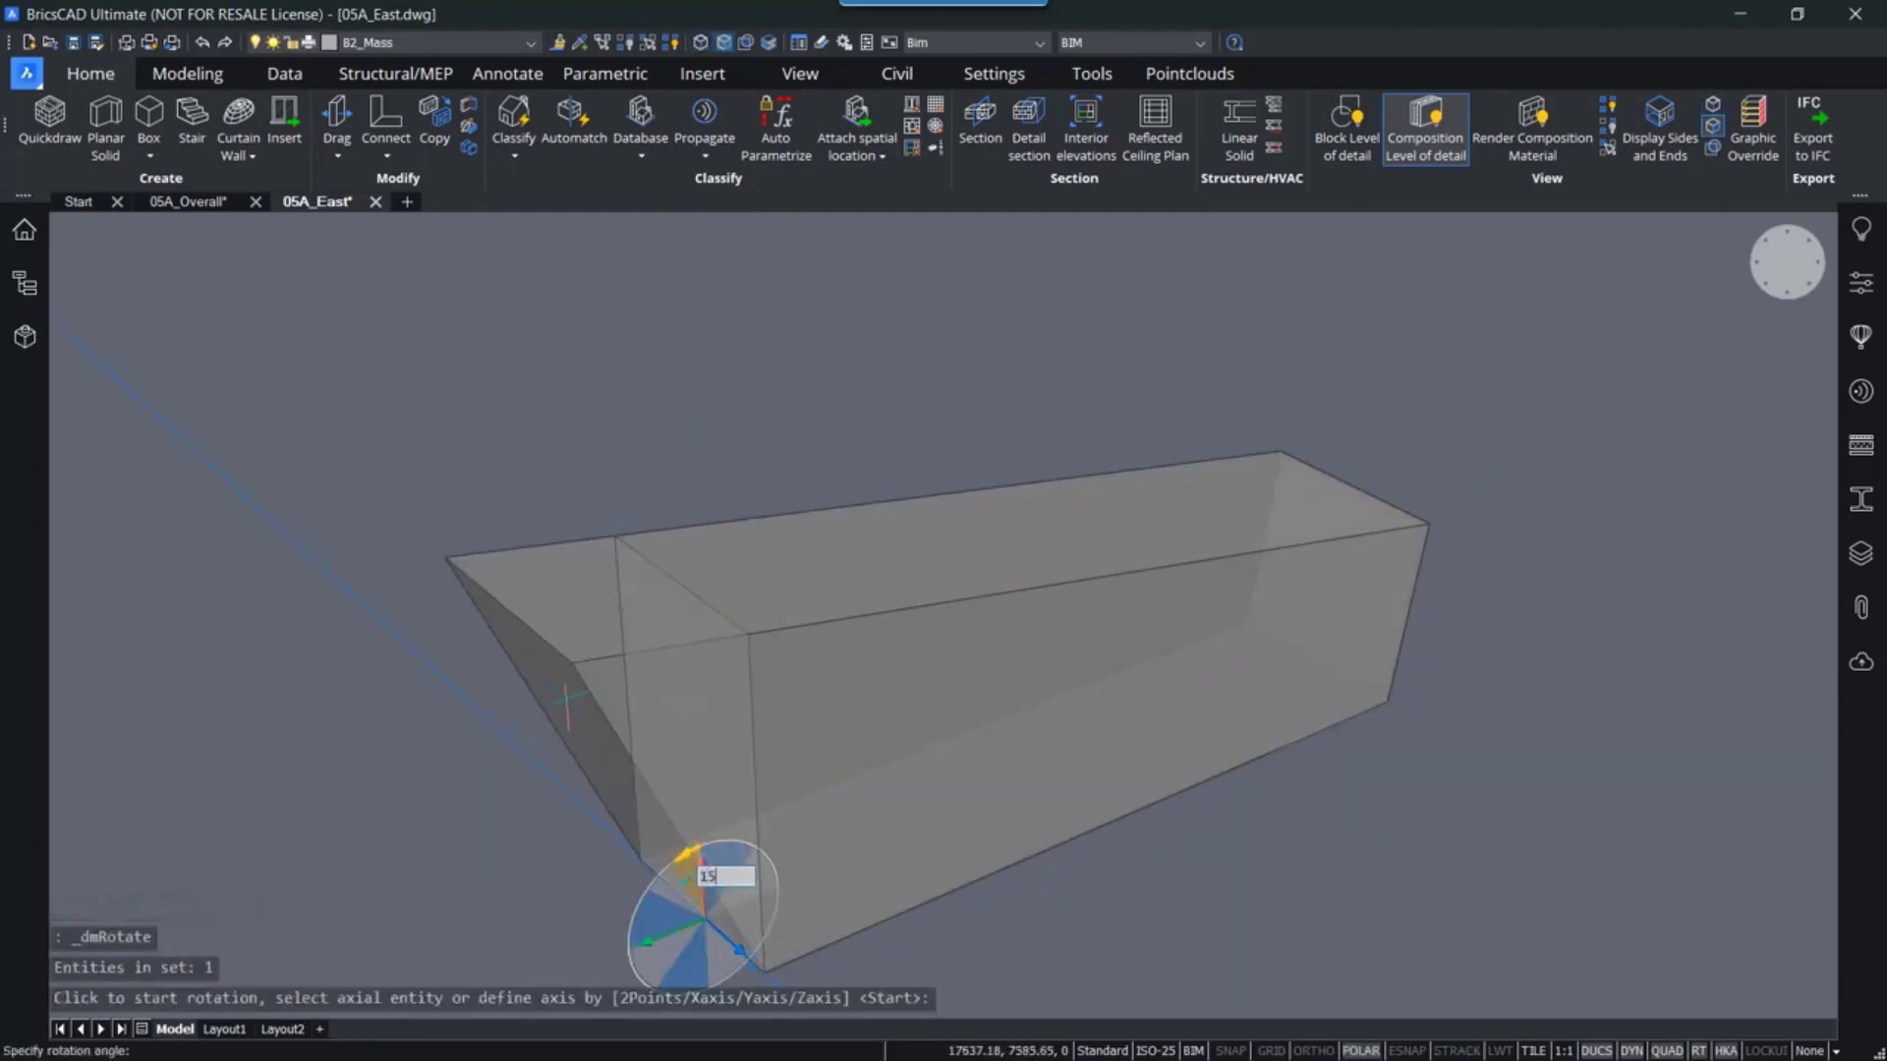
pyautogui.press('Return')
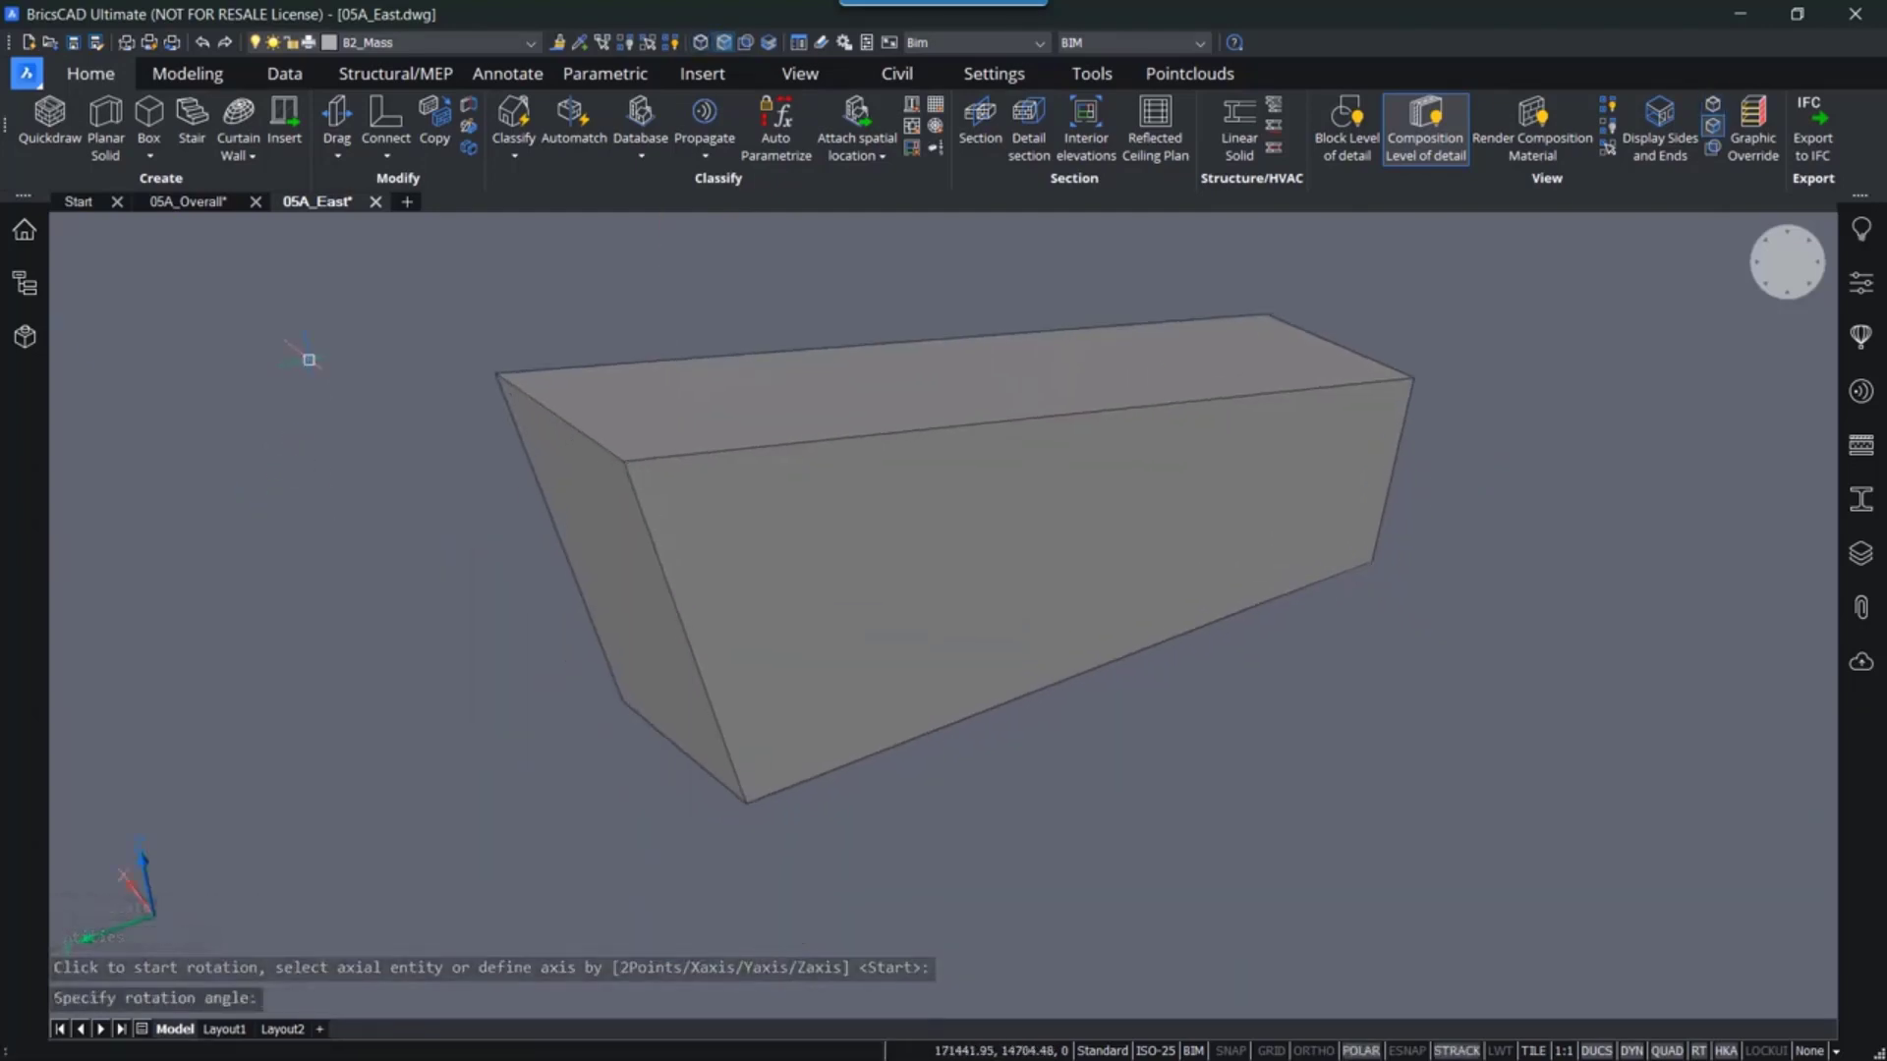
# - Orbit the view to inspect the reshaped mass from several sides
pyautogui.keyDown('shift'); pyautogui.moveTo(381, 517); pyautogui.dragTo(588, 617, button='middle'); pyautogui.keyUp('shift')
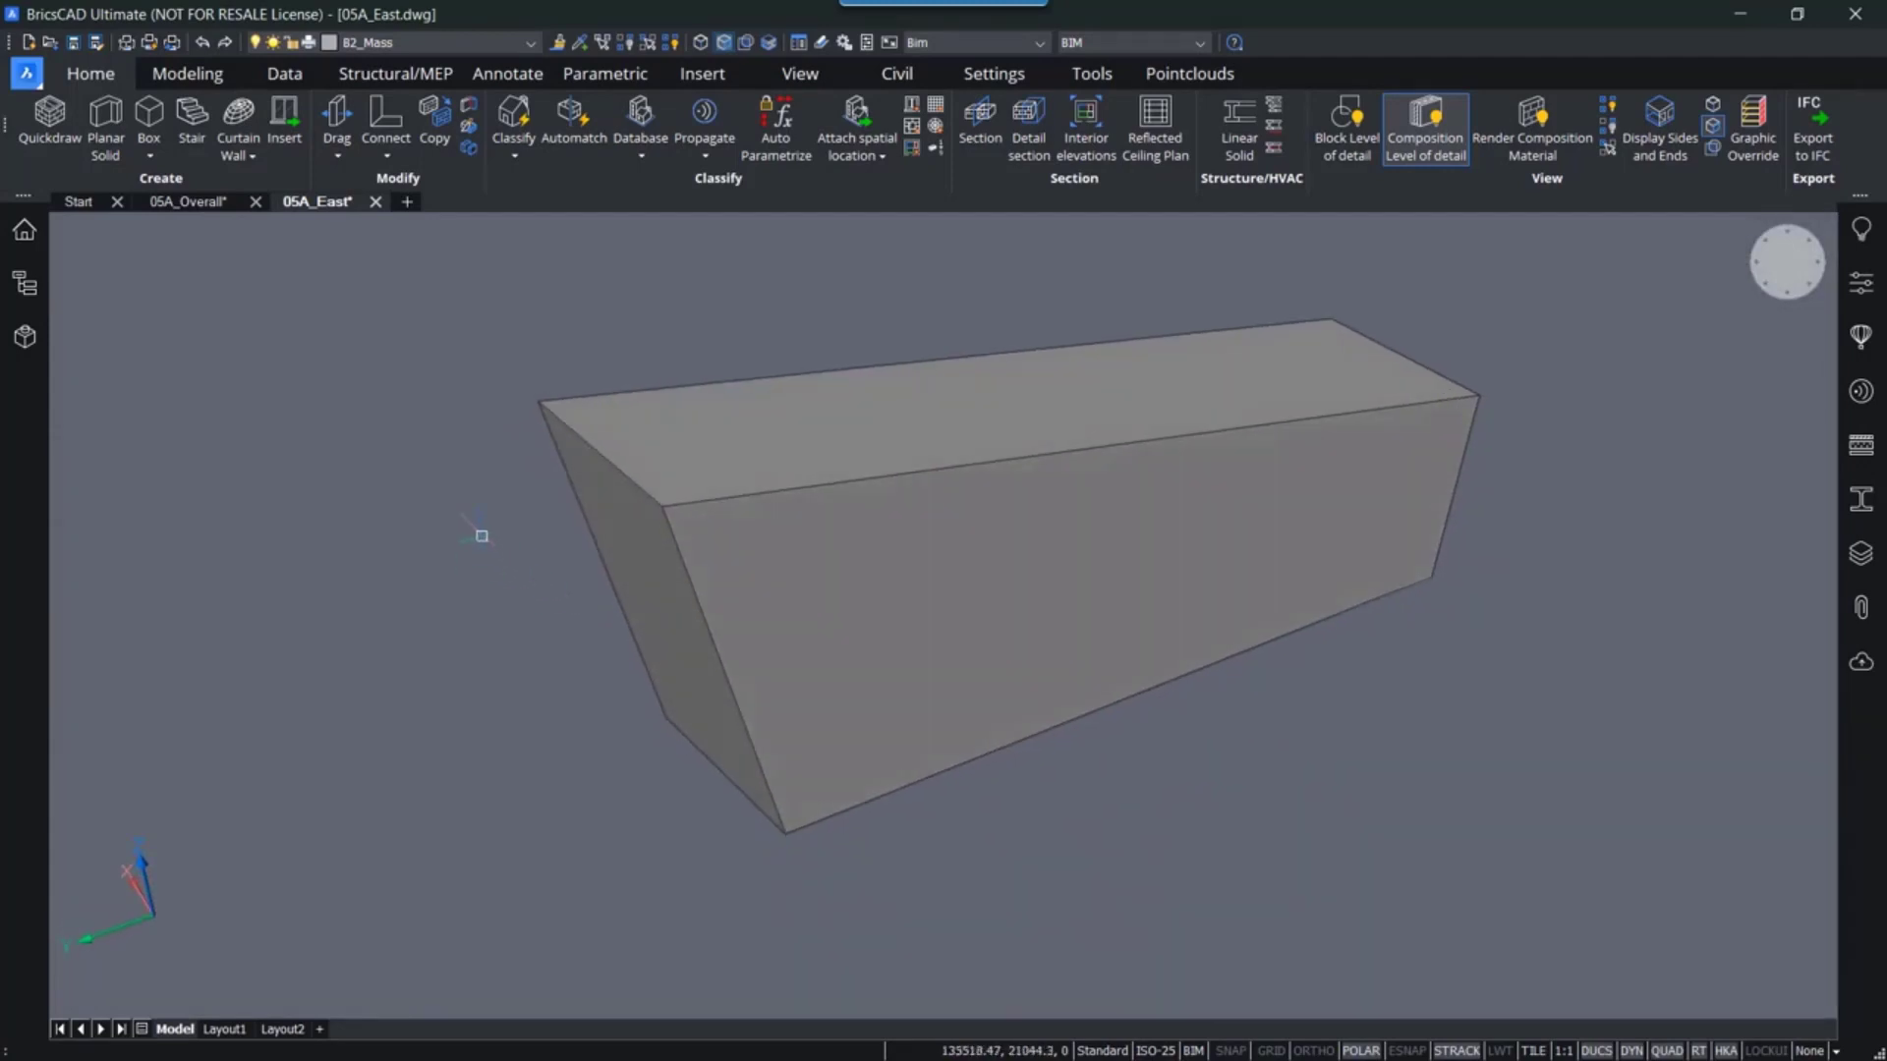
pyautogui.moveTo(561, 524); pyautogui.dragTo(514, 569, button='middle')
pyautogui.moveTo(841, 639); pyautogui.dragTo(850, 604, button='middle')
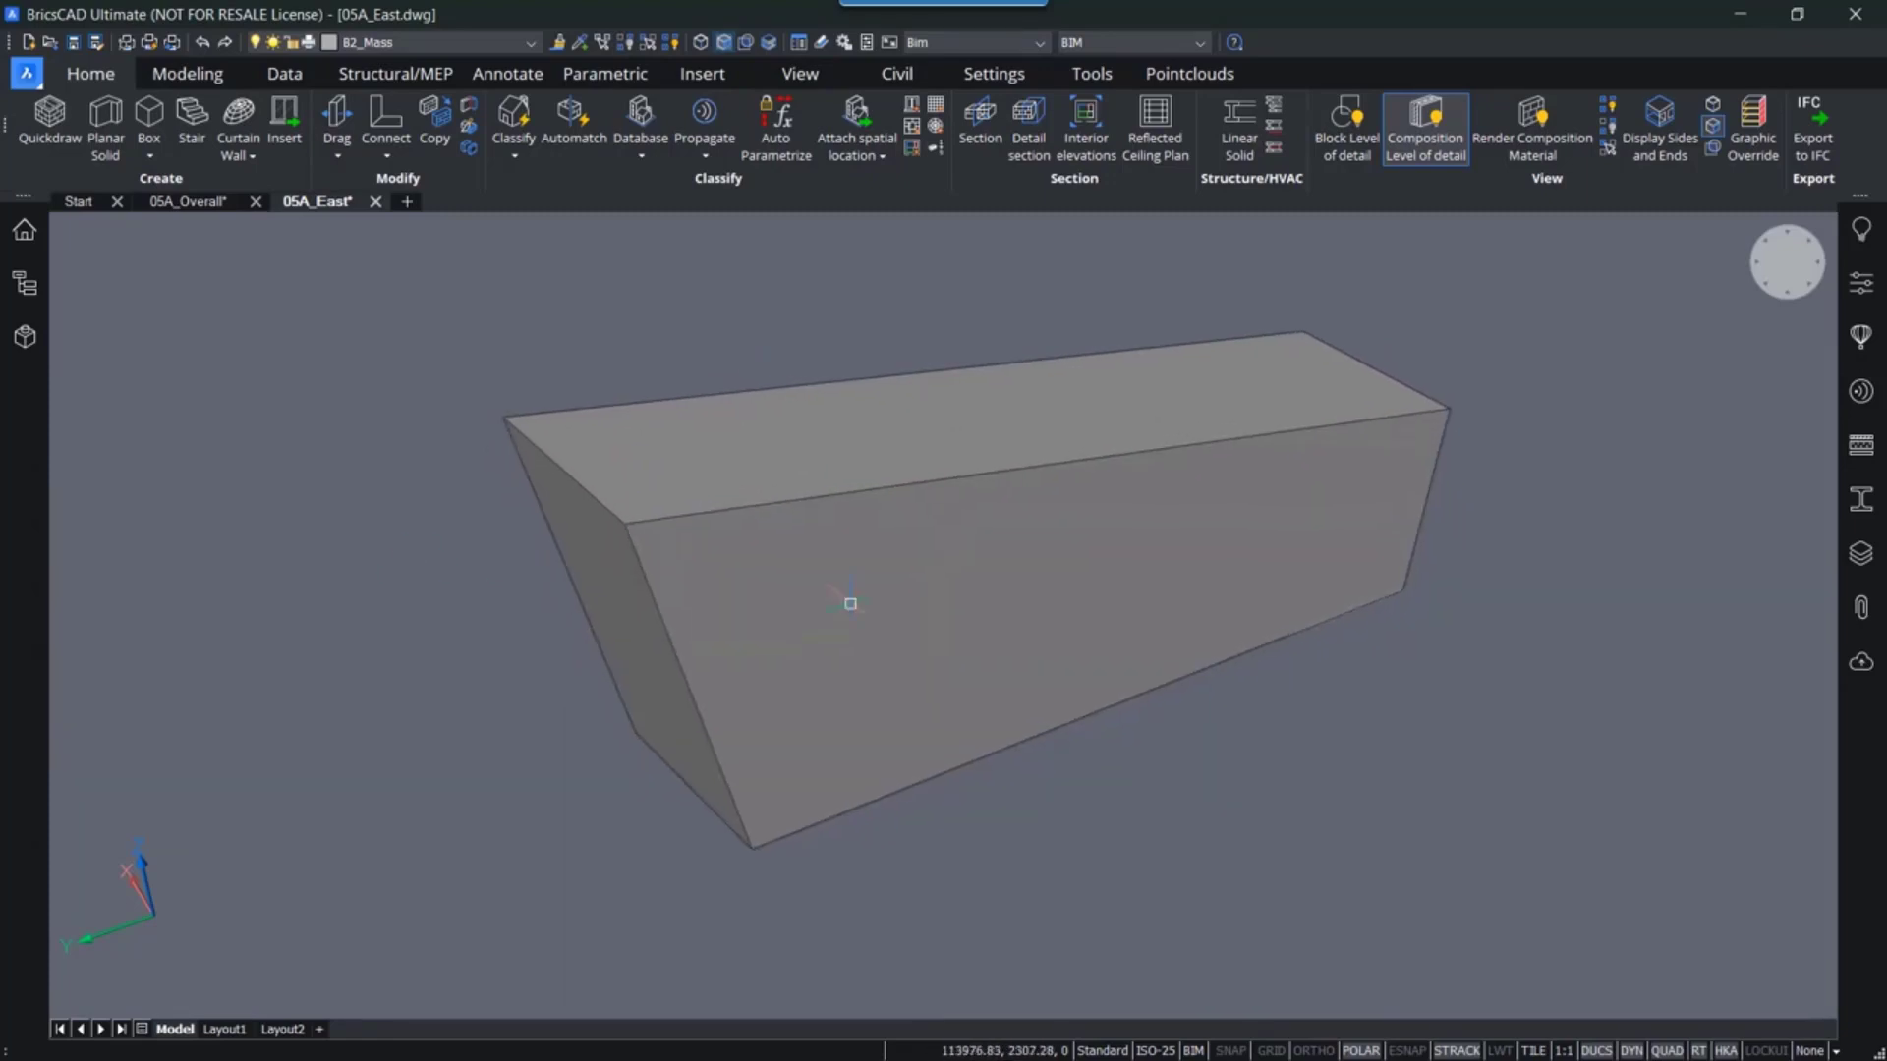
pyautogui.keyDown('shift'); pyautogui.moveTo(863, 324); pyautogui.dragTo(845, 258, button='middle'); pyautogui.keyUp('shift')
pyautogui.moveTo(871, 547); pyautogui.dragTo(824, 469, button='middle')
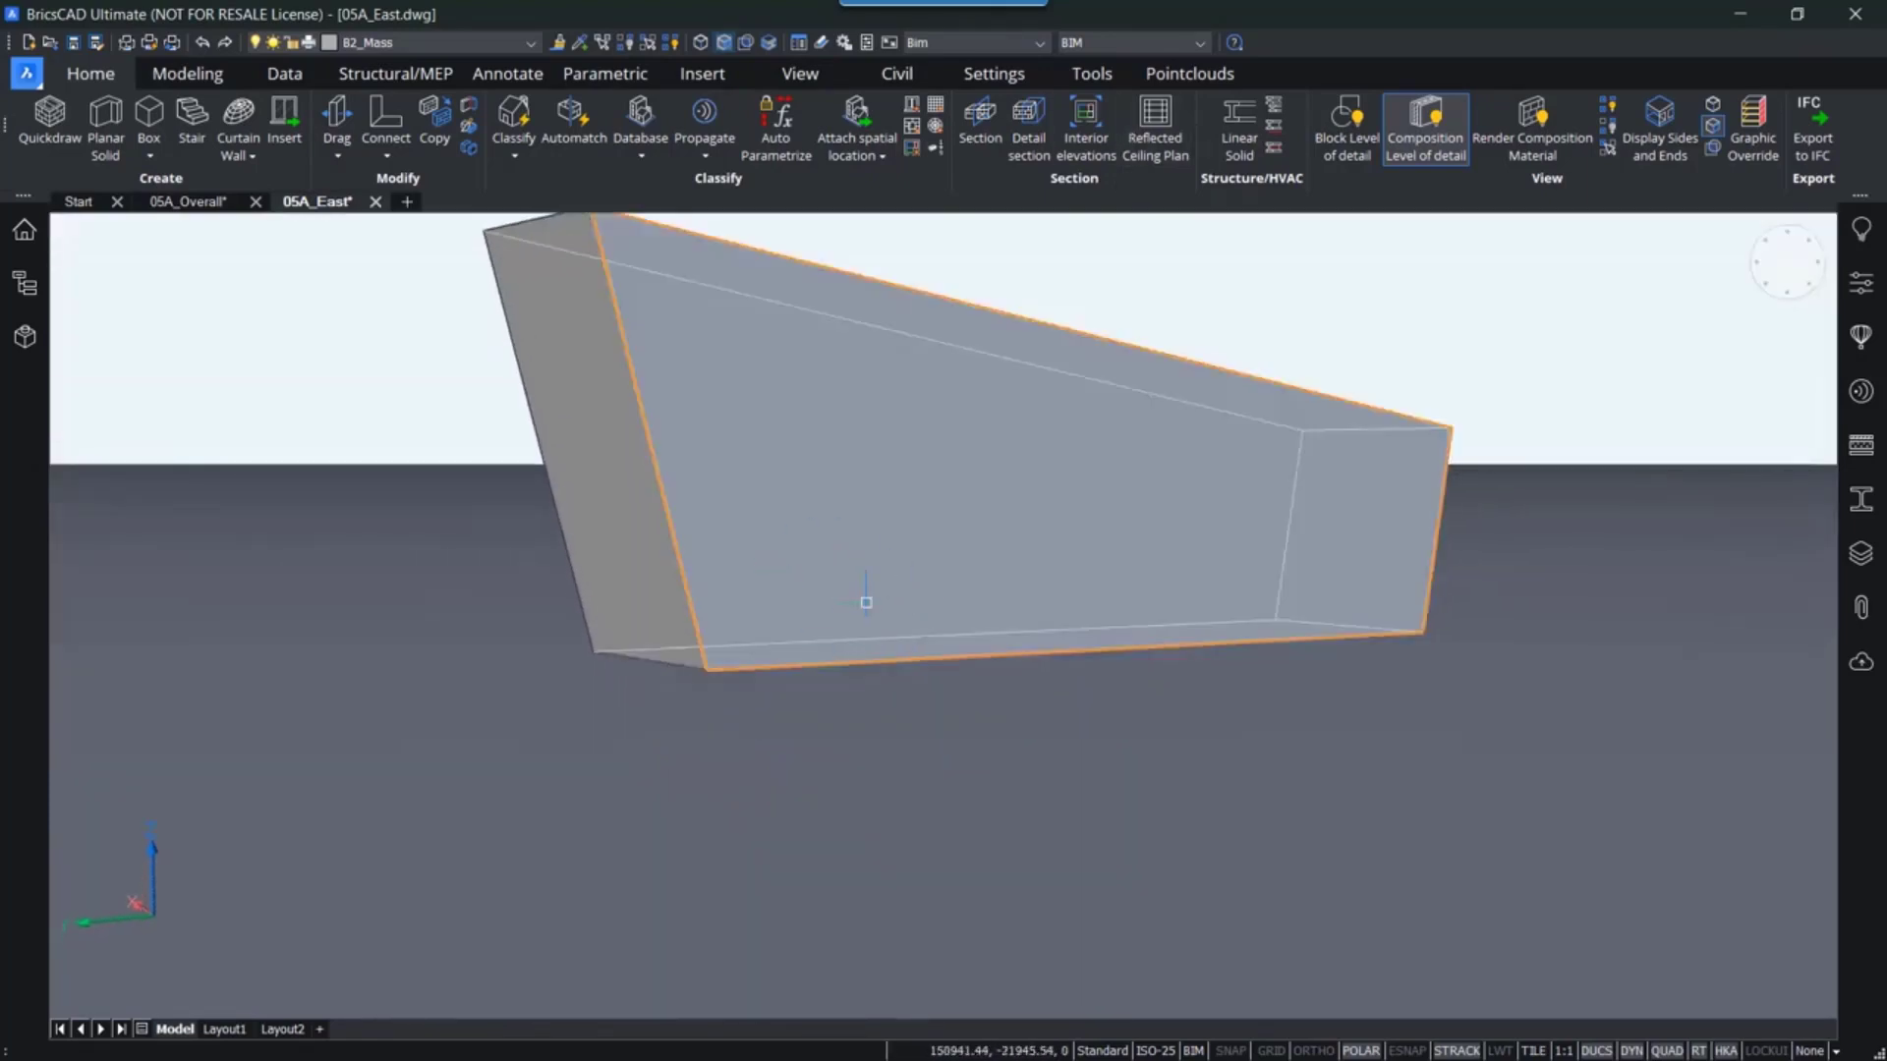
# - Turn on boundary detection so regions on the mass's underside can be picked
pyautogui.moveTo(935, 613); pyautogui.dragTo(880, 698, button='middle')
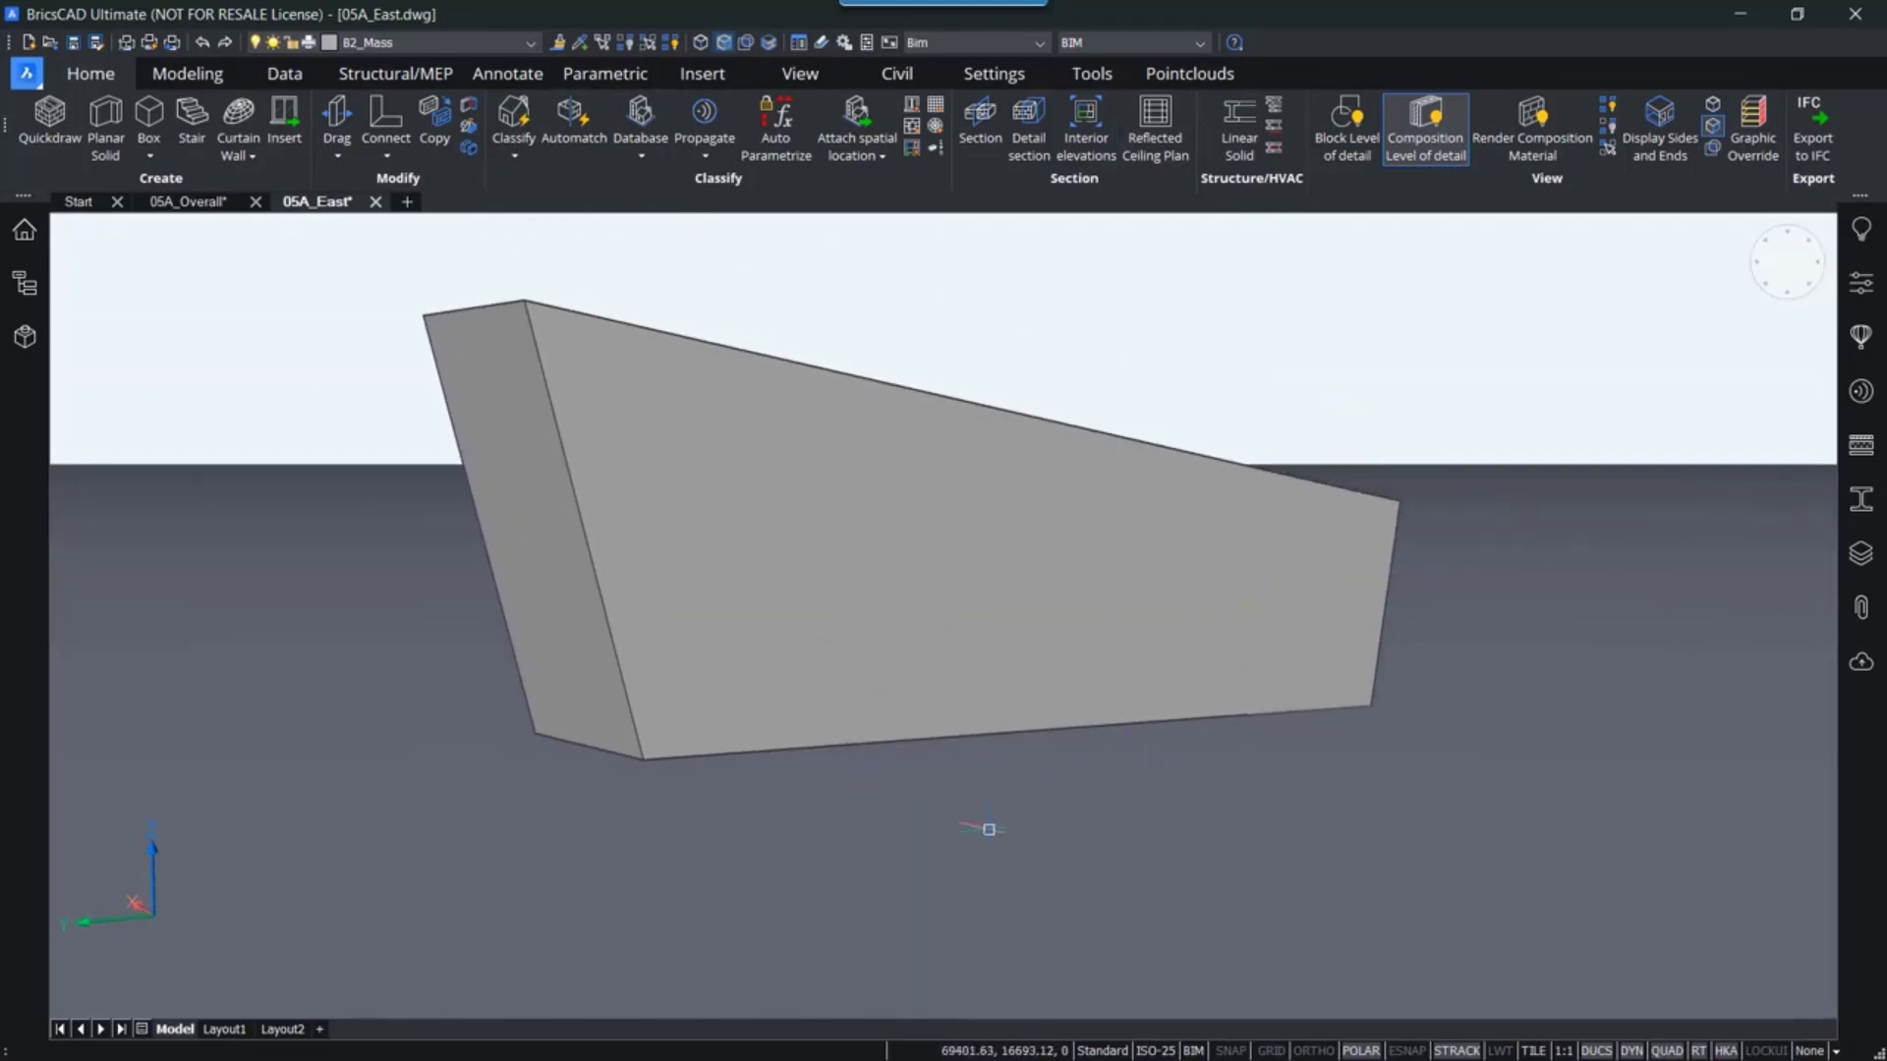
pyautogui.moveTo(990, 826); pyautogui.dragTo(897, 844, button='middle')
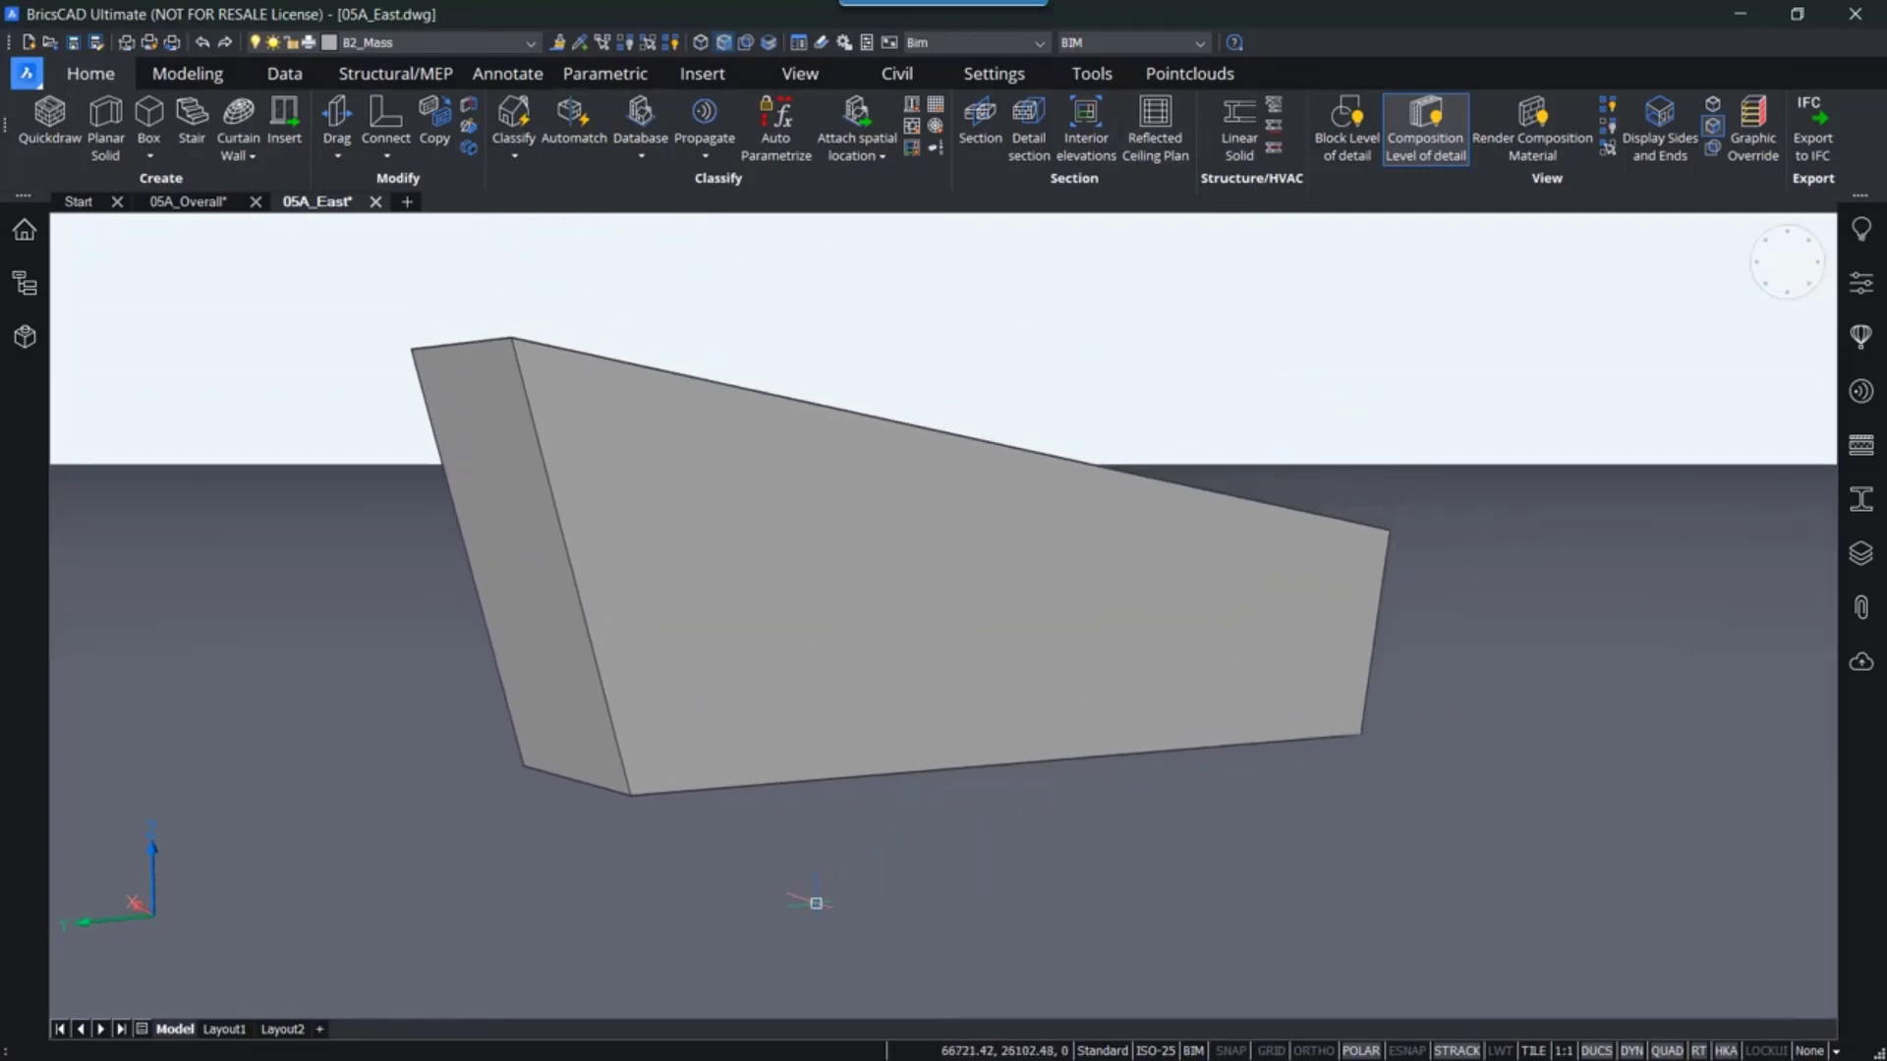
pyautogui.moveTo(816, 903); pyautogui.dragTo(865, 727, button='middle')
pyautogui.scroll(3, 865, 727)
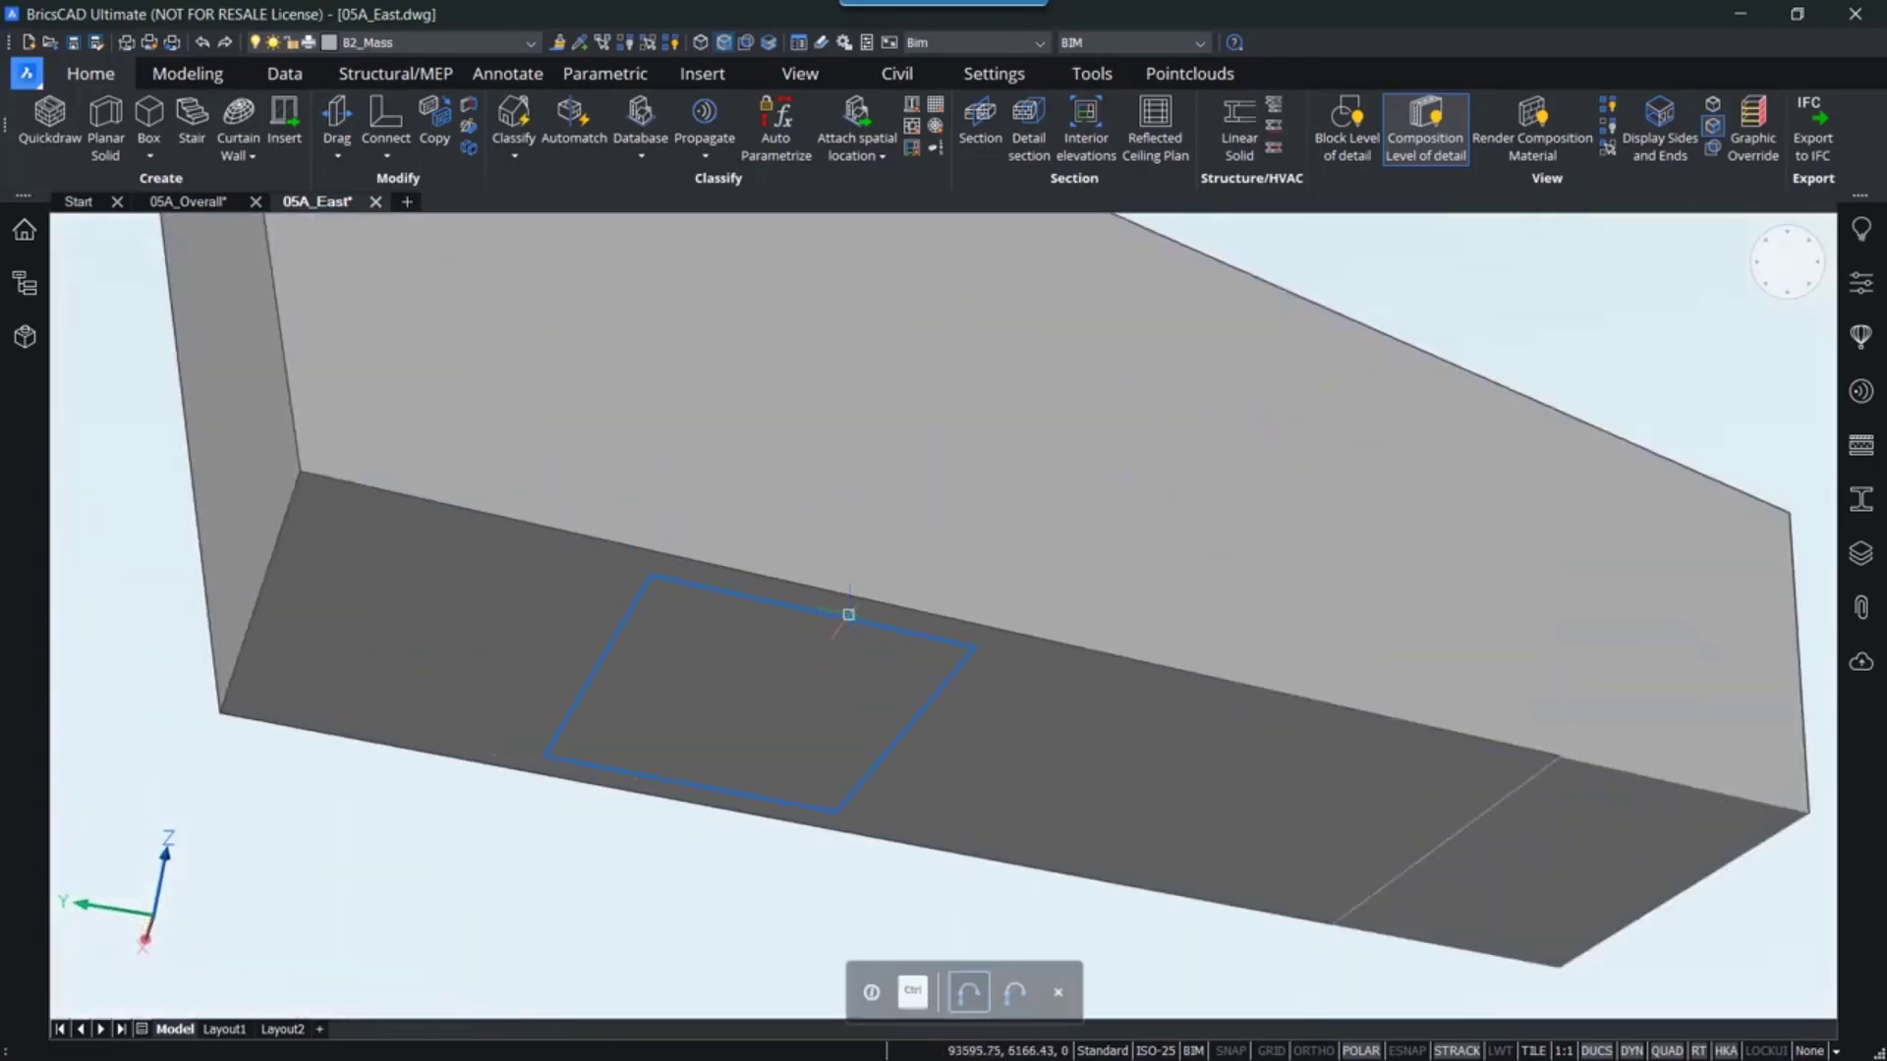
pyautogui.click(851, 621)
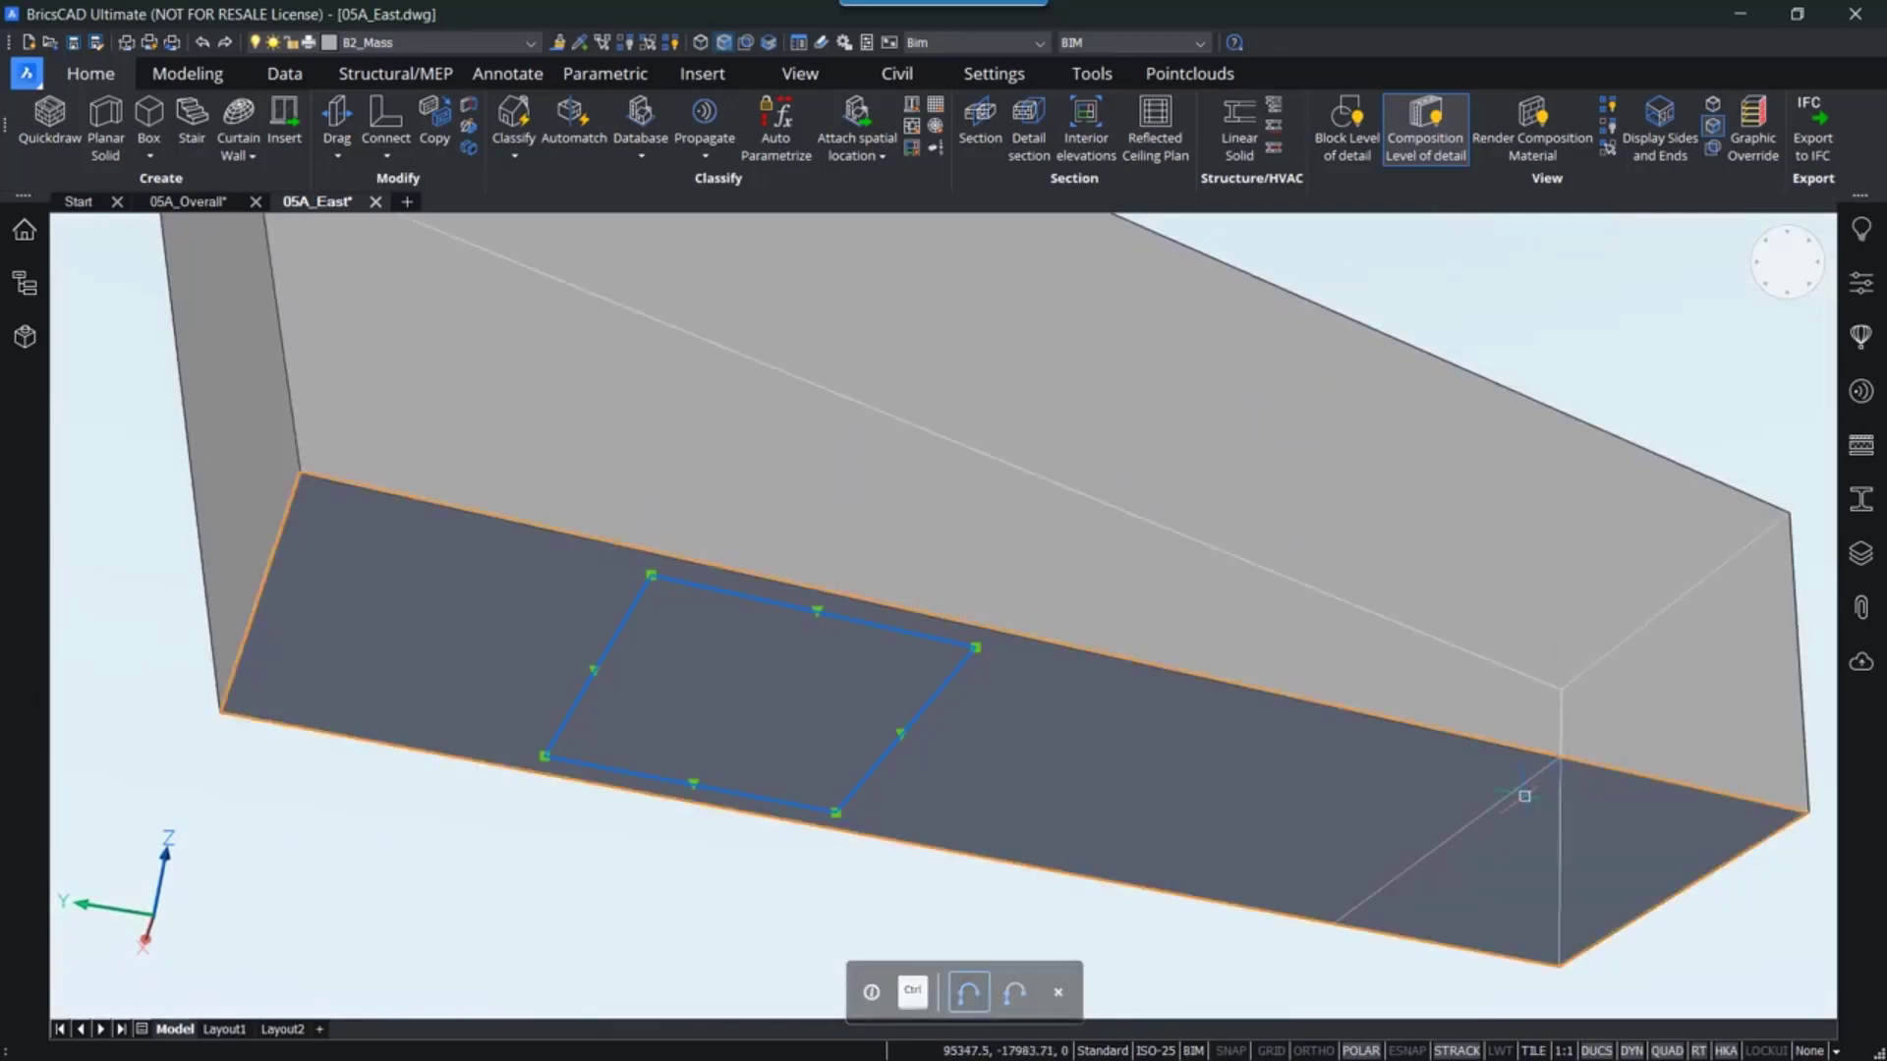
pyautogui.press('Escape')
pyautogui.moveTo(1514, 794)
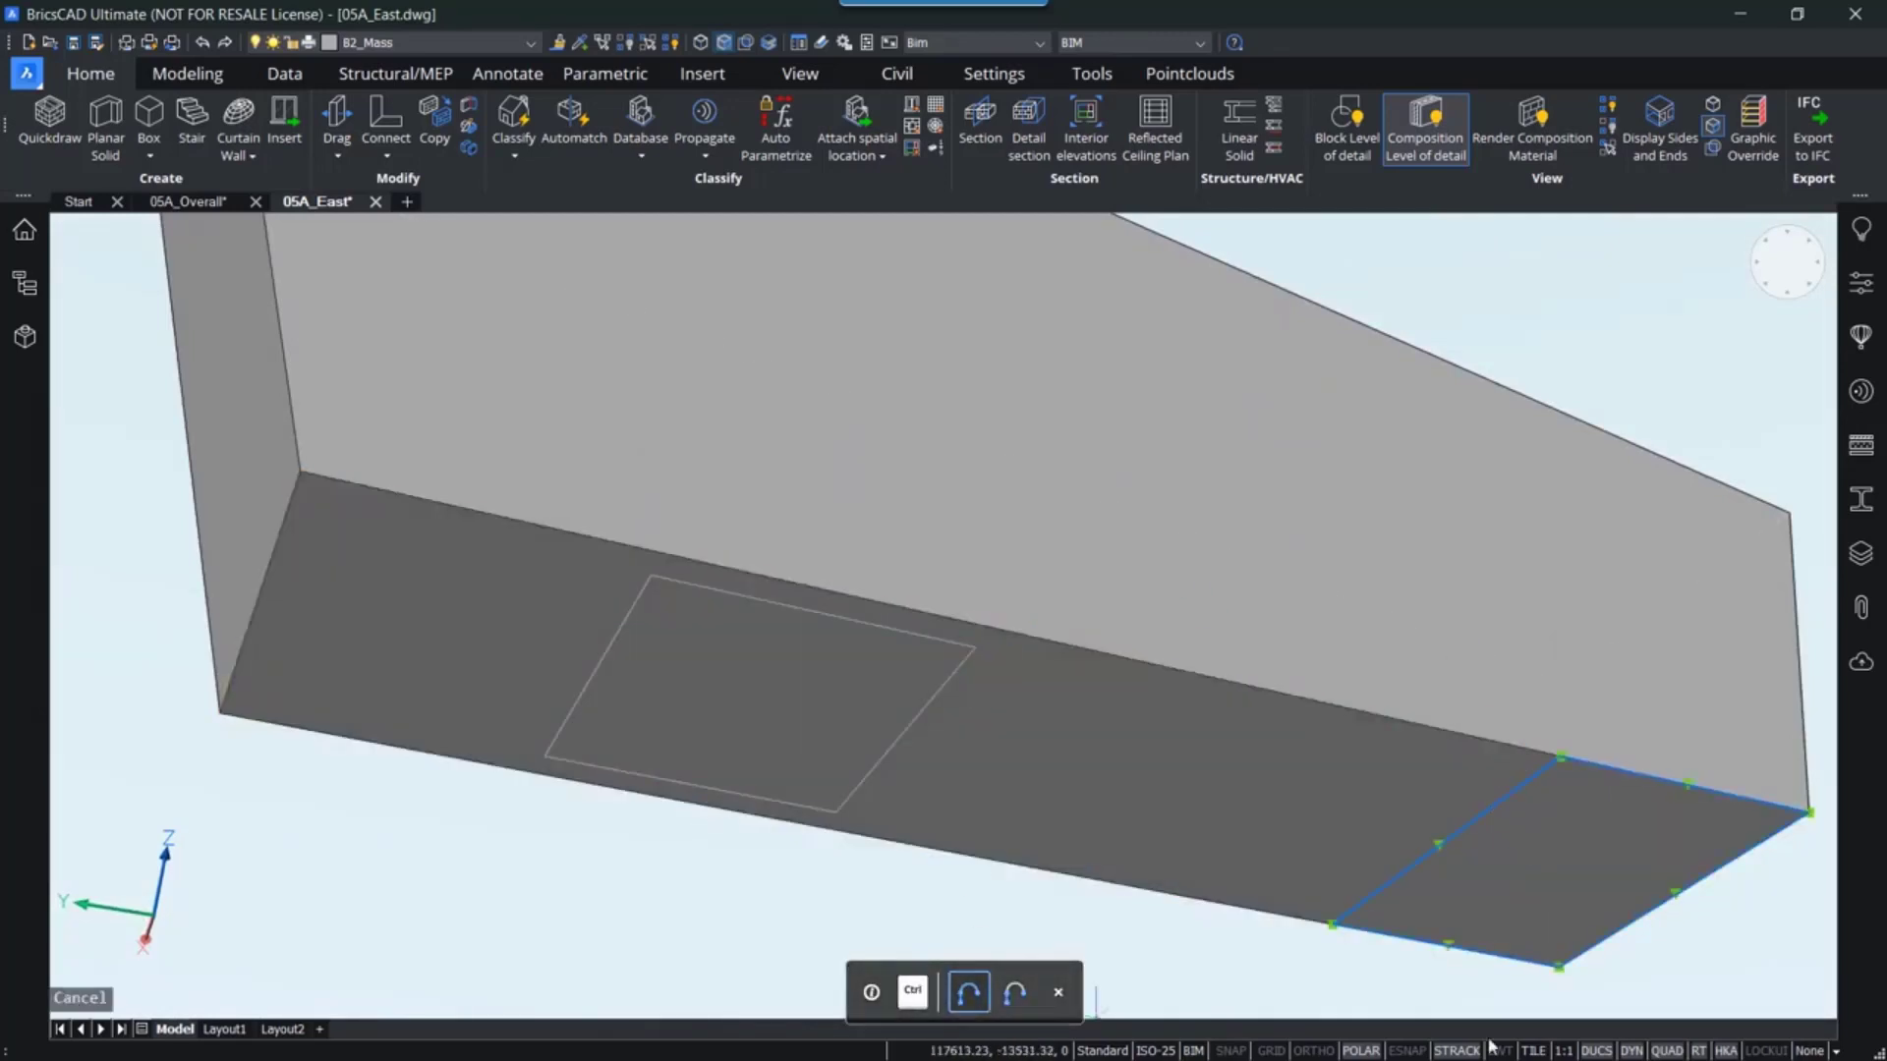
pyautogui.press('Escape')
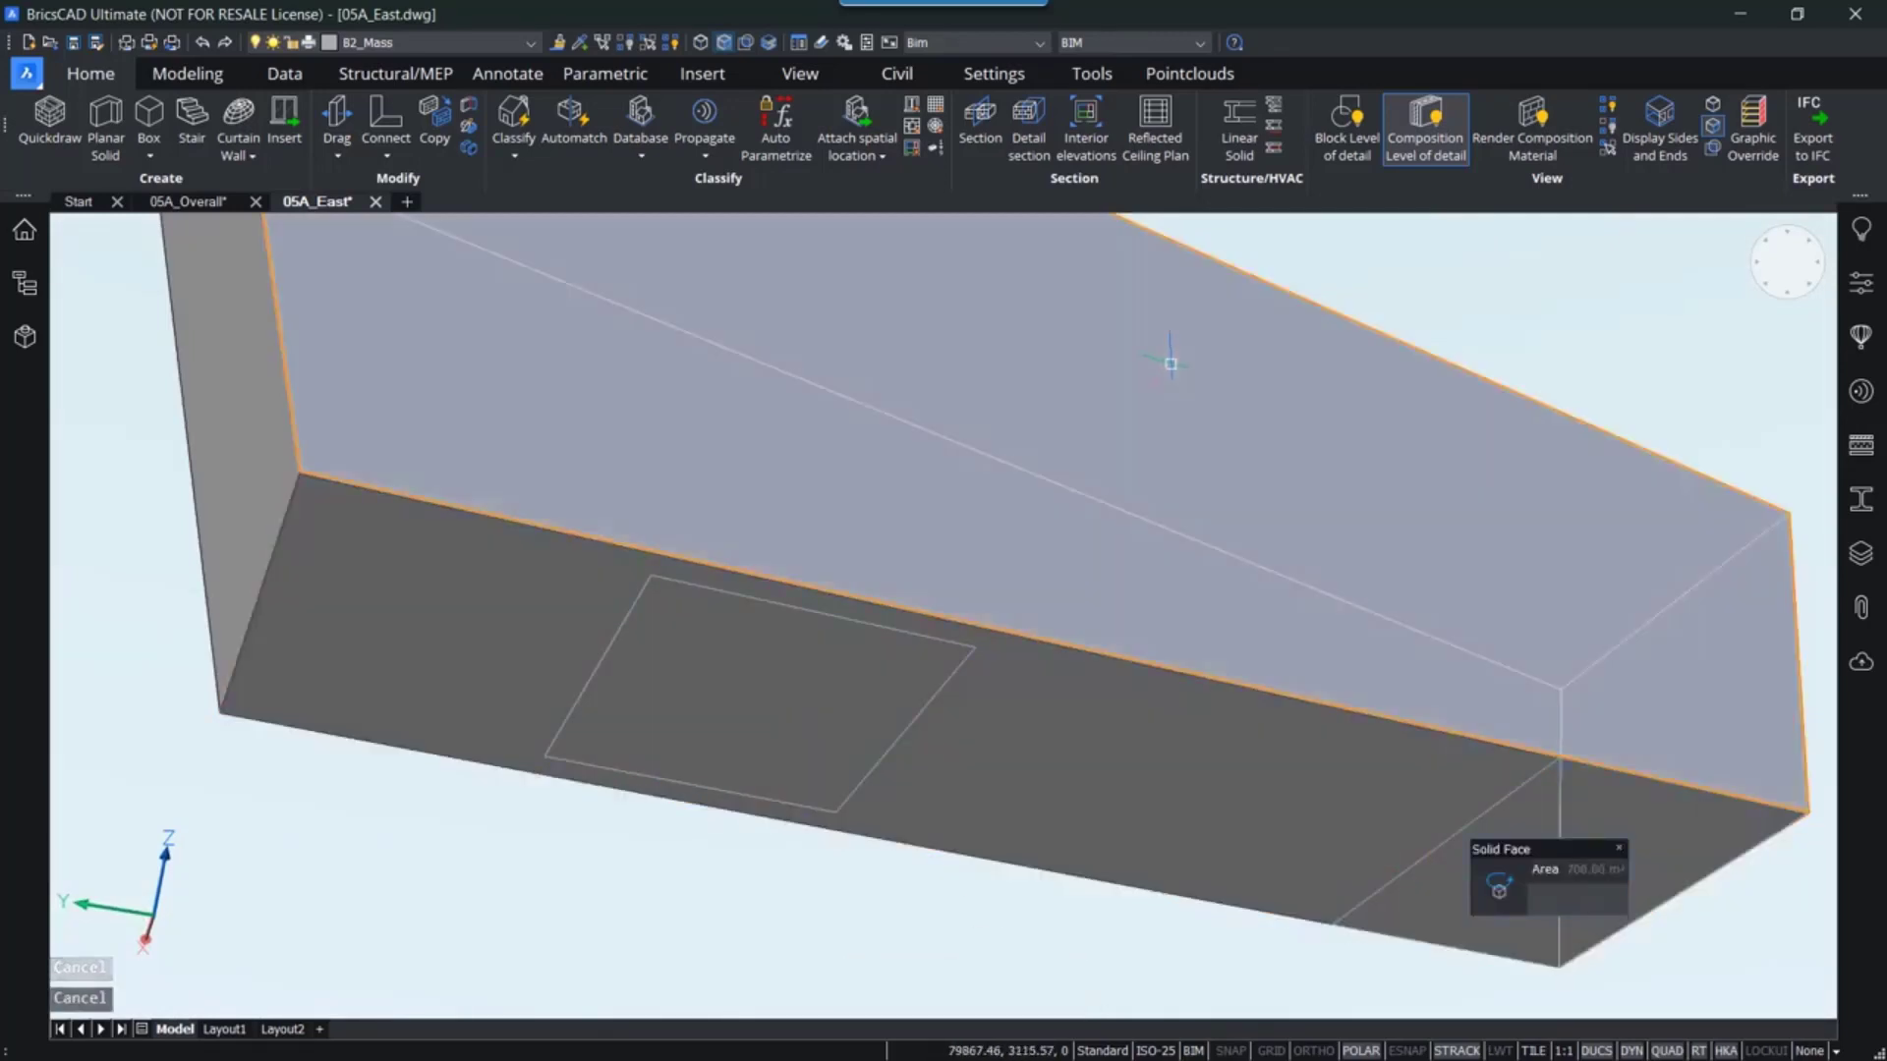
pyautogui.click(1712, 150)
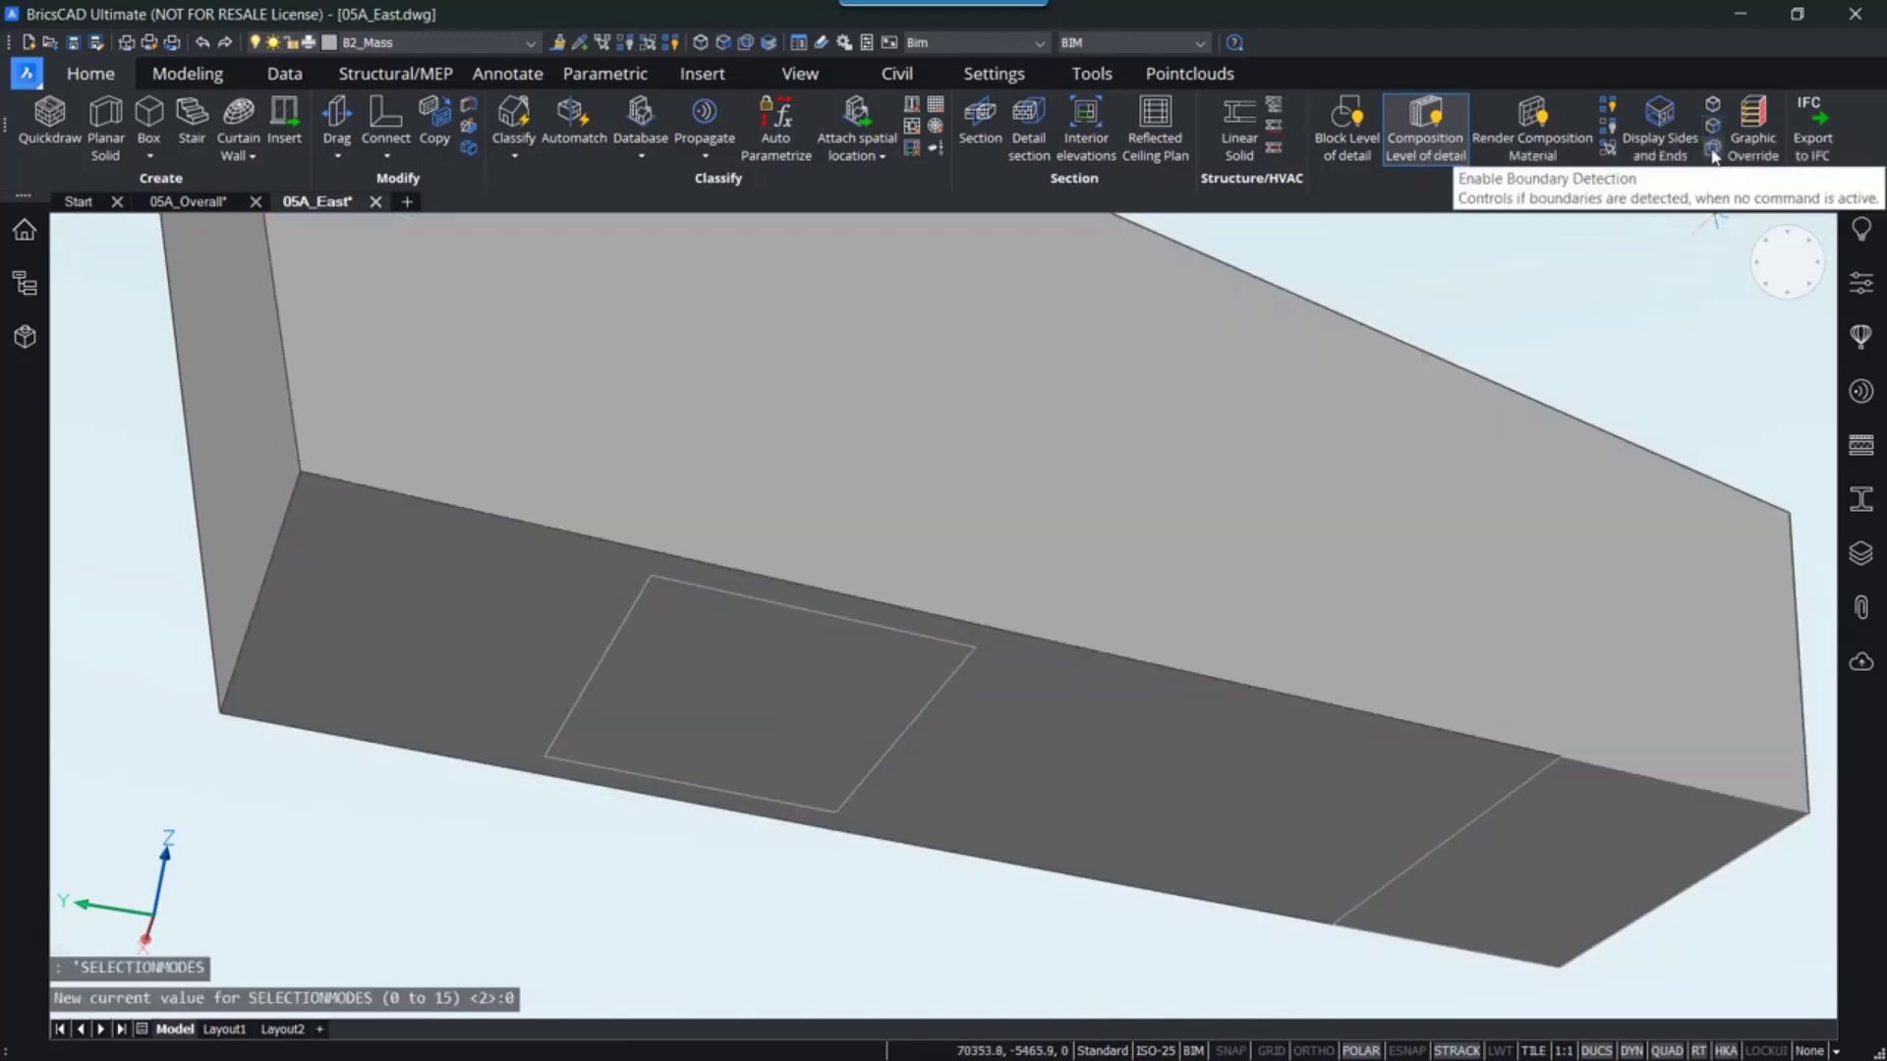
pyautogui.click(1712, 153)
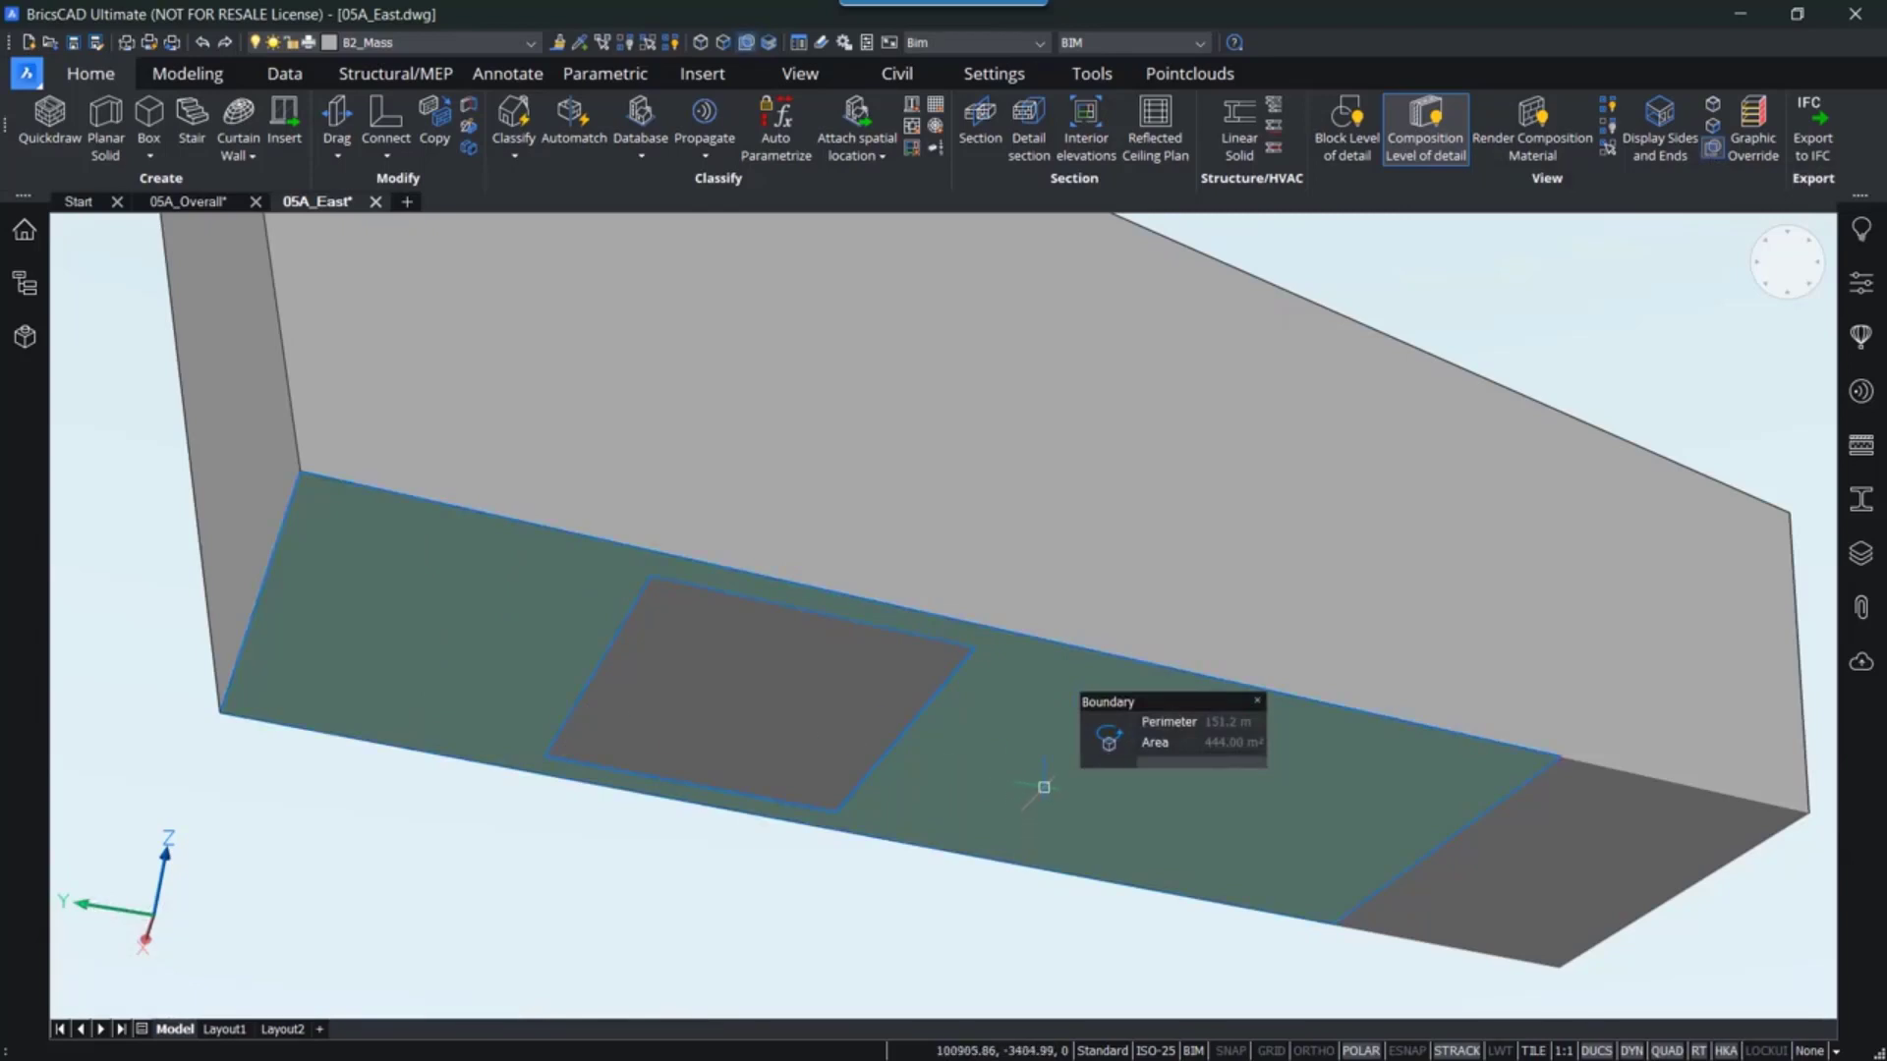
# - Push the underside region around the rectangle and end area up 5500 mm, then turn boundary detection off
pyautogui.click(897, 742)
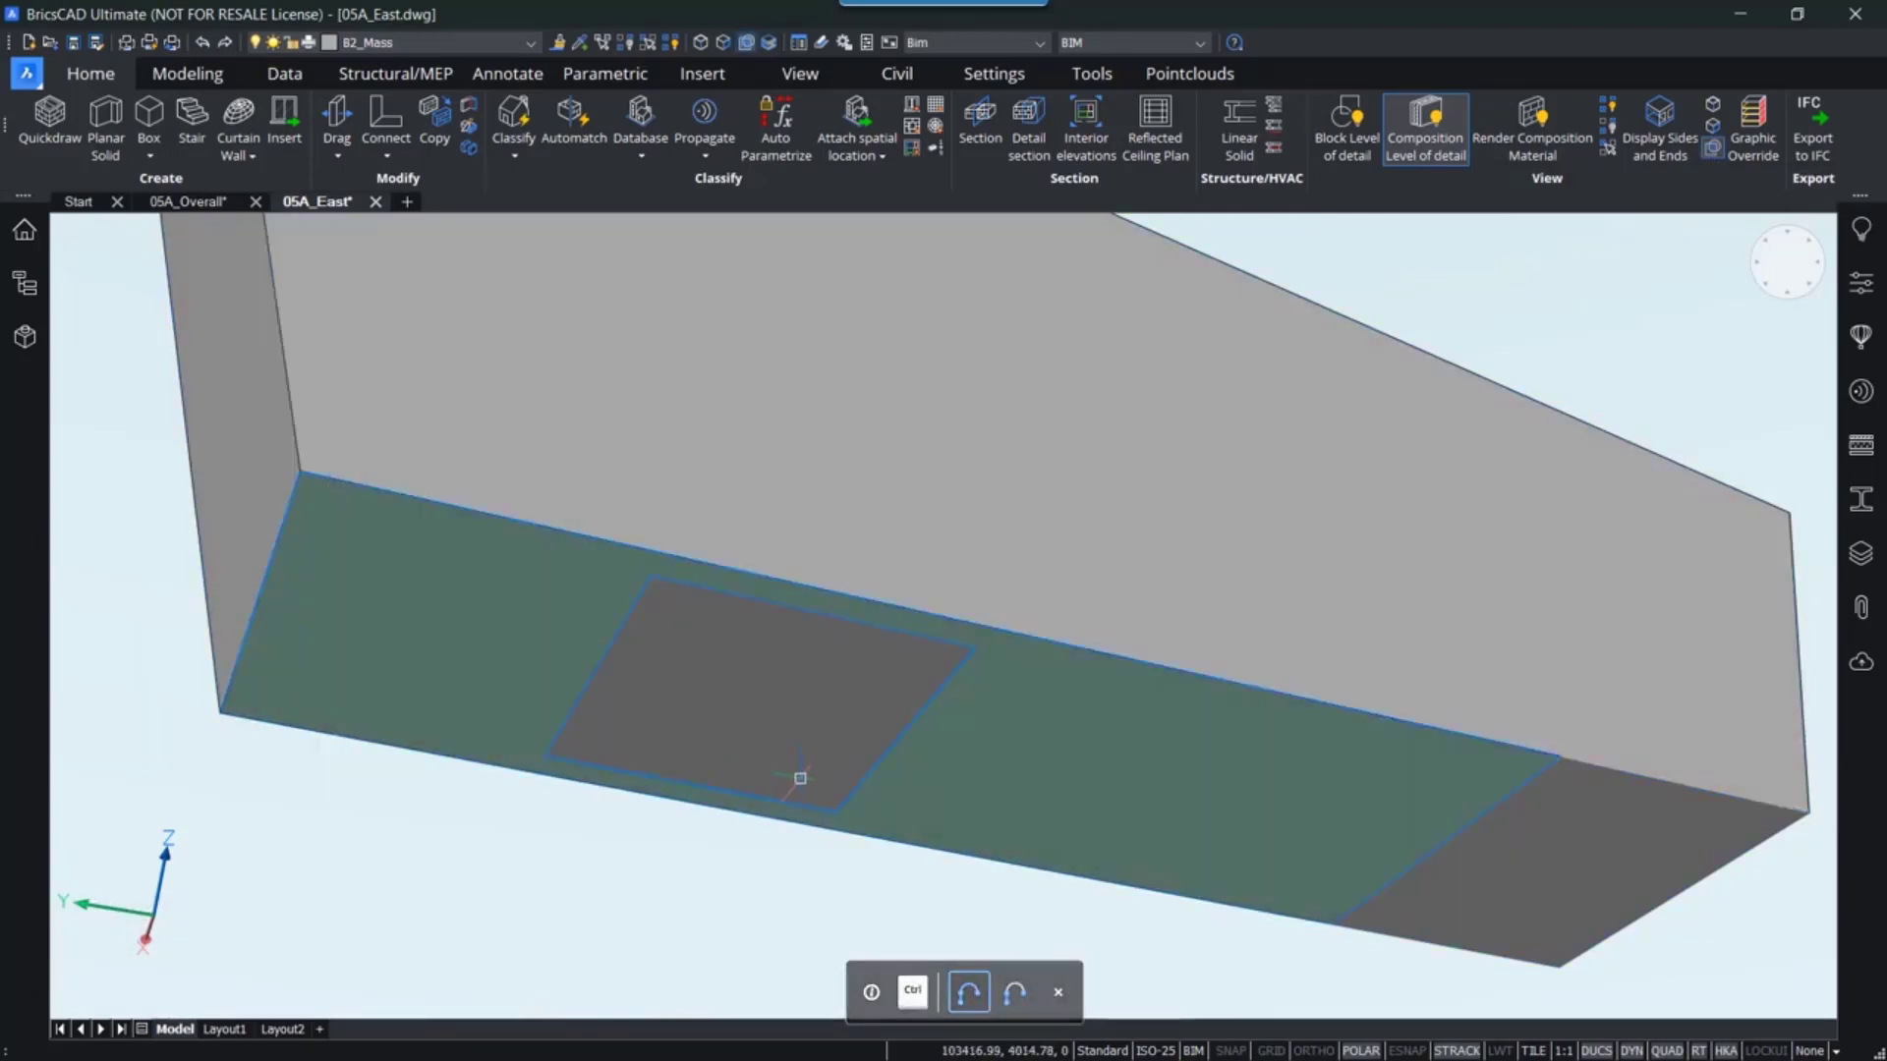
pyautogui.moveTo(619, 641)
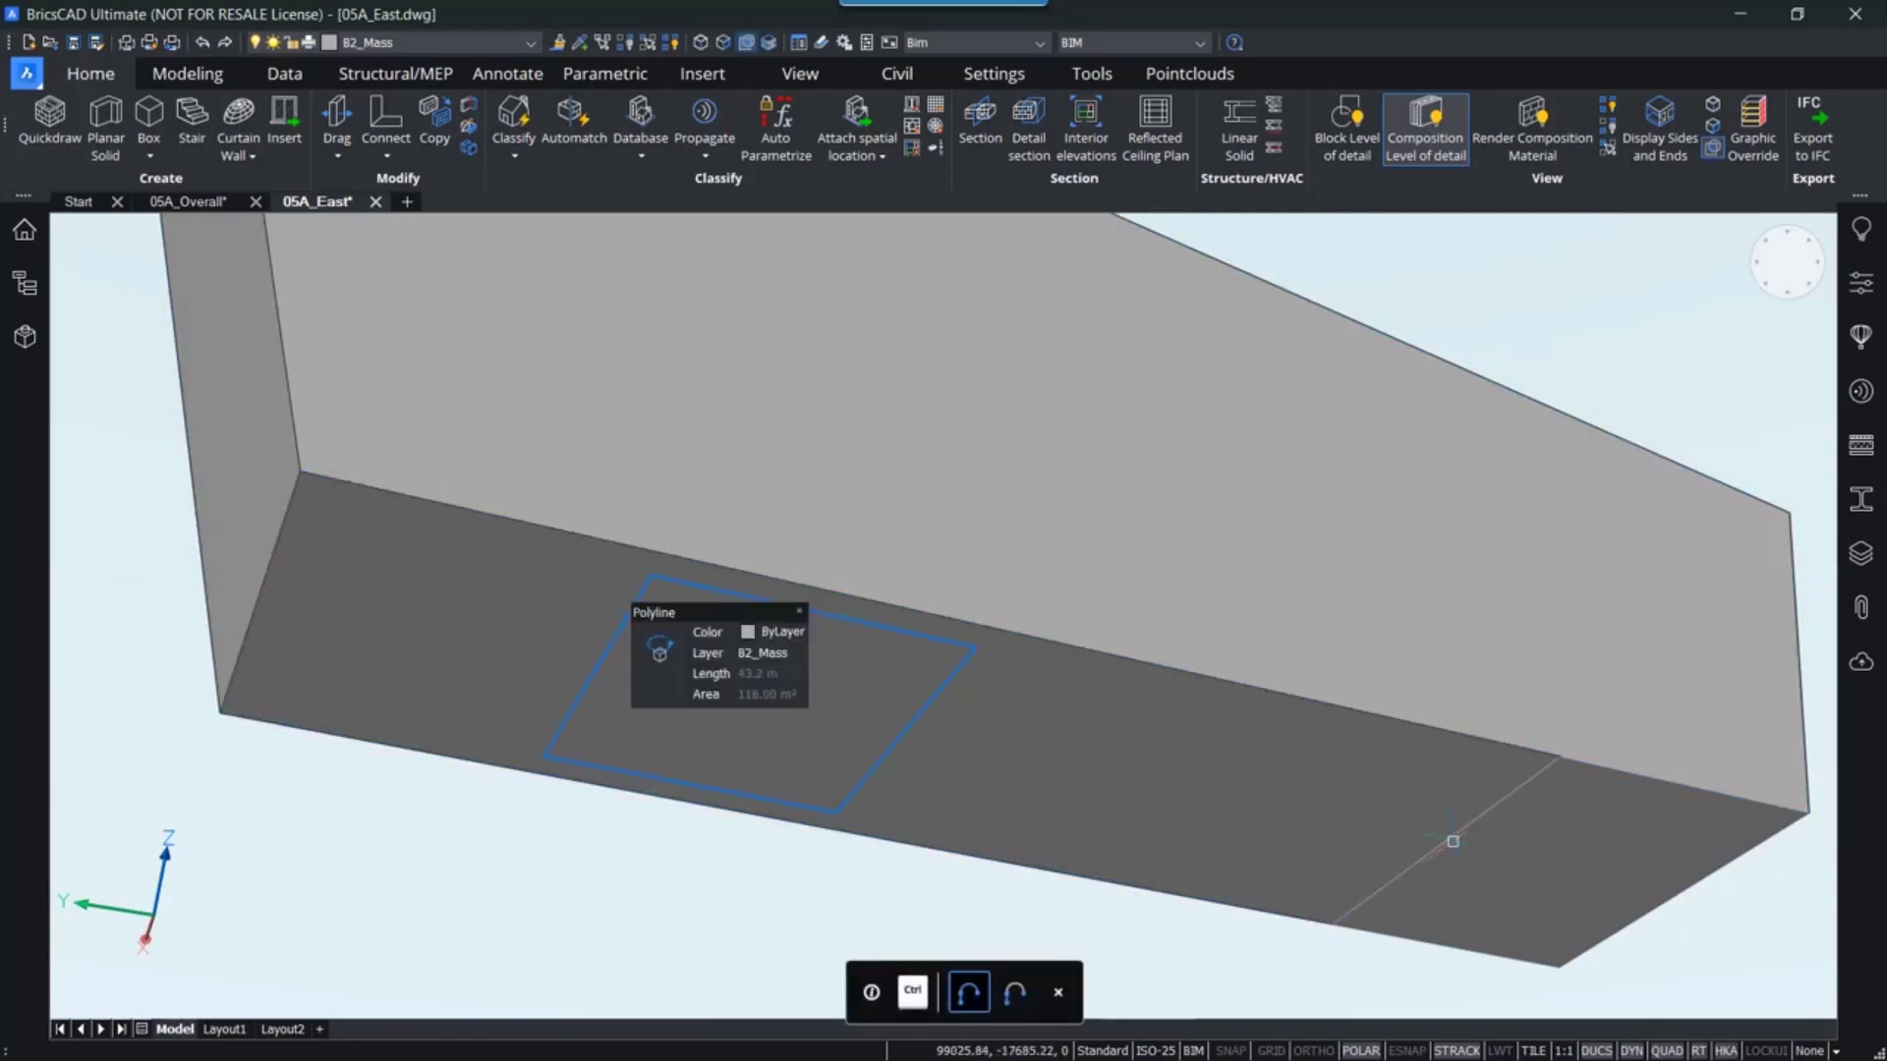
pyautogui.moveTo(1461, 844)
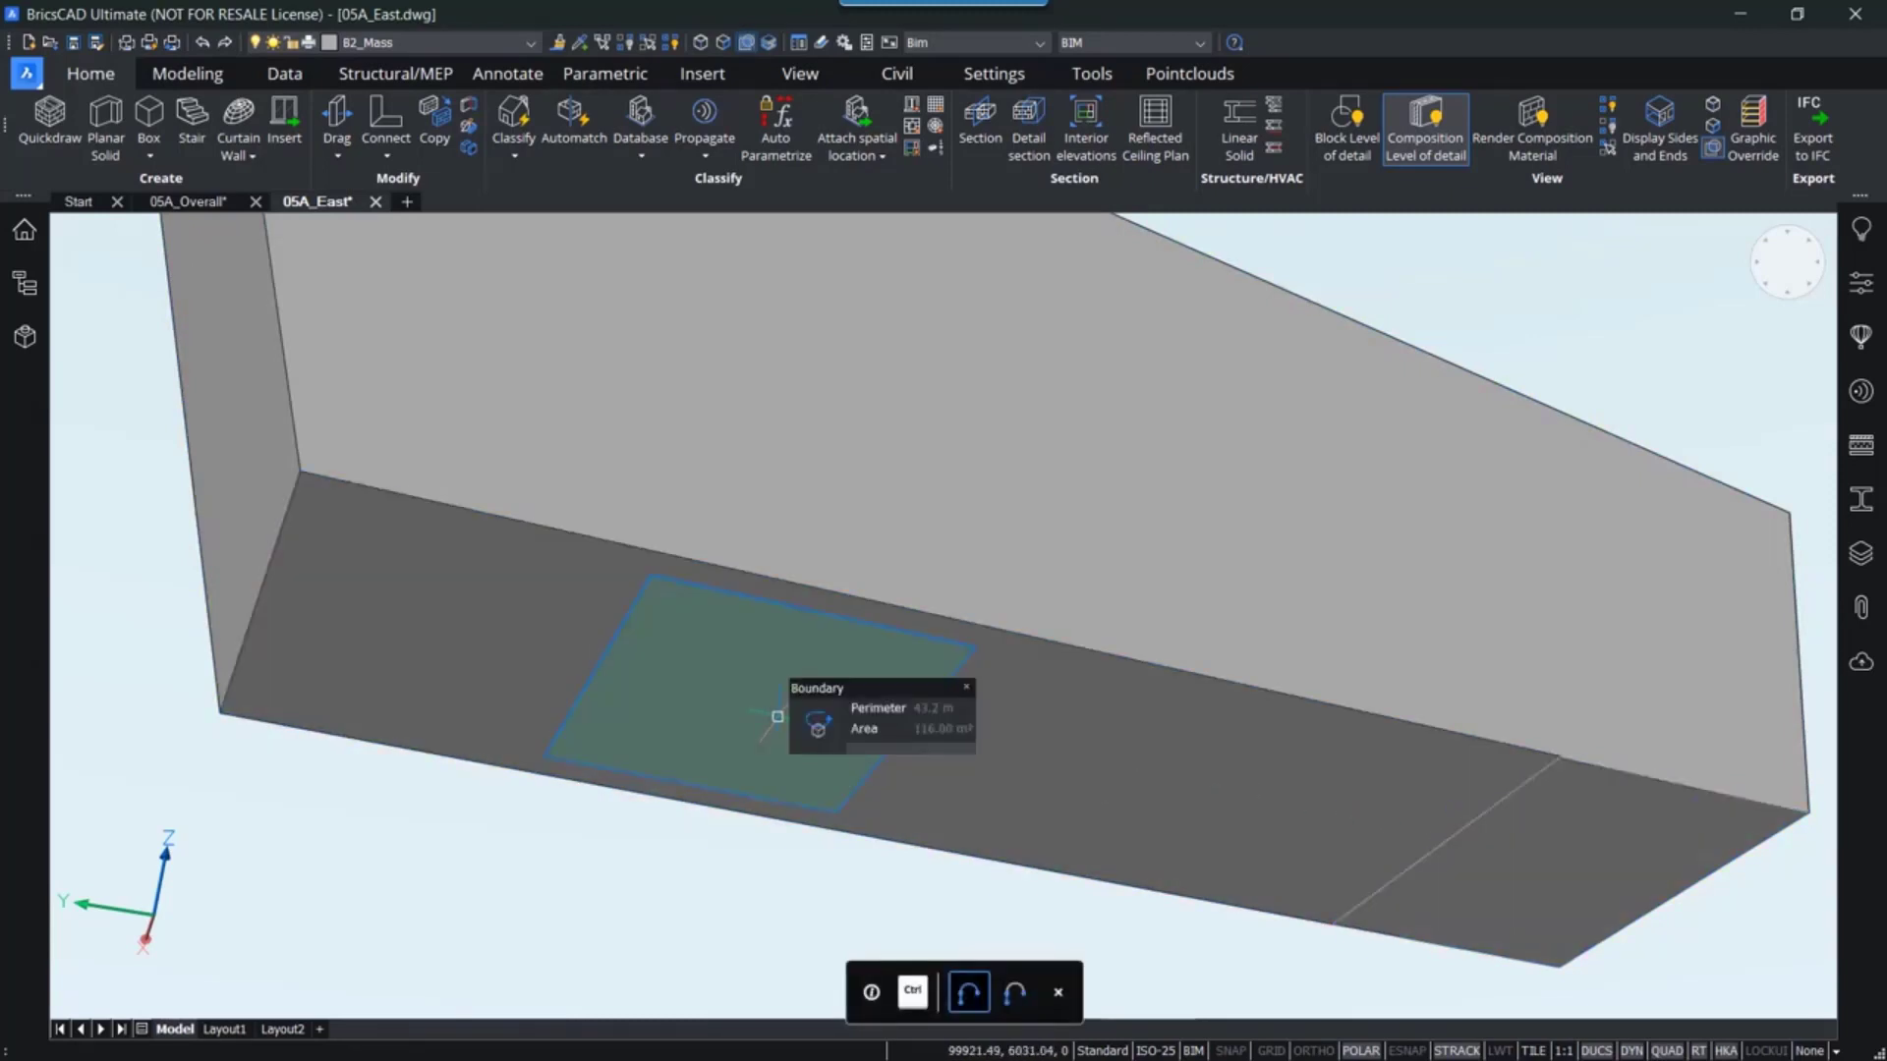
pyautogui.moveTo(1195, 764)
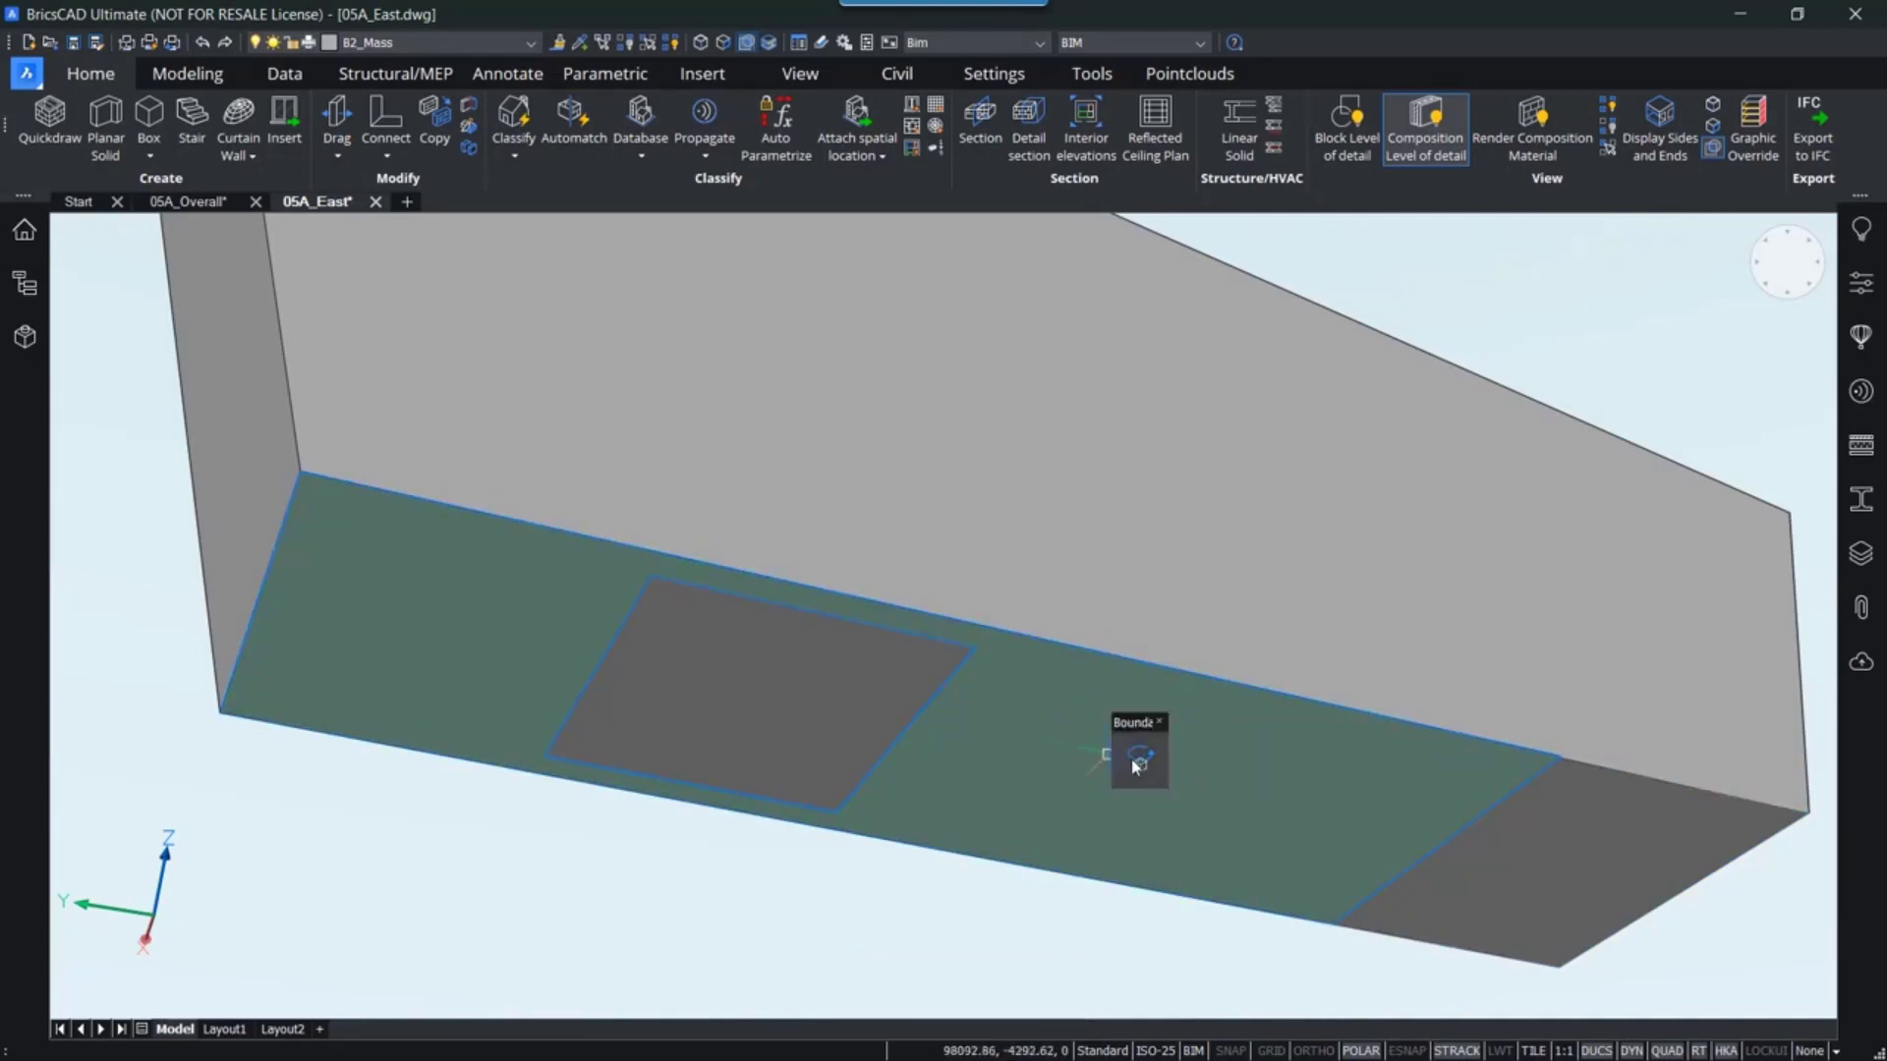
pyautogui.moveTo(1135, 765)
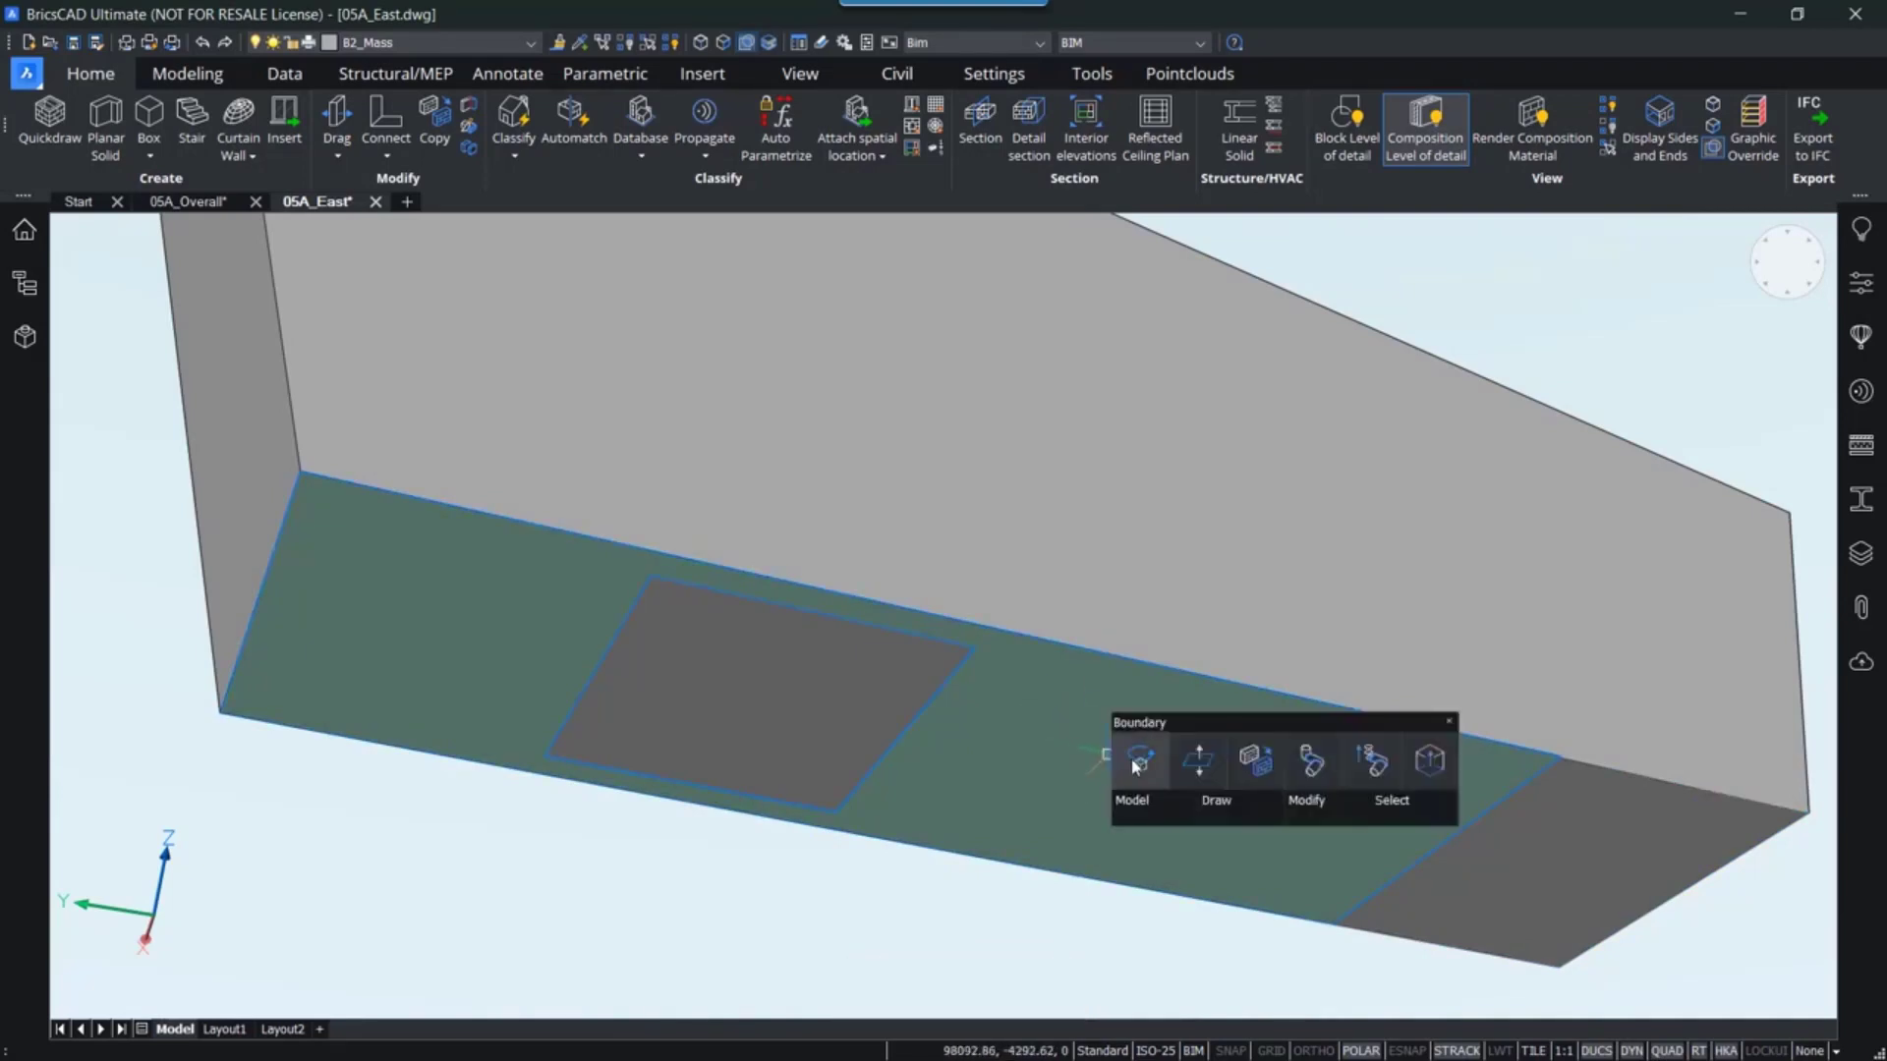
pyautogui.click(1199, 769)
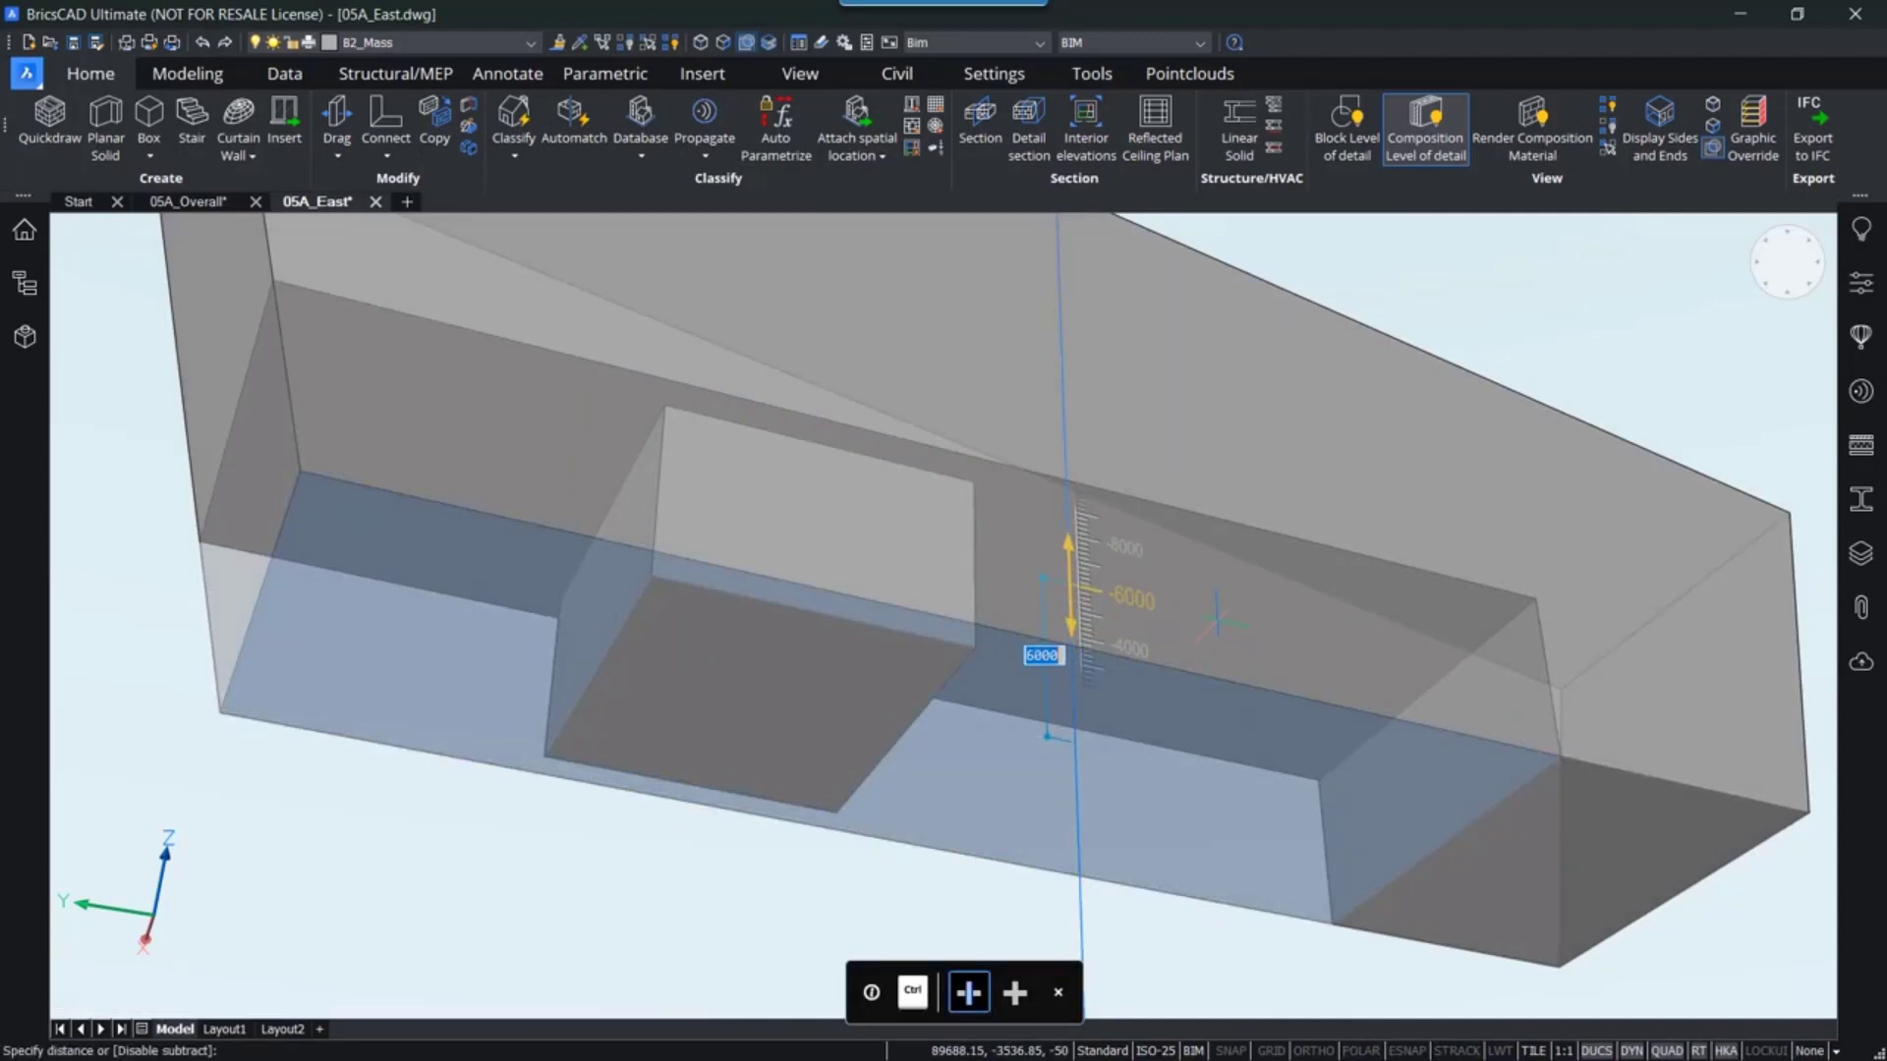
pyautogui.write('5500')
pyautogui.press('Return')
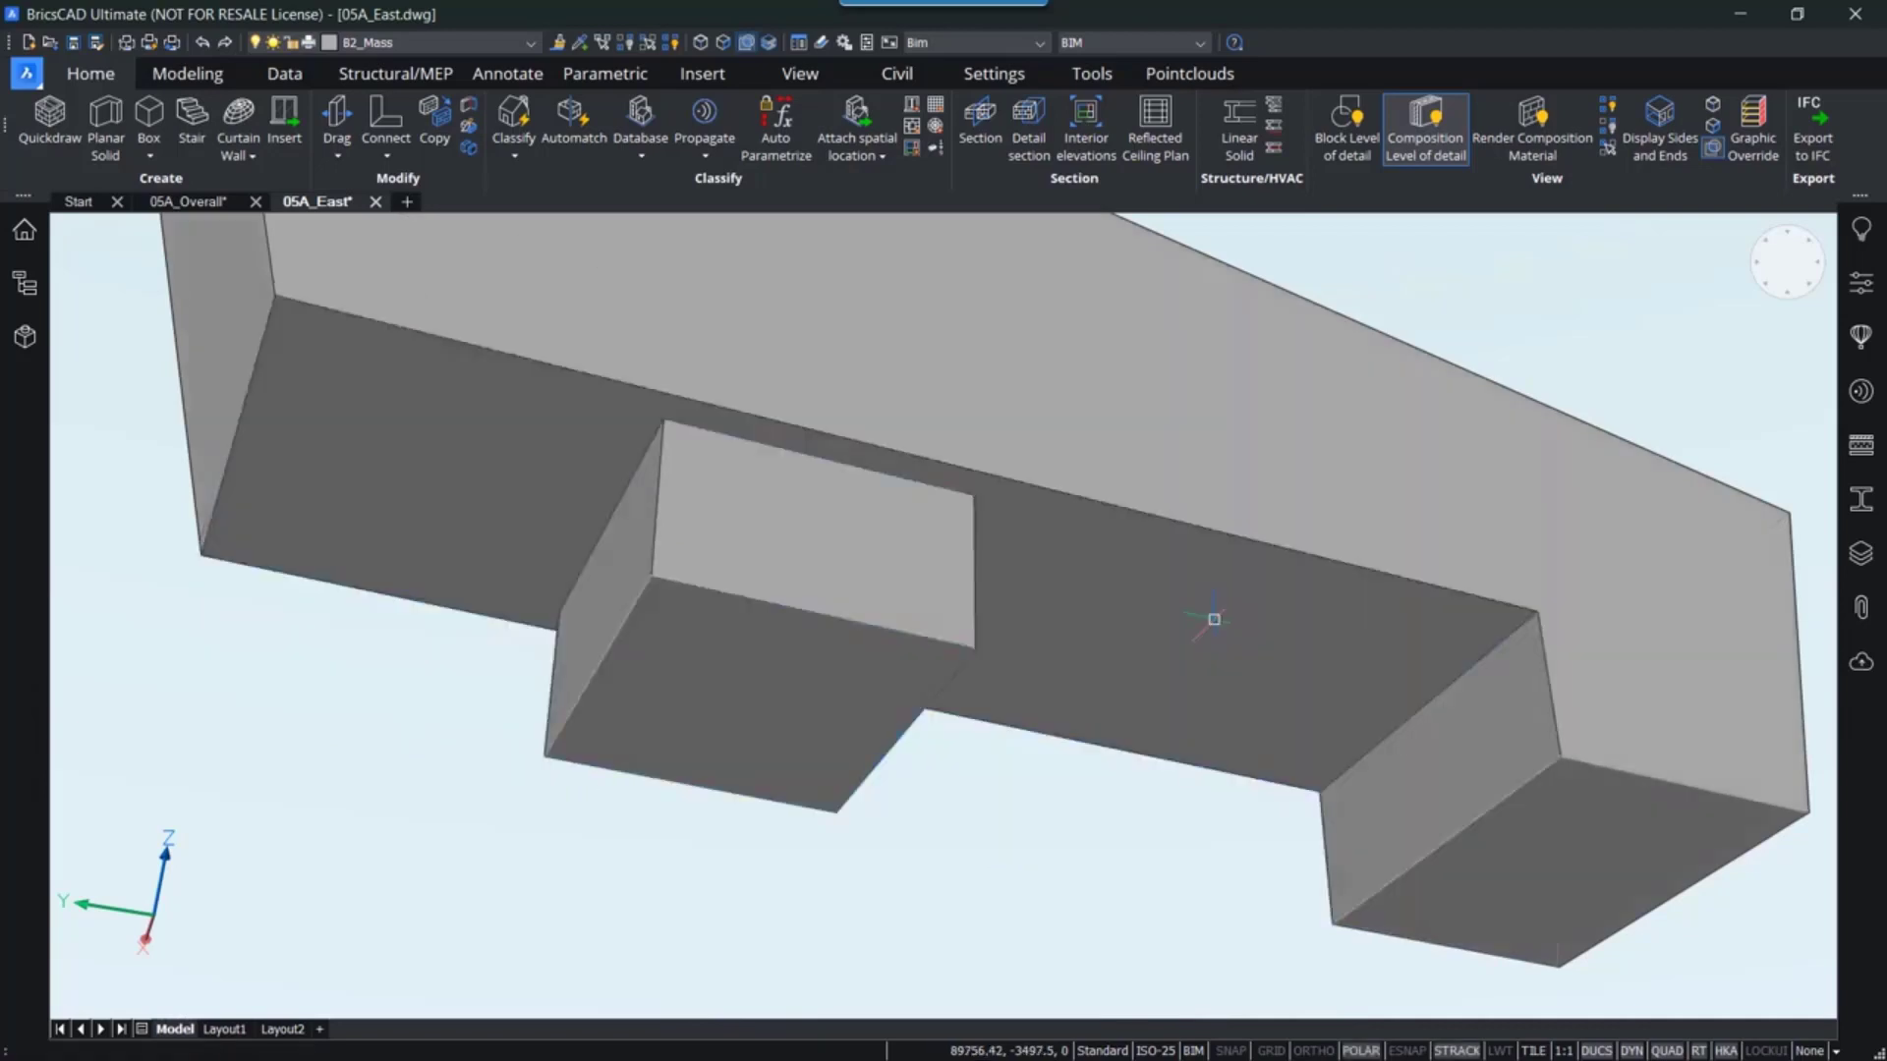
pyautogui.keyDown('shift'); pyautogui.moveTo(1104, 471); pyautogui.dragTo(1188, 855, button='middle'); pyautogui.keyUp('shift')
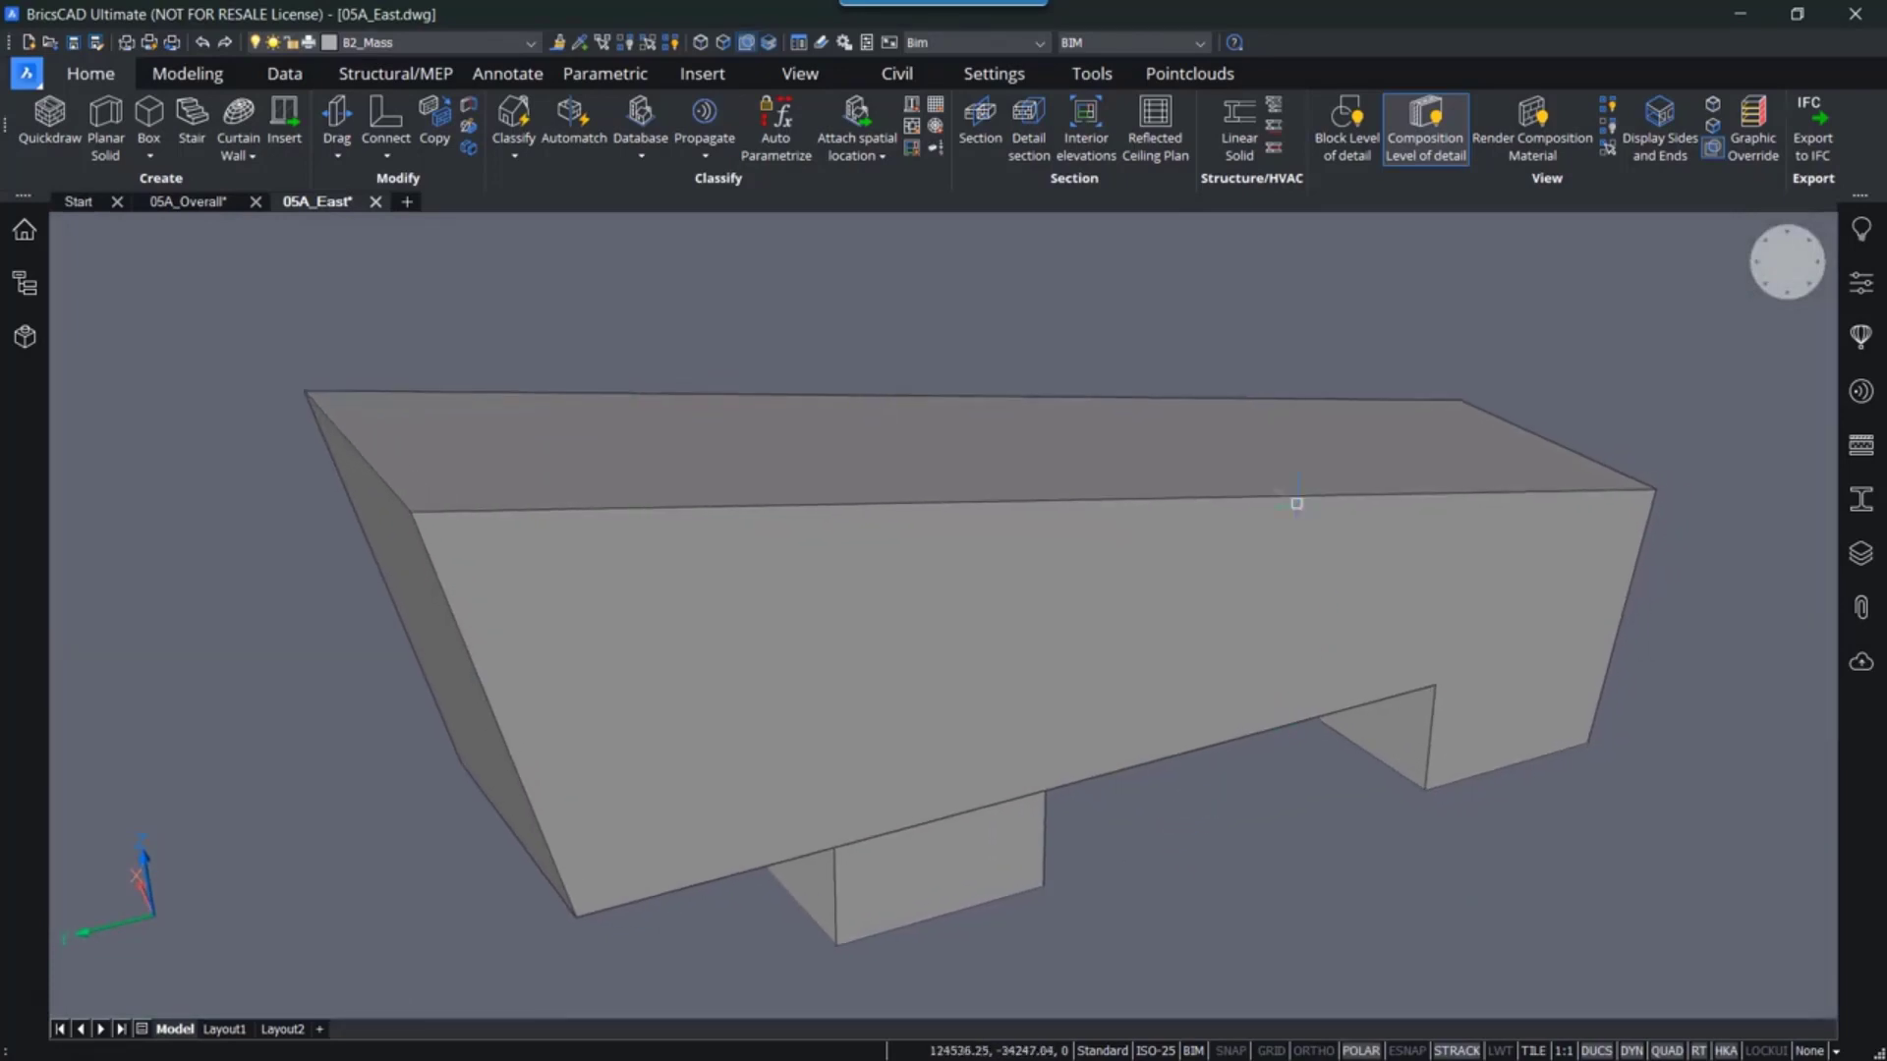
pyautogui.click(1713, 147)
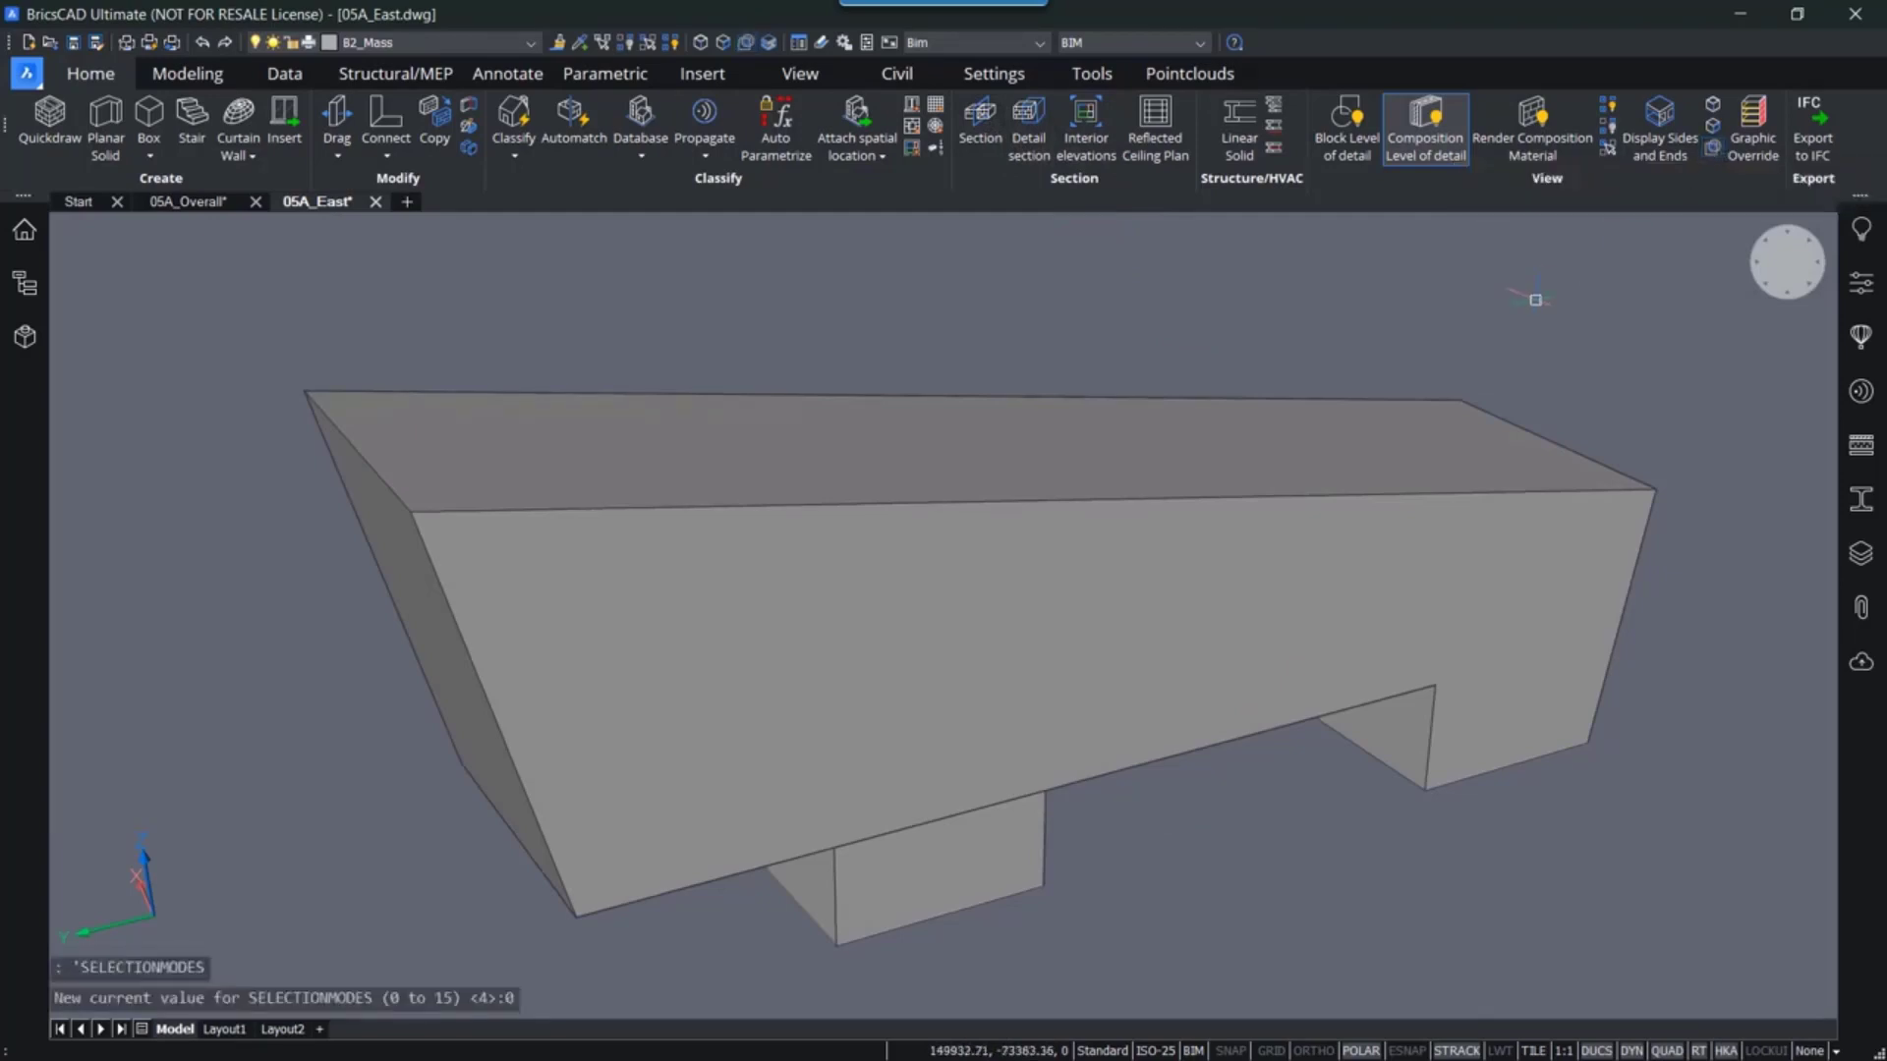
# - Place a section plane through the mass at a distance of 3000
pyautogui.click(980, 123)
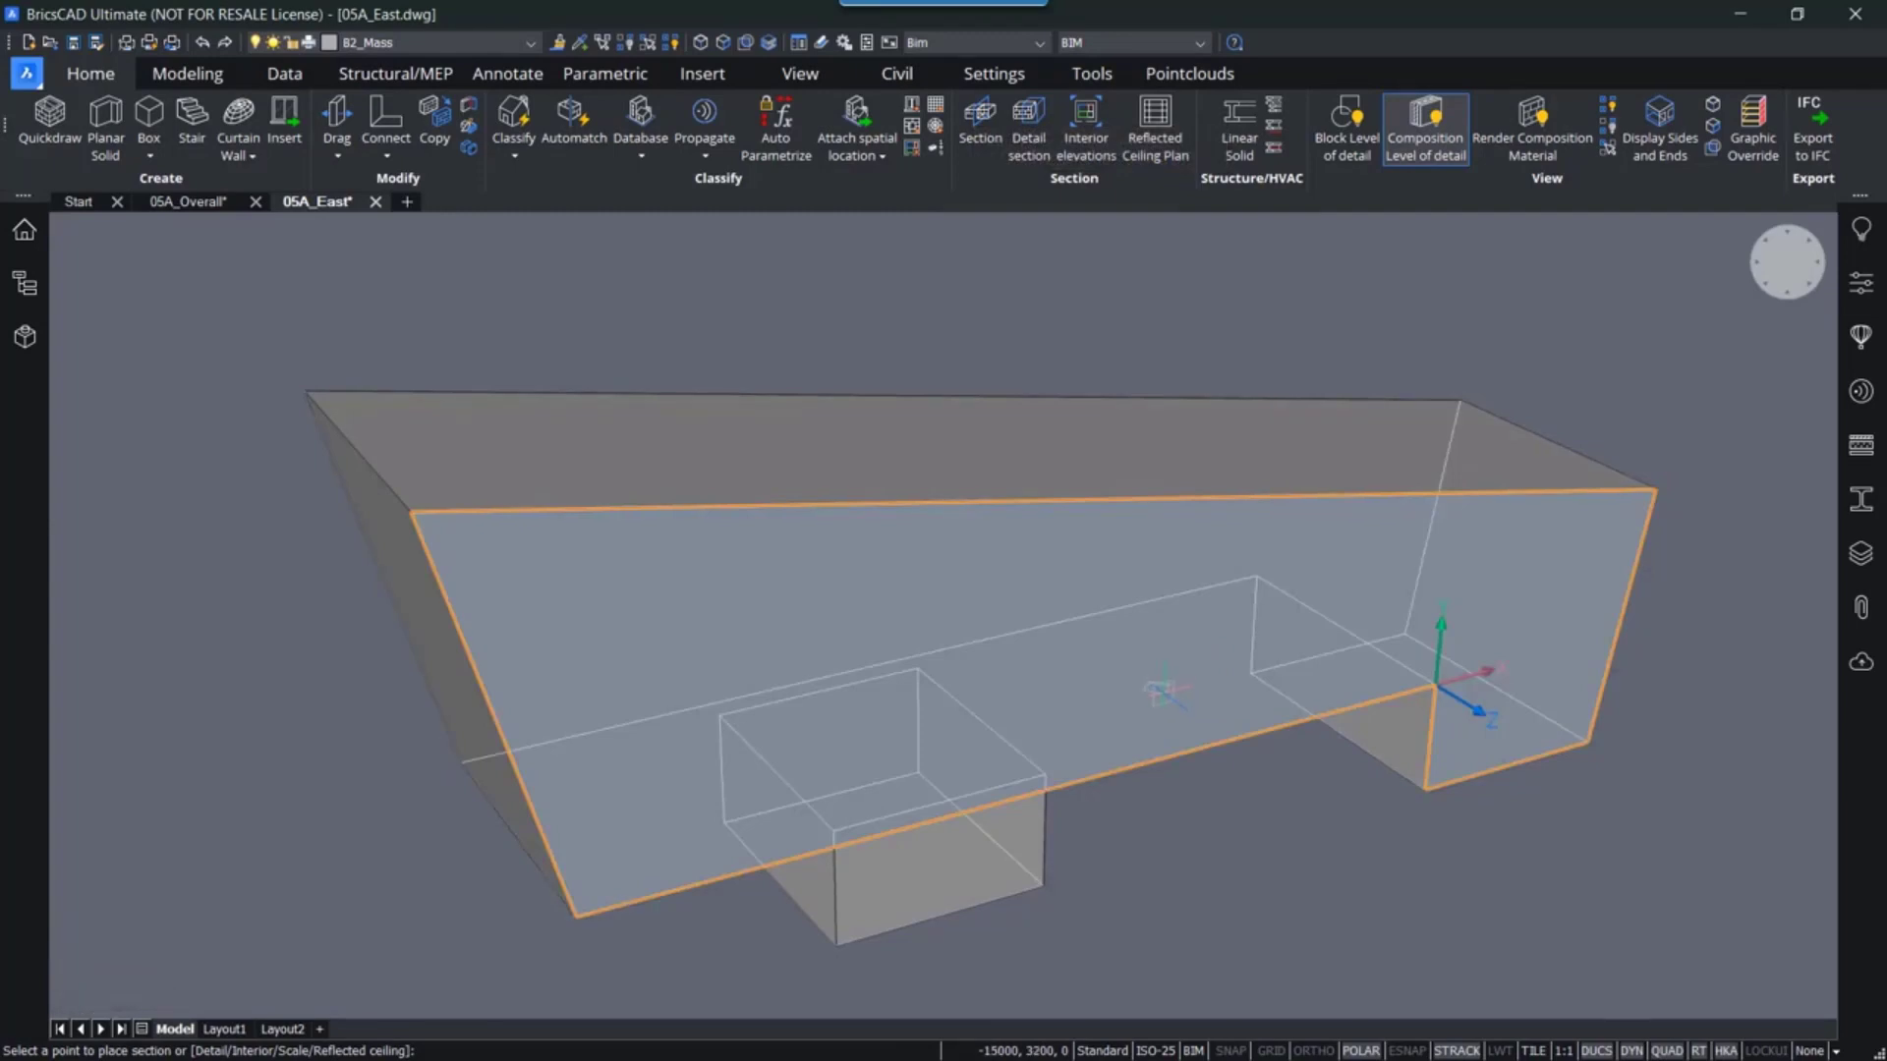
pyautogui.click(1100, 650)
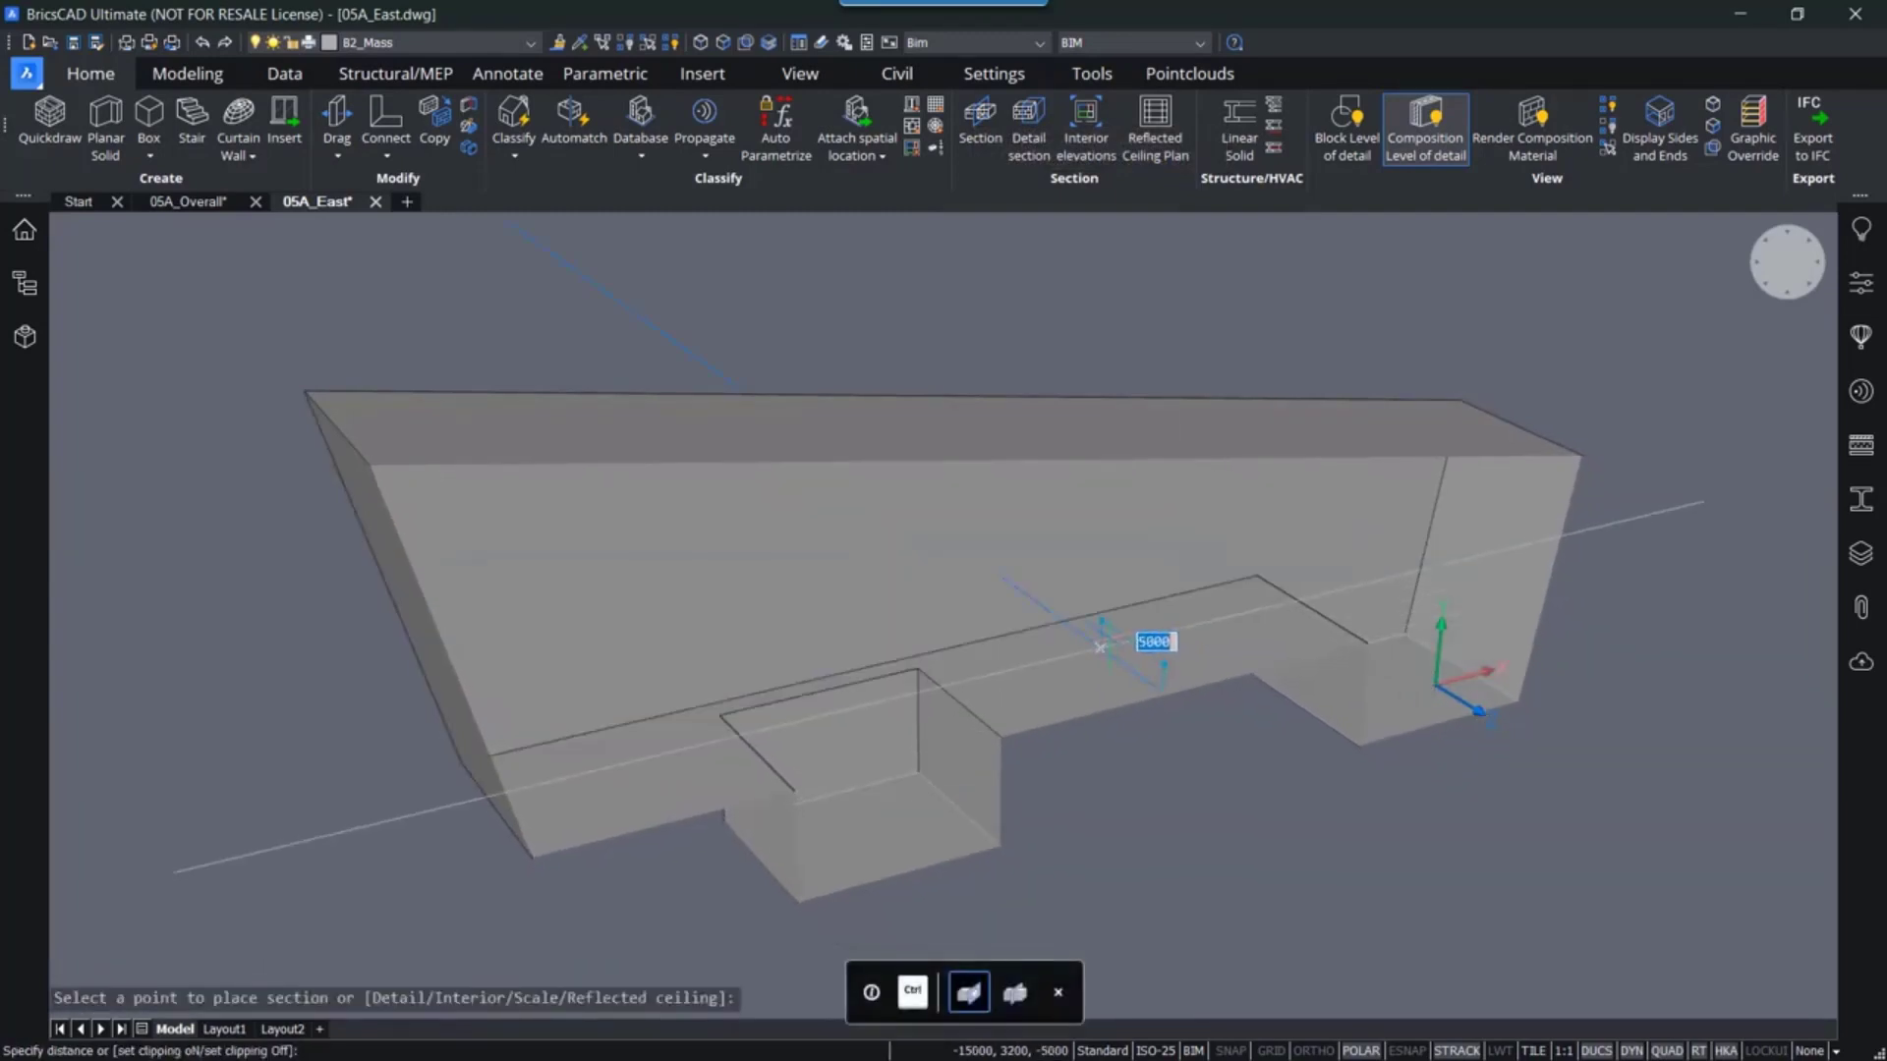
pyautogui.write('3')
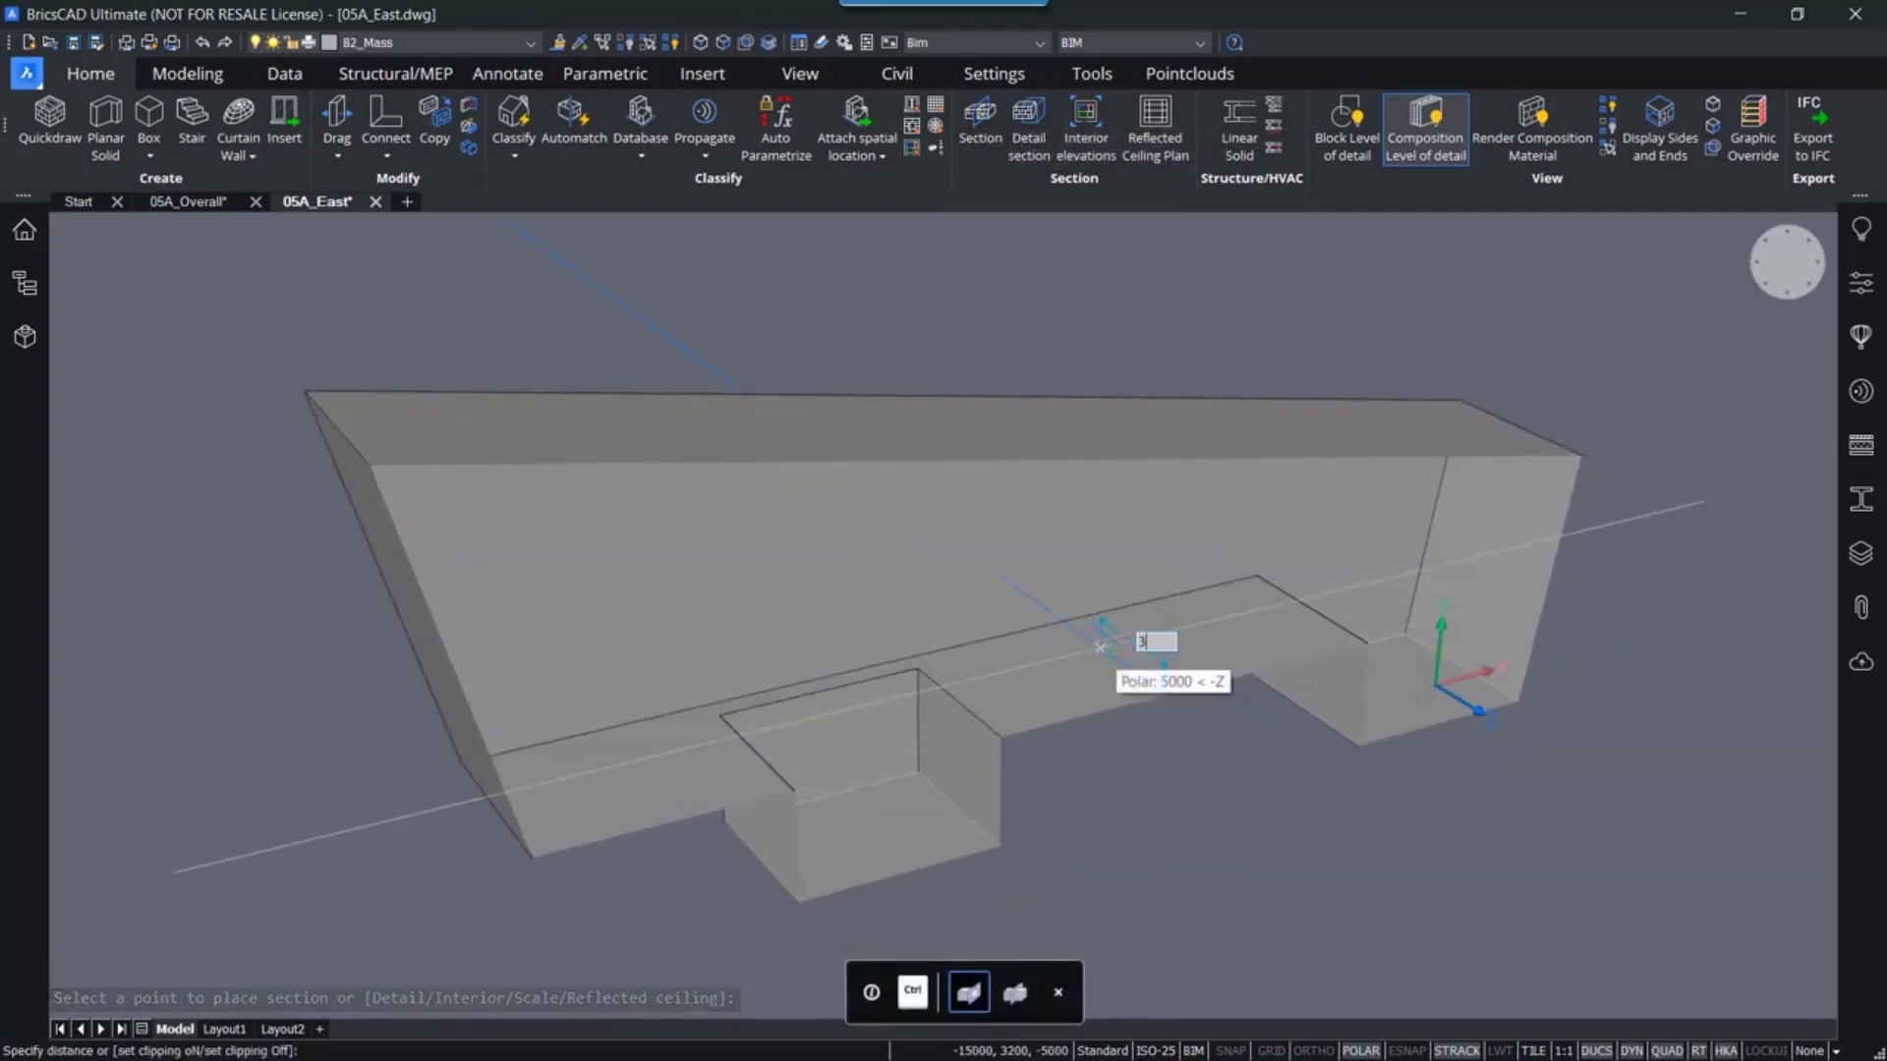
pyautogui.write('000')
pyautogui.press('Return')
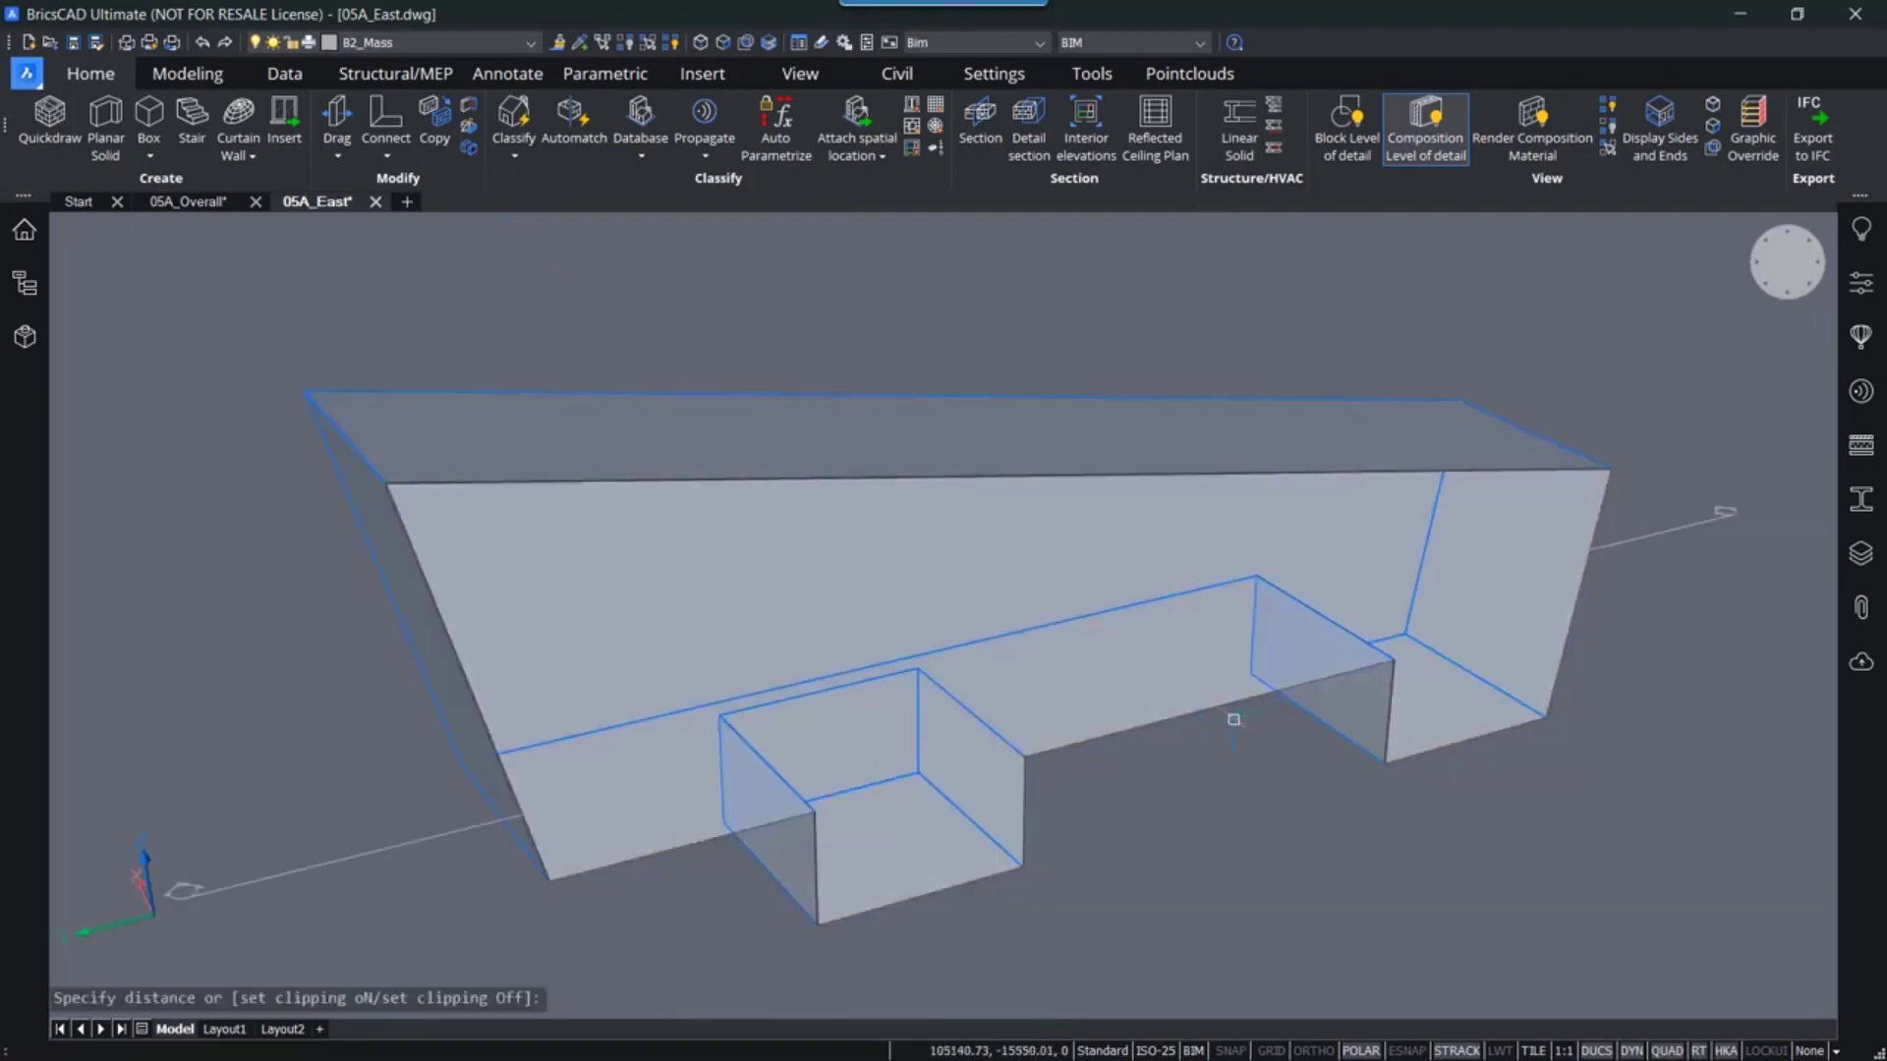
pyautogui.moveTo(1204, 822); pyautogui.dragTo(1250, 772, button='middle')
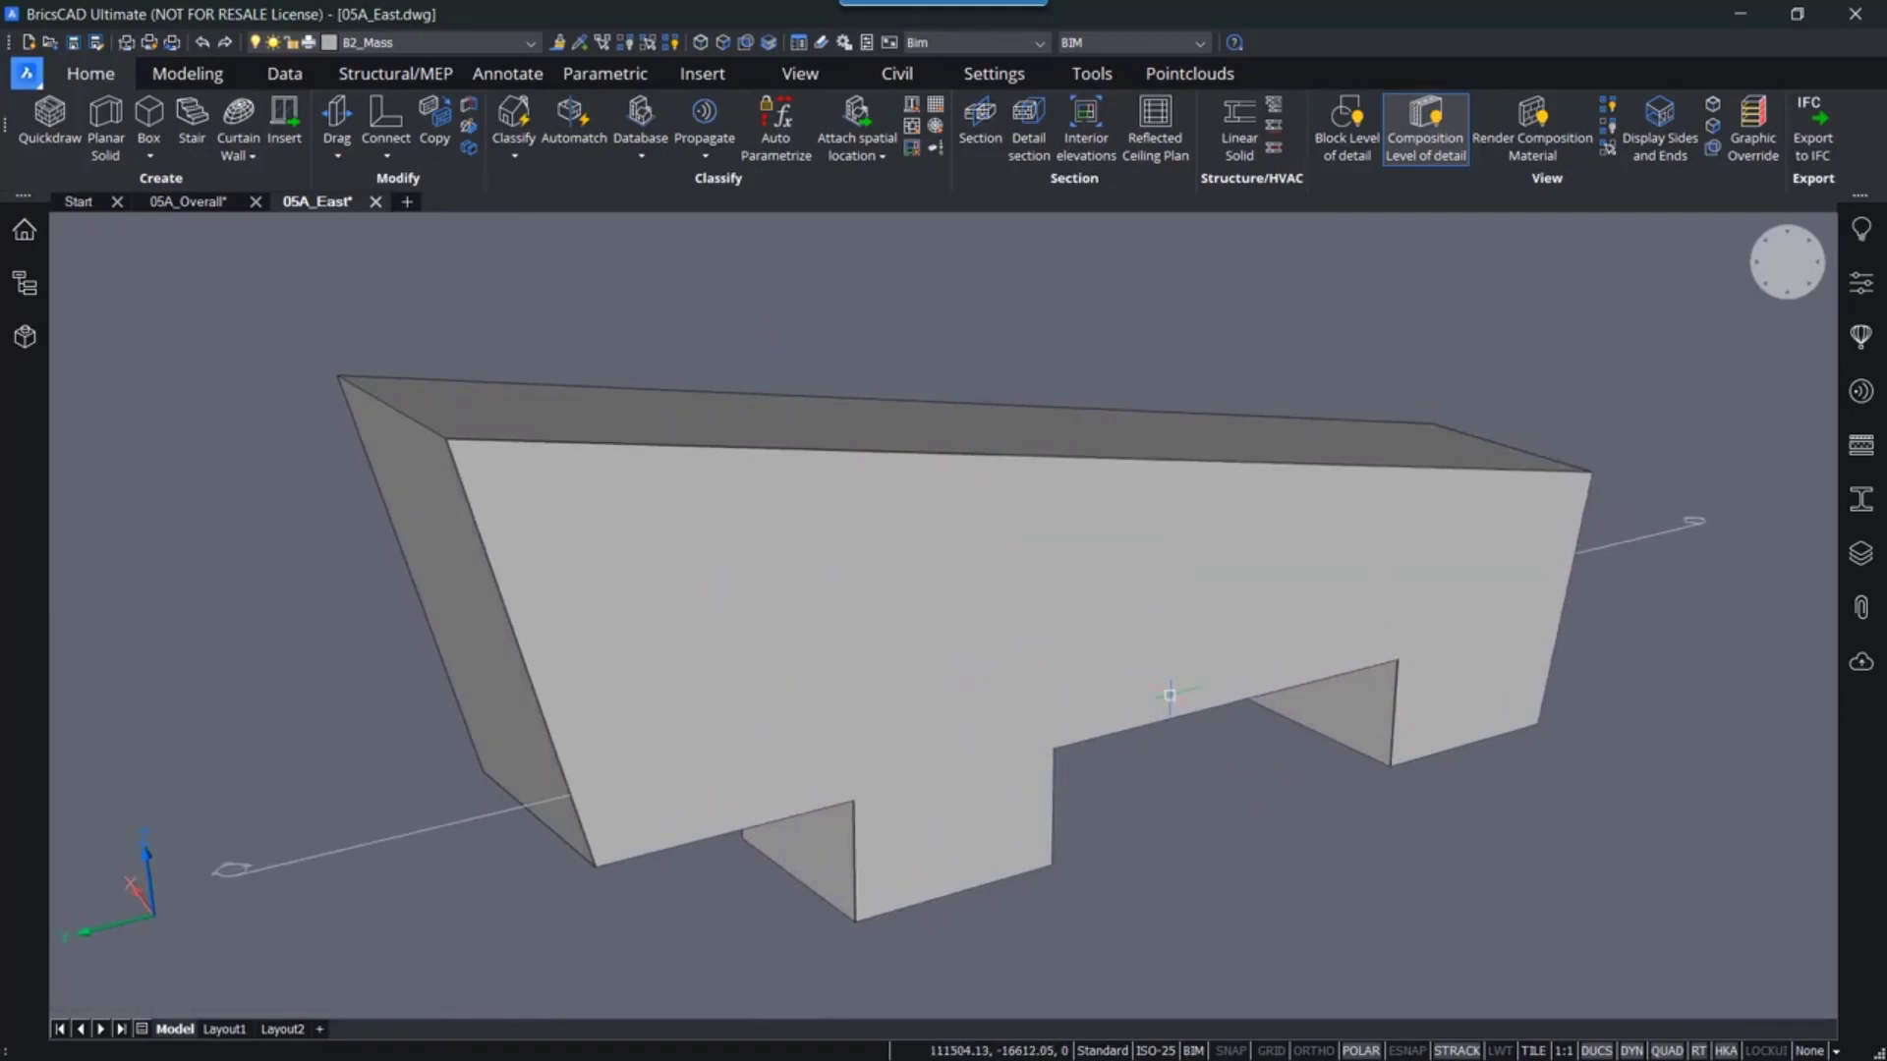
pyautogui.click(963, 694)
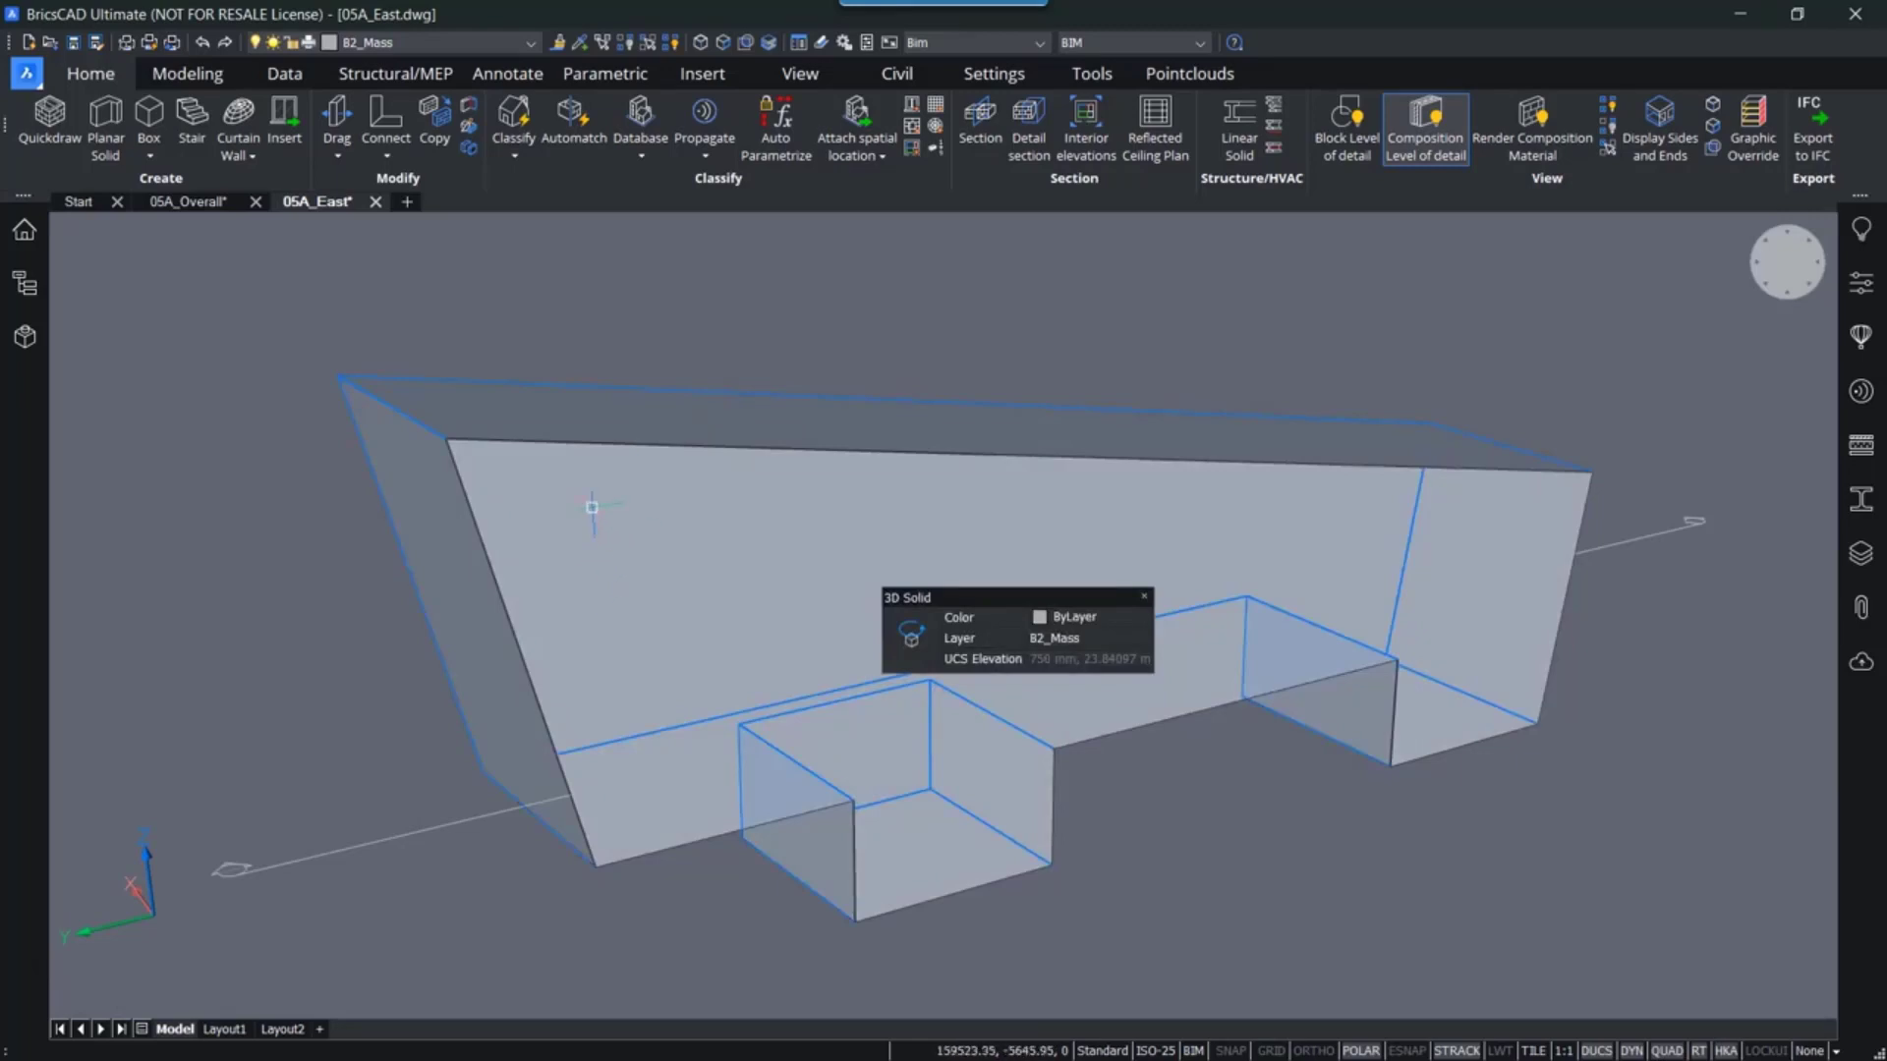
pyautogui.press('Escape')
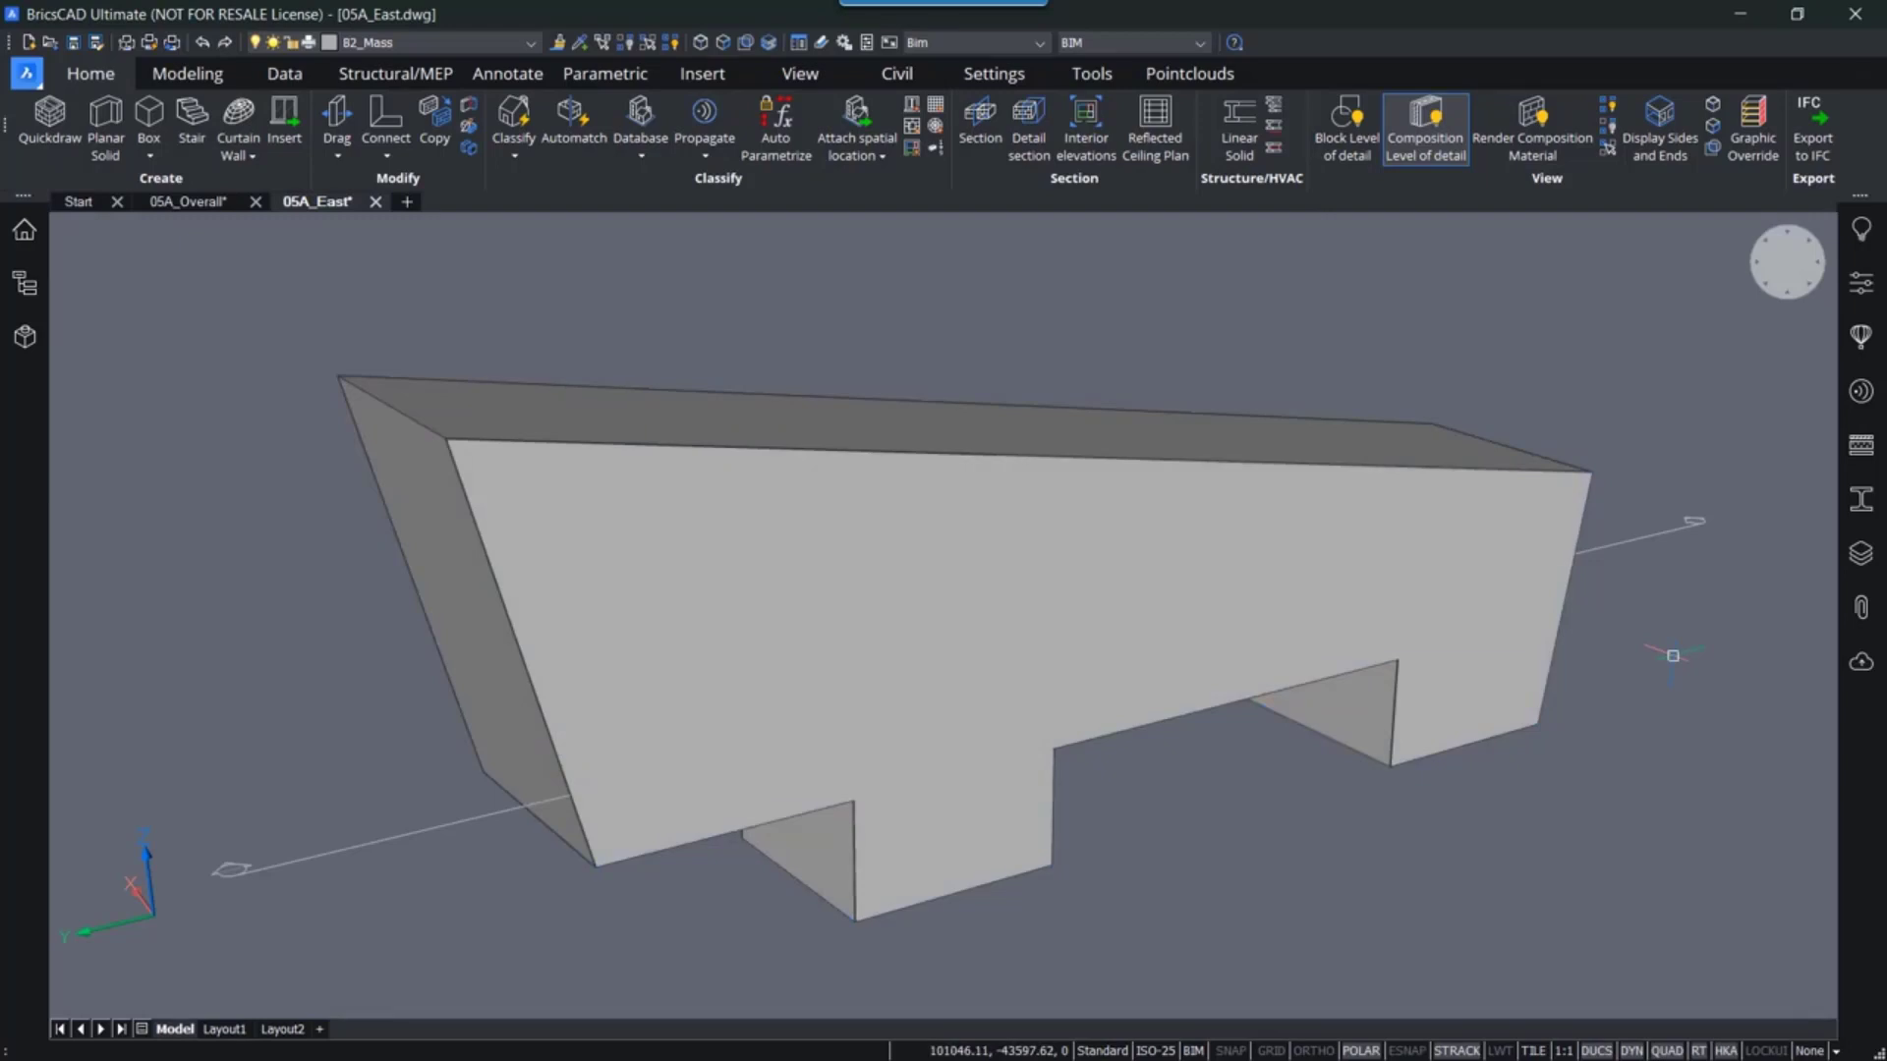
# - Hollow the mass with the Shell body edit, removing no faces and accepting the default offset
pyautogui.click(182, 75)
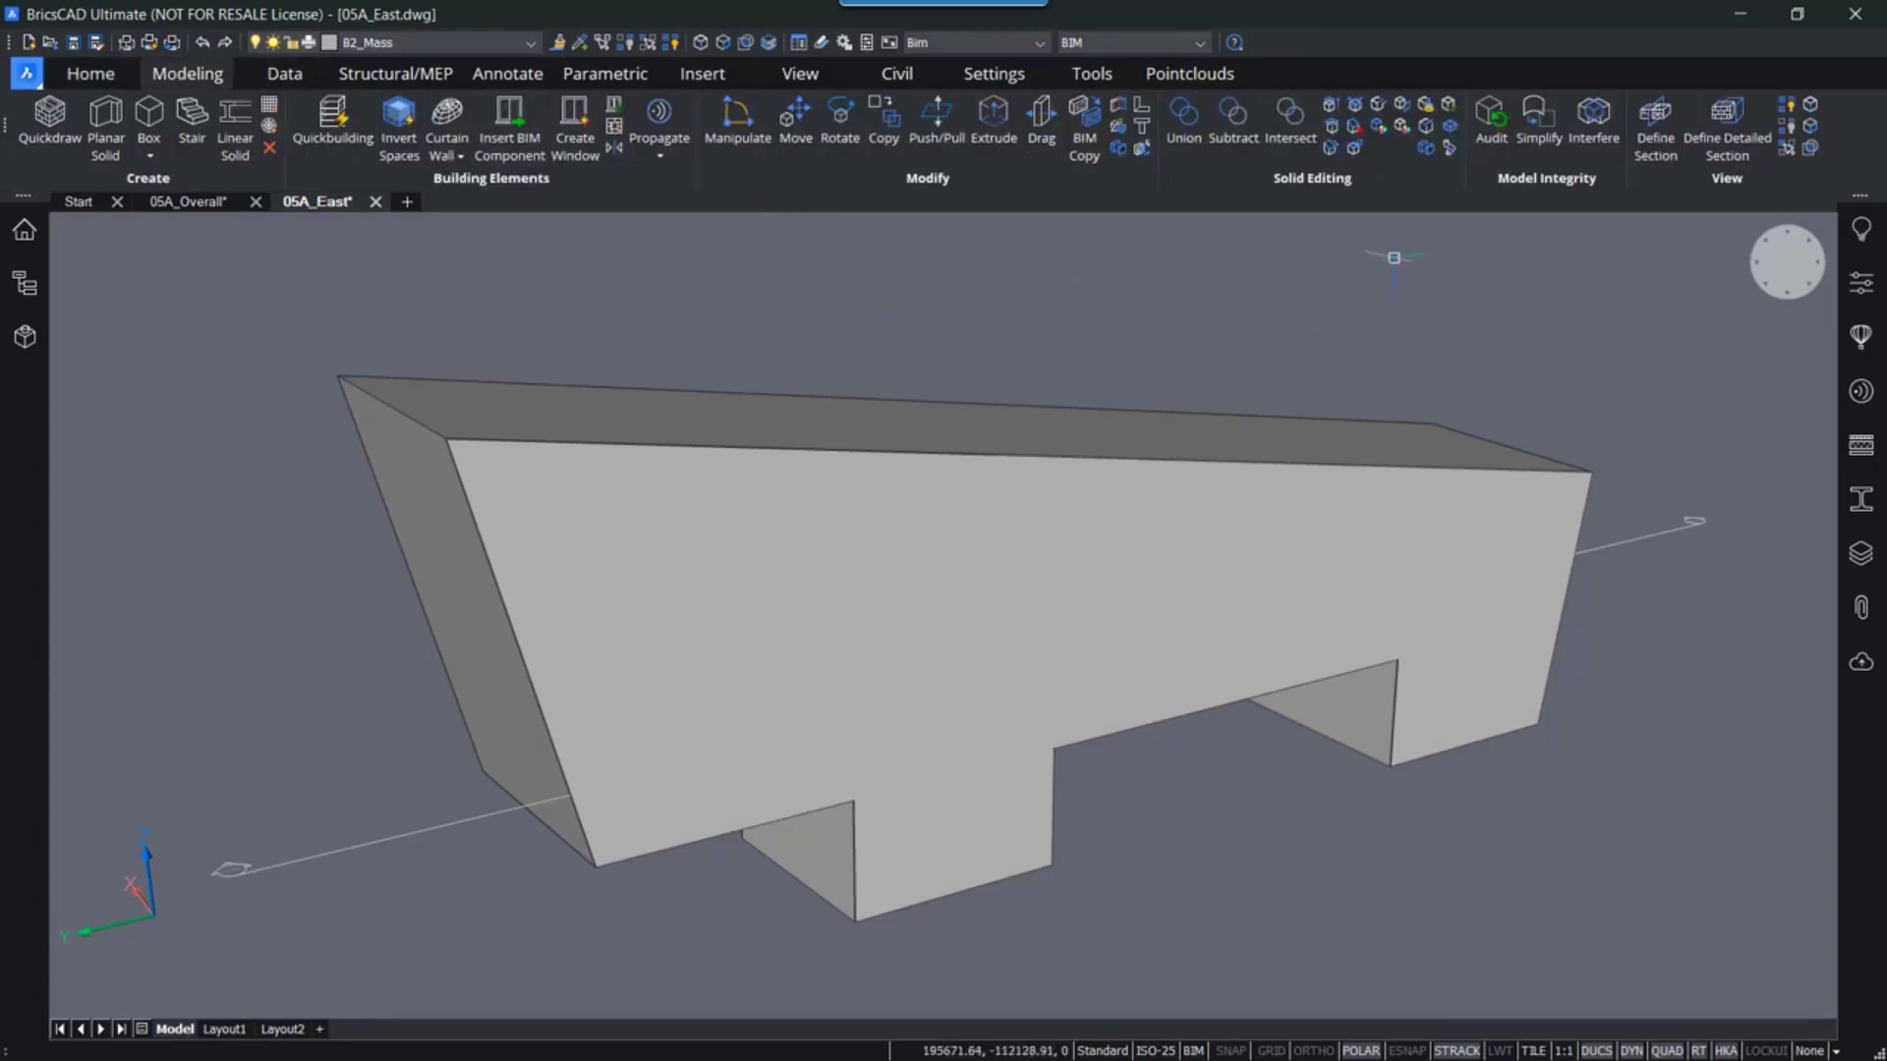
pyautogui.click(1452, 136)
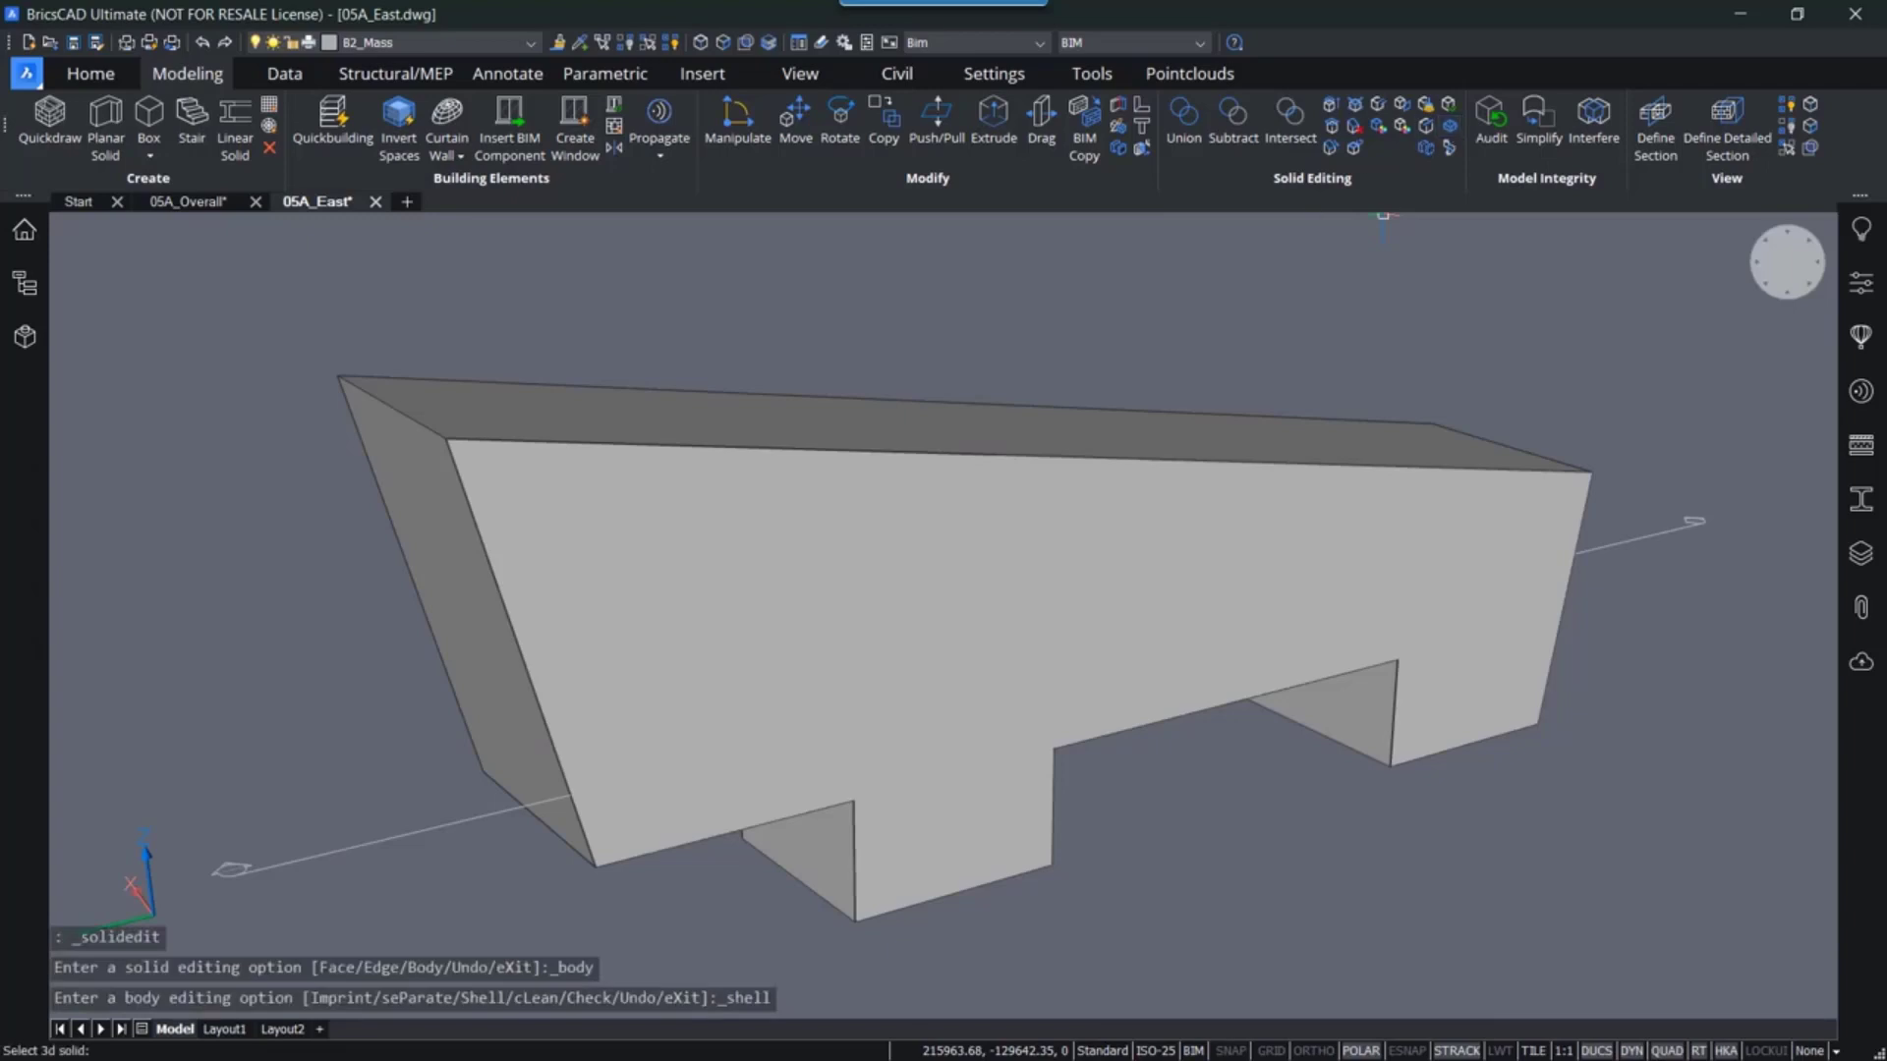
pyautogui.click(820, 499)
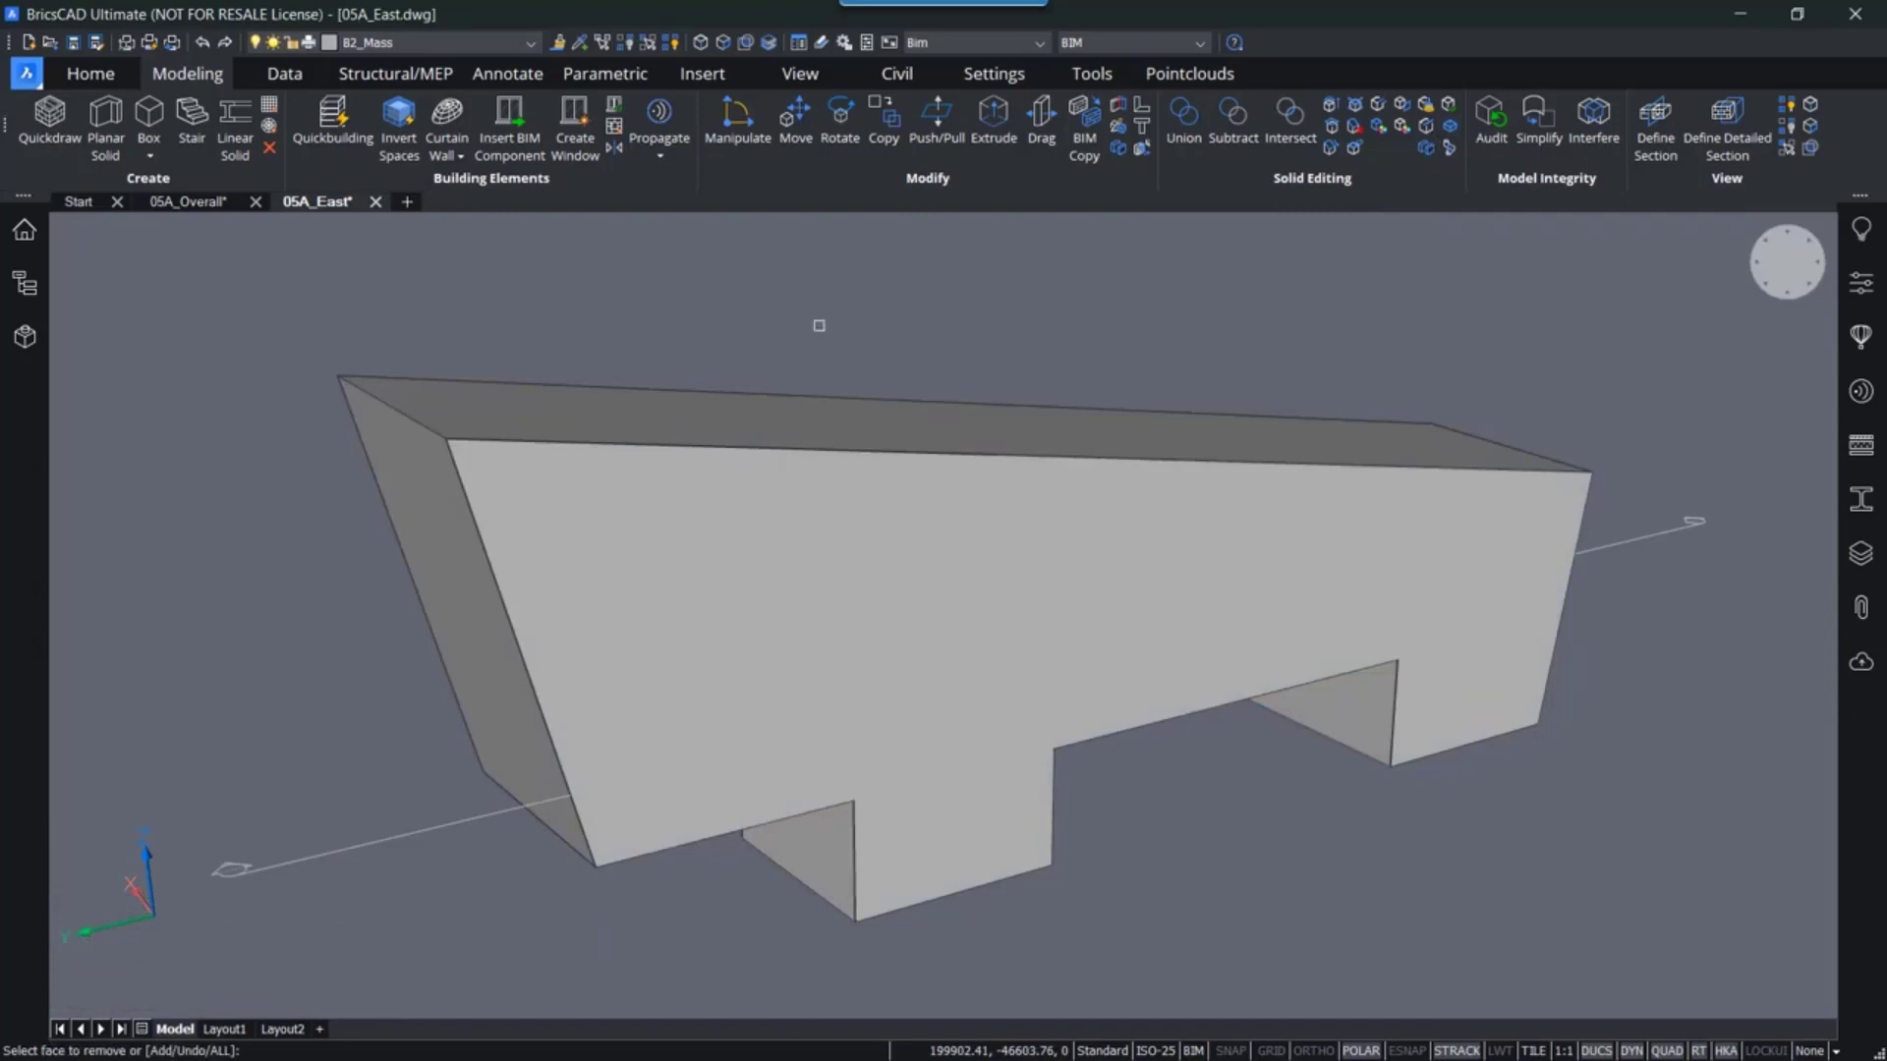
pyautogui.press('Return')
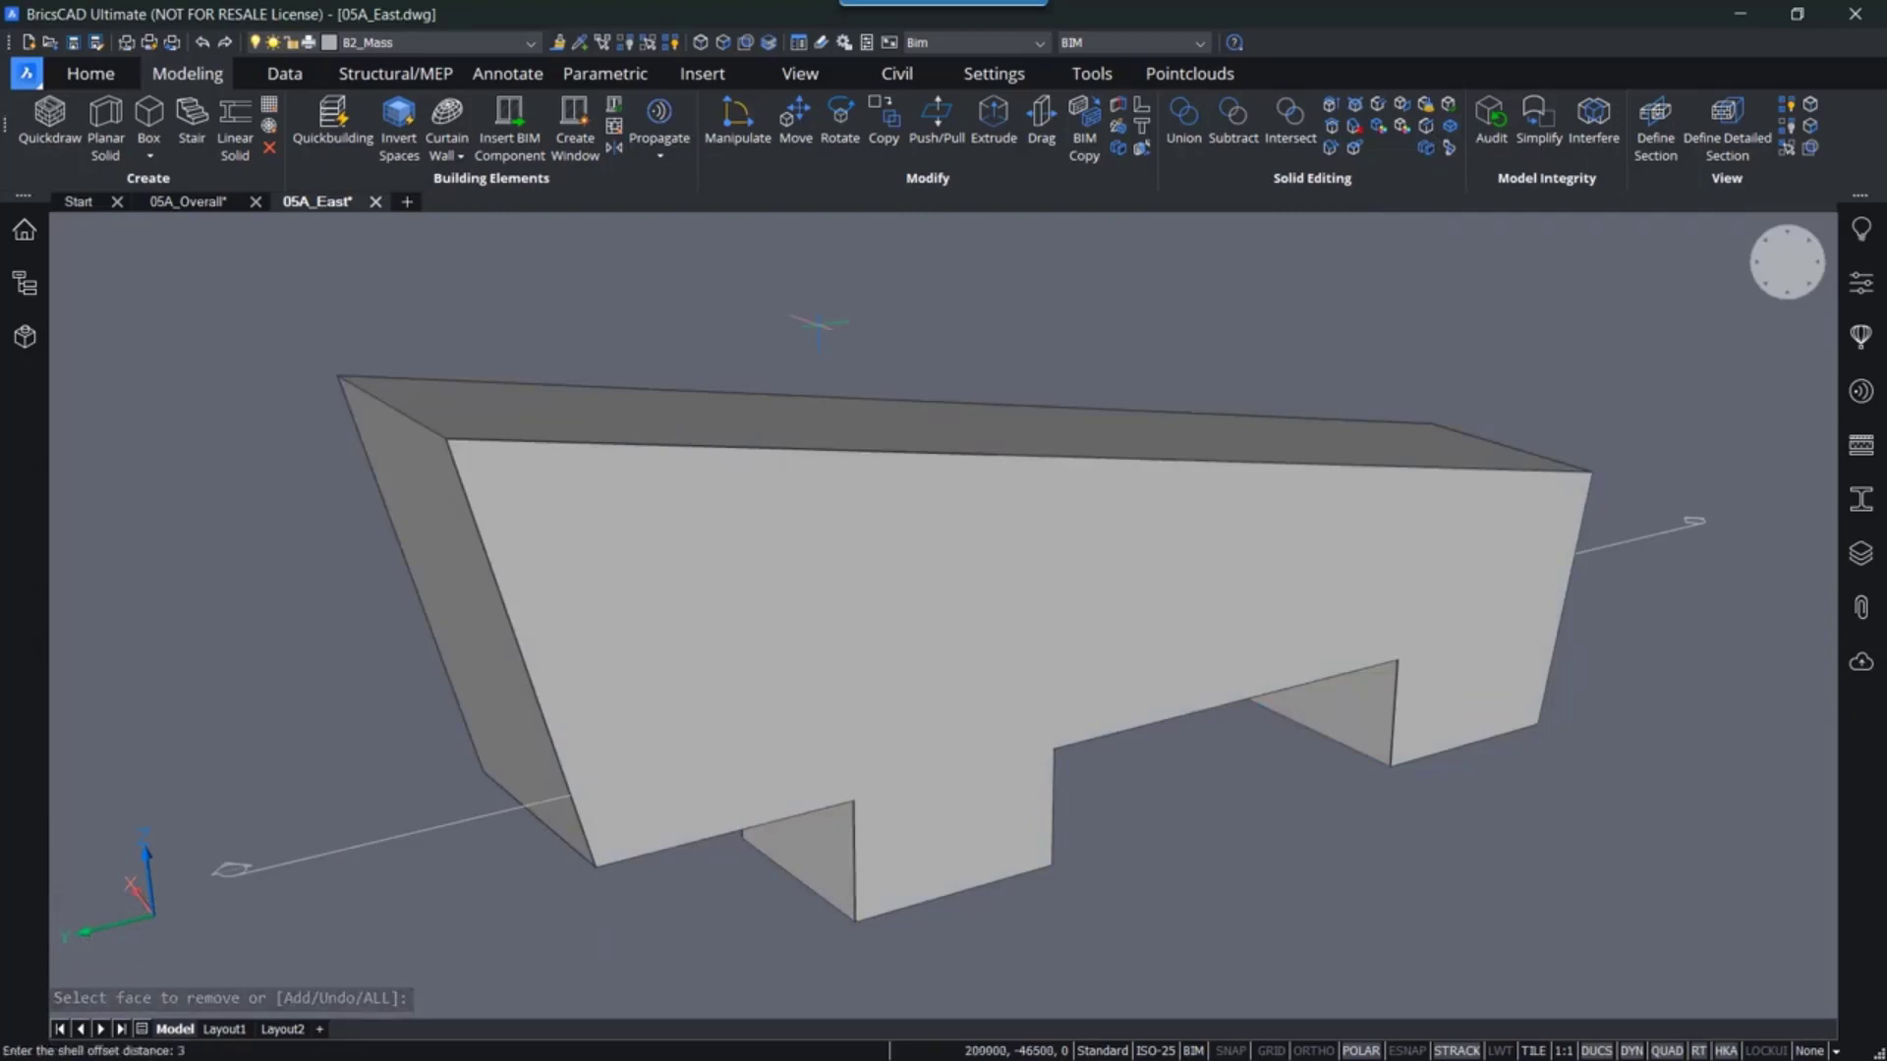
pyautogui.press('Return')
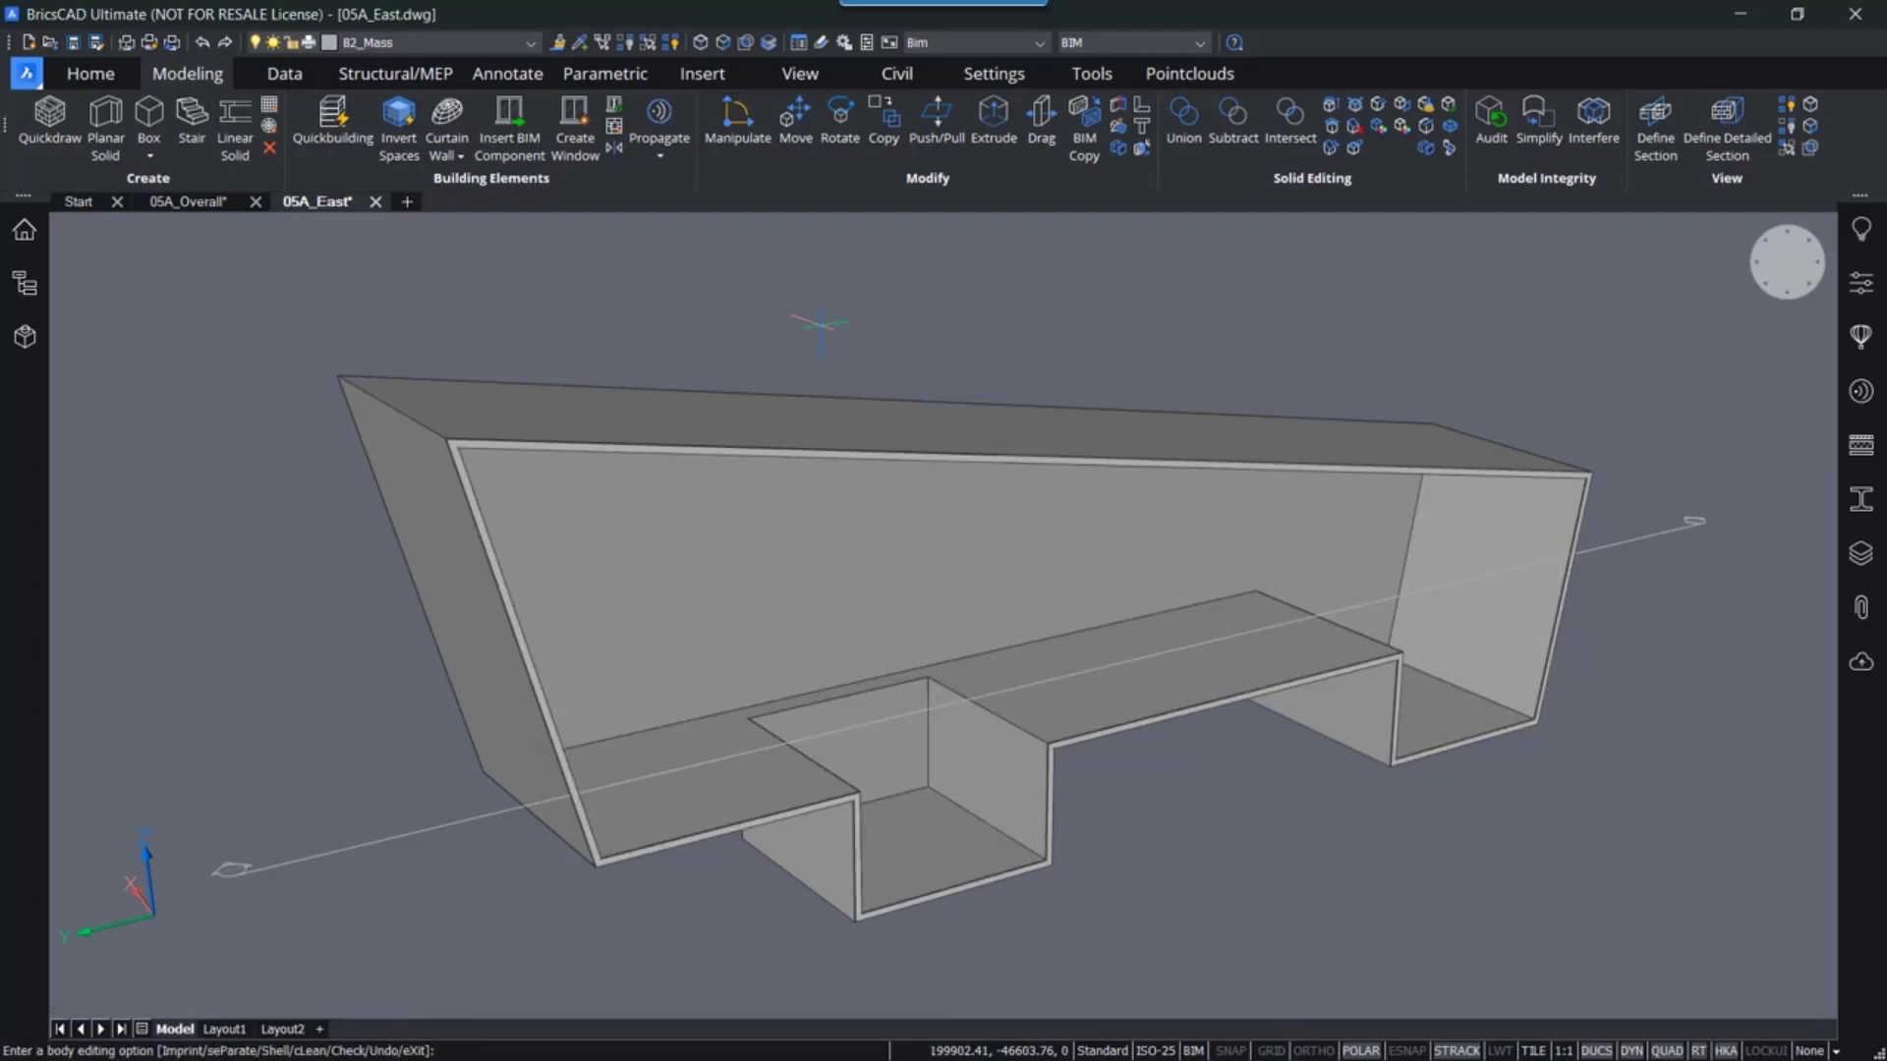
pyautogui.press('Return')
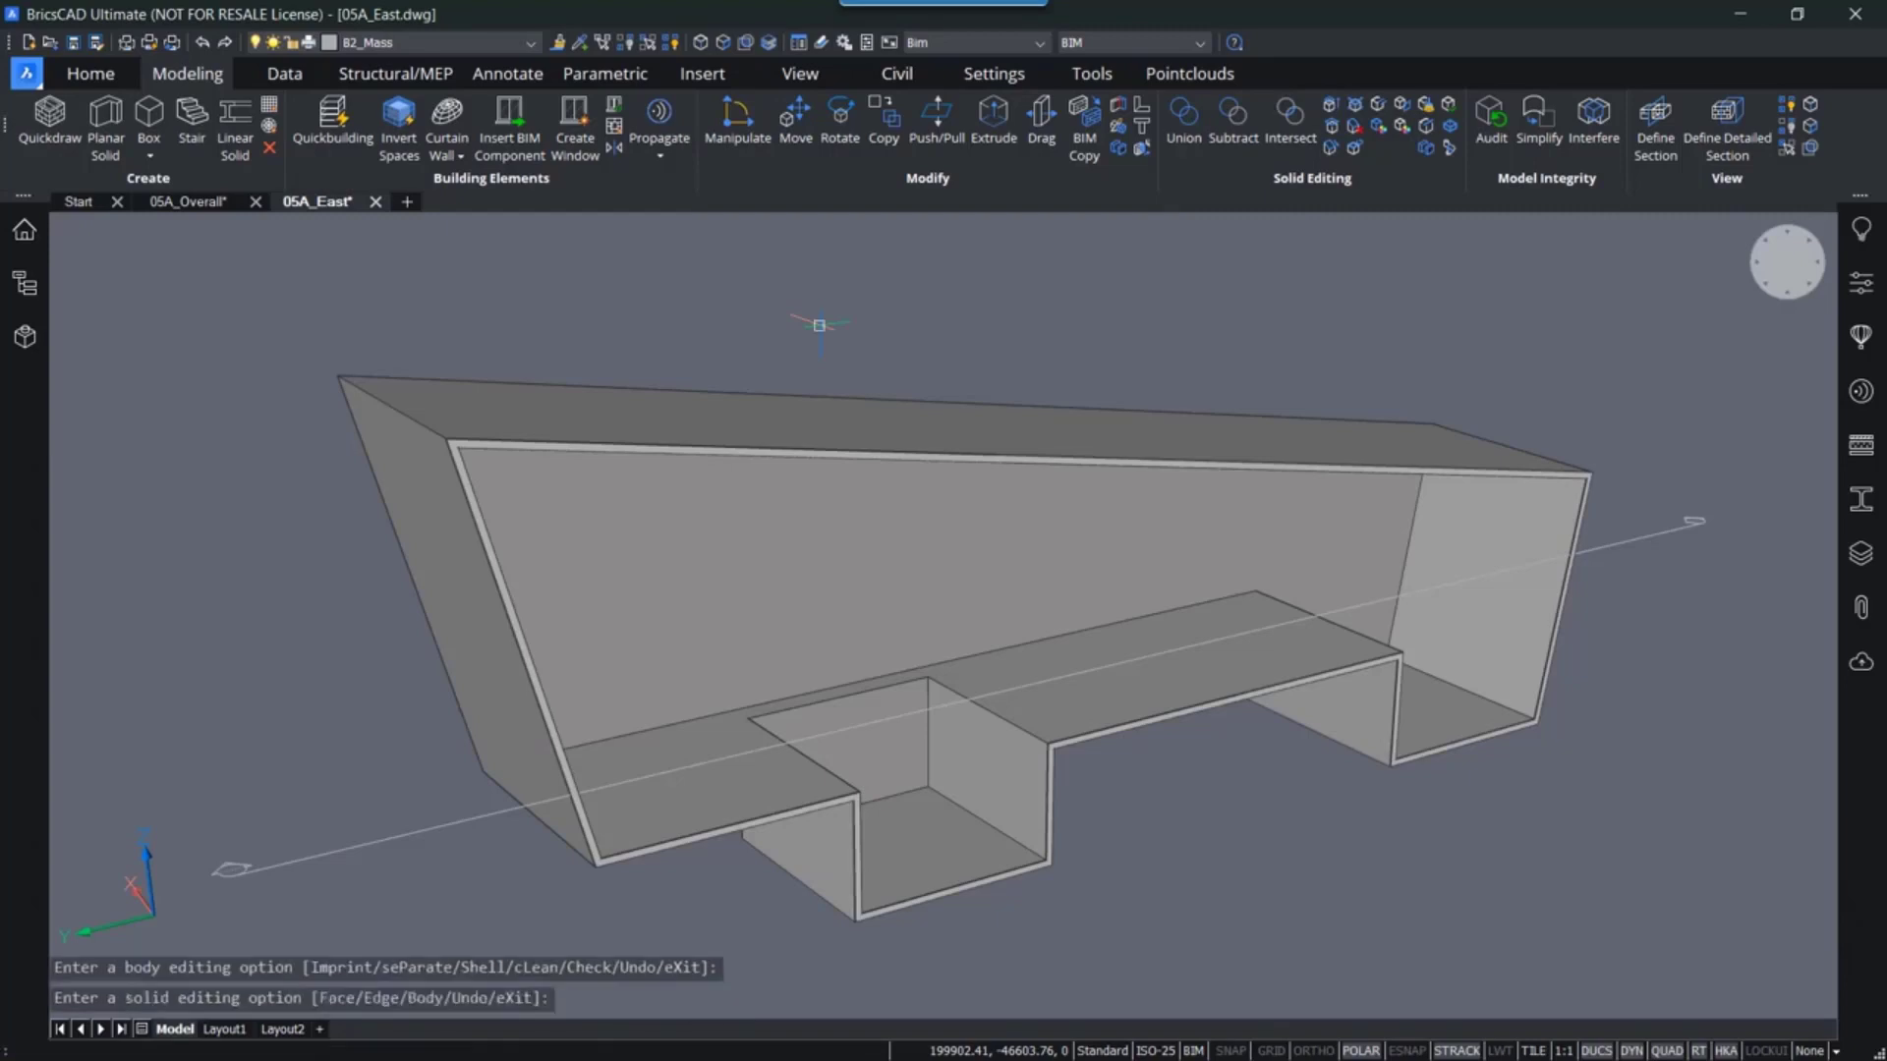
# - Turn off the section plane's clipping to display the complete mass
pyautogui.keyDown('shift'); pyautogui.moveTo(826, 309); pyautogui.dragTo(536, 398, button='middle'); pyautogui.keyUp('shift')
pyautogui.doubleClick(288, 594)
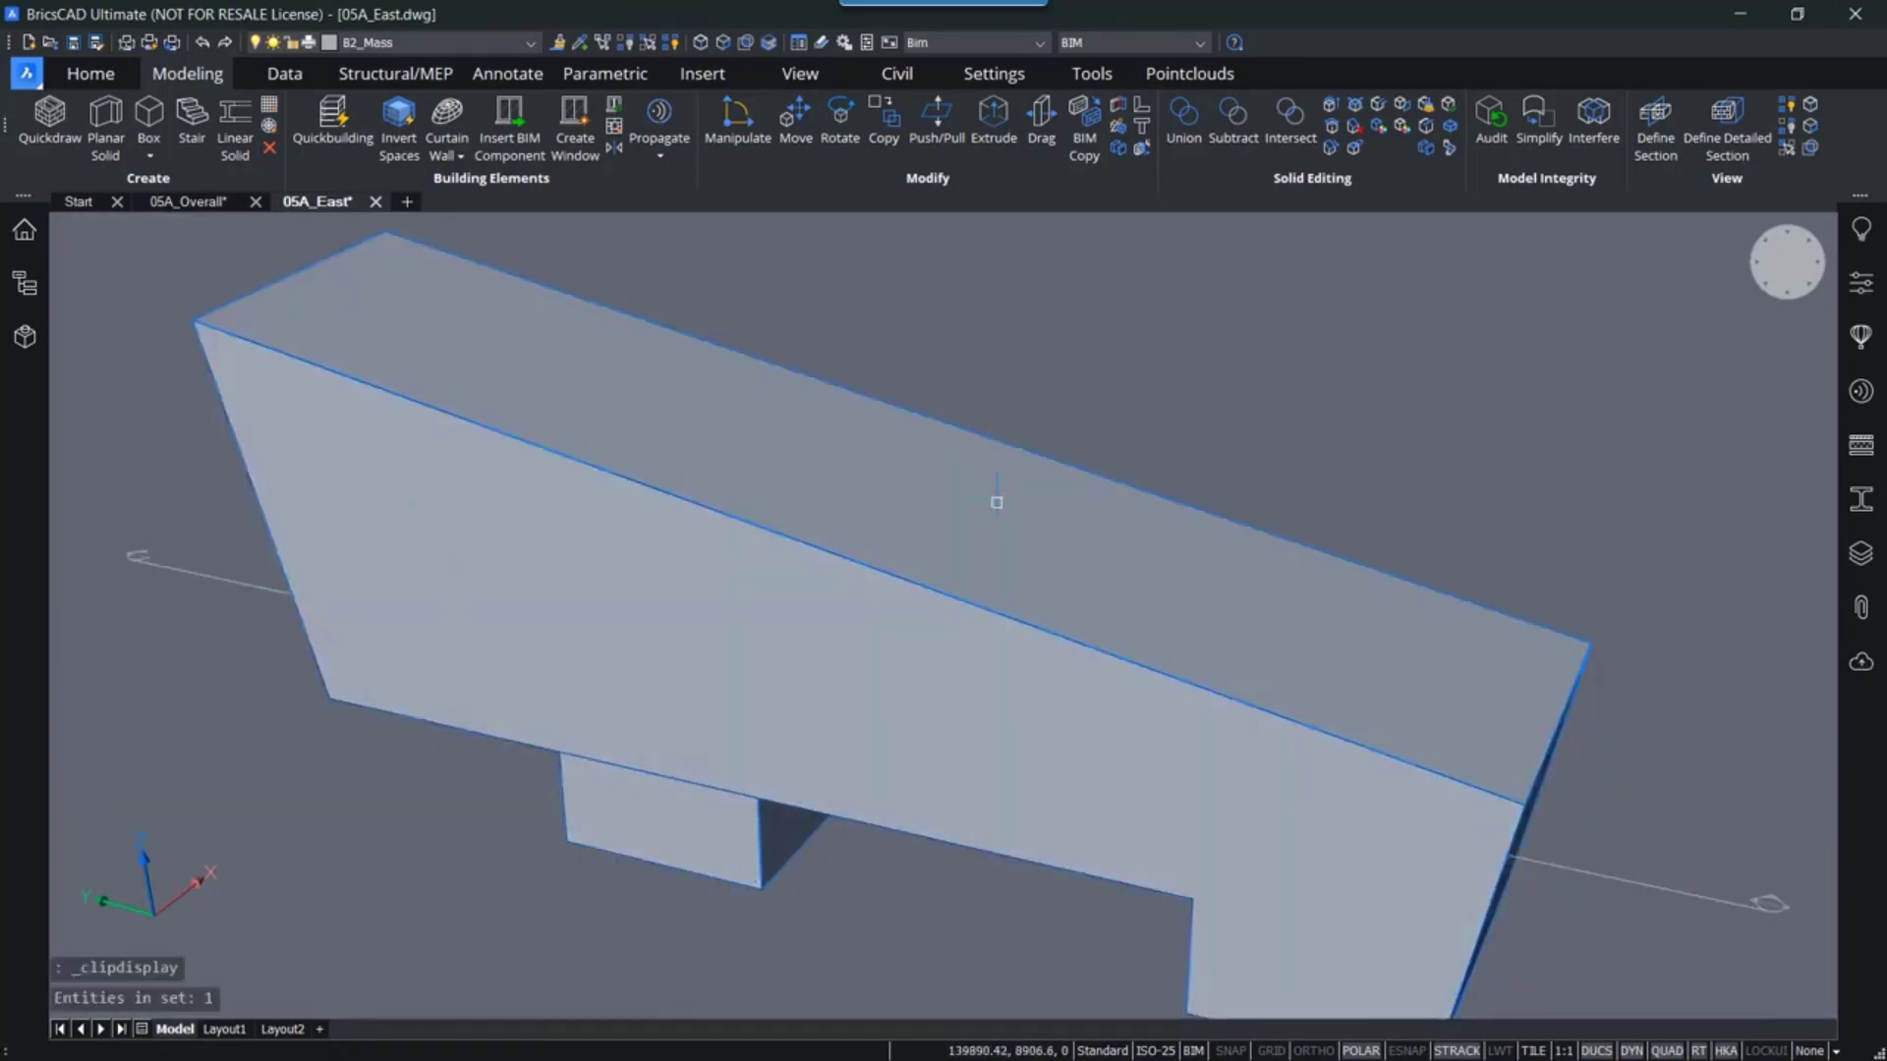
pyautogui.scroll(-2, 997, 502)
pyautogui.keyDown('shift'); pyautogui.moveTo(997, 502); pyautogui.dragTo(787, 598, button='middle'); pyautogui.keyUp('shift')
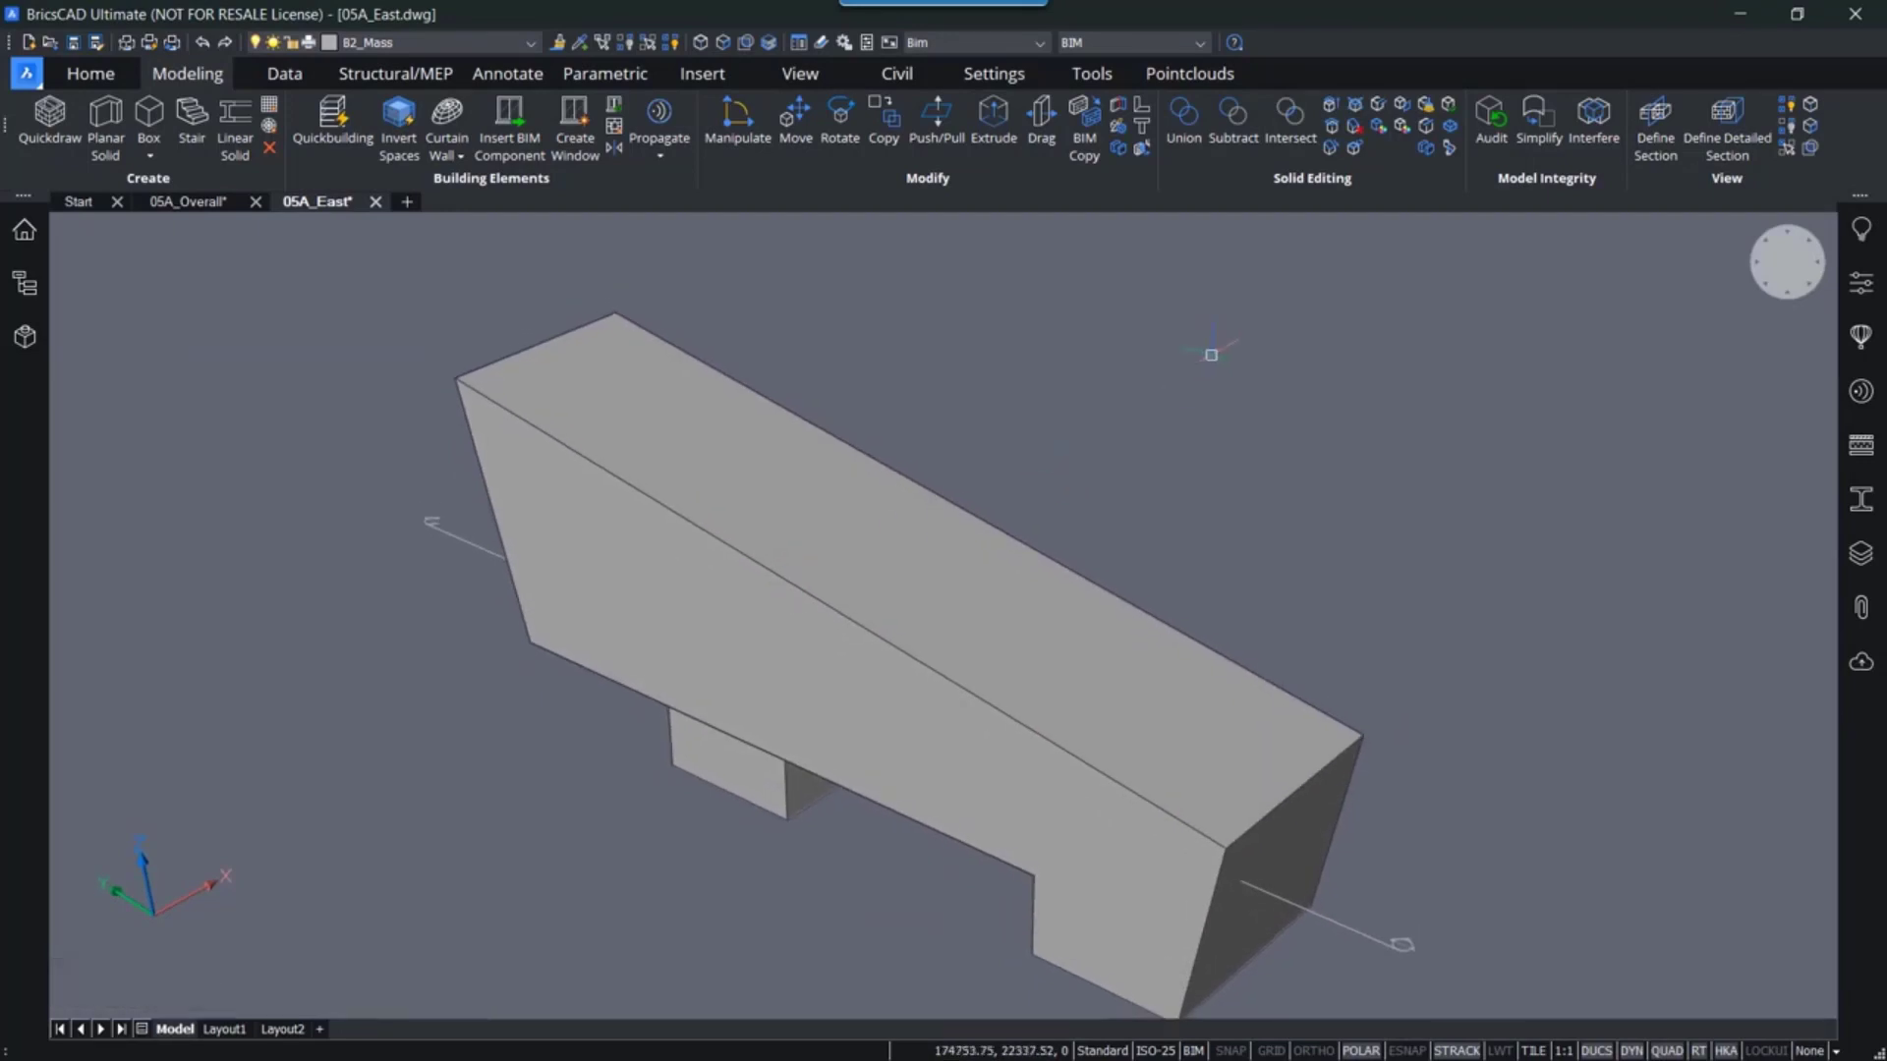
pyautogui.click(796, 438)
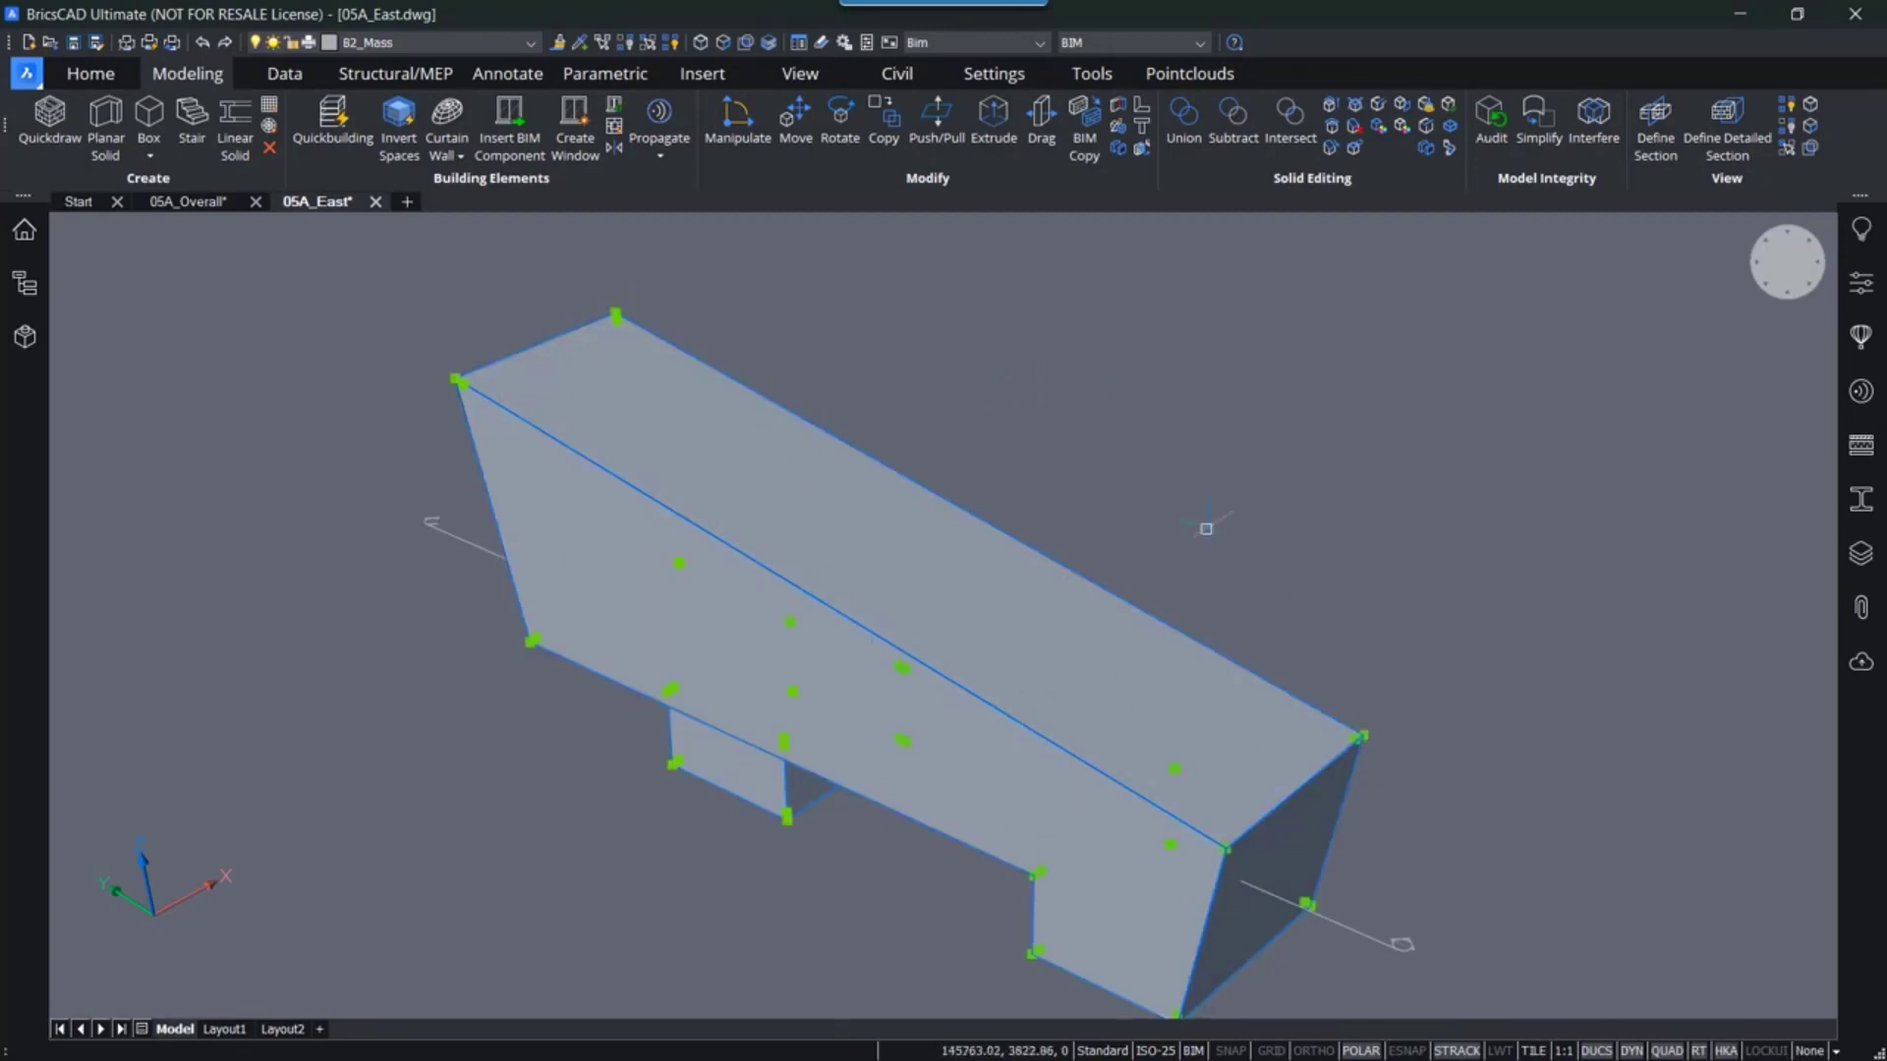
pyautogui.press('Escape')
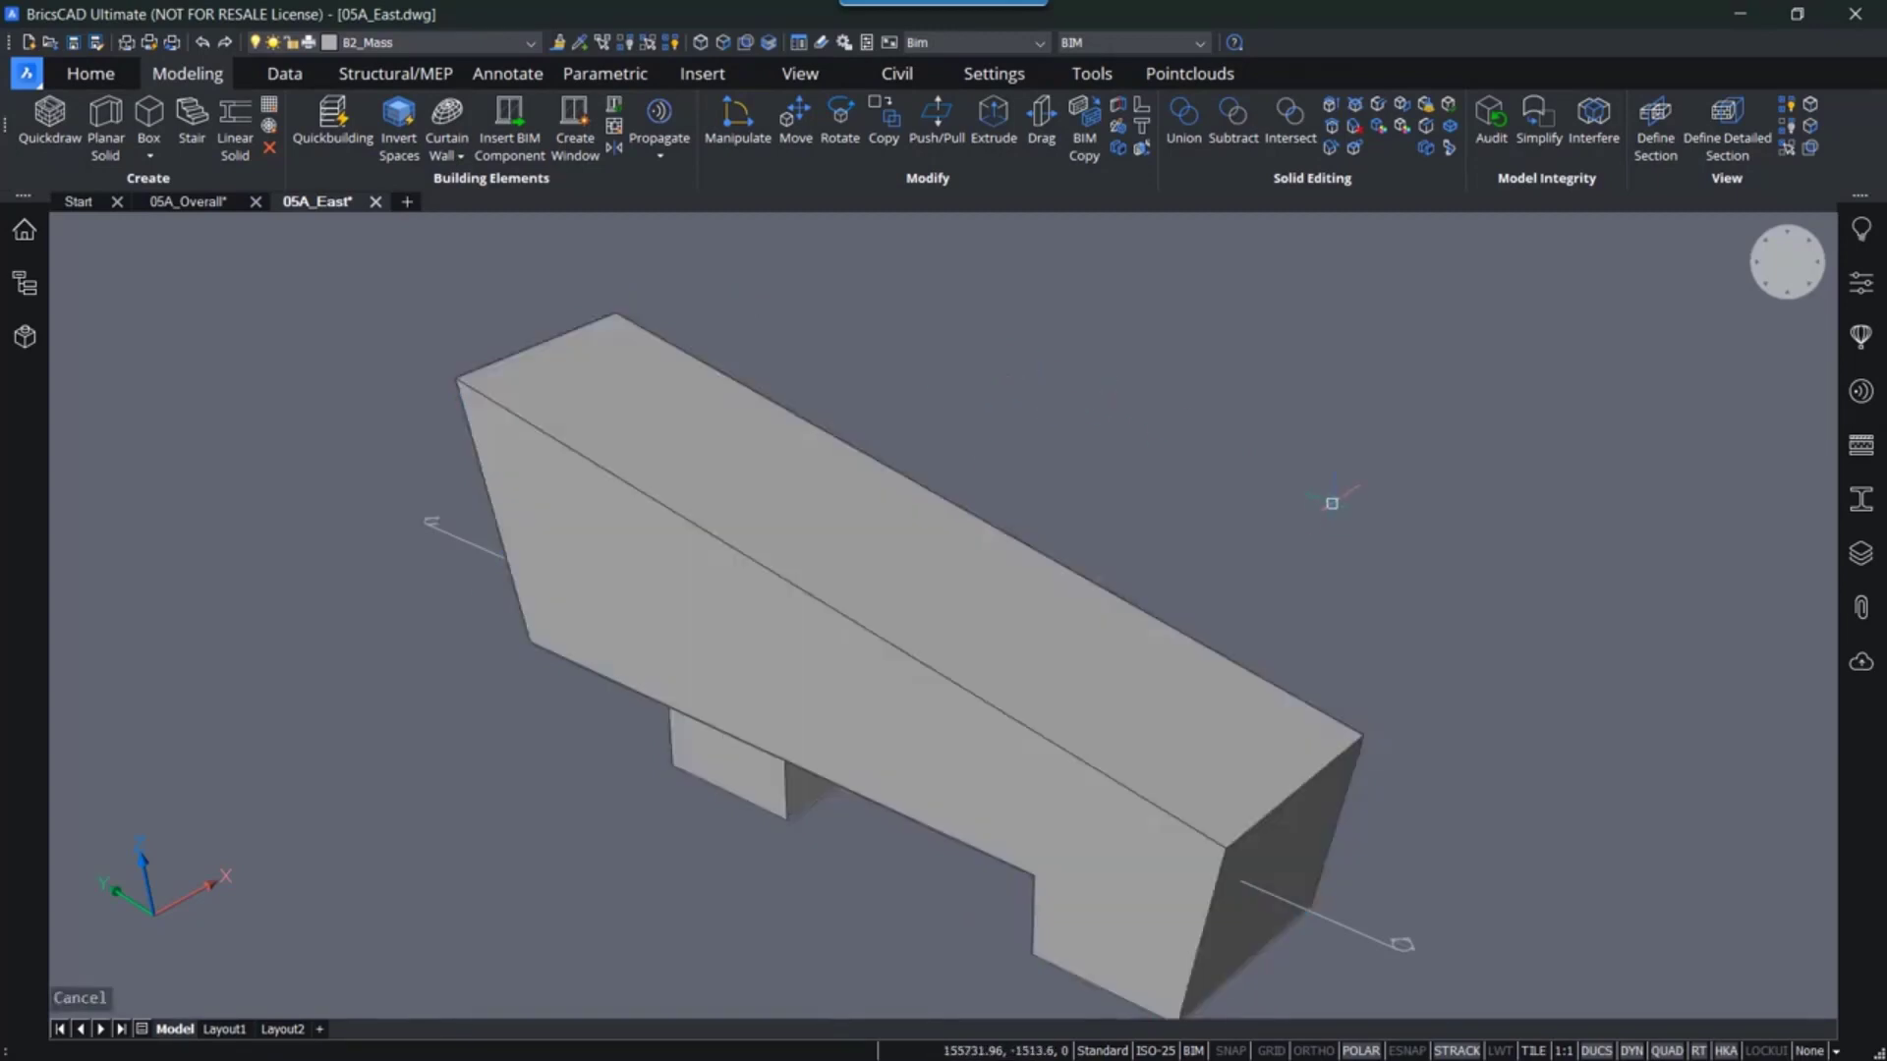
pyautogui.moveTo(1242, 472); pyautogui.dragTo(1255, 463, button='middle')
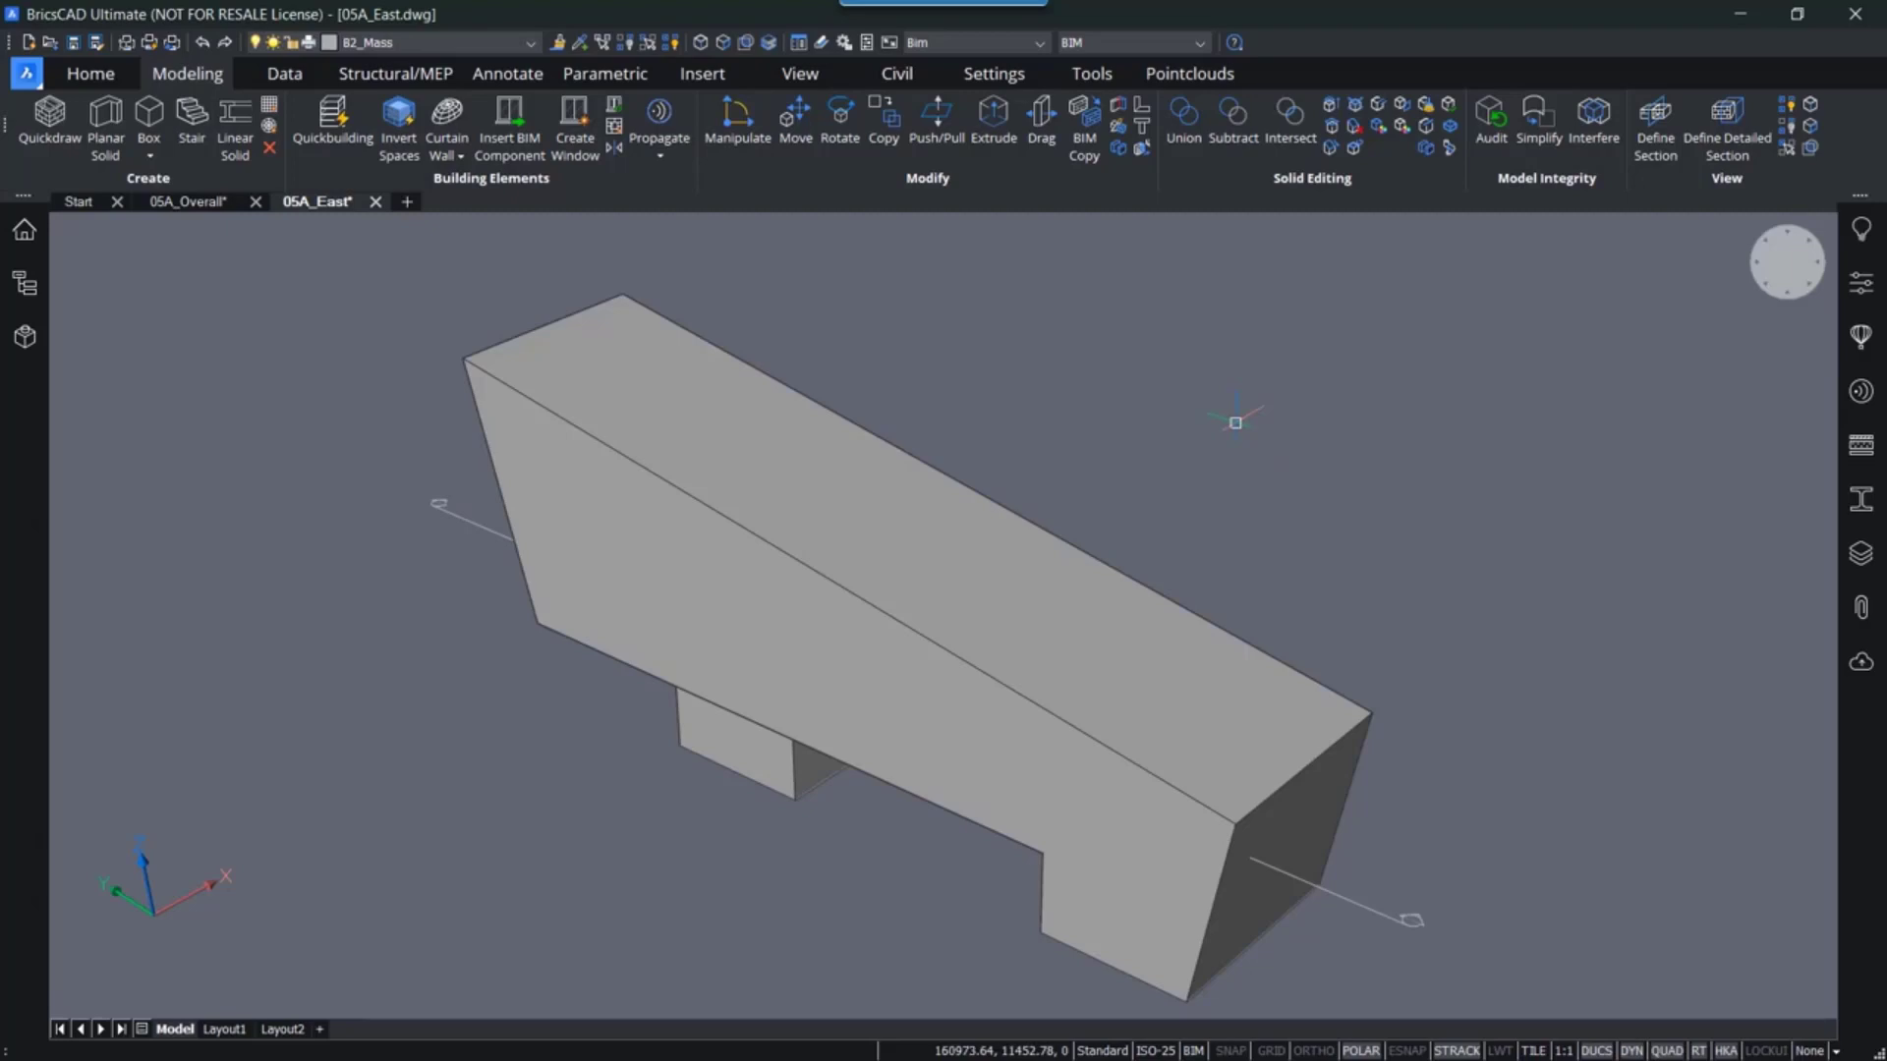
# - Split the shelled mass into separate solids with the Split command
pyautogui.click(879, 485)
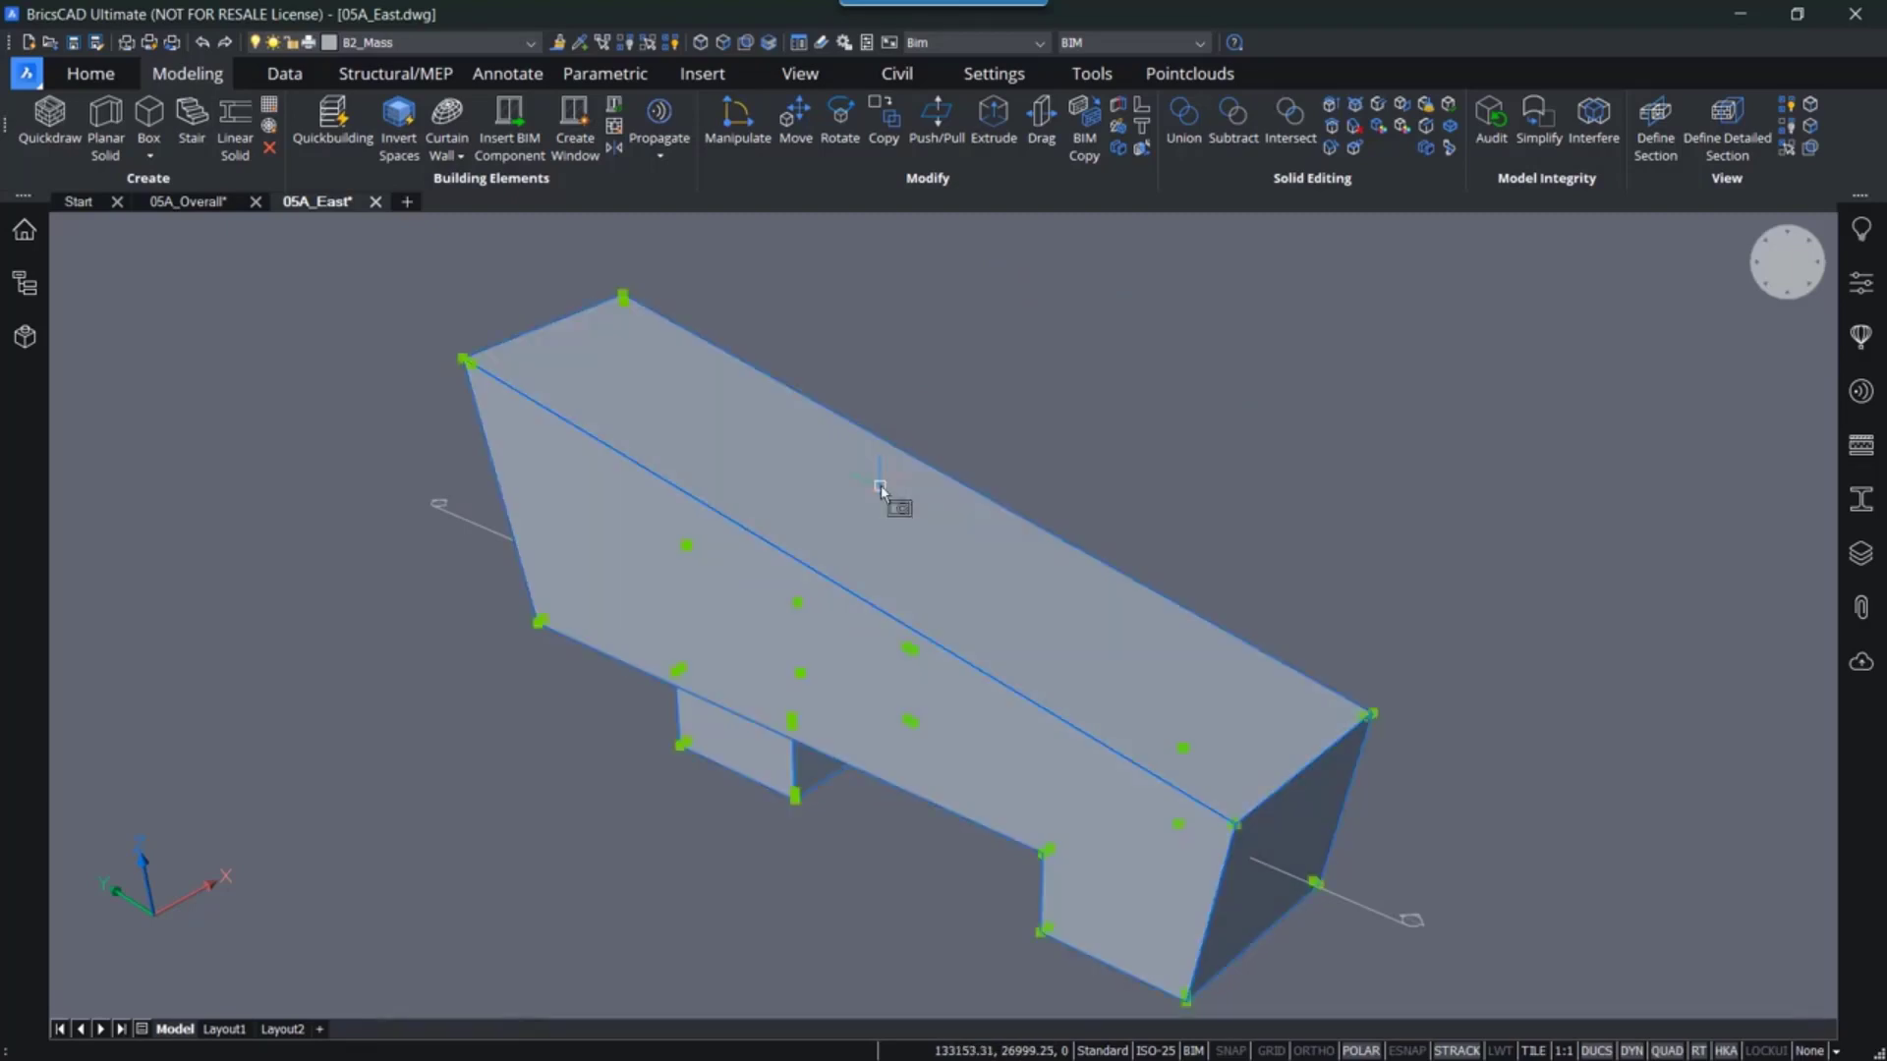
pyautogui.moveTo(943, 575)
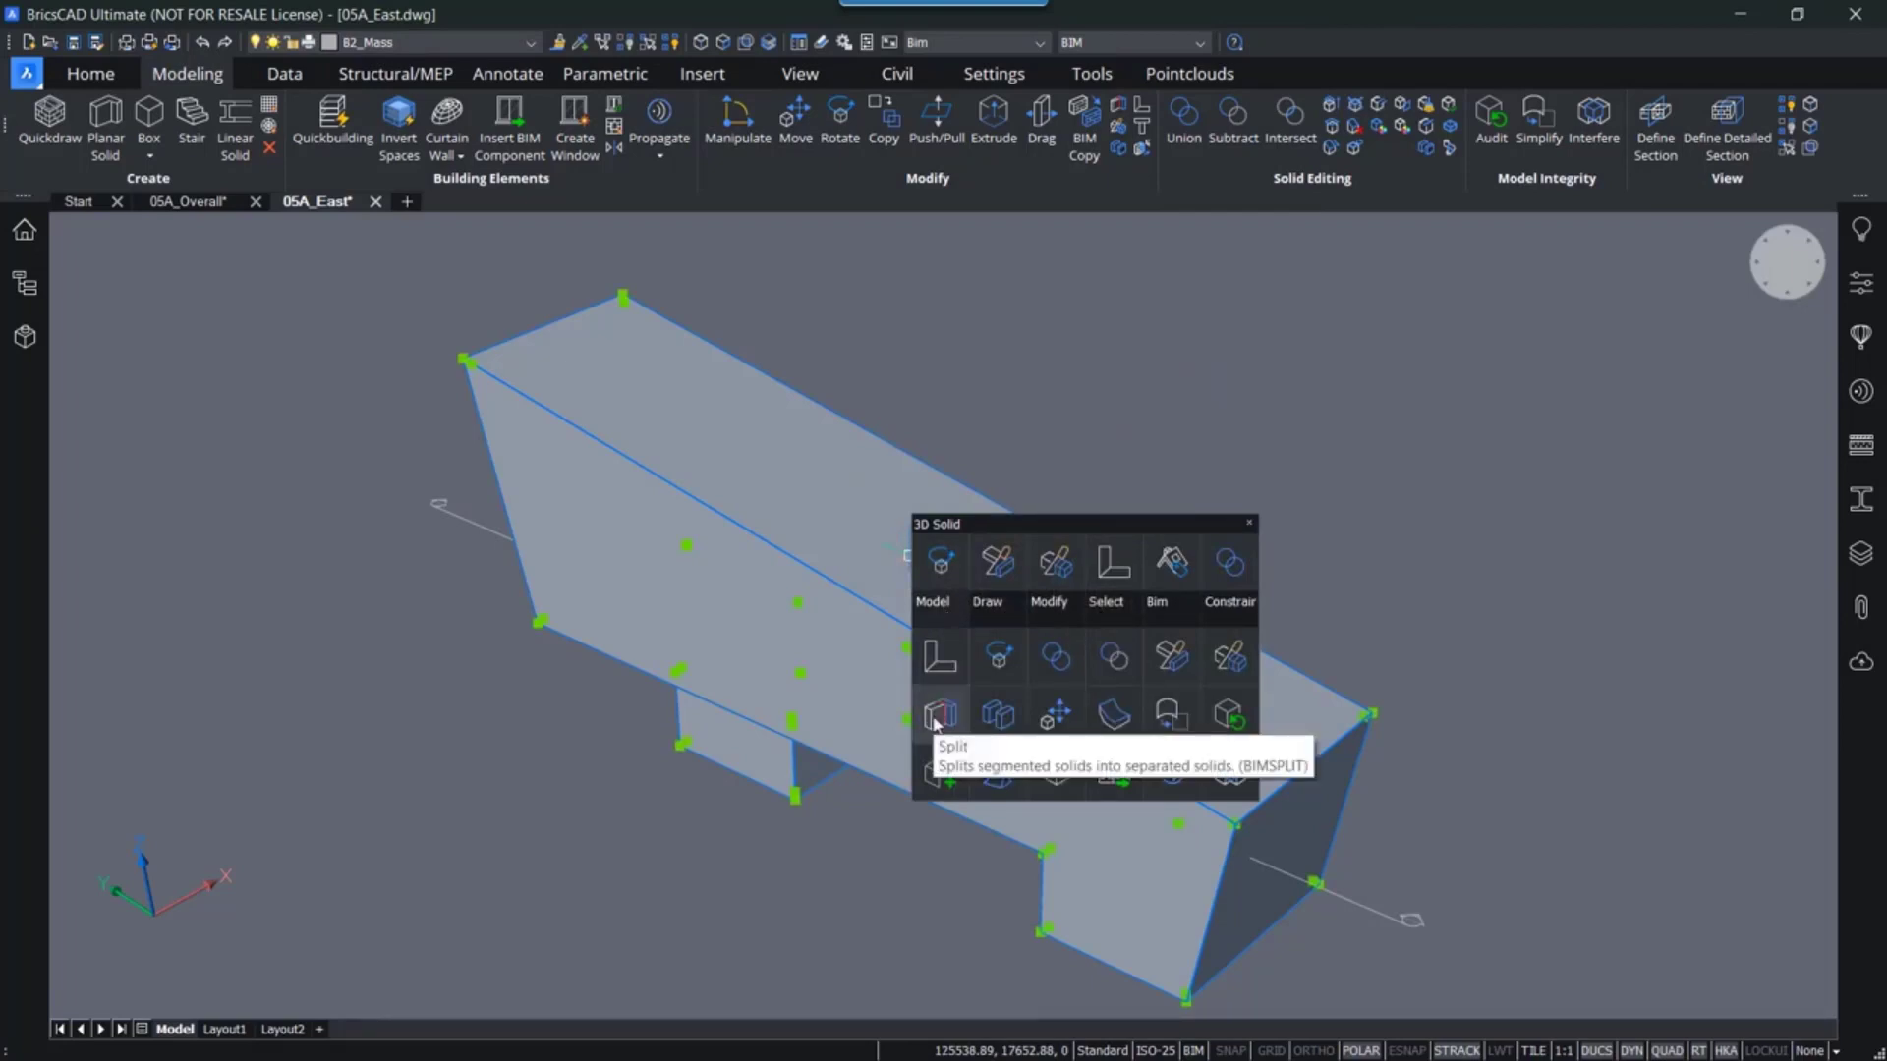
pyautogui.click(938, 715)
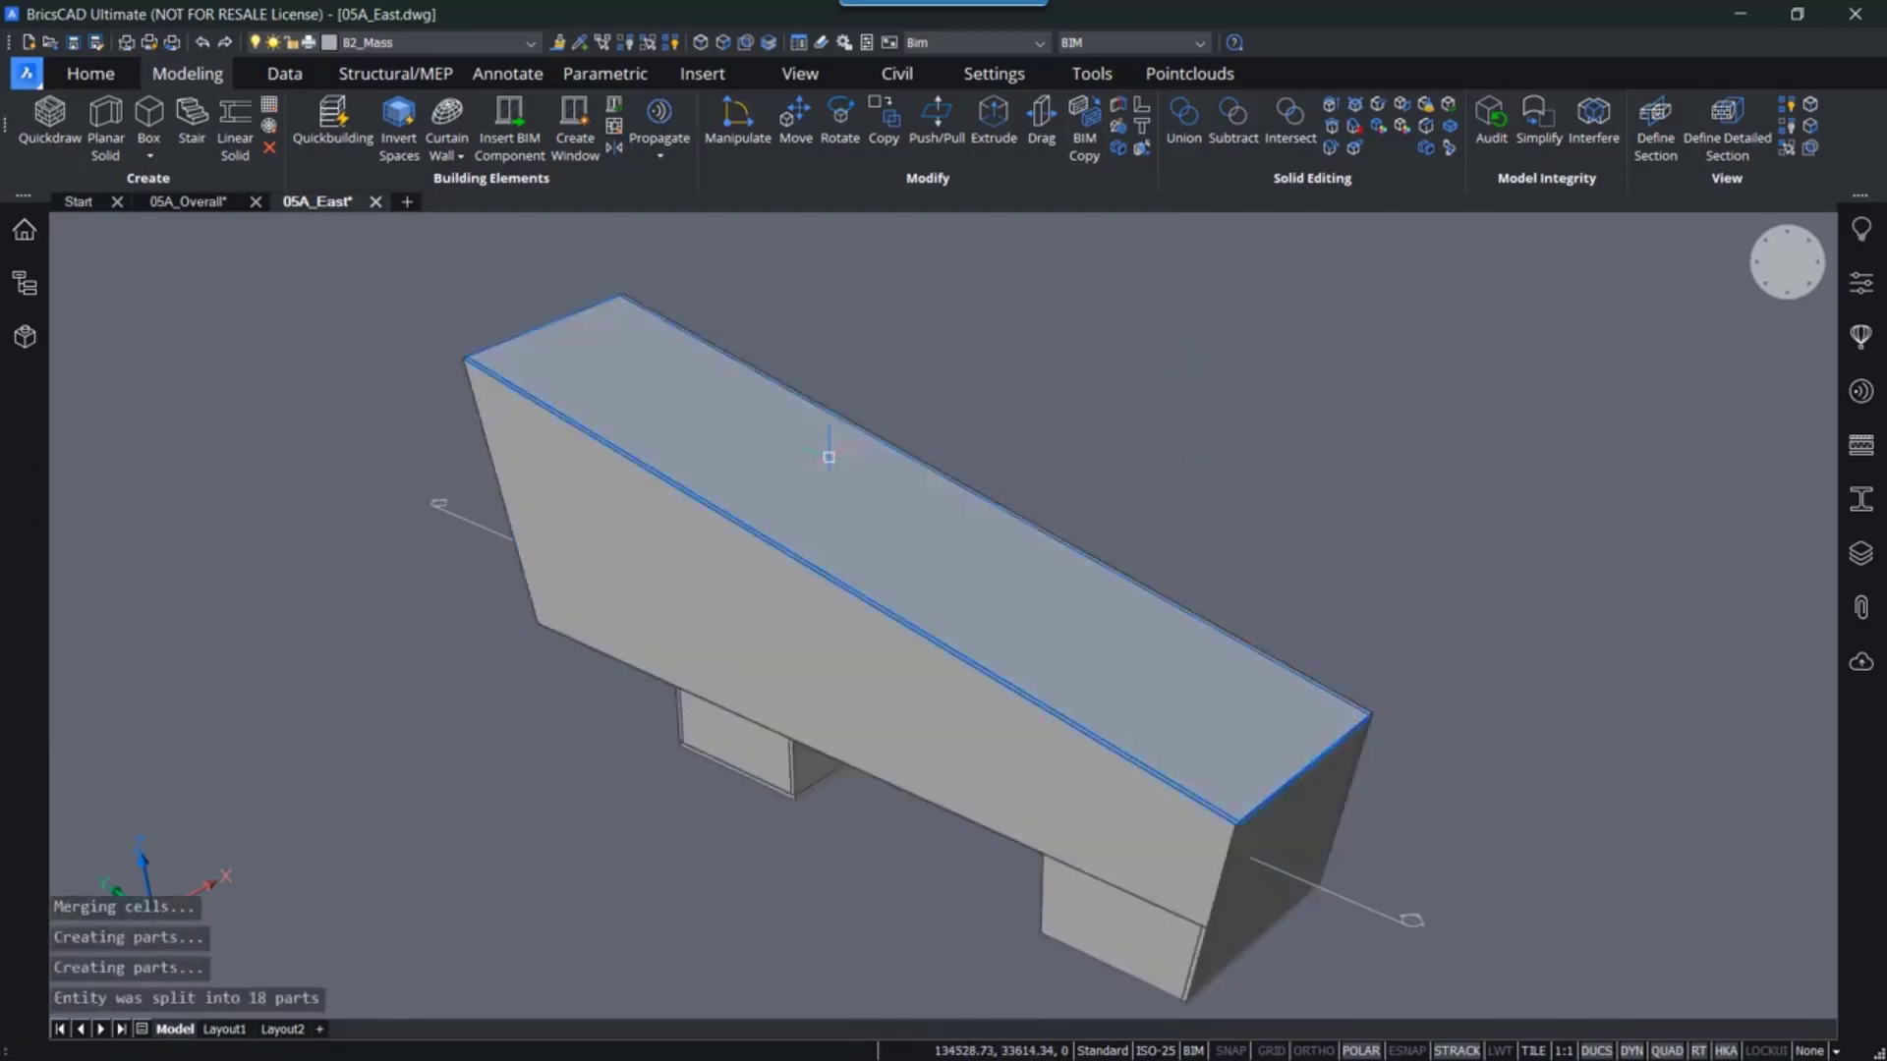
# - Select individual split parts of the mass to examine how it was divided
pyautogui.moveTo(828, 457)
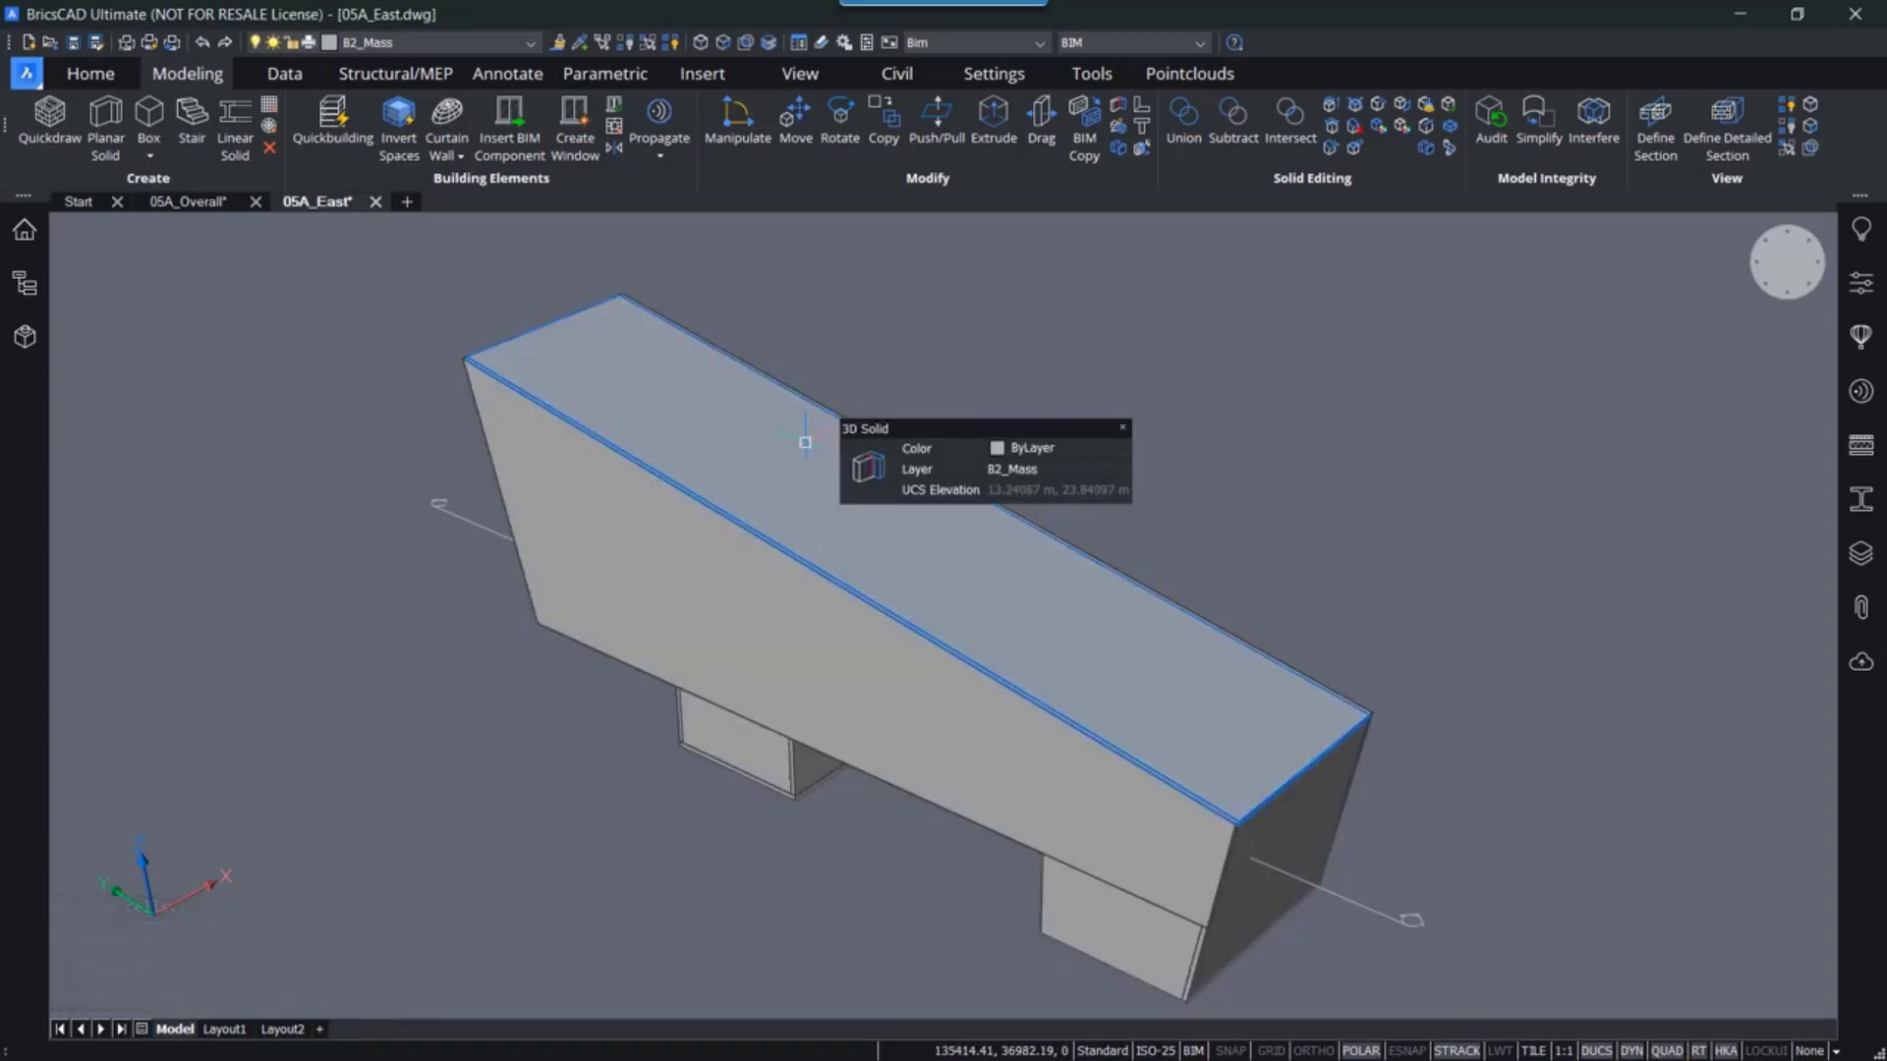
pyautogui.click(805, 442)
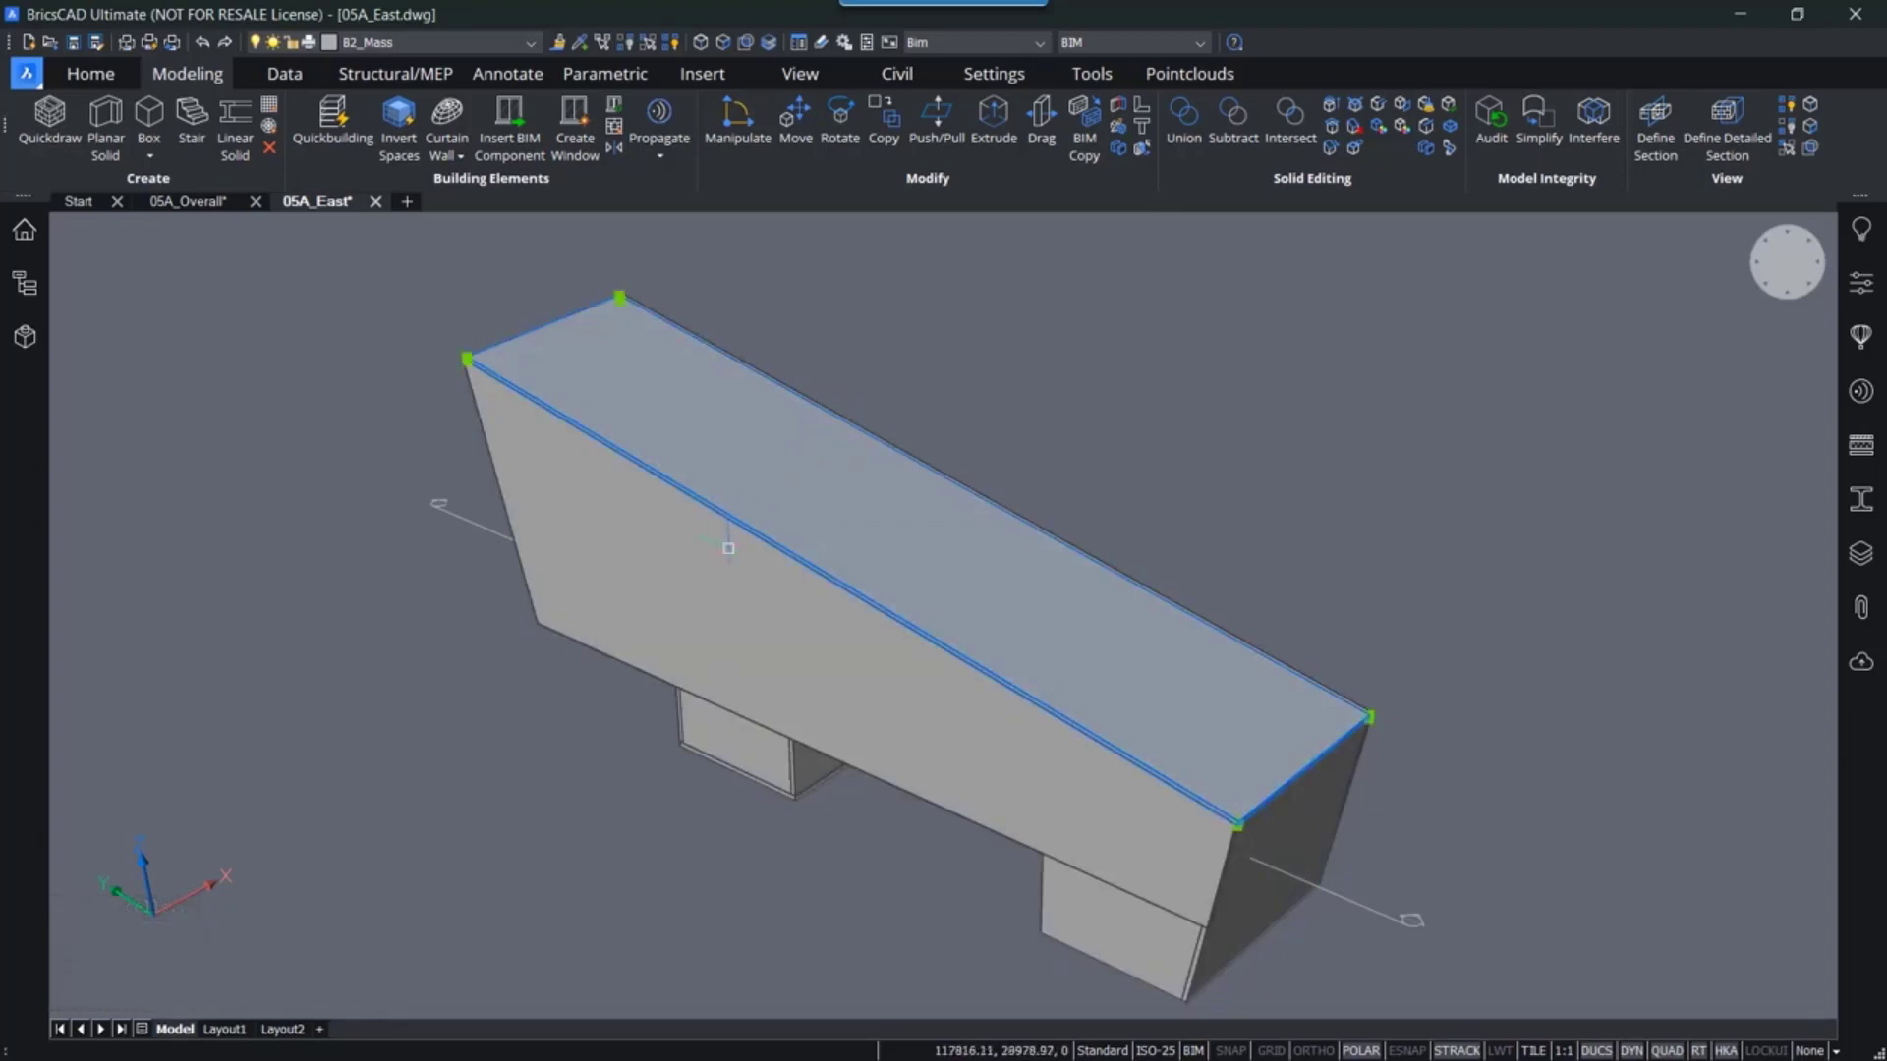
pyautogui.press('Escape')
pyautogui.click(709, 575)
pyautogui.press('Escape')
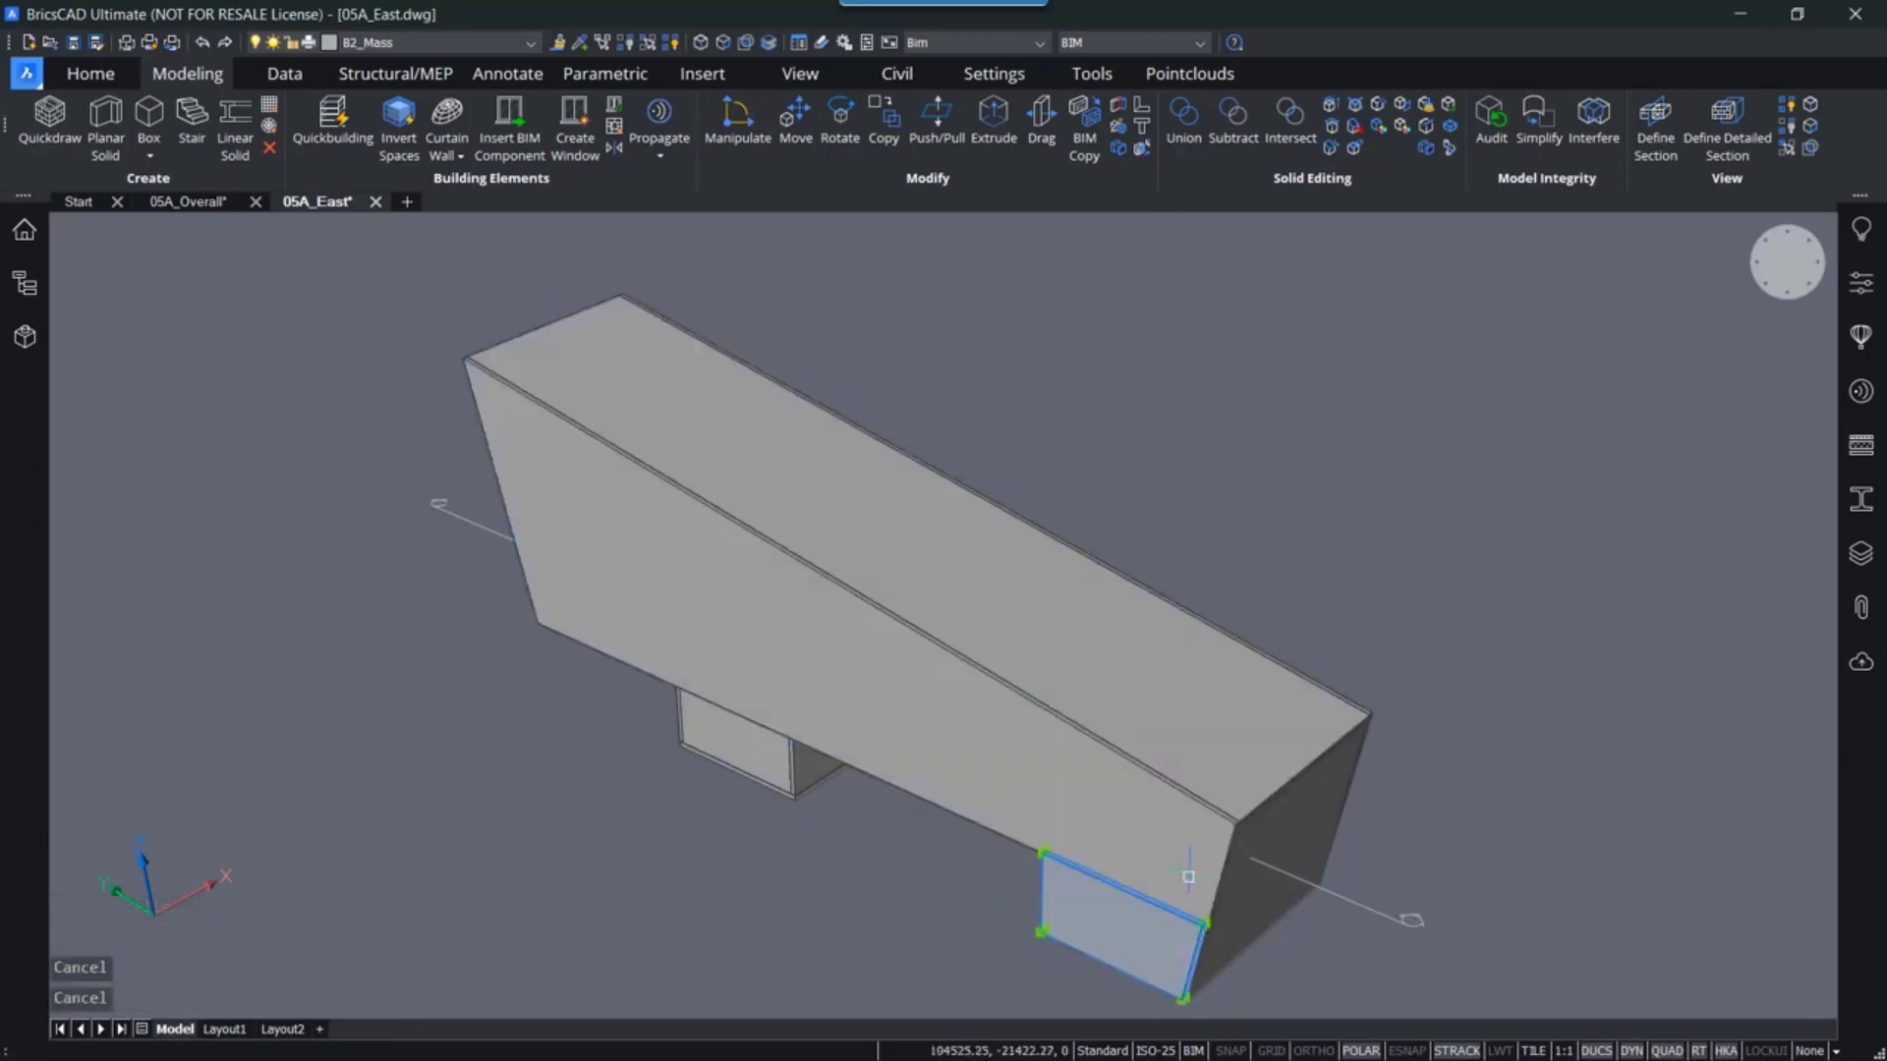
pyautogui.press('Escape')
# - Union the near sloped side wall with the support beneath it into one solid
pyautogui.click(1309, 833)
pyautogui.moveTo(1406, 602); pyautogui.dragTo(1007, 646, button='middle')
pyautogui.press('Escape')
pyautogui.scroll(8, 1007, 645)
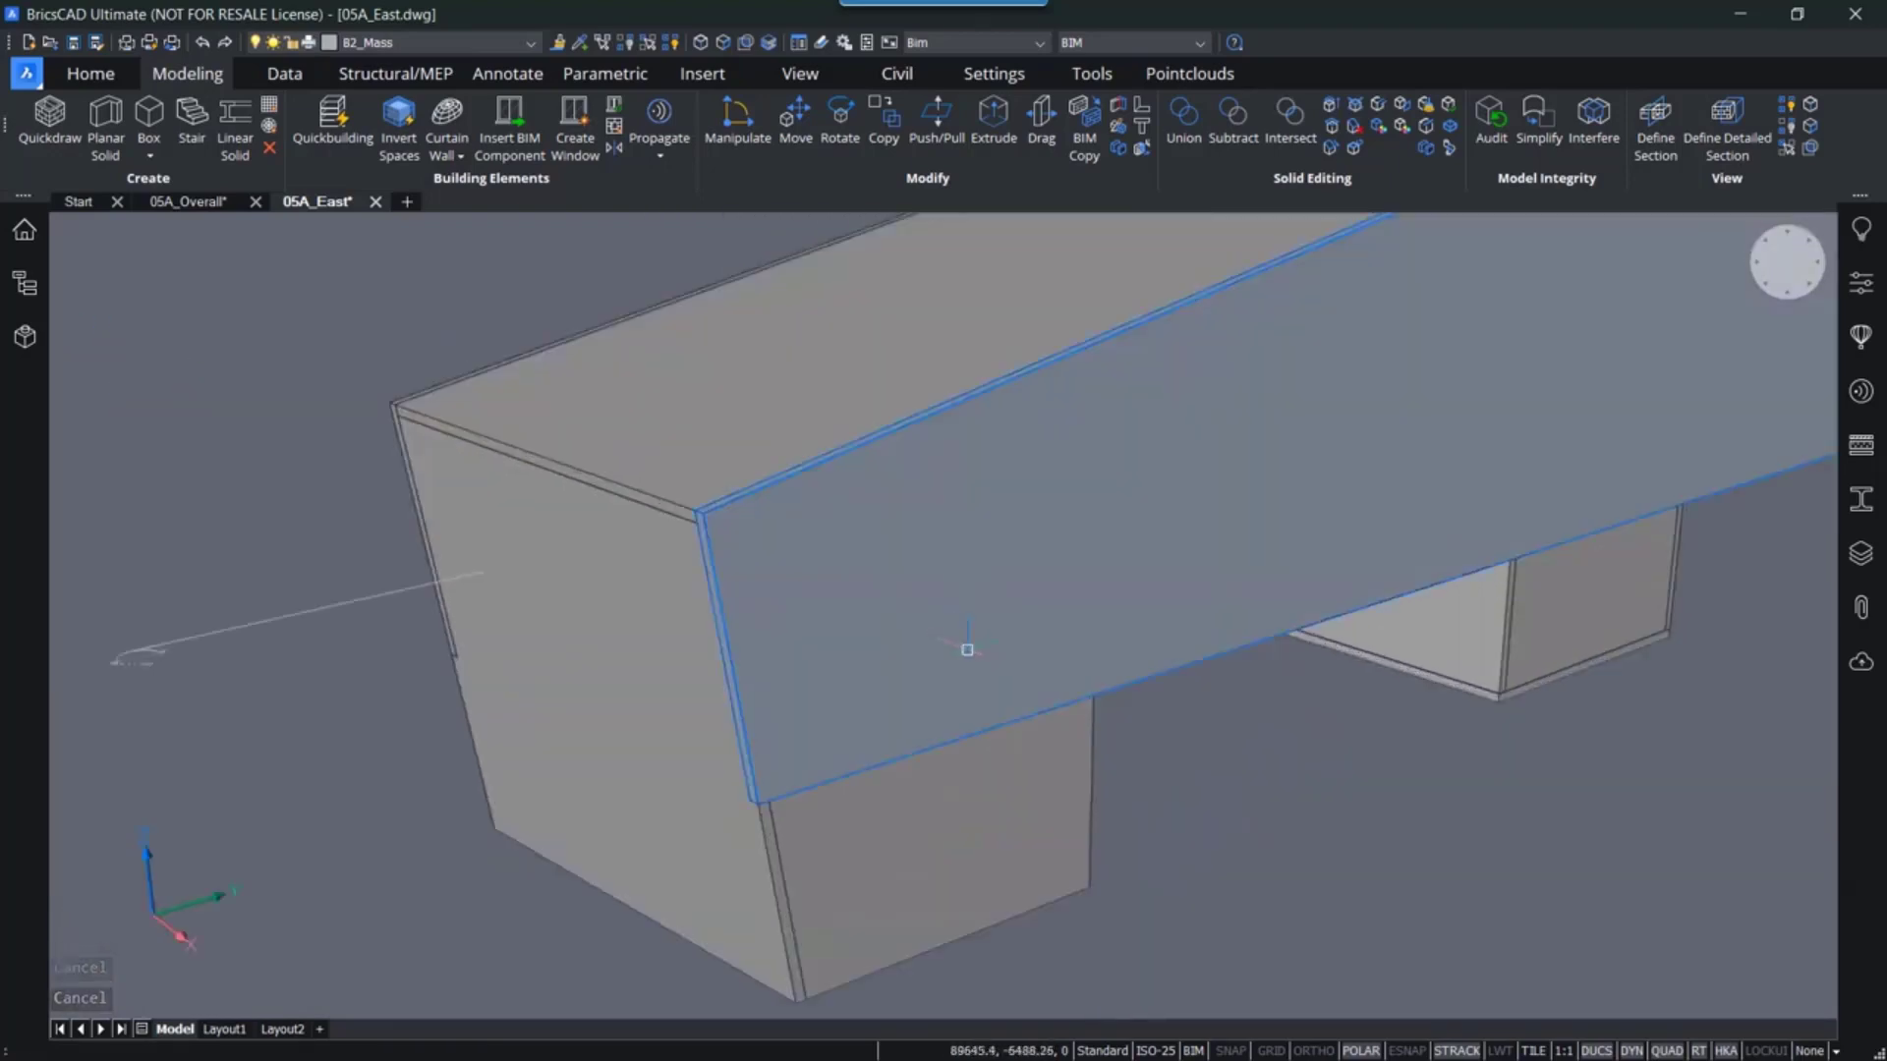
pyautogui.click(902, 582)
pyautogui.click(891, 787)
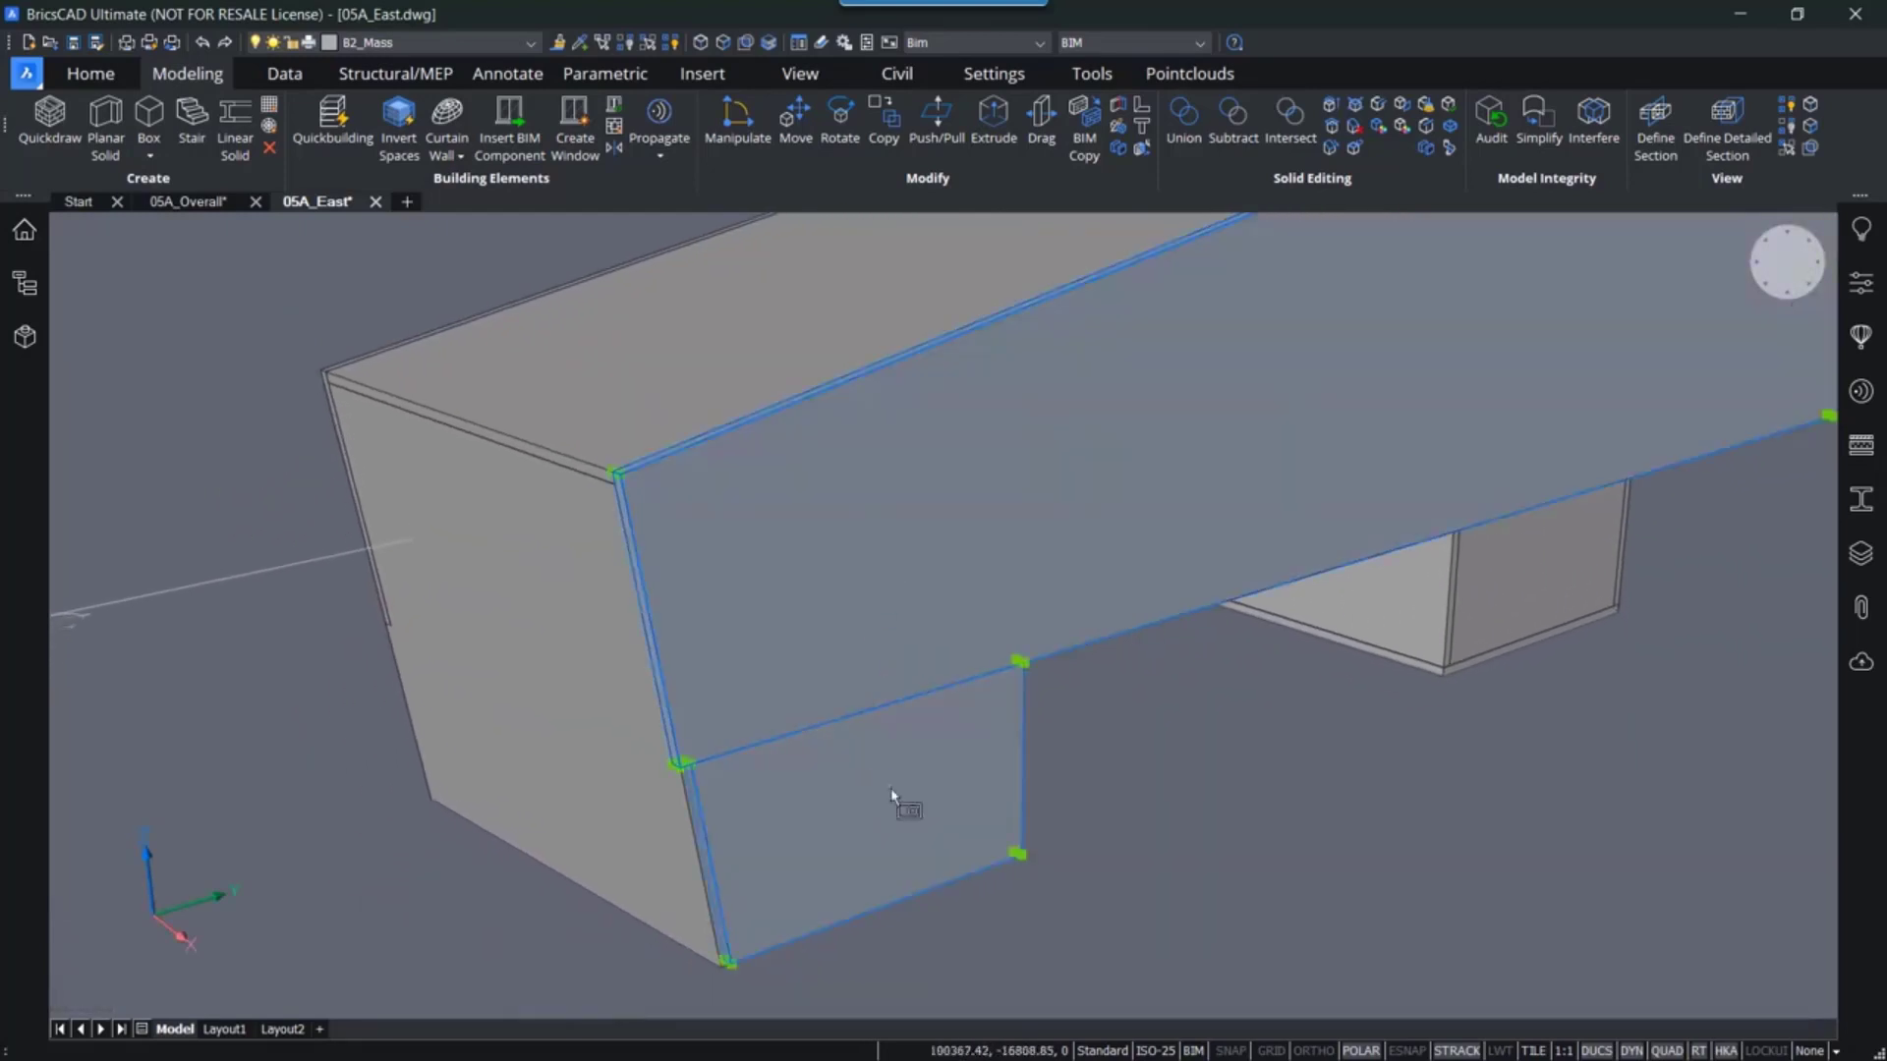
pyautogui.scroll(-3, 898, 787)
pyautogui.moveTo(1037, 829)
pyautogui.mouseDown(button='middle')
pyautogui.moveTo(998, 861)
pyautogui.moveTo(1049, 827)
pyautogui.mouseUp(button='middle')
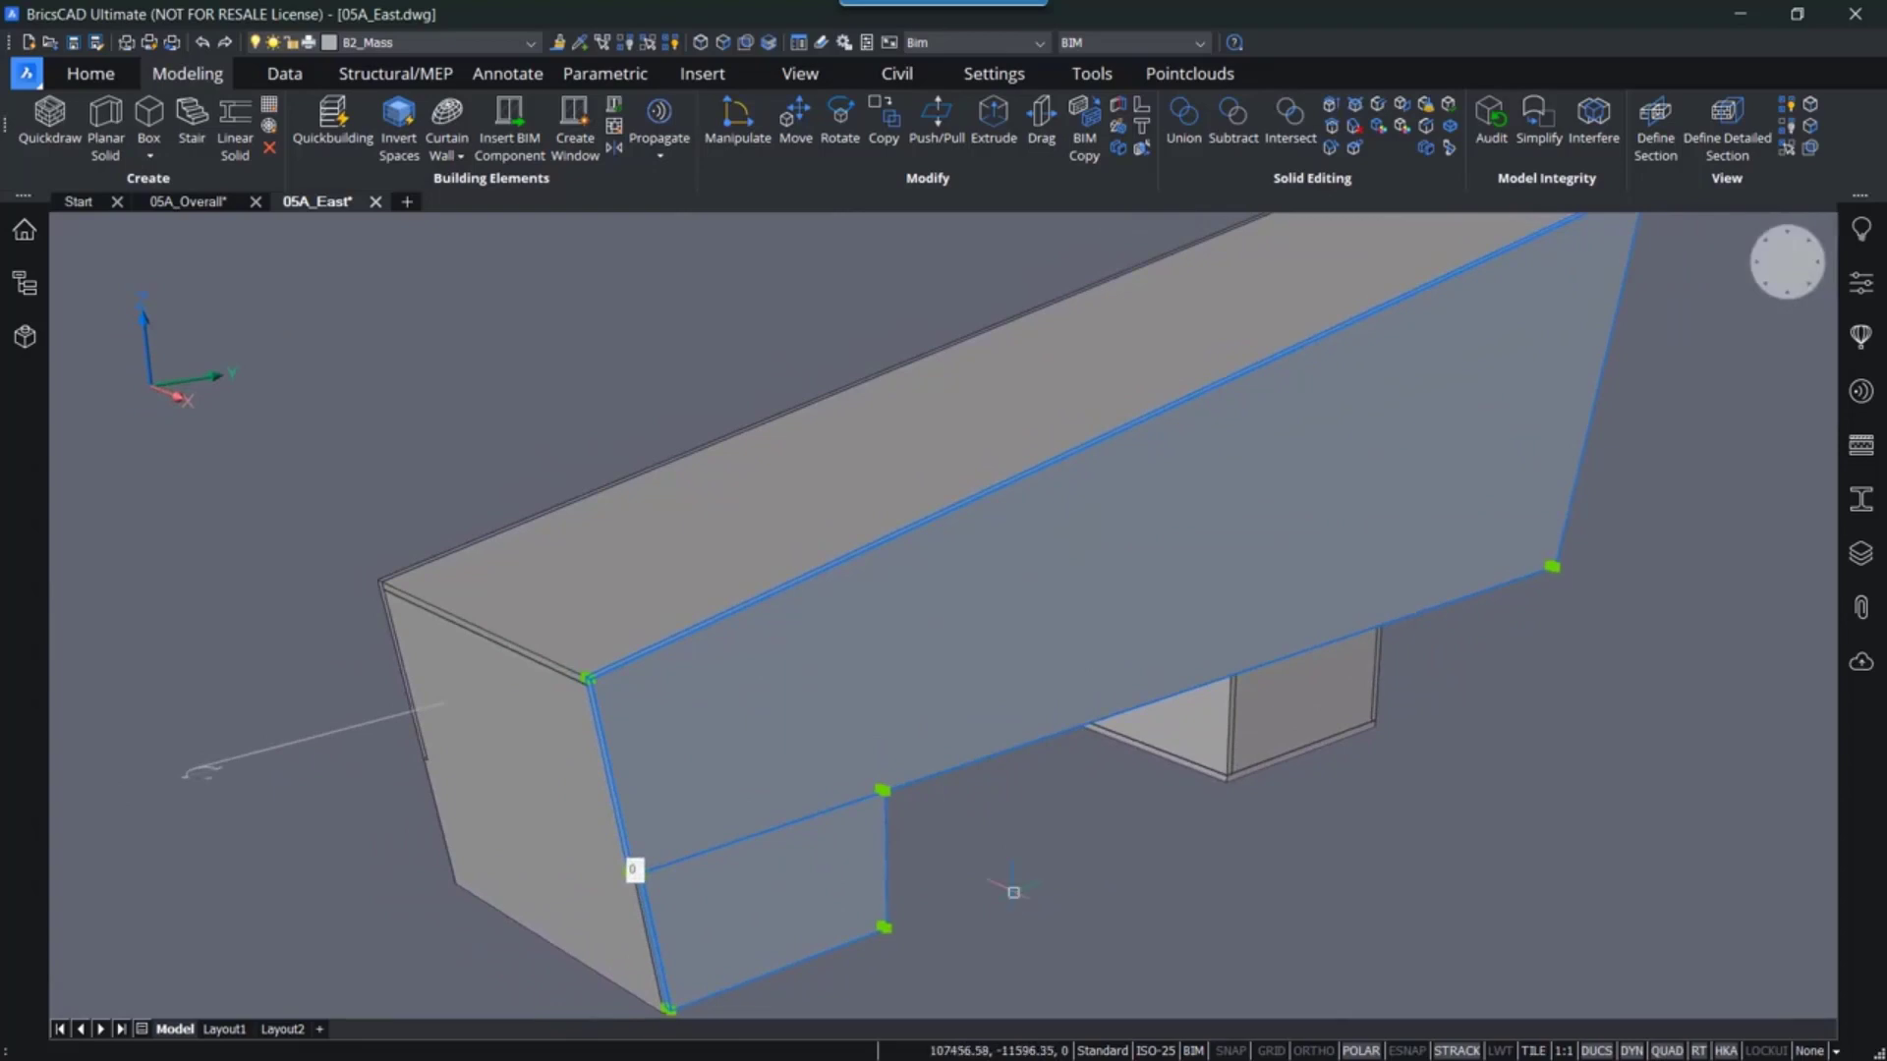
pyautogui.click(1184, 127)
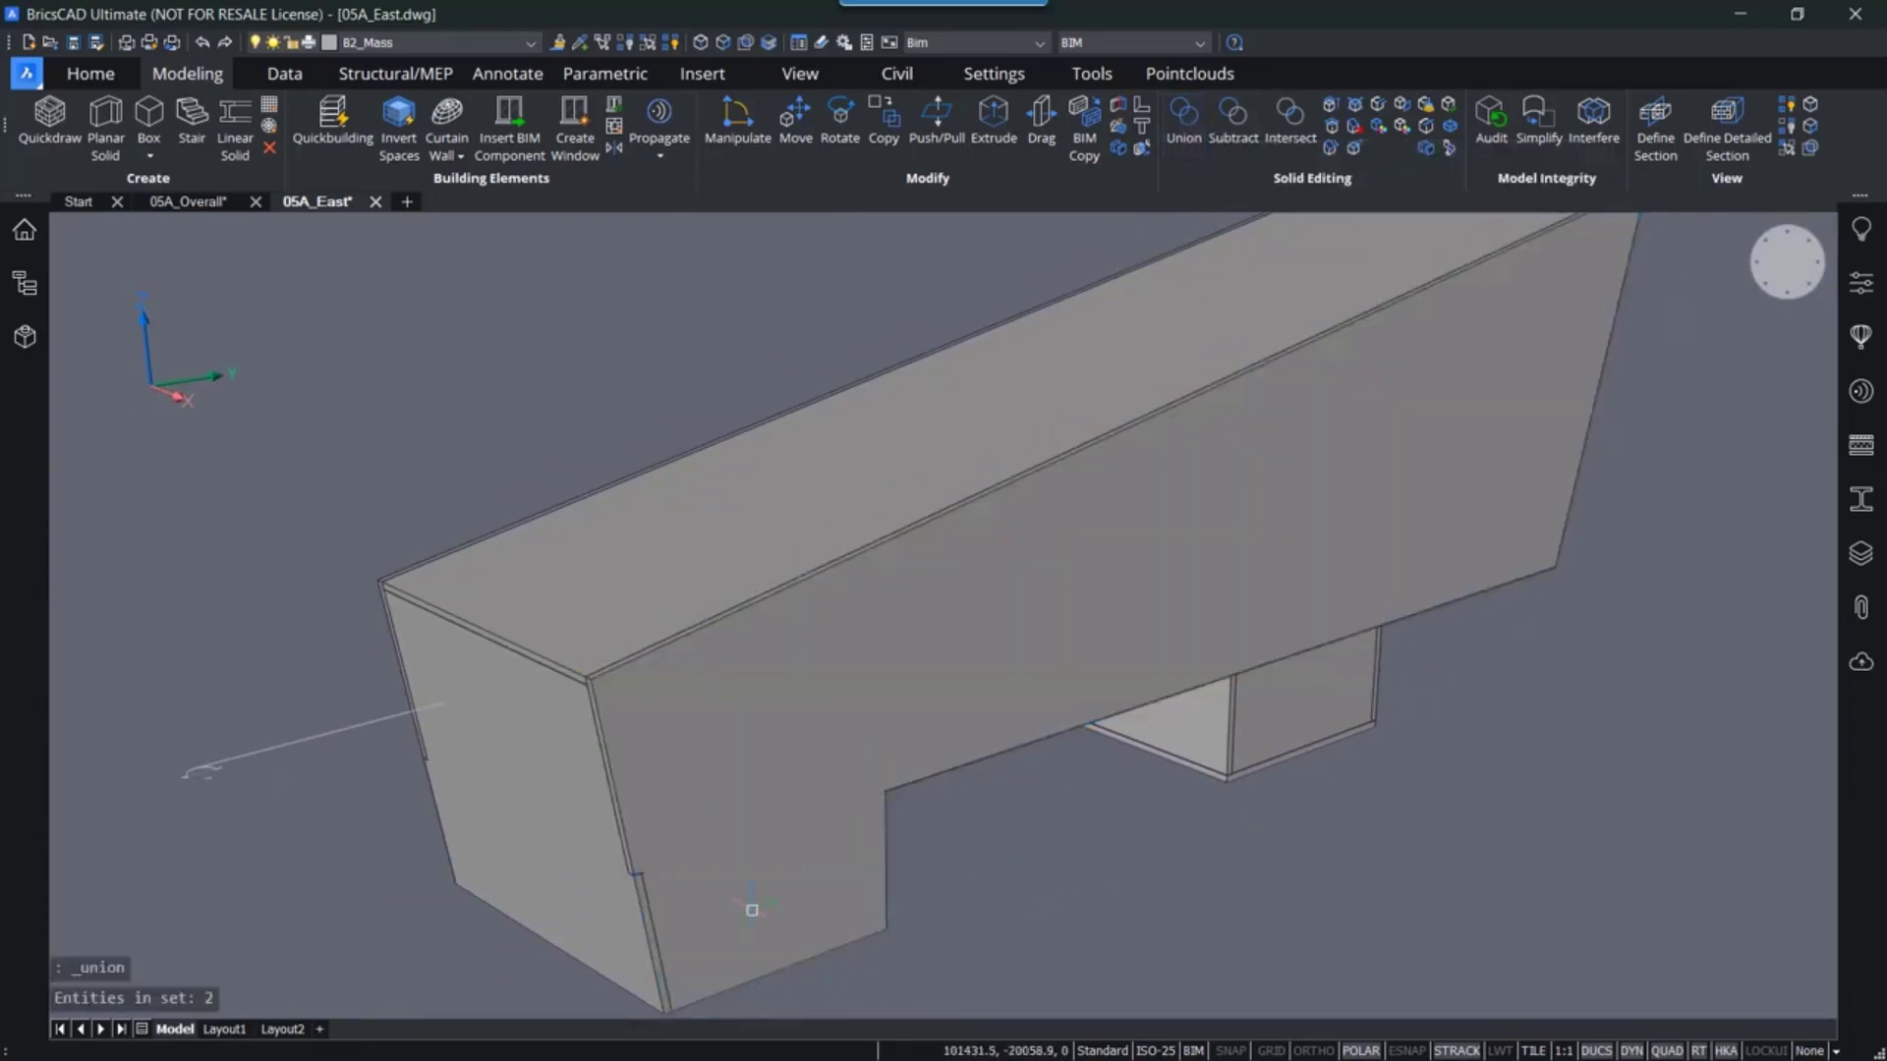
# - Union the opposite side wall with the support beneath it into one solid
pyautogui.keyDown('shift'); pyautogui.moveTo(861, 867); pyautogui.dragTo(905, 704, button='middle'); pyautogui.keyUp('shift')
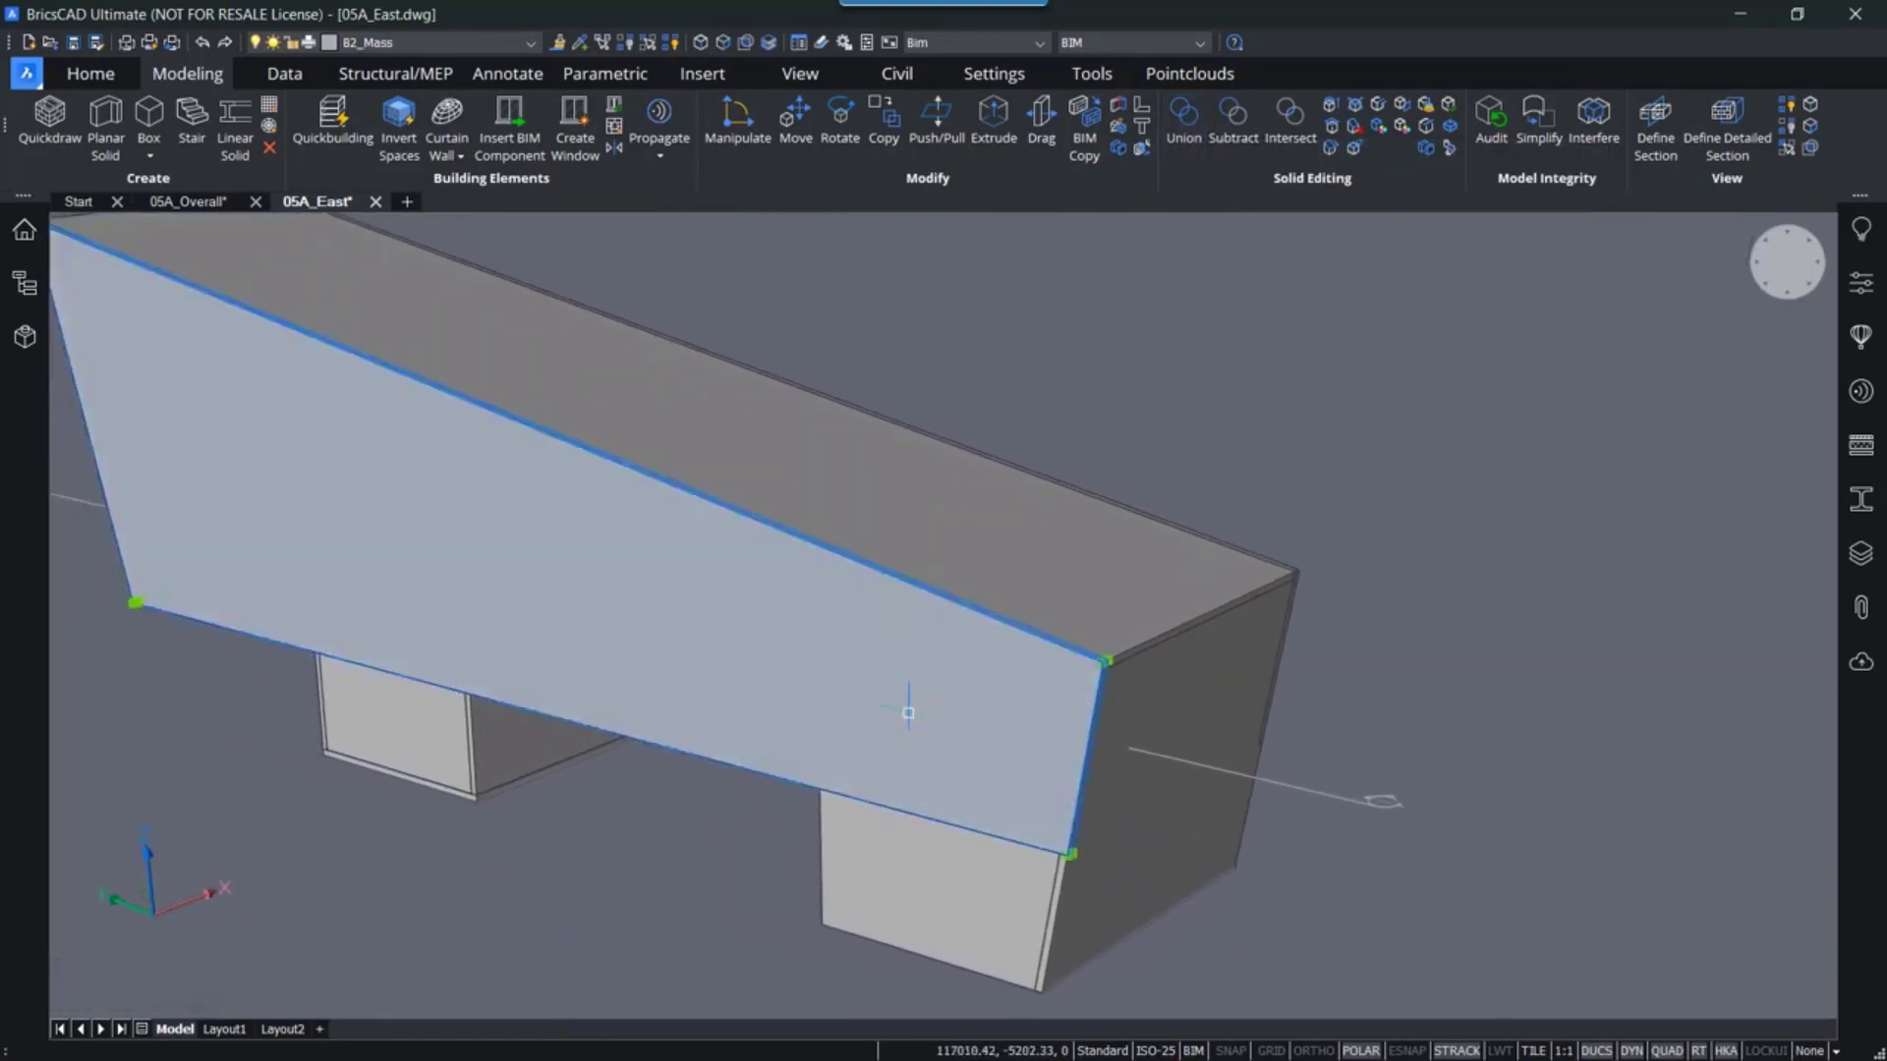
pyautogui.scroll(-2, 701, 608)
pyautogui.moveTo(699, 604); pyautogui.dragTo(865, 727, button='middle')
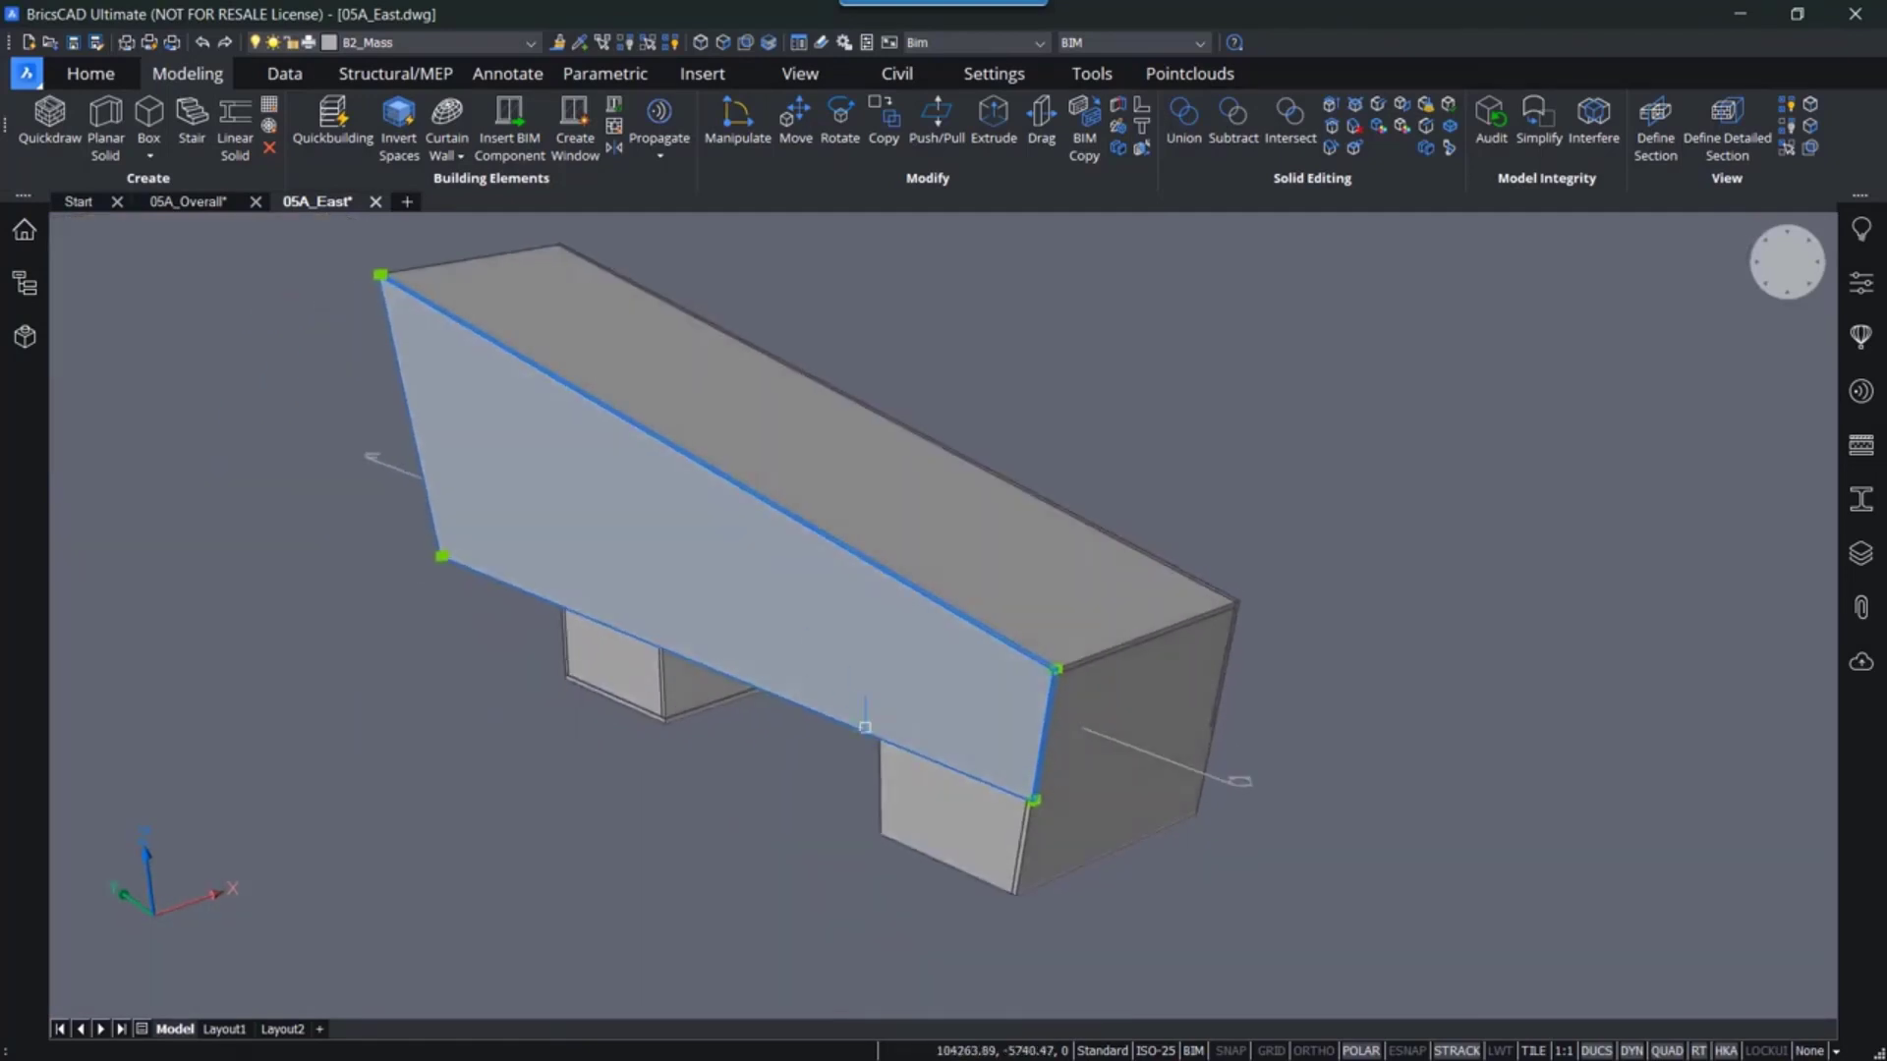
pyautogui.click(948, 830)
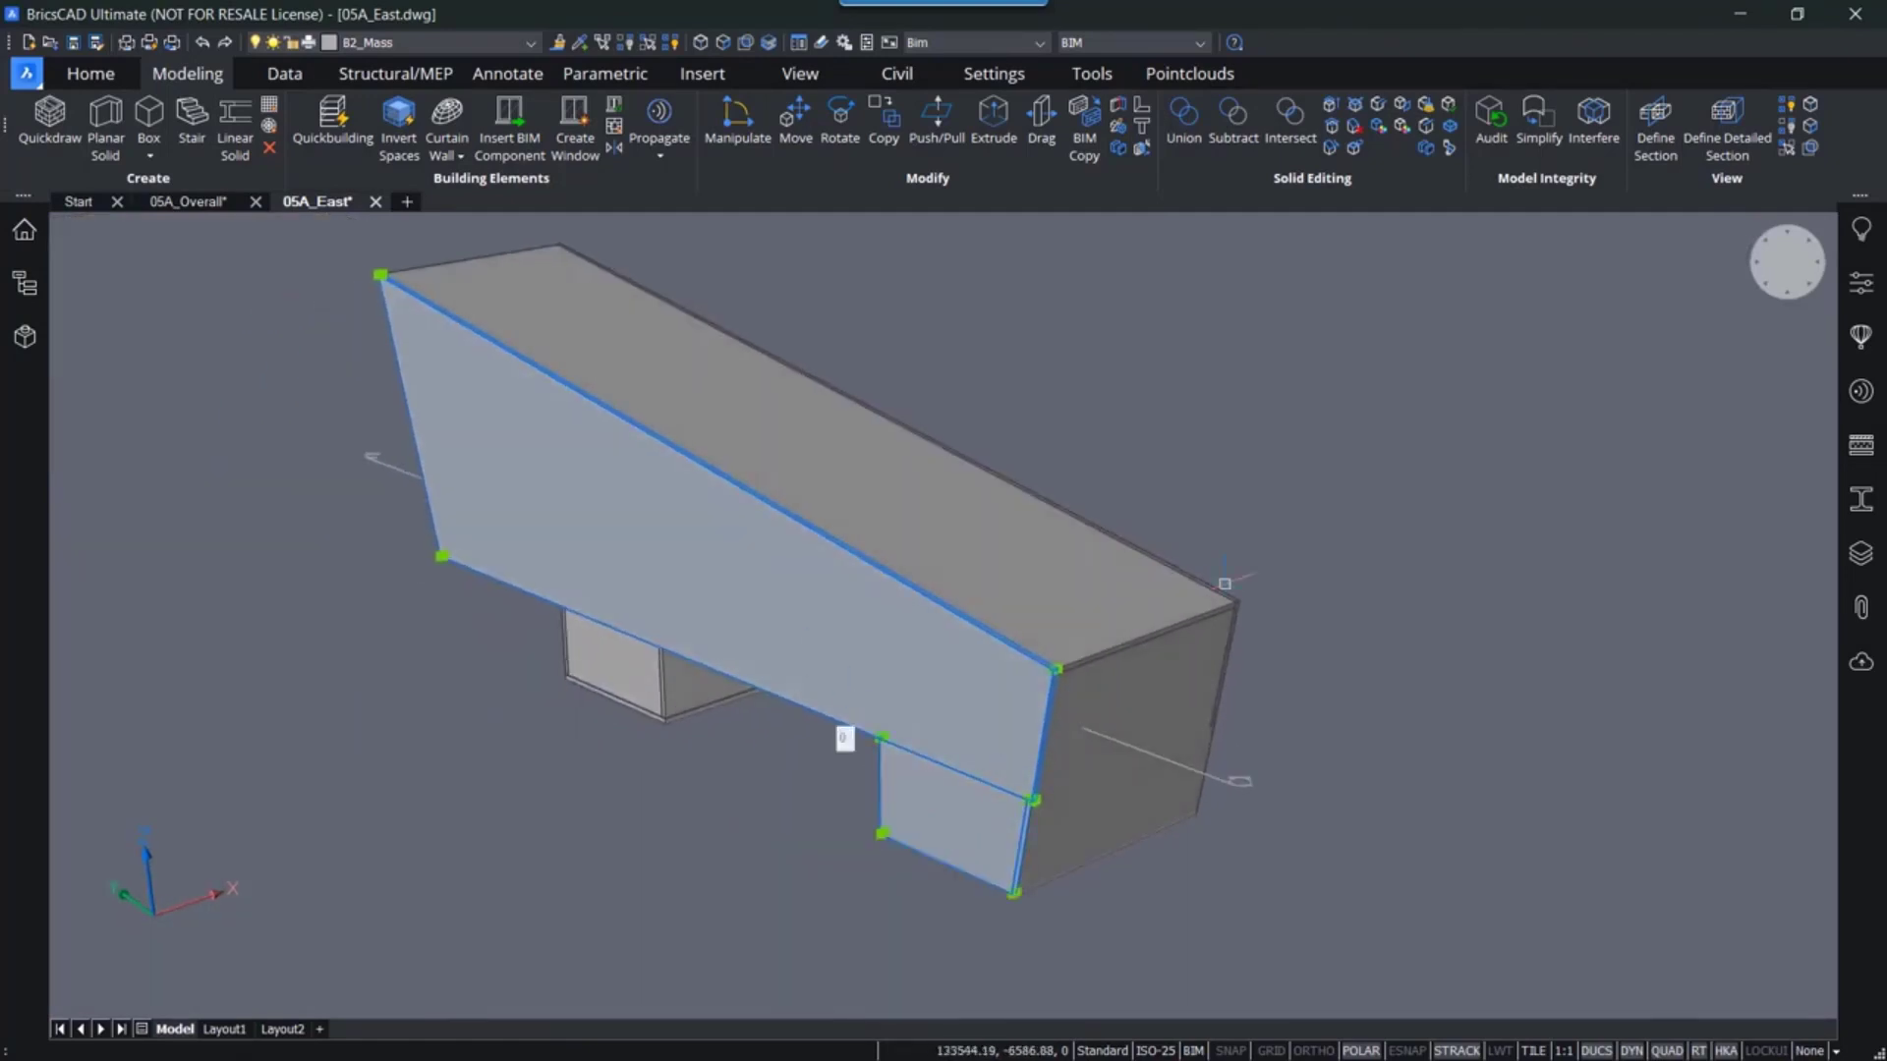
pyautogui.click(1184, 122)
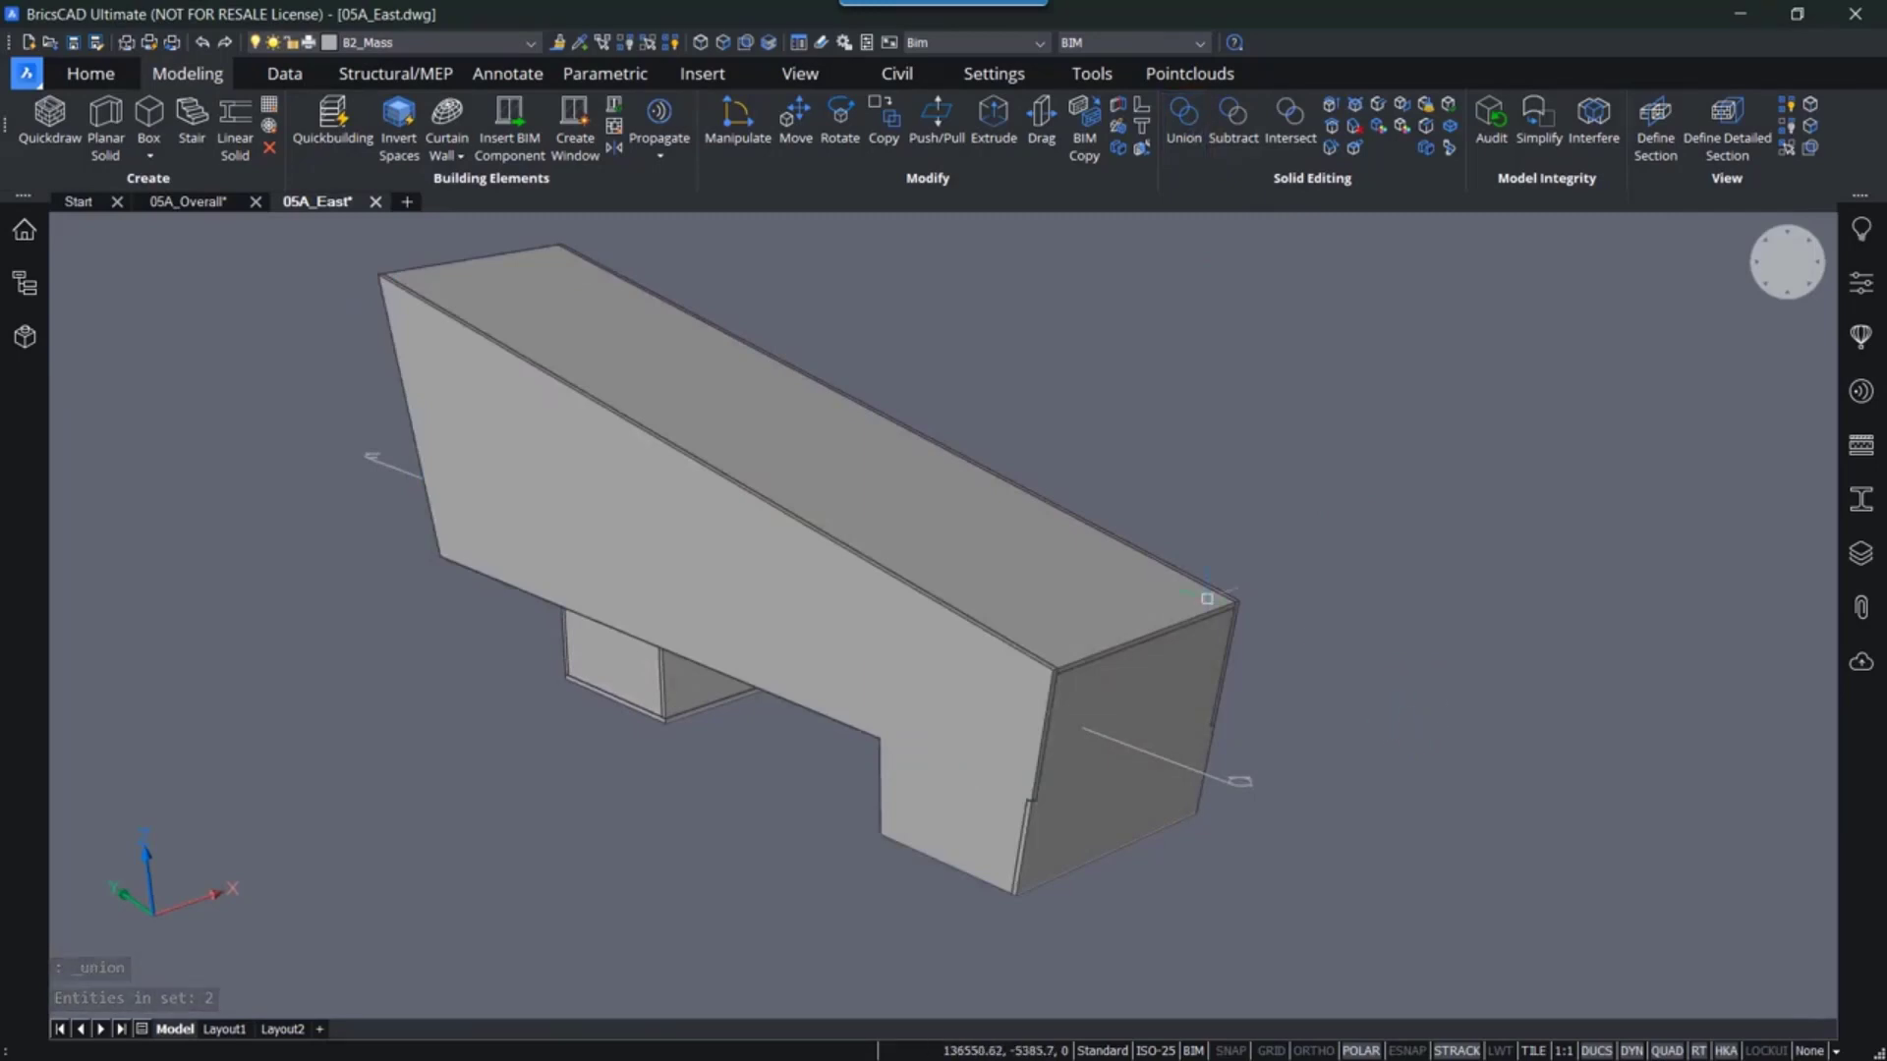
# - Set the DMPUSHPULLSUBTRACT system variable to 1 (ON)
pyautogui.scroll(6, 1131, 904)
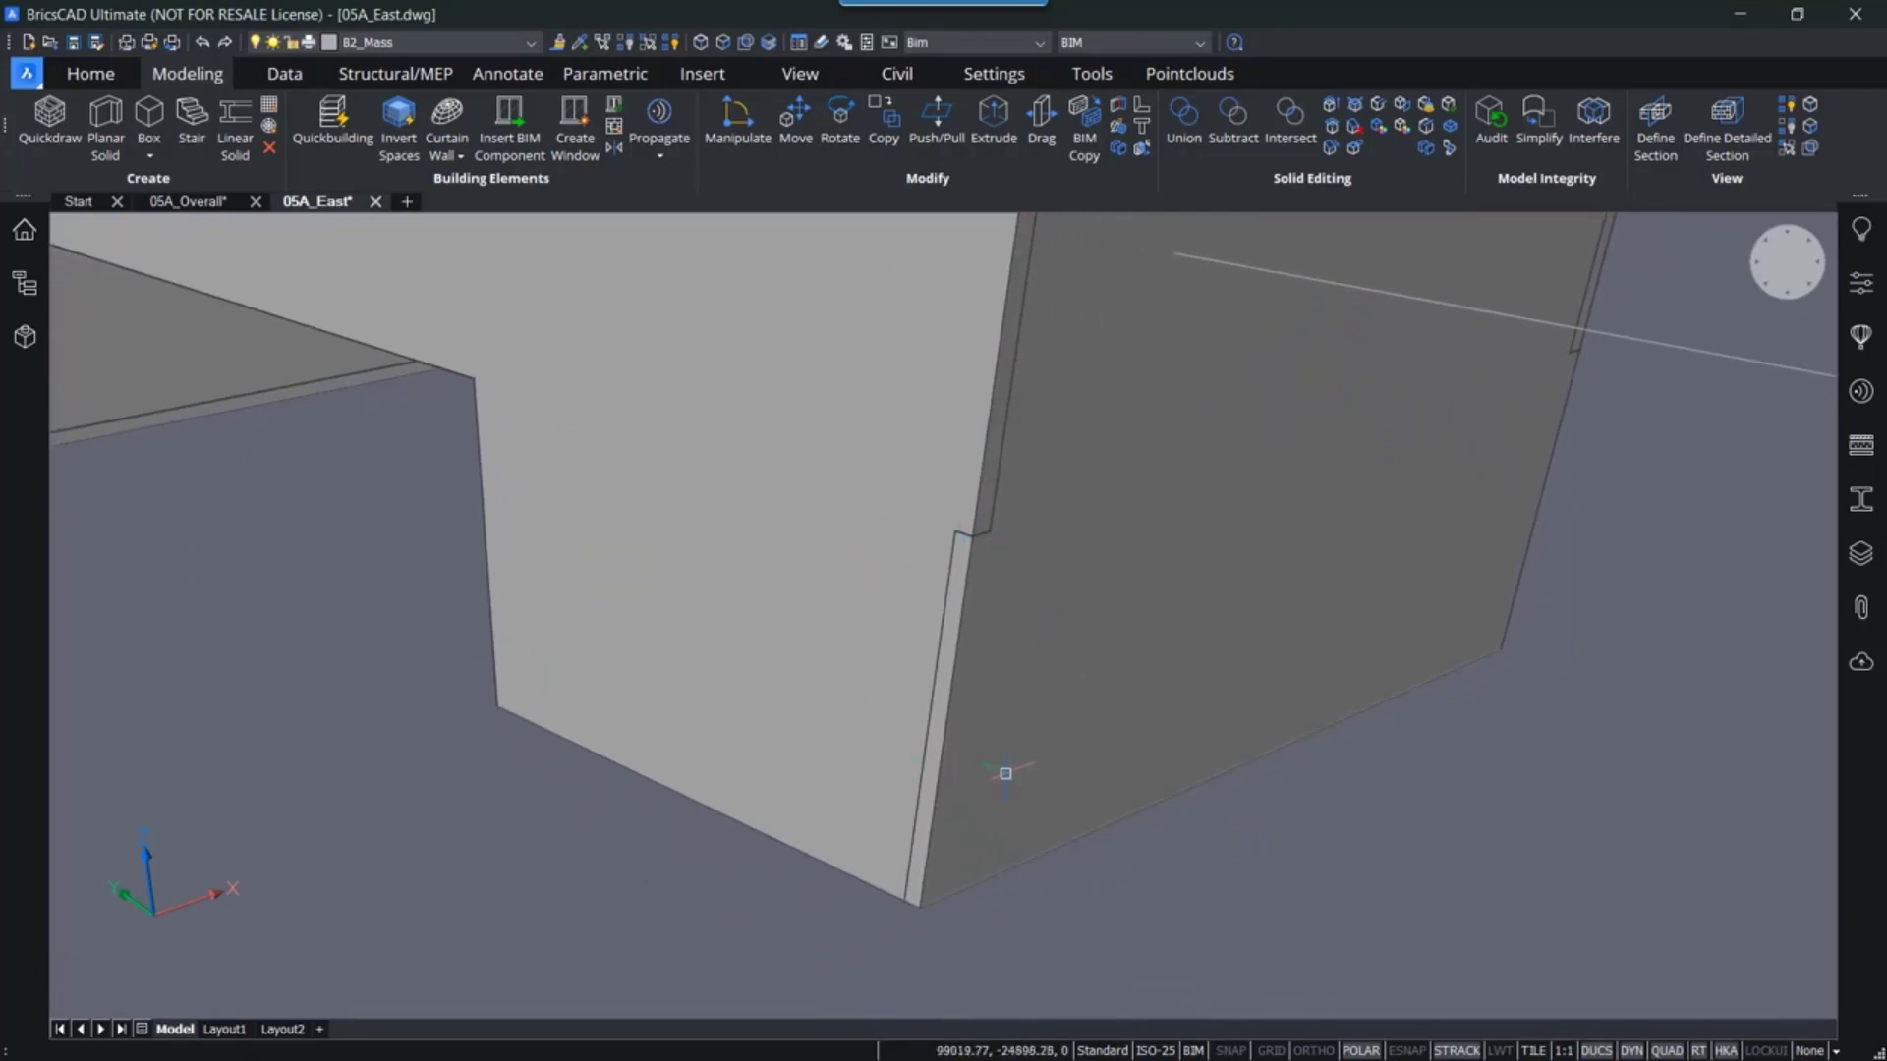
pyautogui.scroll(-4, 914, 546)
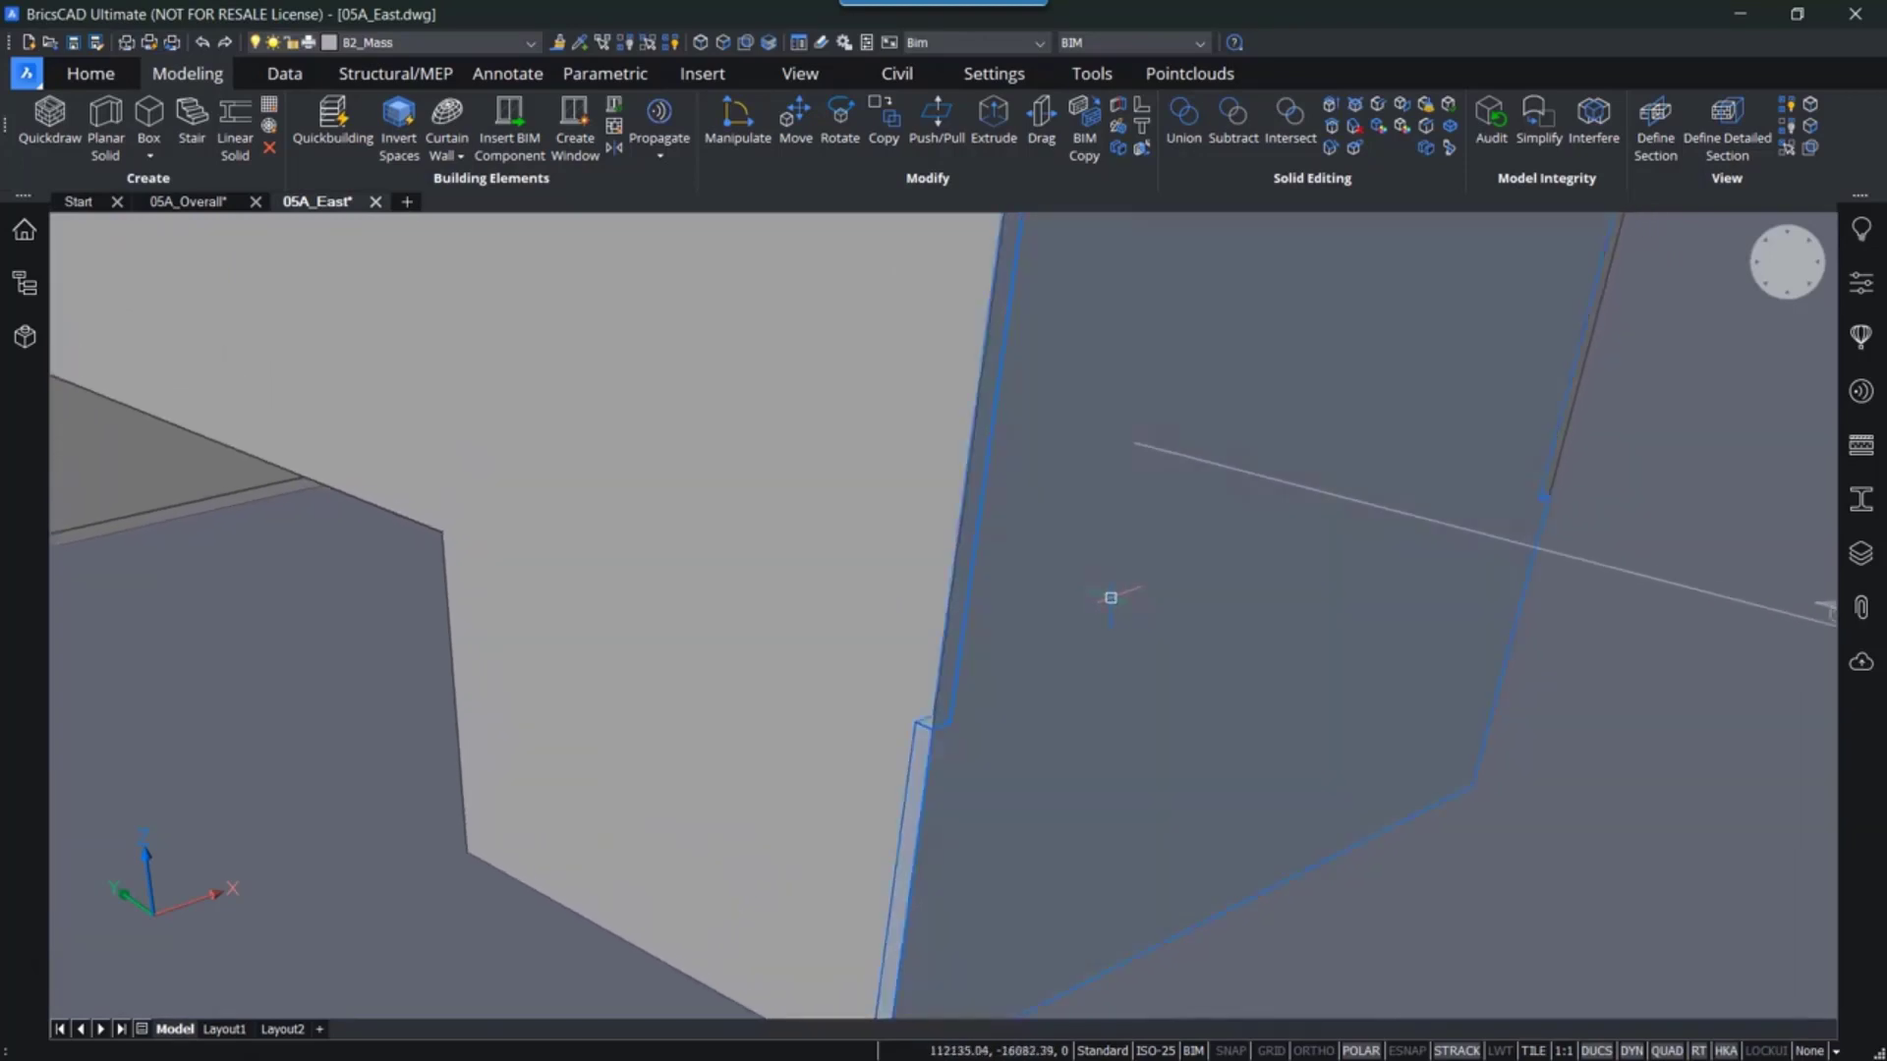
pyautogui.keyDown('shift'); pyautogui.moveTo(1188, 582); pyautogui.dragTo(1096, 617, button='middle'); pyautogui.keyUp('shift')
pyautogui.scroll(3, 1112, 645)
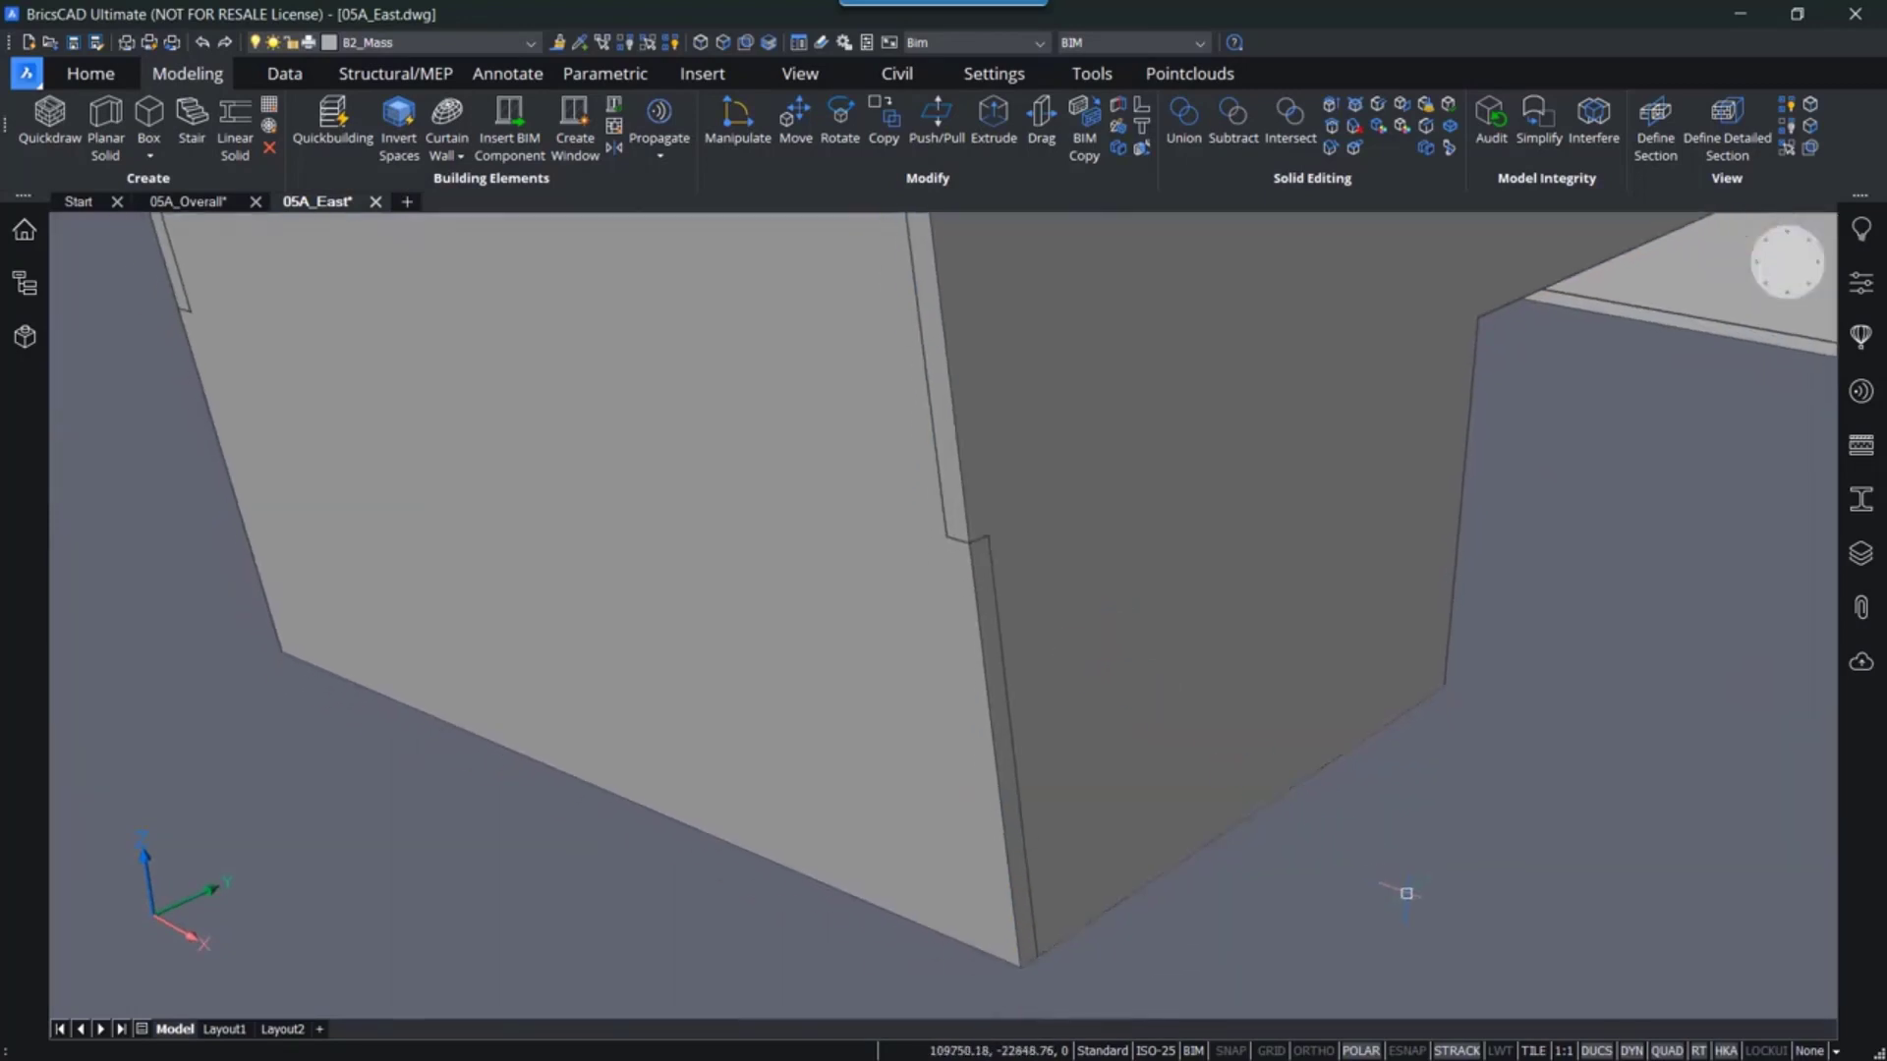
pyautogui.click(1379, 881)
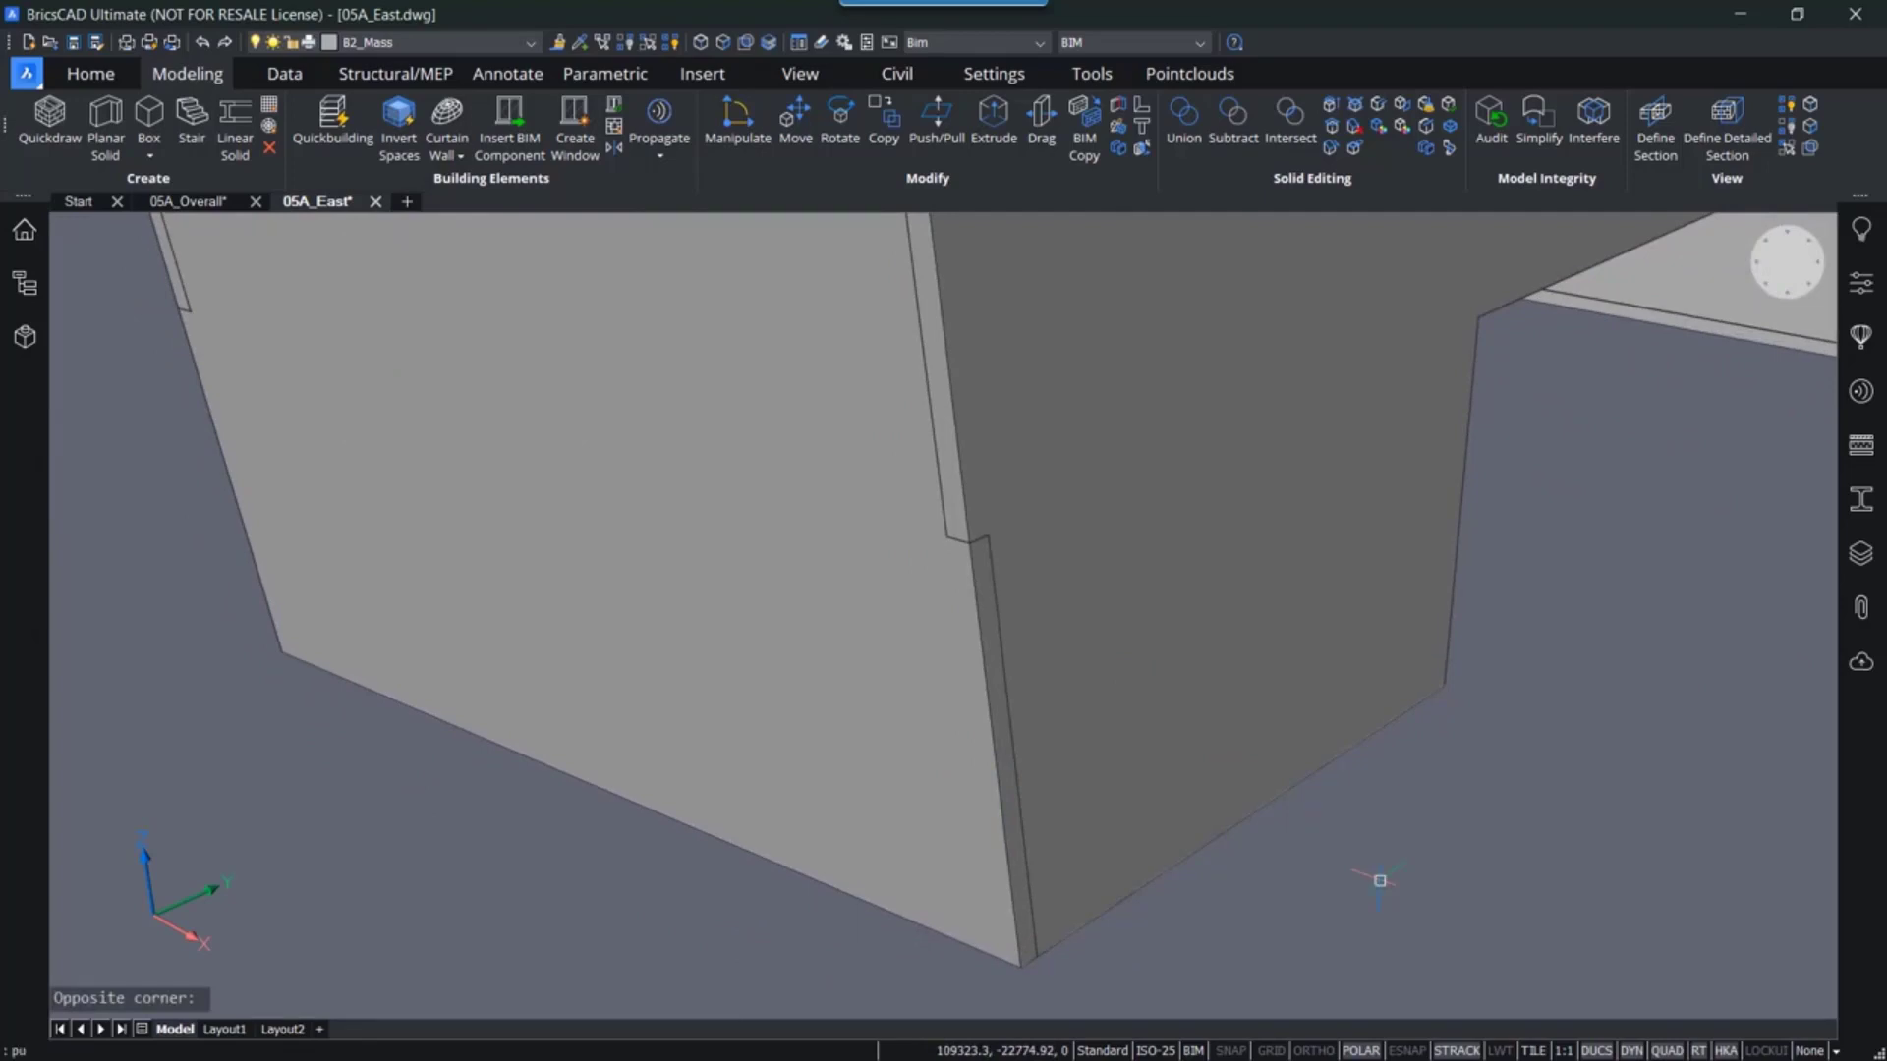
pyautogui.write('p')
pyautogui.press('Down')
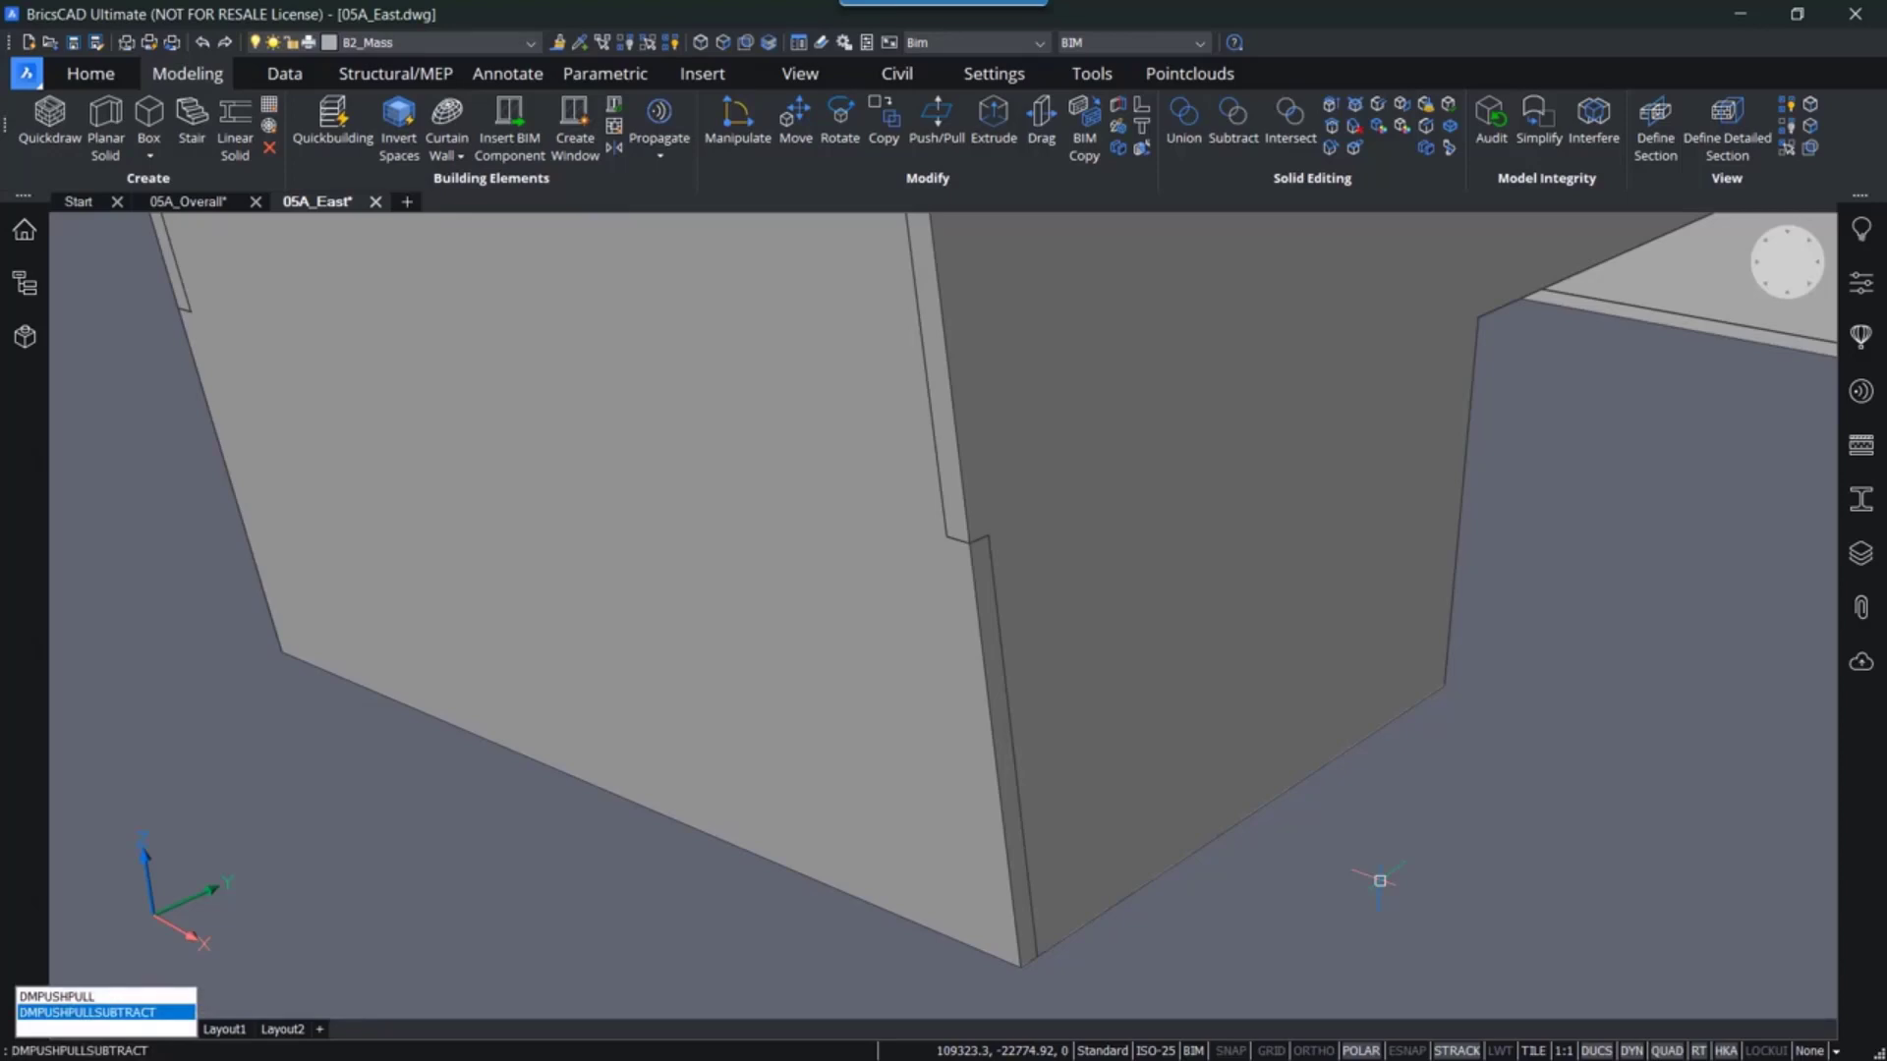
pyautogui.press('Return')
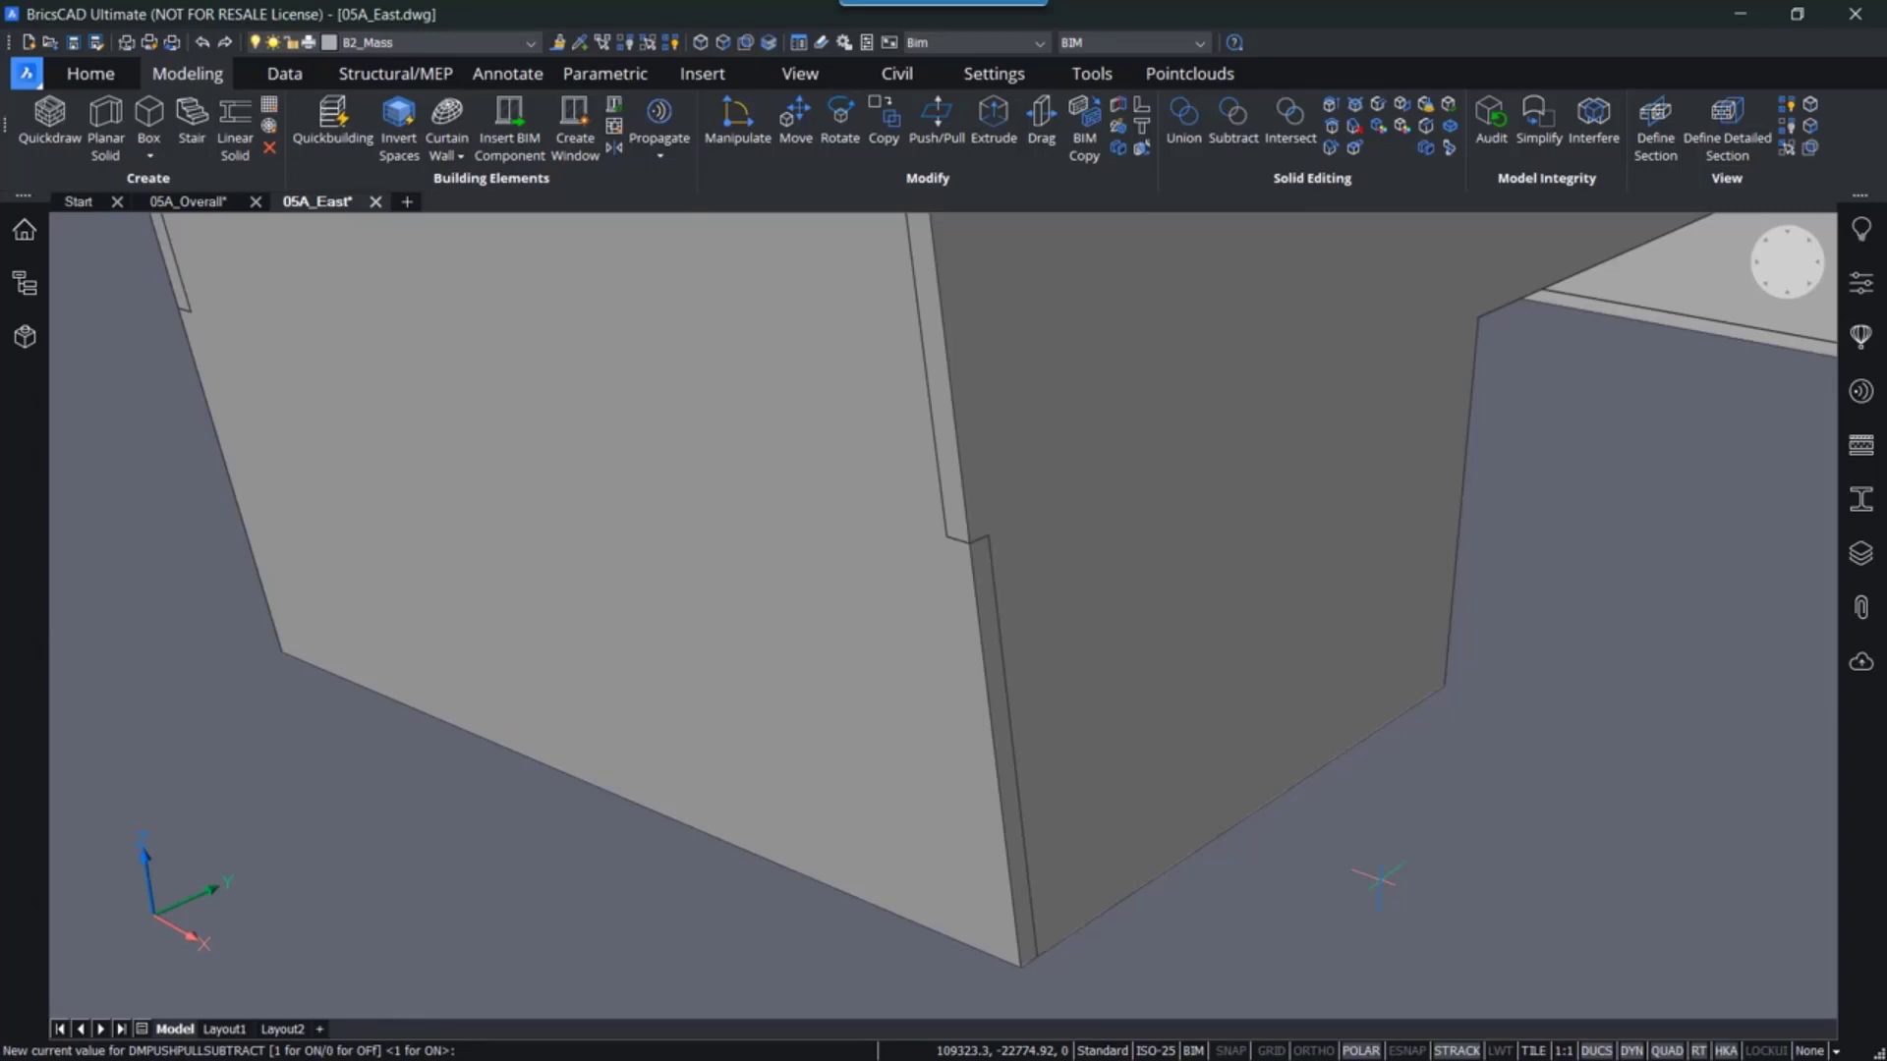
pyautogui.press('Return')
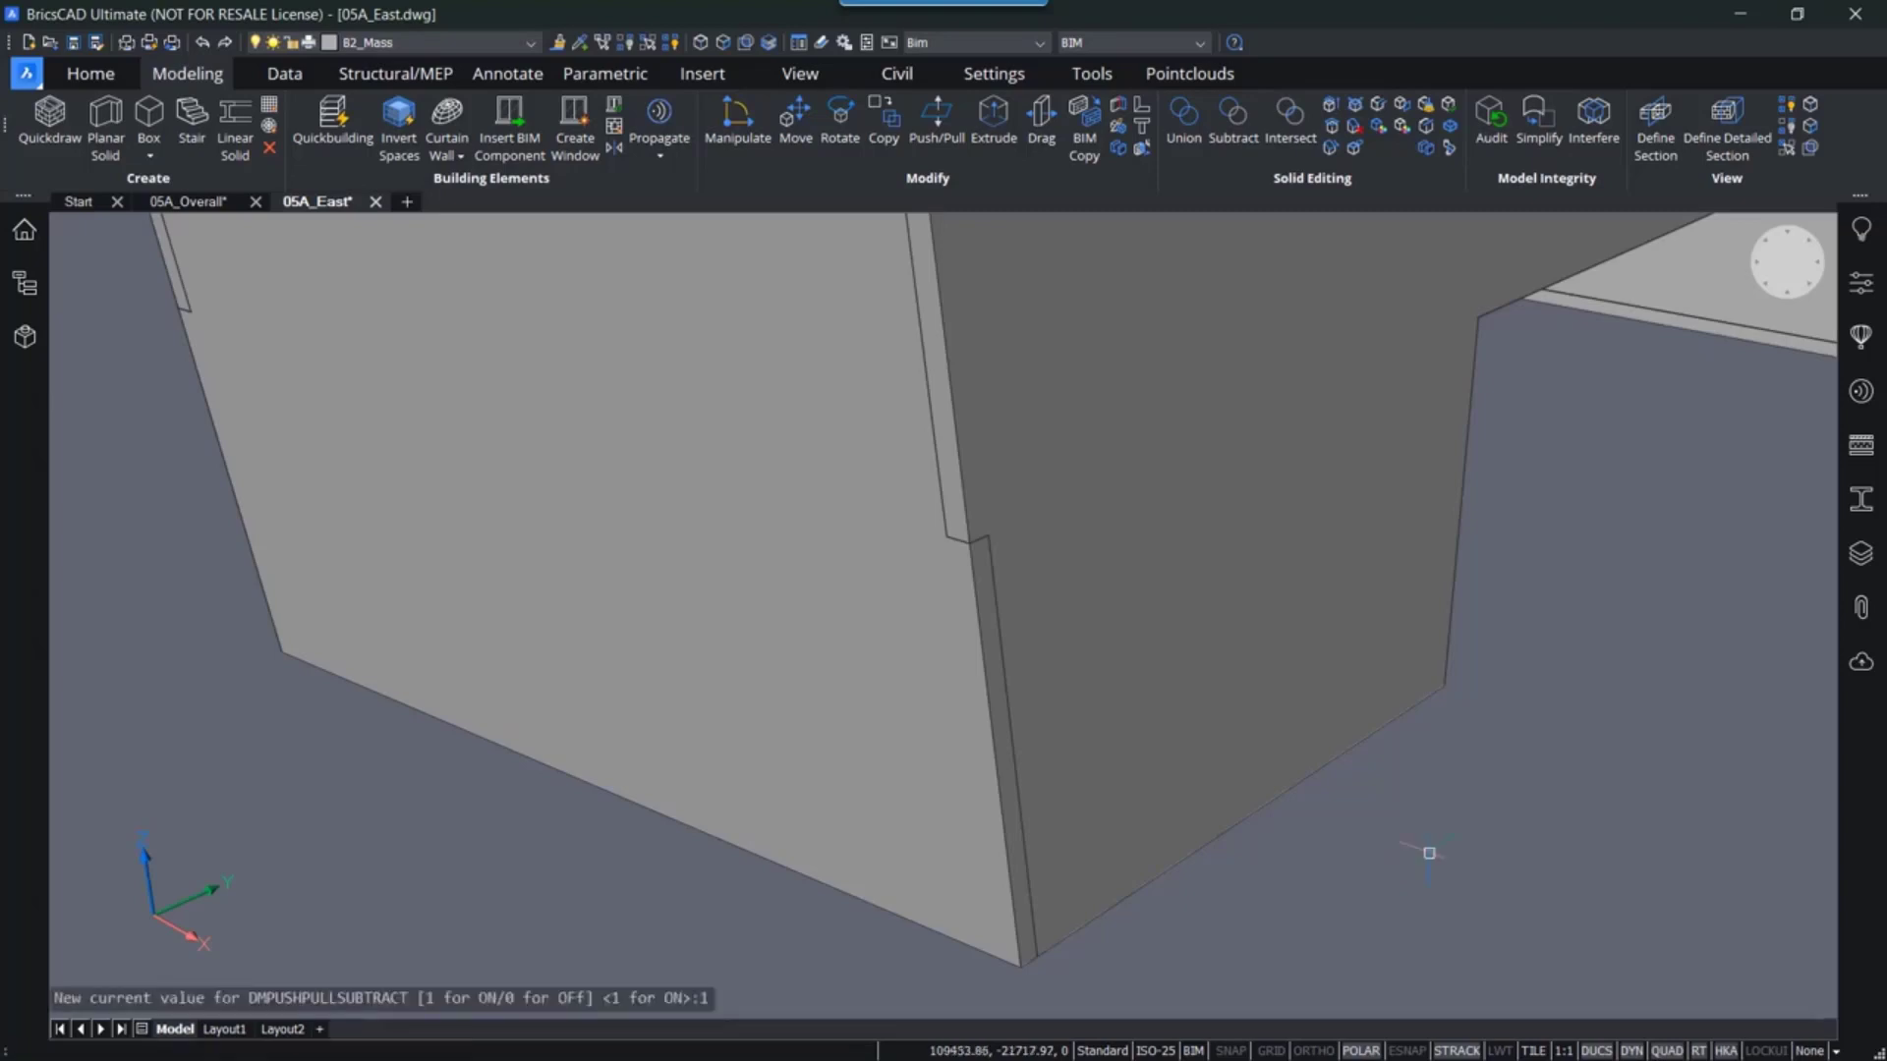
# - Zoom to the narrow gap between wall parts and turn on face-priority selection
pyautogui.scroll(5, 1124, 636)
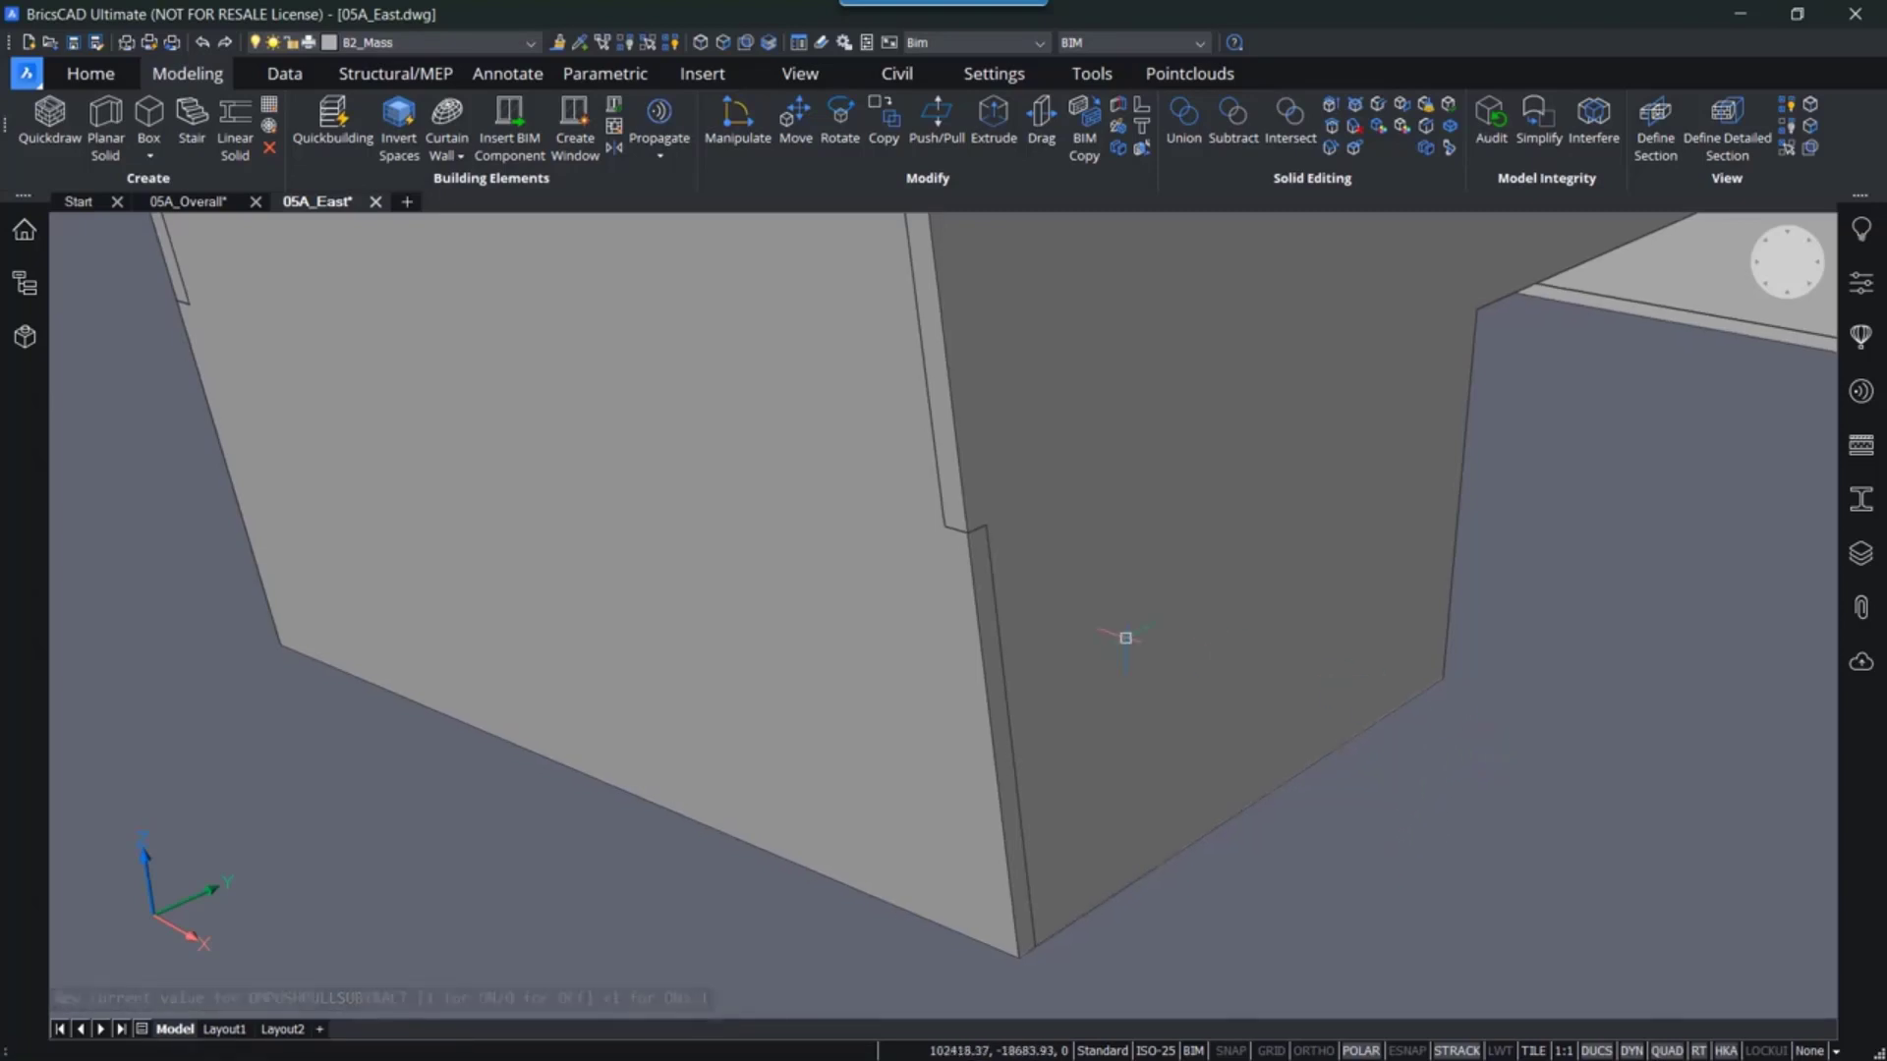
pyautogui.keyDown('shift'); pyautogui.moveTo(1061, 568); pyautogui.dragTo(1006, 581, button='middle'); pyautogui.keyUp('shift')
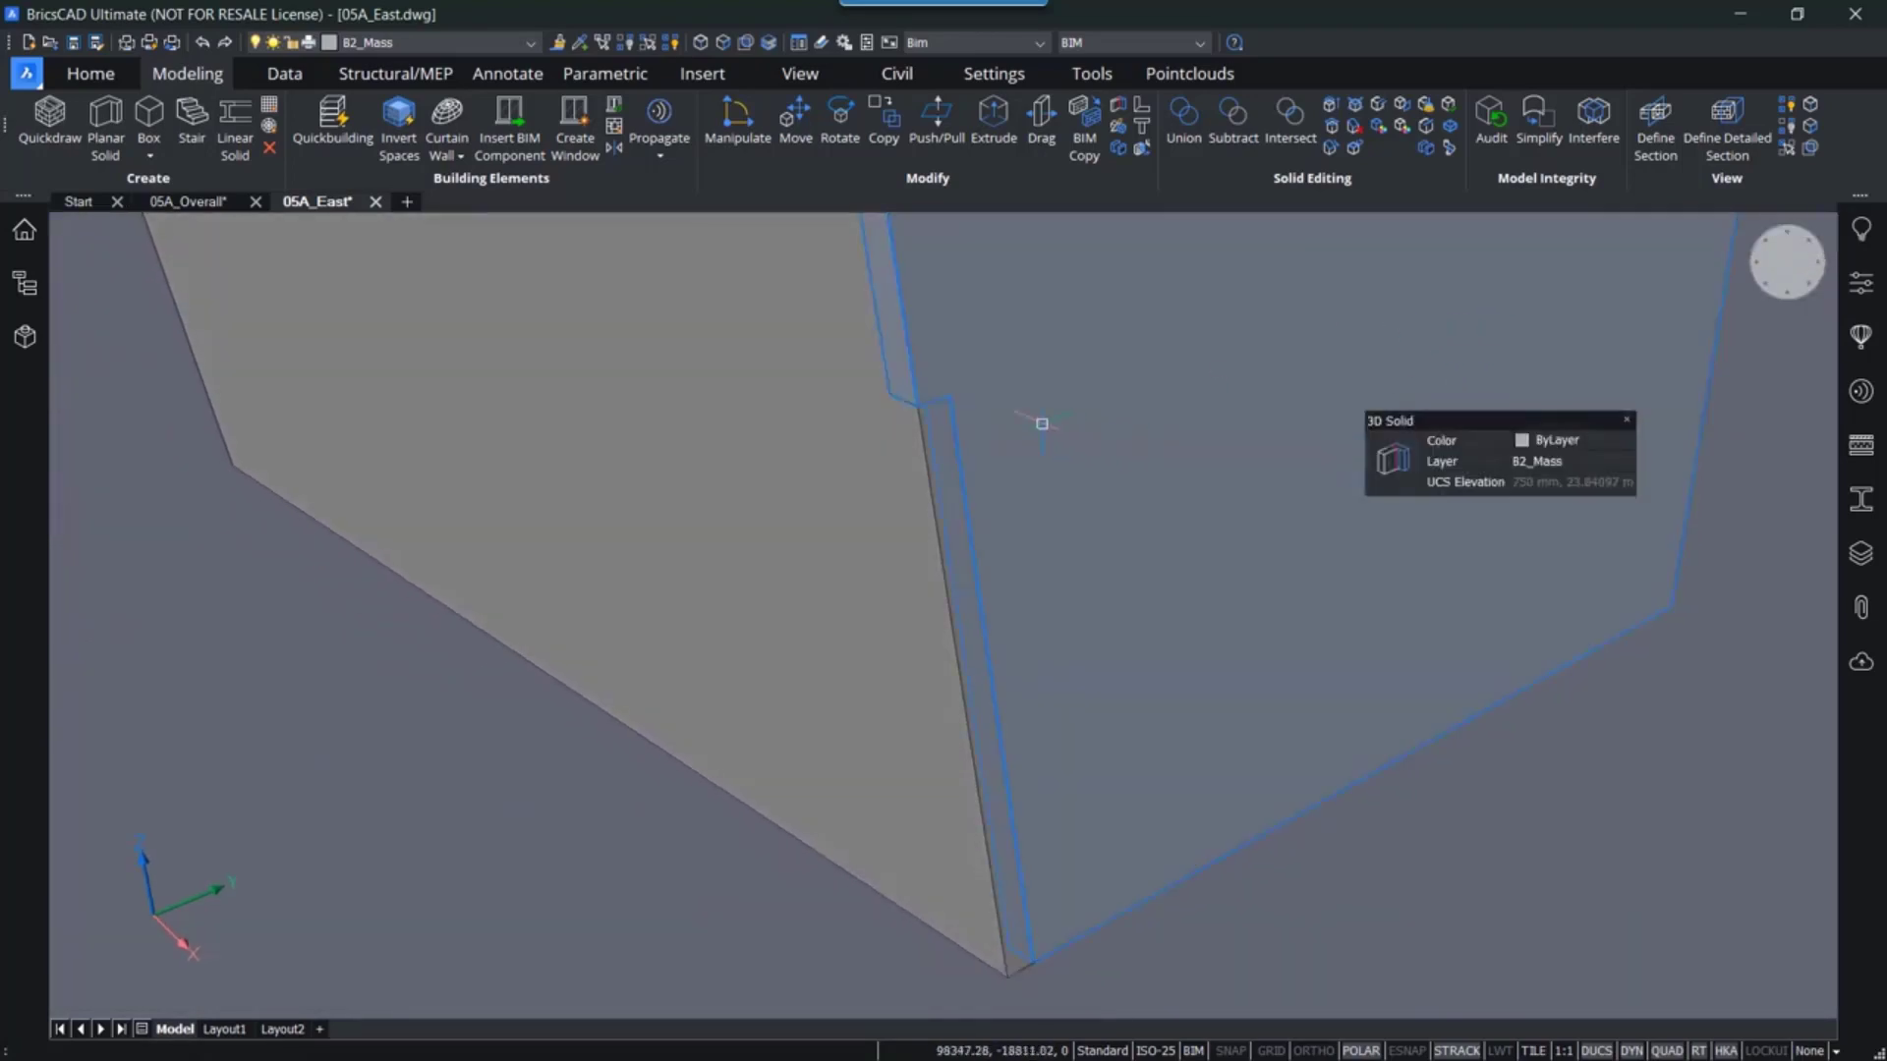
pyautogui.scroll(2, 995, 413)
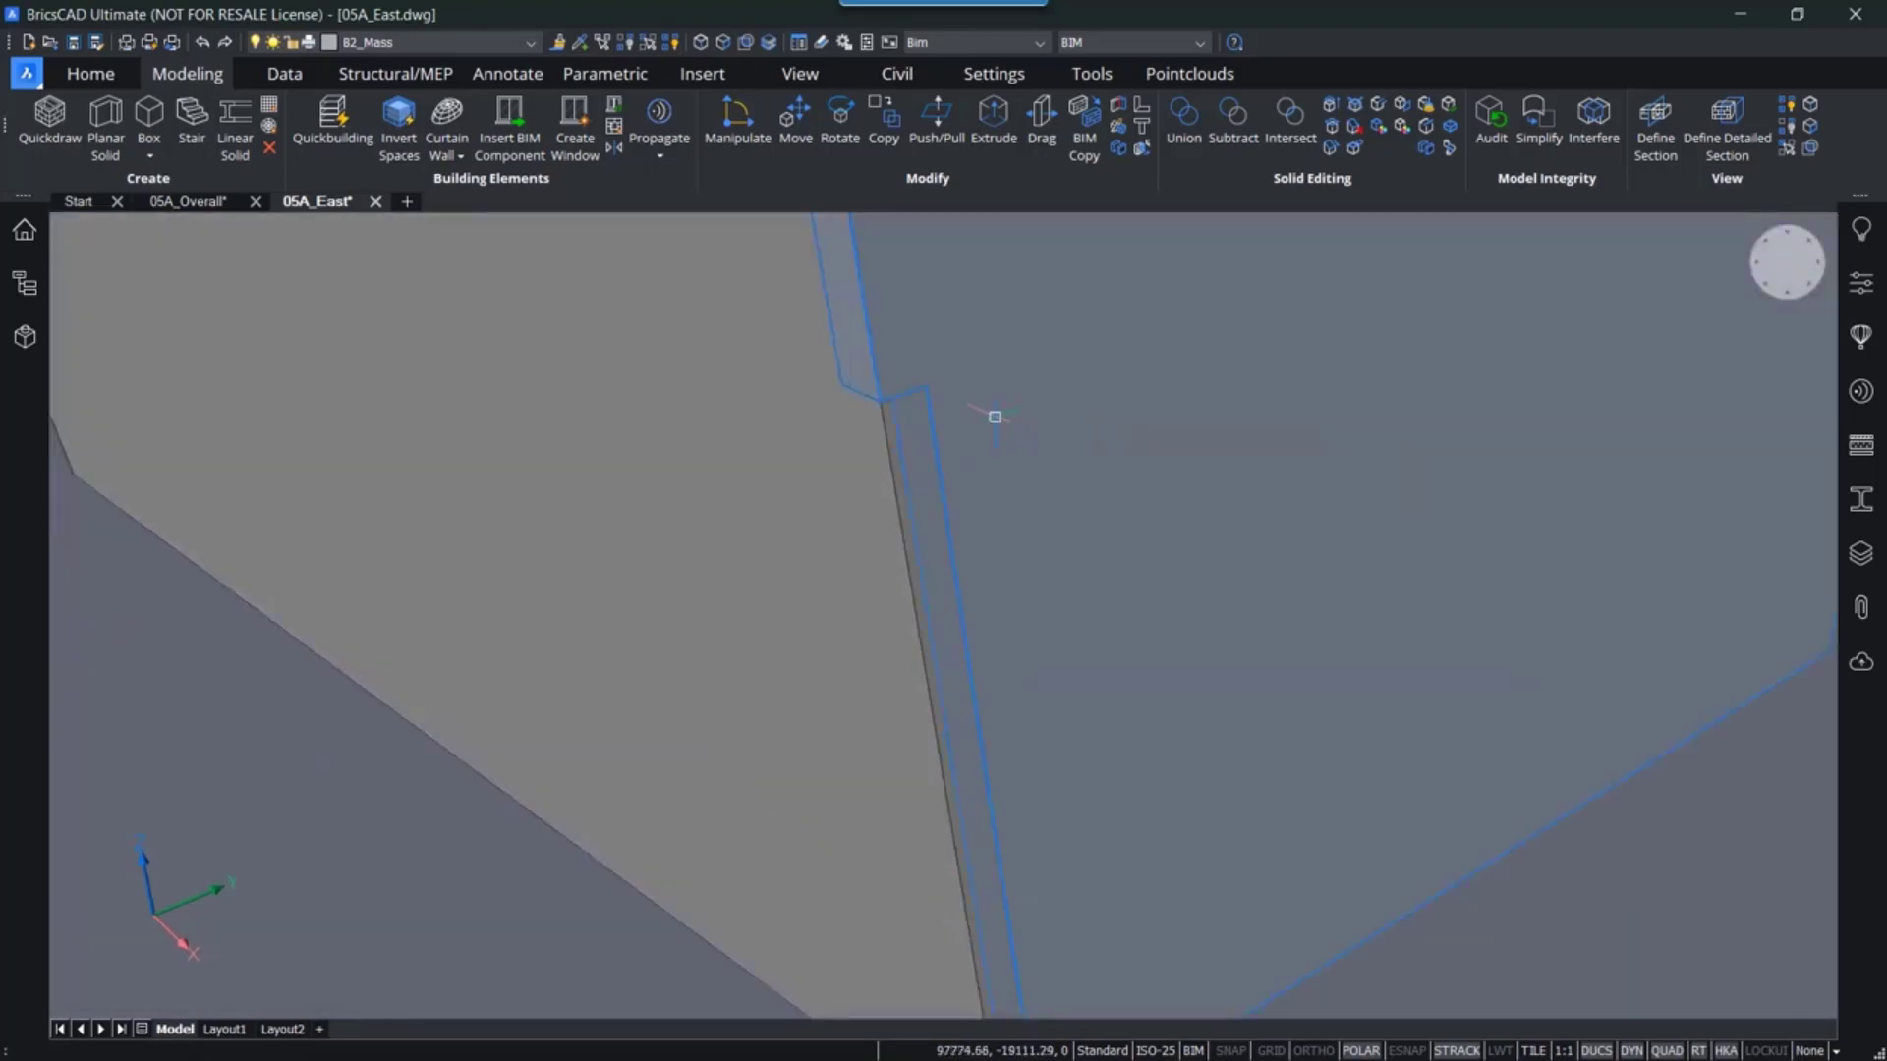
pyautogui.click(723, 43)
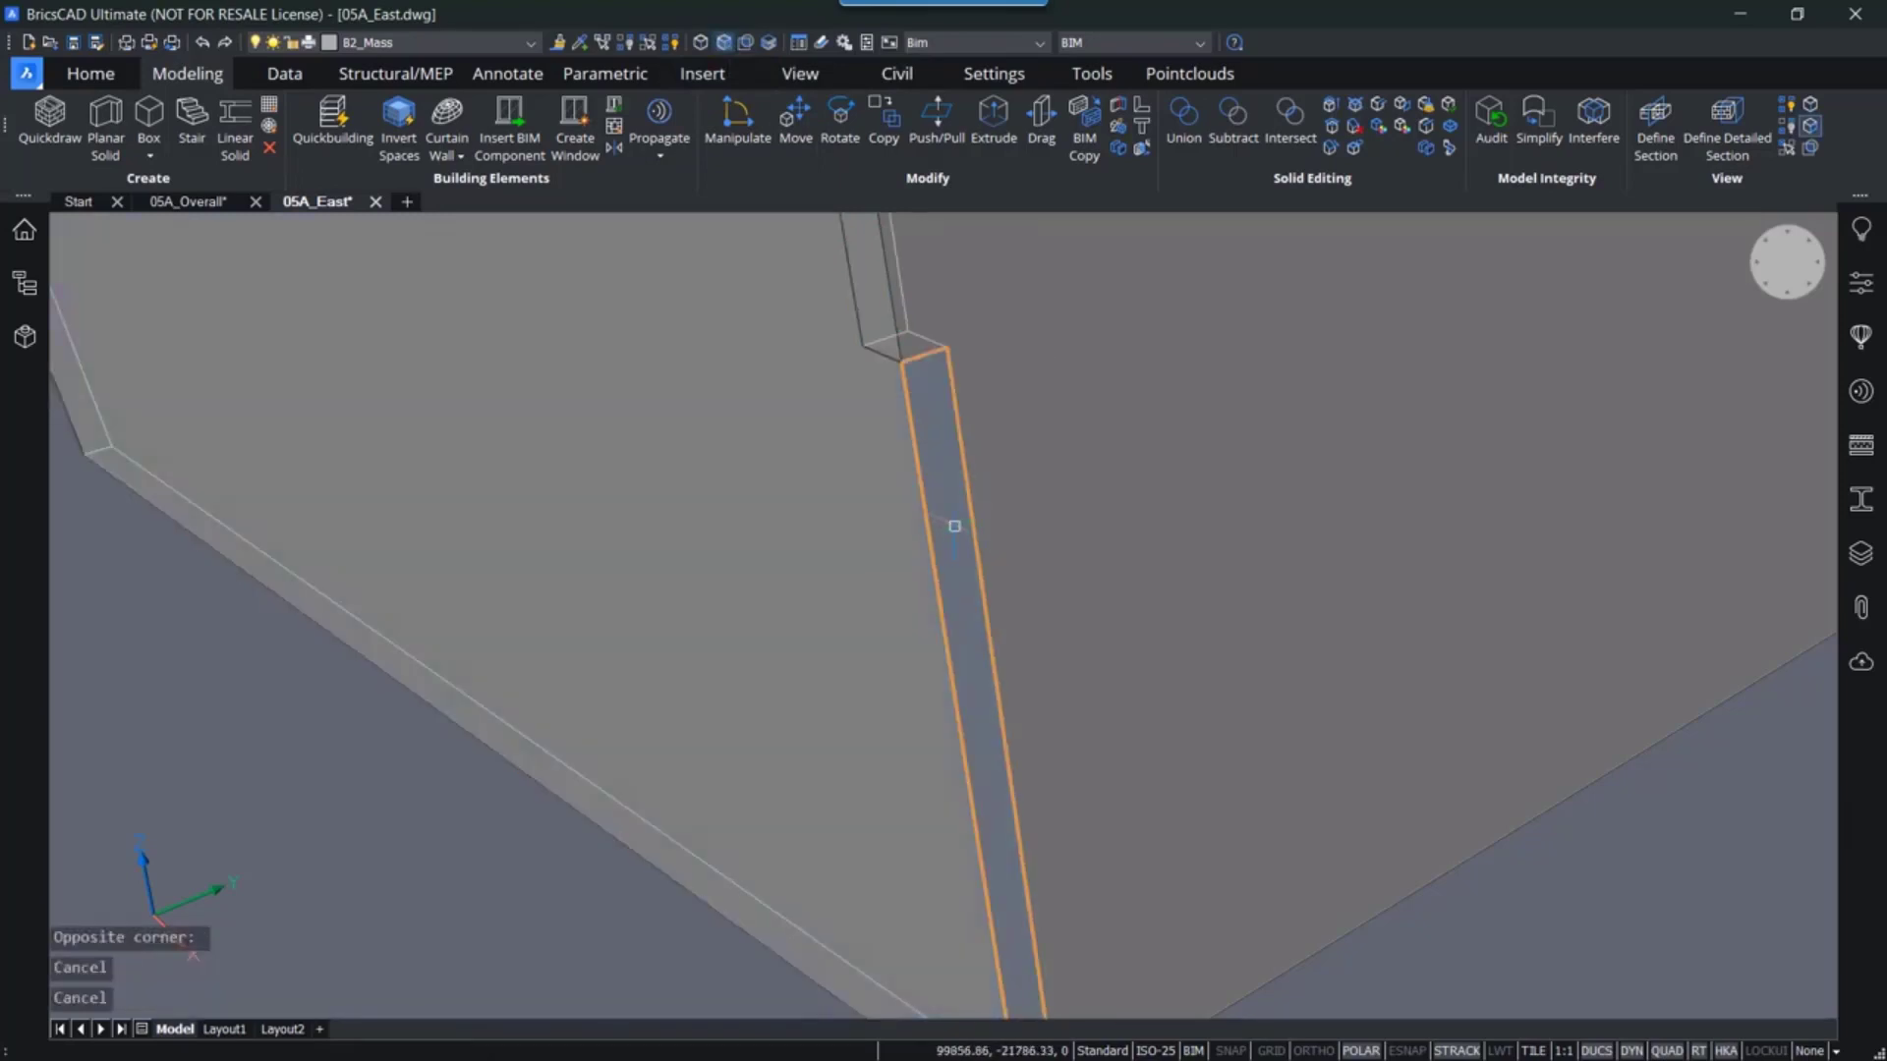
# - Try to push/pull the narrow gap face, cancelling the command and undoing the move
pyautogui.moveTo(955, 525)
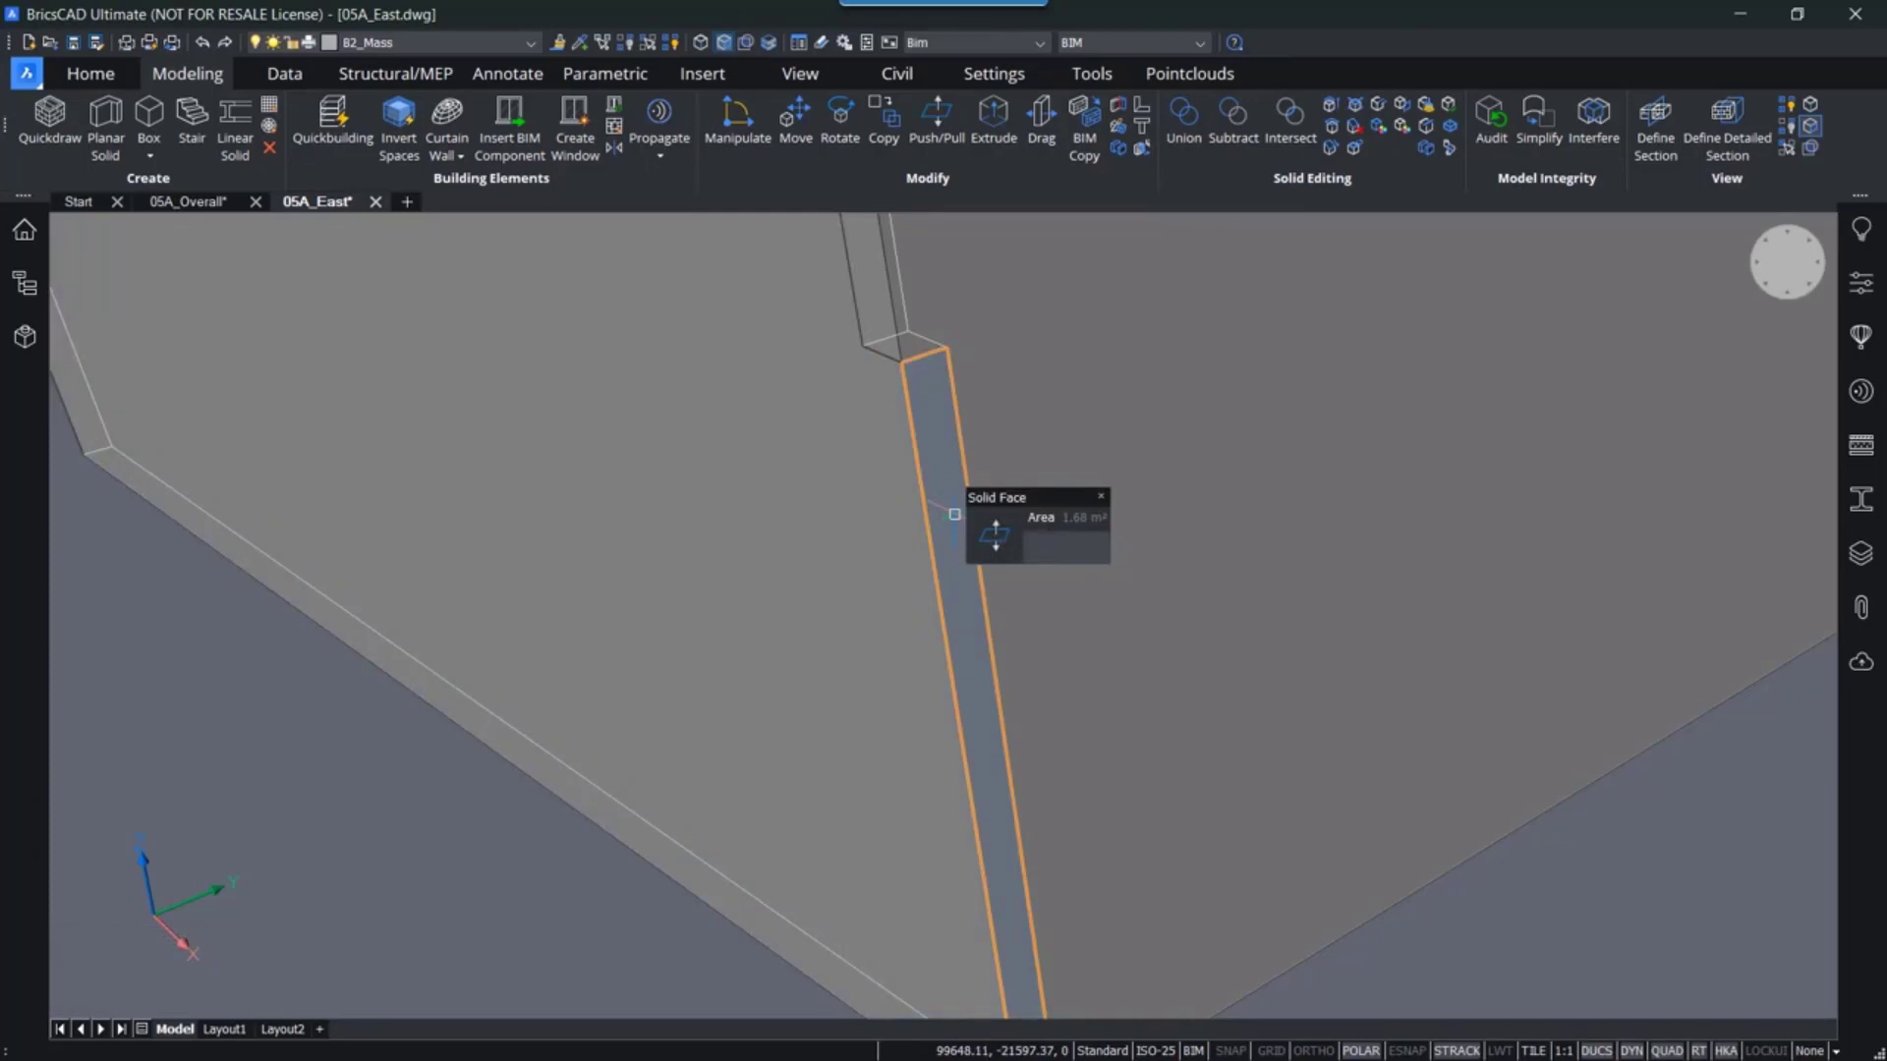
pyautogui.press('Tab')
pyautogui.press('Tab')
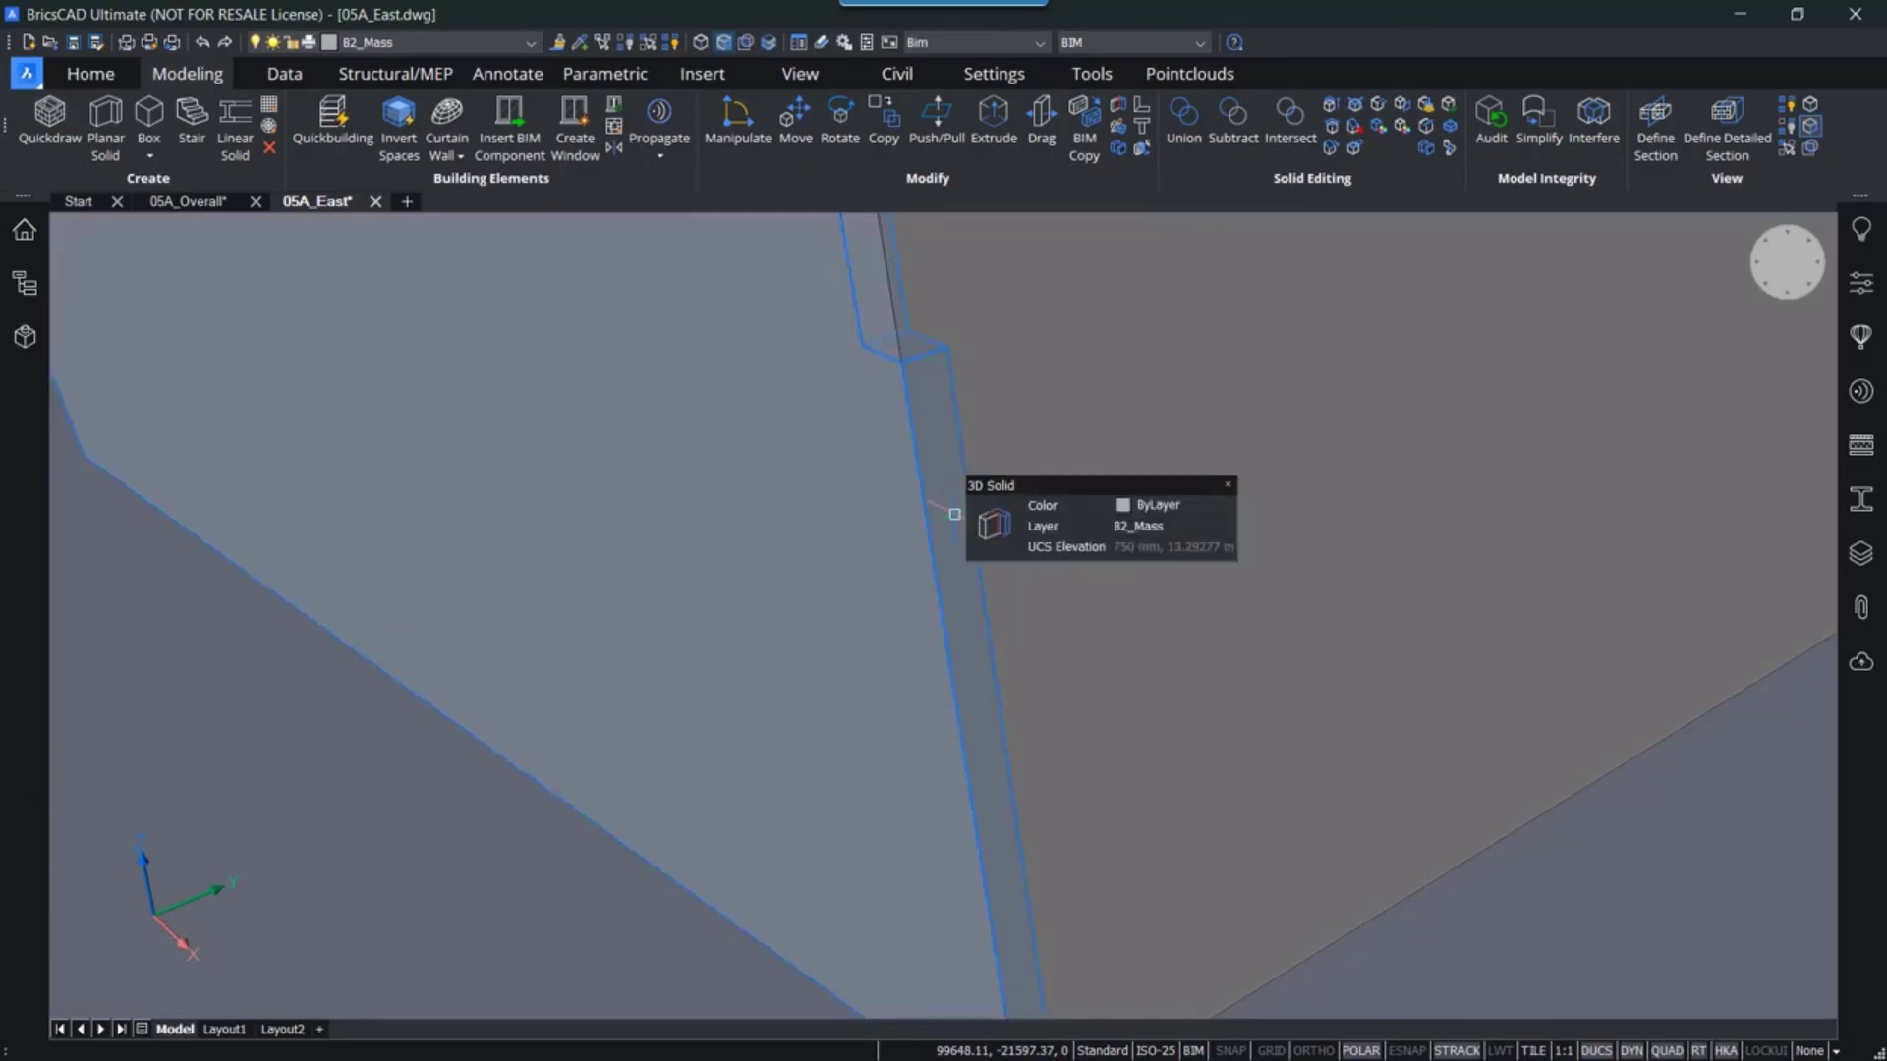
pyautogui.press('Tab')
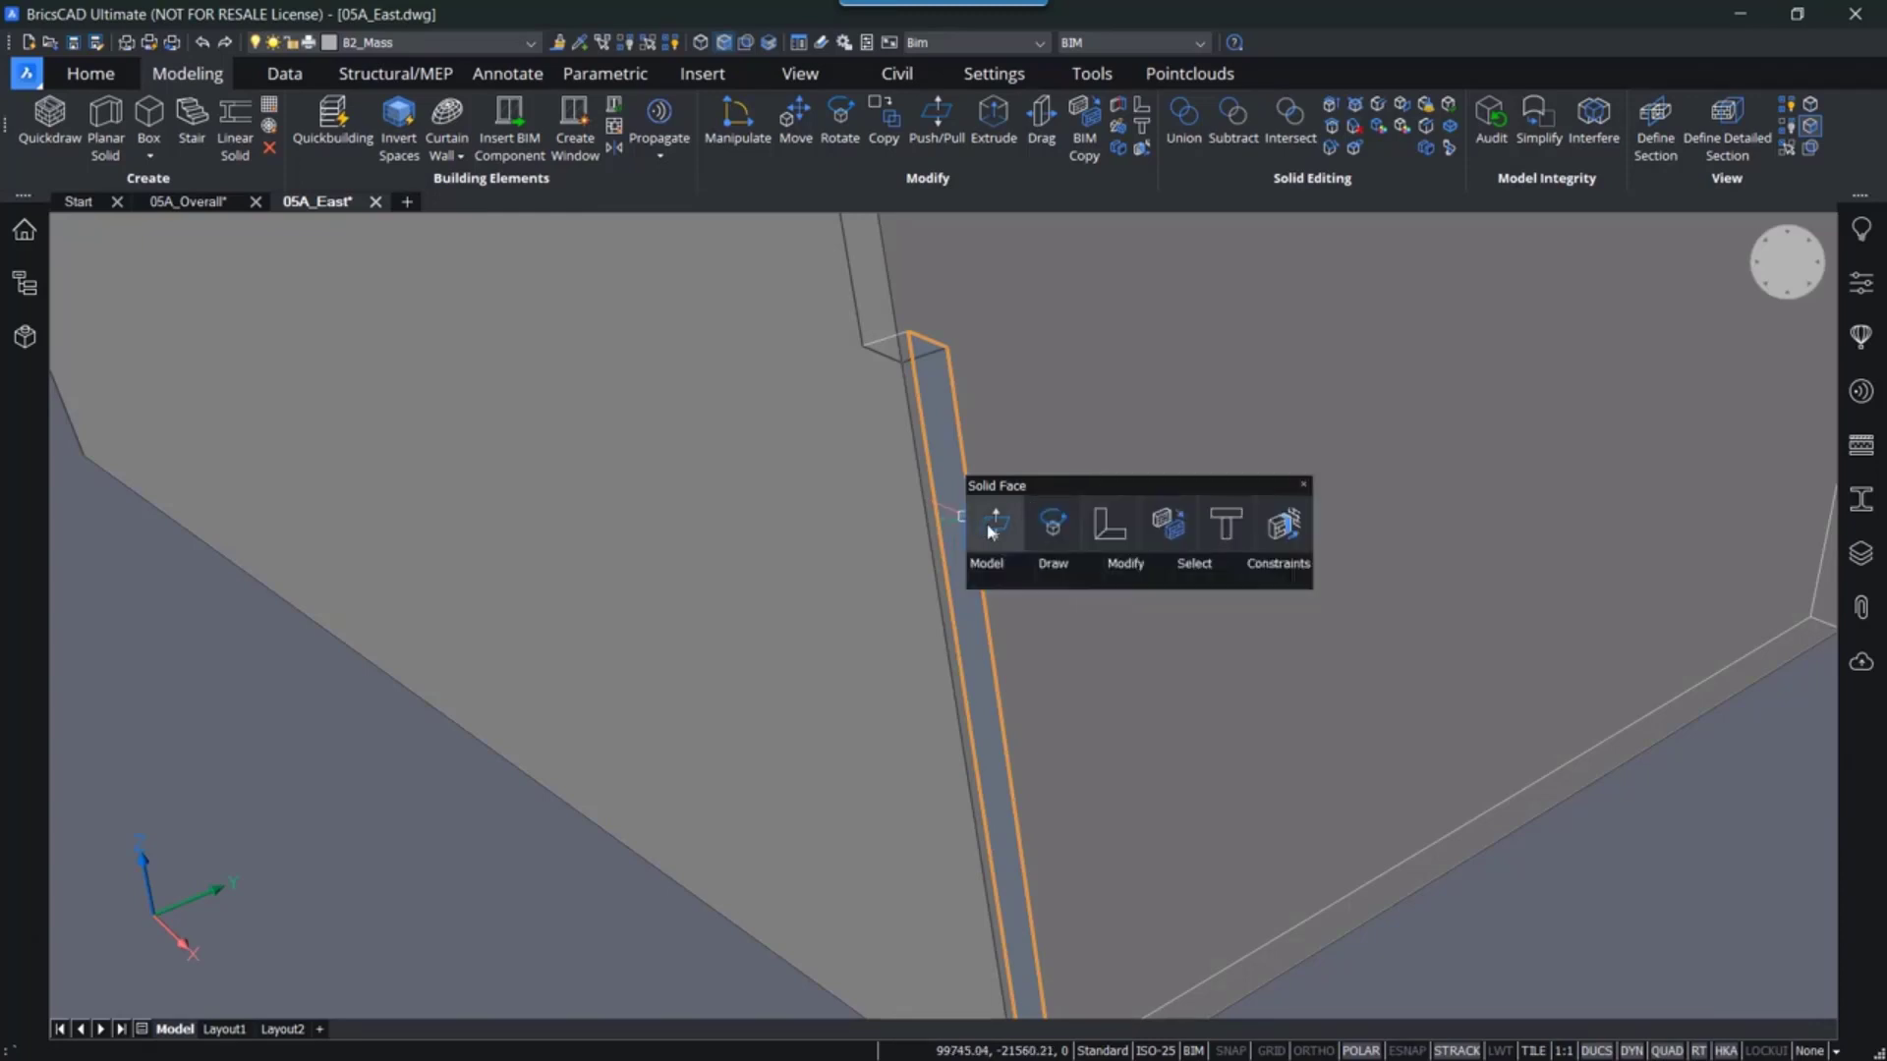
pyautogui.click(984, 528)
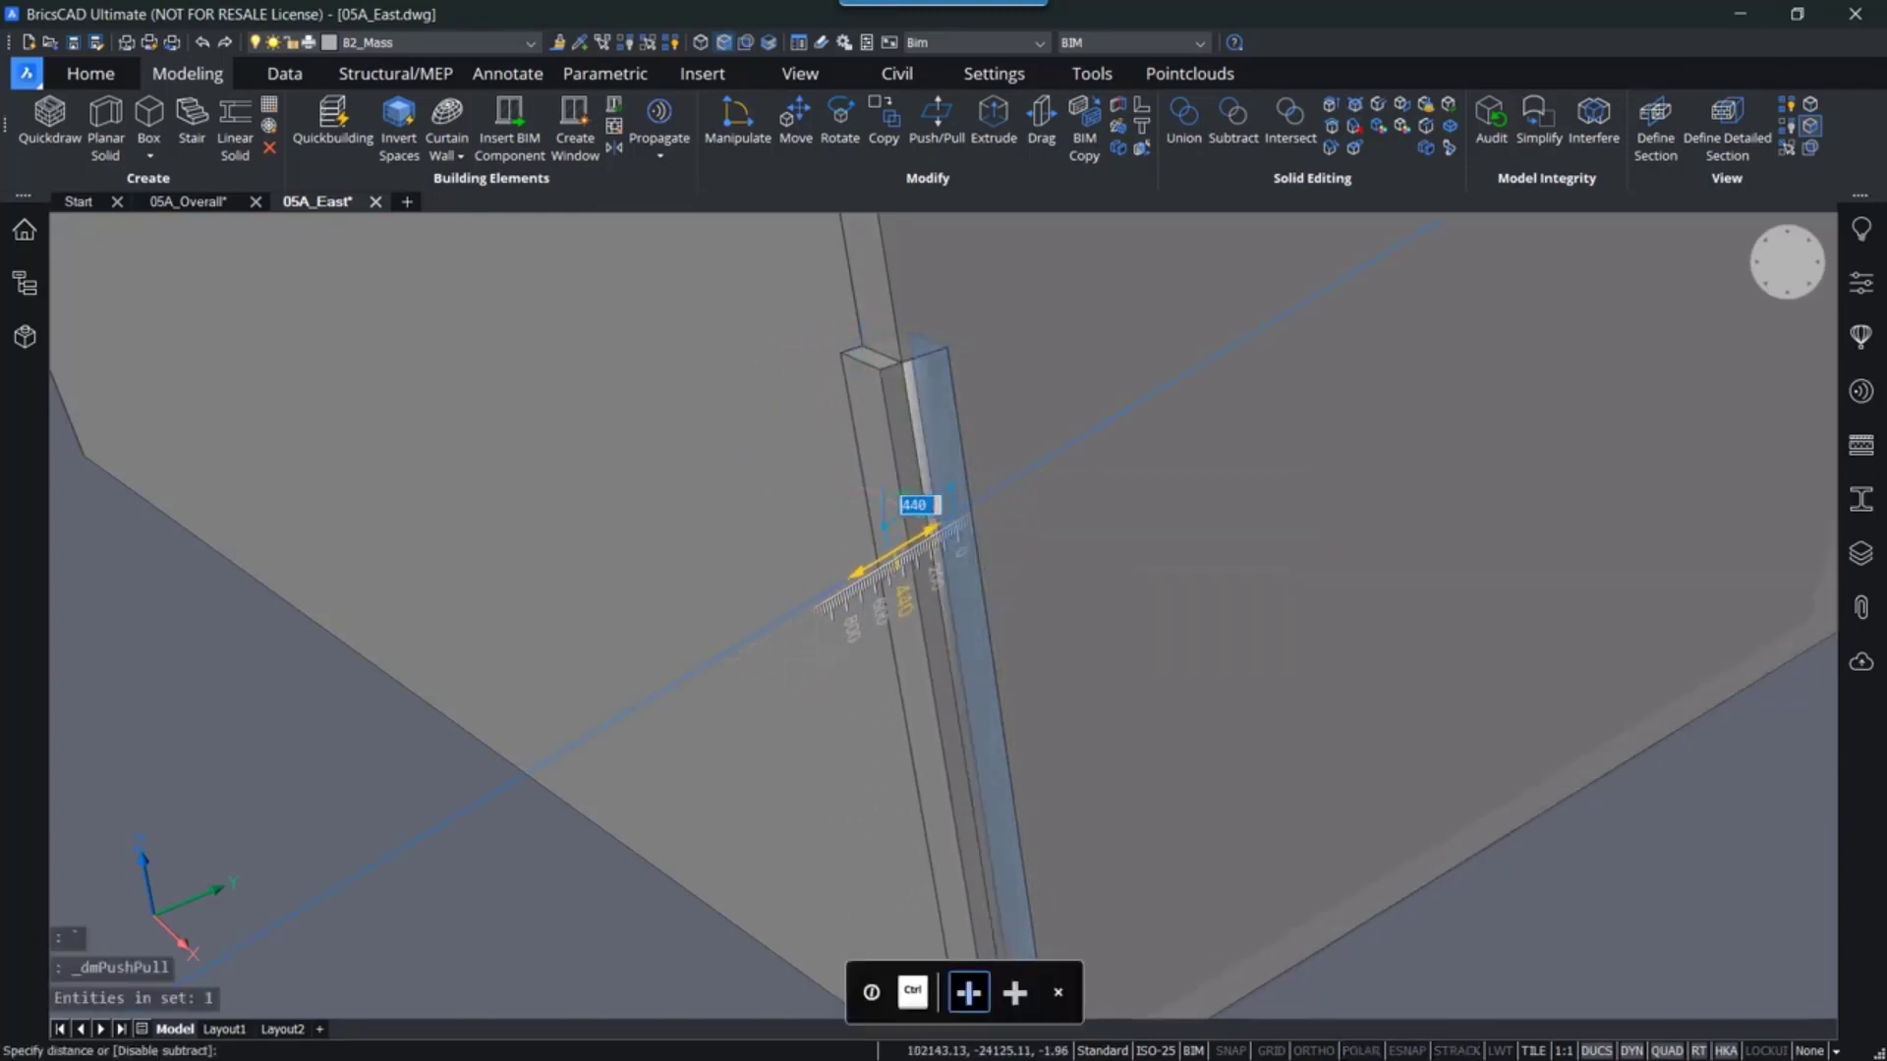
pyautogui.click(1424, 1050)
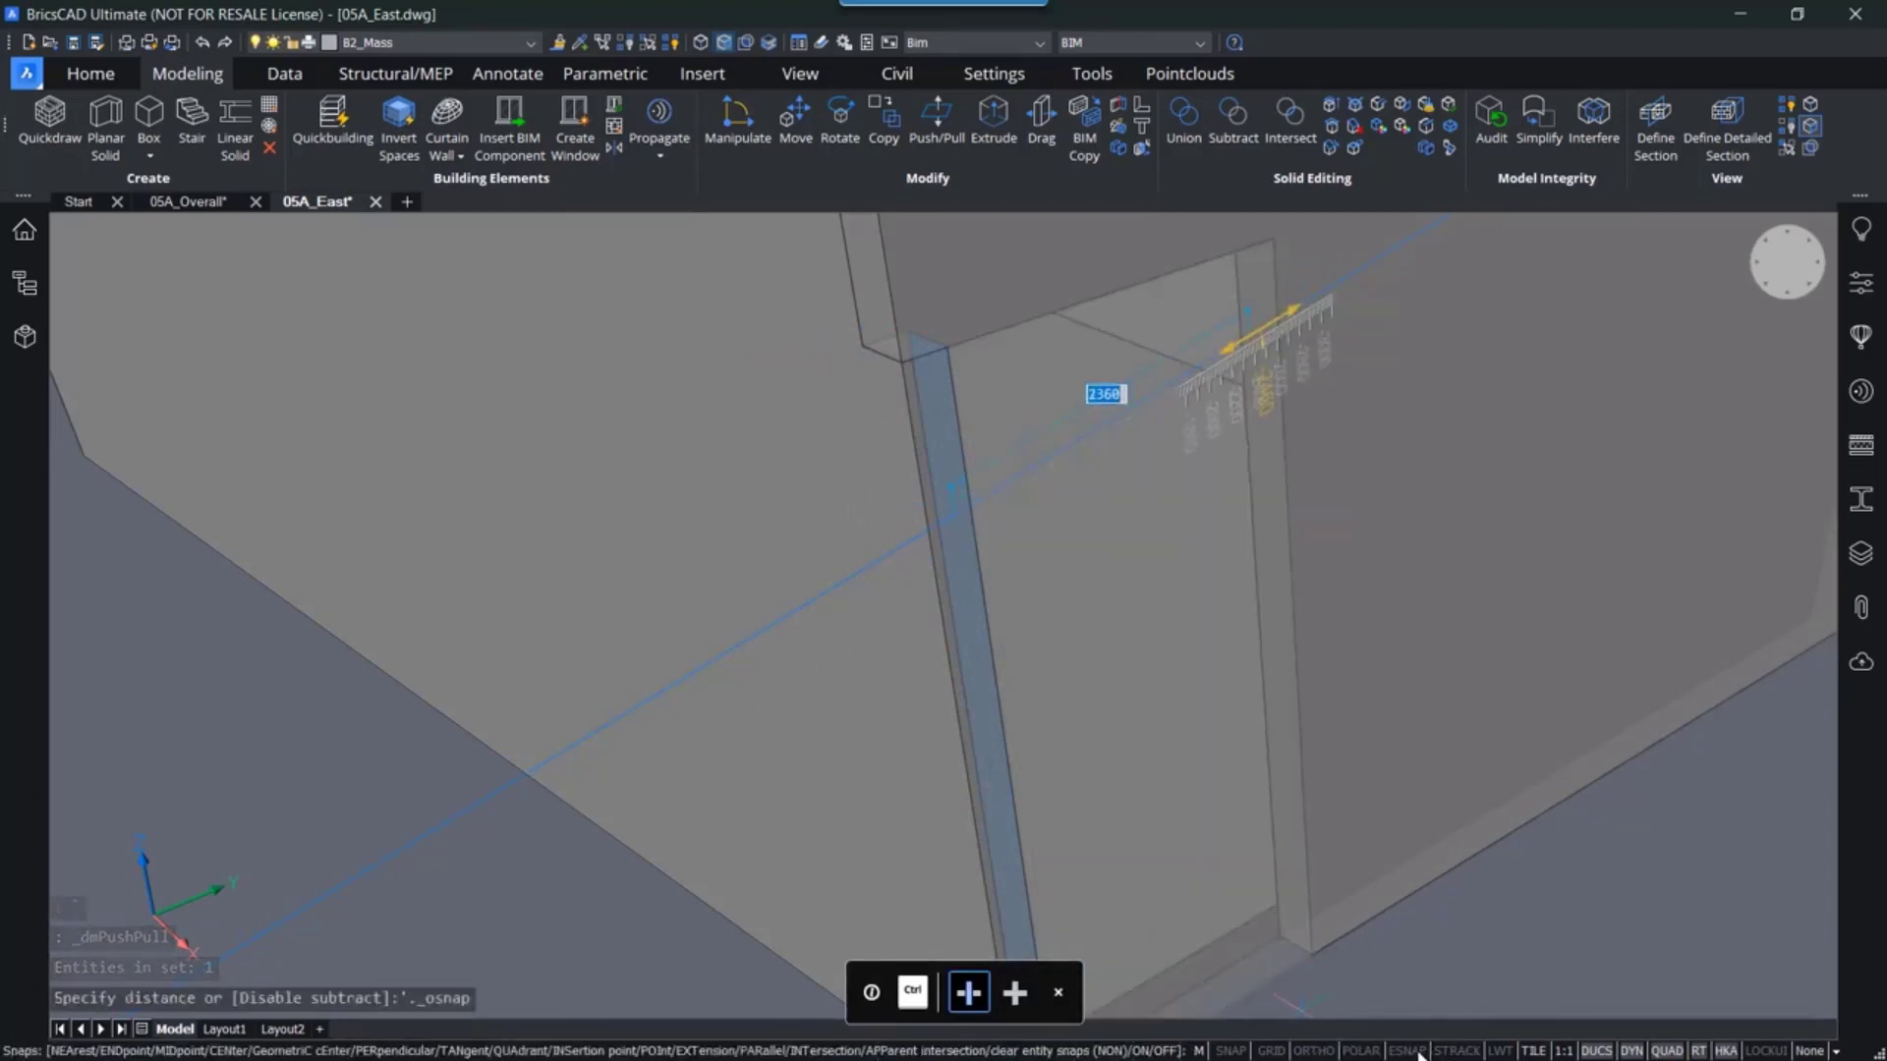
pyautogui.press('Escape')
pyautogui.press('Escape')
pyautogui.hotkey('ctrl', 'z')
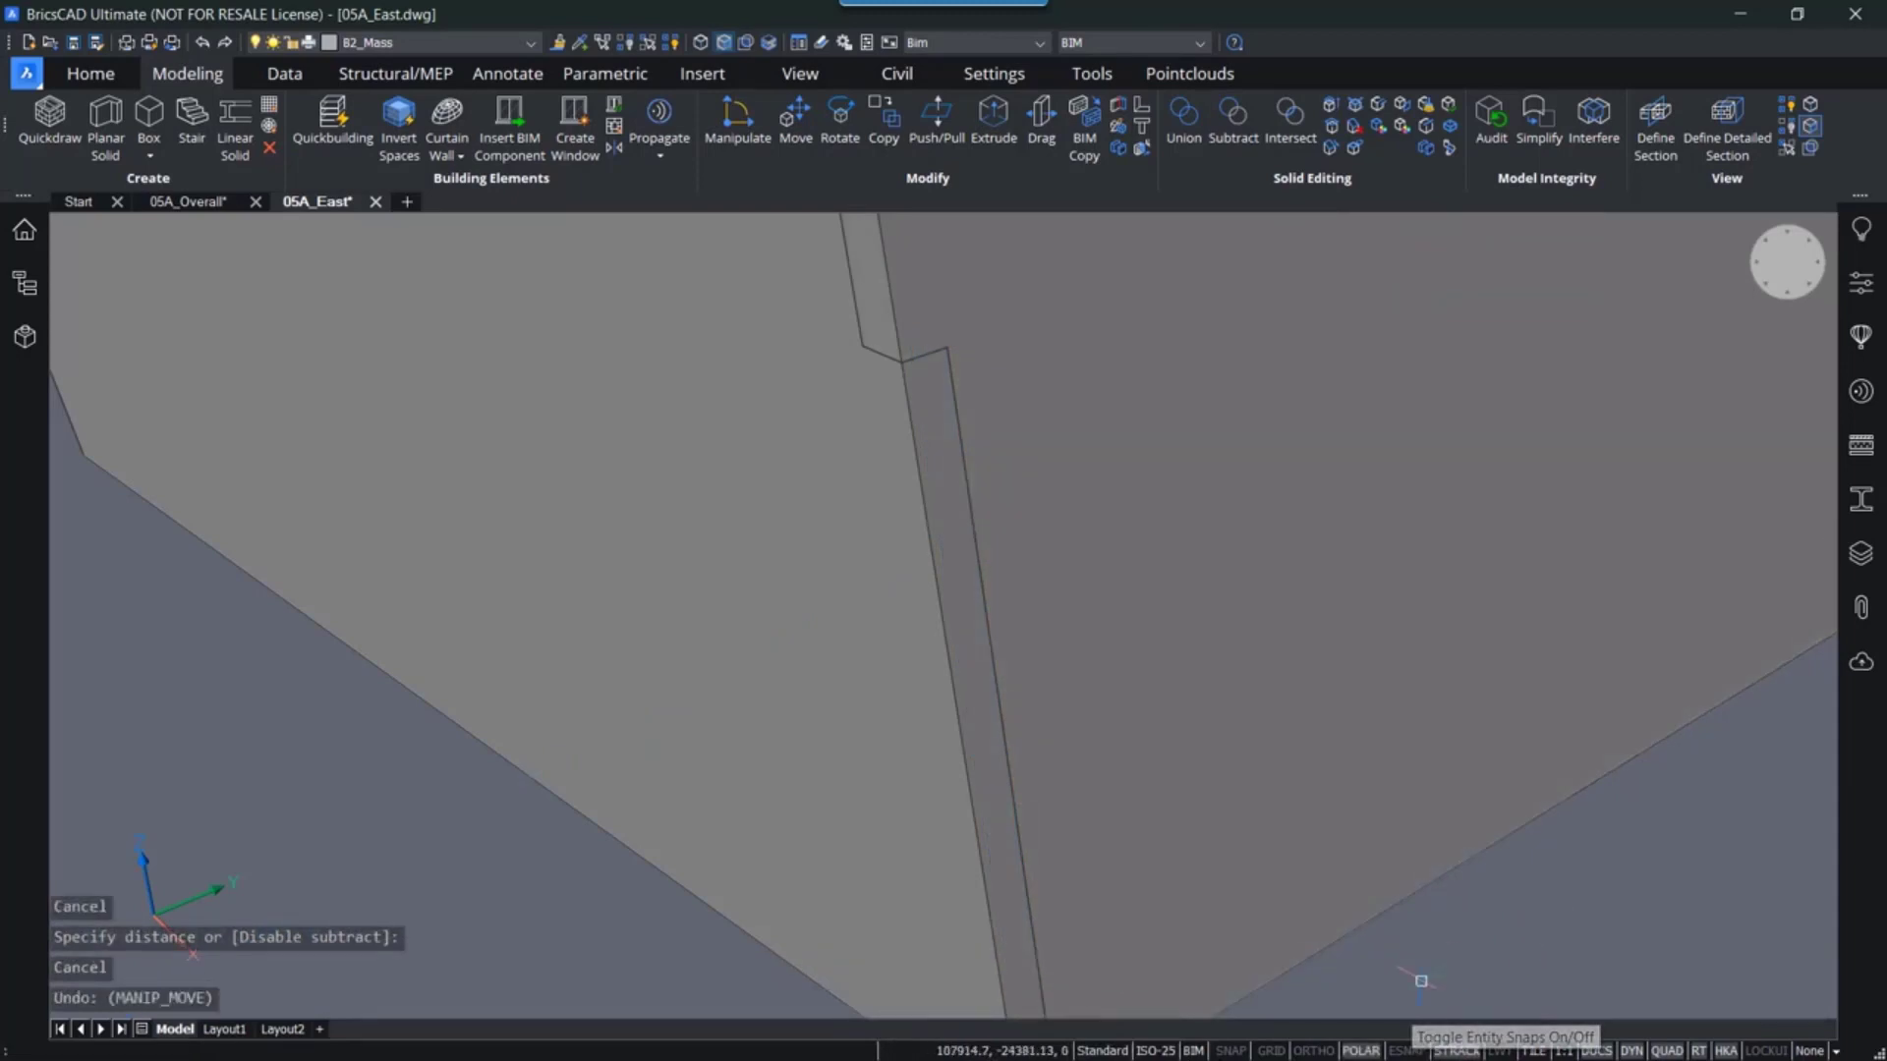
# - Configure the running entity snaps to Endpoint and Midpoint in the settings
pyautogui.click(1402, 1054)
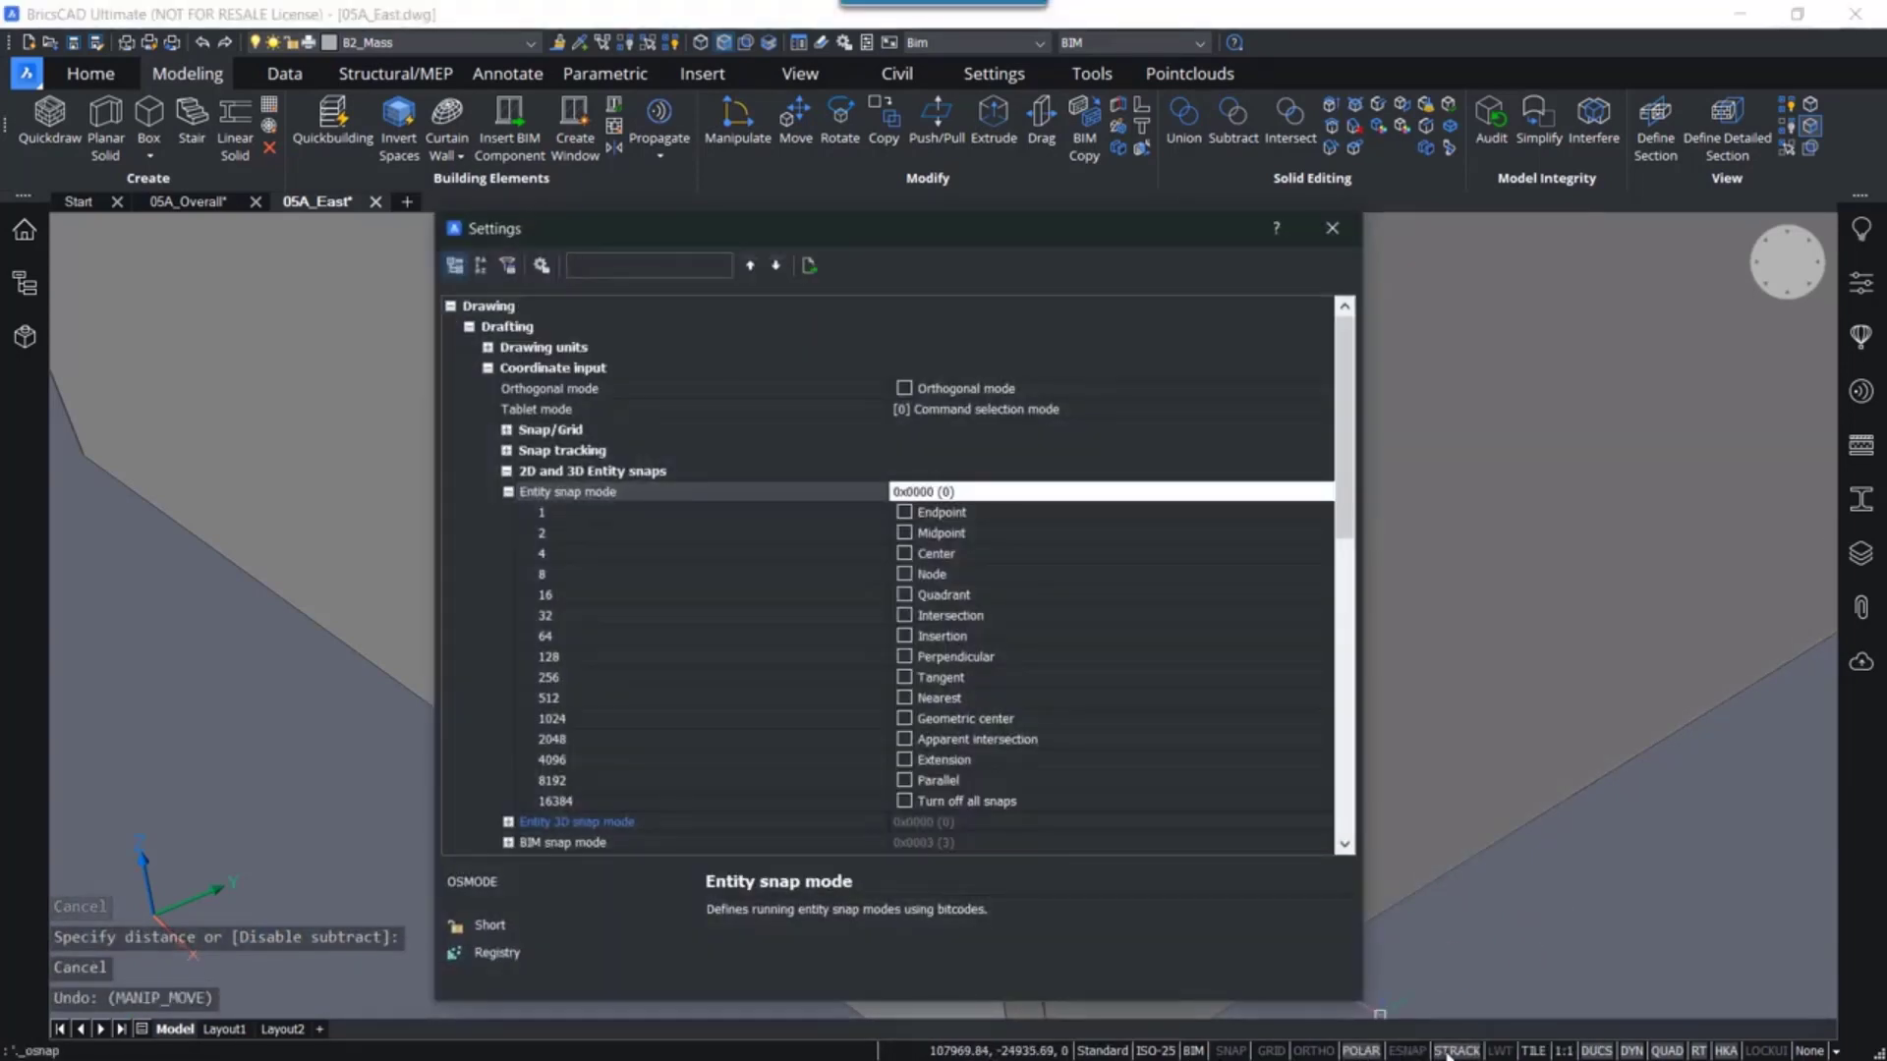
pyautogui.click(905, 511)
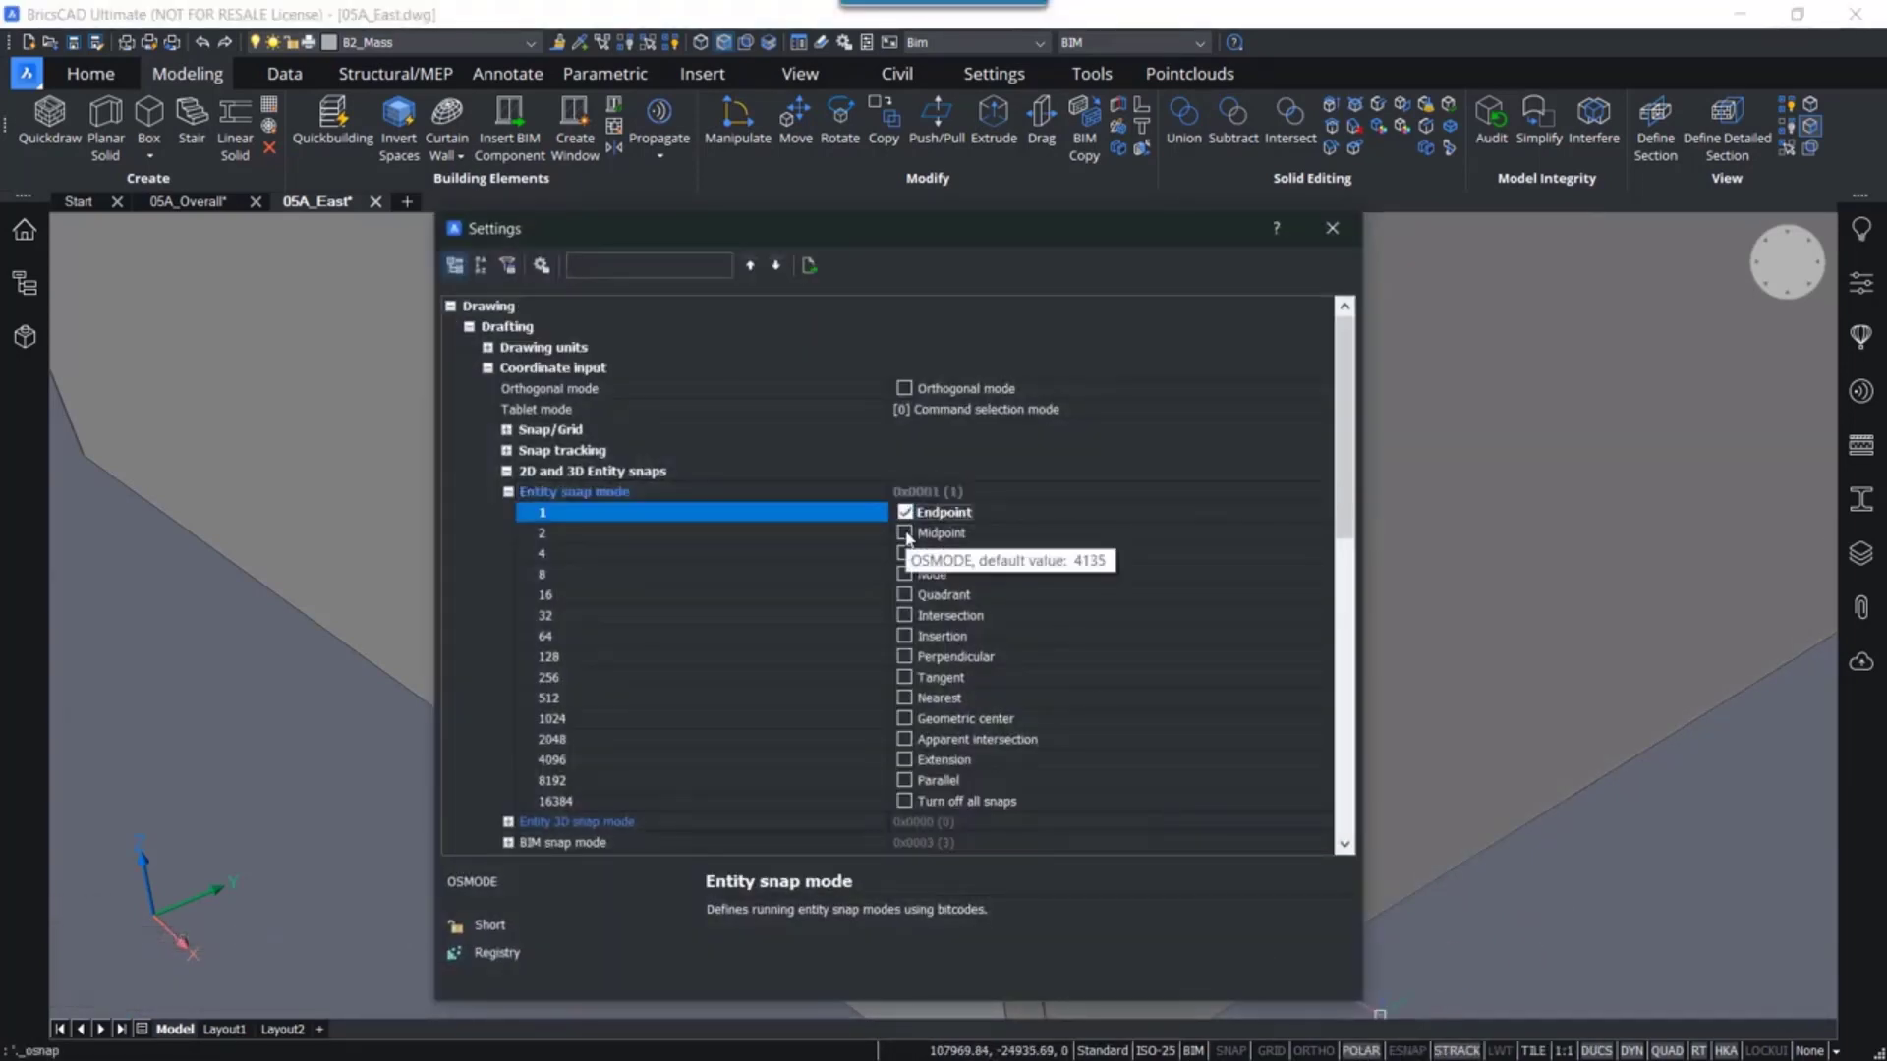
pyautogui.click(905, 533)
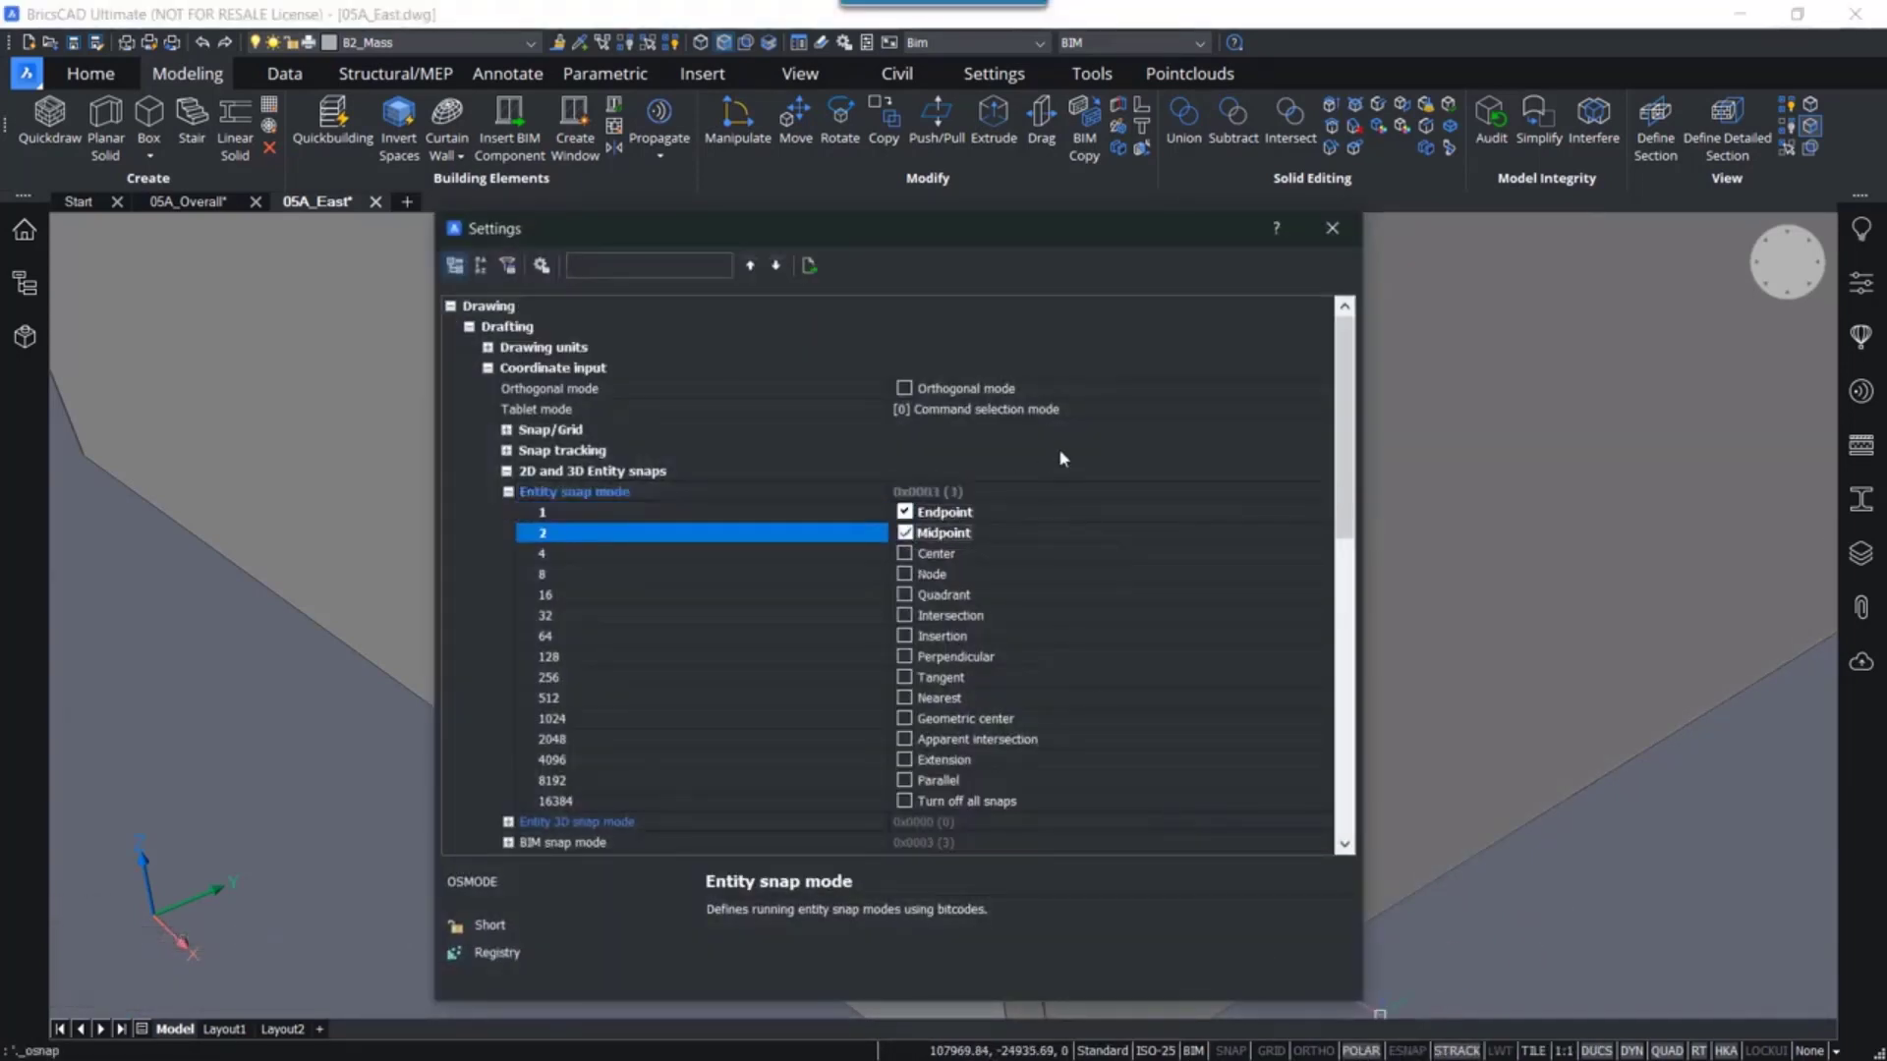
pyautogui.click(1332, 226)
pyautogui.moveTo(949, 465)
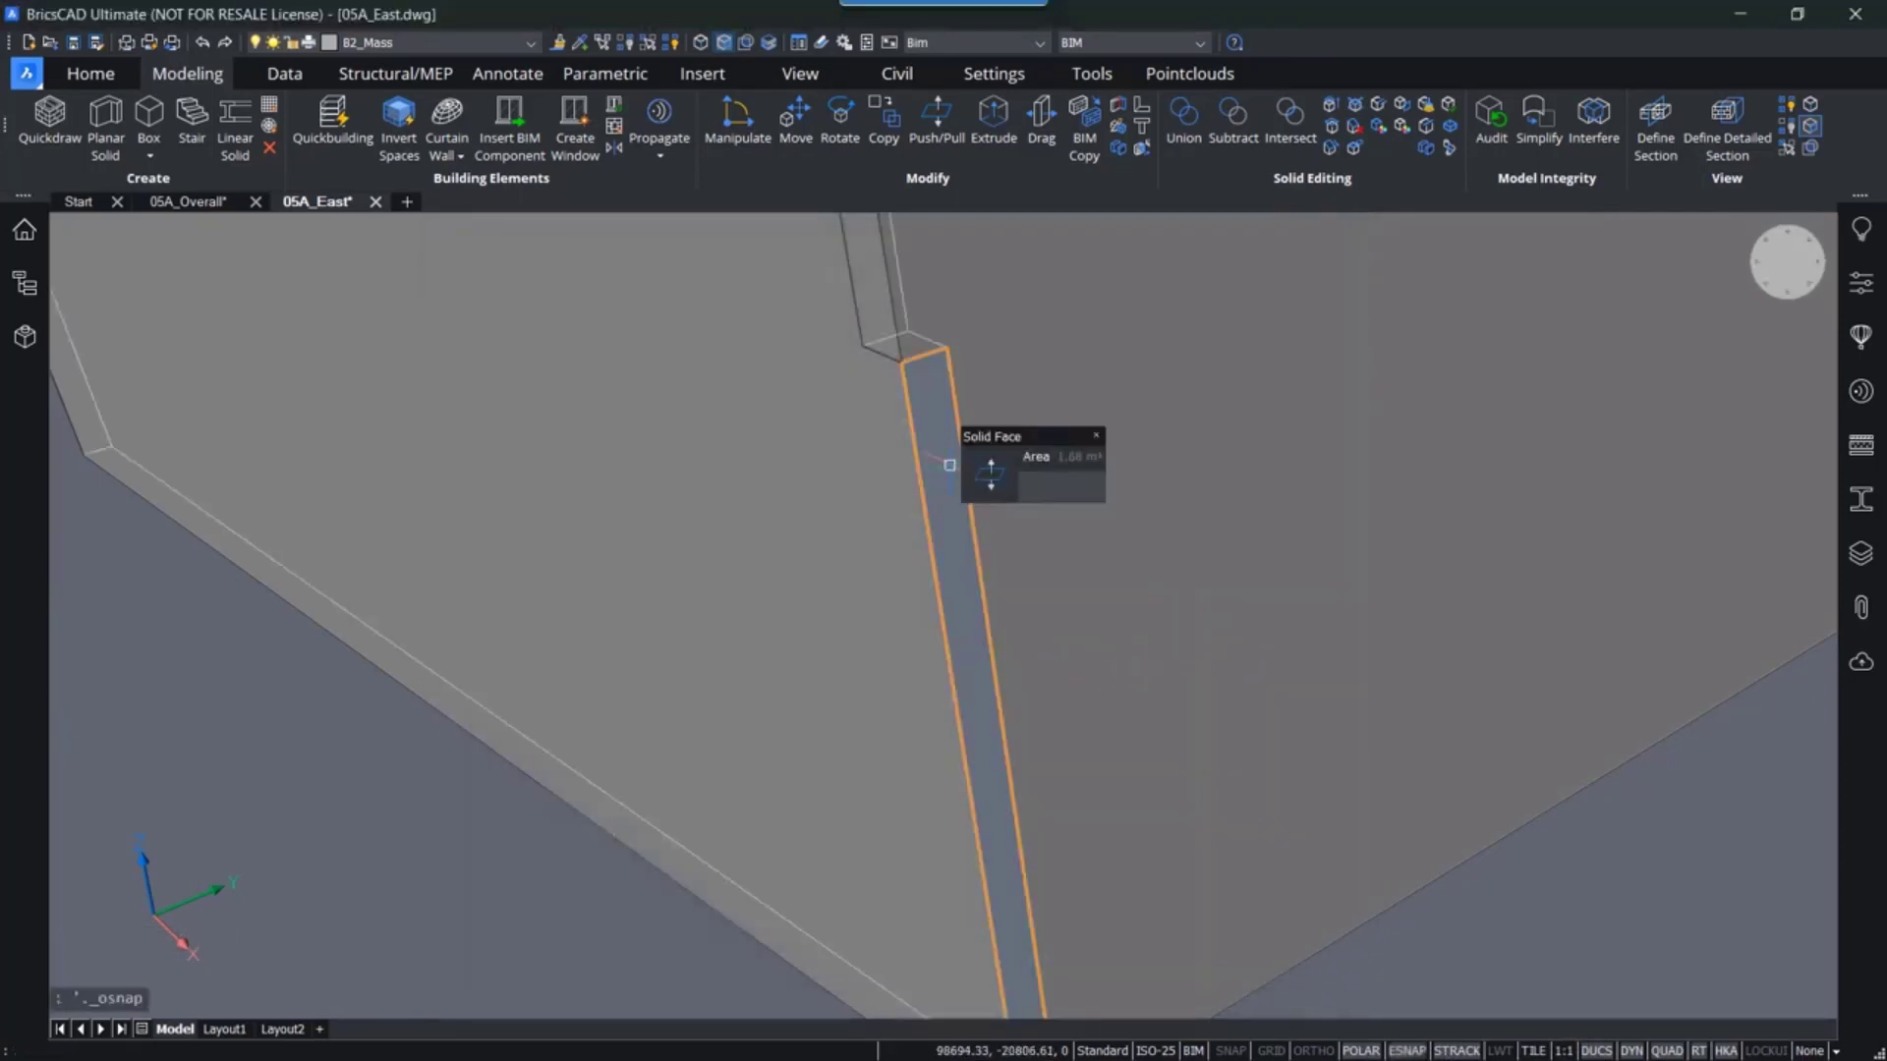
# - Push/pull the narrow gap face between the wall parts out to the adjacent wall's corner to close the gap
pyautogui.press('Tab')
pyautogui.press('Tab')
pyautogui.press('Tab')
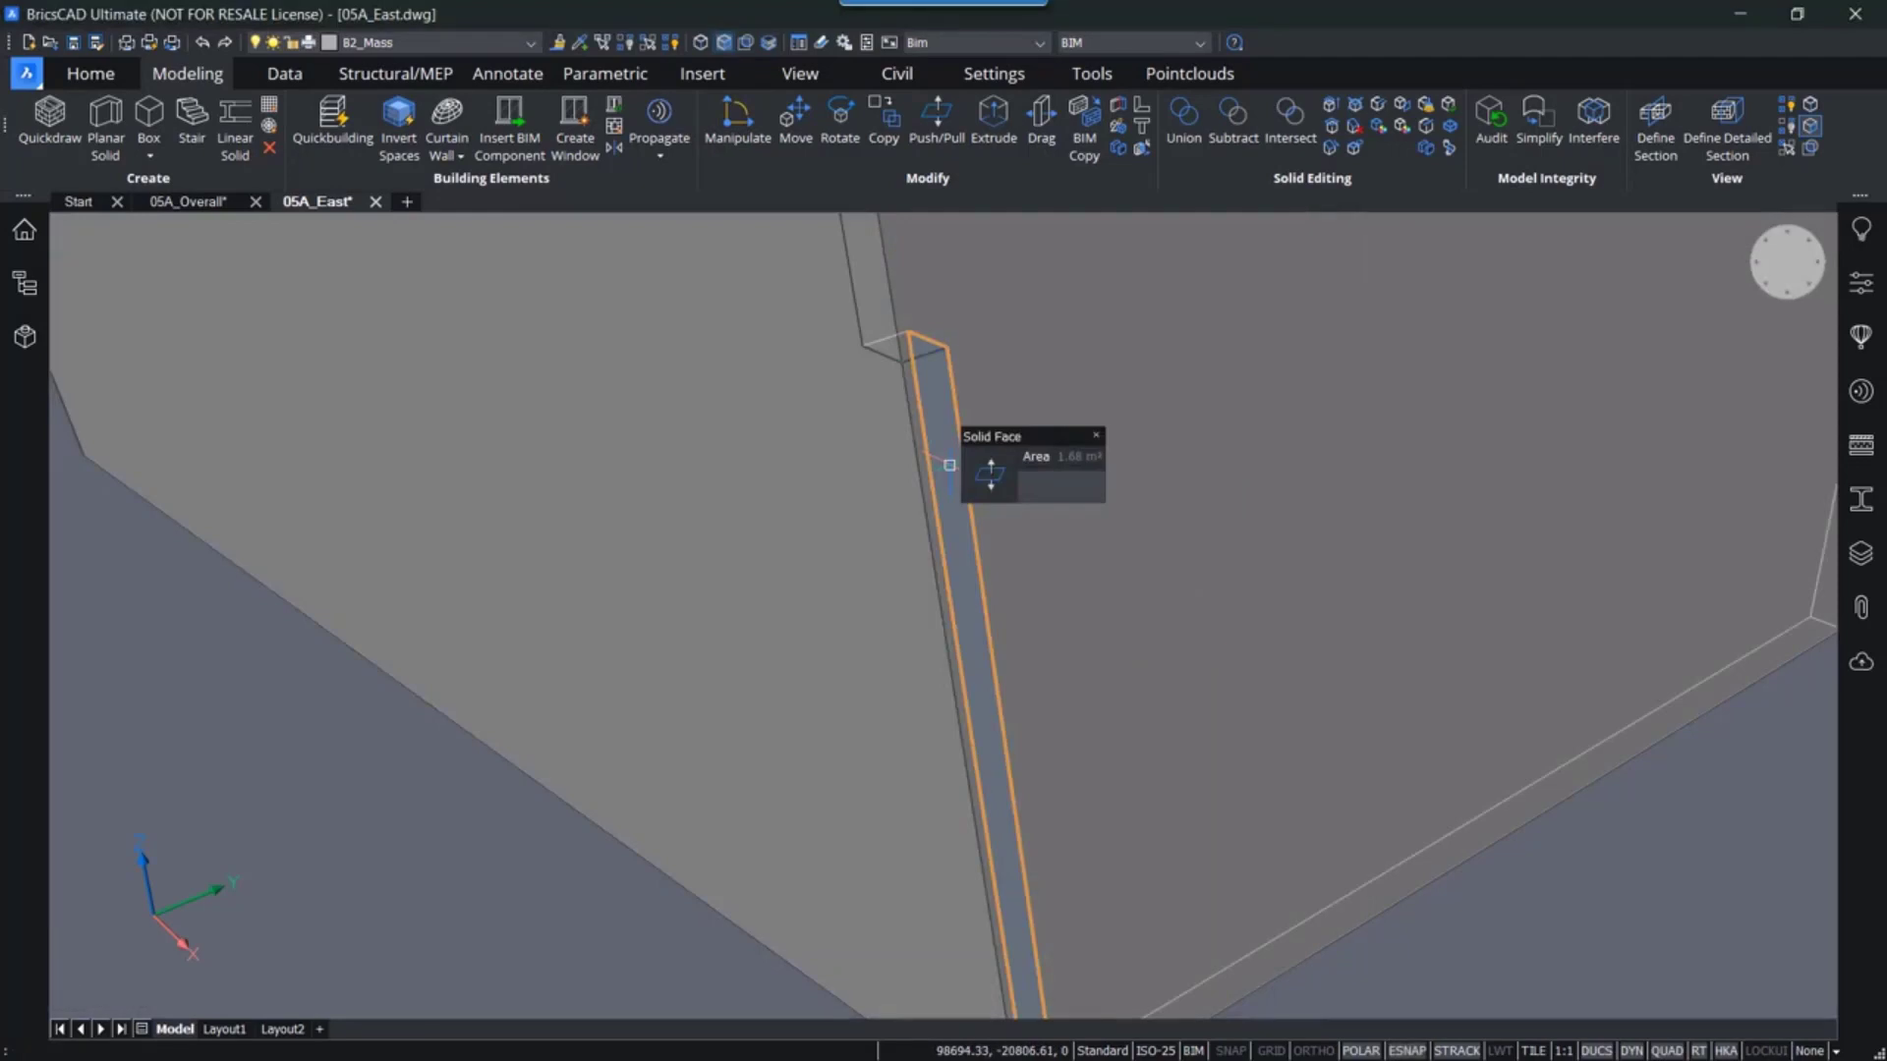
pyautogui.click(990, 475)
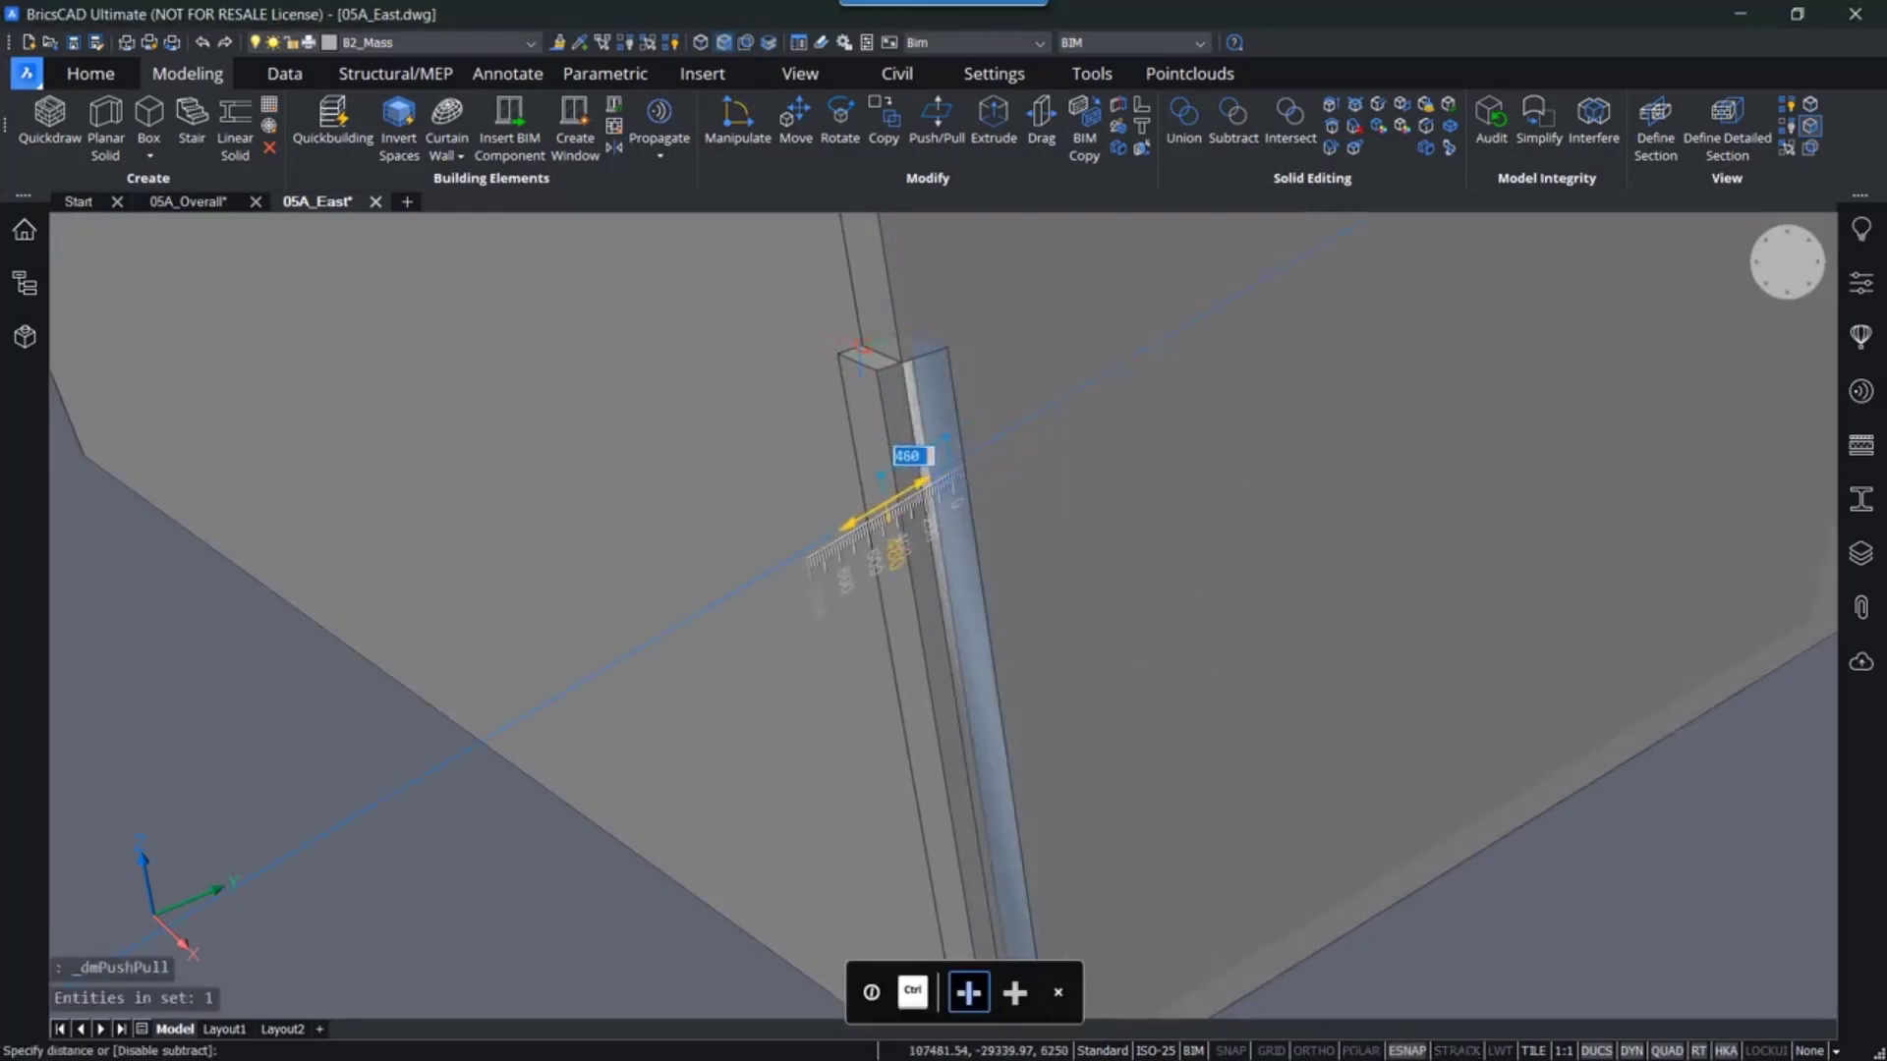
pyautogui.click(860, 350)
# - Erase the leftover thin sliver solid along the closed gap
pyautogui.scroll(-2, 1019, 539)
pyautogui.moveTo(1019, 539); pyautogui.dragTo(1032, 500, button='middle')
pyautogui.scroll(-2, 990, 364)
pyautogui.moveTo(995, 410); pyautogui.dragTo(963, 749, button='middle')
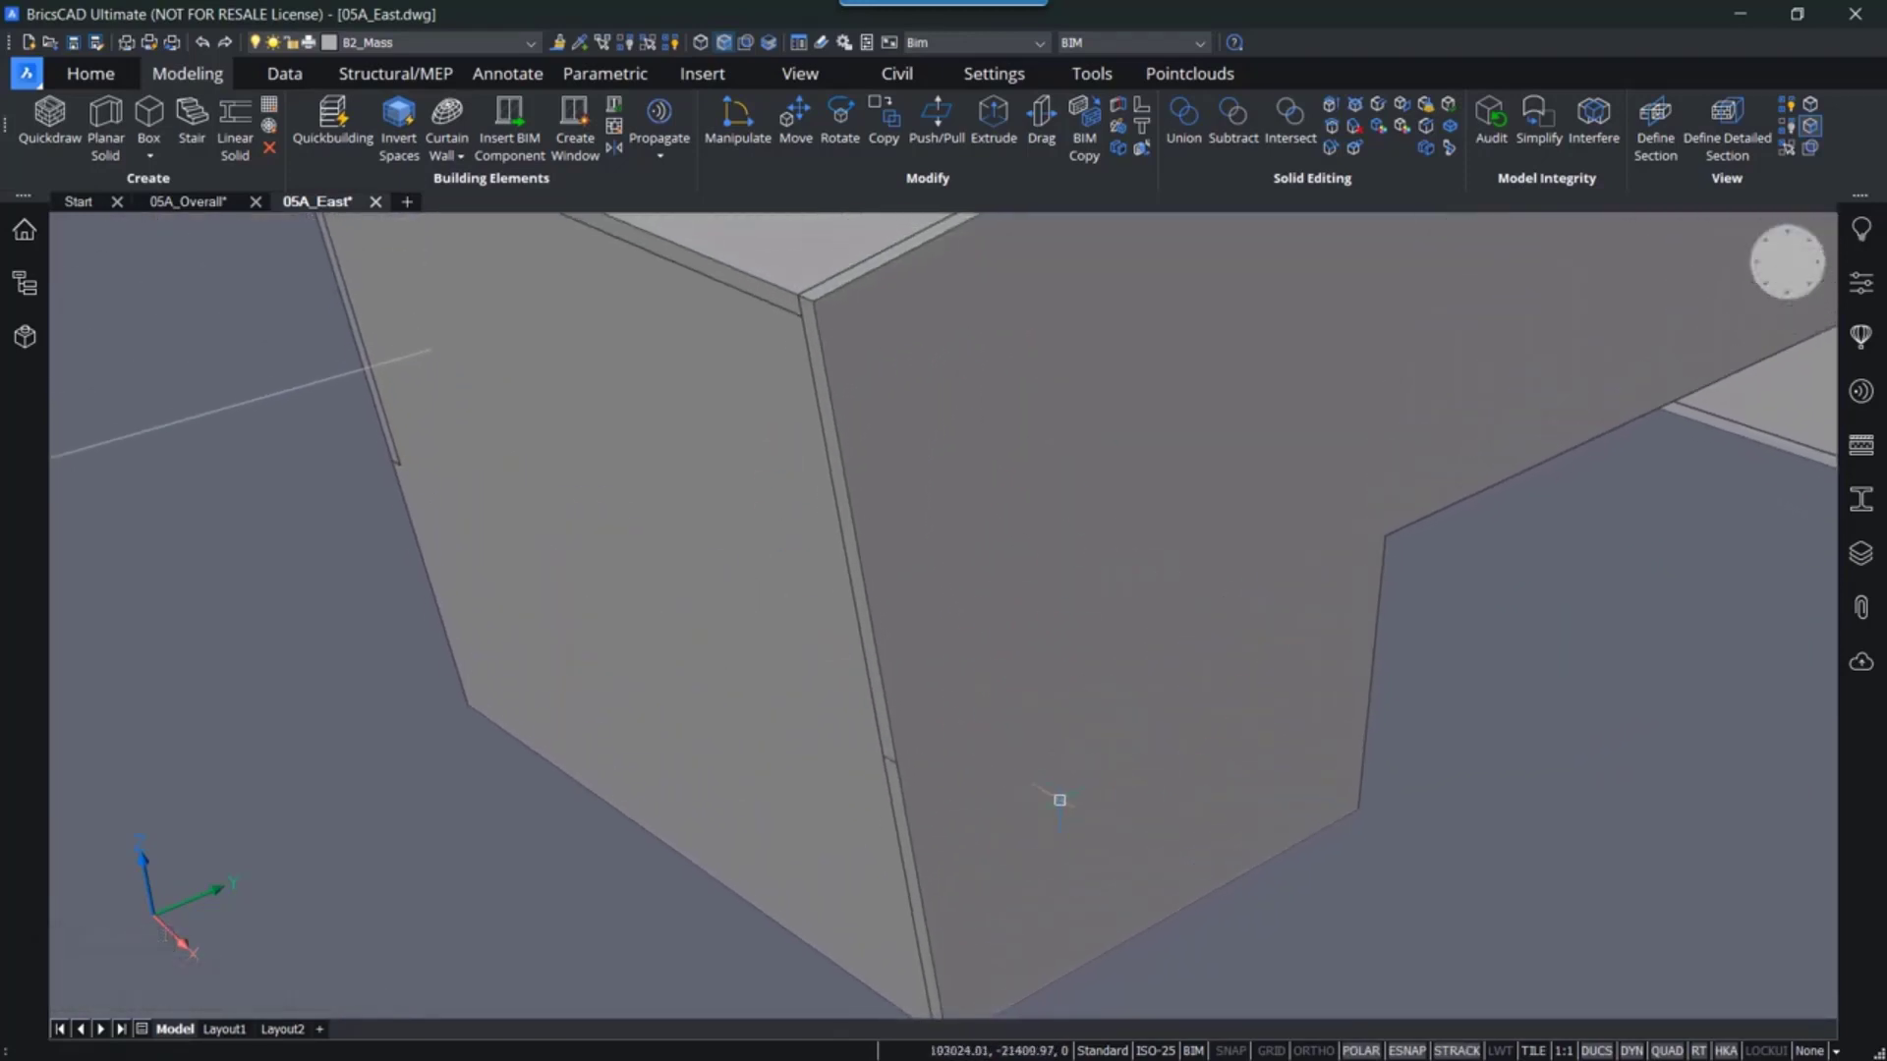
pyautogui.moveTo(1059, 799); pyautogui.dragTo(1032, 682, button='middle')
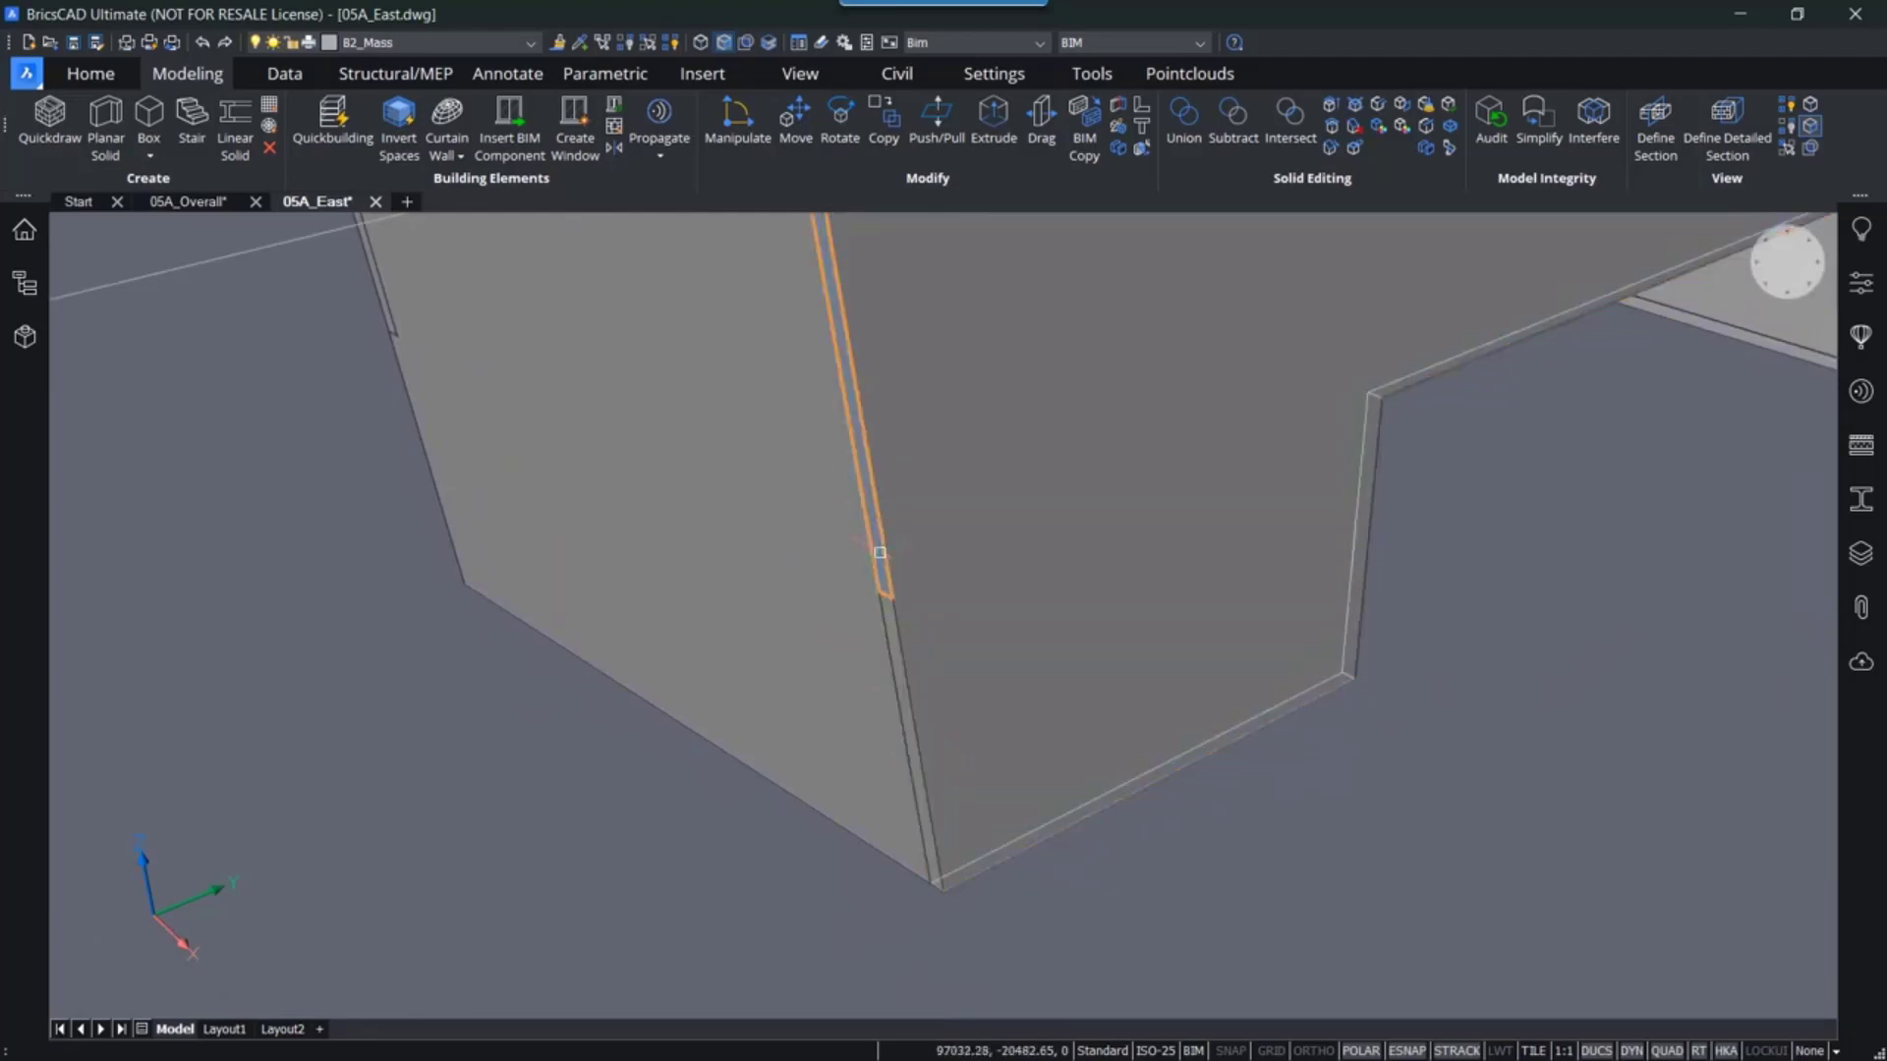
pyautogui.scroll(6, 880, 552)
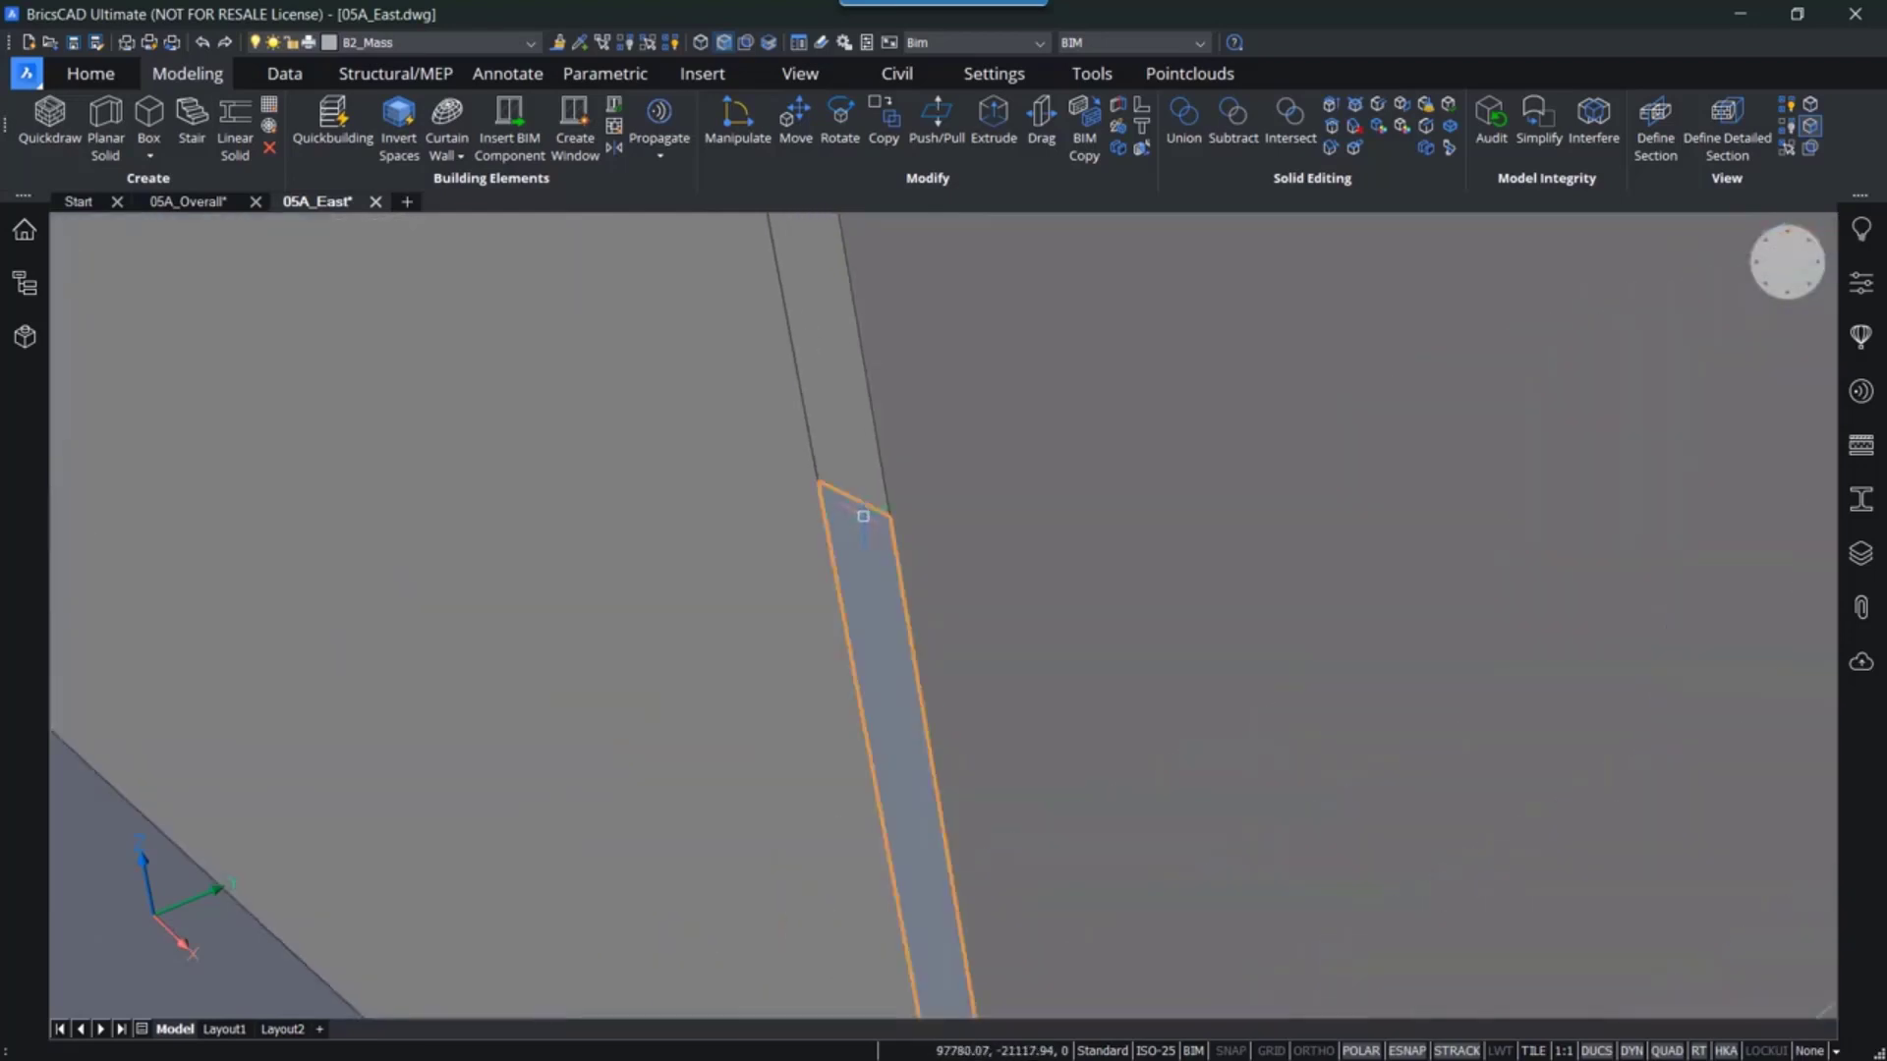
pyautogui.scroll(2, 863, 516)
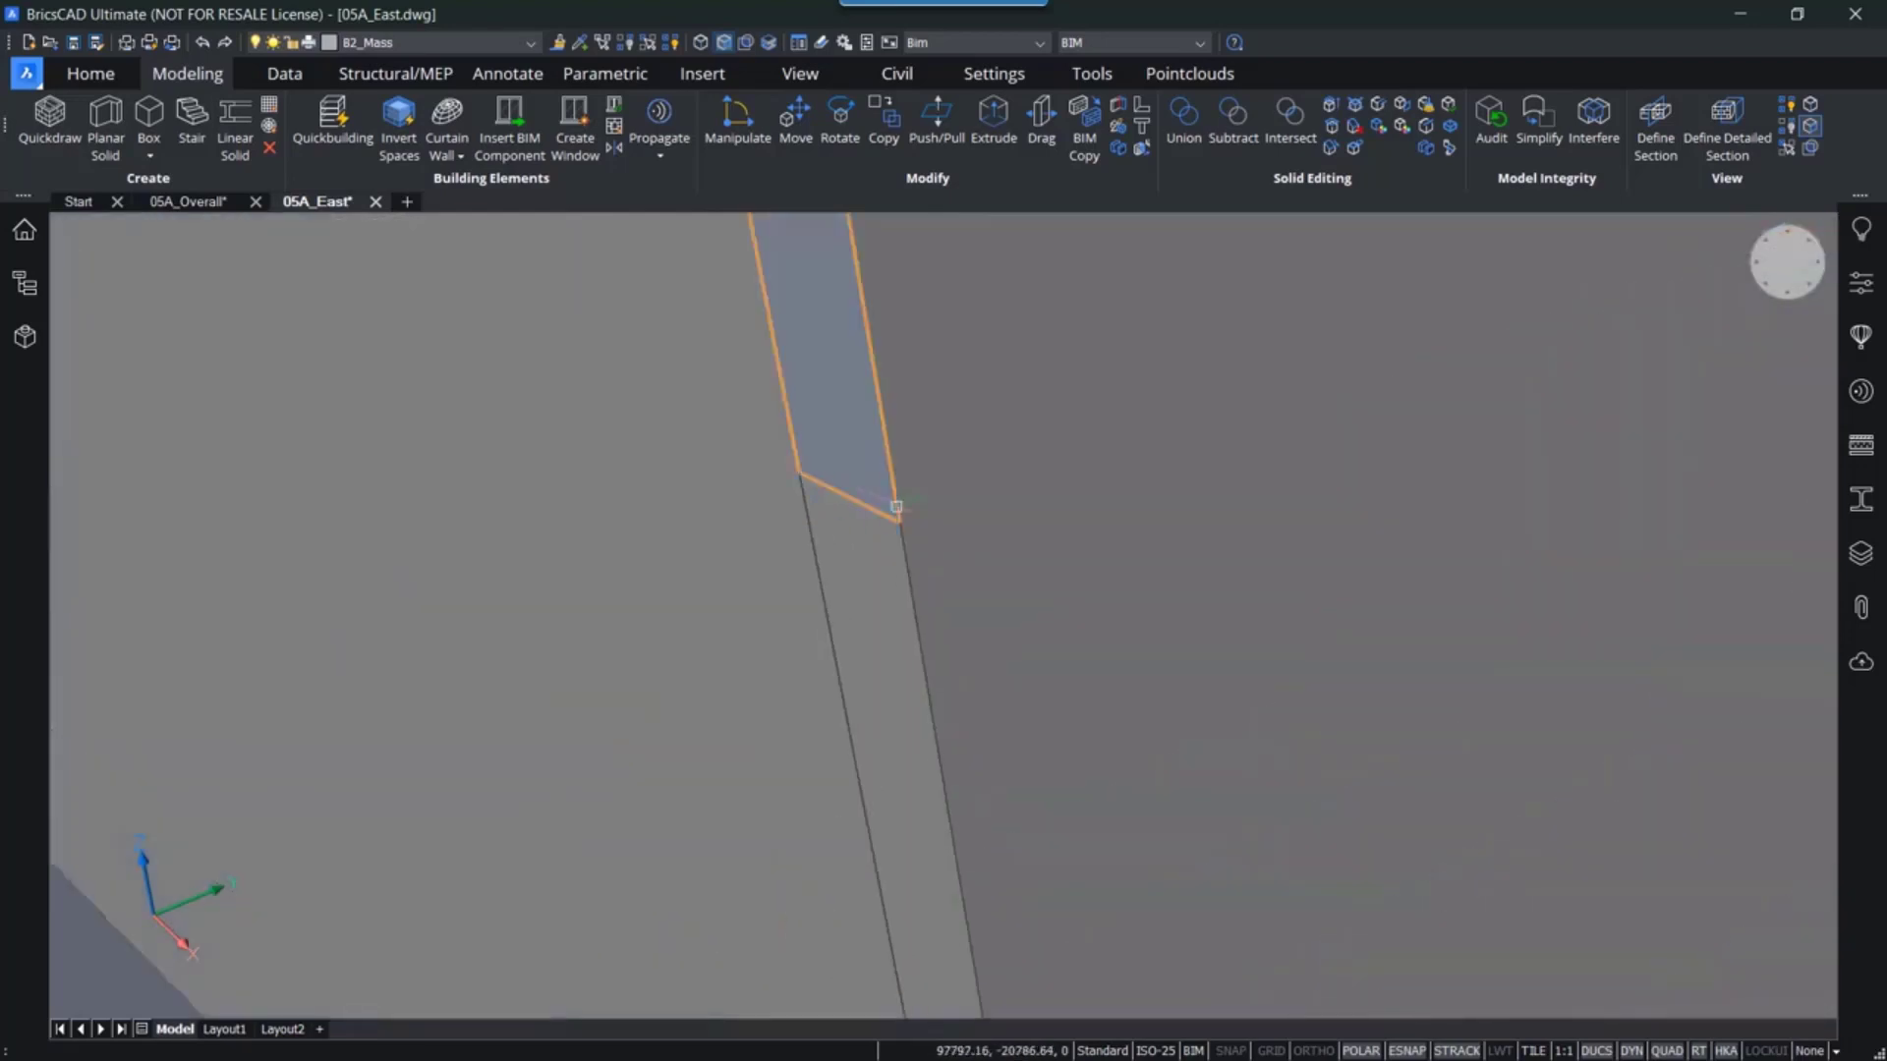
pyautogui.moveTo(849, 494)
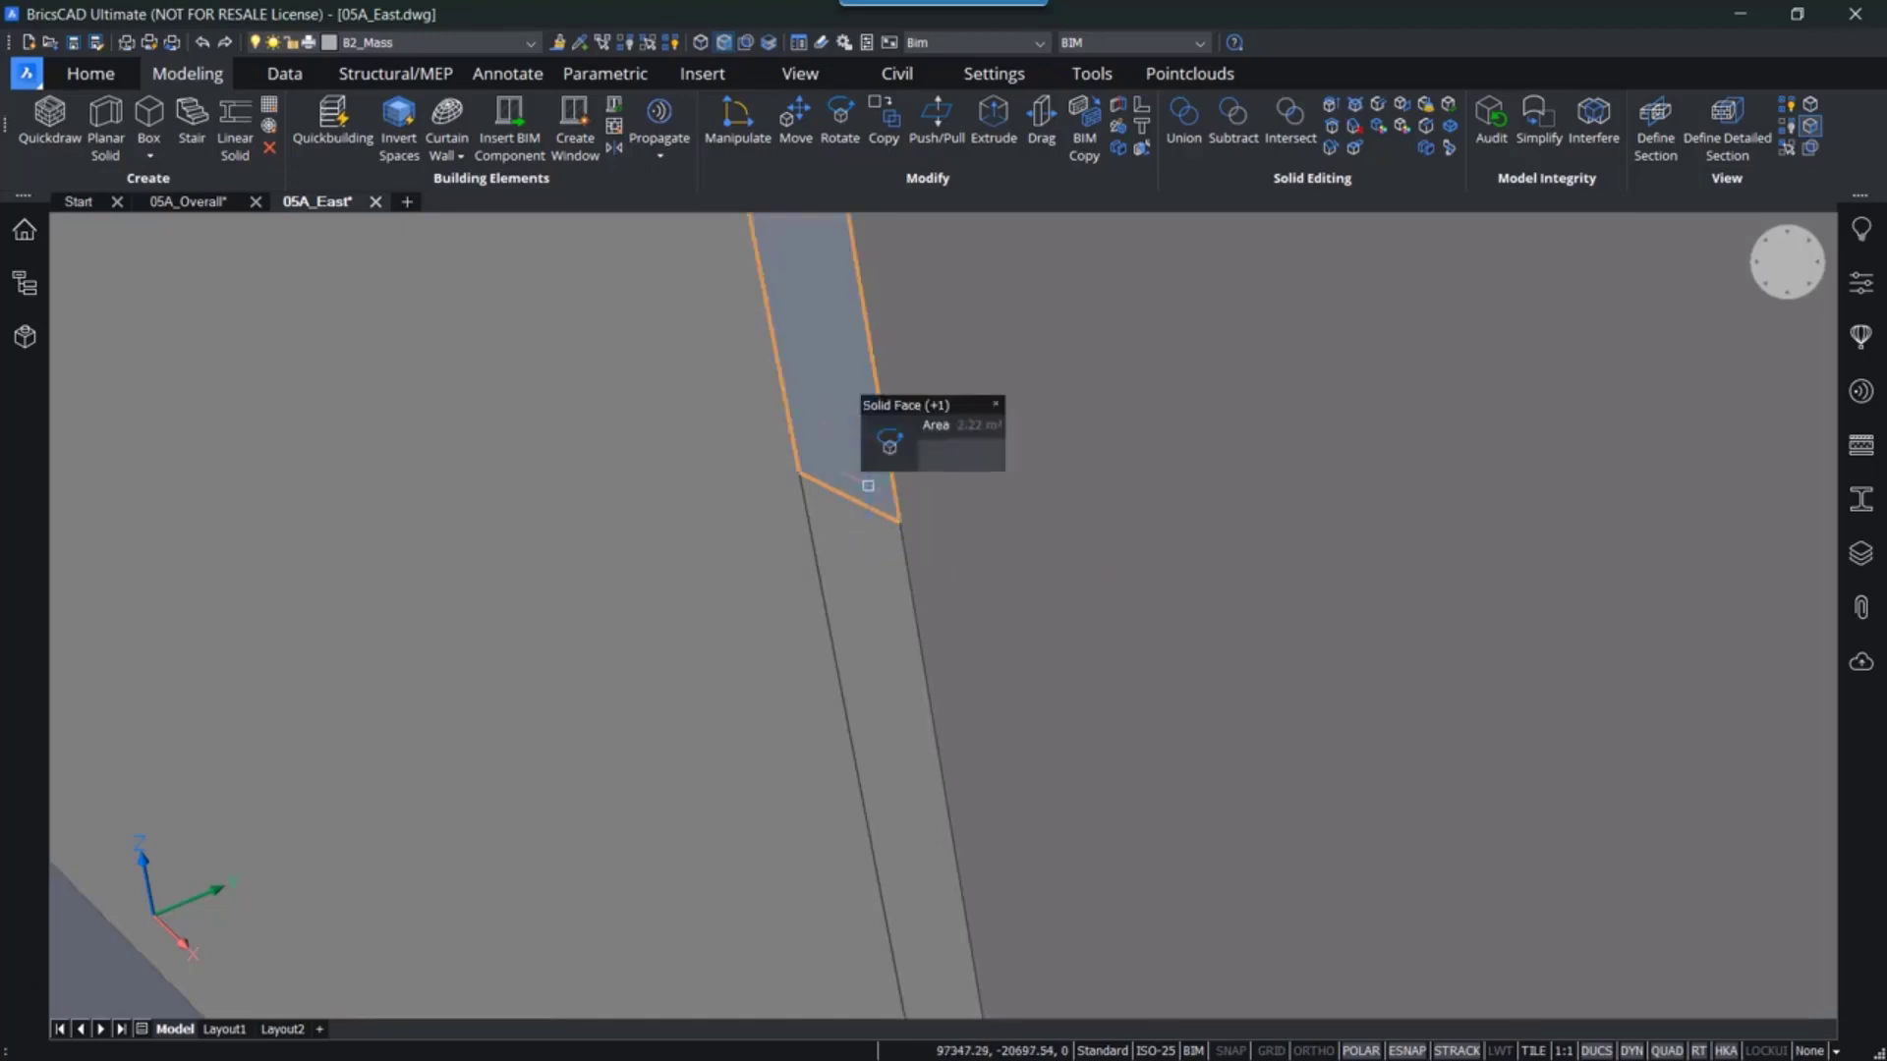
pyautogui.click(868, 485)
pyautogui.press('Delete')
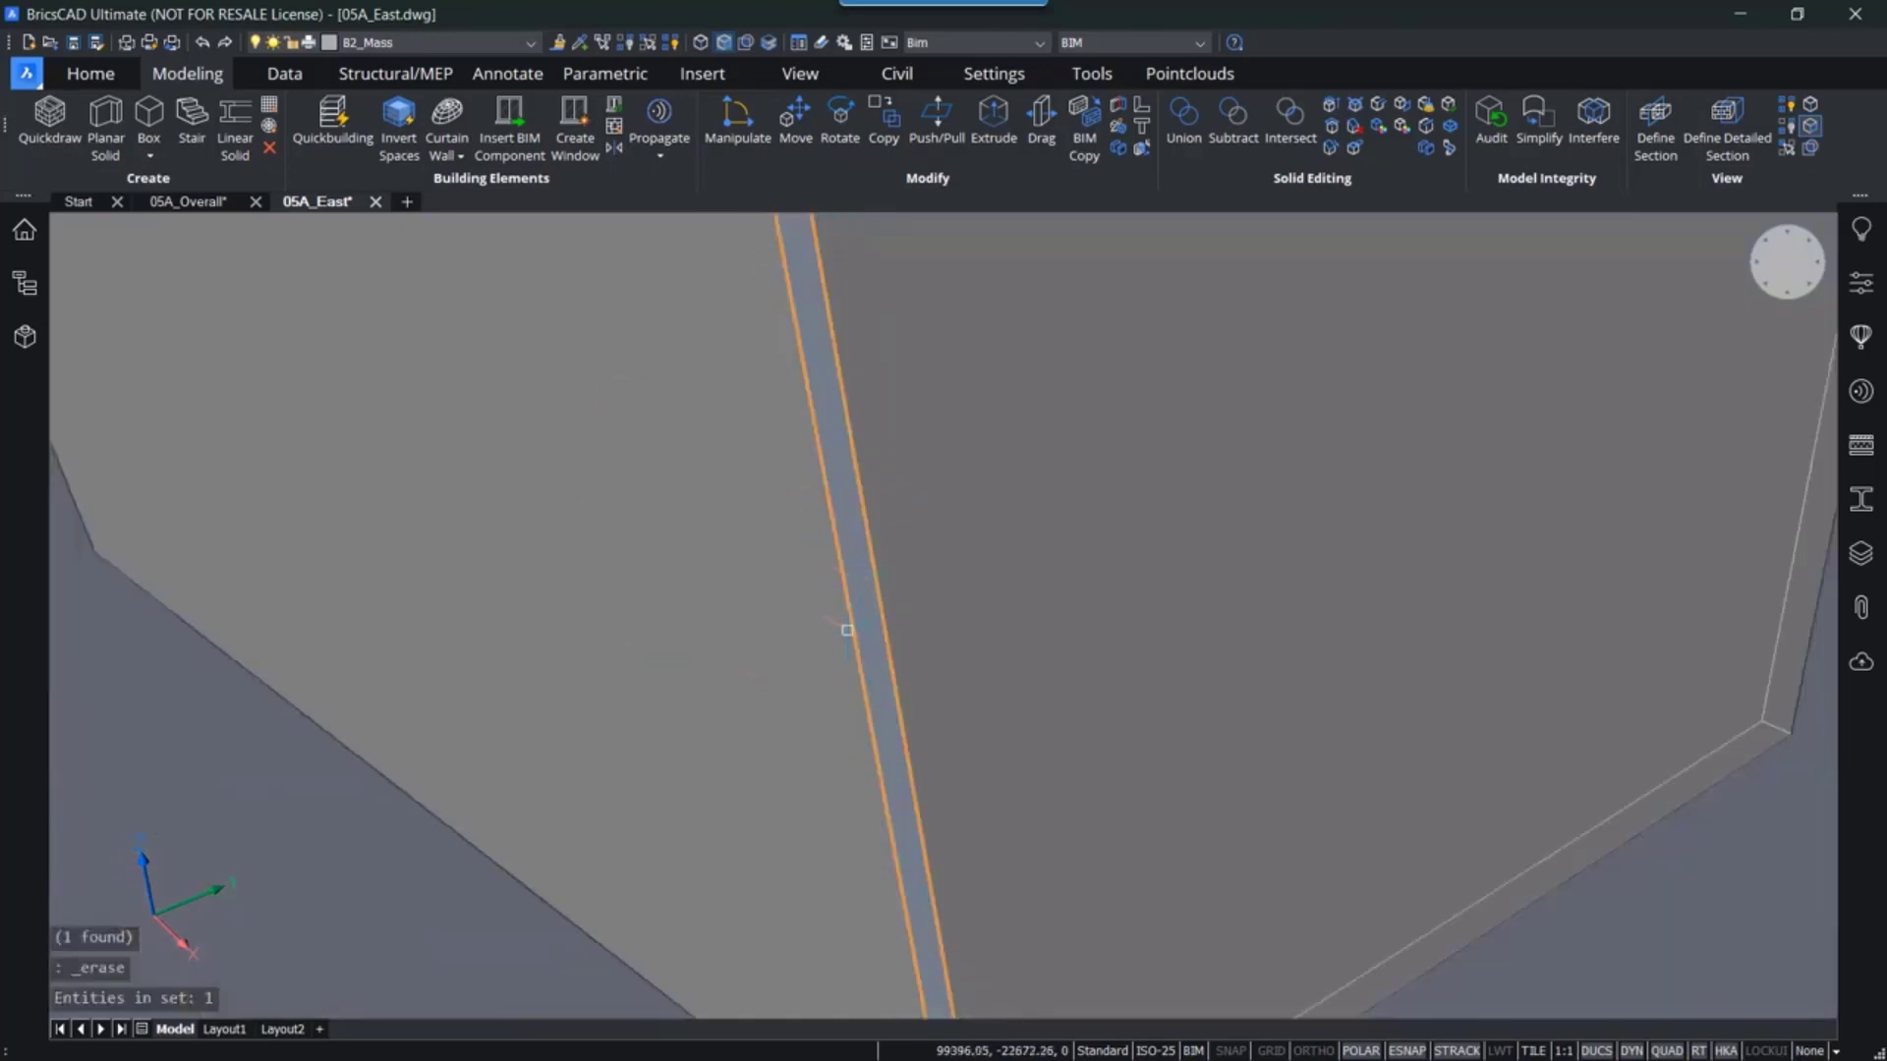
# - Push/pull the second gap face up to the adjacent wall edge and erase the leftover sliver
pyautogui.moveTo(847, 630)
pyautogui.keyDown('shift'); pyautogui.mouseDown(button='middle')
pyautogui.moveTo(712, 518)
pyautogui.moveTo(740, 623)
pyautogui.moveTo(829, 594)
pyautogui.moveTo(1255, 586)
pyautogui.moveTo(665, 551)
pyautogui.moveTo(812, 594)
pyautogui.moveTo(842, 510)
pyautogui.mouseUp(button='middle'); pyautogui.keyUp('shift')
pyautogui.moveTo(754, 520)
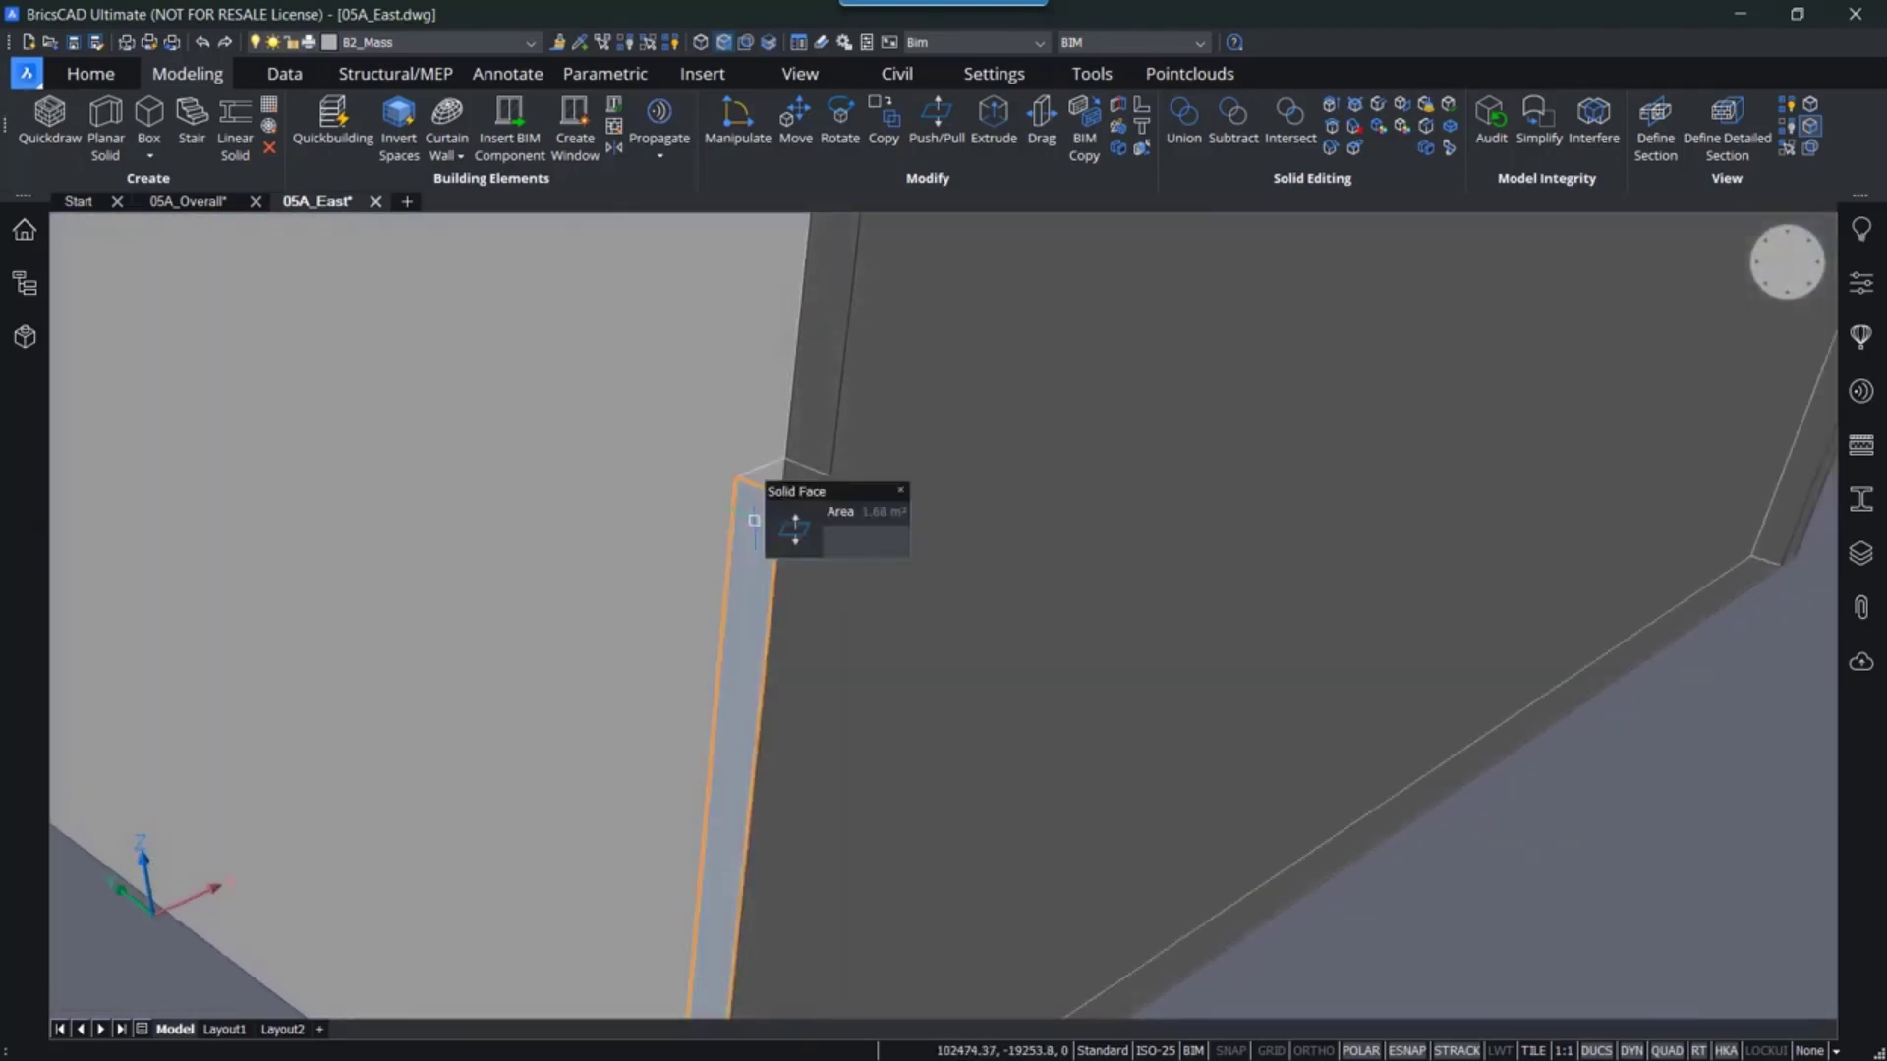
pyautogui.press('Tab')
pyautogui.press('Tab')
pyautogui.press('Tab')
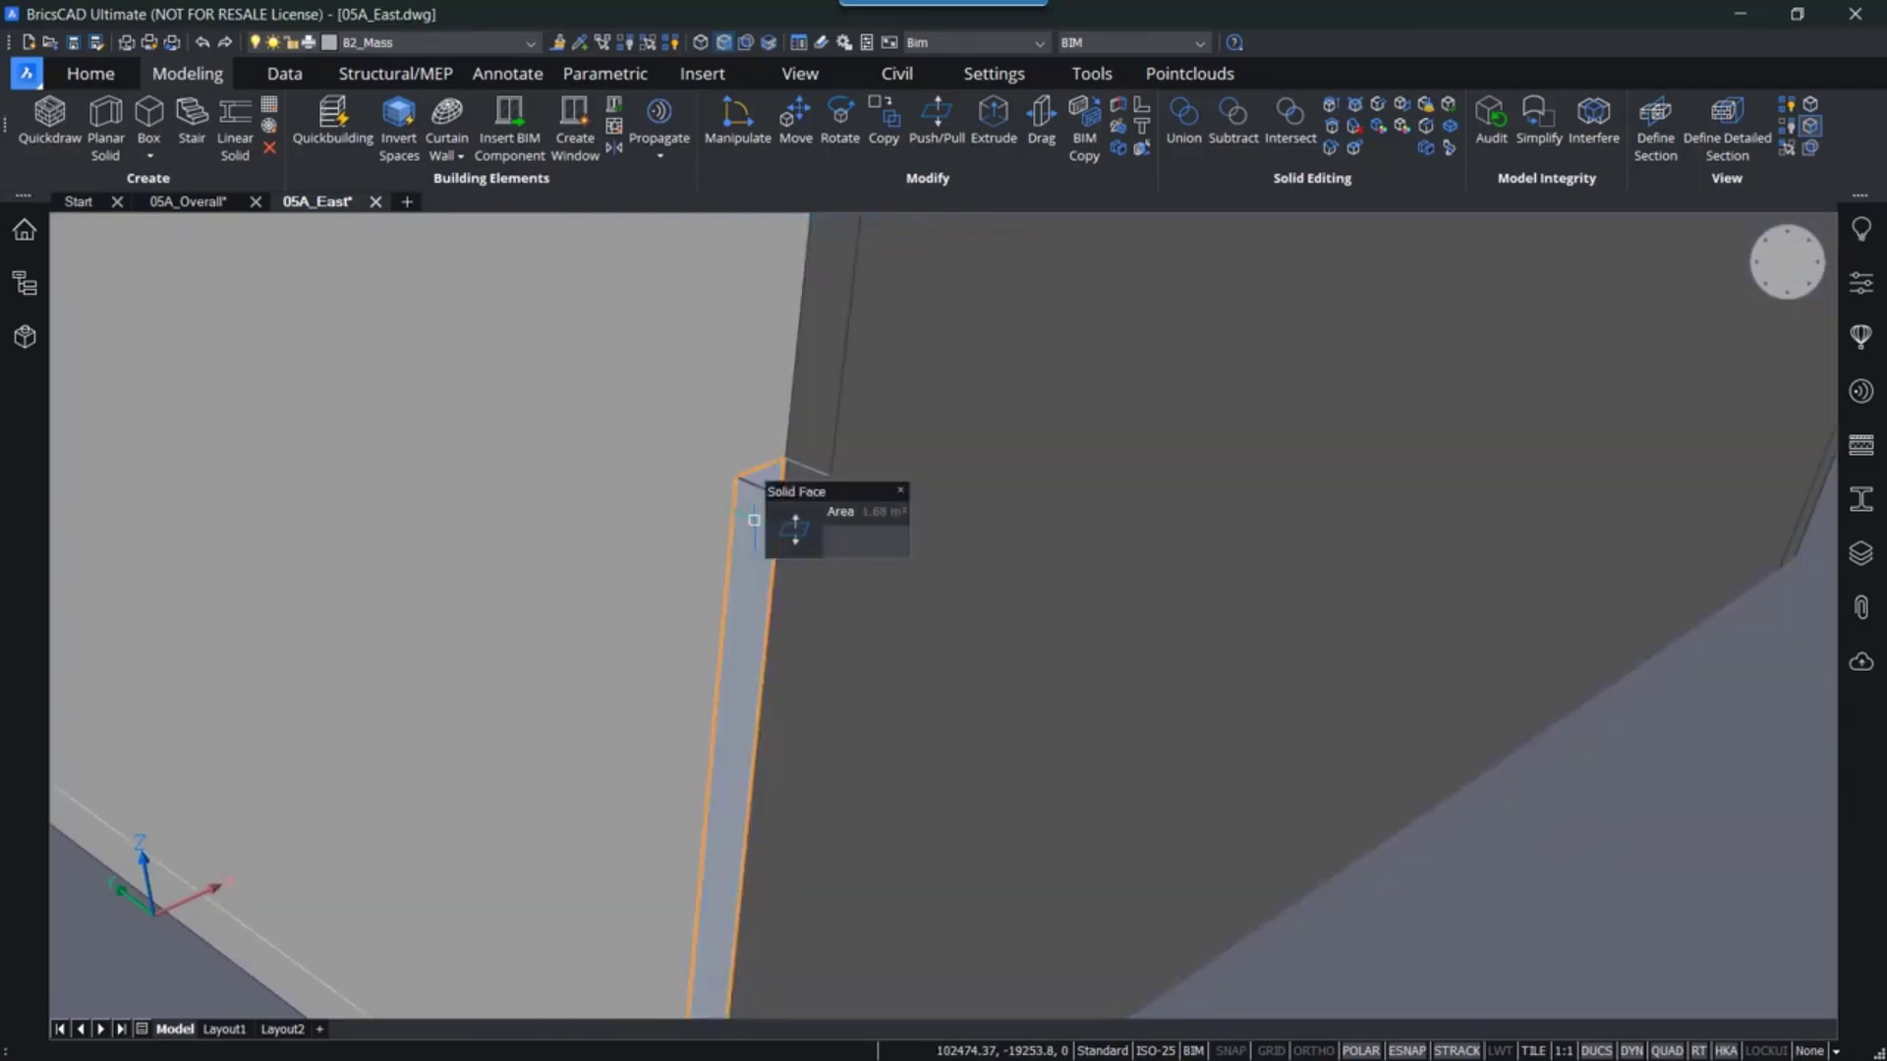
pyautogui.click(795, 530)
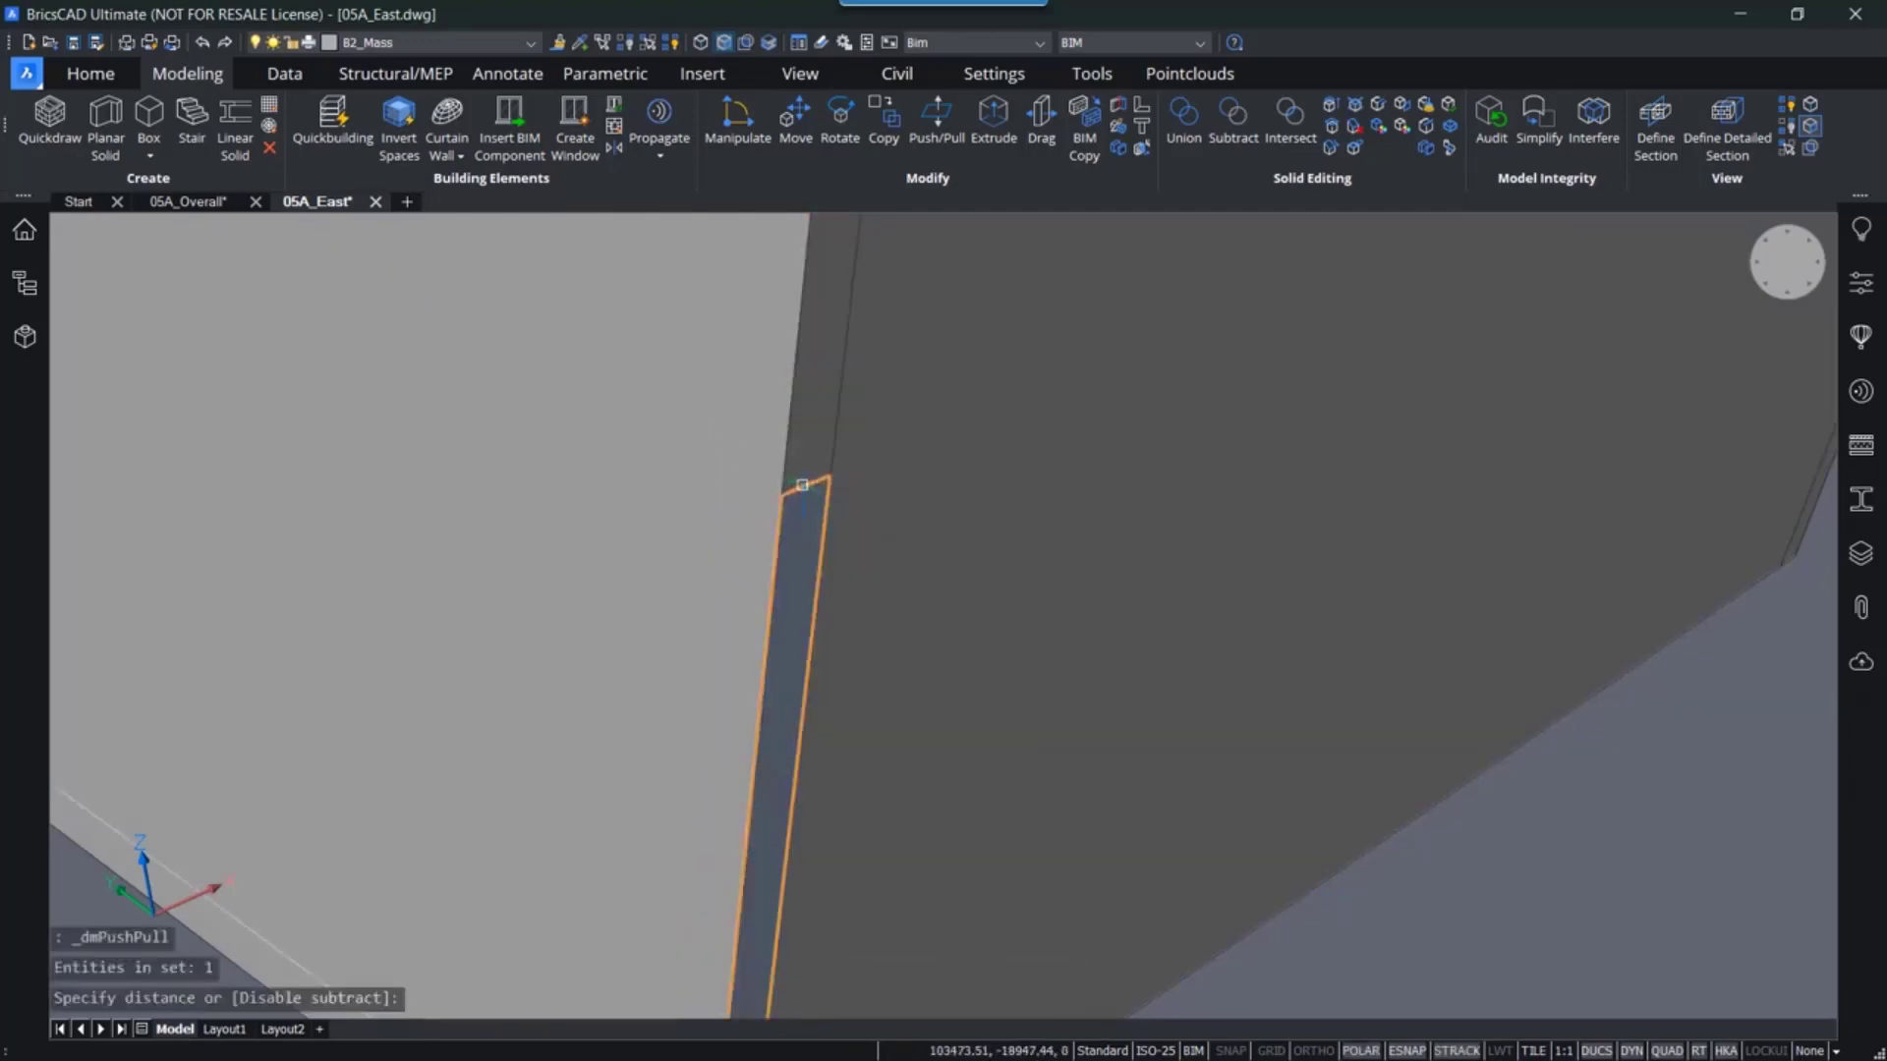
pyautogui.click(803, 494)
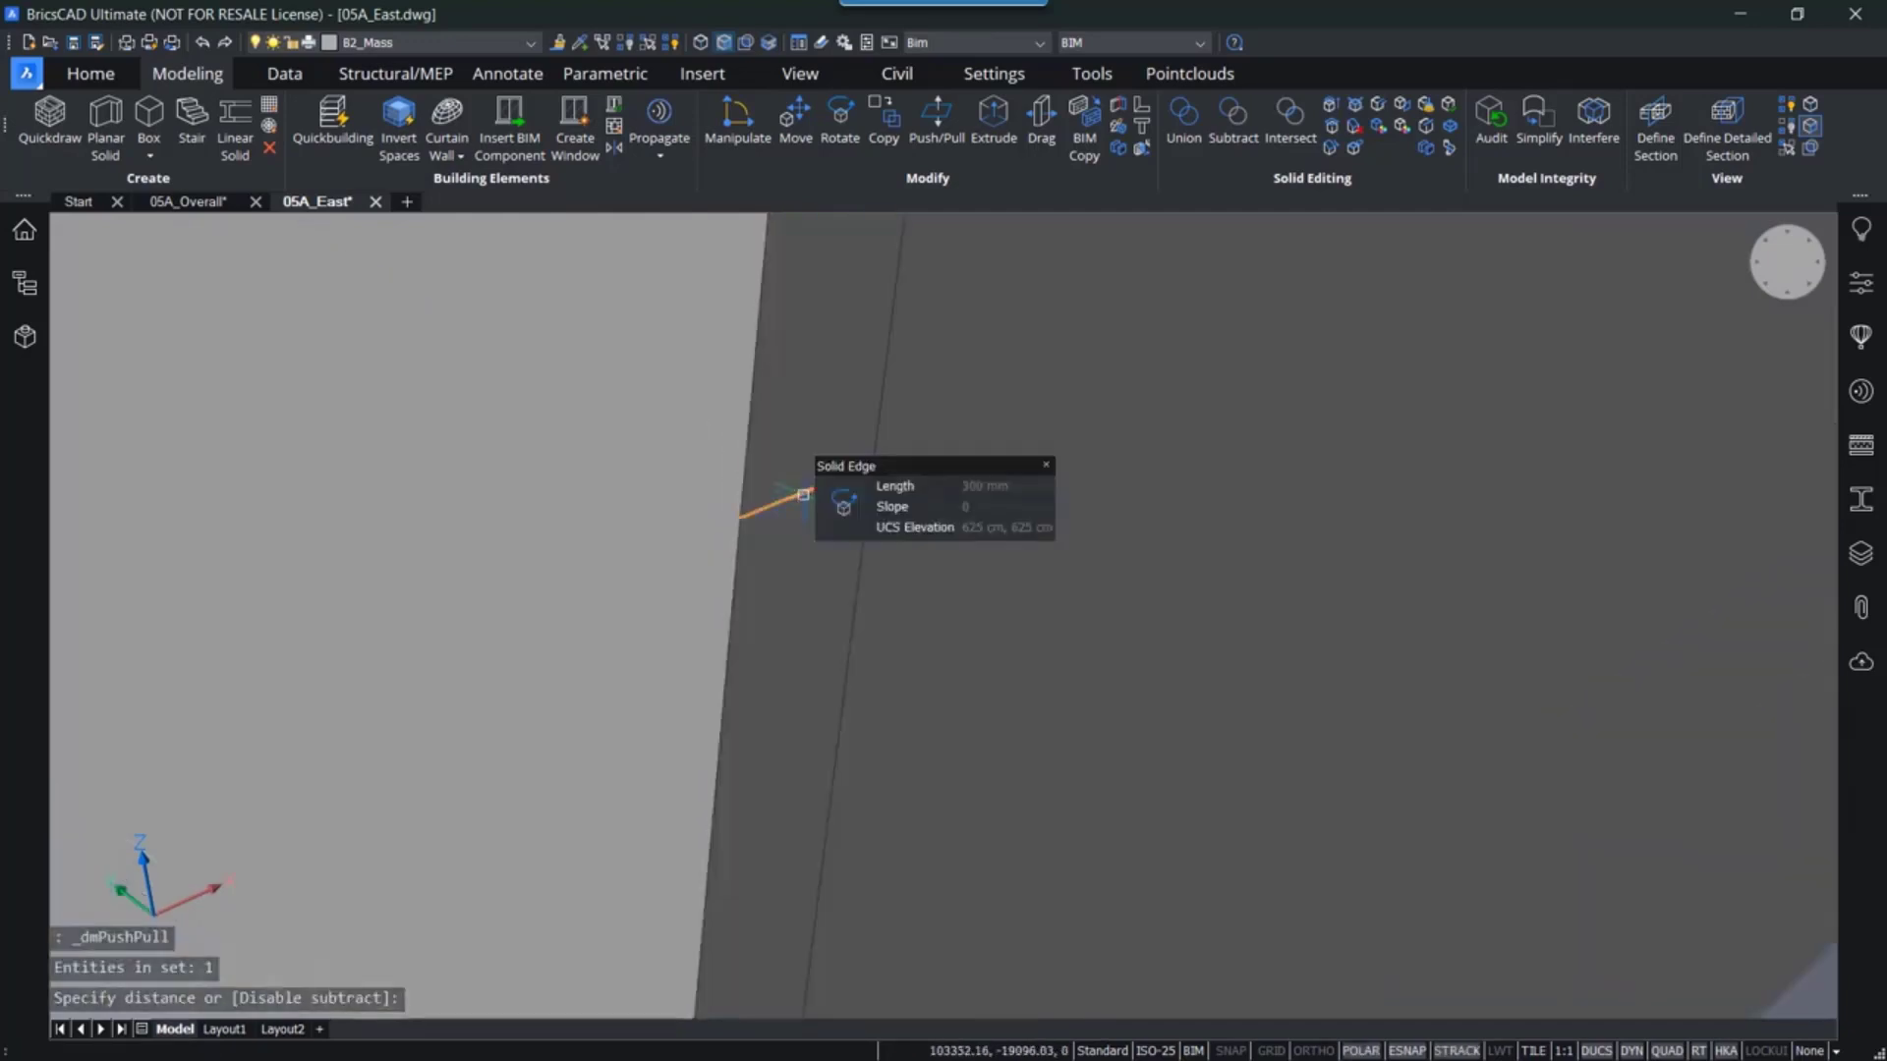
pyautogui.click(813, 429)
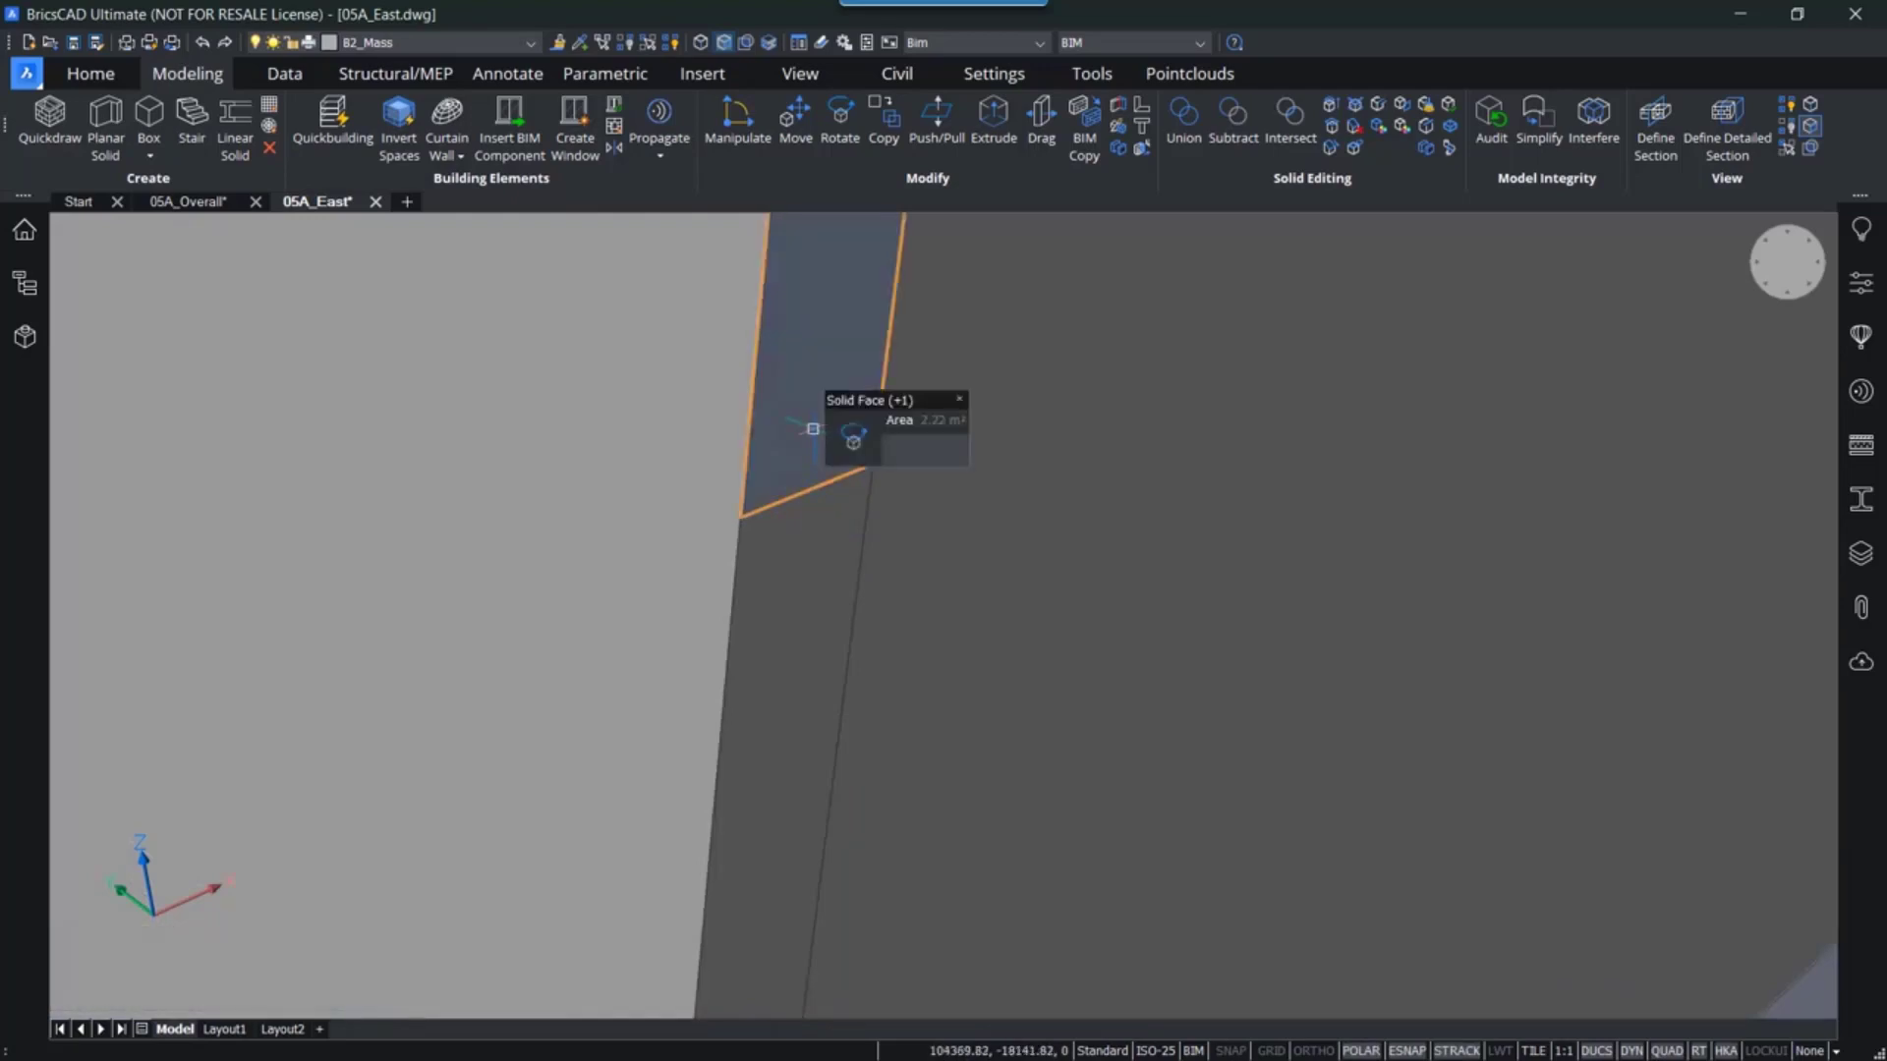
pyautogui.press('Delete')
# - Enable the section plane's clipping display to inspect the interior of the shelled mass
pyautogui.scroll(-6, 802, 447)
pyautogui.moveTo(857, 497); pyautogui.dragTo(813, 658, button='middle')
pyautogui.scroll(-2, 825, 540)
pyautogui.moveTo(866, 491); pyautogui.dragTo(949, 692, button='middle')
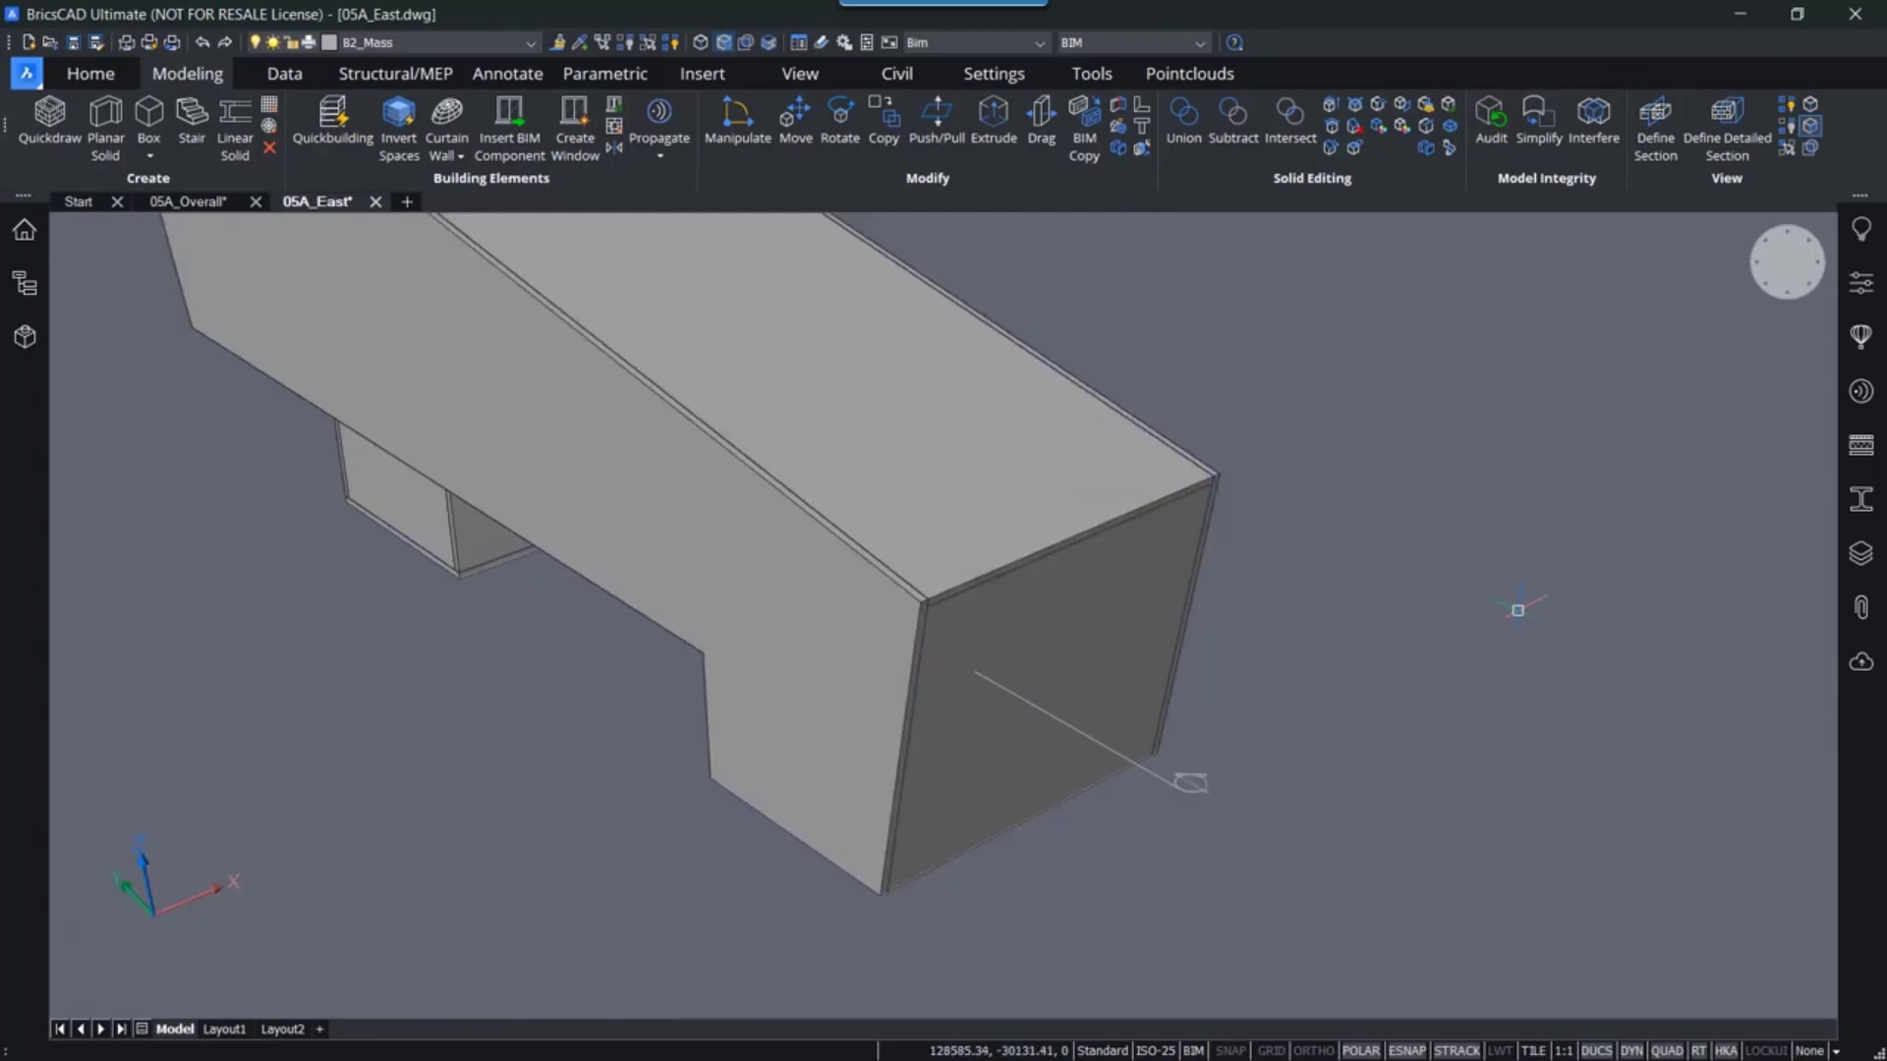
pyautogui.keyDown('shift'); pyautogui.moveTo(1507, 577); pyautogui.dragTo(1575, 661, button='middle'); pyautogui.keyUp('shift')
pyautogui.doubleClick(1374, 845)
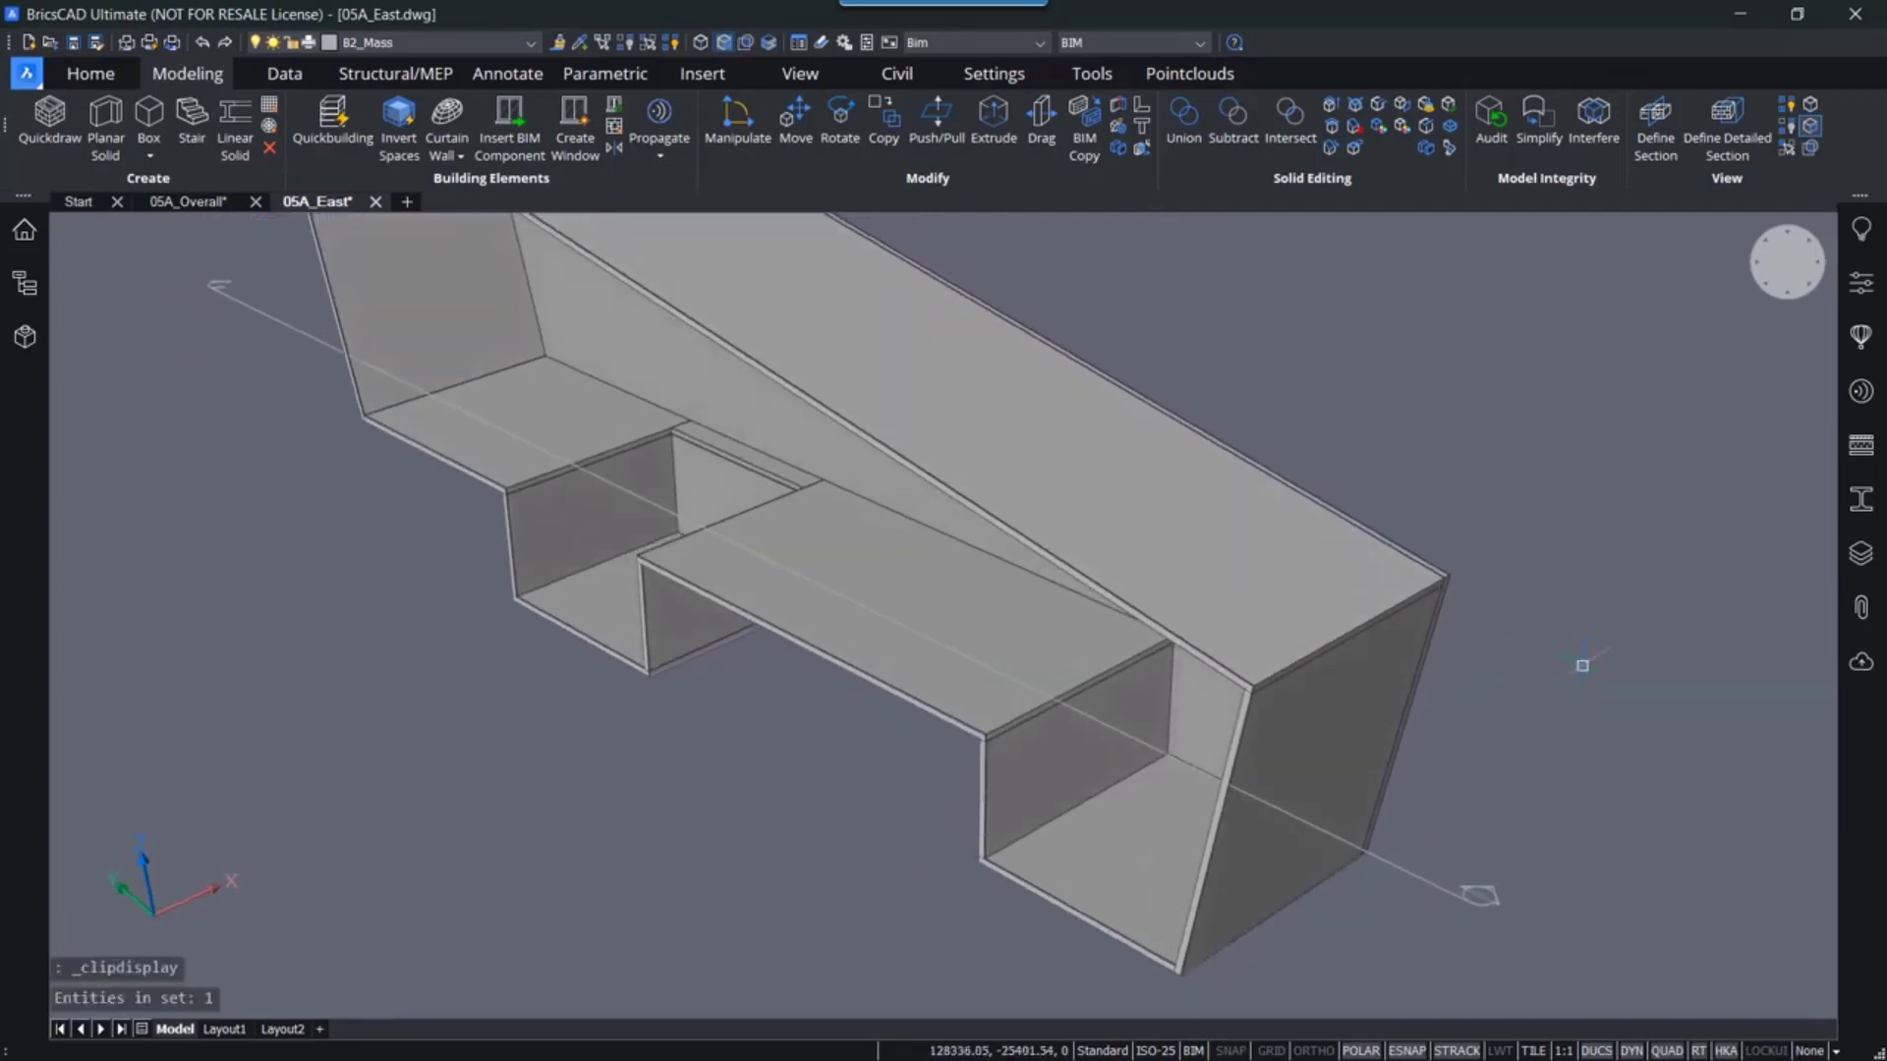
# - Erase the section plane cutting through the mass
pyautogui.keyDown('shift'); pyautogui.moveTo(650, 417); pyautogui.dragTo(1003, 566, button='middle'); pyautogui.keyUp('shift')
pyautogui.click(1510, 429)
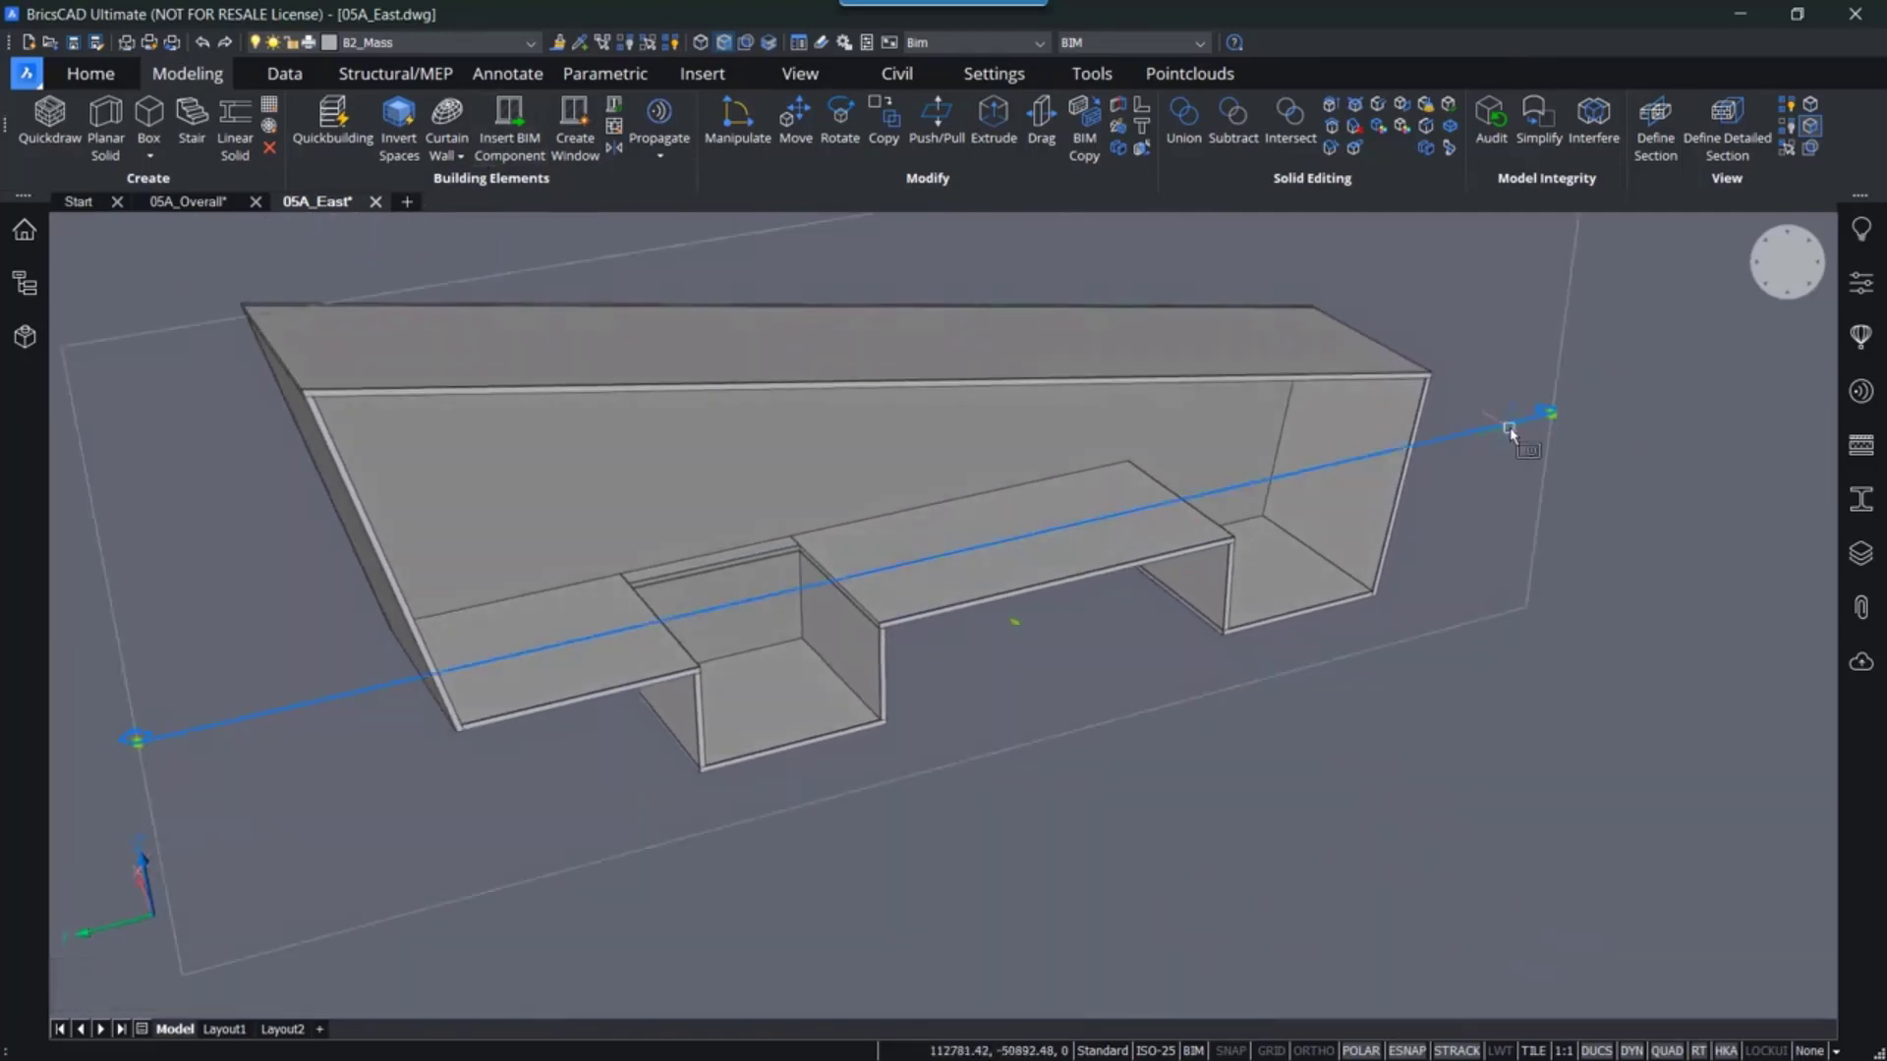
pyautogui.press('Delete')
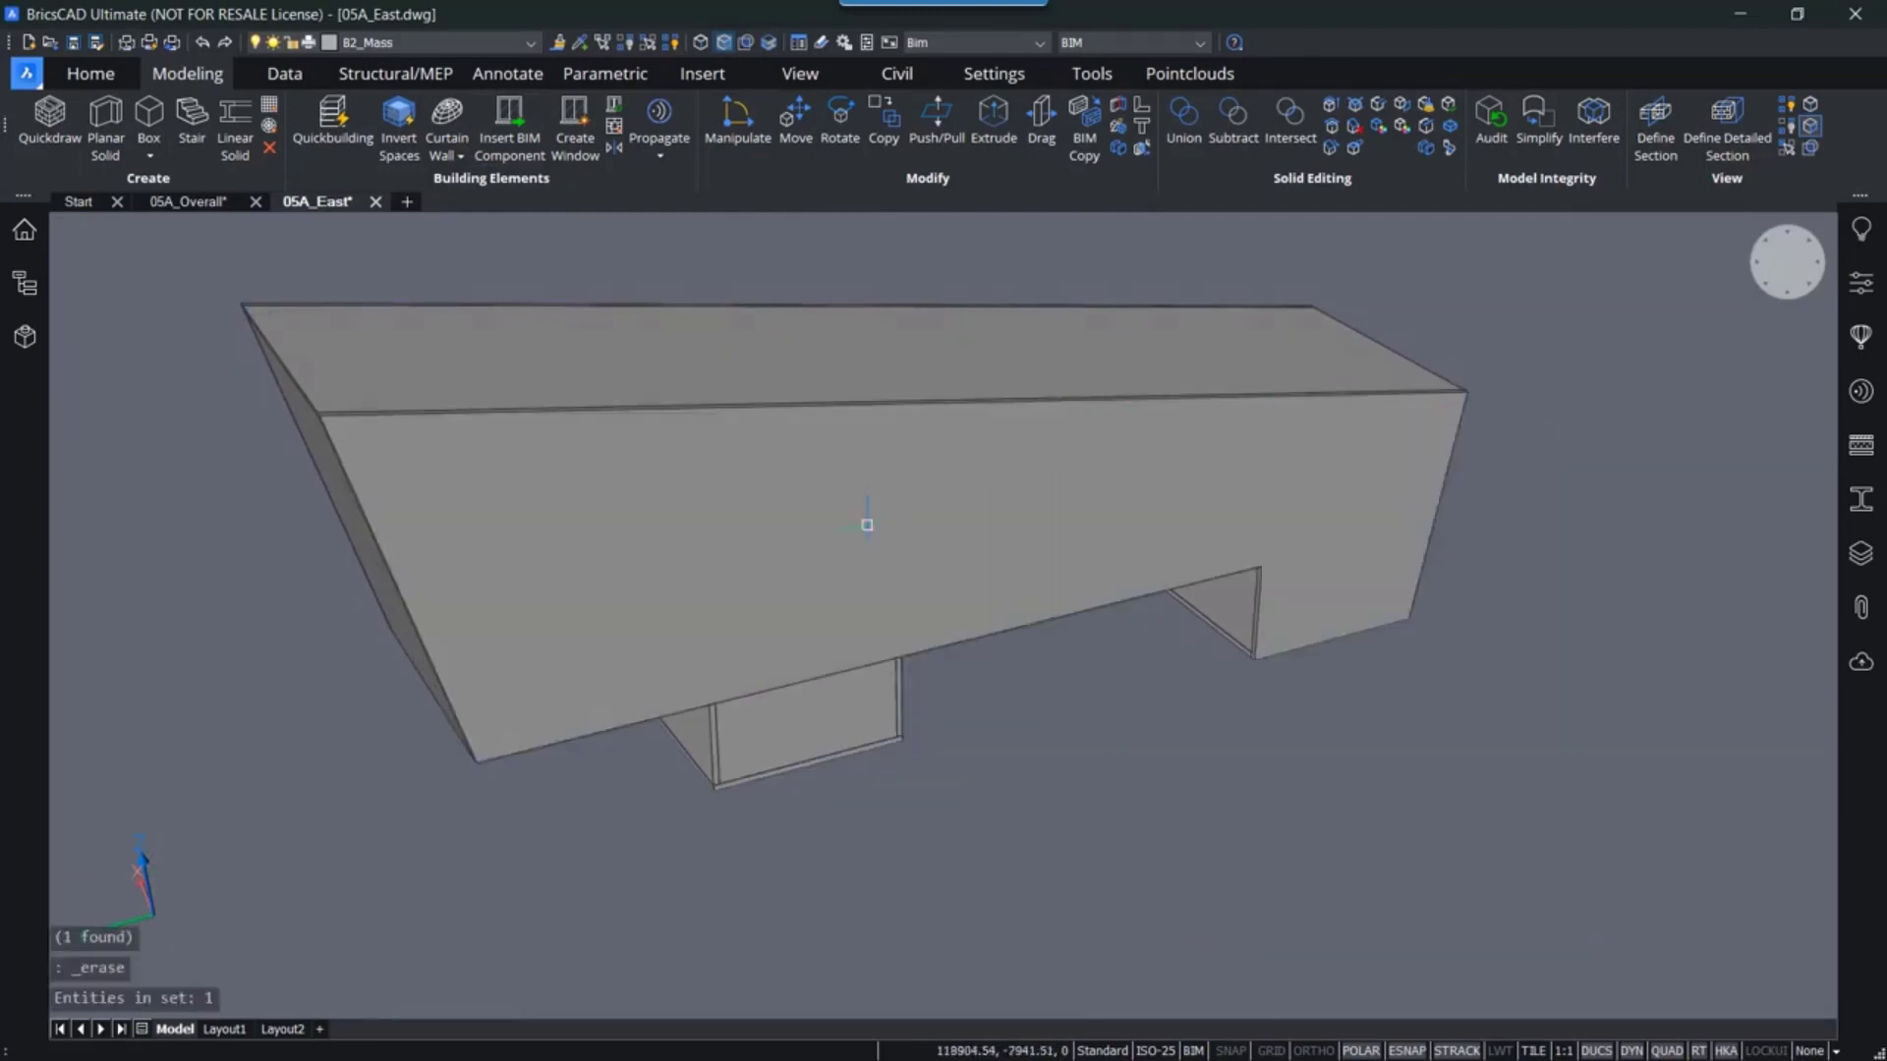
# - Turn off face-priority selection and hide the front wall solid of the mass
pyautogui.click(725, 43)
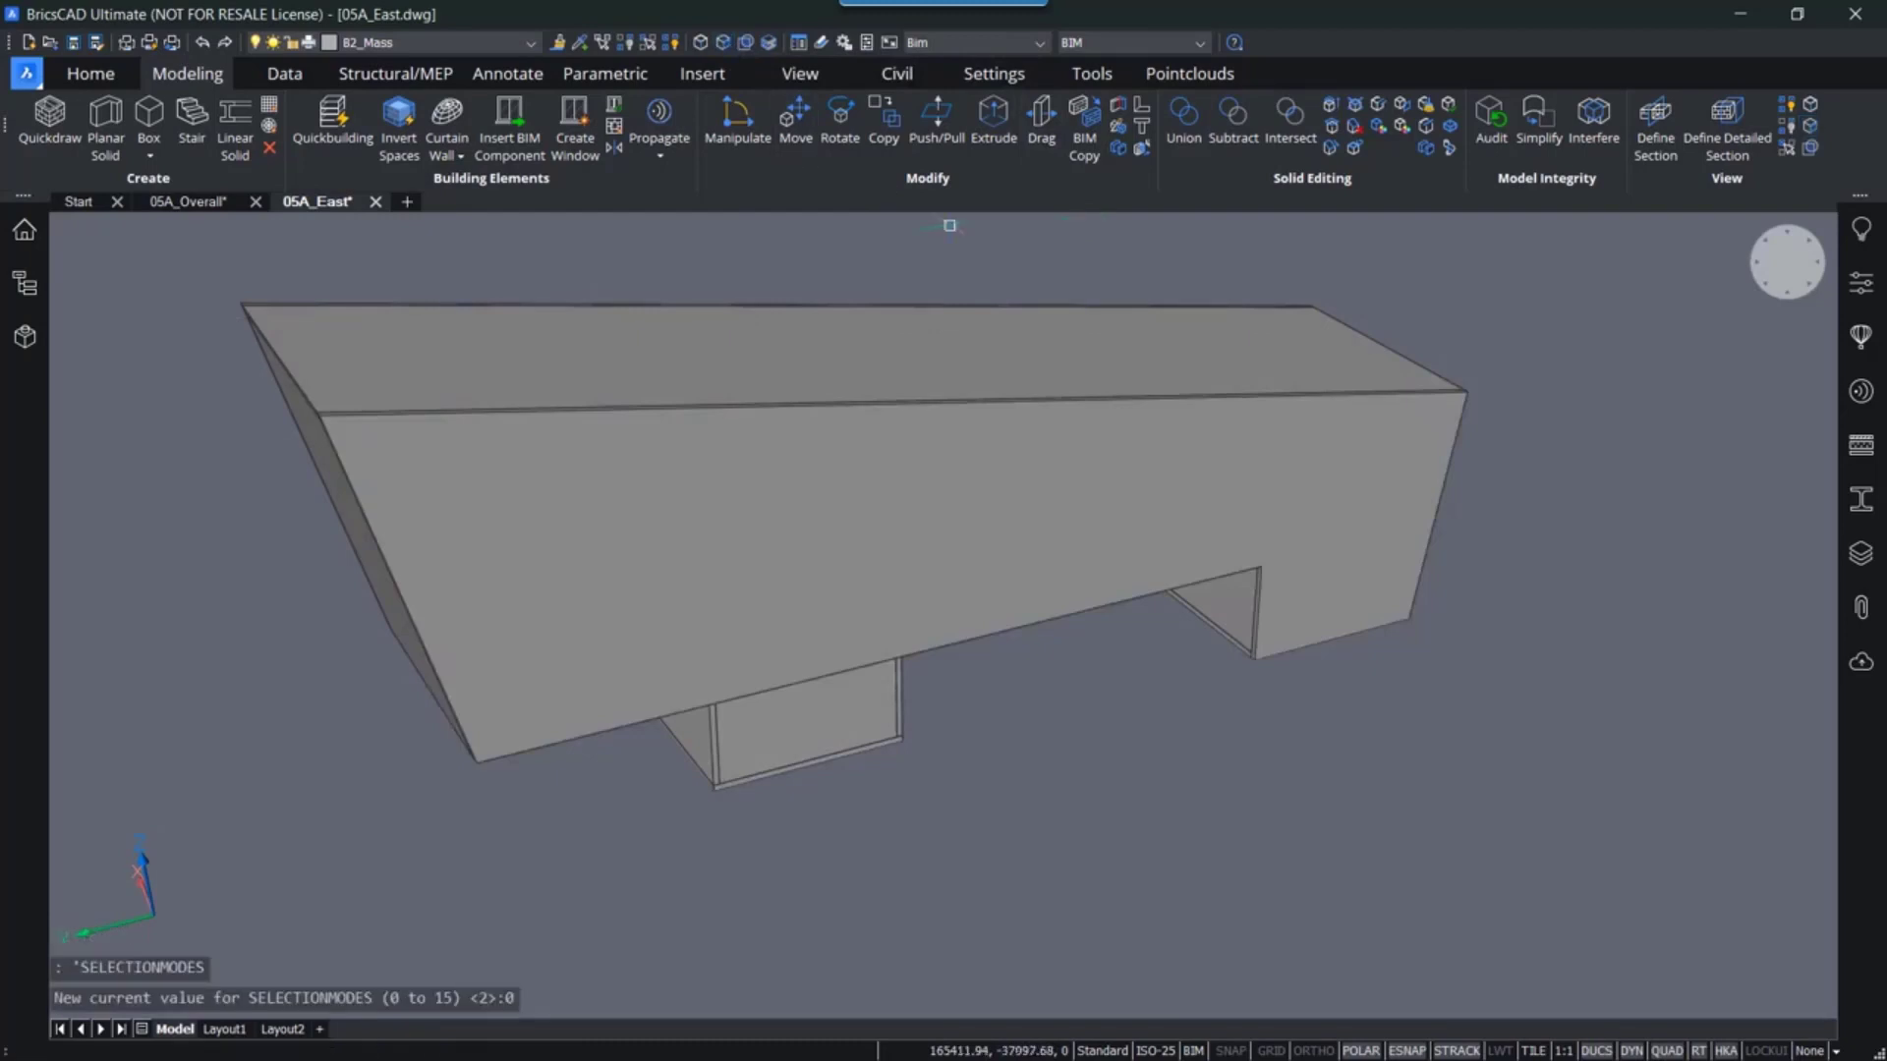
pyautogui.moveTo(771, 538)
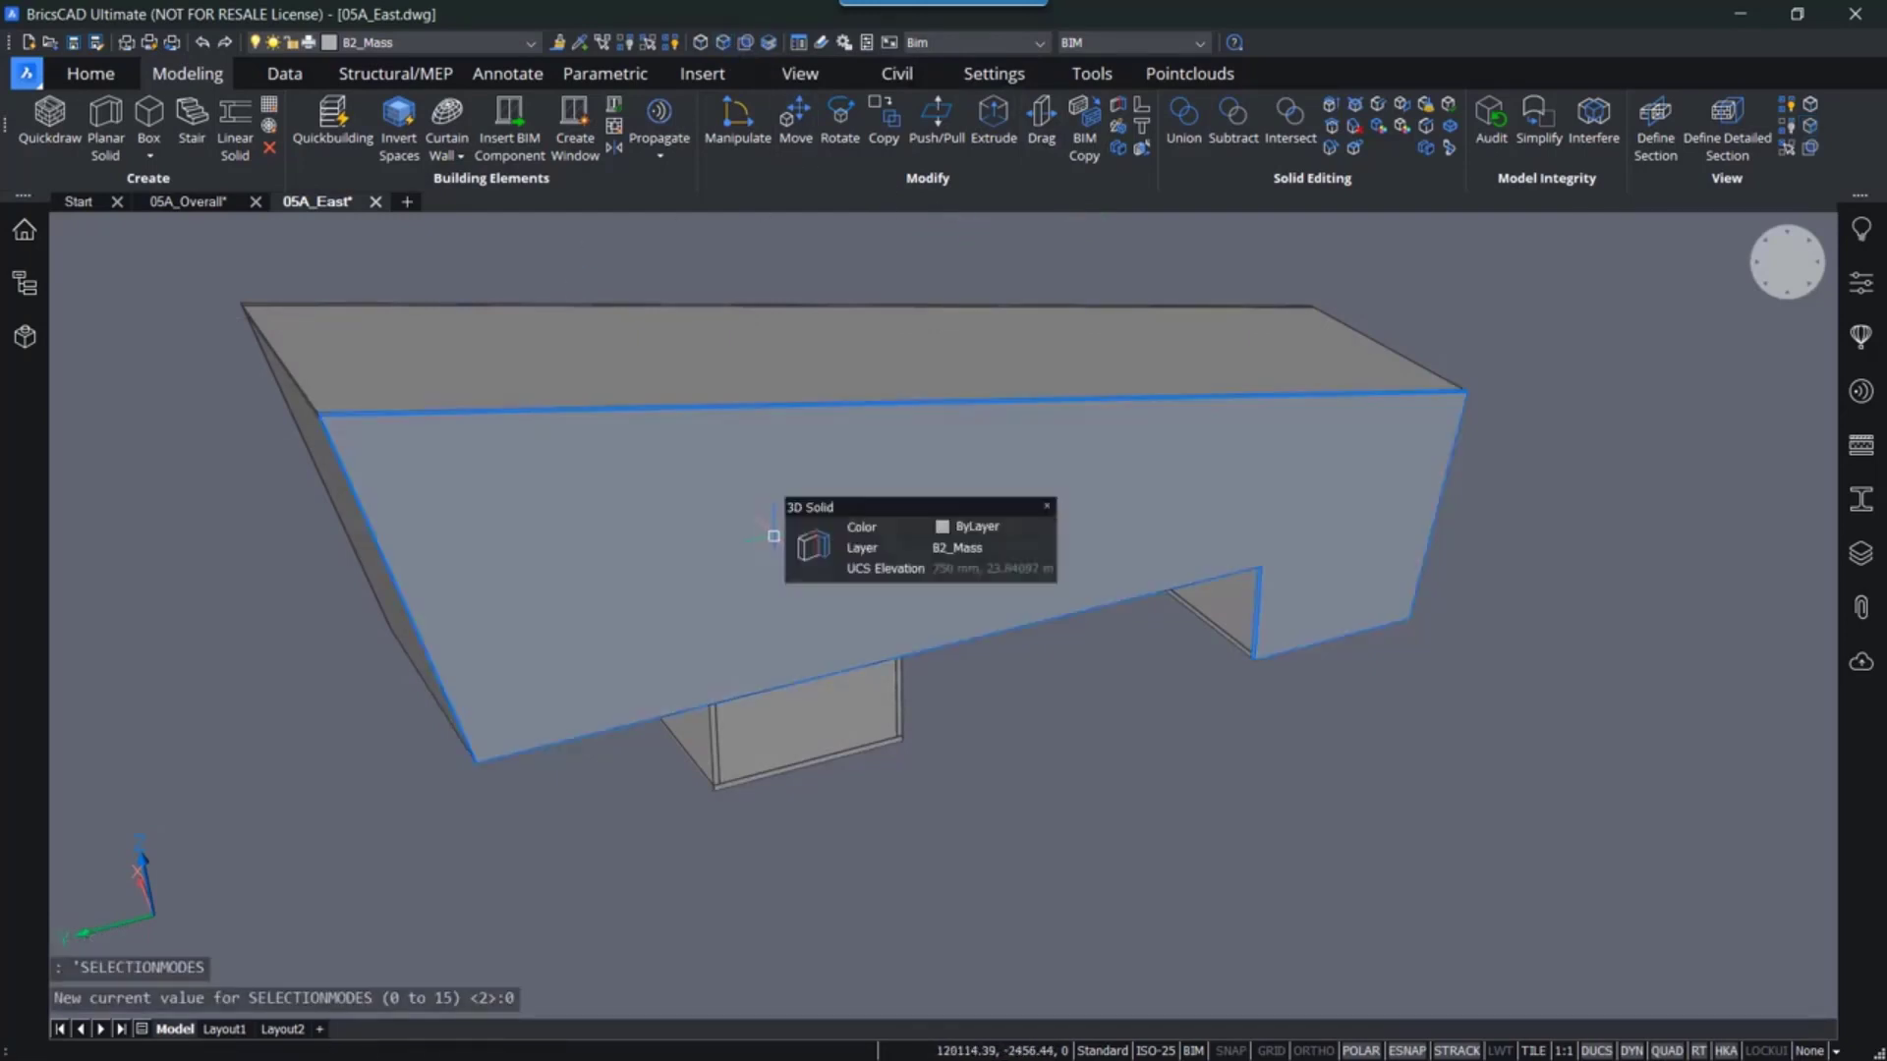
pyautogui.keyDown('shift'); pyautogui.moveTo(623, 502); pyautogui.dragTo(829, 526, button='middle'); pyautogui.keyUp('shift')
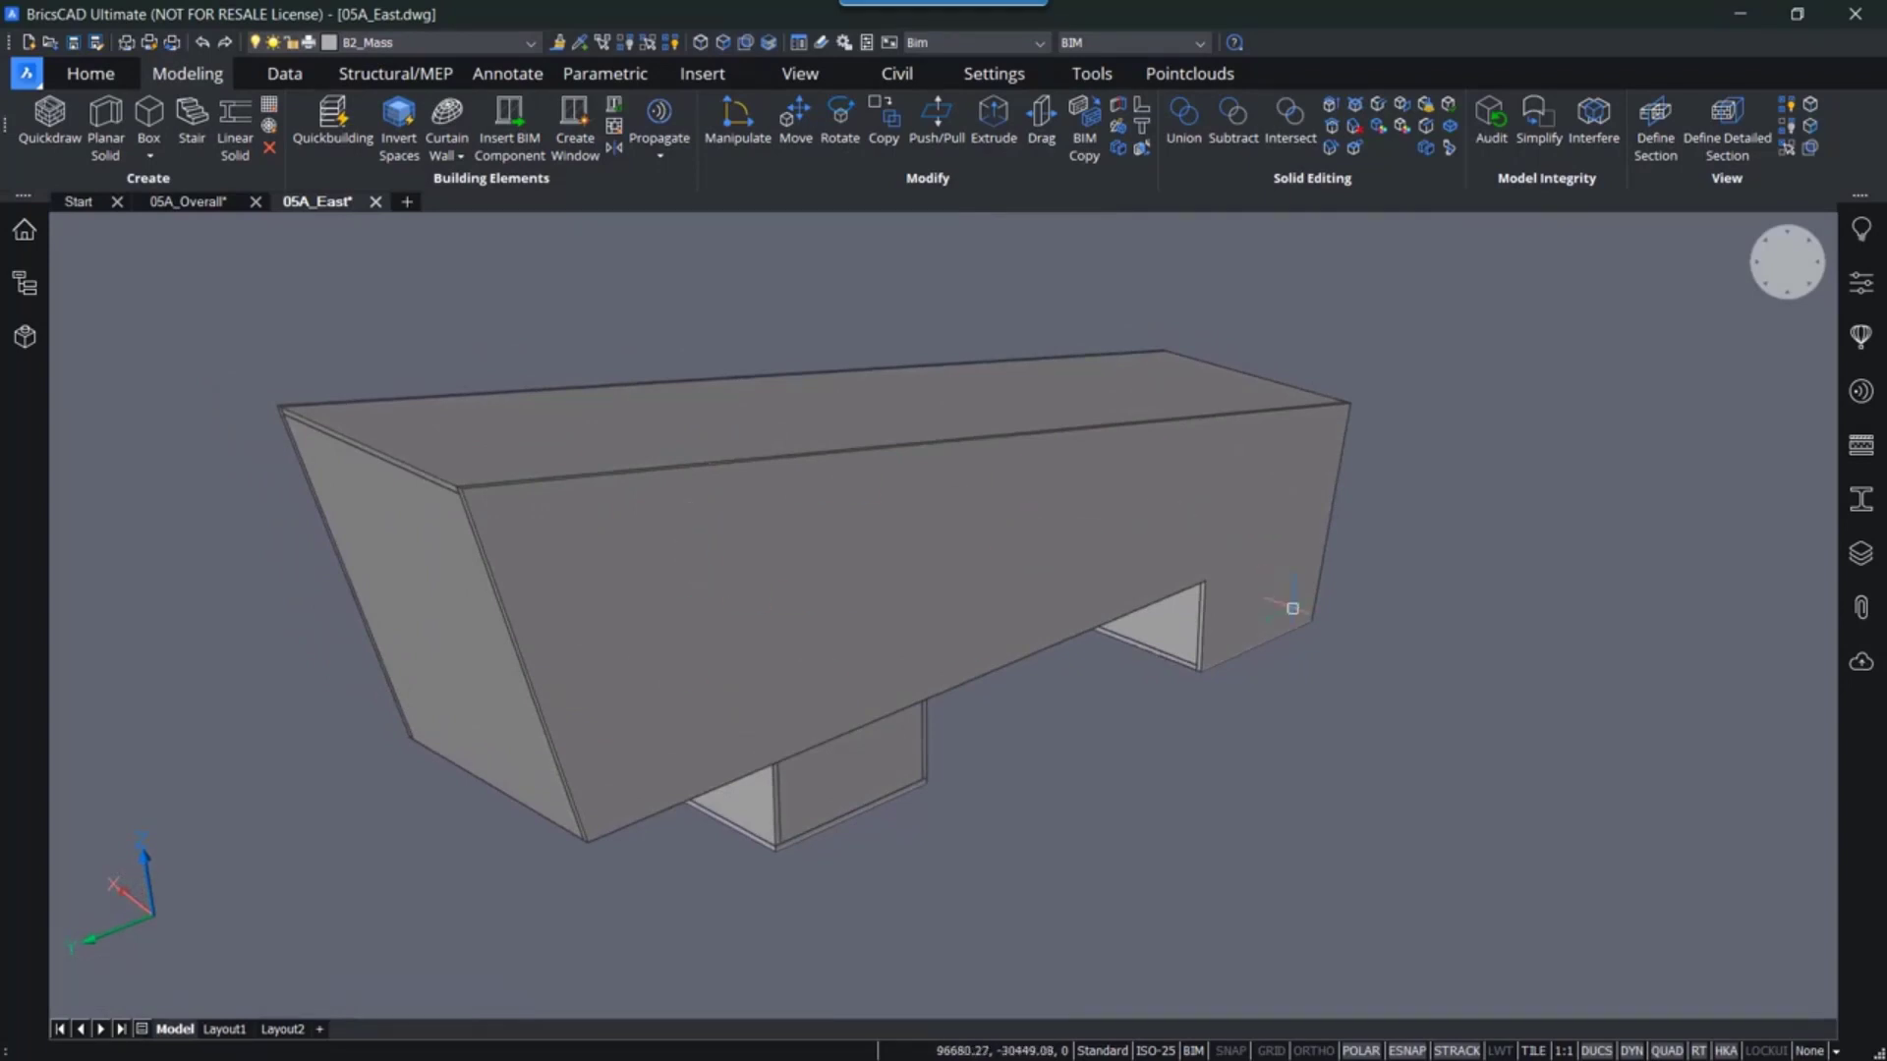
pyautogui.click(921, 605)
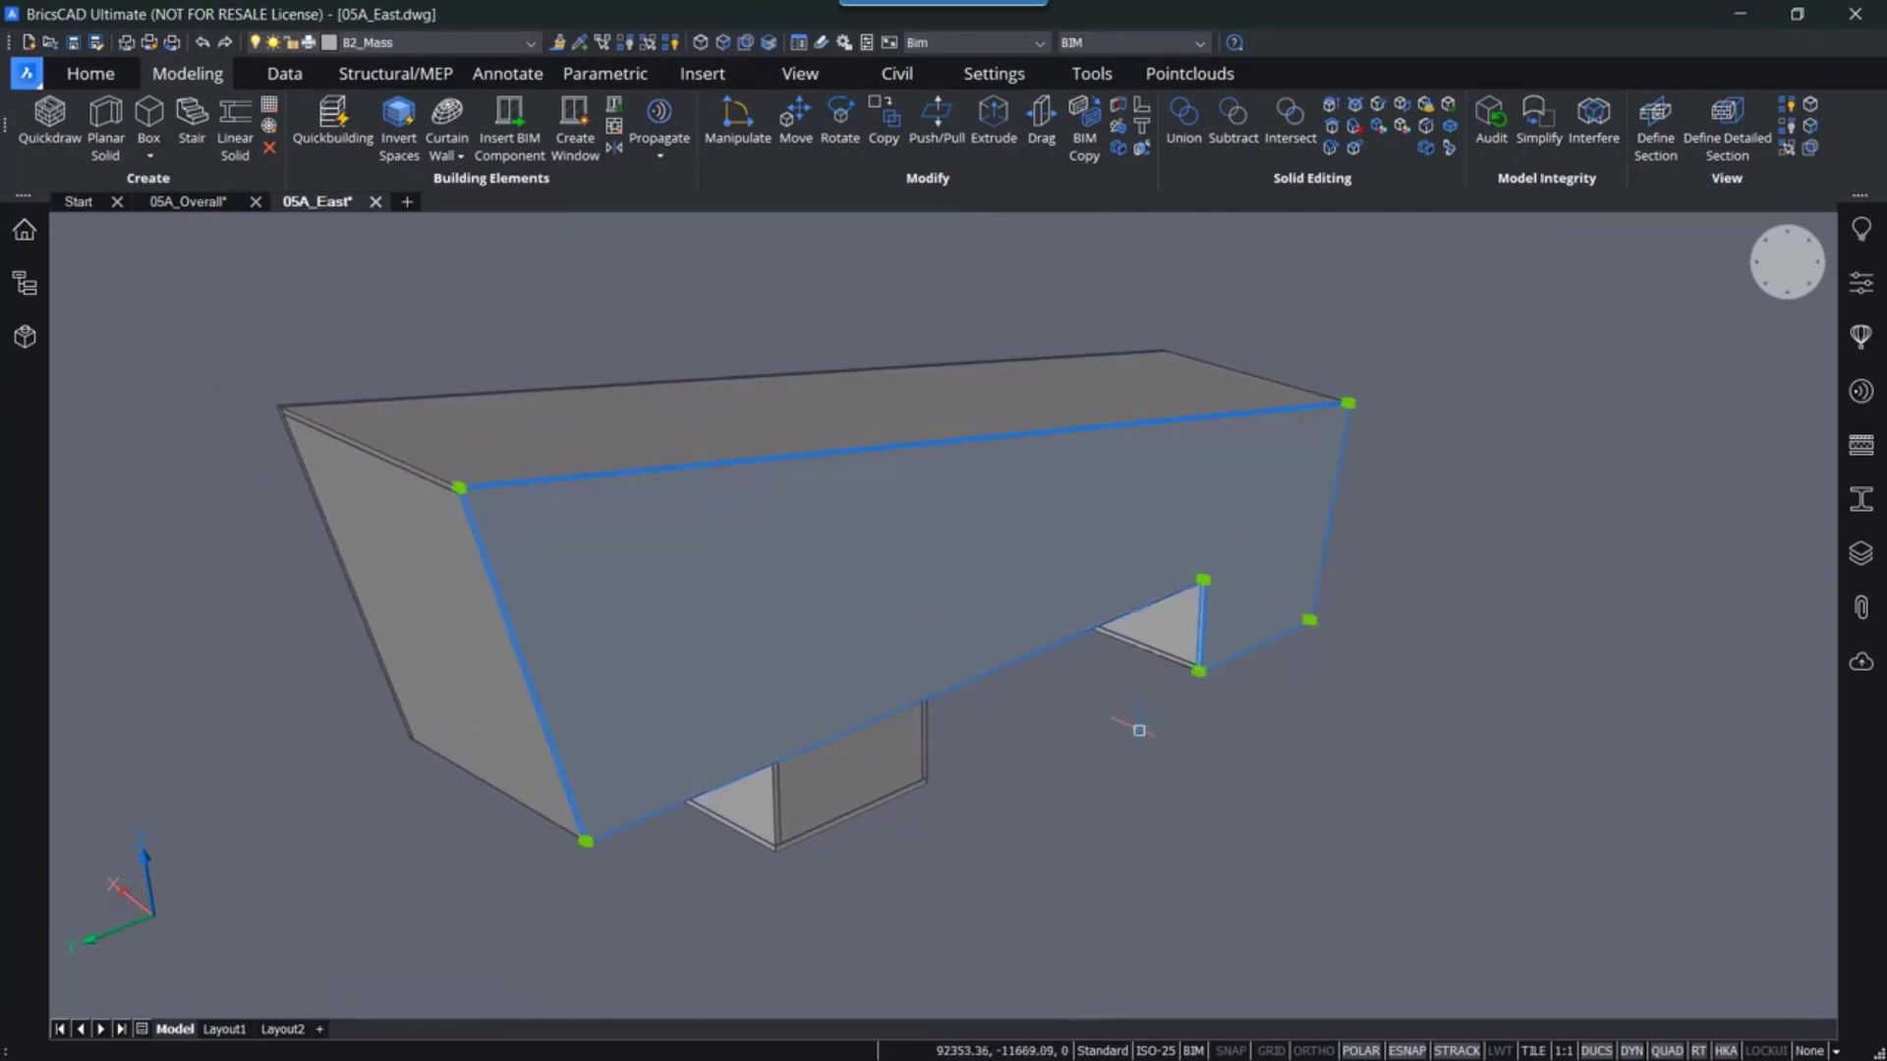
pyautogui.moveTo(1139, 731)
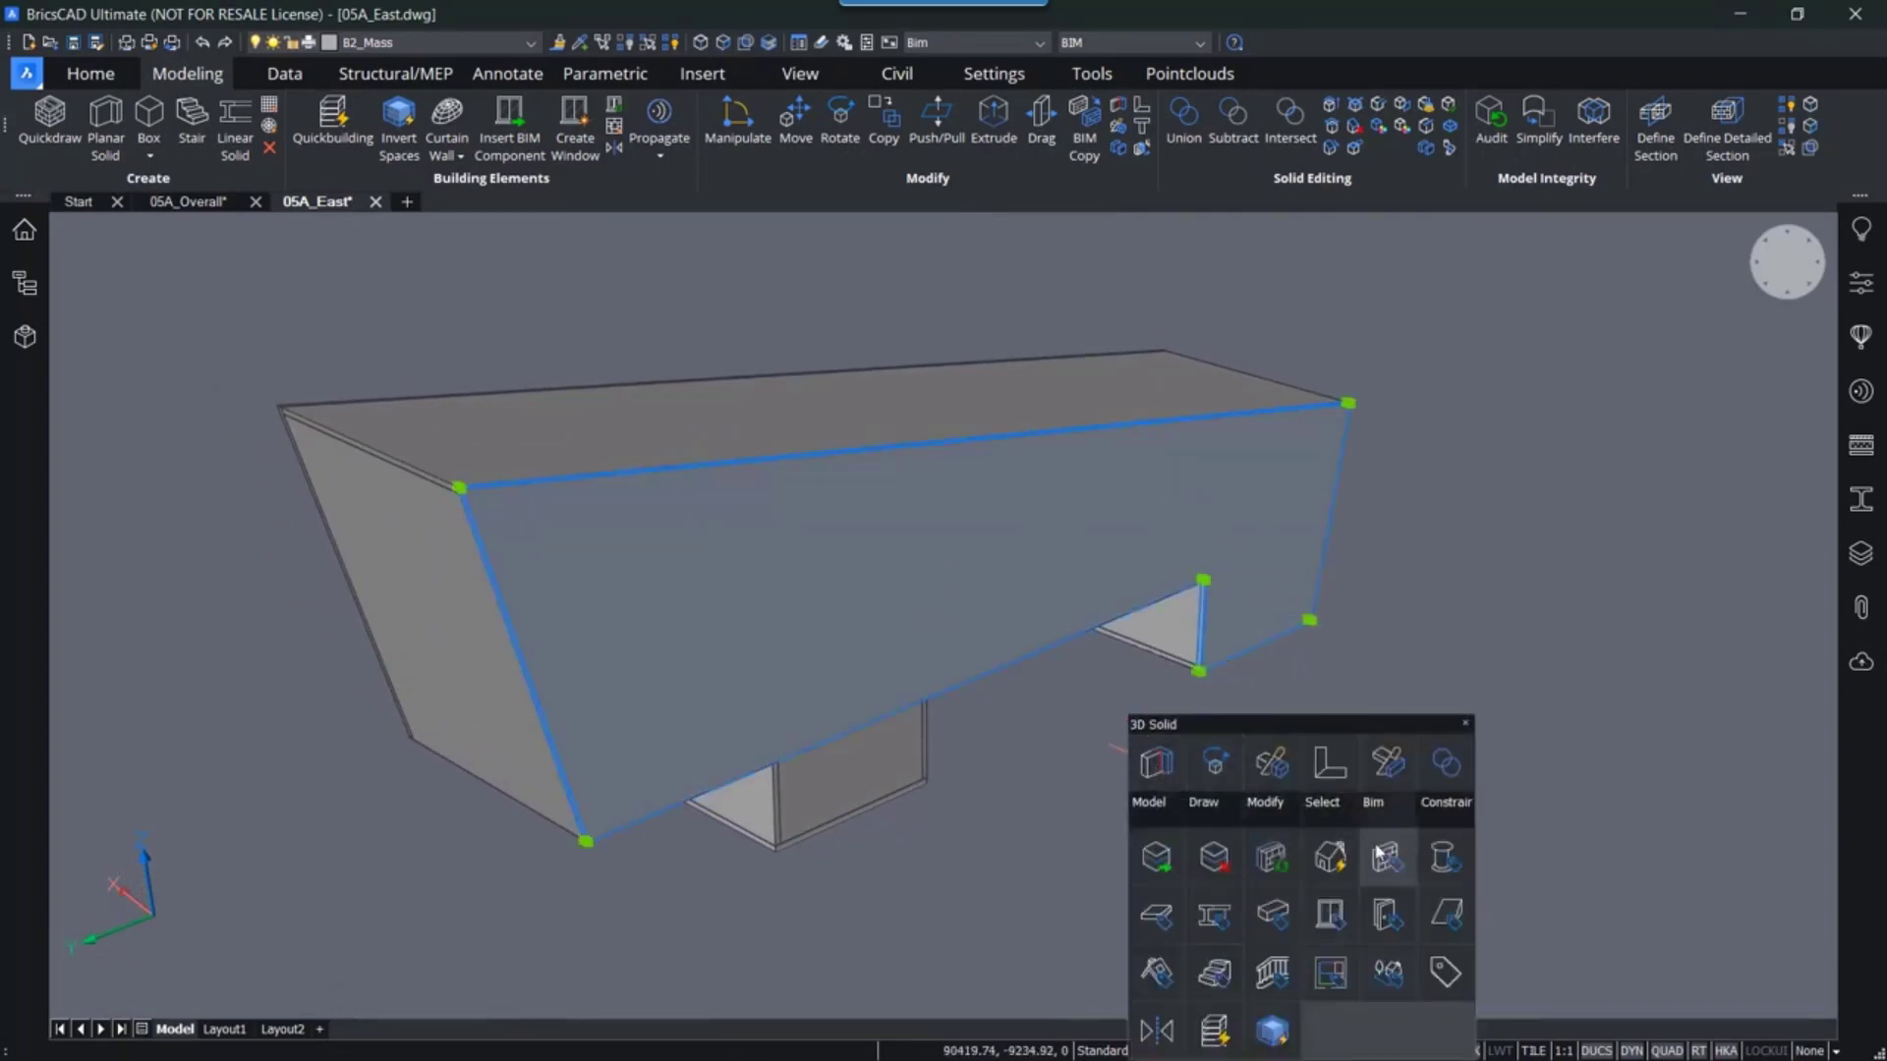
pyautogui.moveTo(1339, 814)
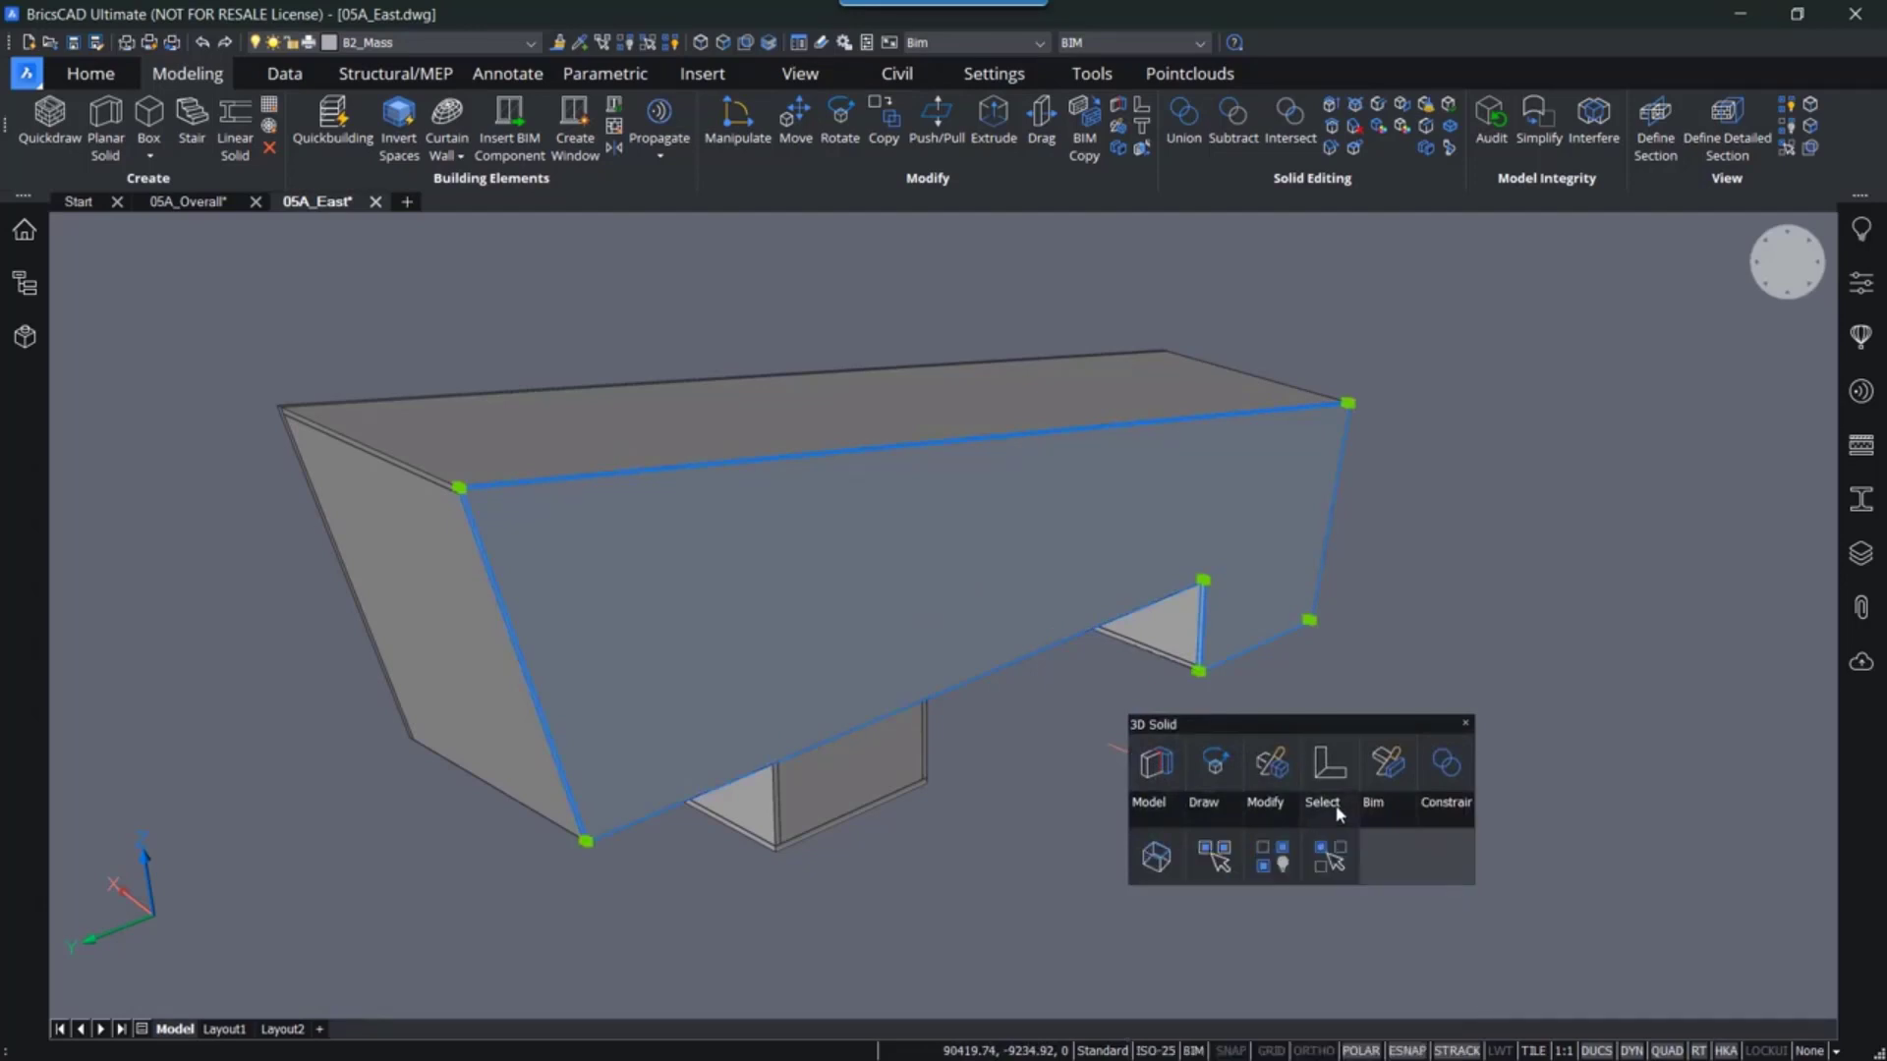
pyautogui.click(1282, 863)
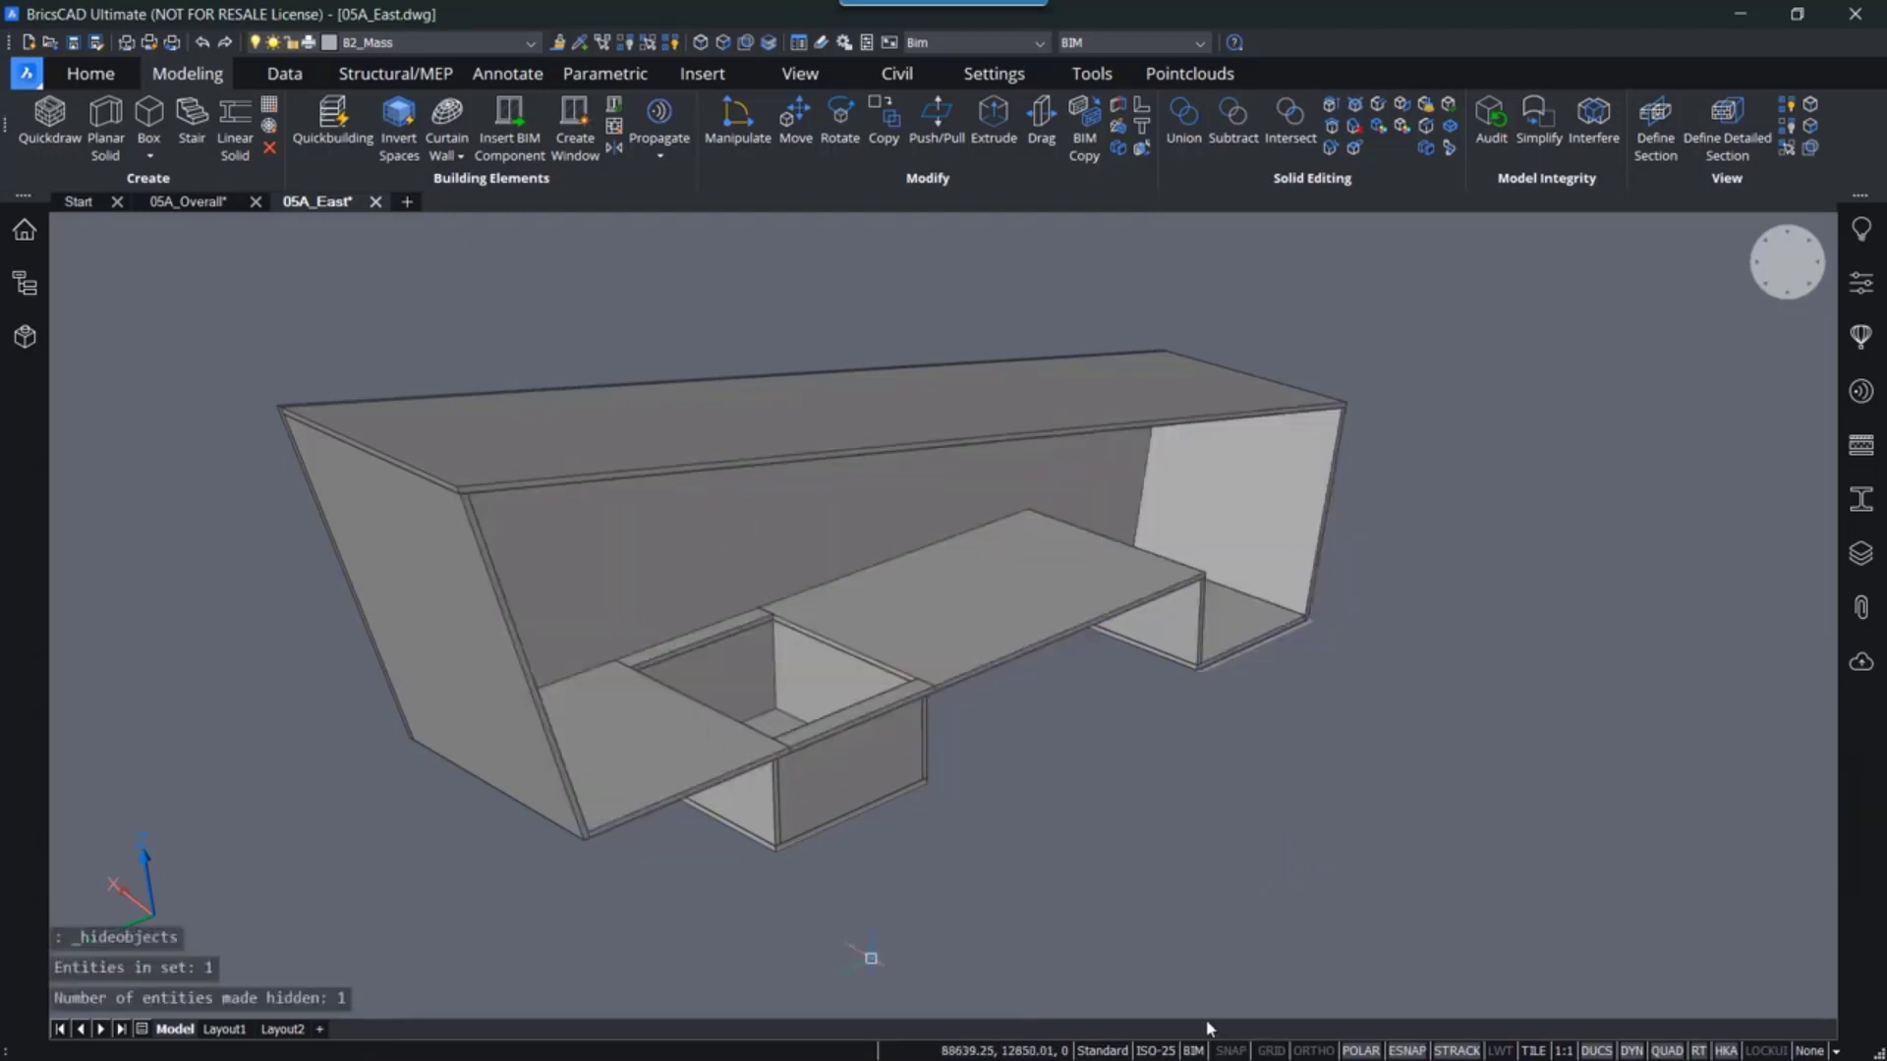
# - Unite the floor slab pieces and the strip around the opening into one solid
pyautogui.moveTo(1275, 794); pyautogui.dragTo(1295, 856, button='middle')
pyautogui.moveTo(1188, 759); pyautogui.dragTo(1148, 788, button='middle')
pyautogui.keyDown('shift'); pyautogui.moveTo(1023, 778); pyautogui.dragTo(1112, 778, button='middle'); pyautogui.keyUp('shift')
pyautogui.scroll(8, 872, 705)
pyautogui.moveTo(929, 615); pyautogui.dragTo(810, 688, button='middle')
pyautogui.scroll(-2, 798, 676)
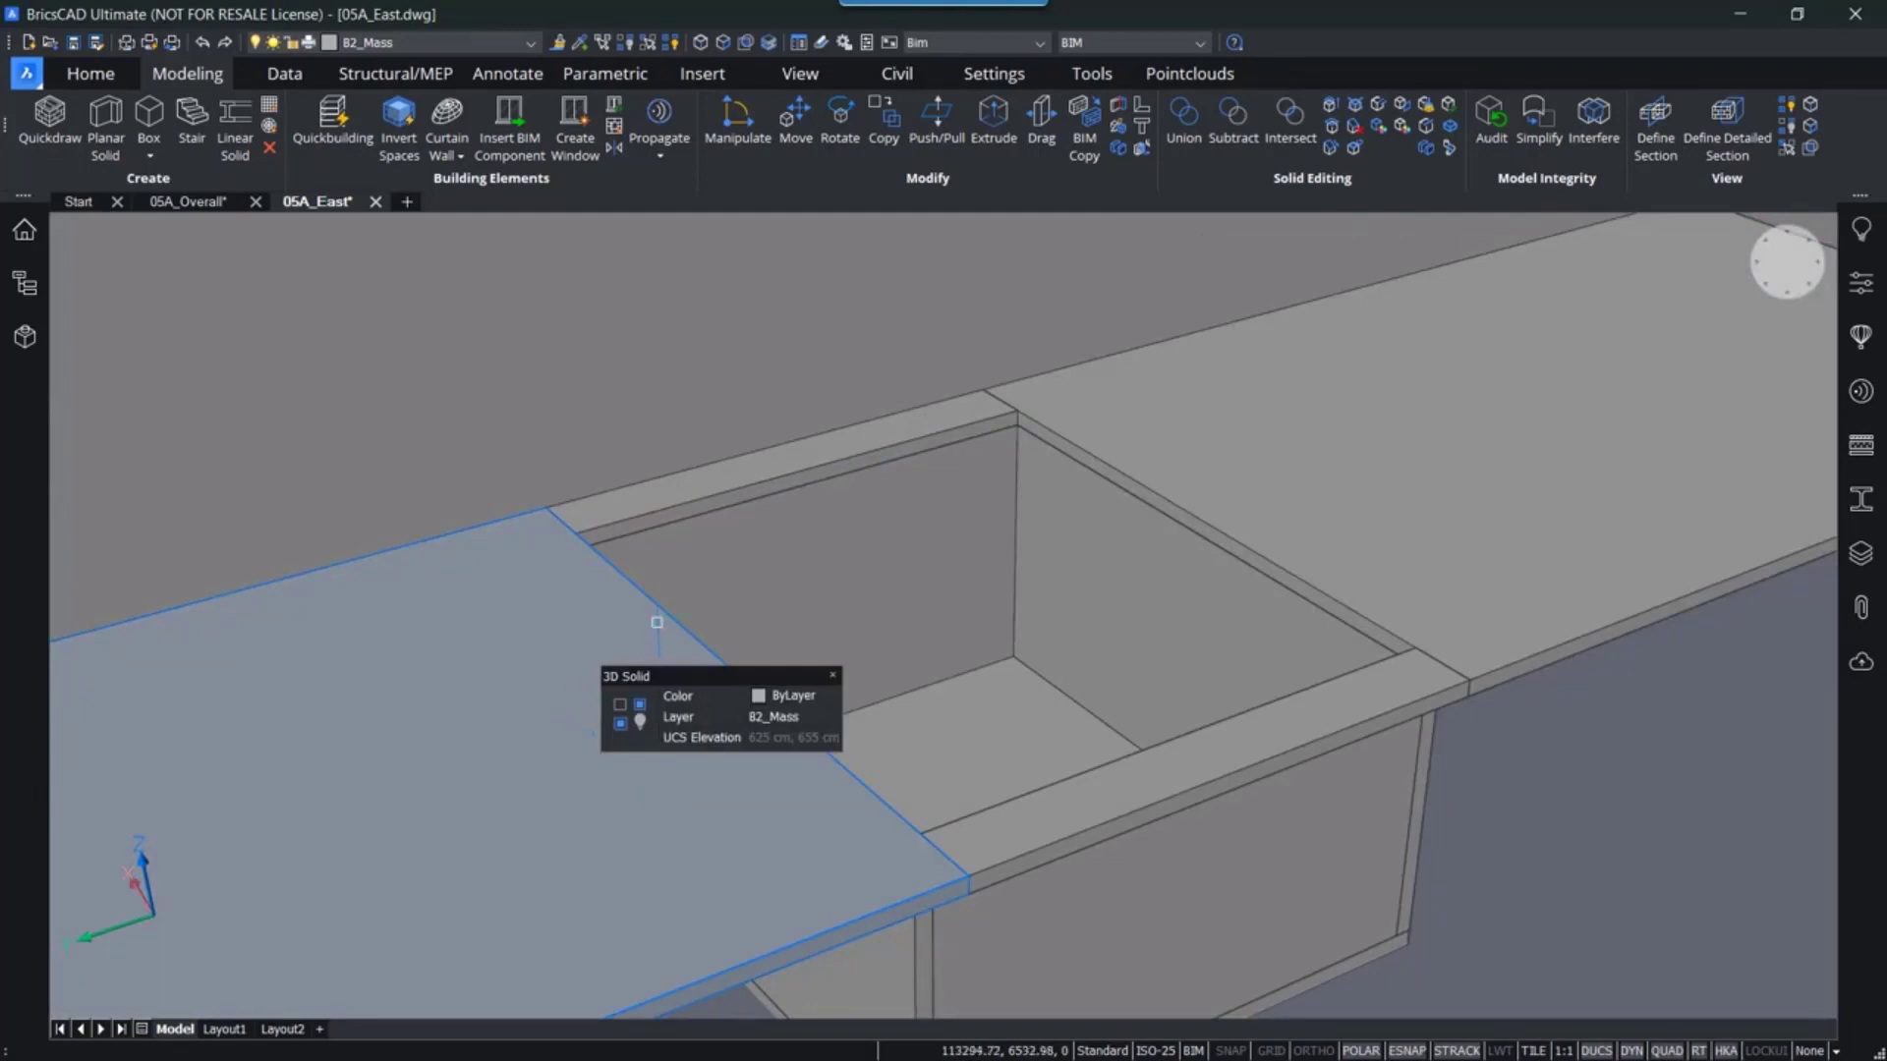
pyautogui.scroll(-3, 604, 620)
pyautogui.scroll(3, 462, 682)
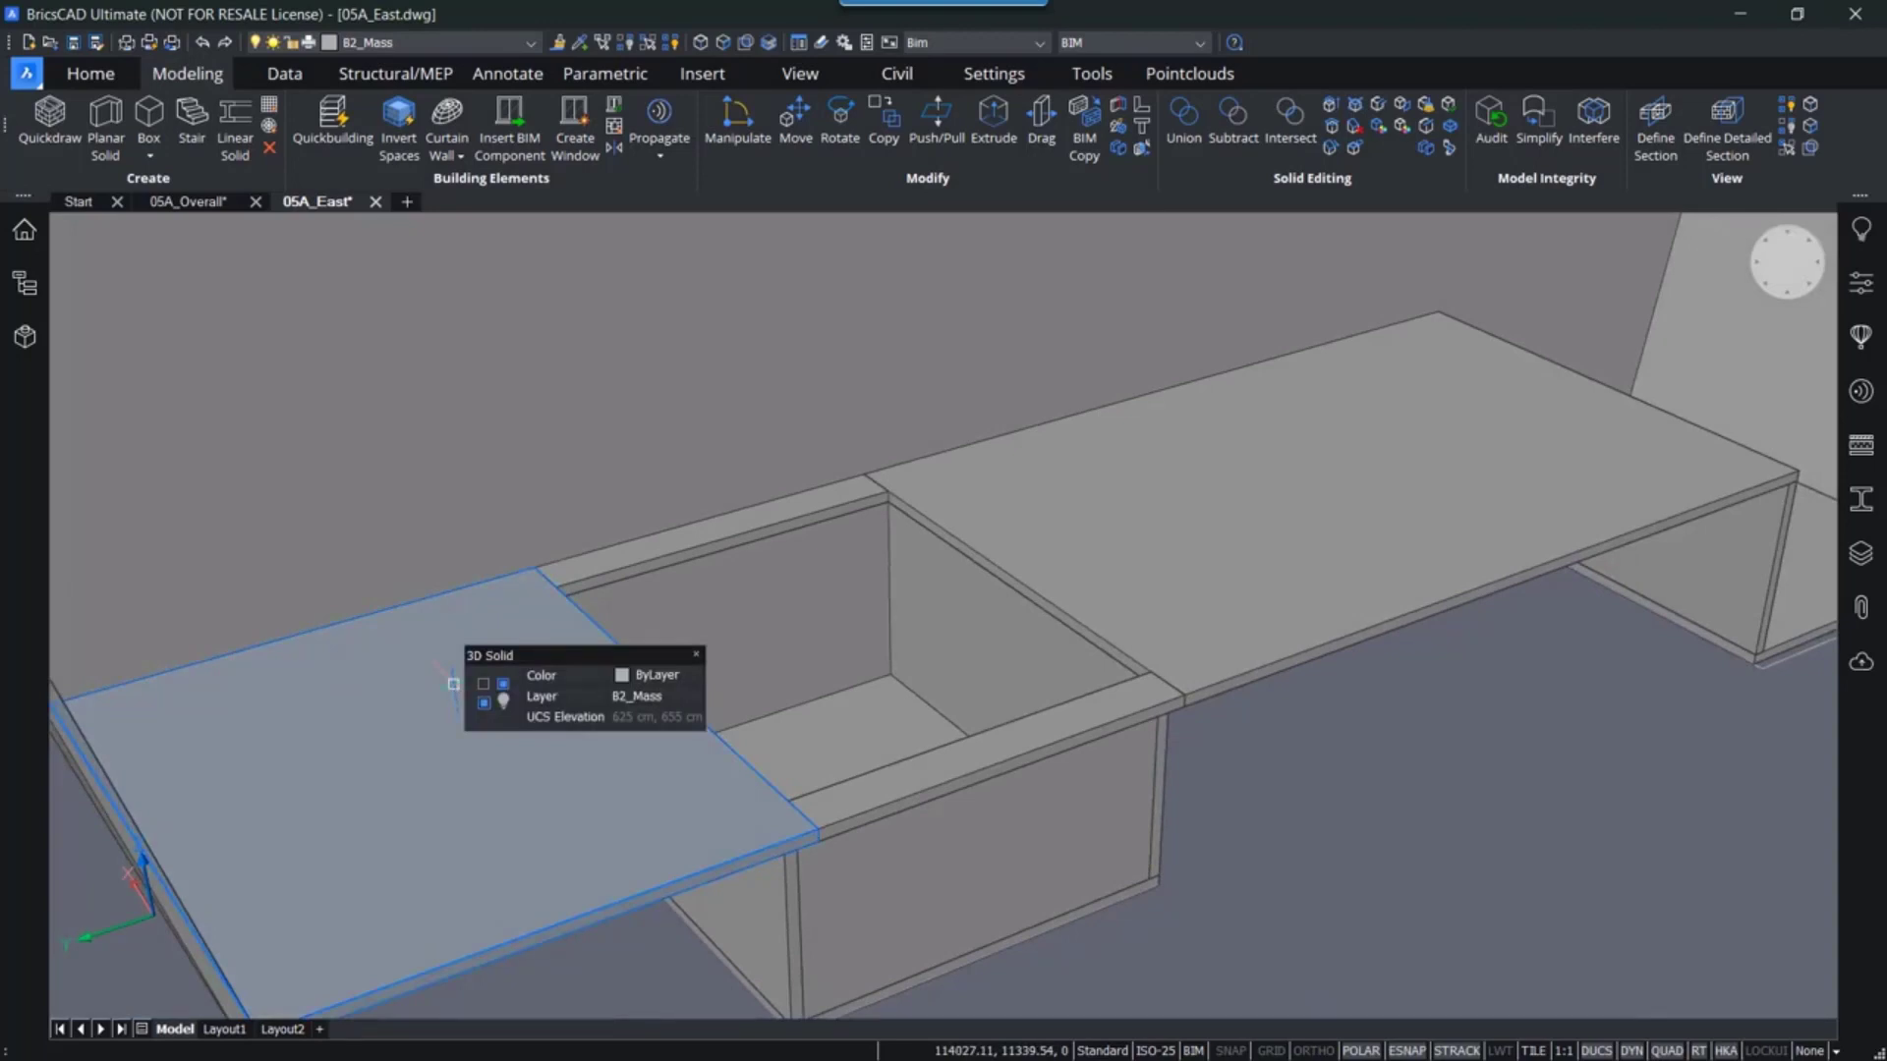
pyautogui.click(513, 626)
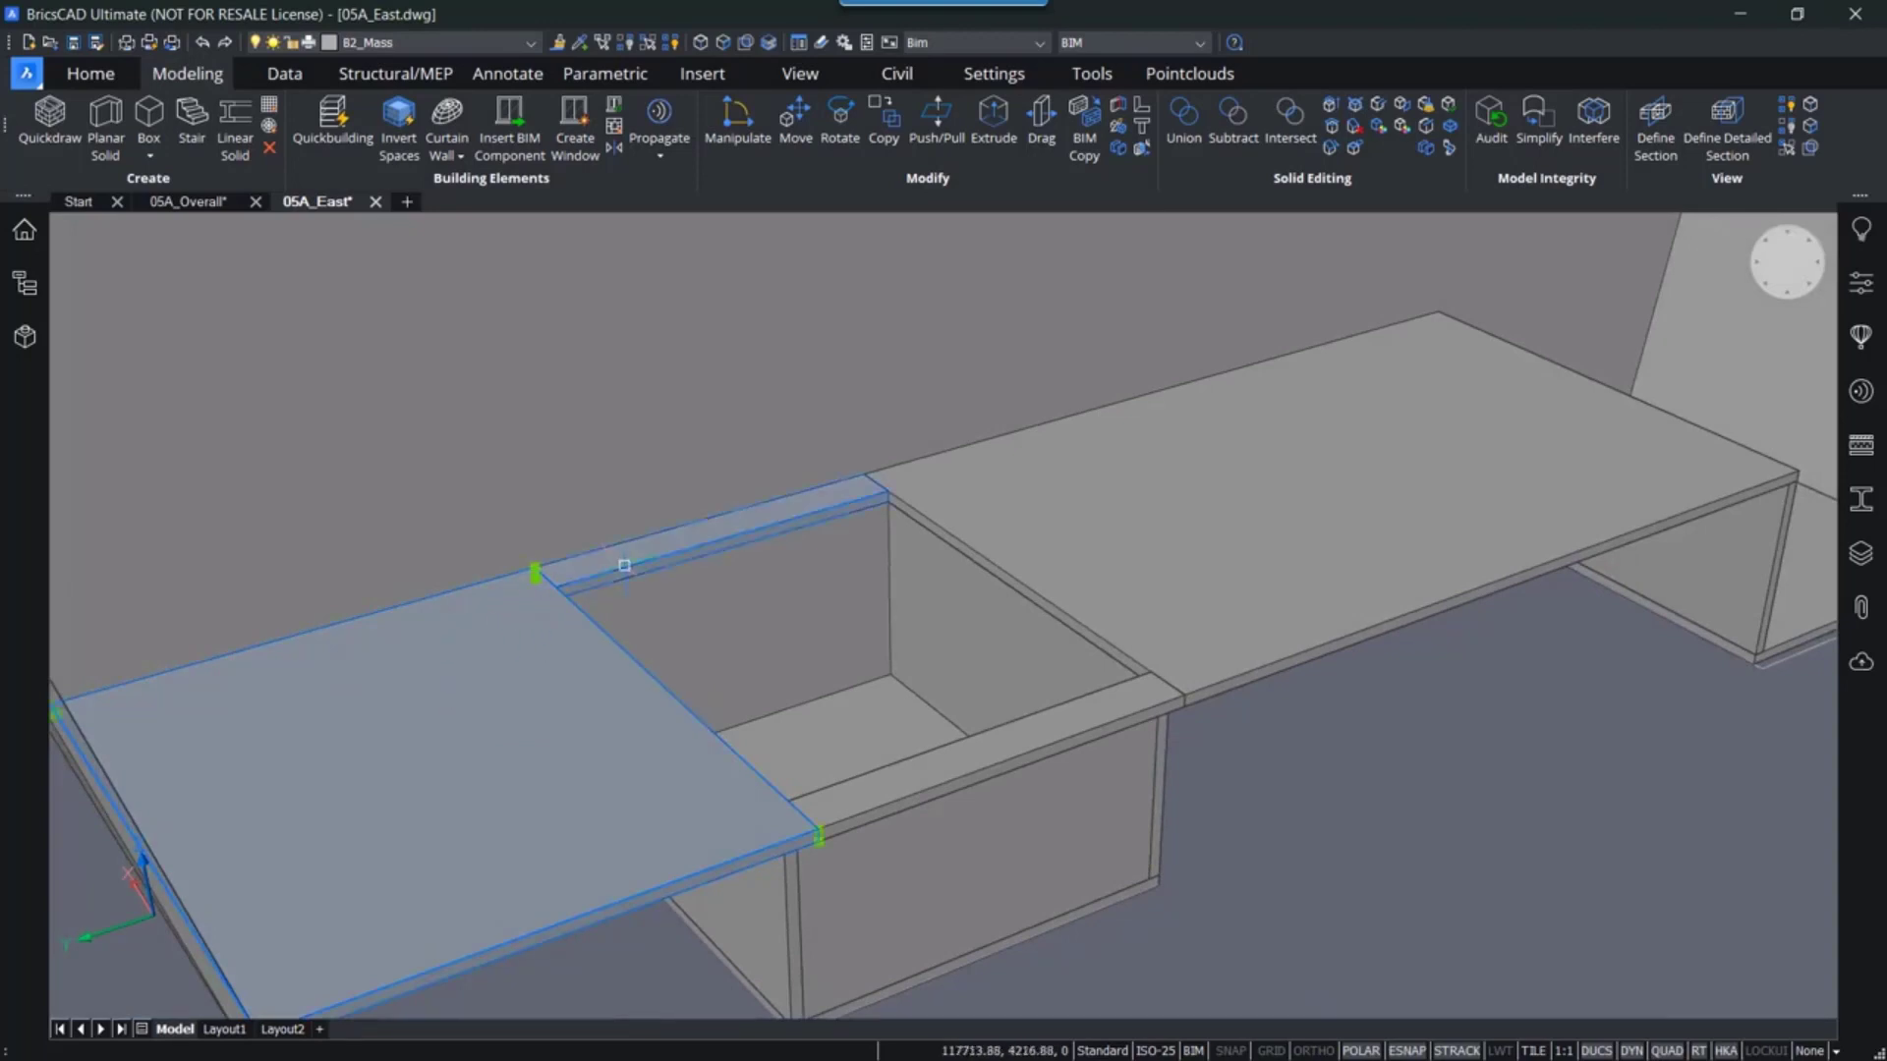
pyautogui.click(624, 556)
pyautogui.click(1013, 735)
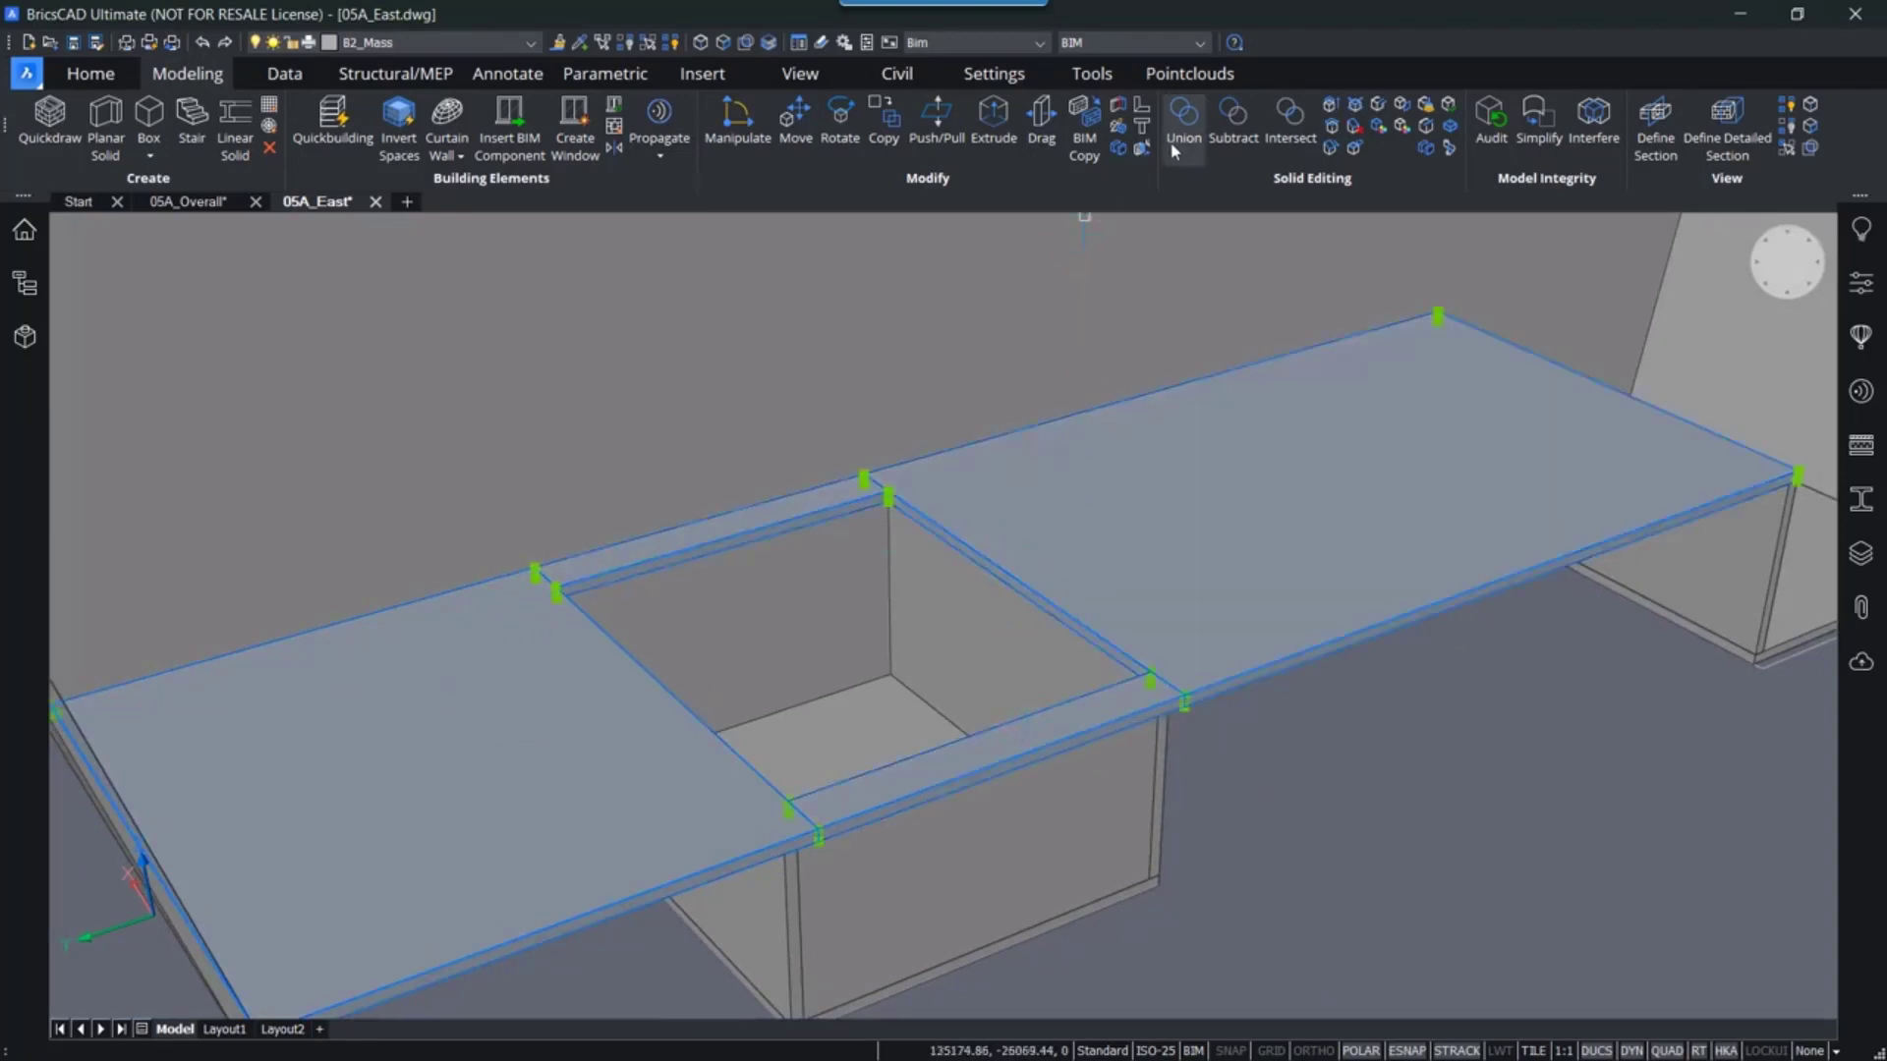
pyautogui.click(1185, 118)
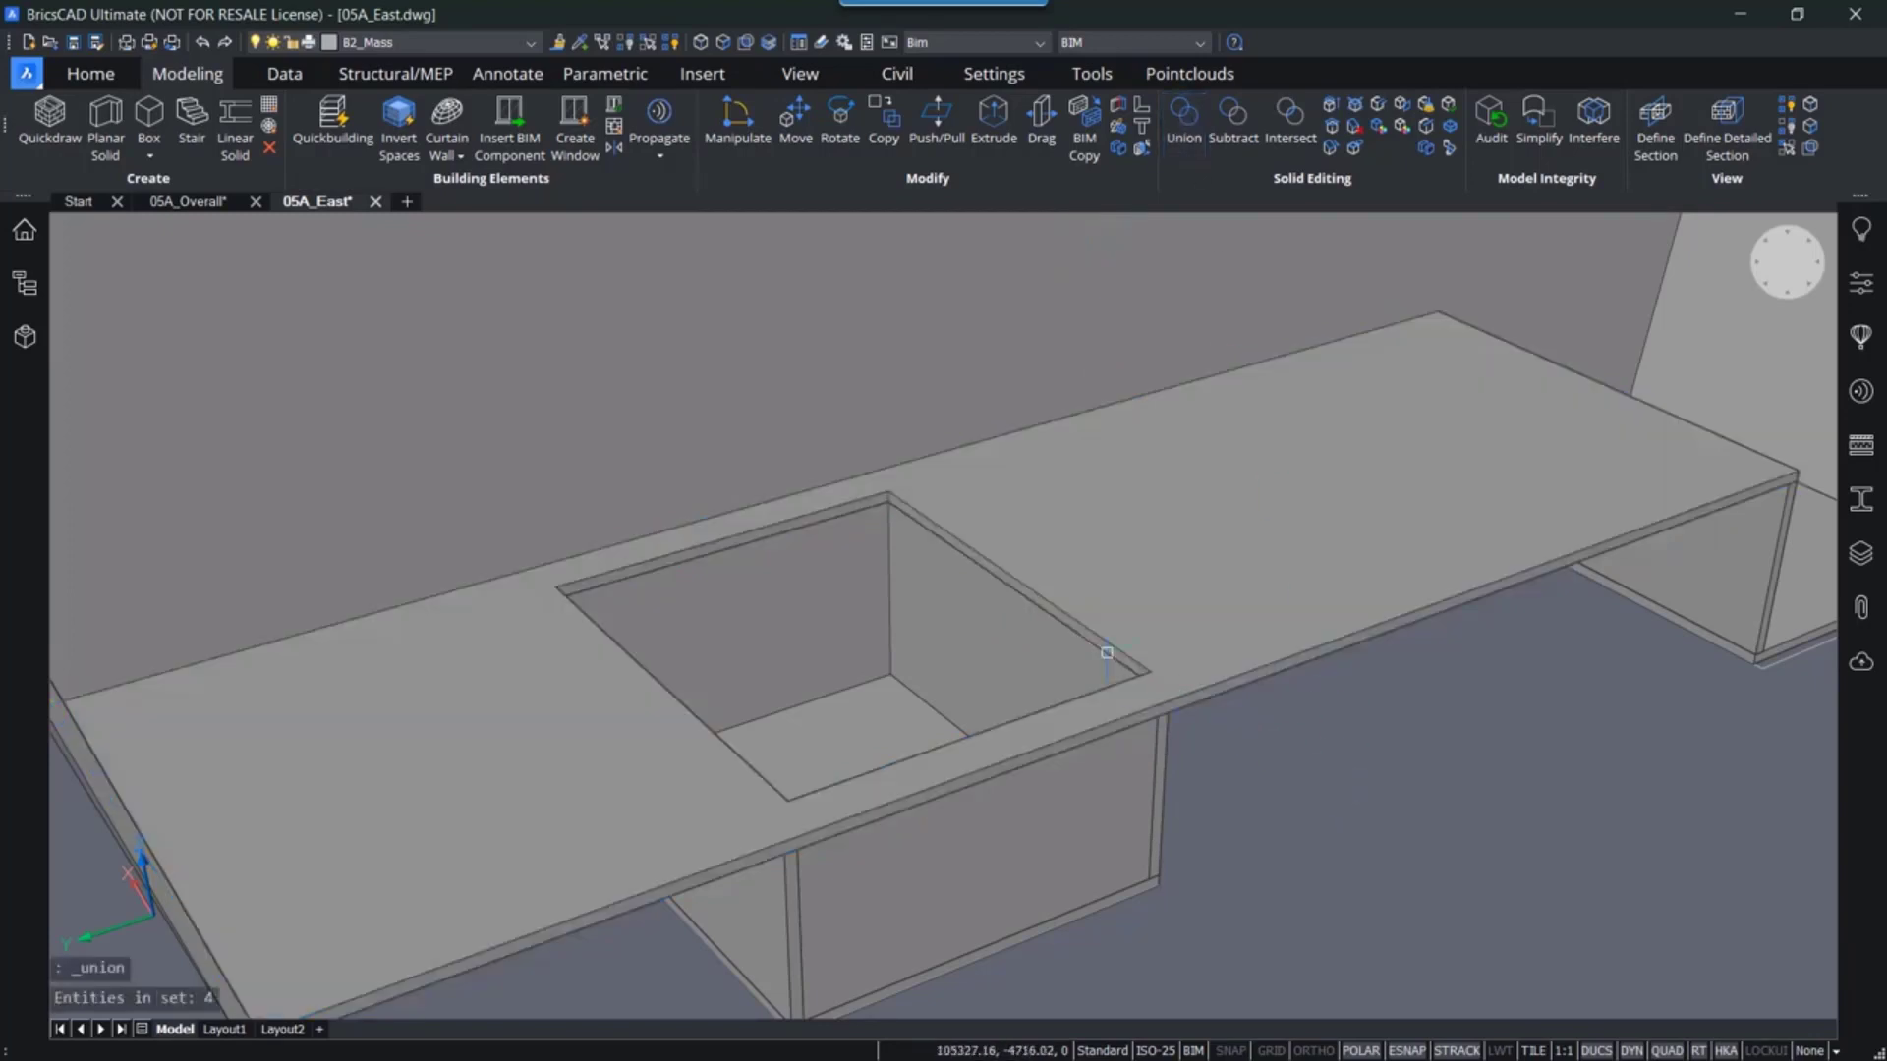
pyautogui.scroll(3, 1106, 653)
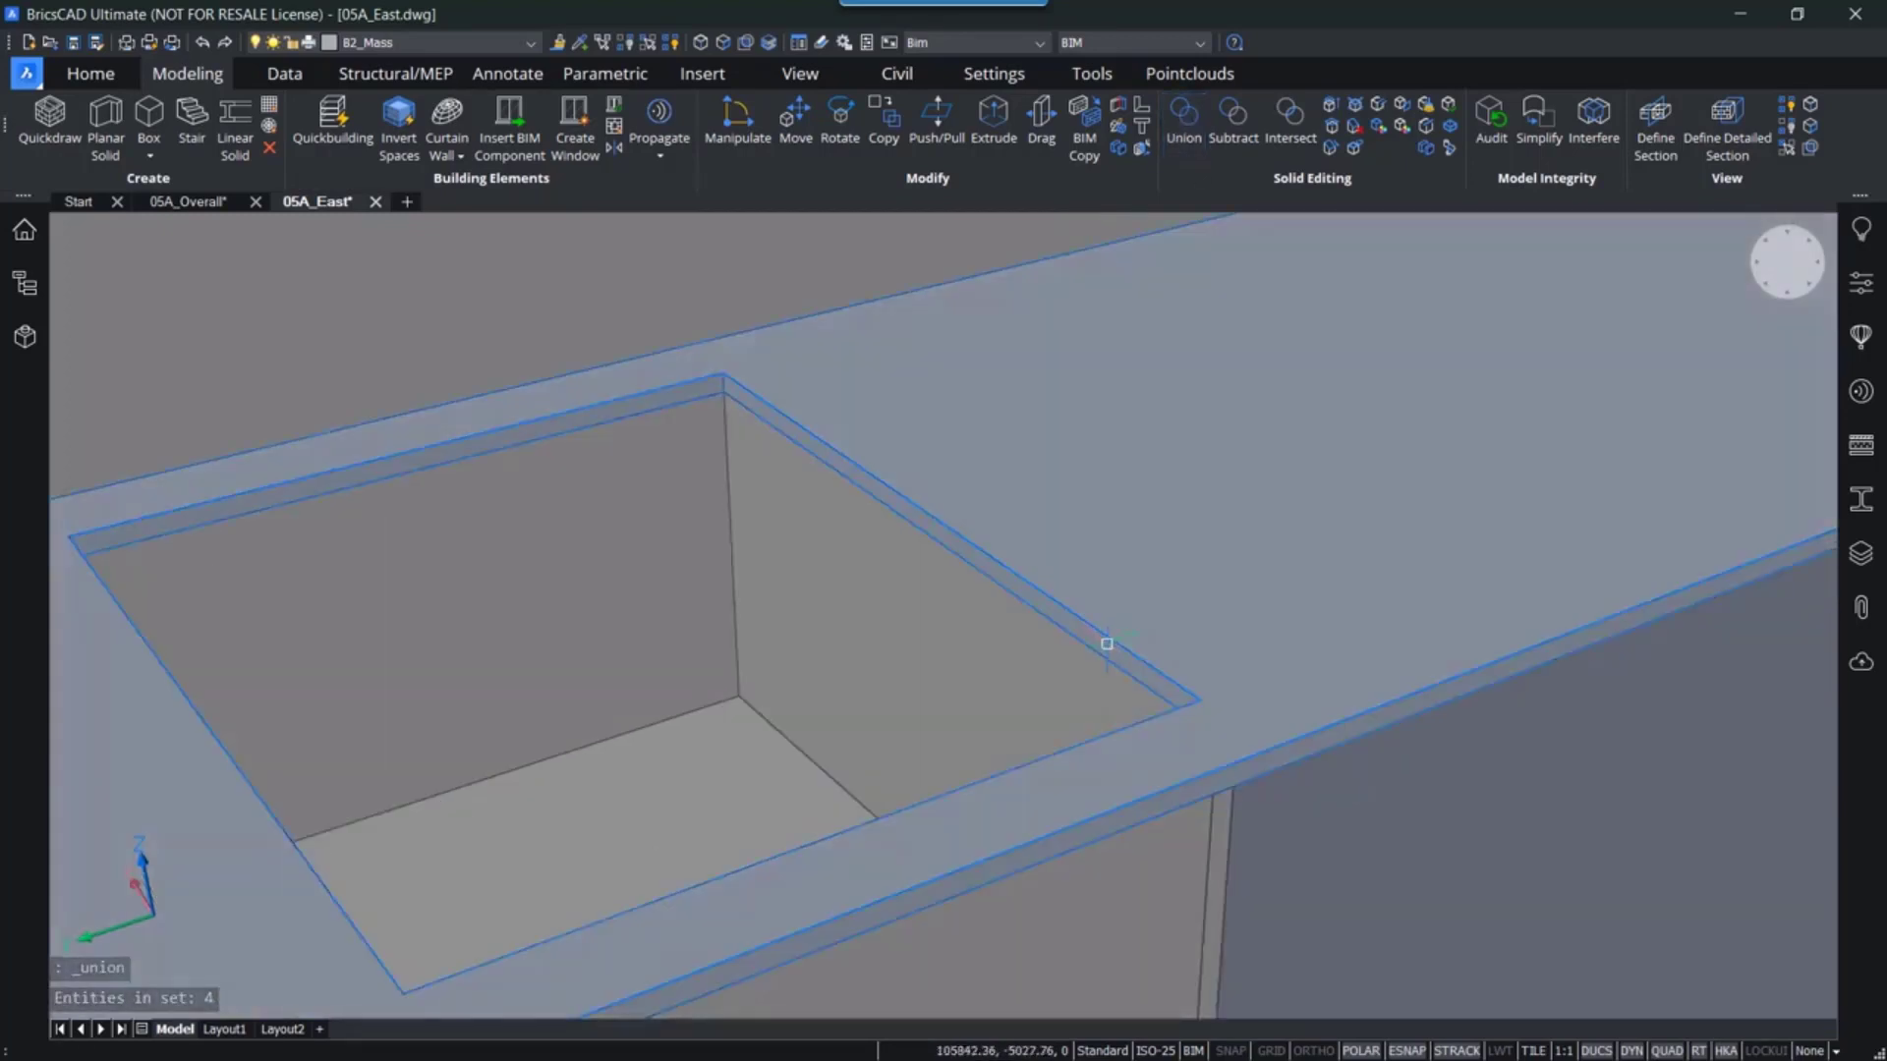
pyautogui.scroll(2, 1107, 644)
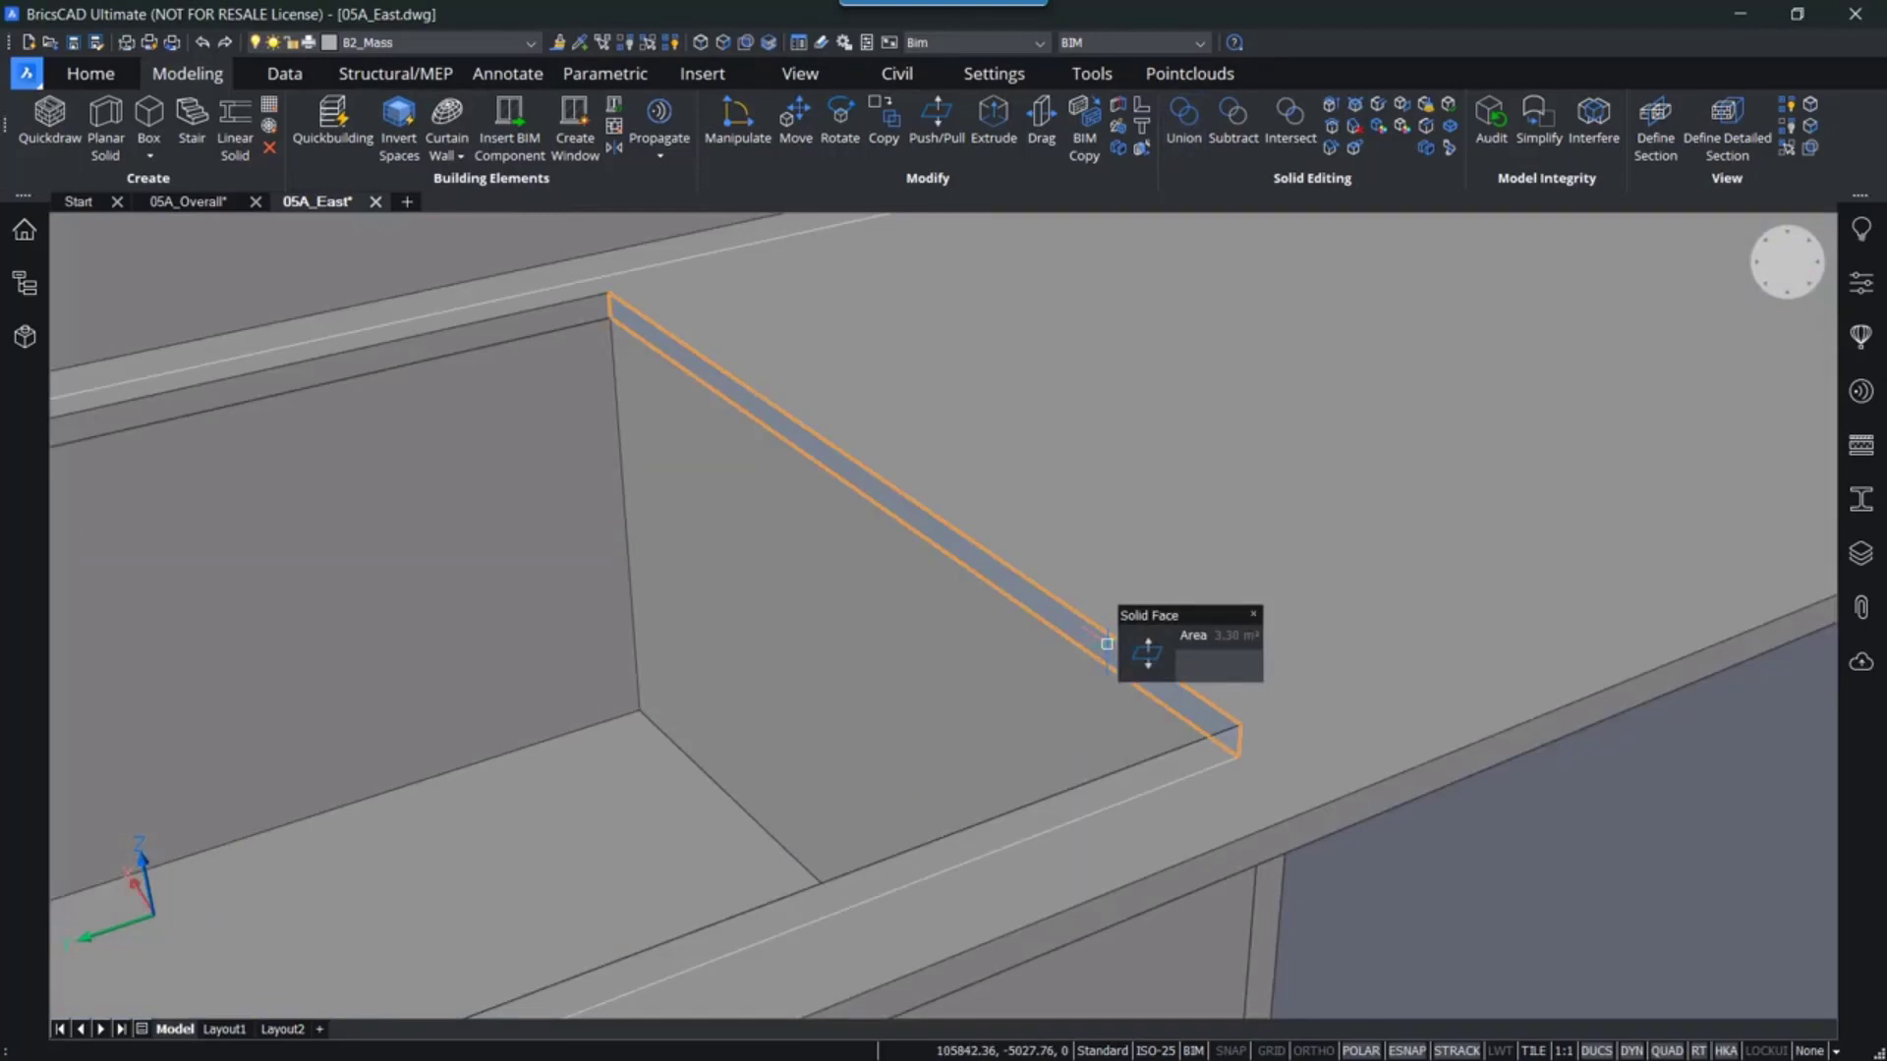
pyautogui.moveTo(1147, 653)
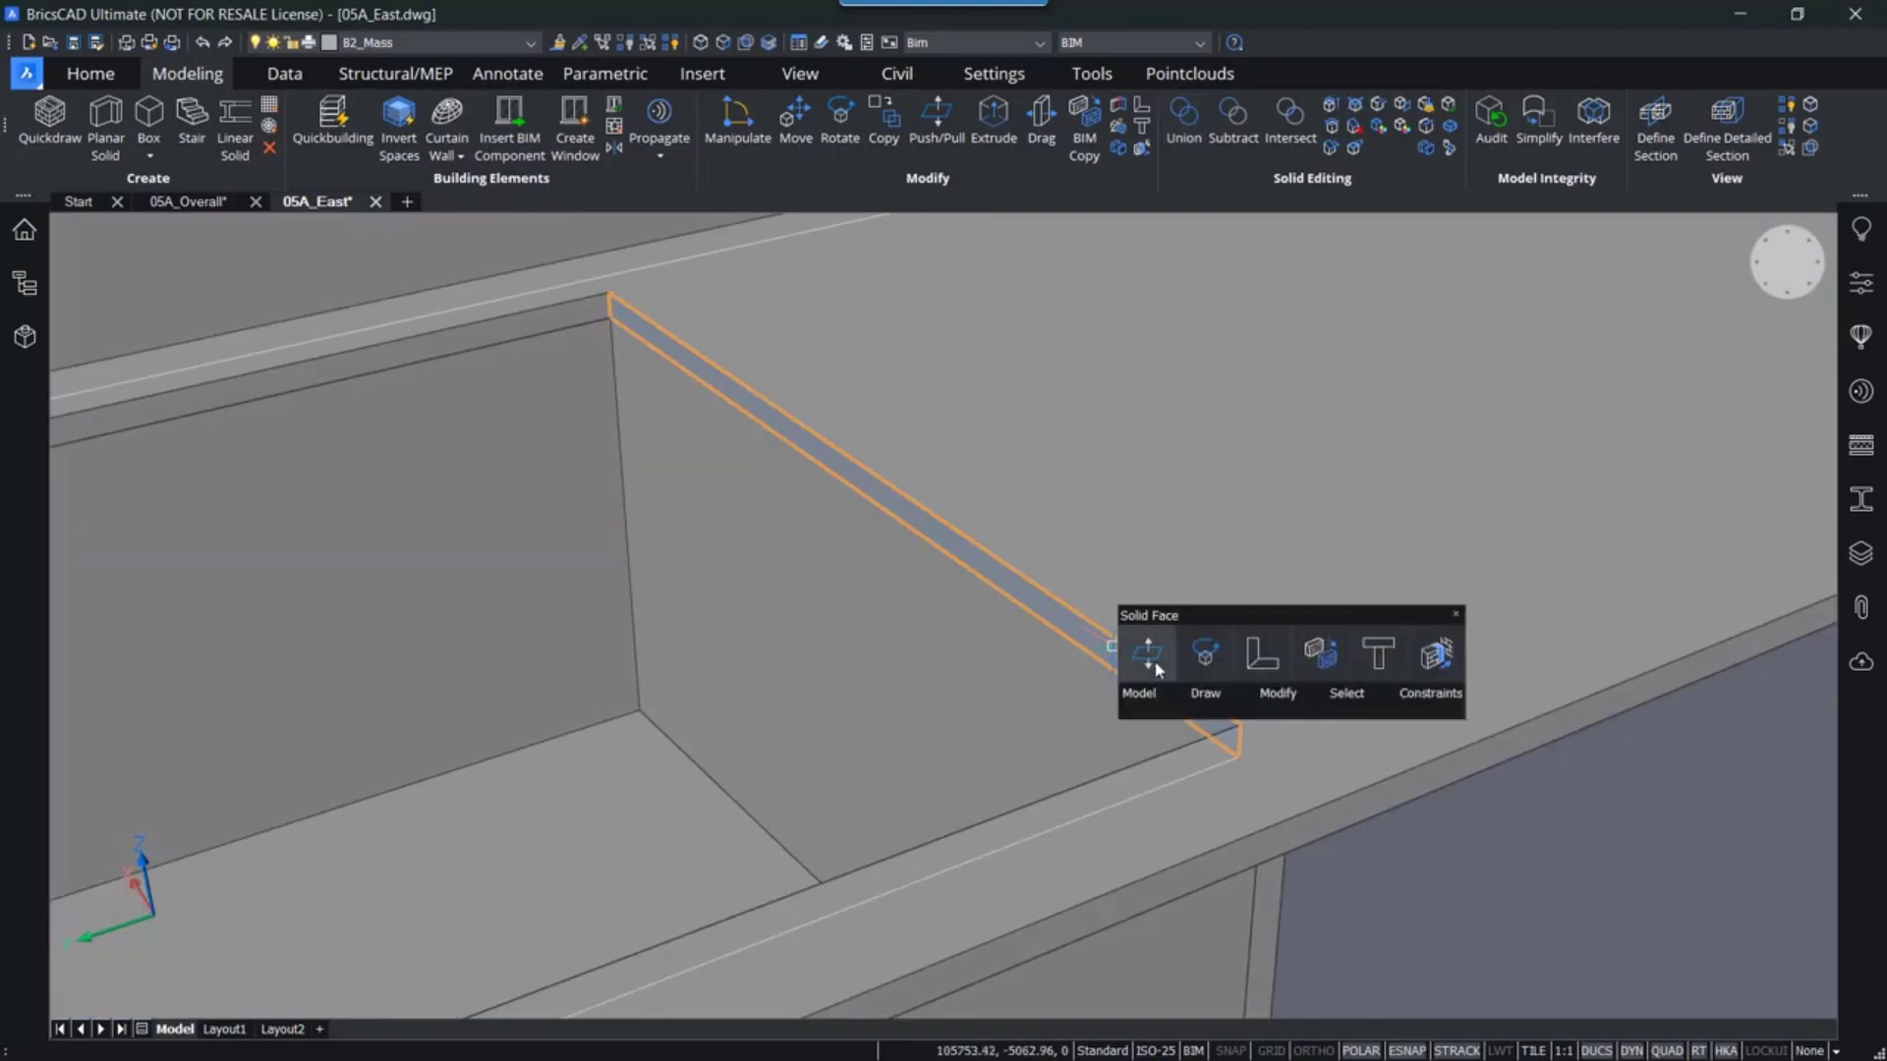
pyautogui.click(1419, 660)
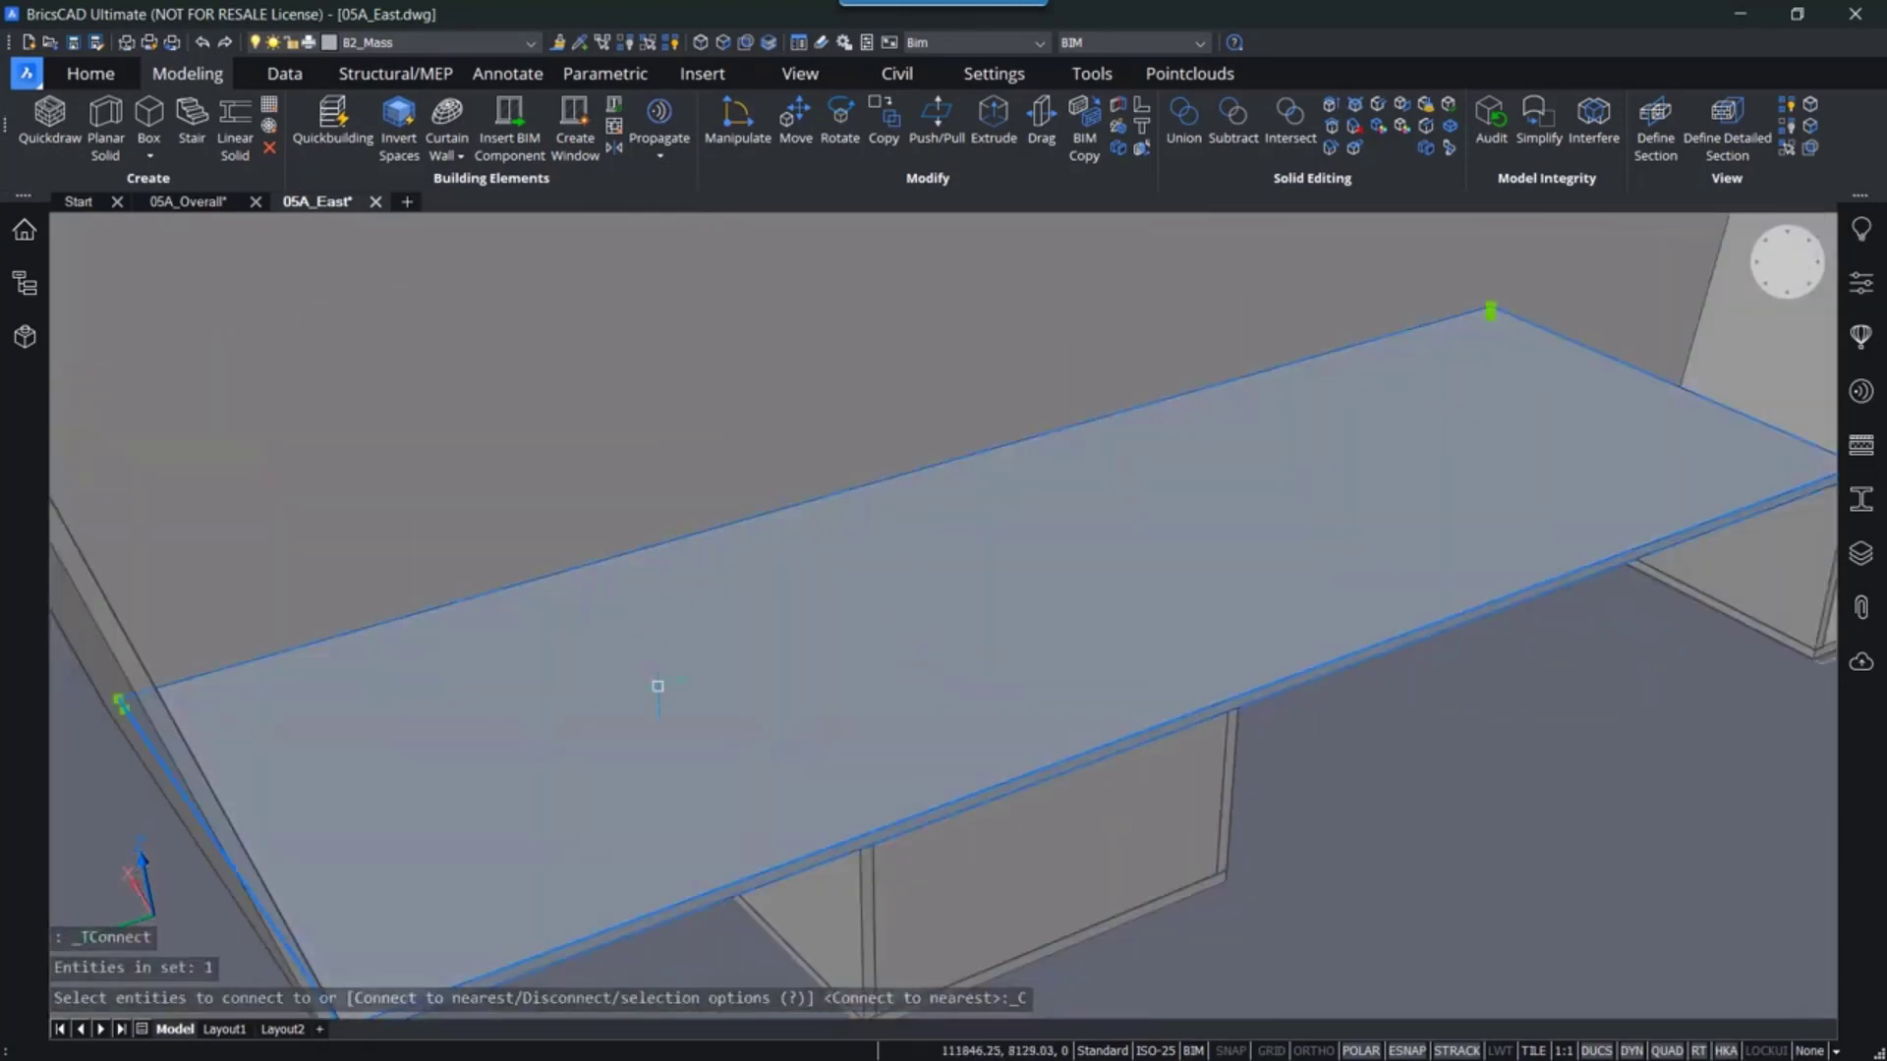
pyautogui.press('Escape')
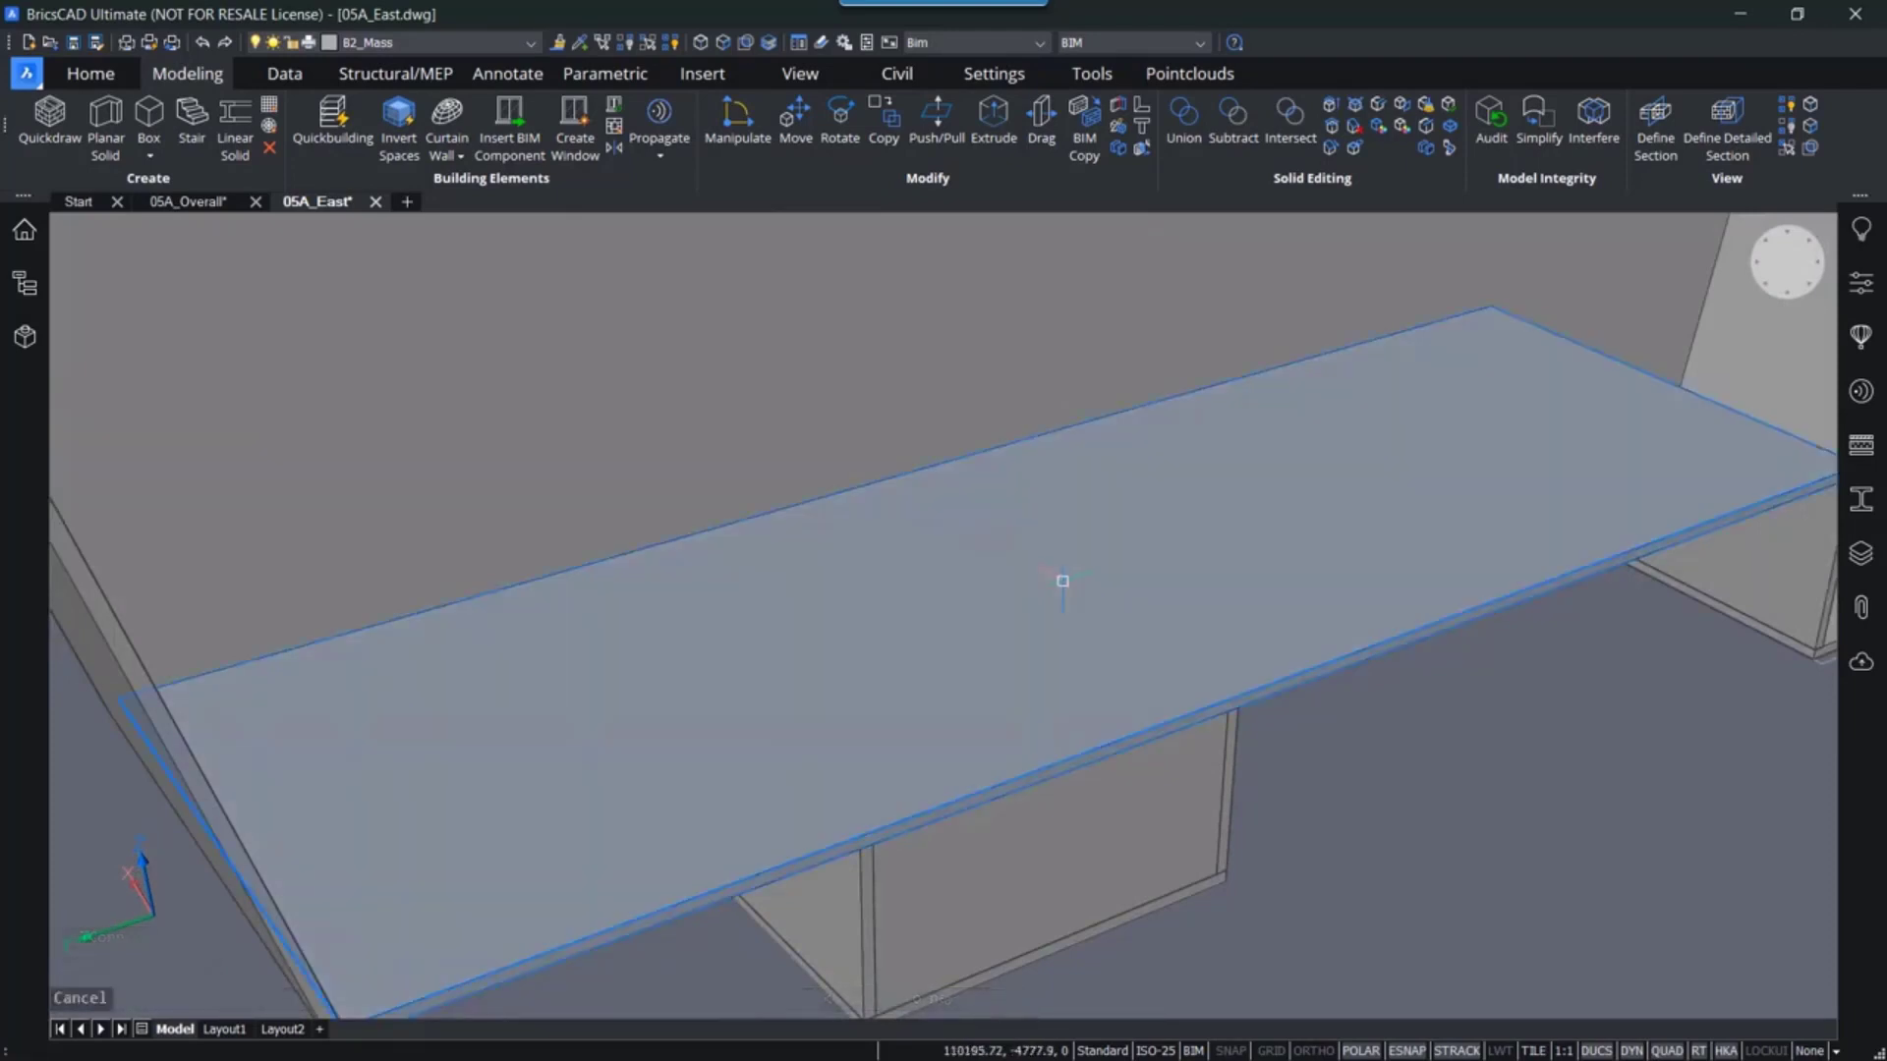
pyautogui.keyDown('shift'); pyautogui.moveTo(1062, 581); pyautogui.dragTo(668, 649, button='middle'); pyautogui.keyUp('shift')
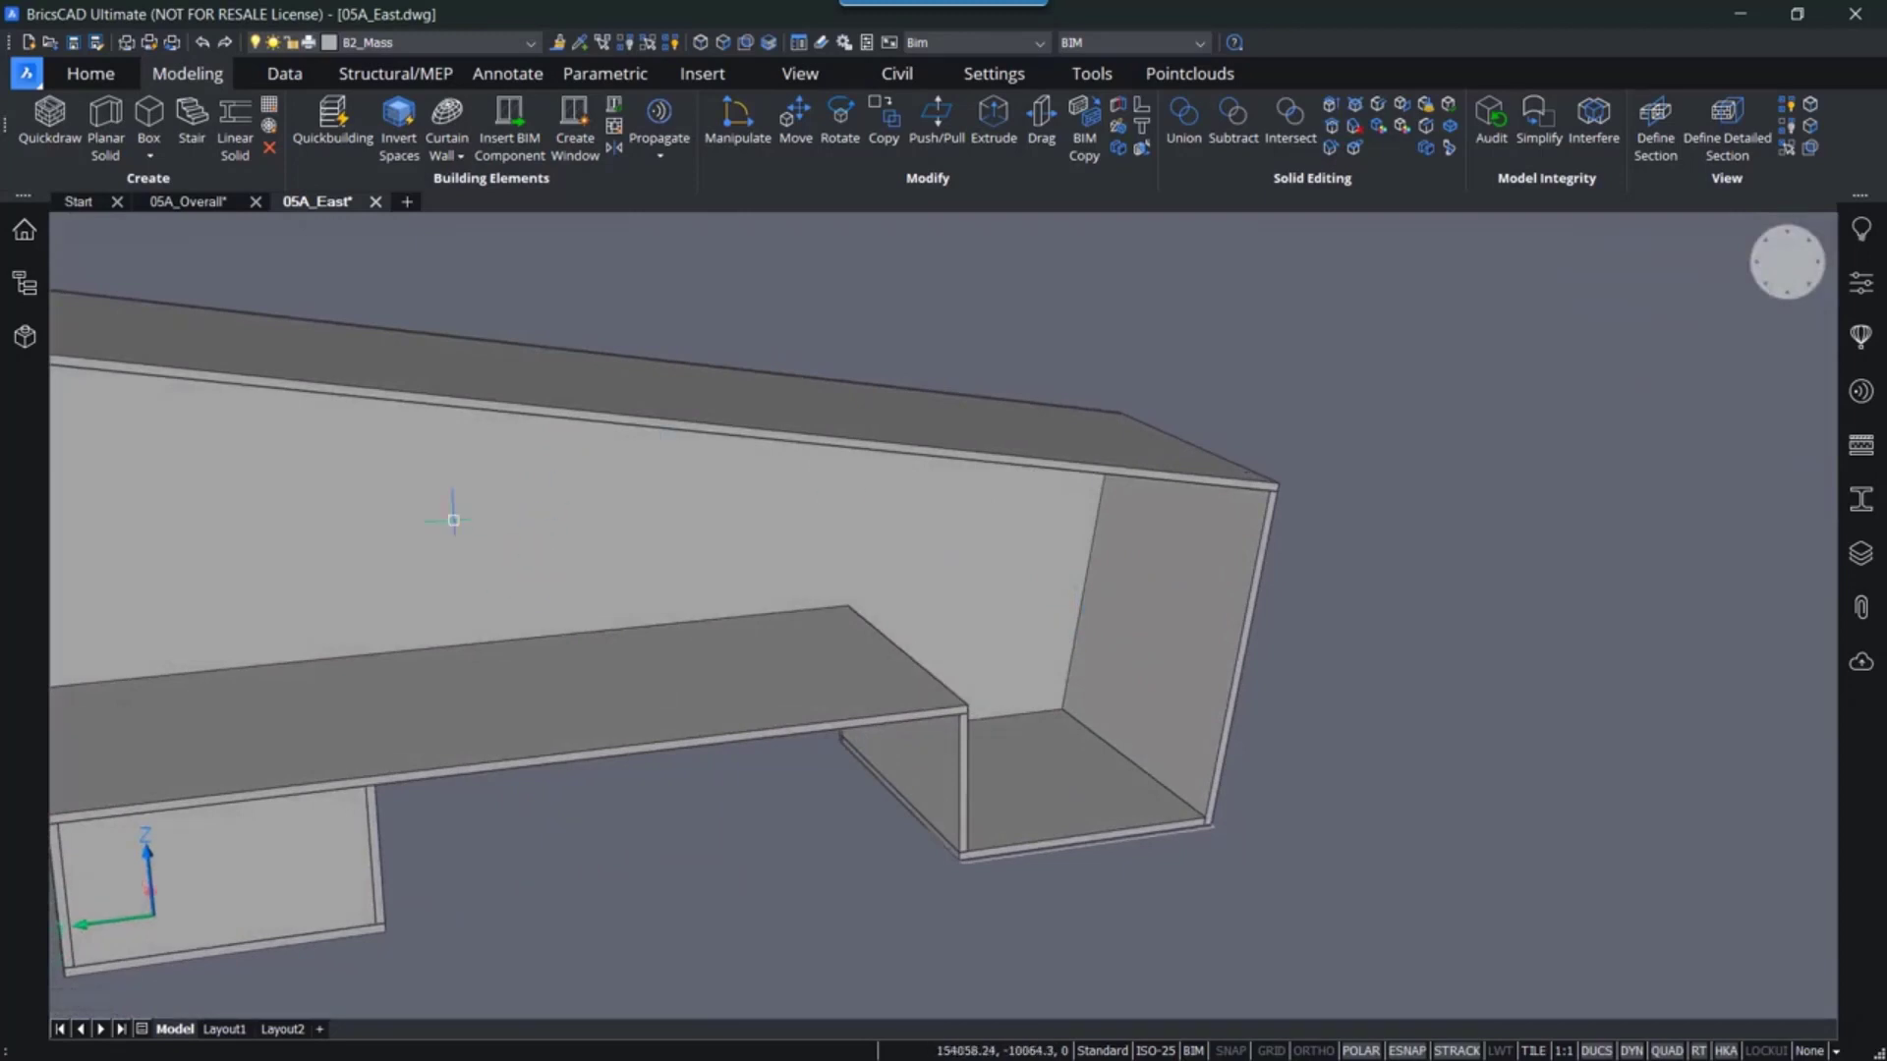
pyautogui.moveTo(854, 661); pyautogui.dragTo(741, 707, button='middle')
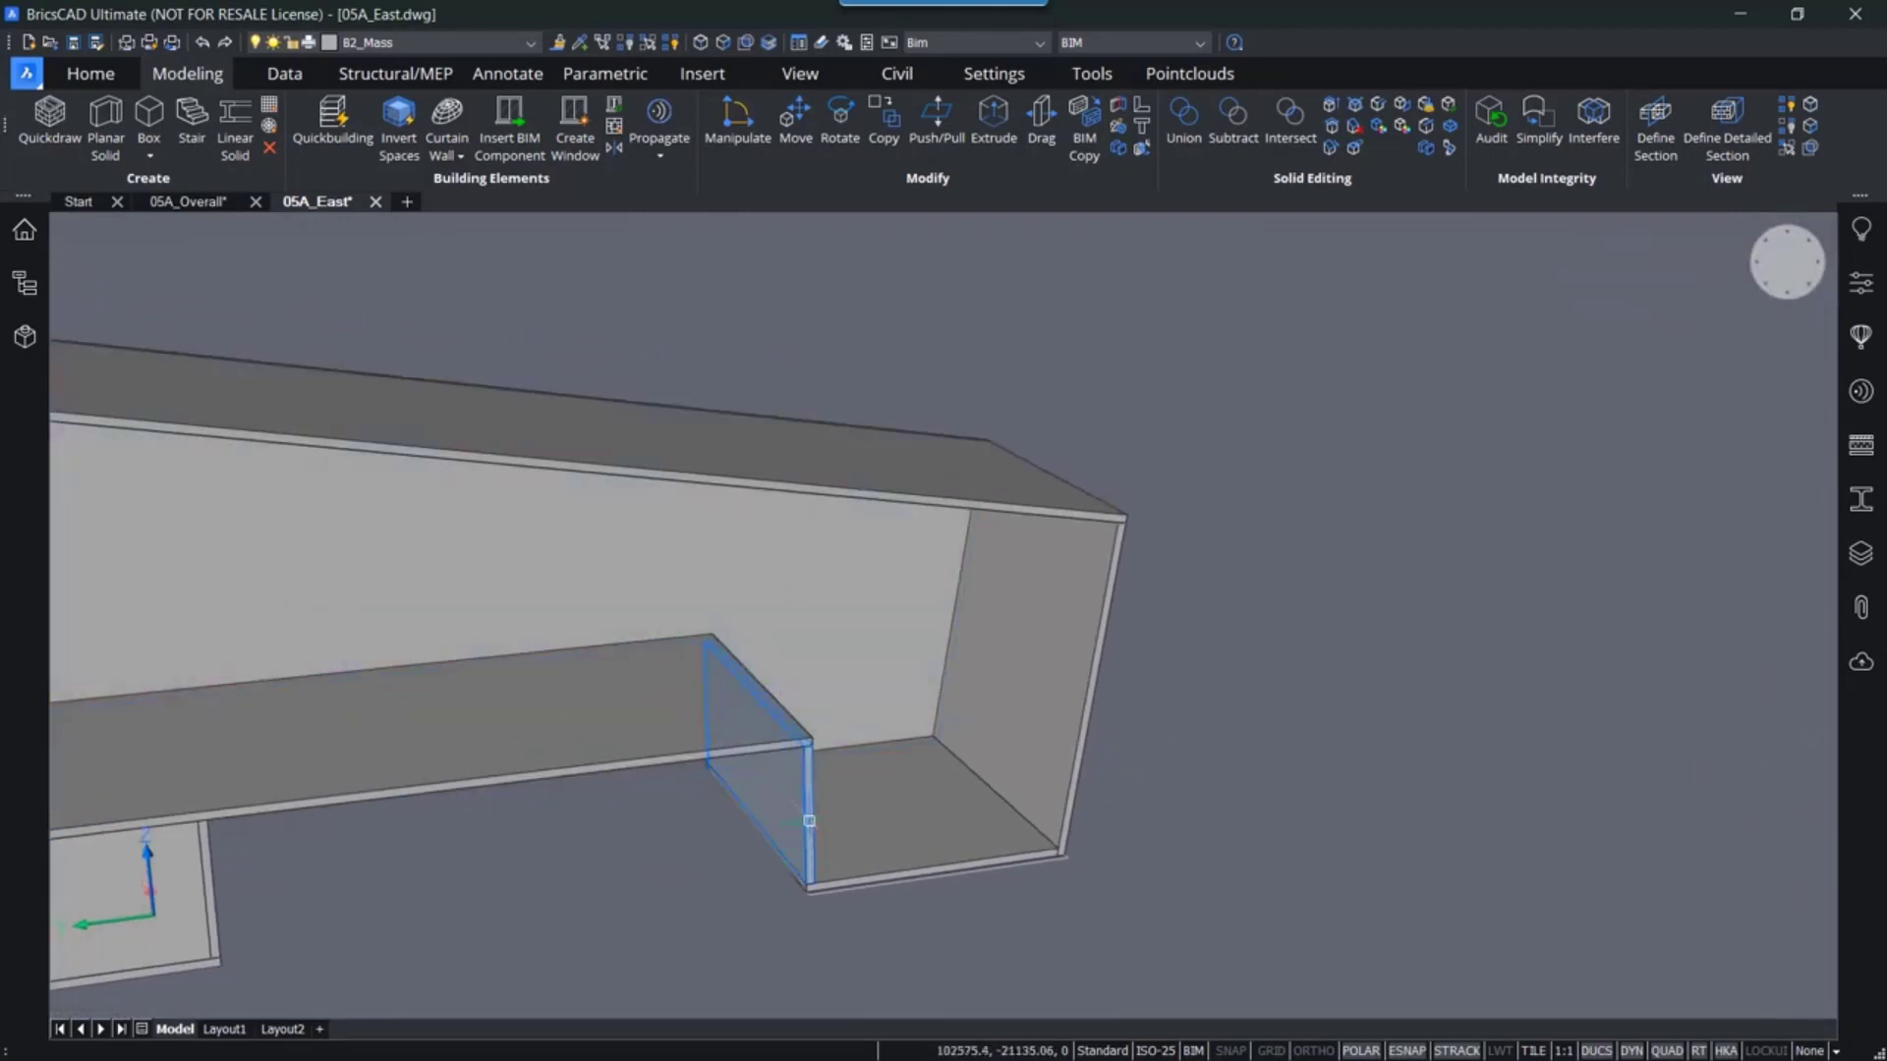
pyautogui.click(809, 821)
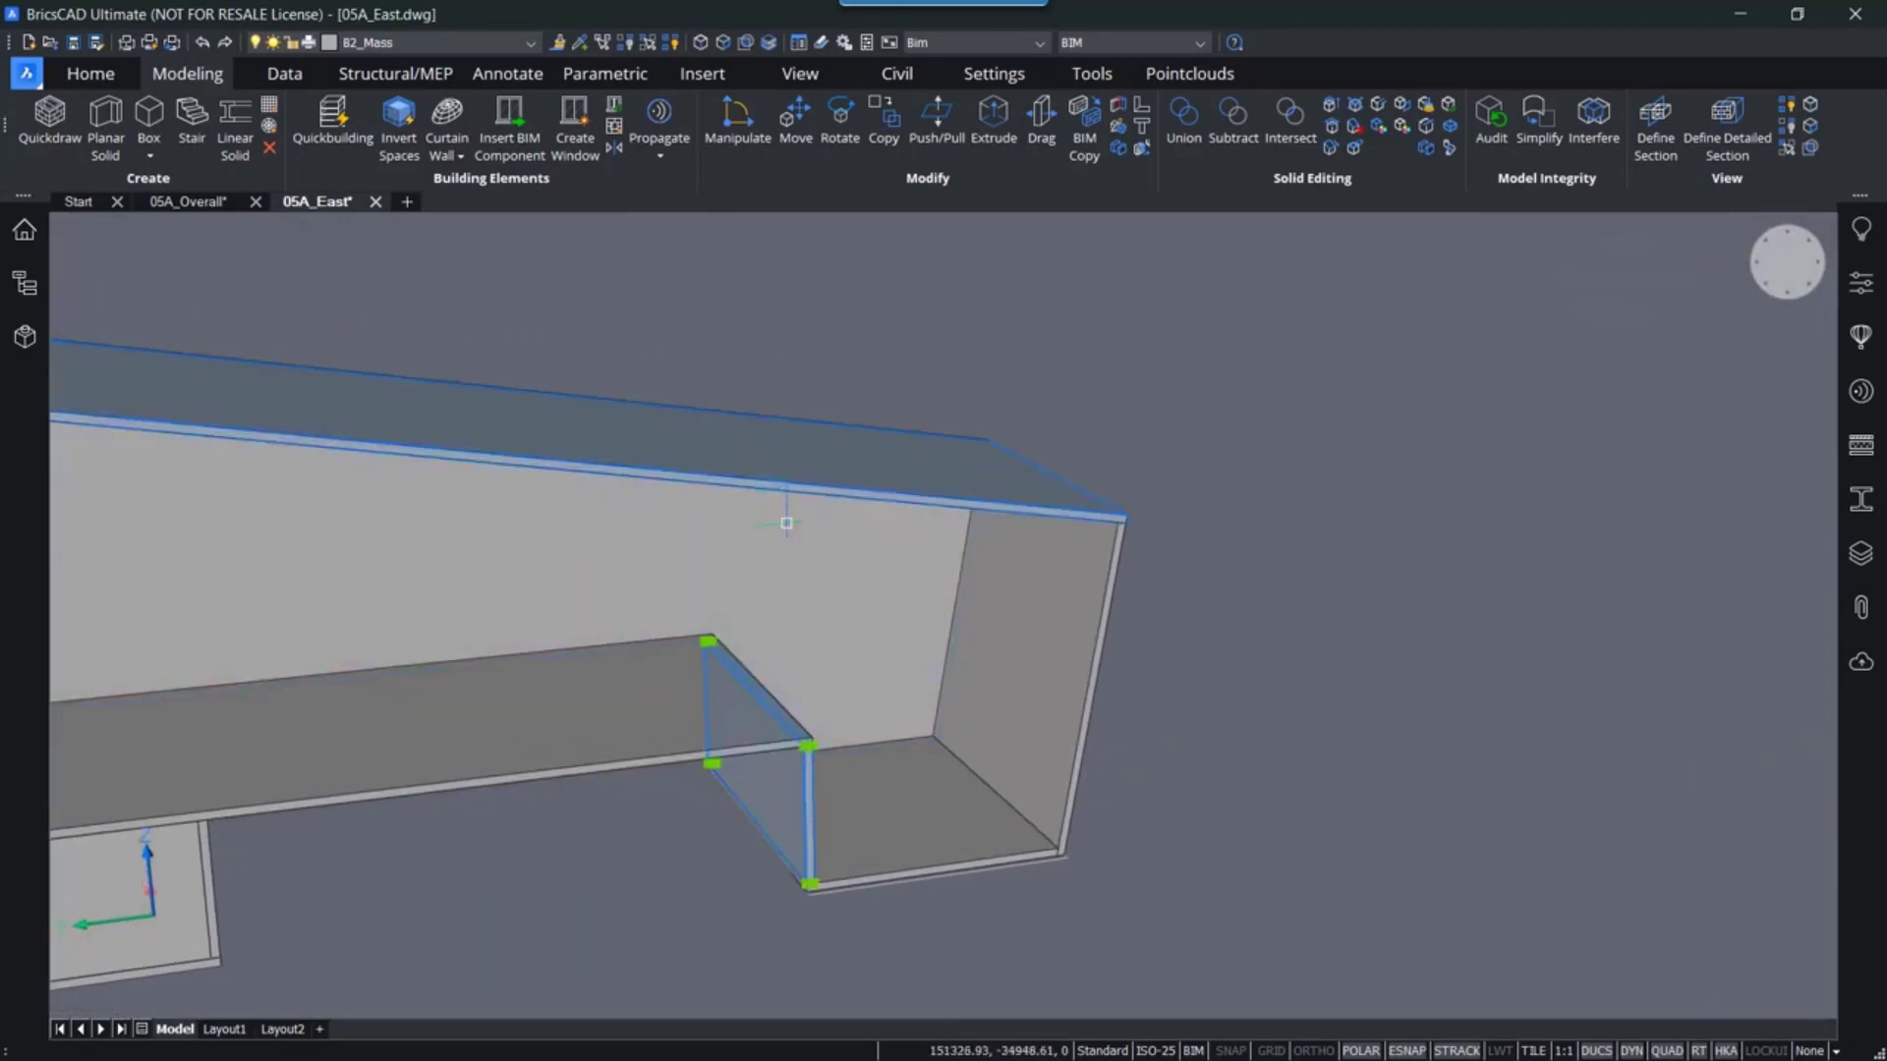
pyautogui.moveTo(818, 794)
pyautogui.press('Escape')
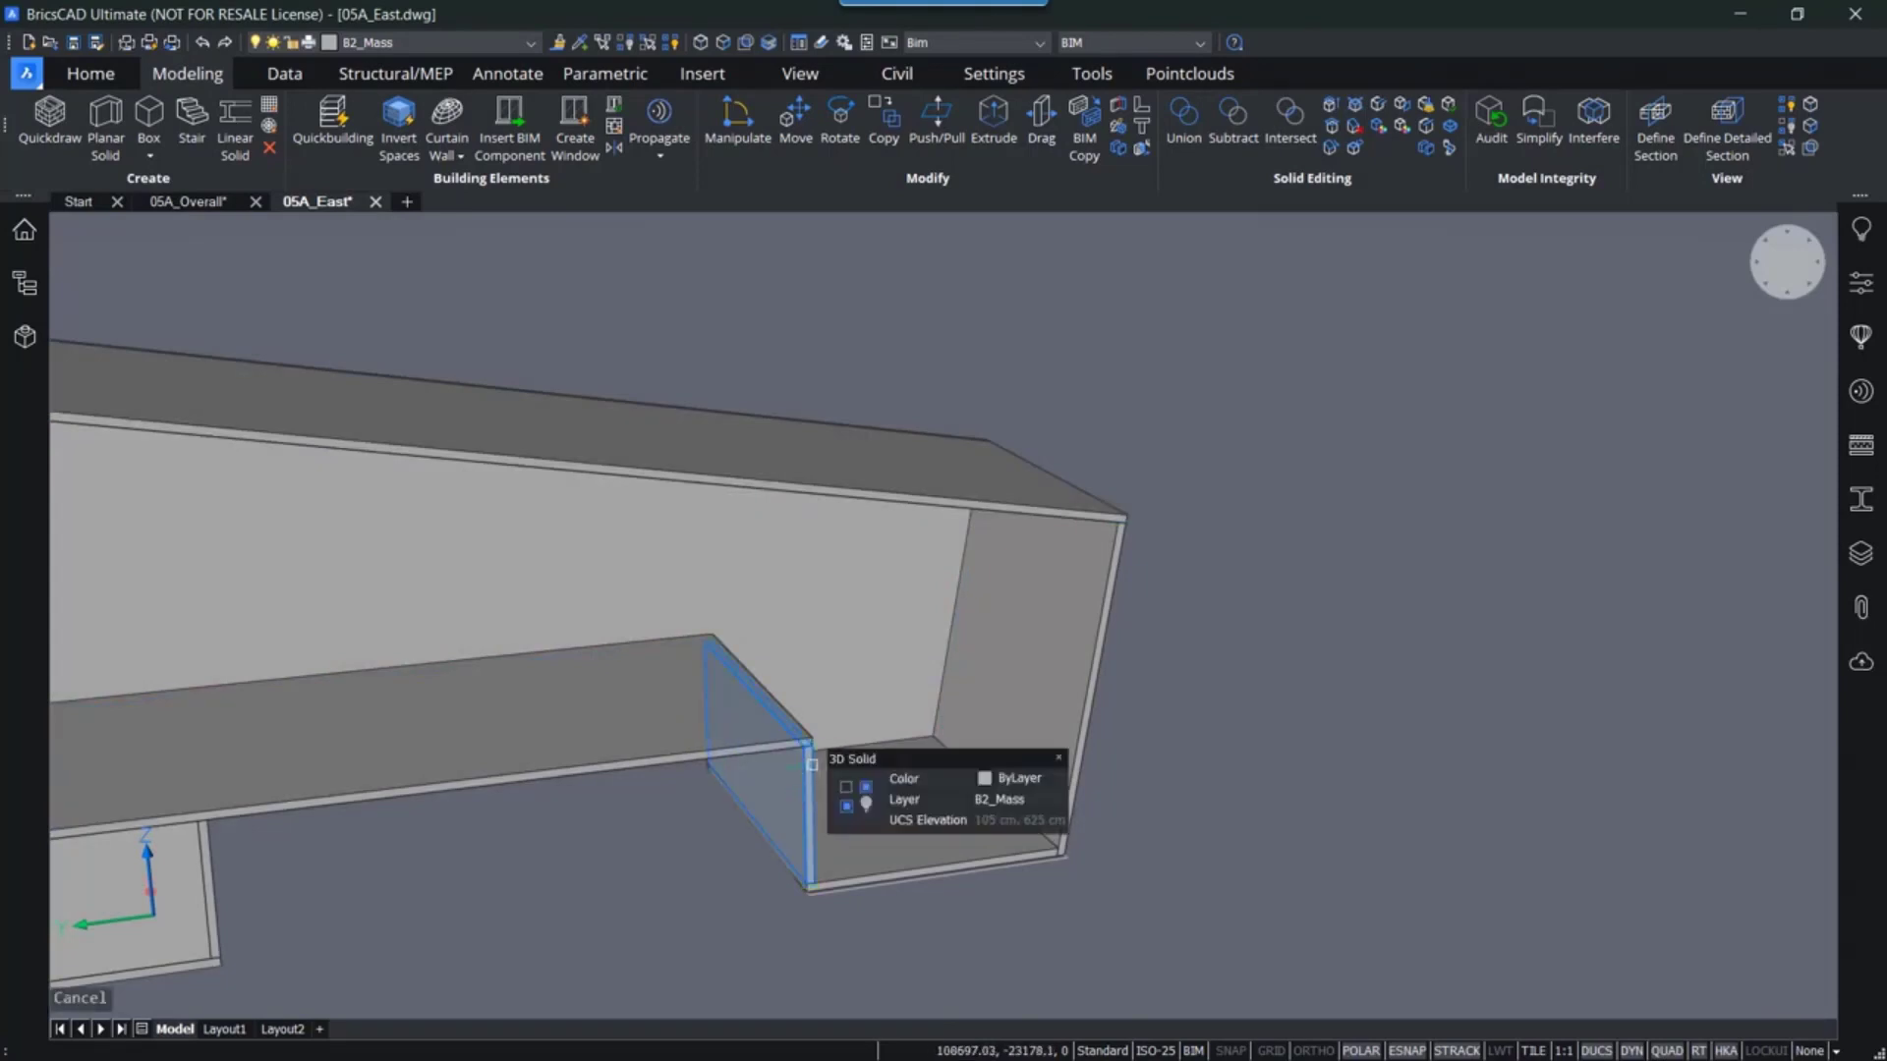
# - Join the roof slab and end wall with an L-type connection, cycling through the corner variants and accepting one
pyautogui.scroll(5, 816, 786)
pyautogui.moveTo(860, 789); pyautogui.dragTo(860, 796, button='middle')
pyautogui.keyDown('shift'); pyautogui.moveTo(861, 796); pyautogui.dragTo(597, 787, button='middle'); pyautogui.keyUp('shift')
pyautogui.moveTo(814, 771); pyautogui.dragTo(688, 743, button='middle')
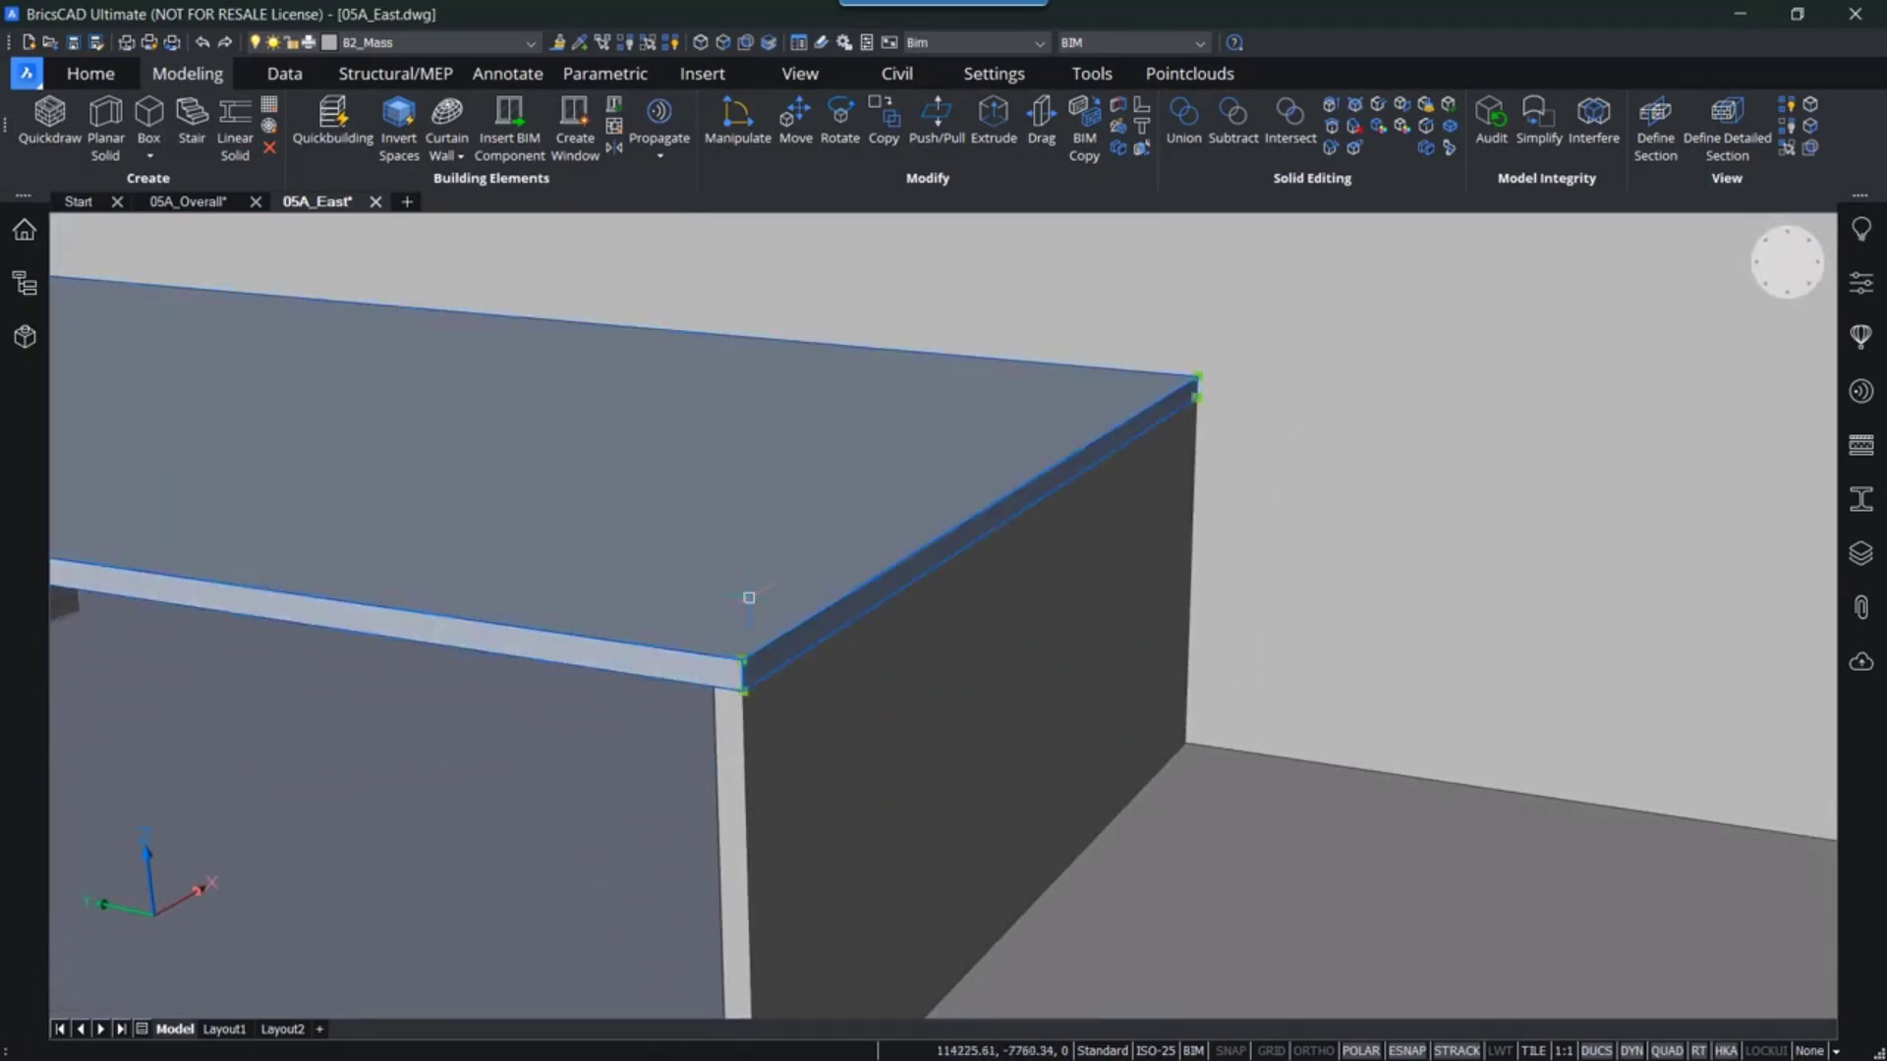
pyautogui.click(813, 736)
pyautogui.moveTo(594, 798)
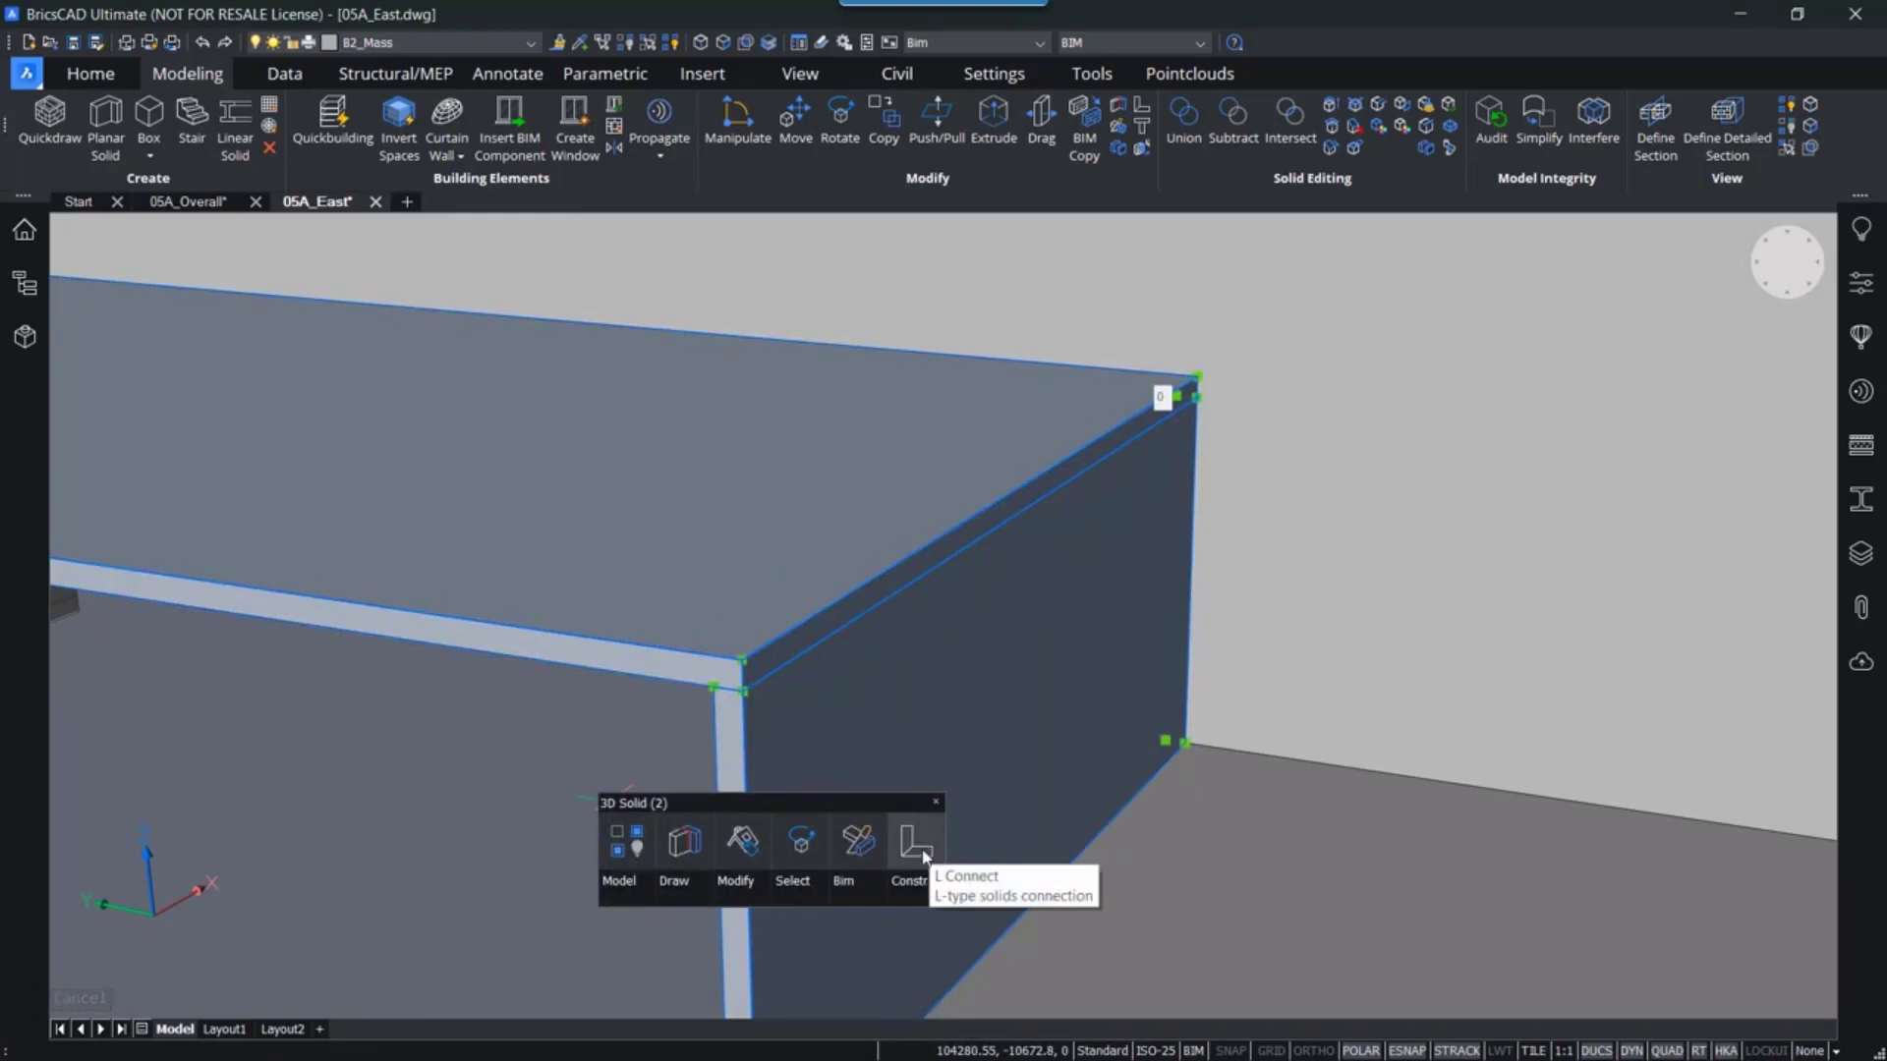
pyautogui.click(922, 859)
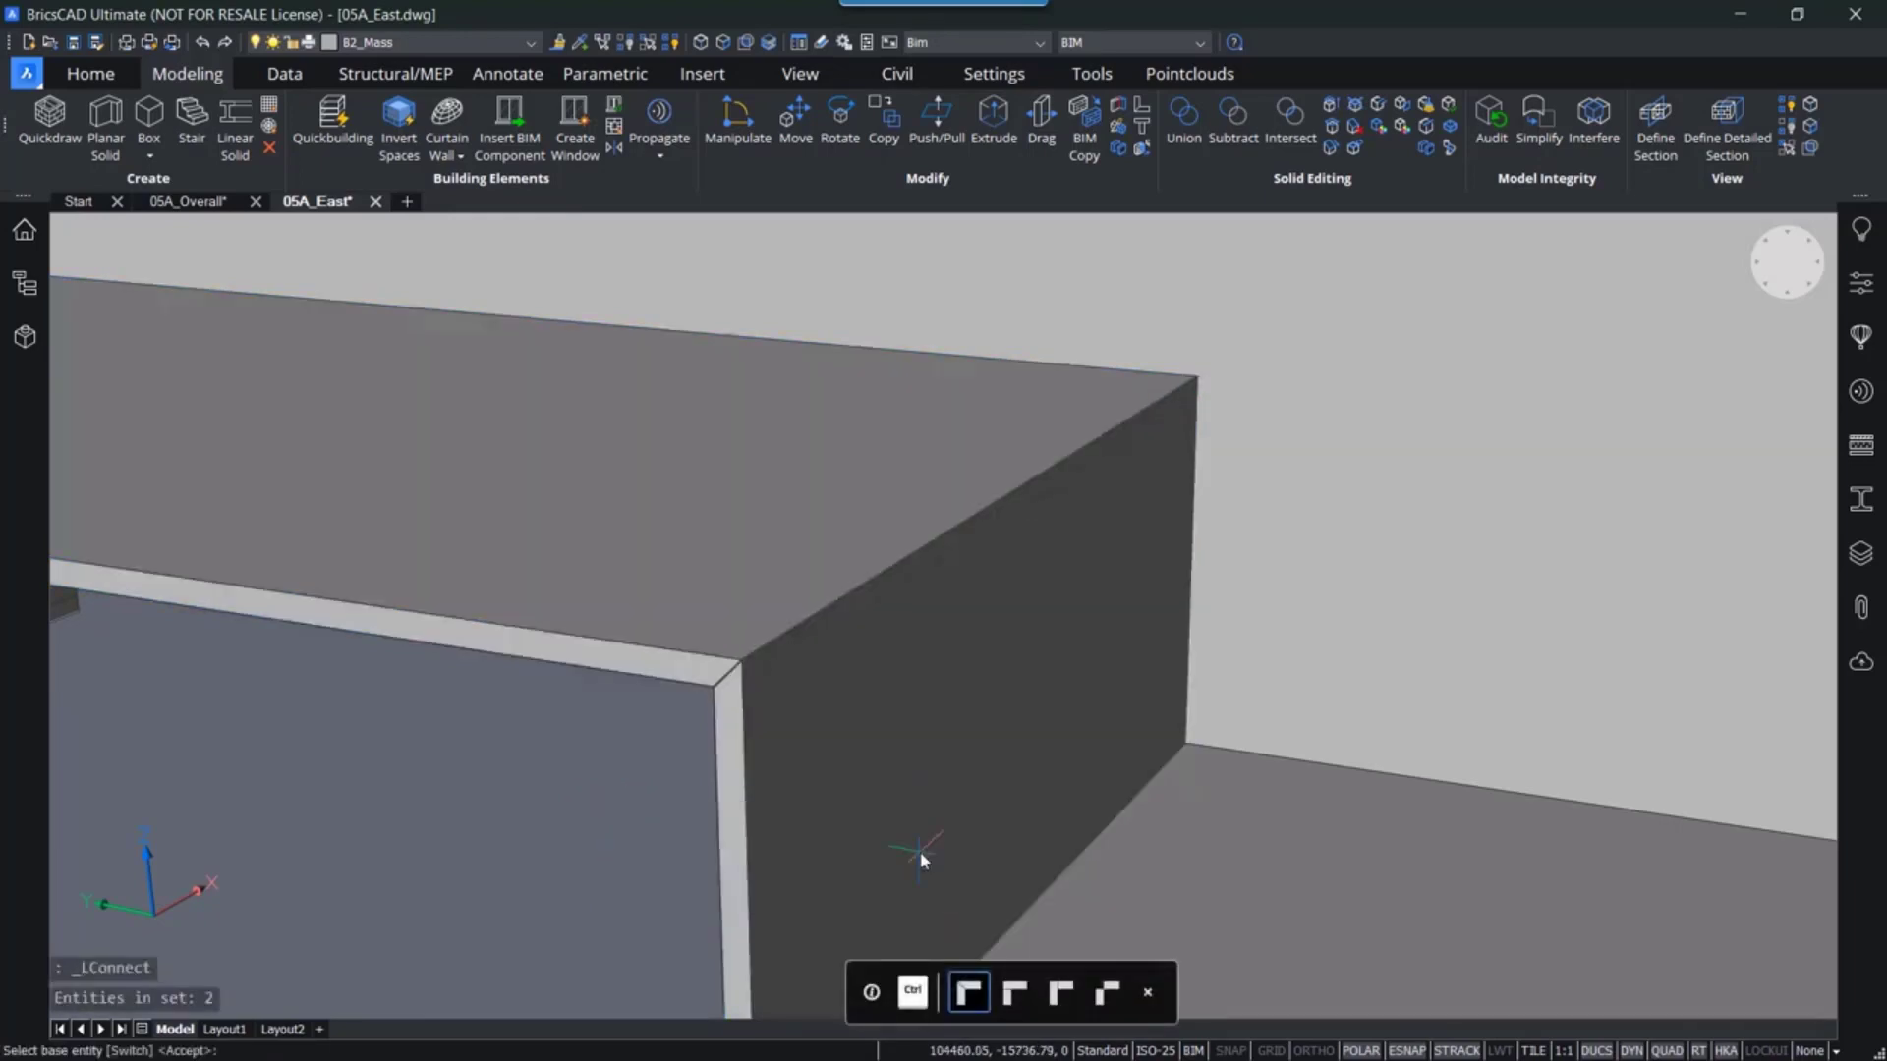
pyautogui.press('ctrl')
pyautogui.press('ctrl')
pyautogui.press('ctrl')
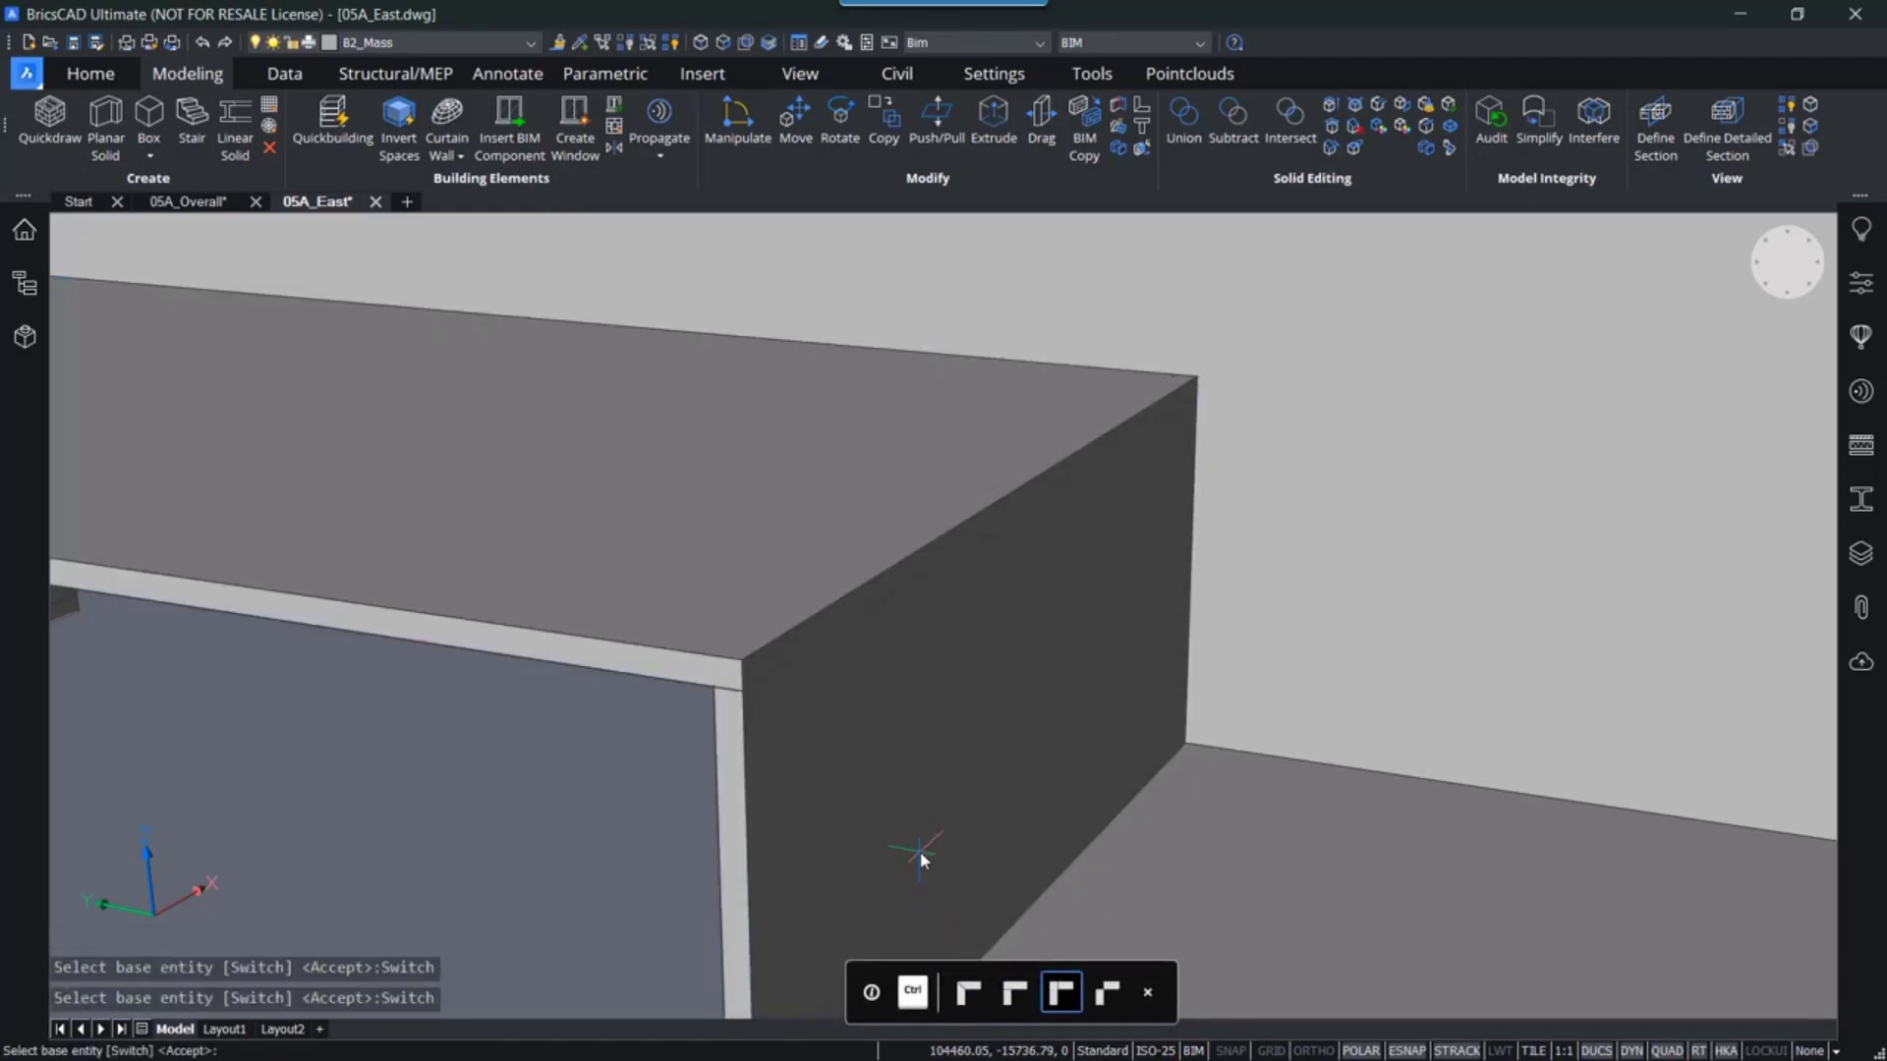
pyautogui.press('ctrl')
pyautogui.press('ctrl')
pyautogui.press('ctrl')
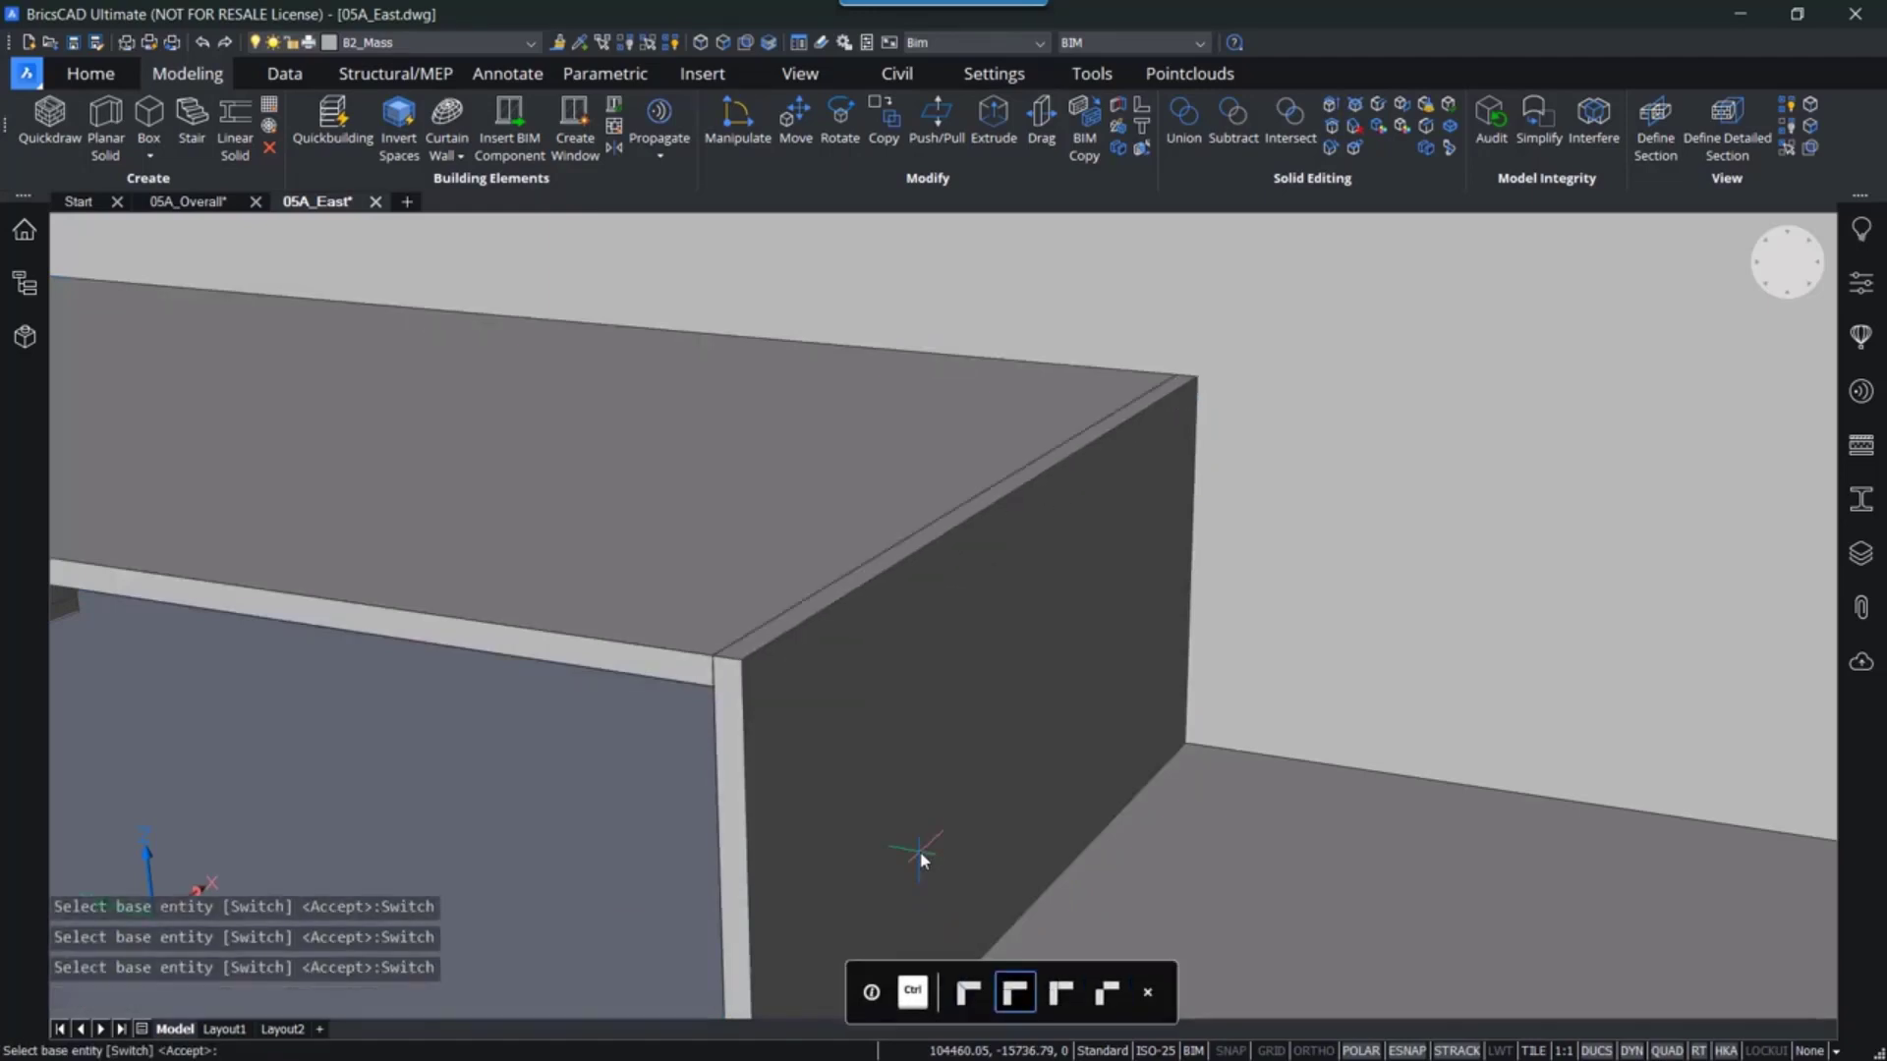
pyautogui.press('ctrl')
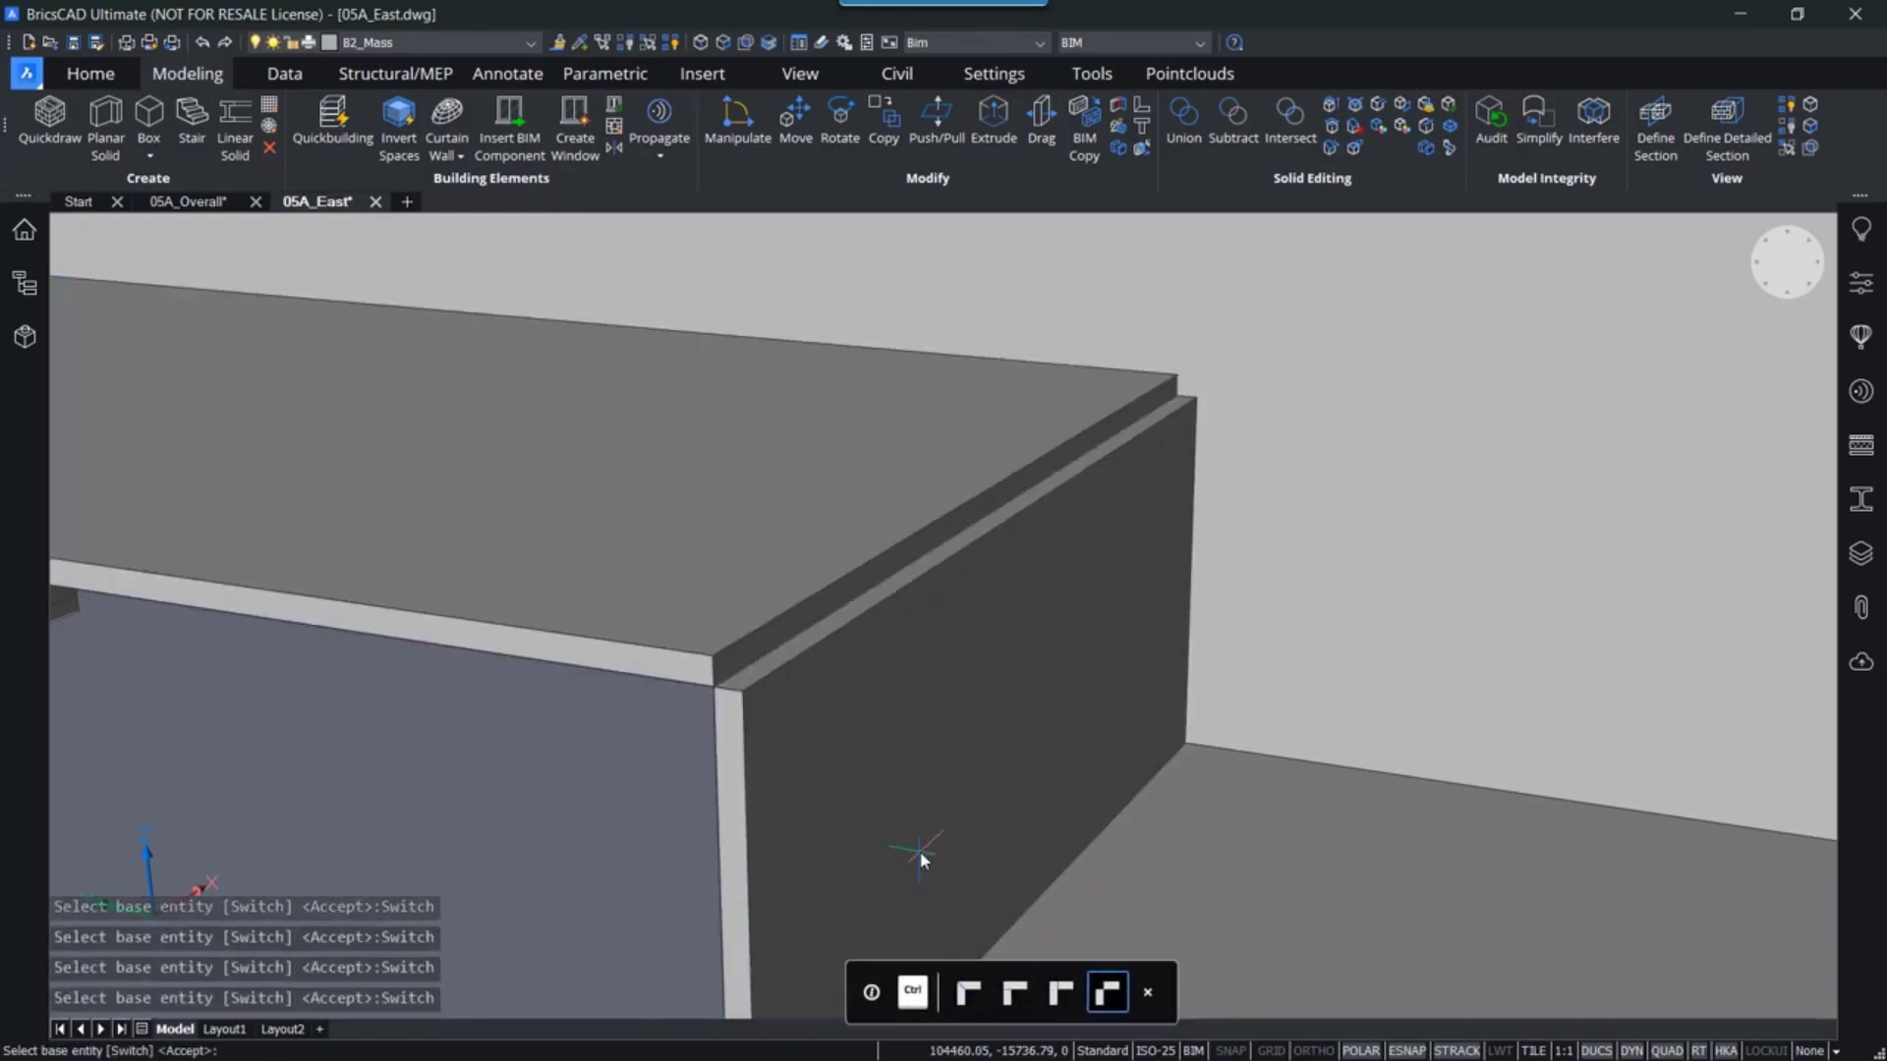
pyautogui.press('ctrl')
pyautogui.press('ctrl')
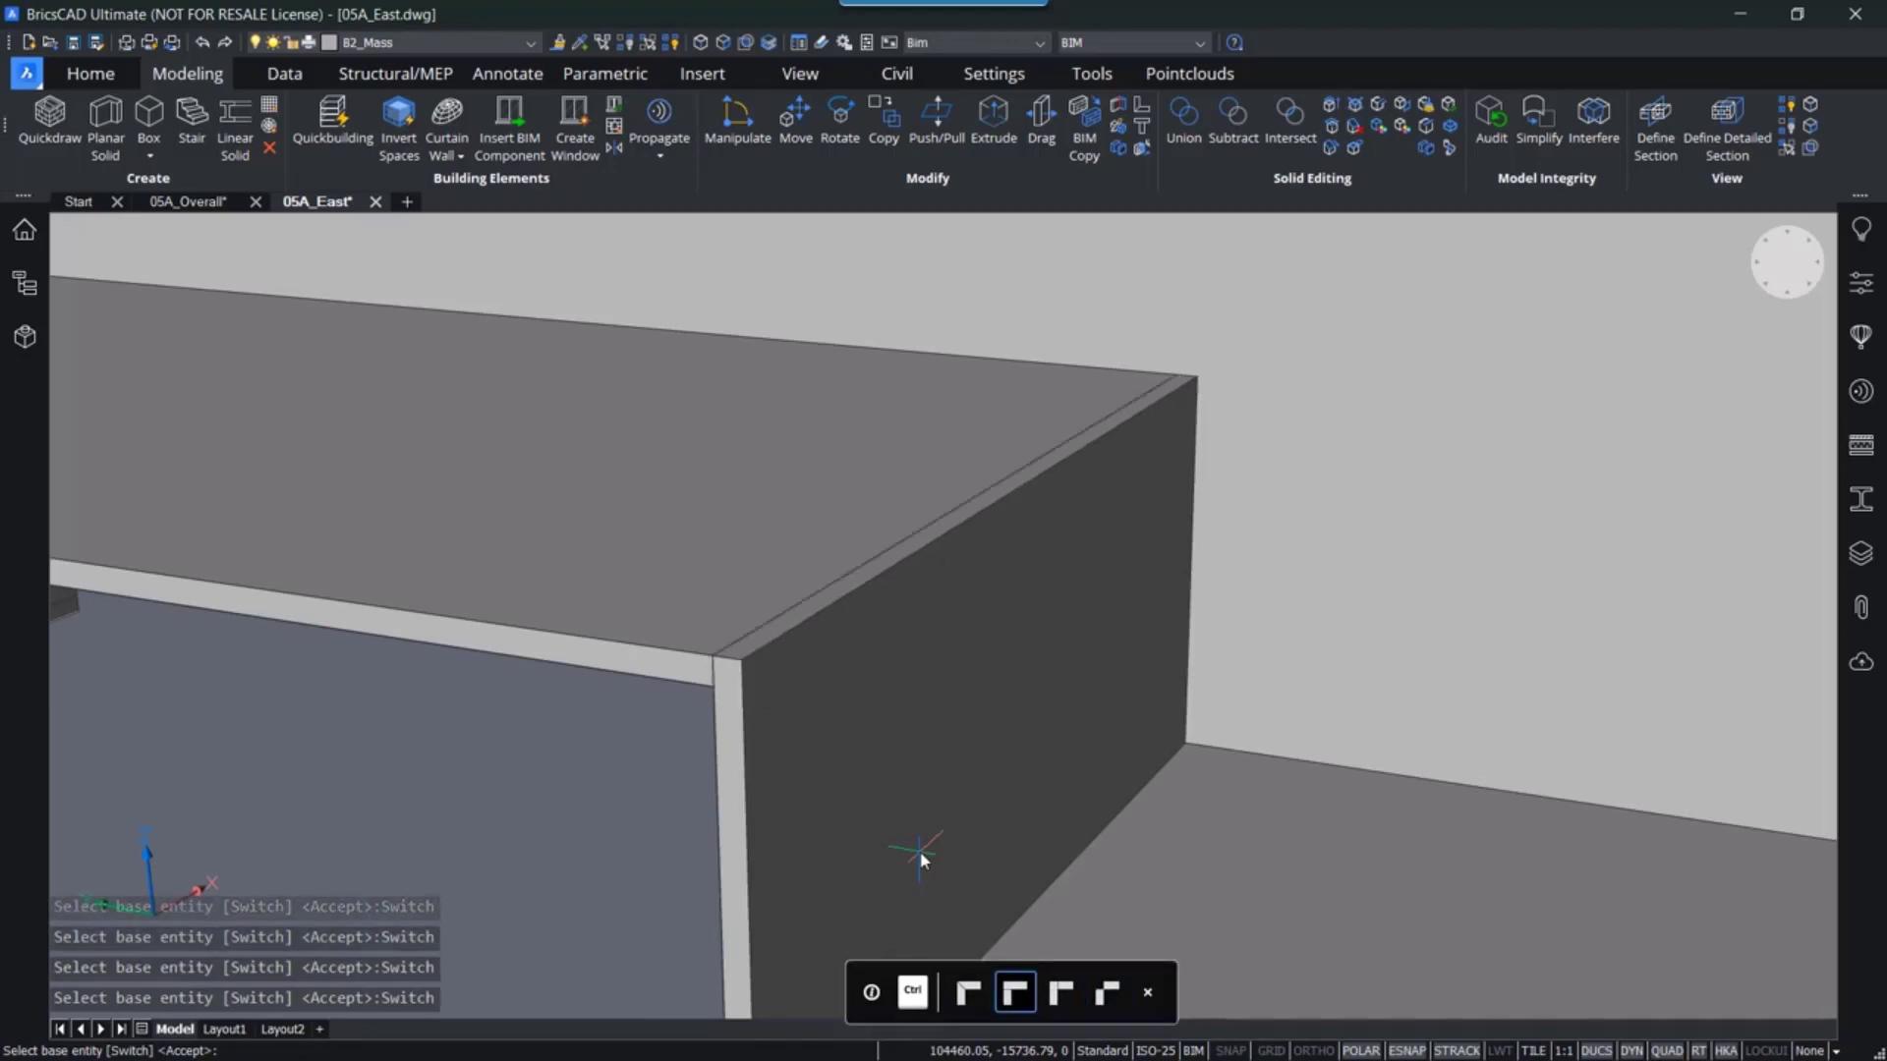
pyautogui.press('Return')
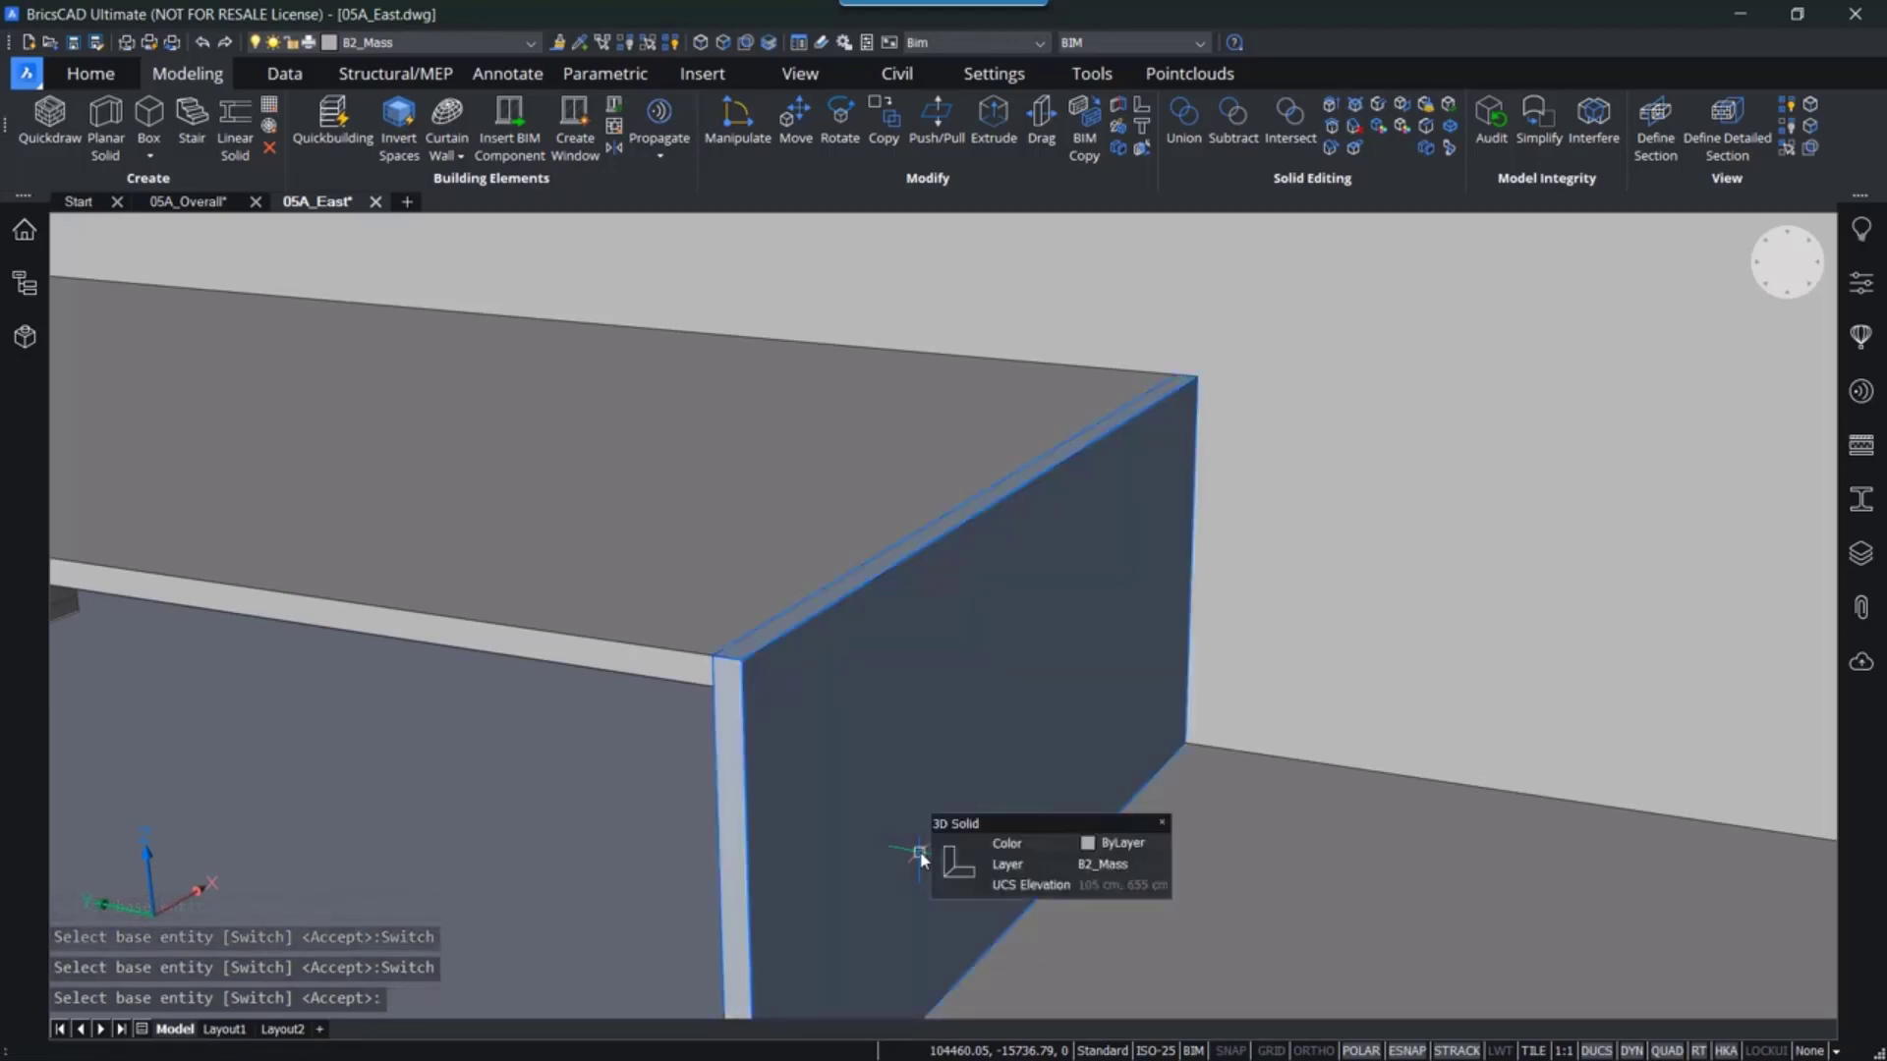
# - Inspect the connected corner and the interior of the mass from several angles
pyautogui.scroll(1, 728, 636)
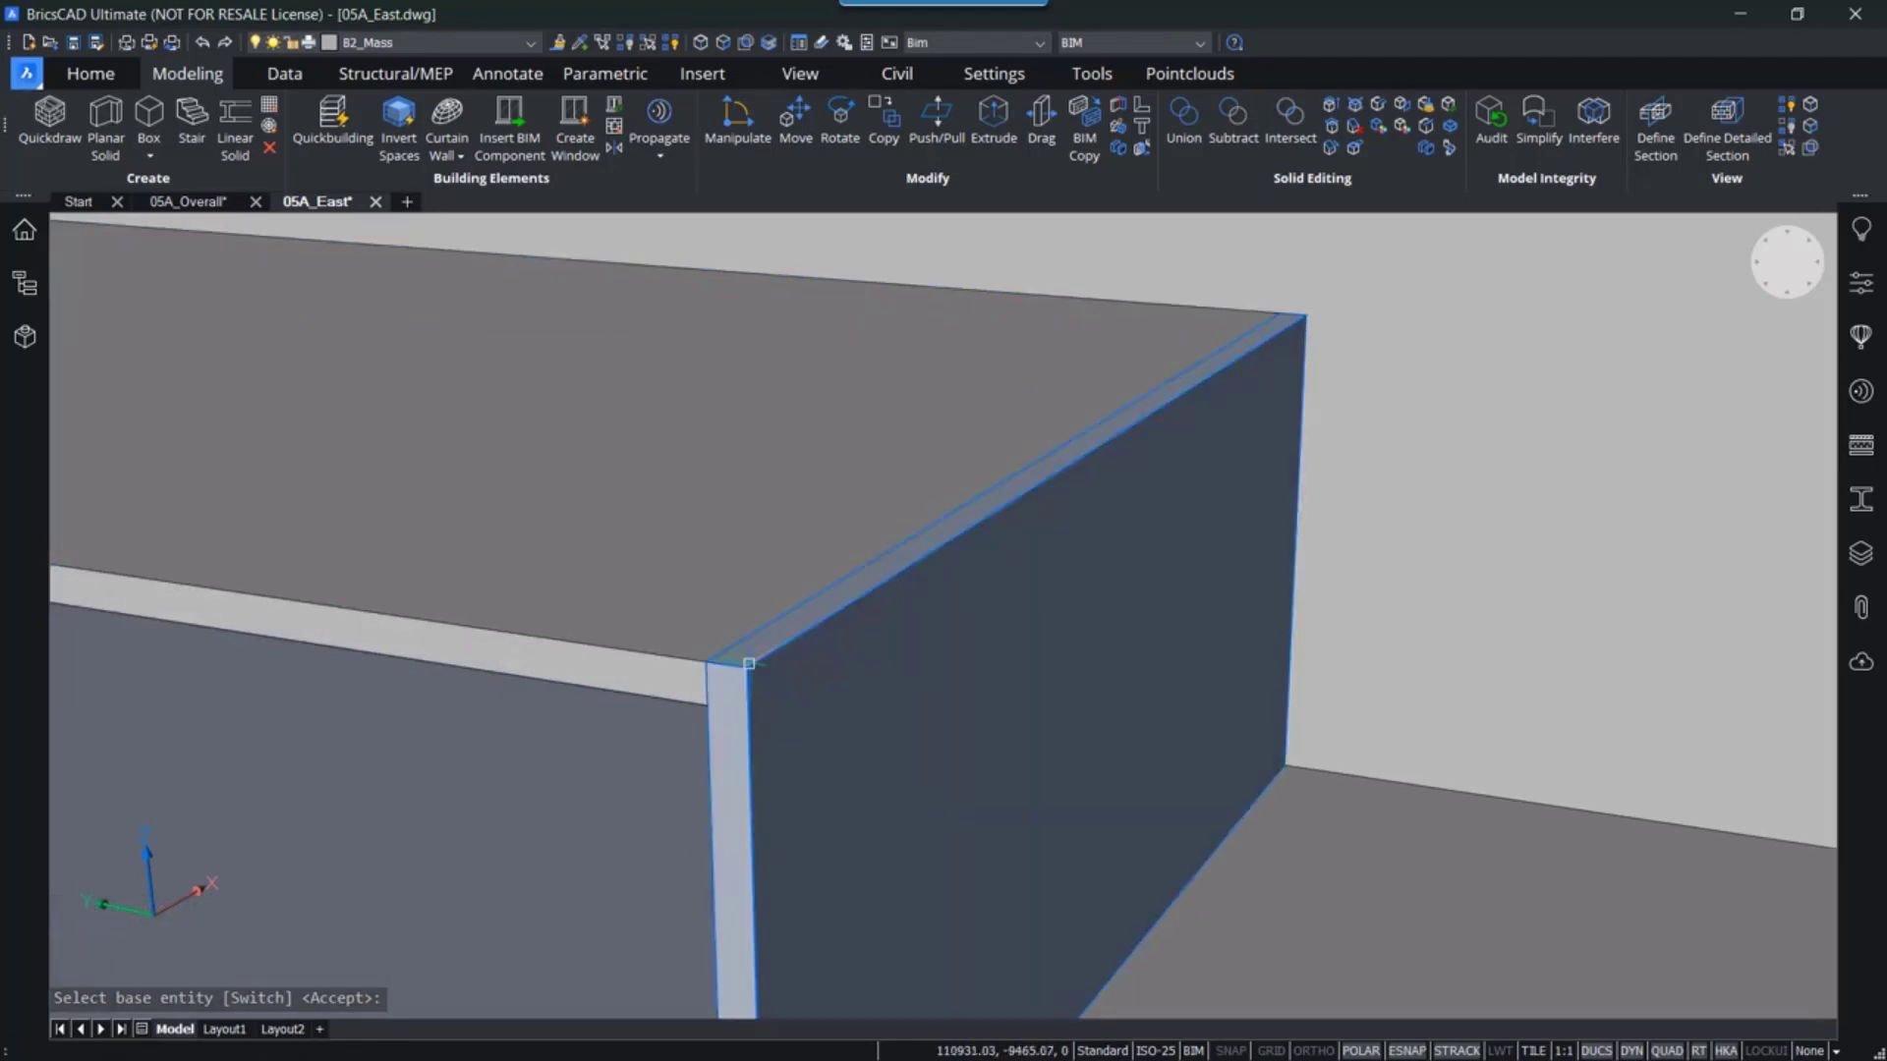
pyautogui.press('Tab')
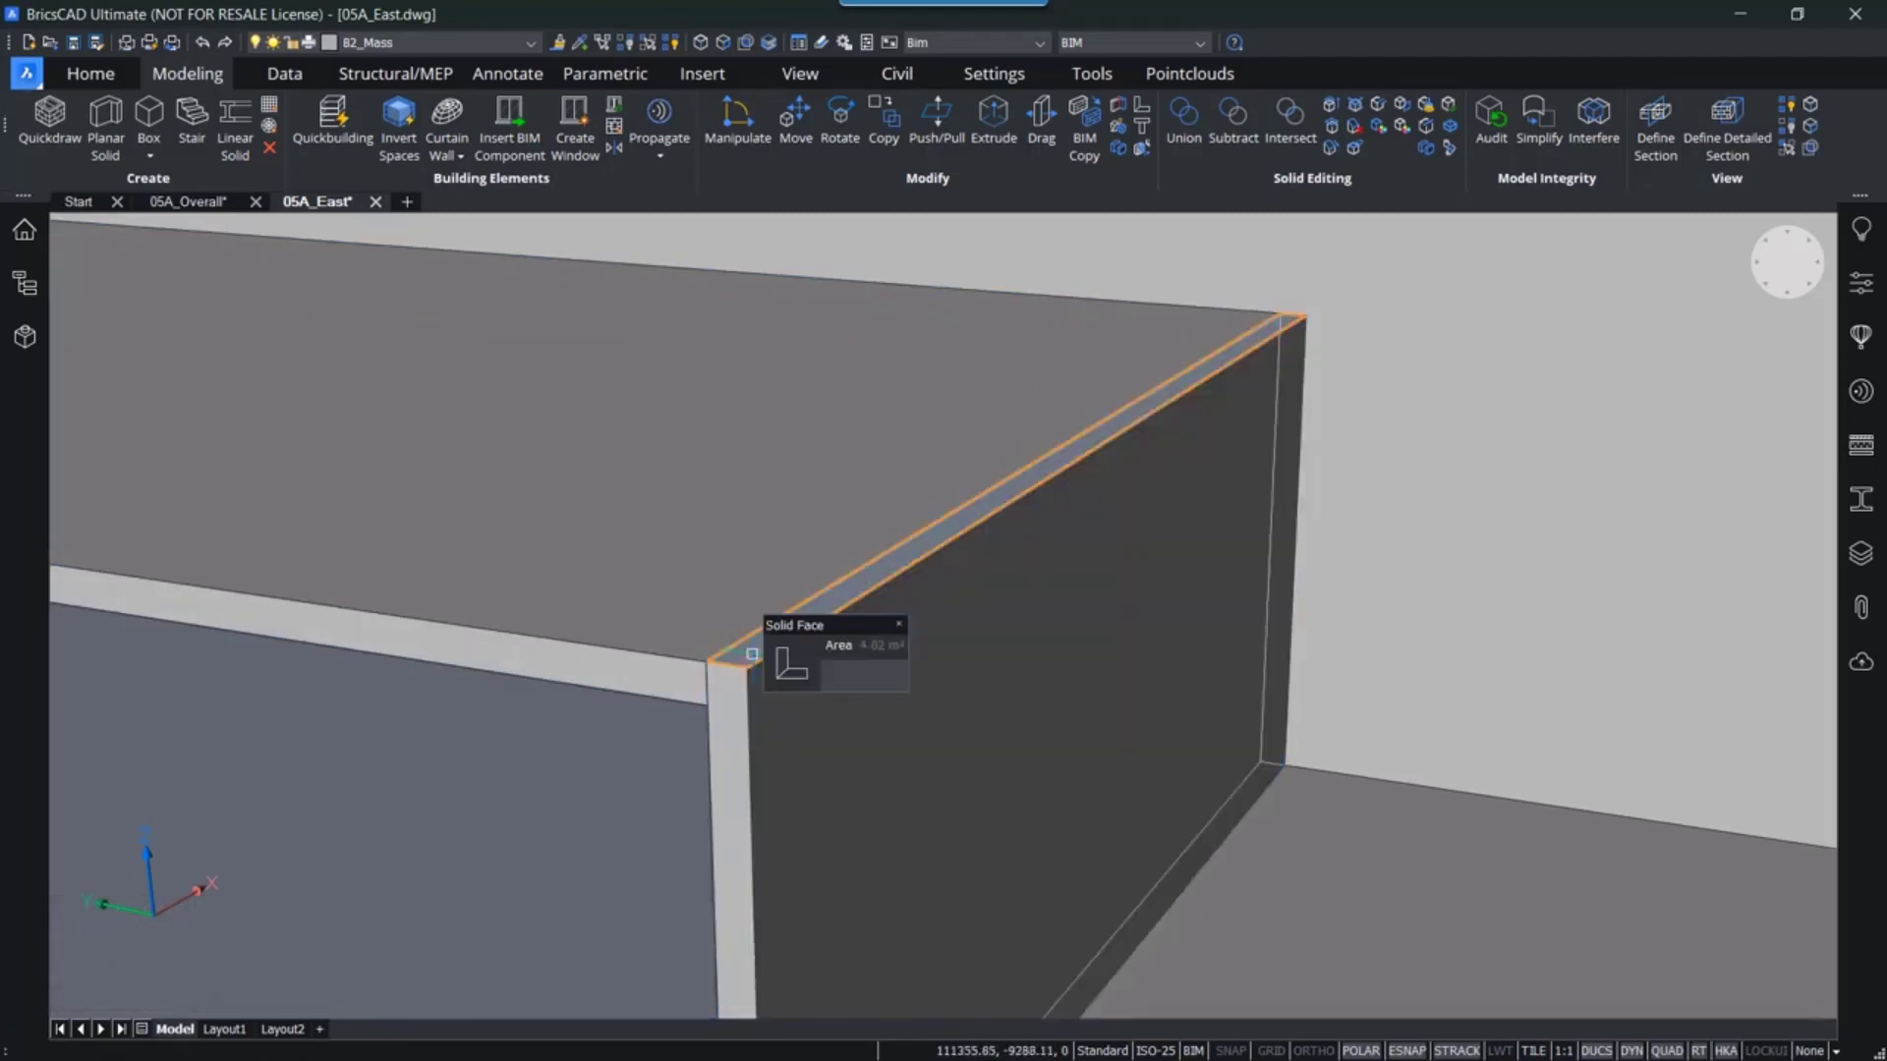
pyautogui.scroll(-2, 594, 795)
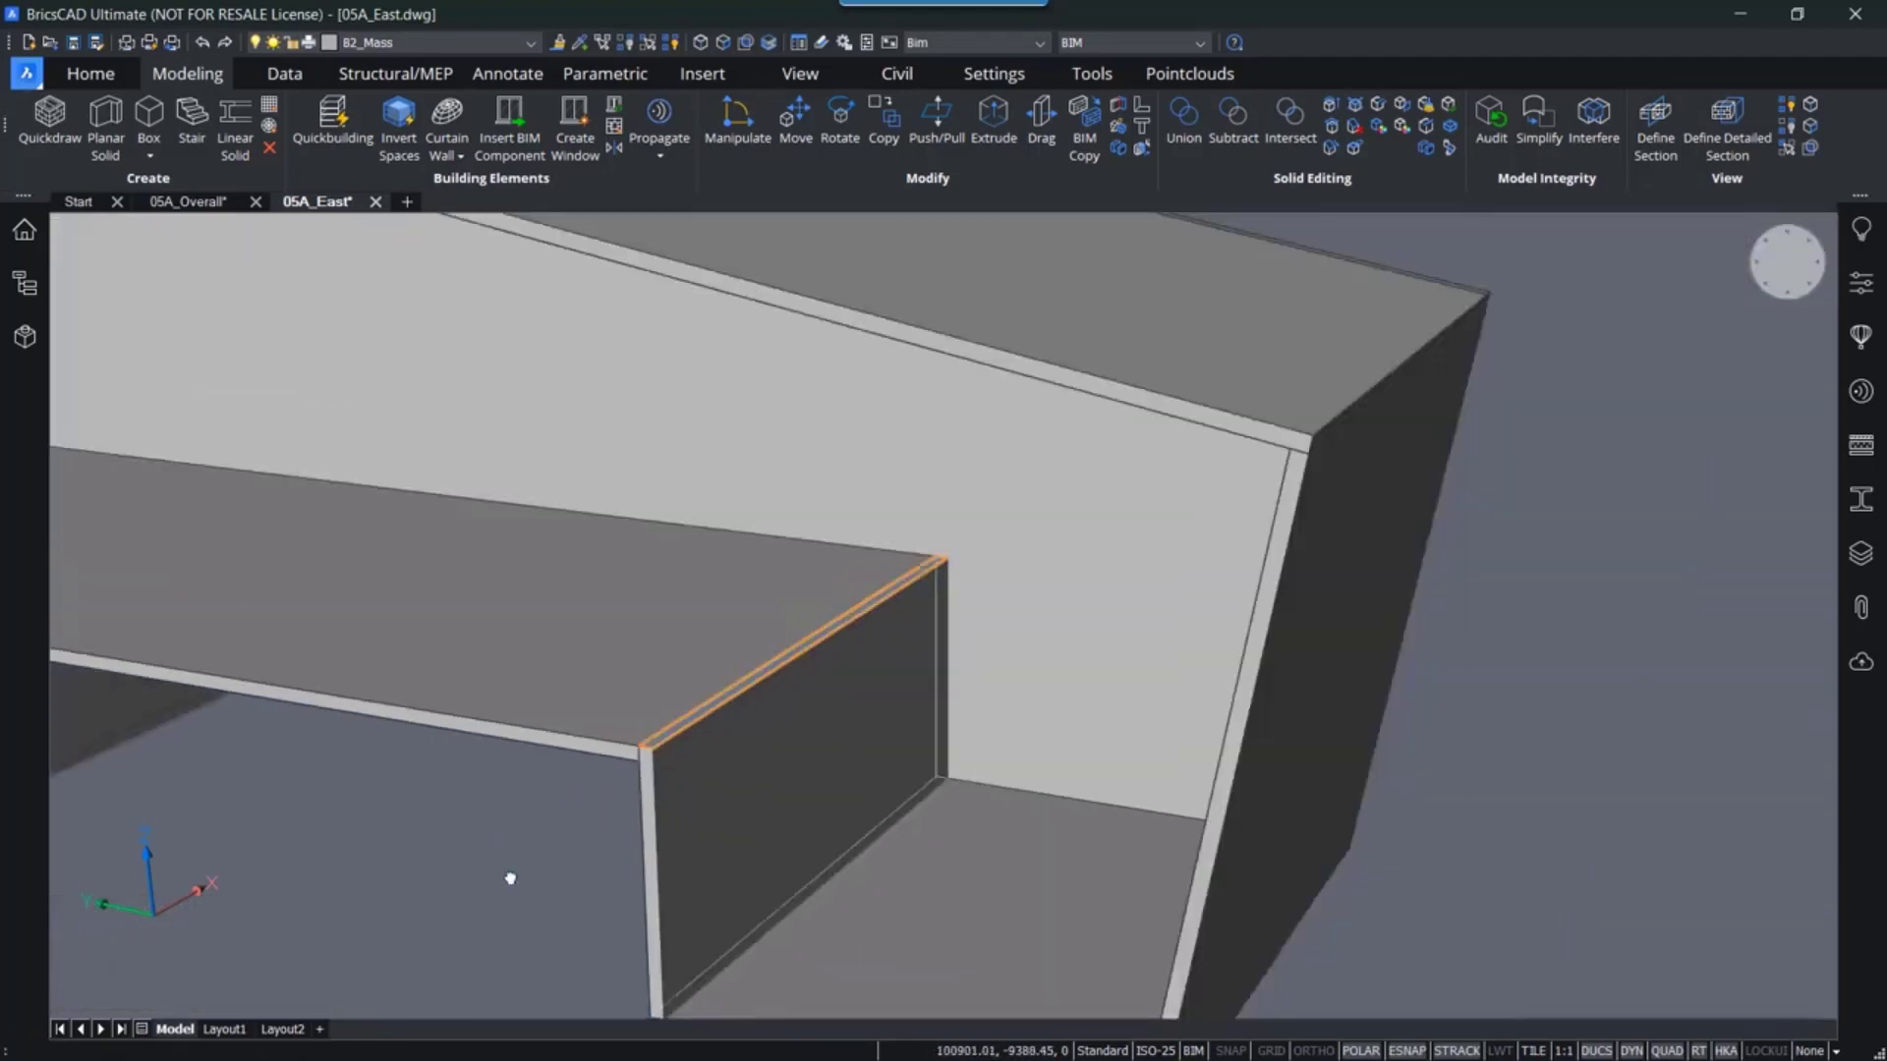
pyautogui.scroll(1, 511, 876)
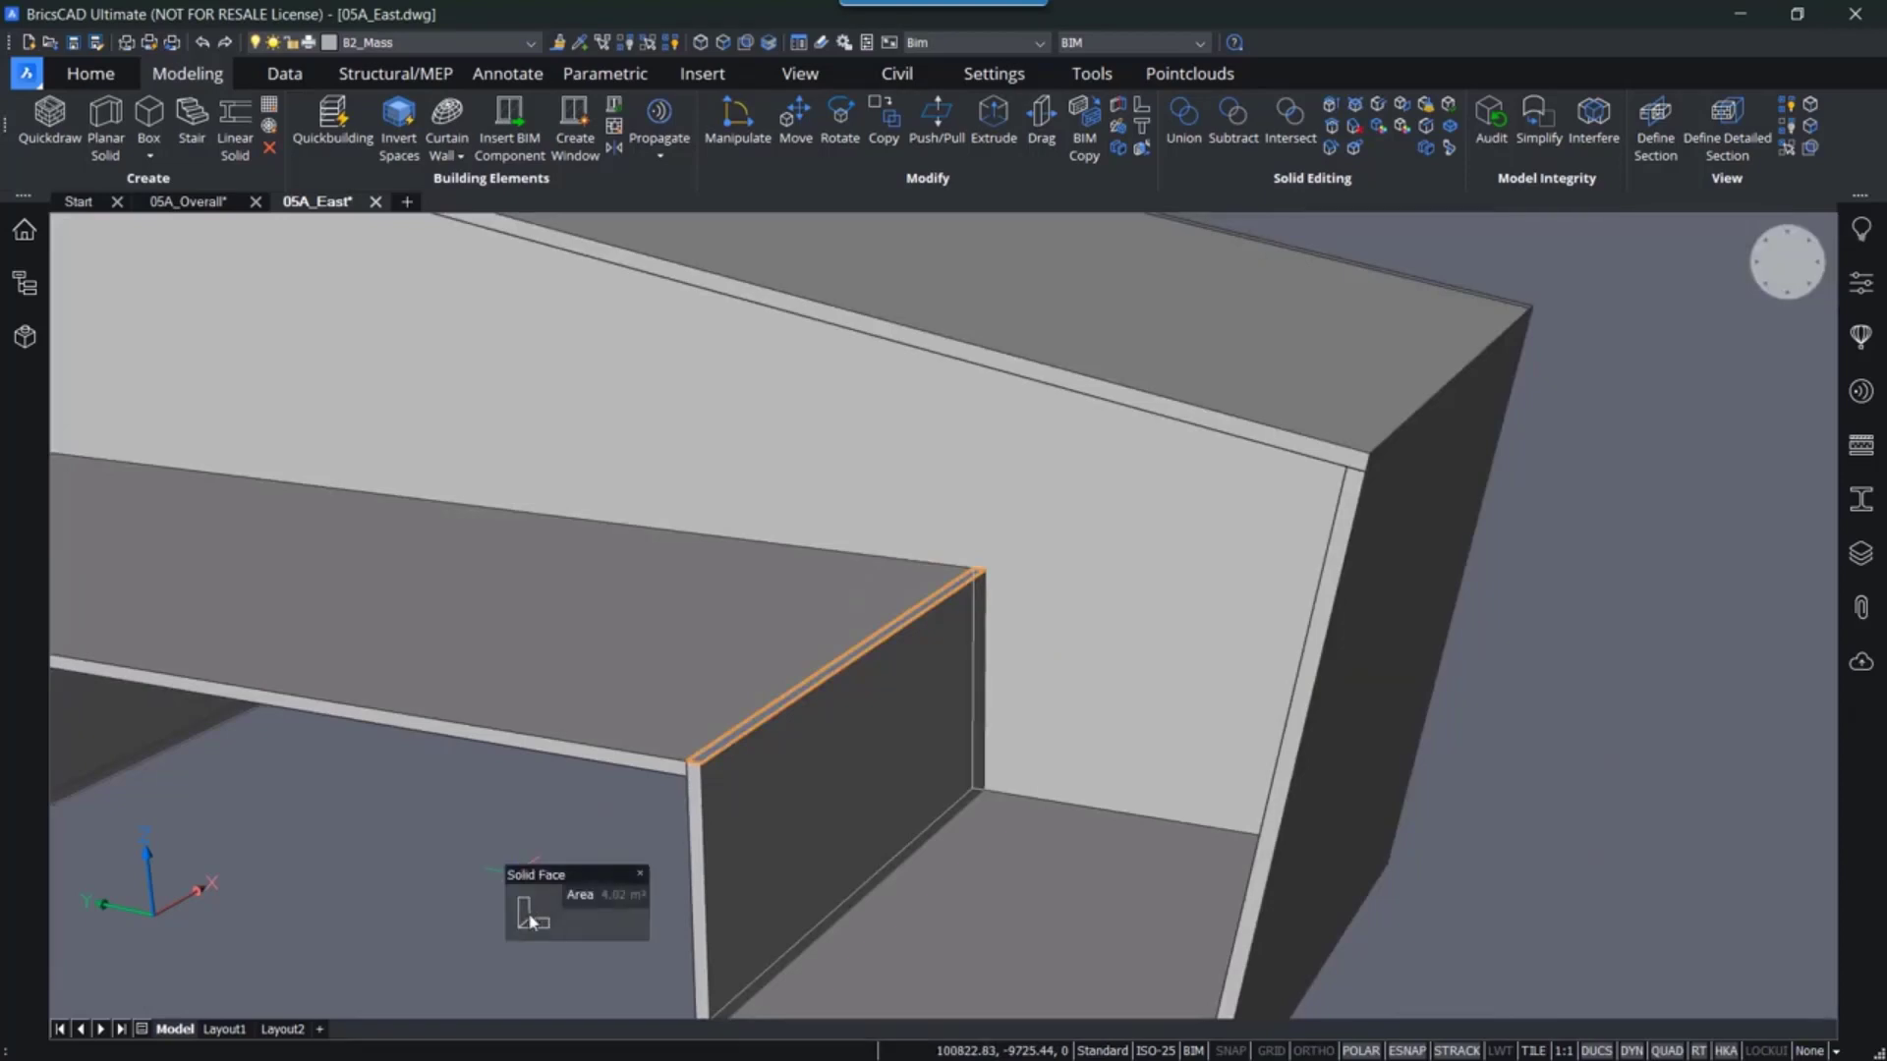
pyautogui.click(588, 918)
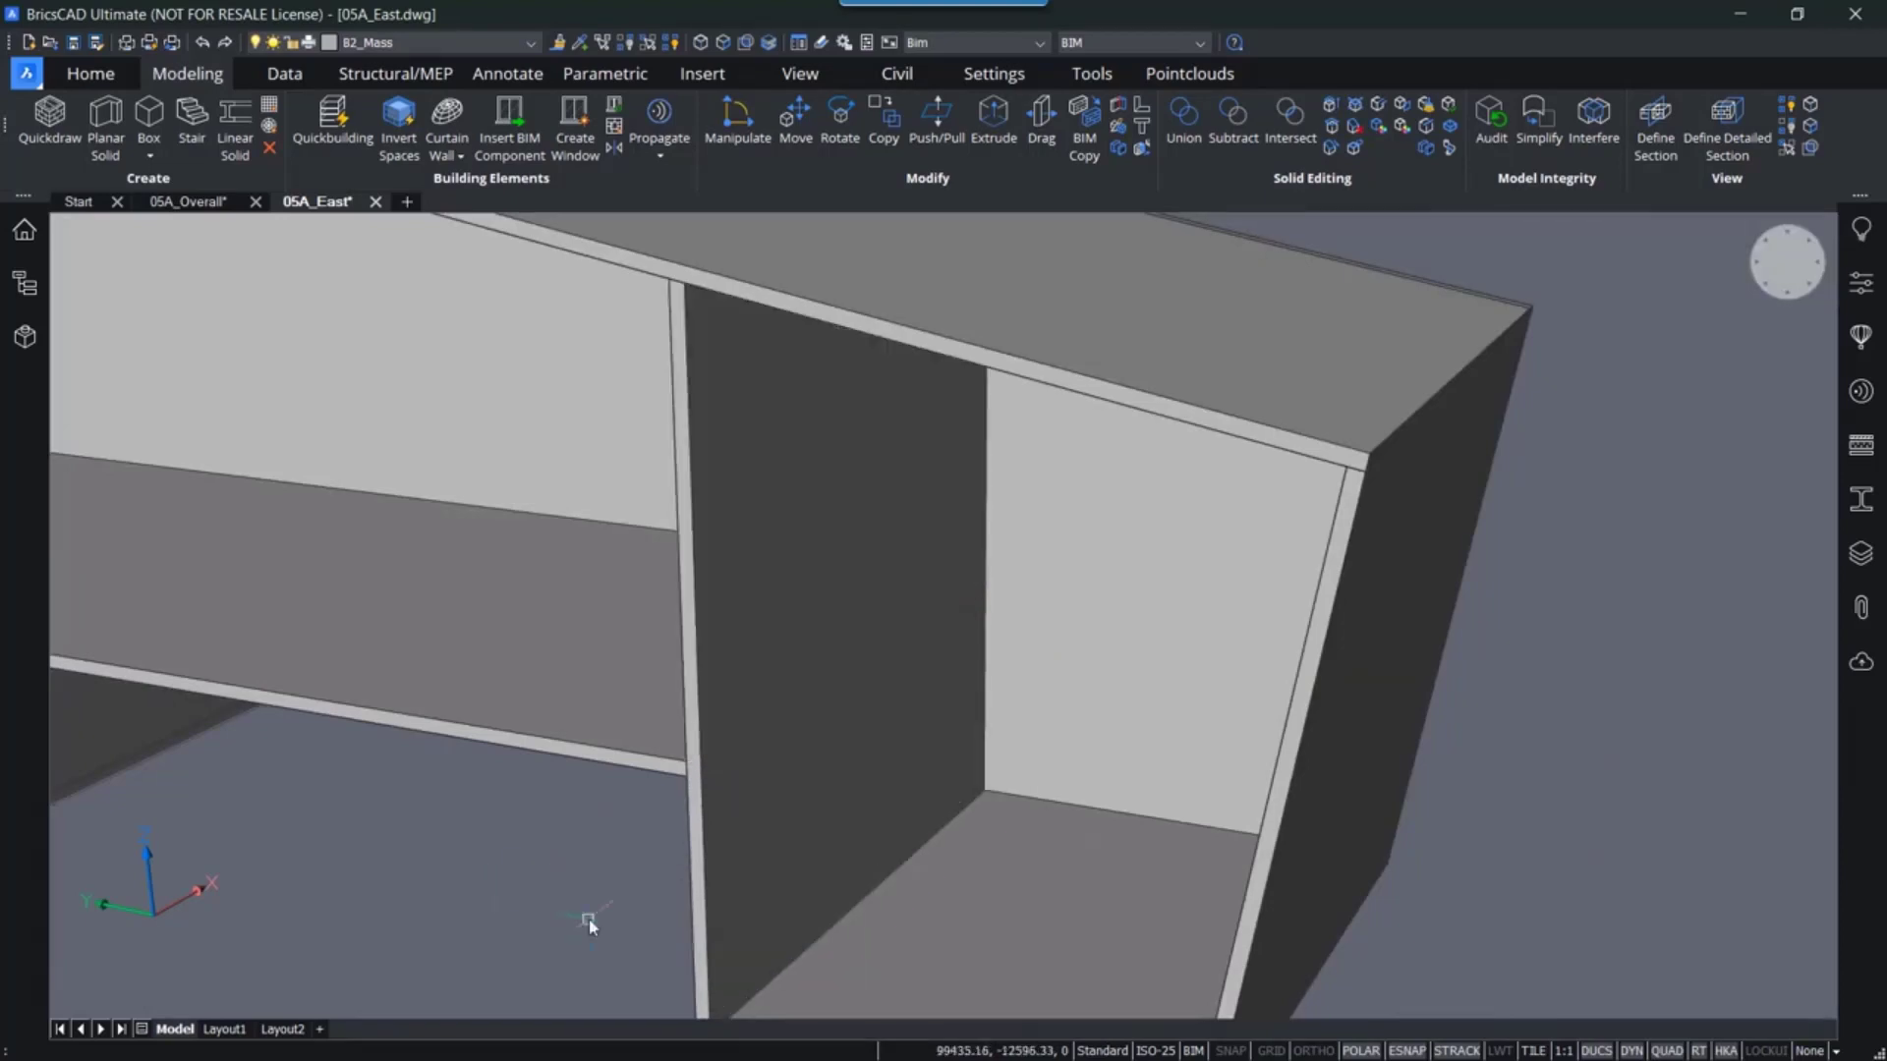
pyautogui.scroll(-1, 596, 723)
pyautogui.keyDown('shift'); pyautogui.moveTo(596, 723); pyautogui.dragTo(659, 741, button='middle'); pyautogui.keyUp('shift')
pyautogui.scroll(-3, 659, 741)
pyautogui.keyDown('shift'); pyautogui.moveTo(557, 822); pyautogui.dragTo(978, 757, button='middle'); pyautogui.keyUp('shift')
pyautogui.scroll(2, 918, 821)
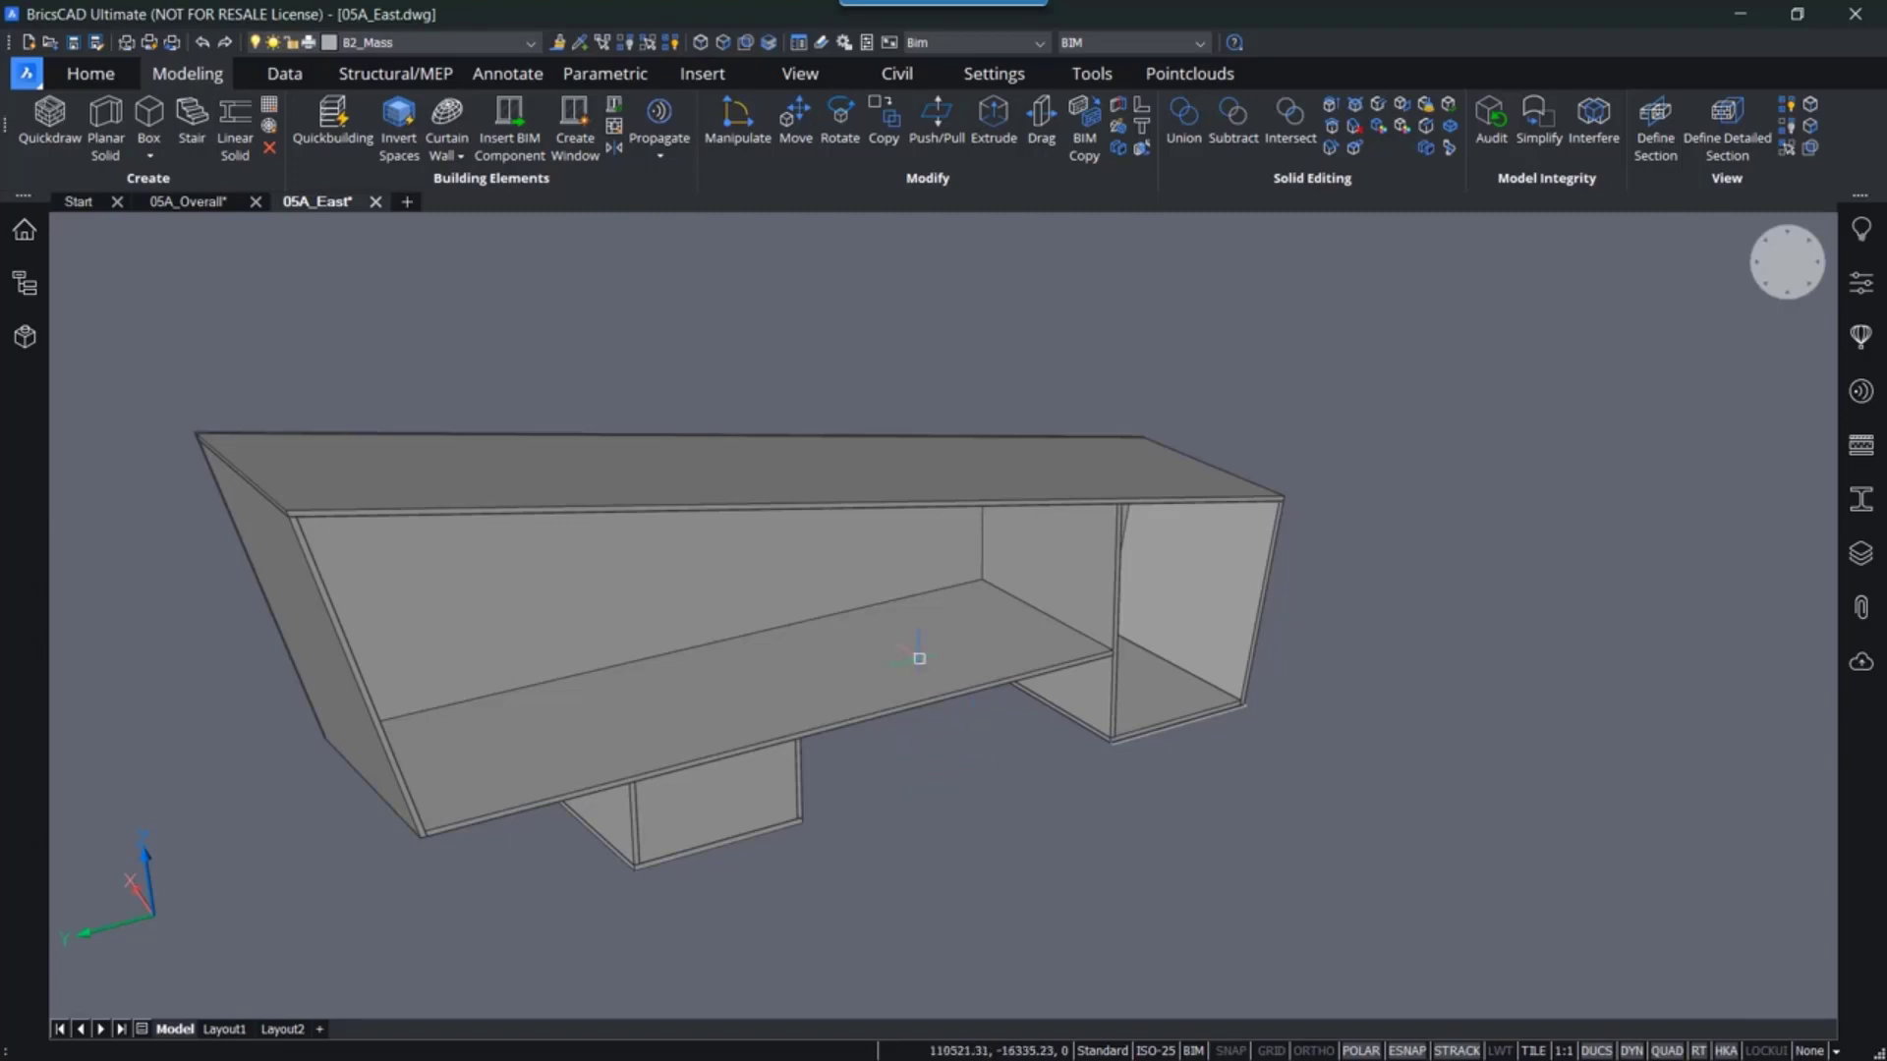
# - Turn face-priority selection back on for the solids
pyautogui.moveTo(893, 641); pyautogui.dragTo(957, 637, button='middle')
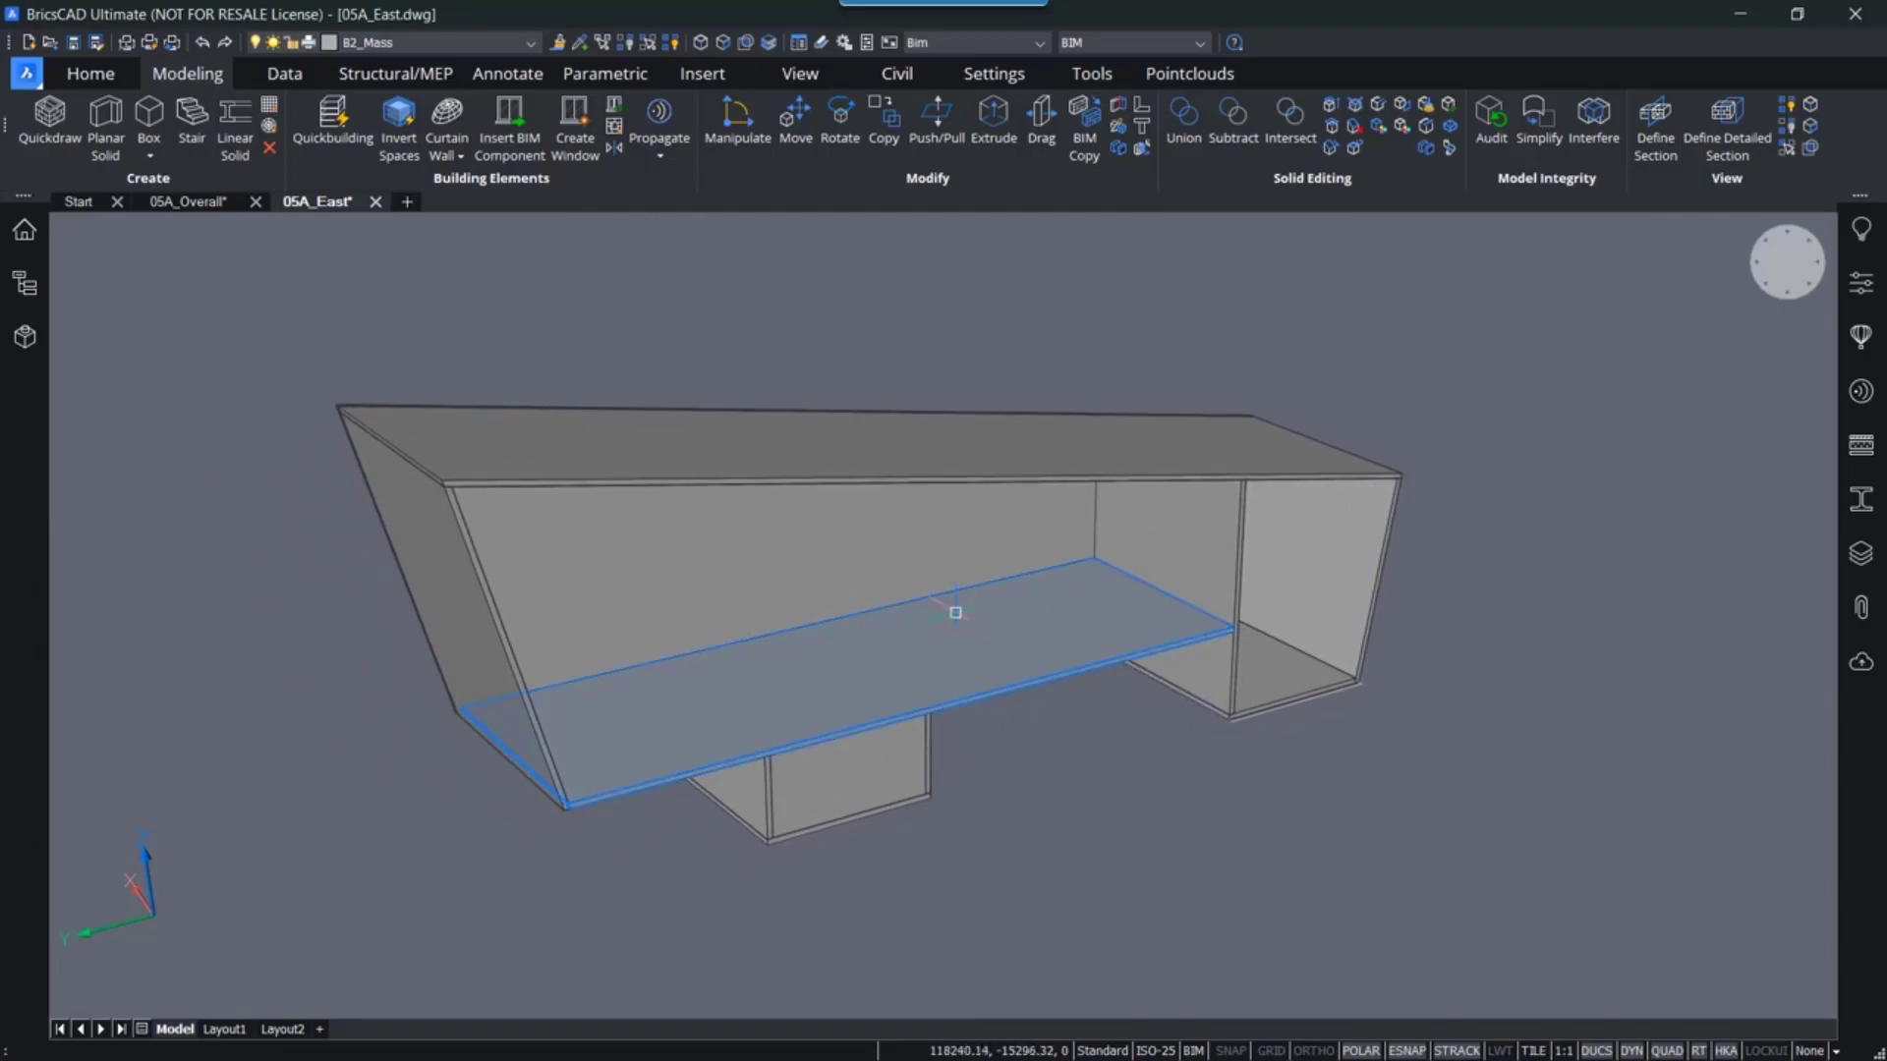
pyautogui.scroll(4, 958, 639)
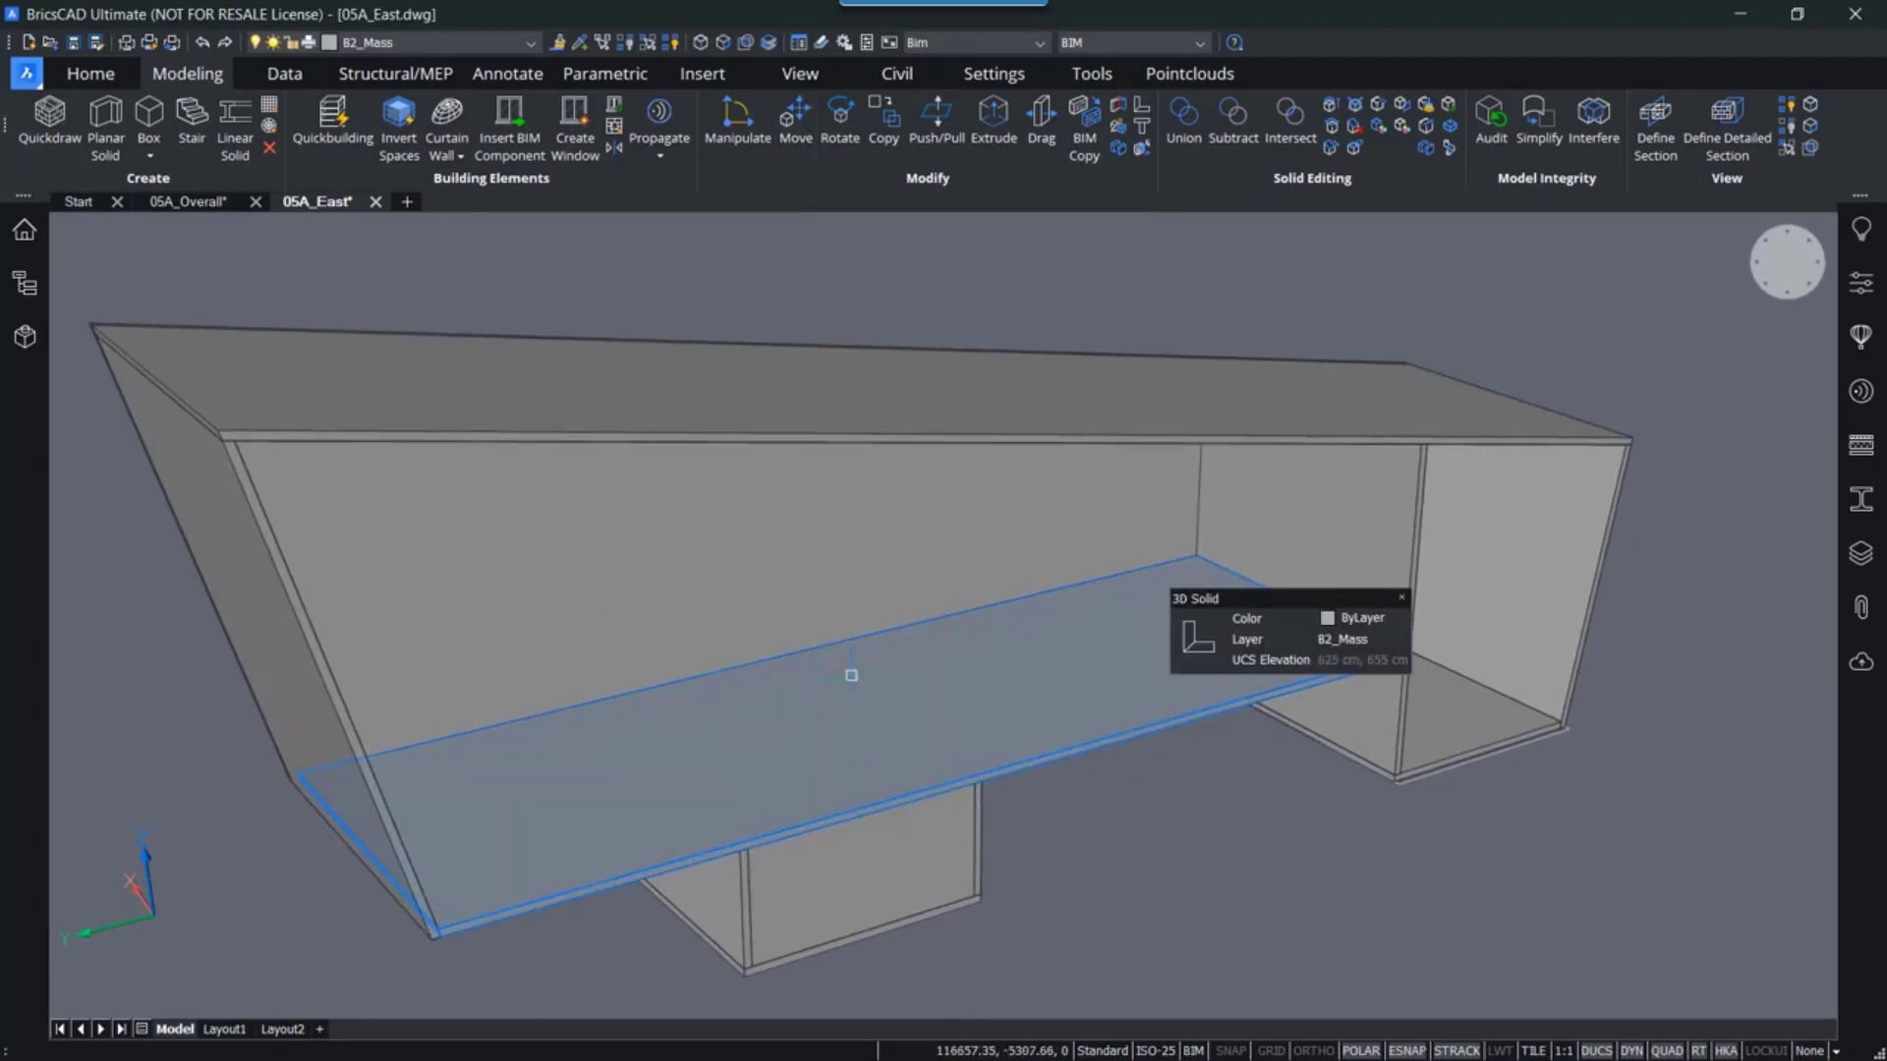
pyautogui.click(725, 43)
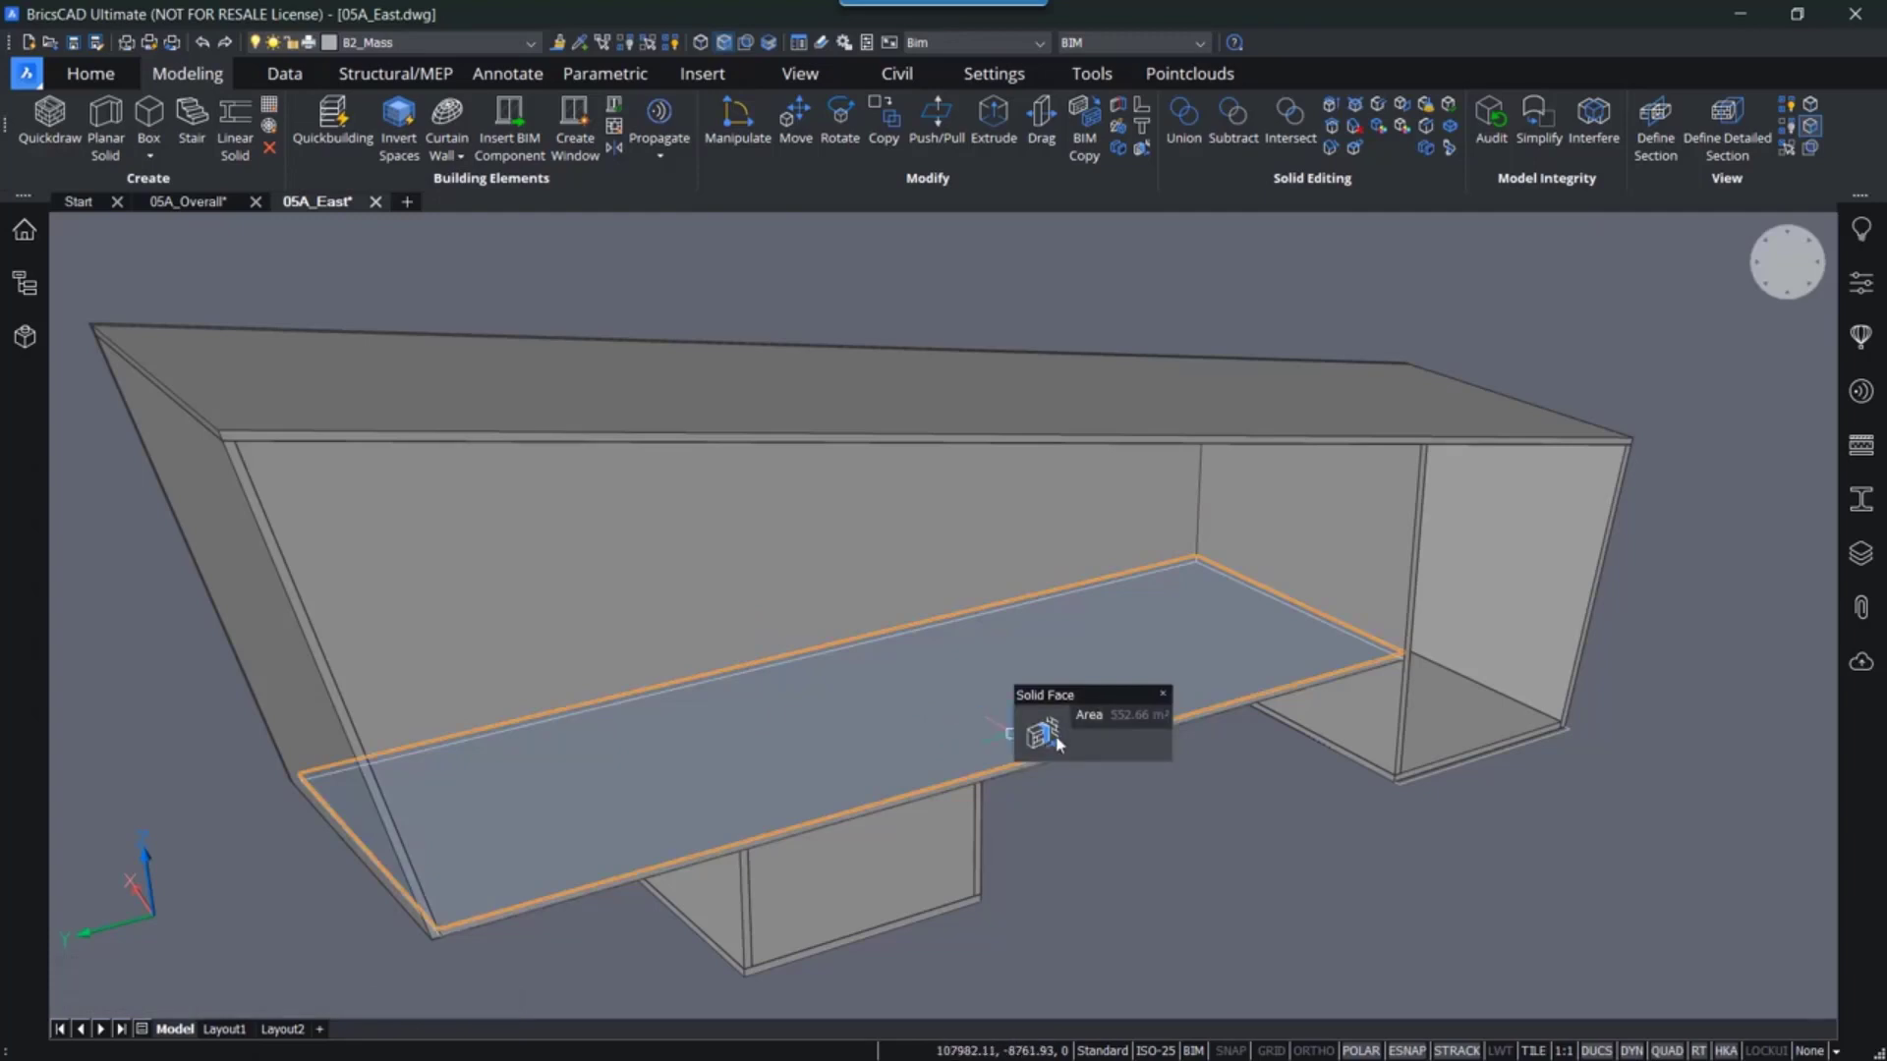
# - Try copying the floor slab upward with BIM Copy, then erase the copied slab
pyautogui.moveTo(1040, 733)
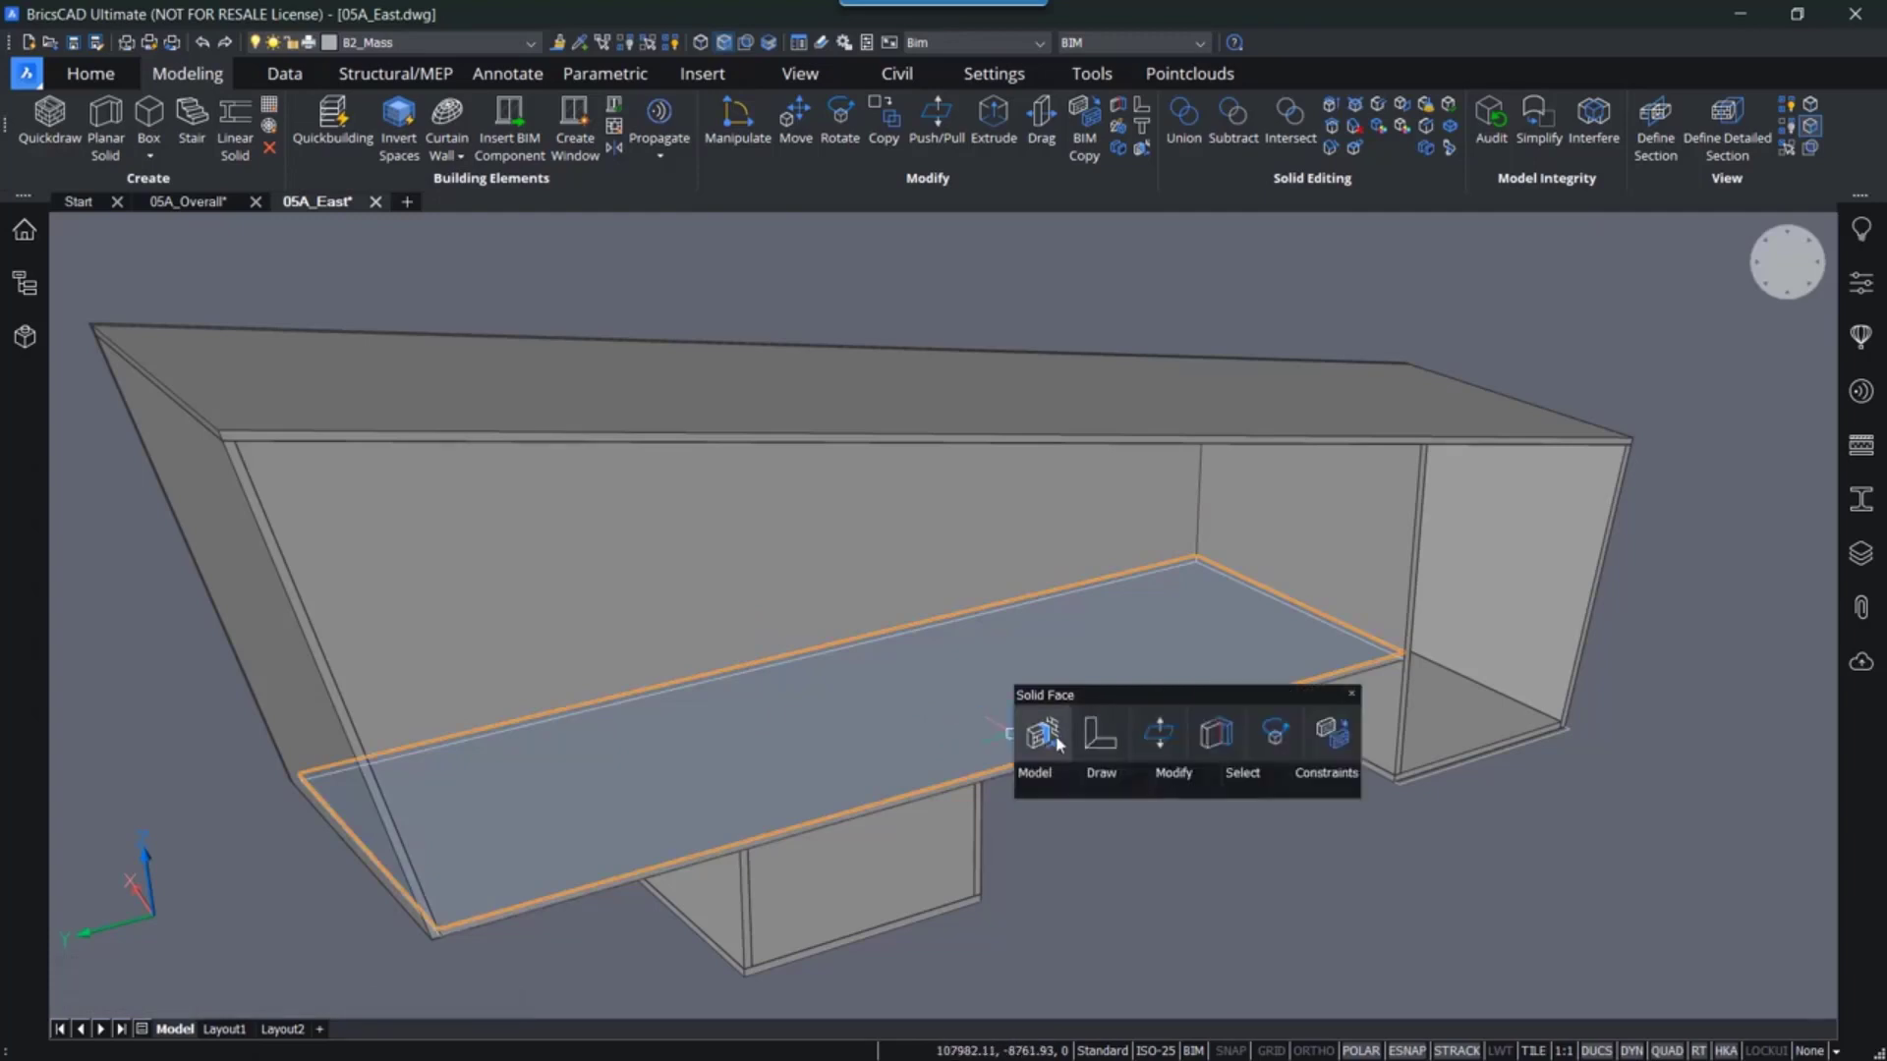
pyautogui.click(1333, 733)
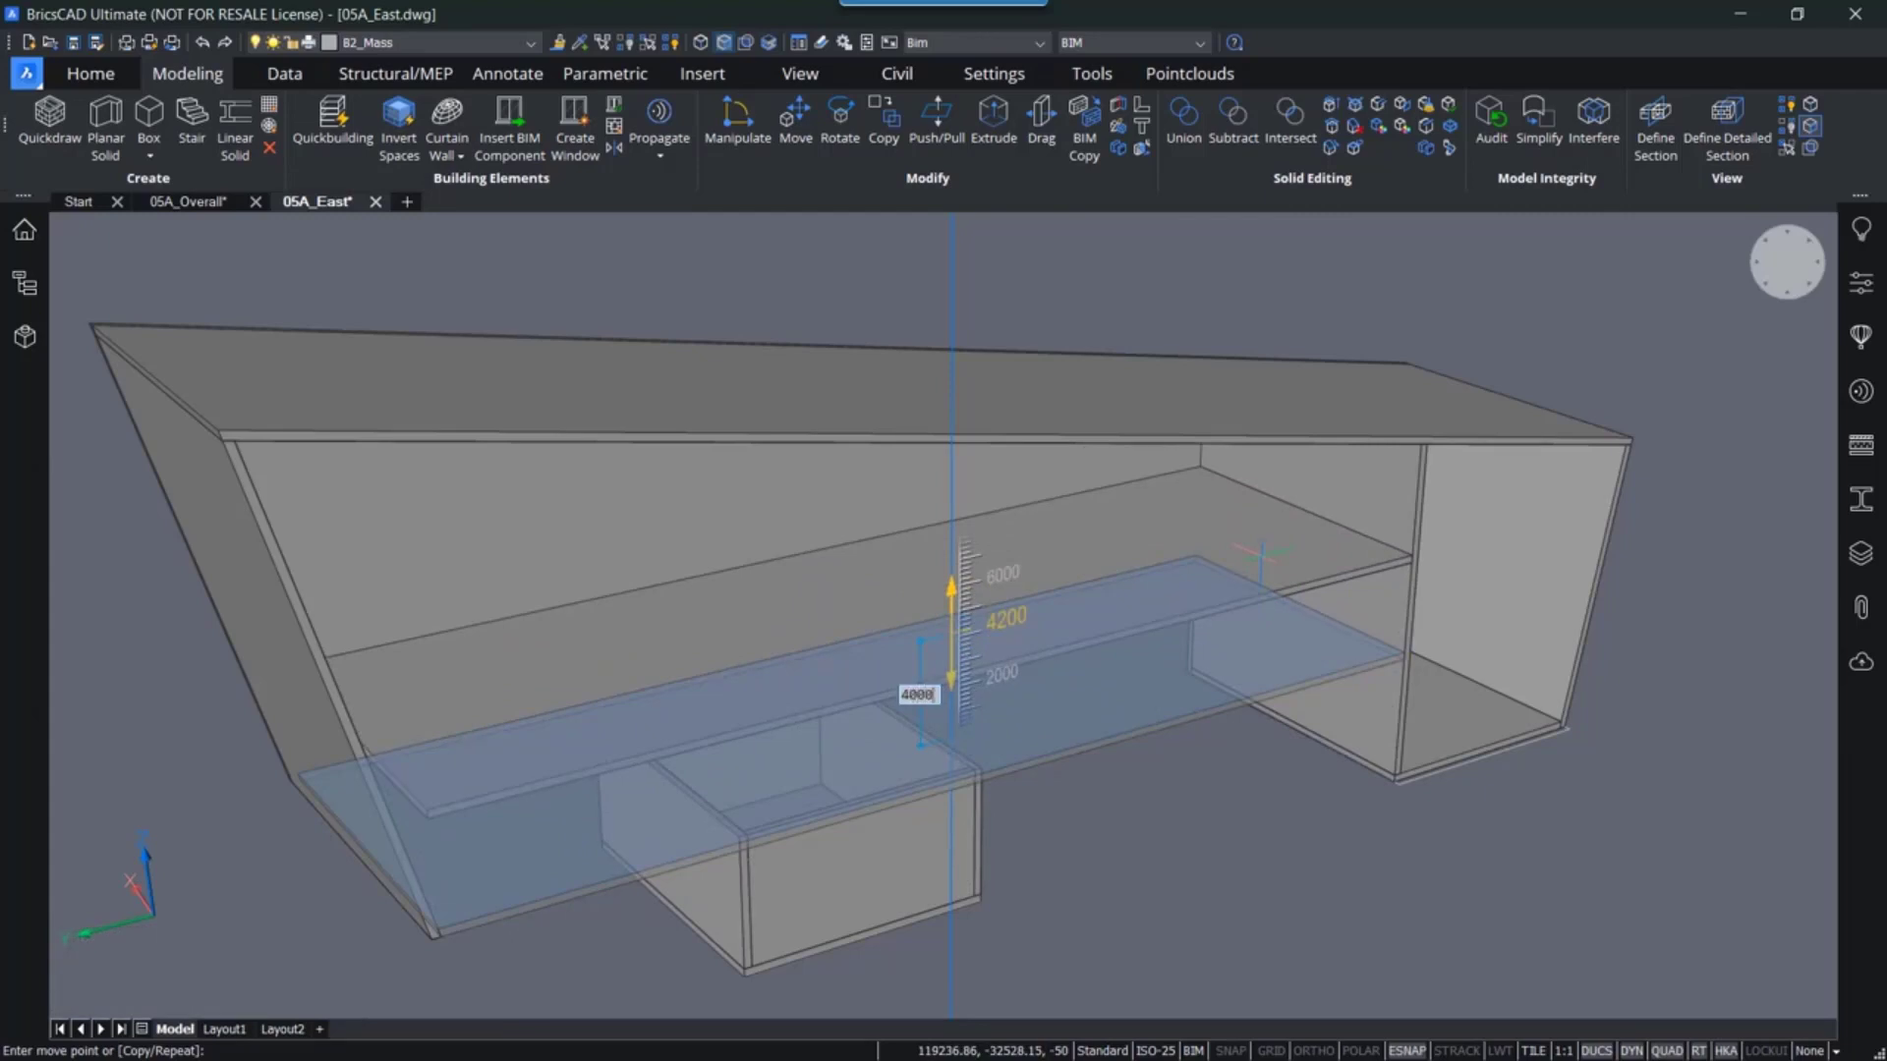
pyautogui.press('Return')
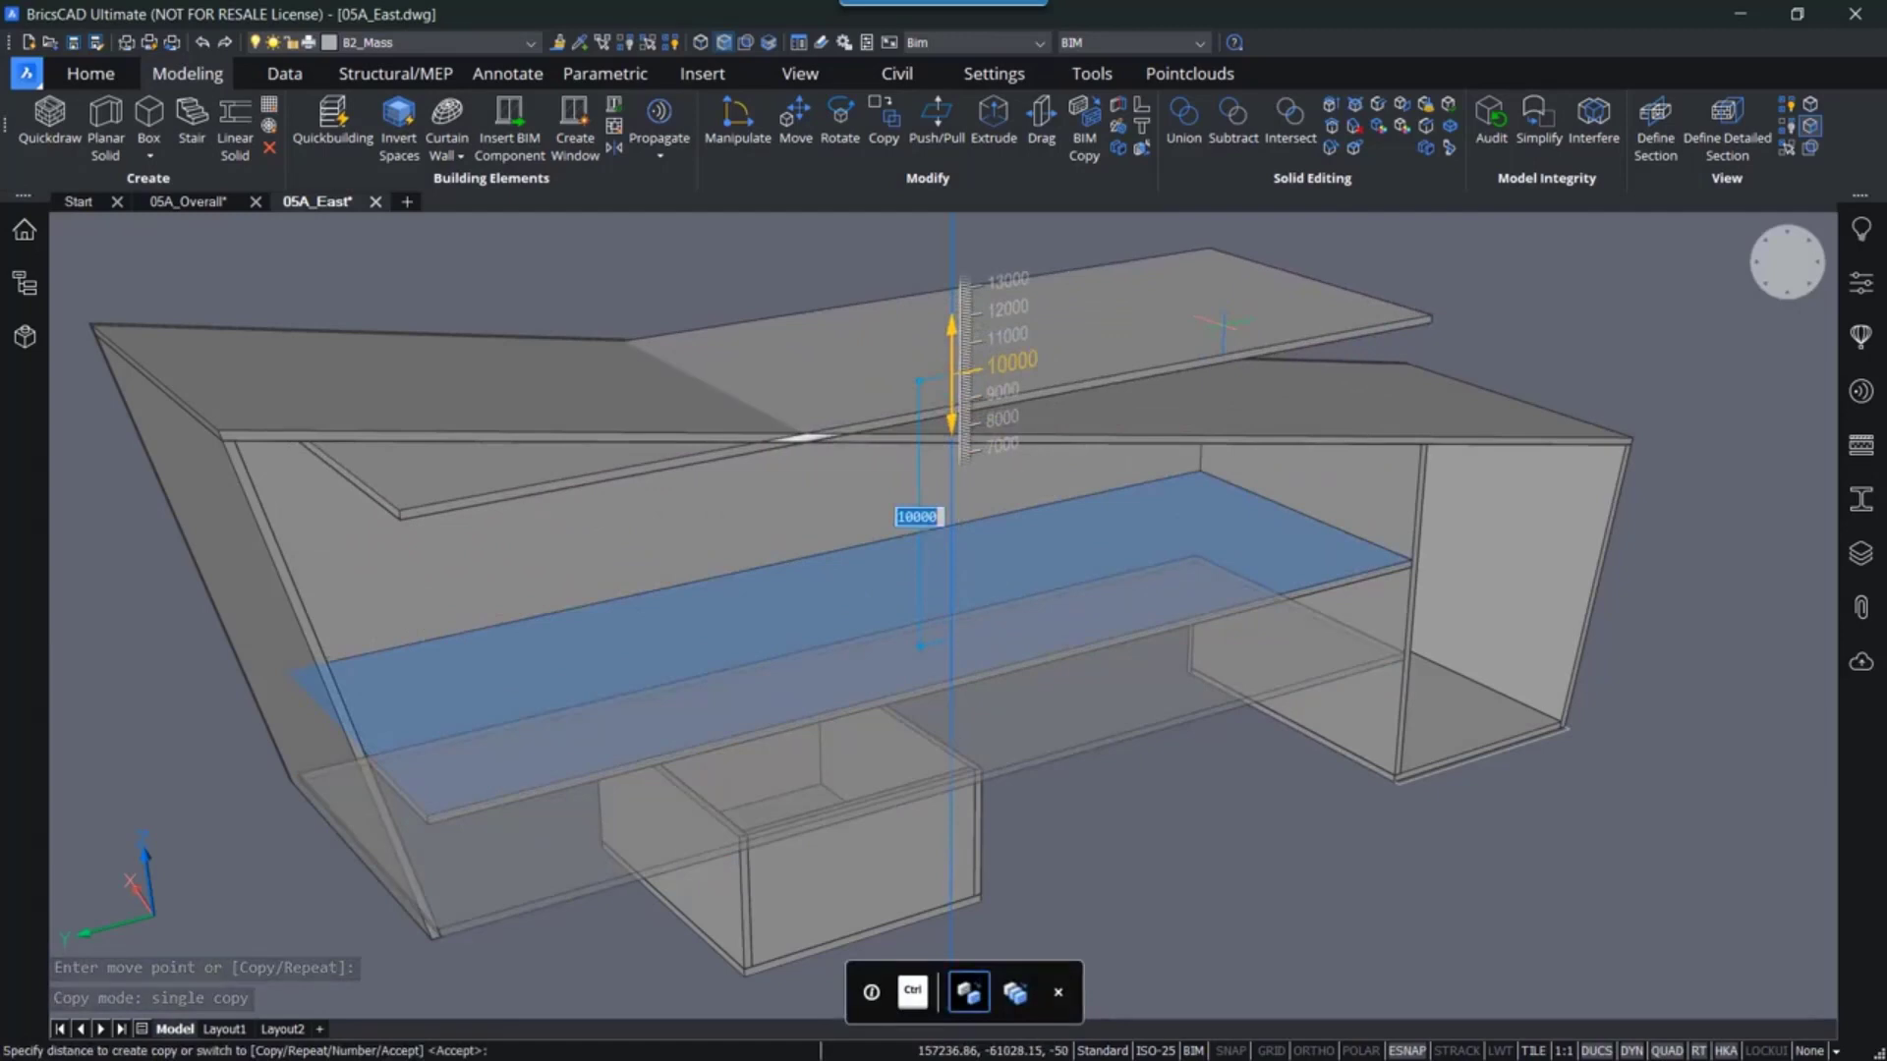
pyautogui.press('F3')
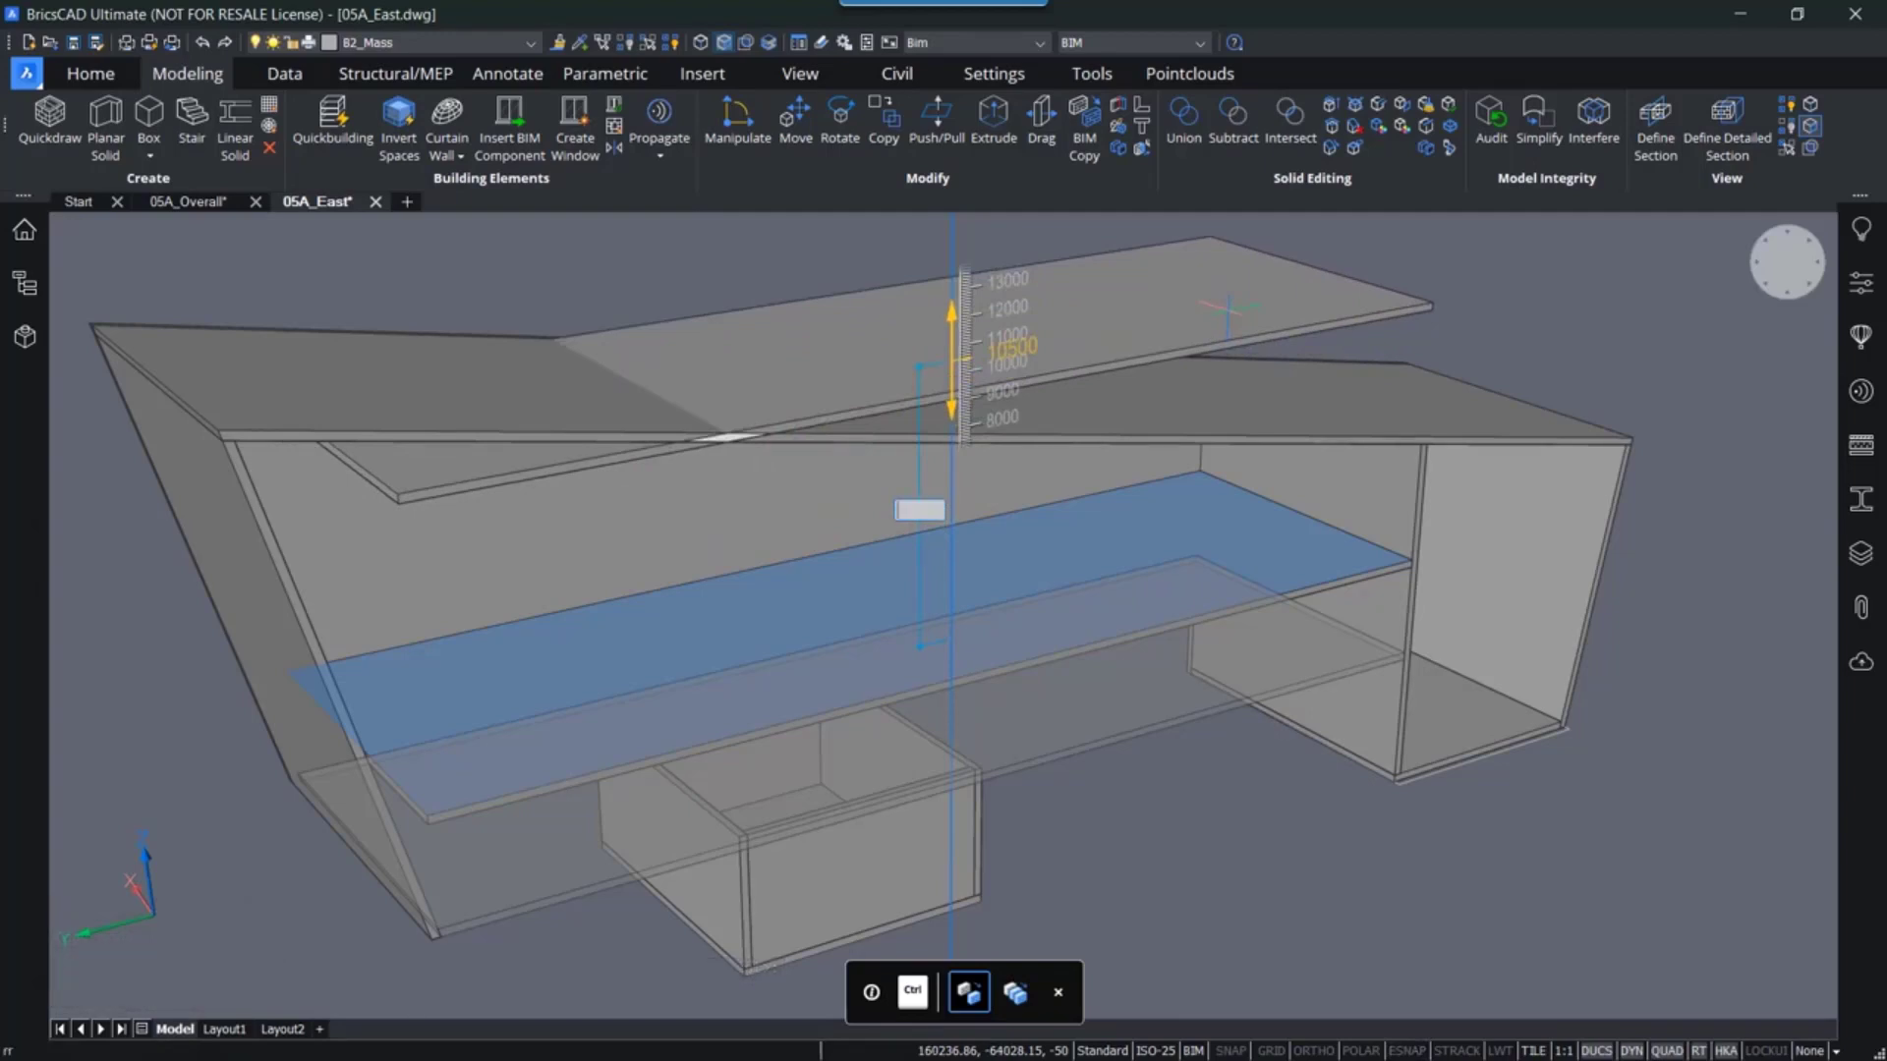
pyautogui.press('Escape')
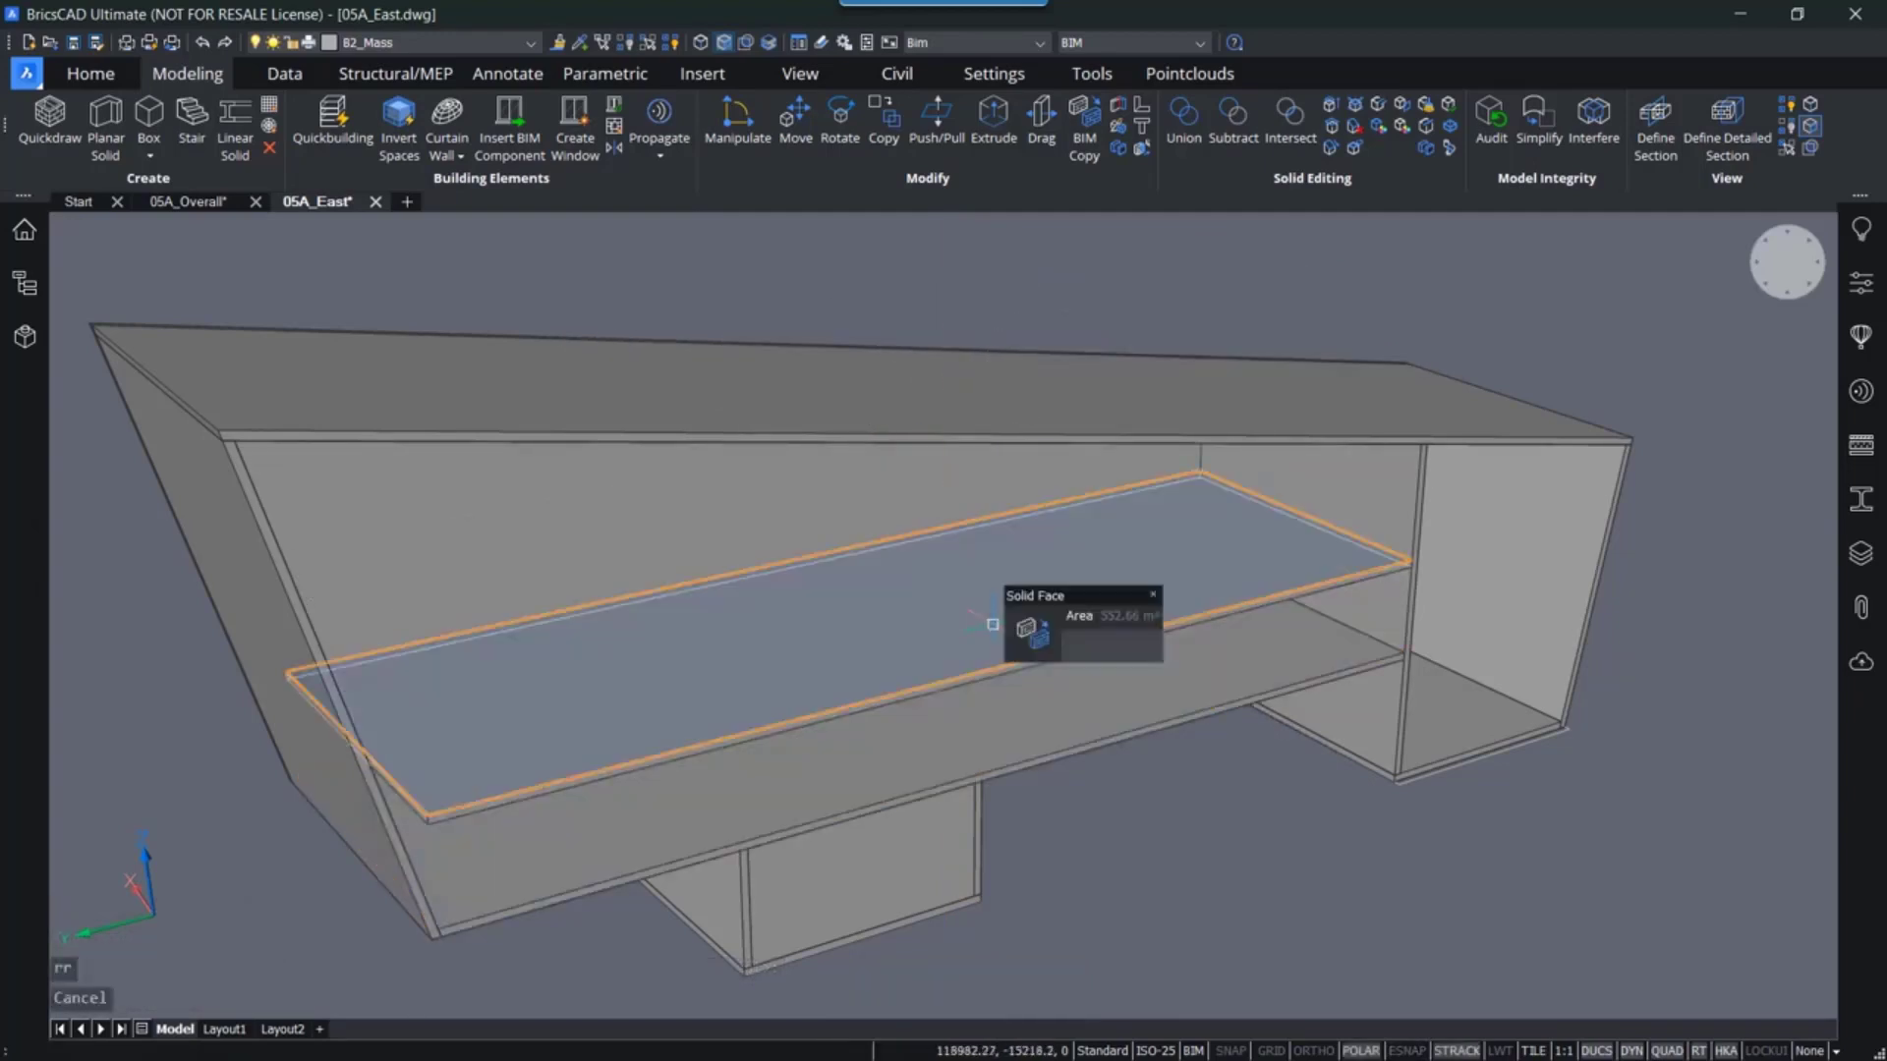
pyautogui.click(992, 623)
pyautogui.press('Delete')
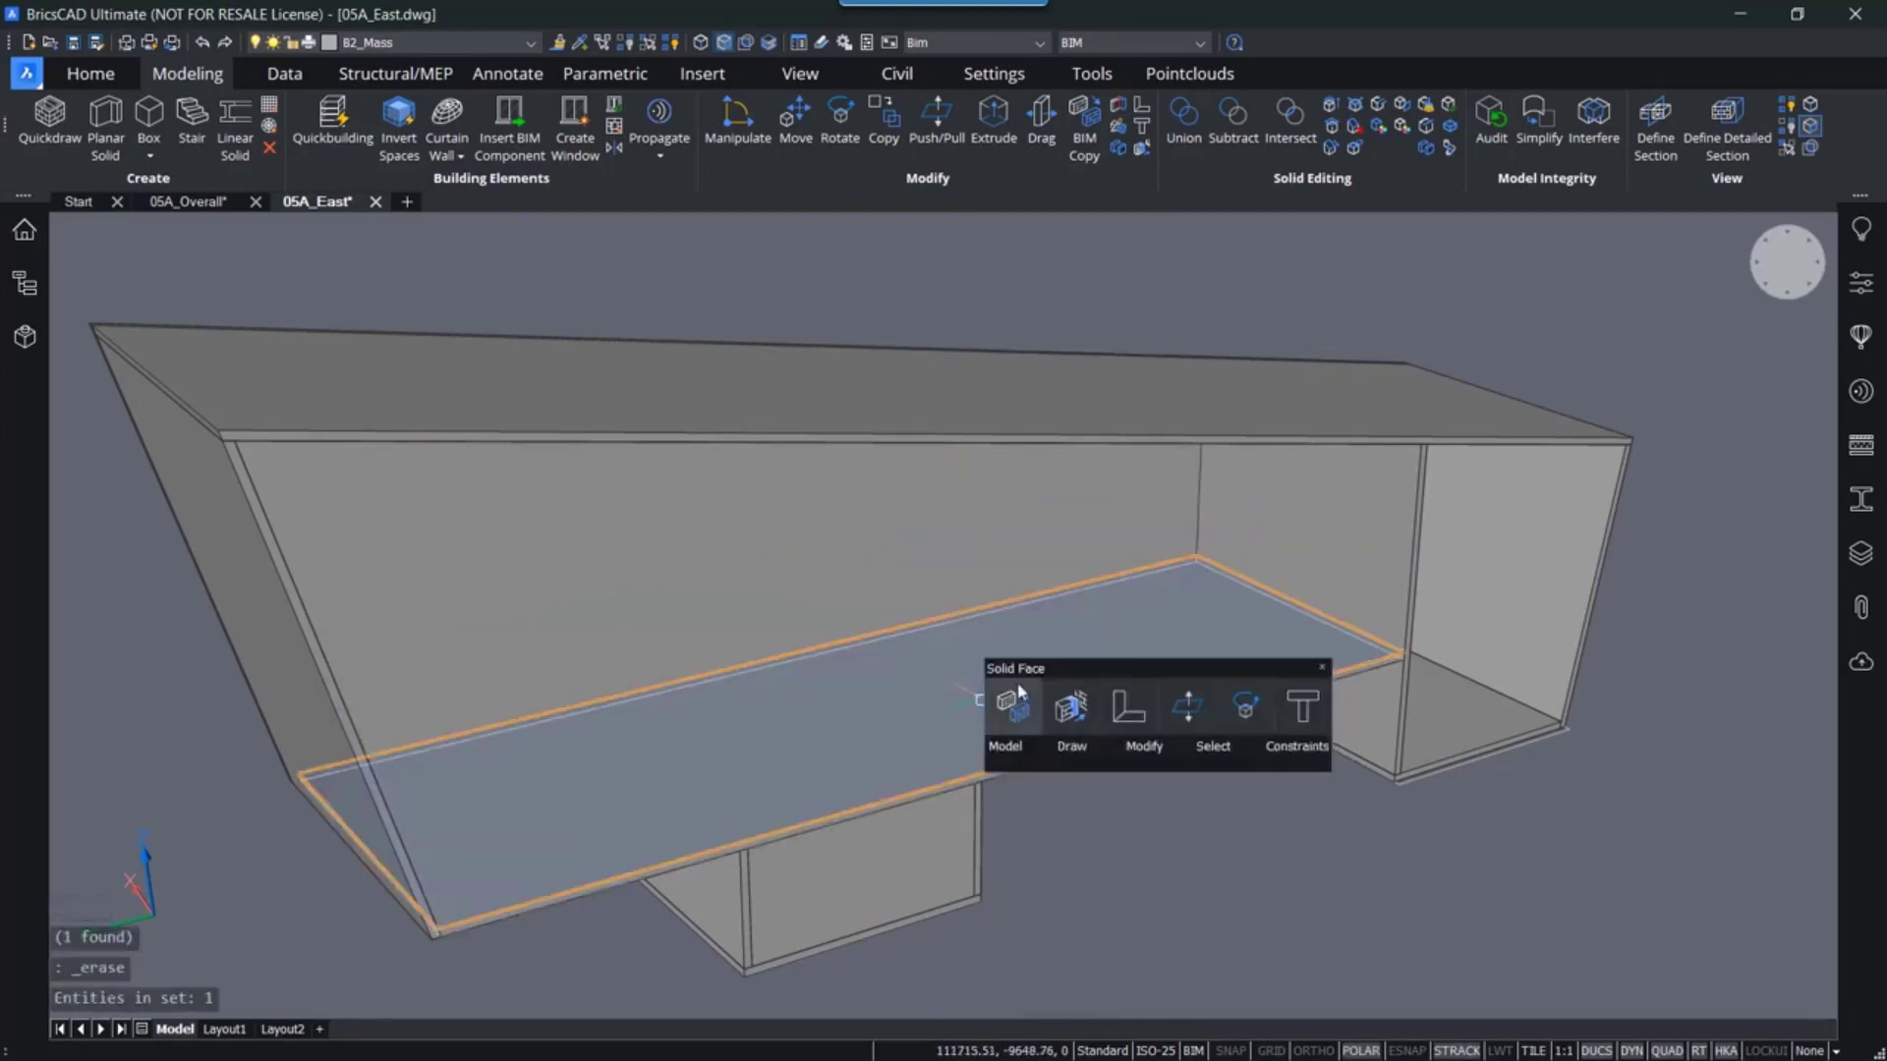
# - Copy the floor slab upward twice with BIM Copy to add two more floor levels inside the mass
pyautogui.click(1012, 705)
pyautogui.press('ctrl')
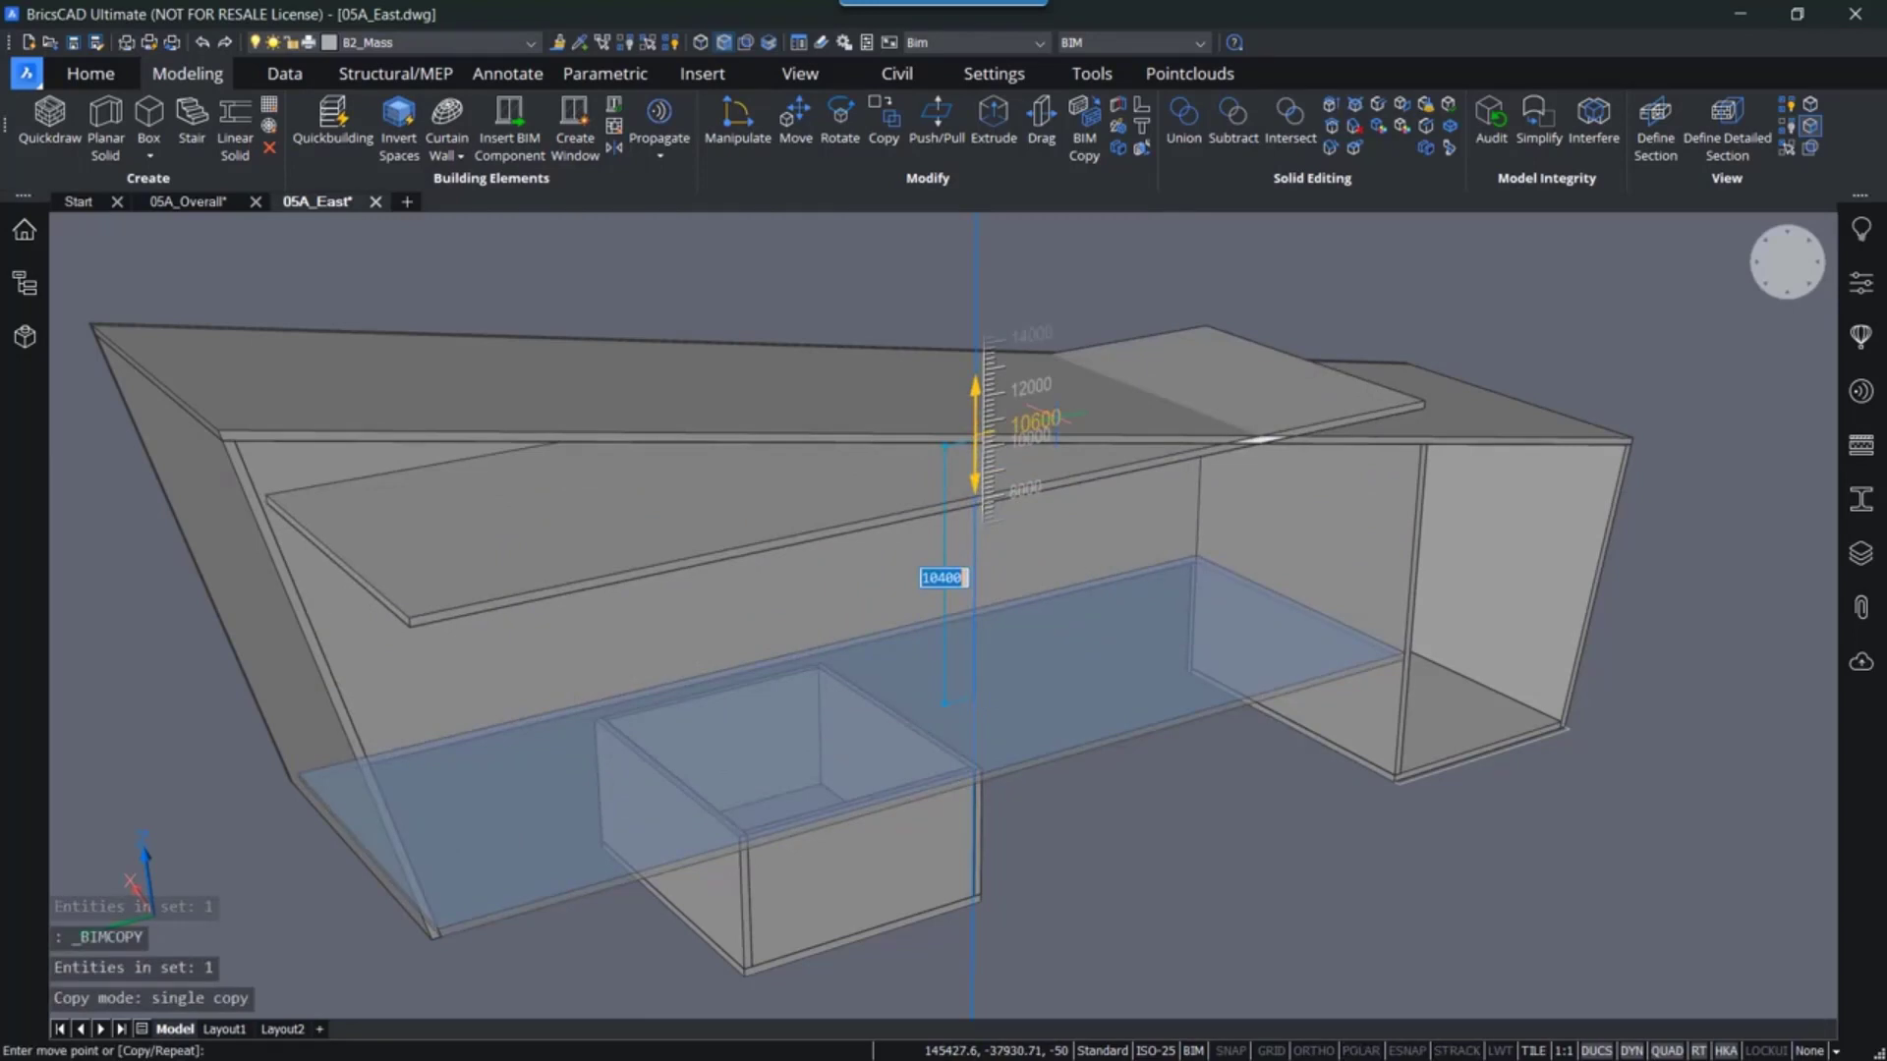
pyautogui.press('Return')
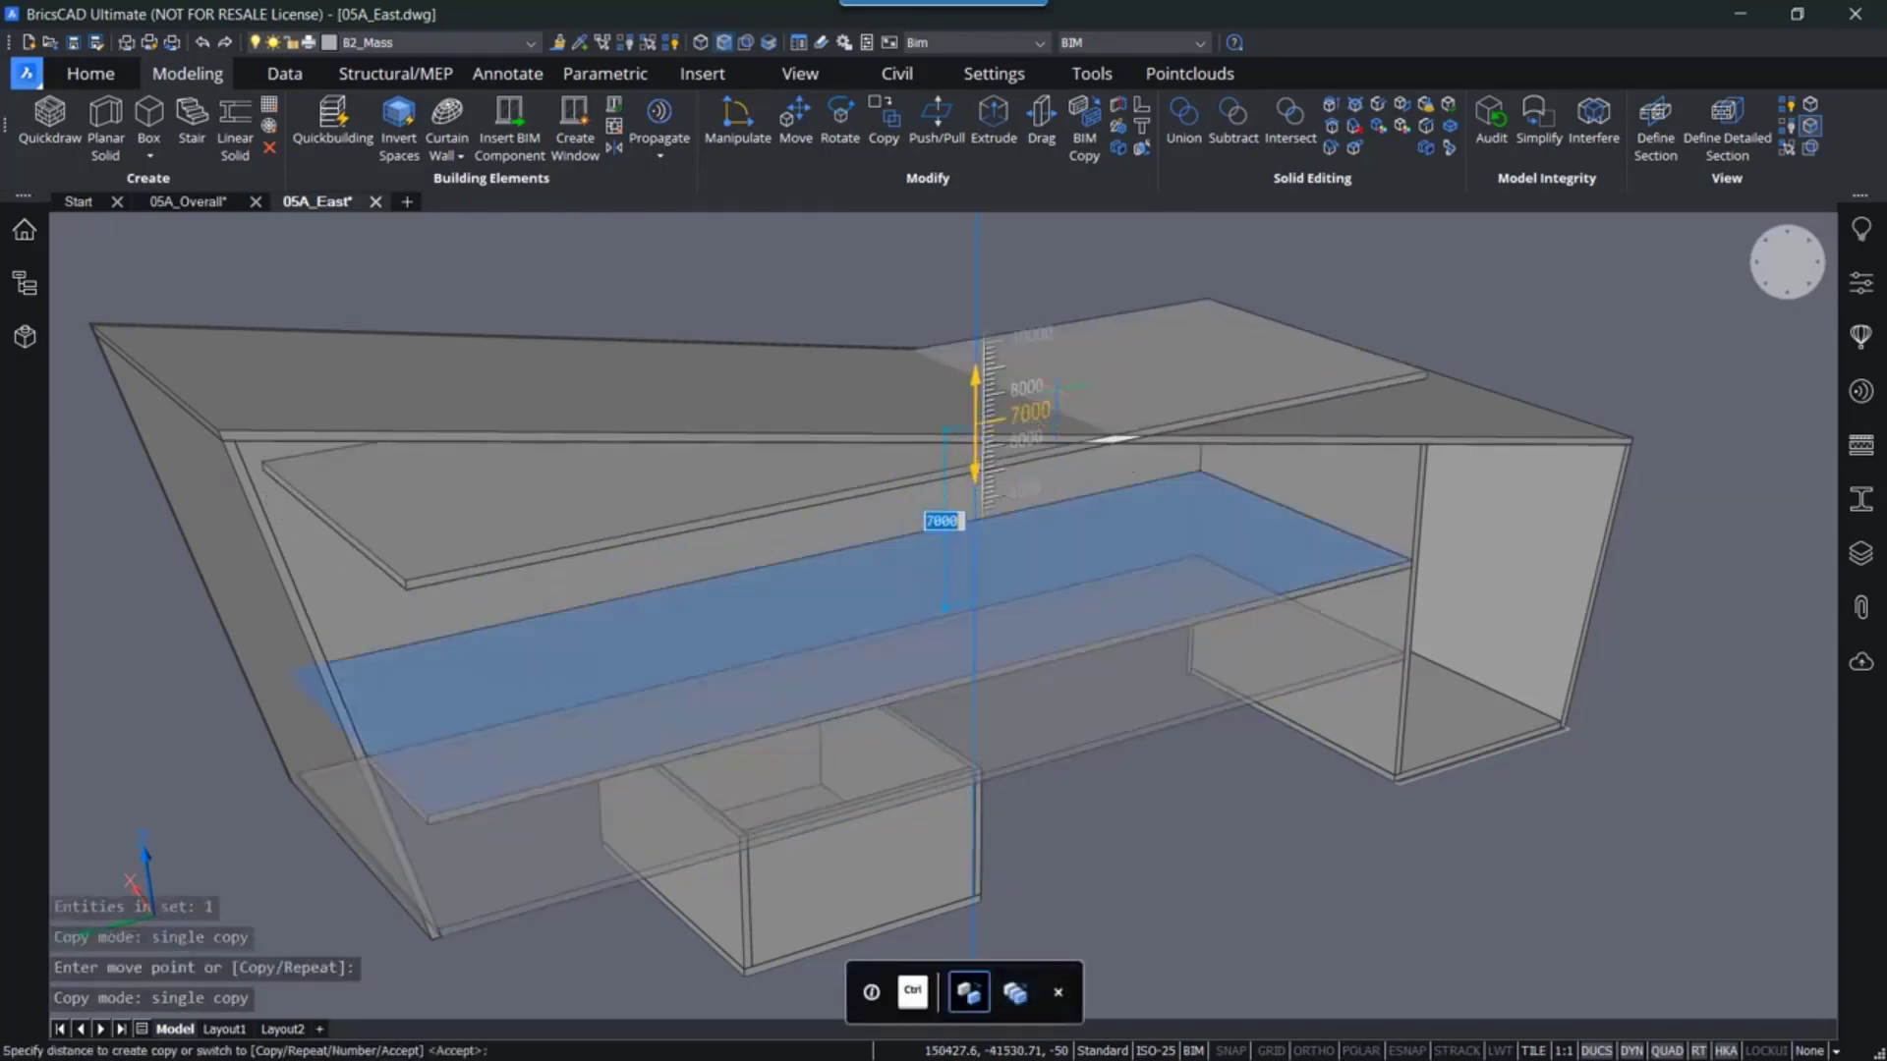
pyautogui.press('ctrl')
pyautogui.scroll(-2, 1049, 351)
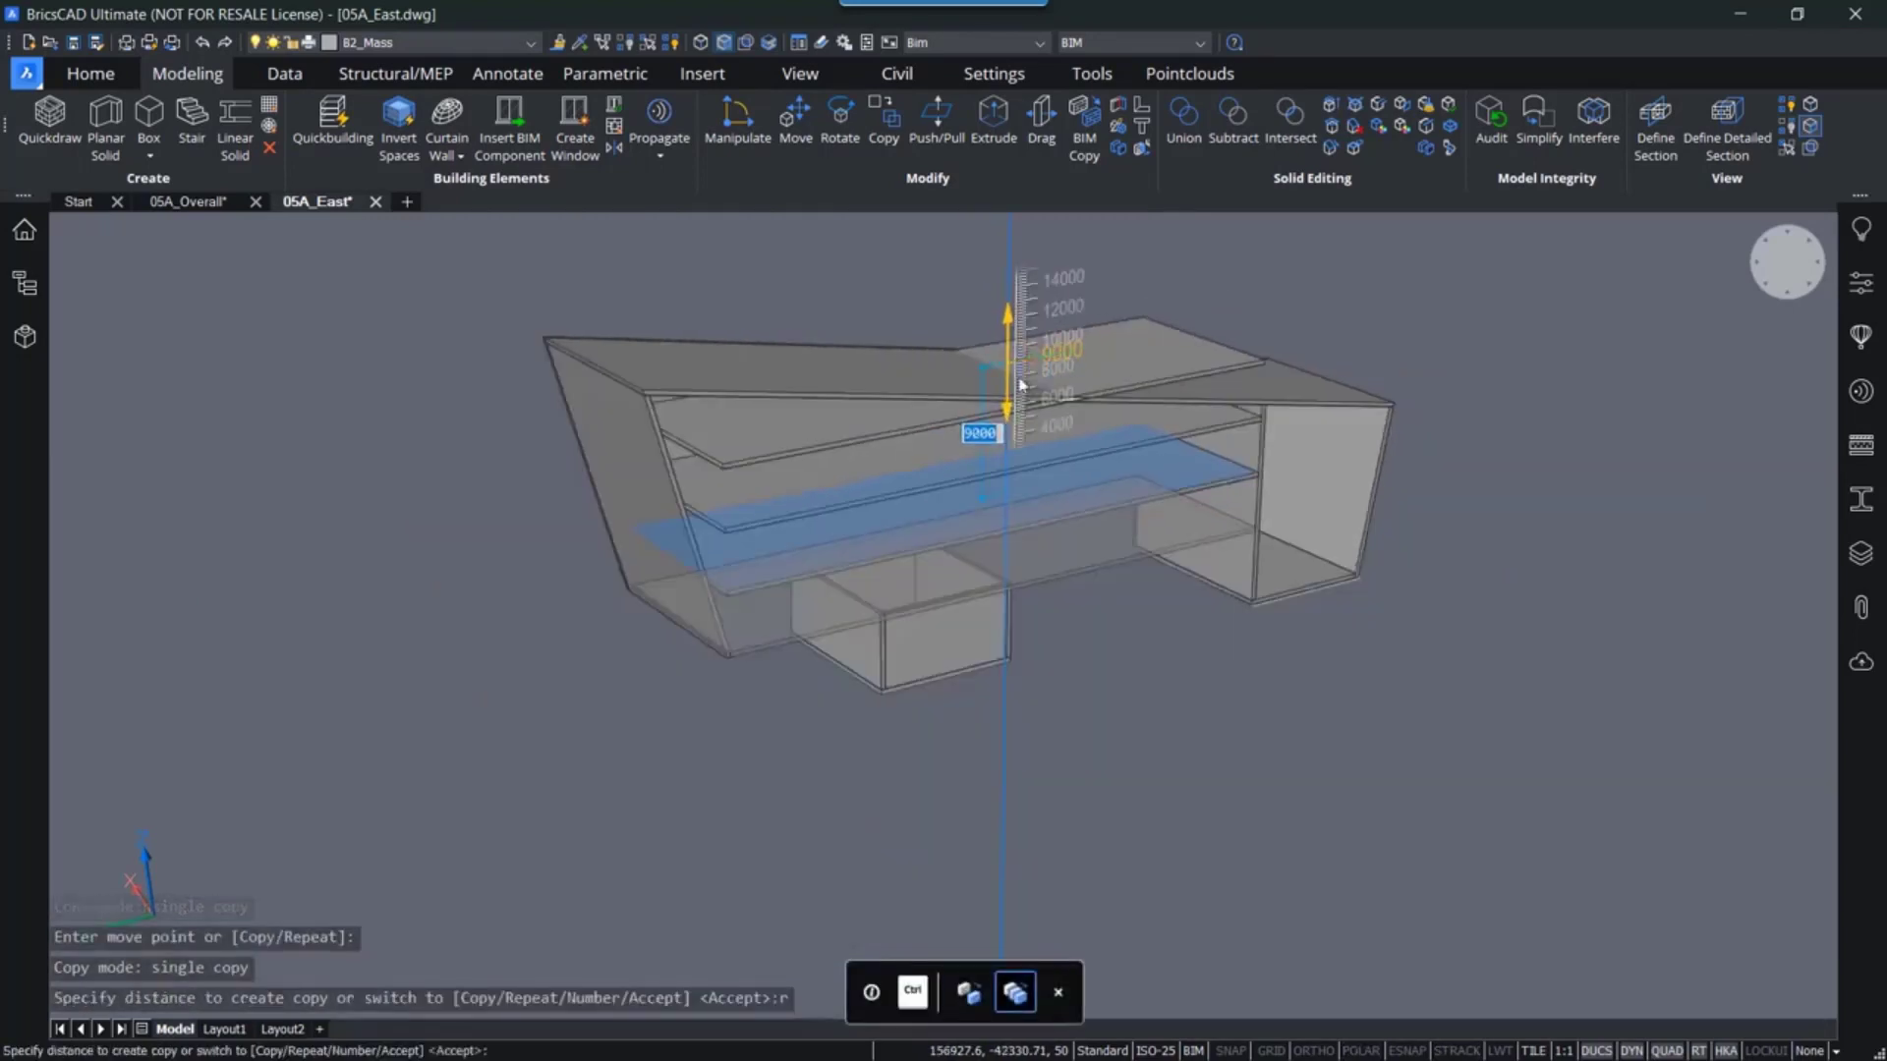
pyautogui.scroll(-3, 988, 393)
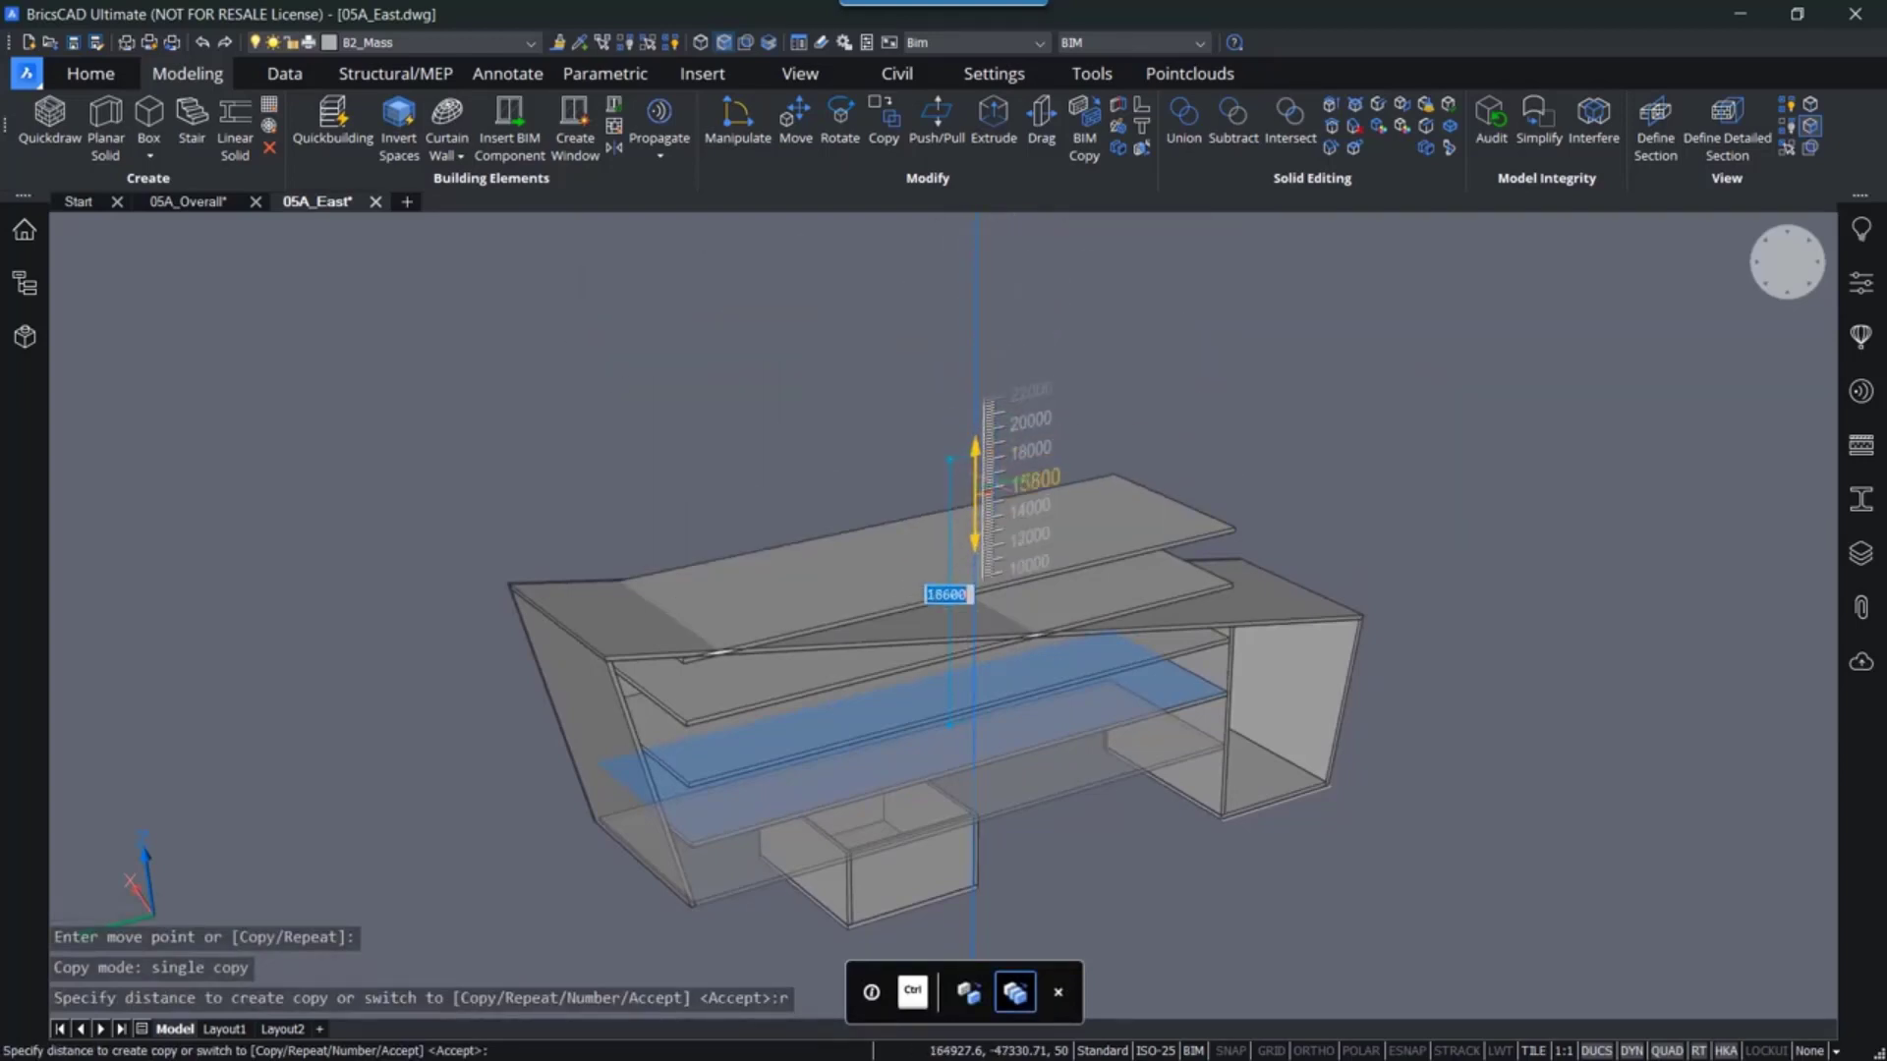
pyautogui.press('ctrl')
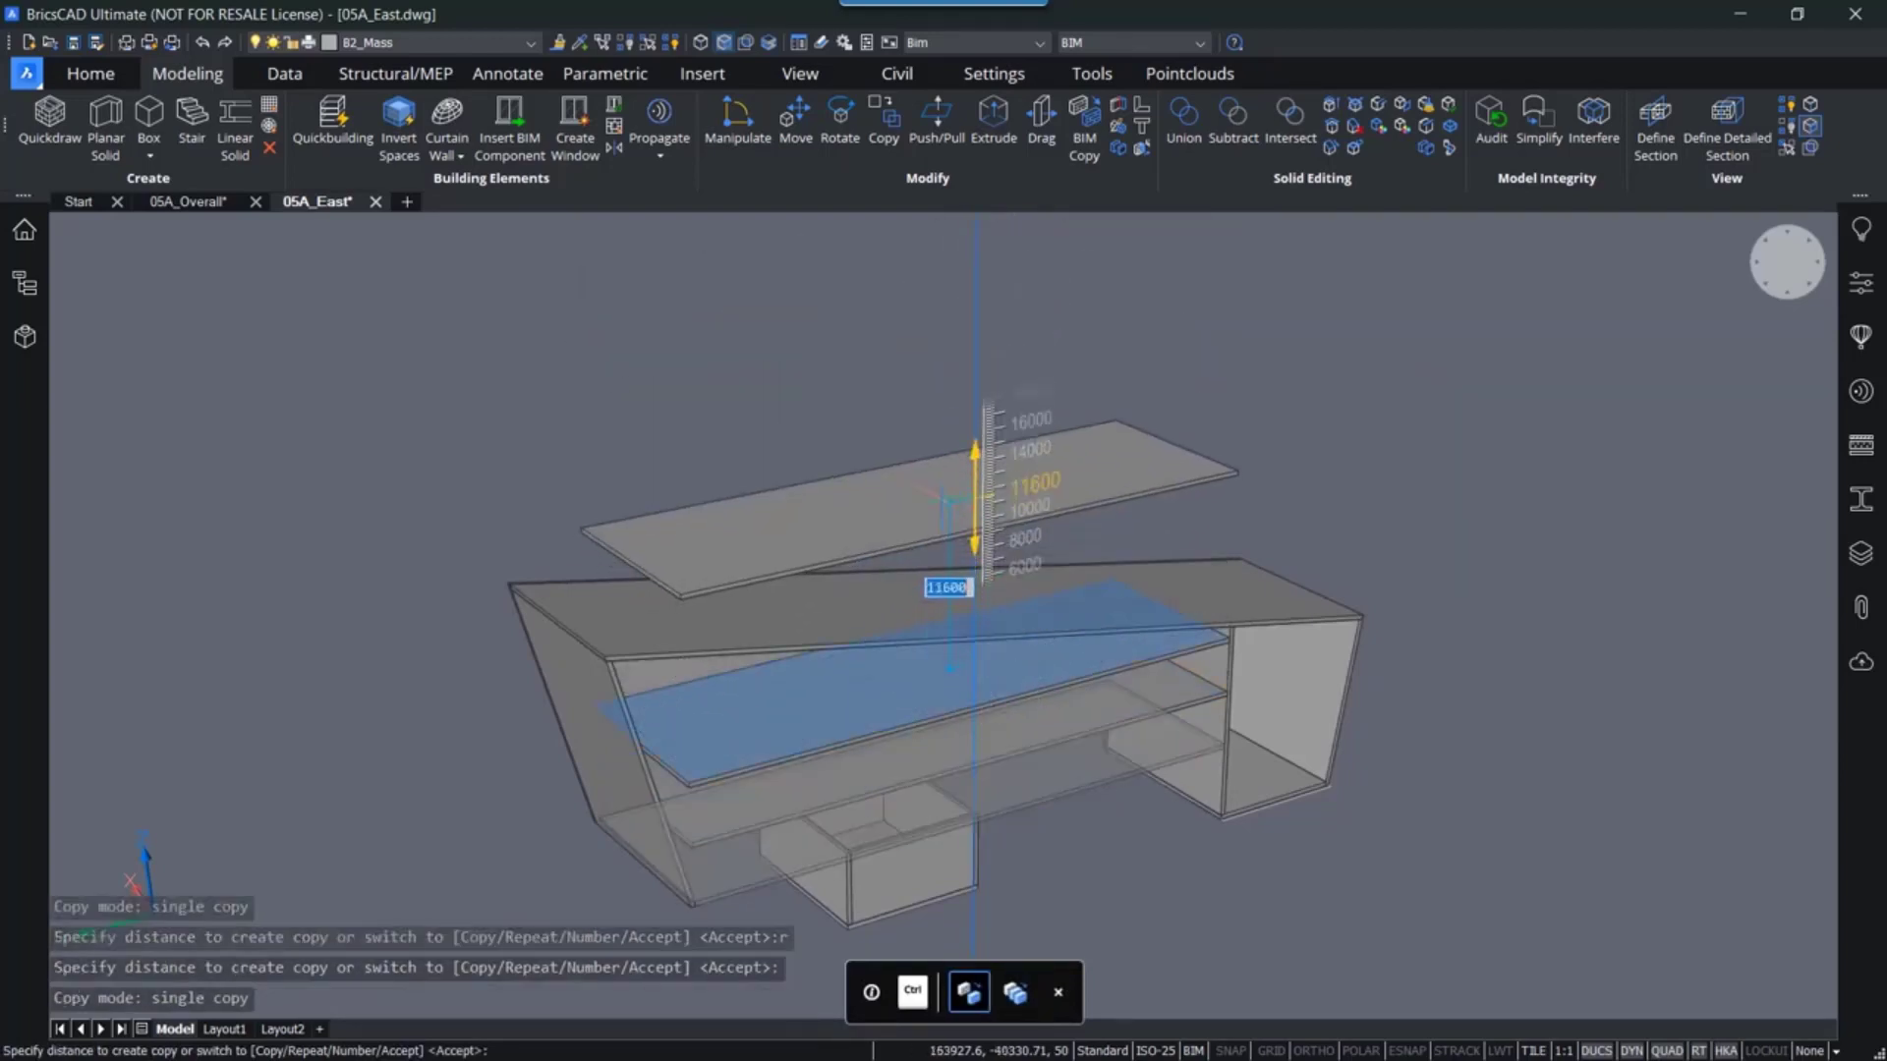
pyautogui.press('Escape')
pyautogui.keyDown('shift'); pyautogui.moveTo(943, 497); pyautogui.dragTo(750, 623, button='middle'); pyautogui.keyUp('shift')
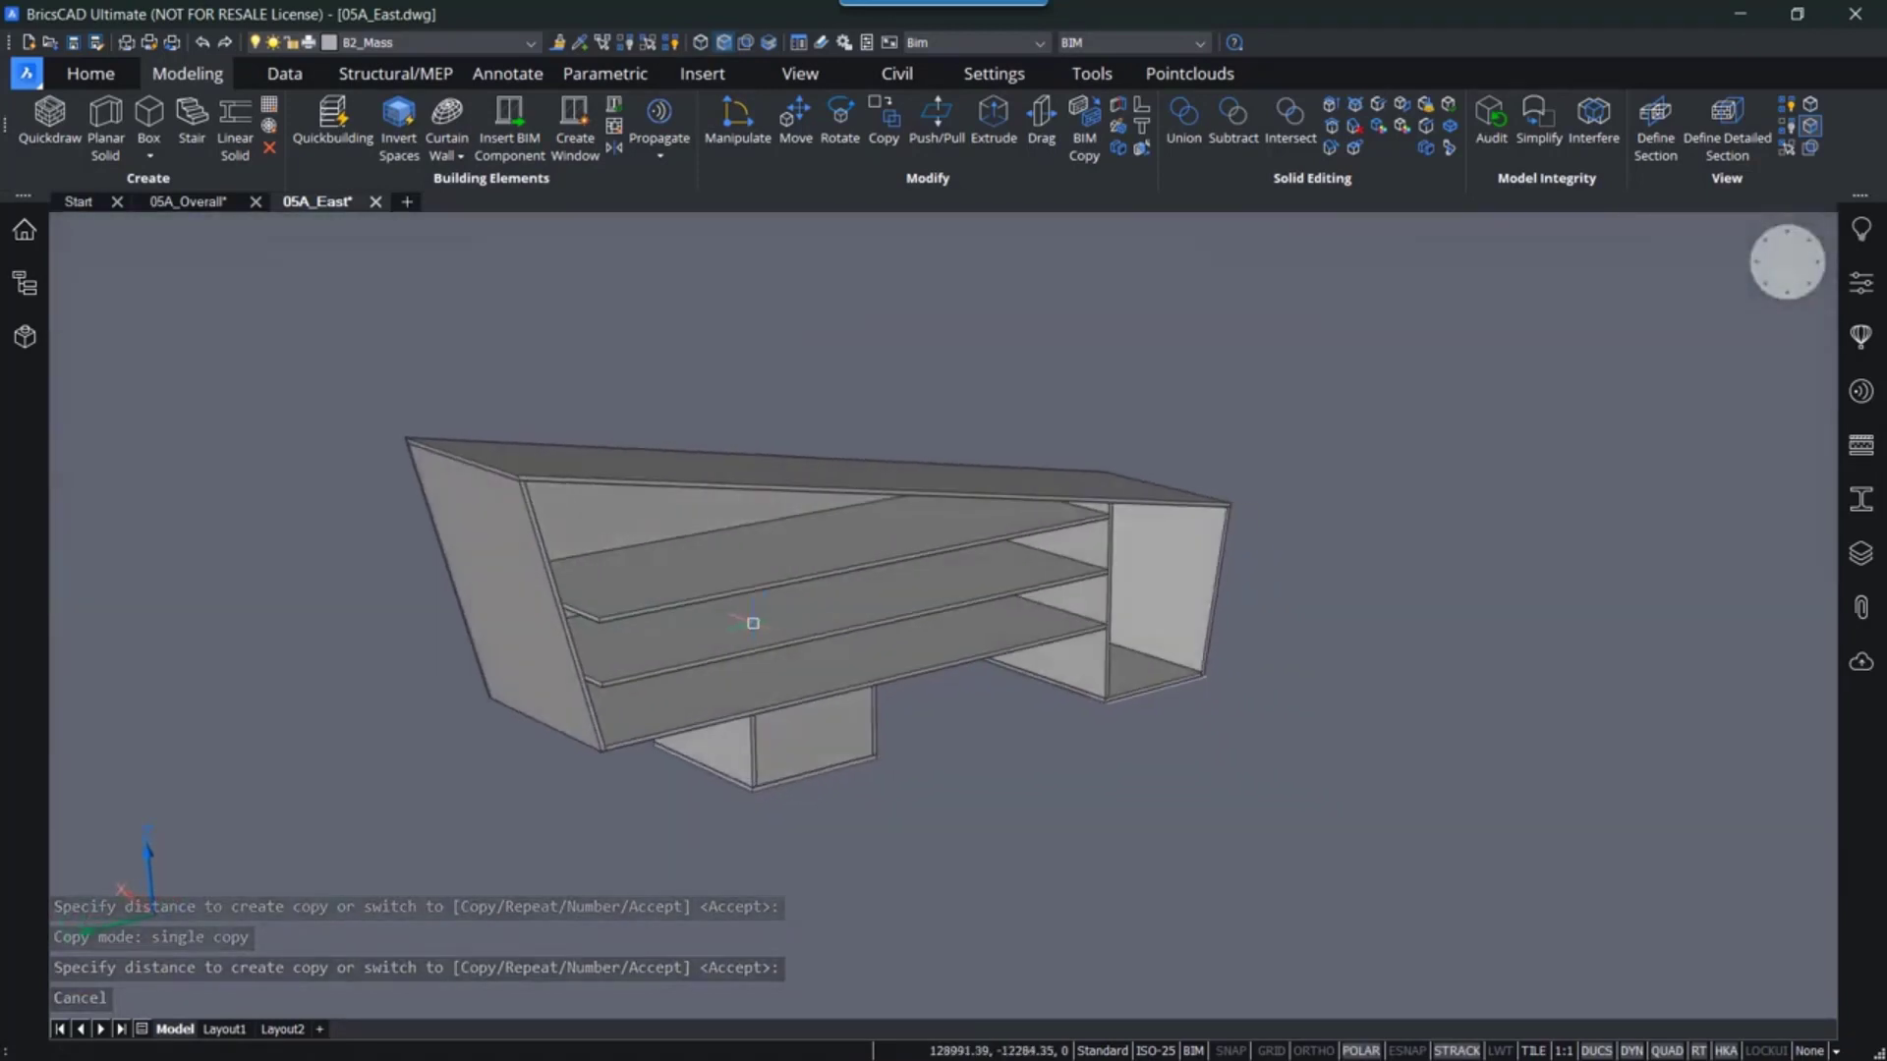
# - Connect the edge faces of the two upper floor slabs to the nearest wall with Connect With Nearest
pyautogui.scroll(5, 678, 640)
pyautogui.scroll(6, 639, 728)
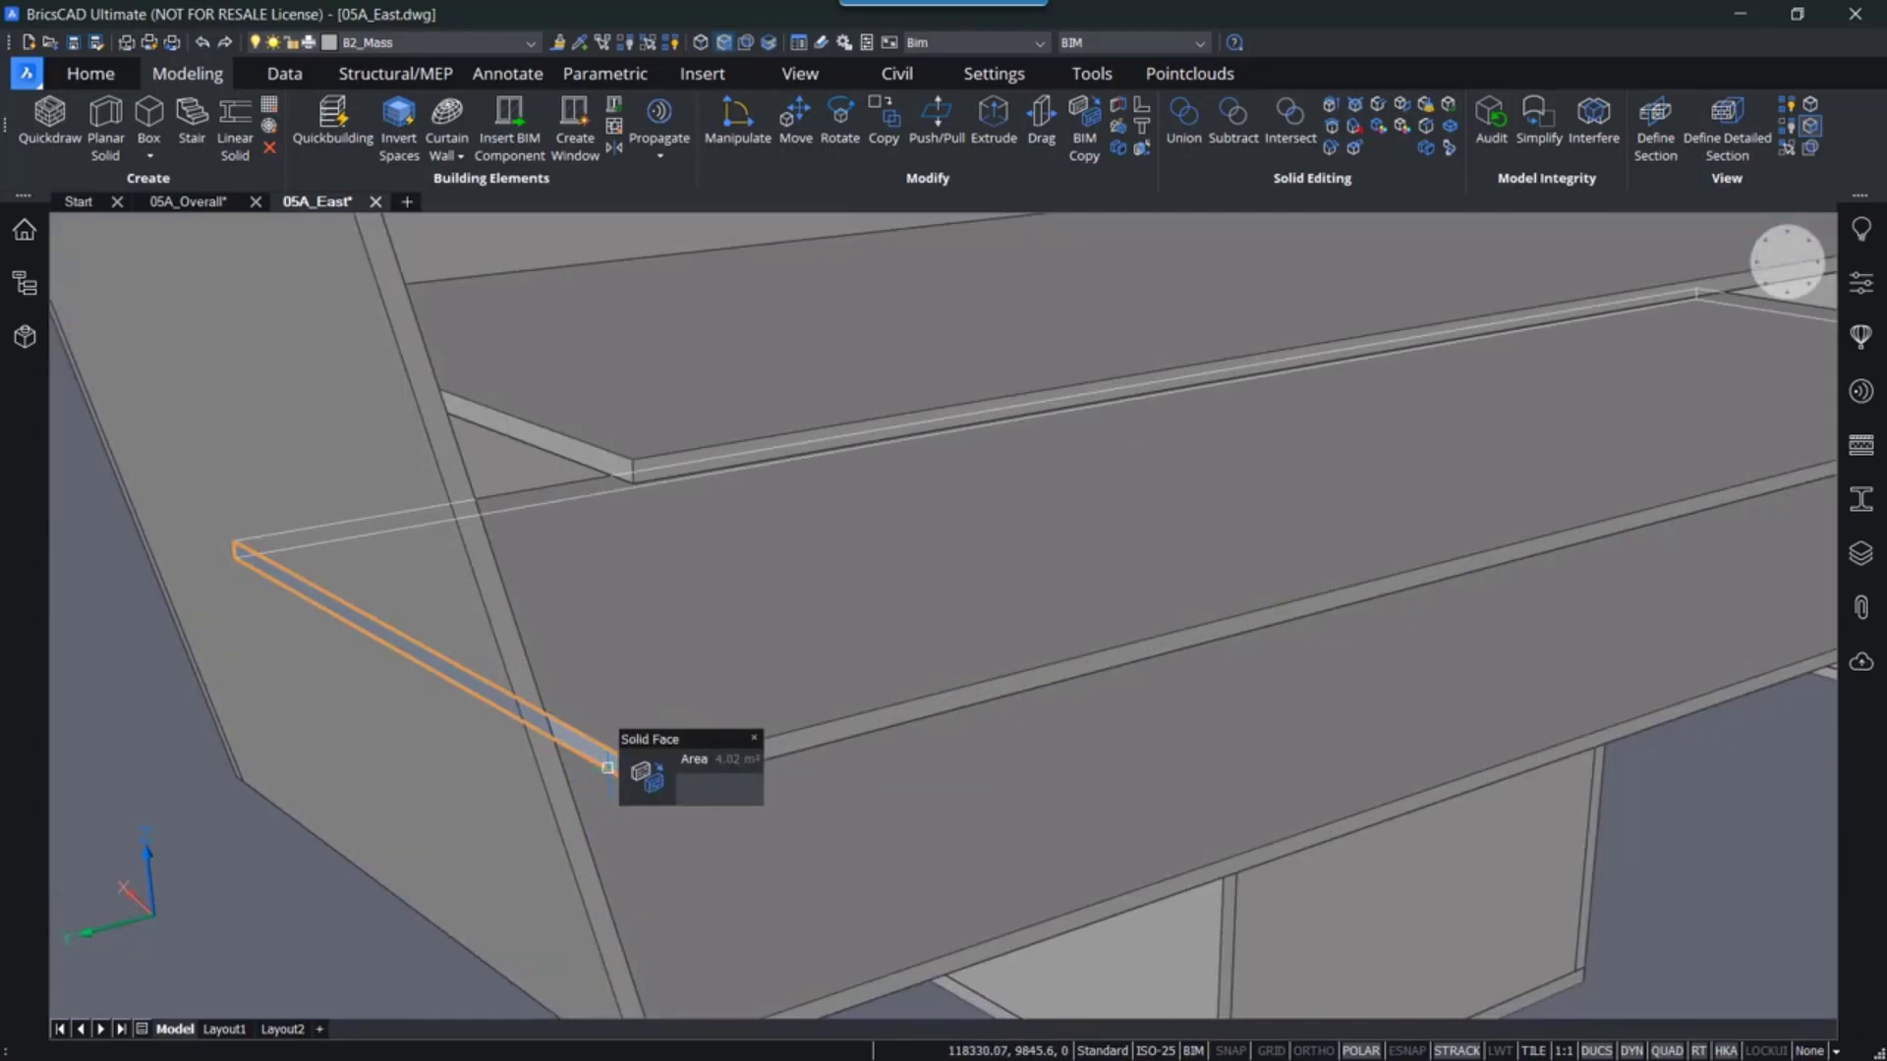
pyautogui.click(608, 769)
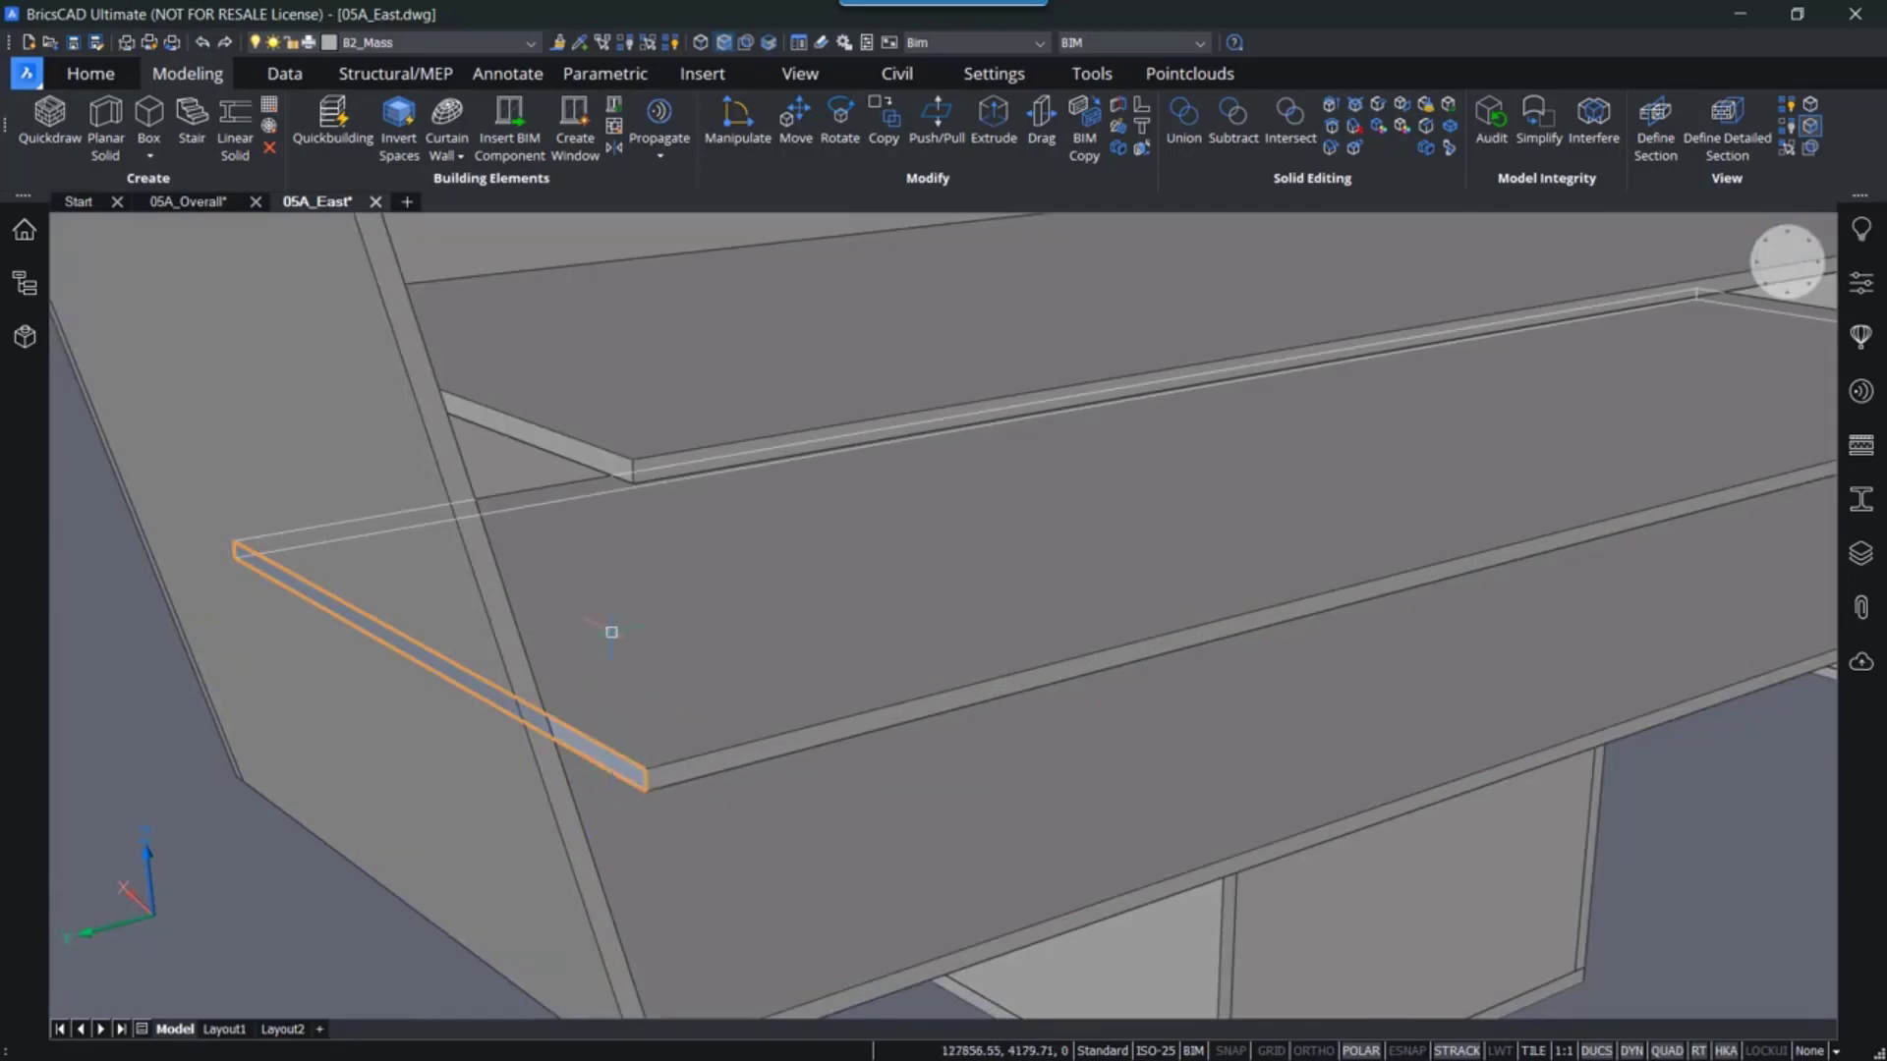
pyautogui.click(571, 455)
pyautogui.scroll(-2, 163, 742)
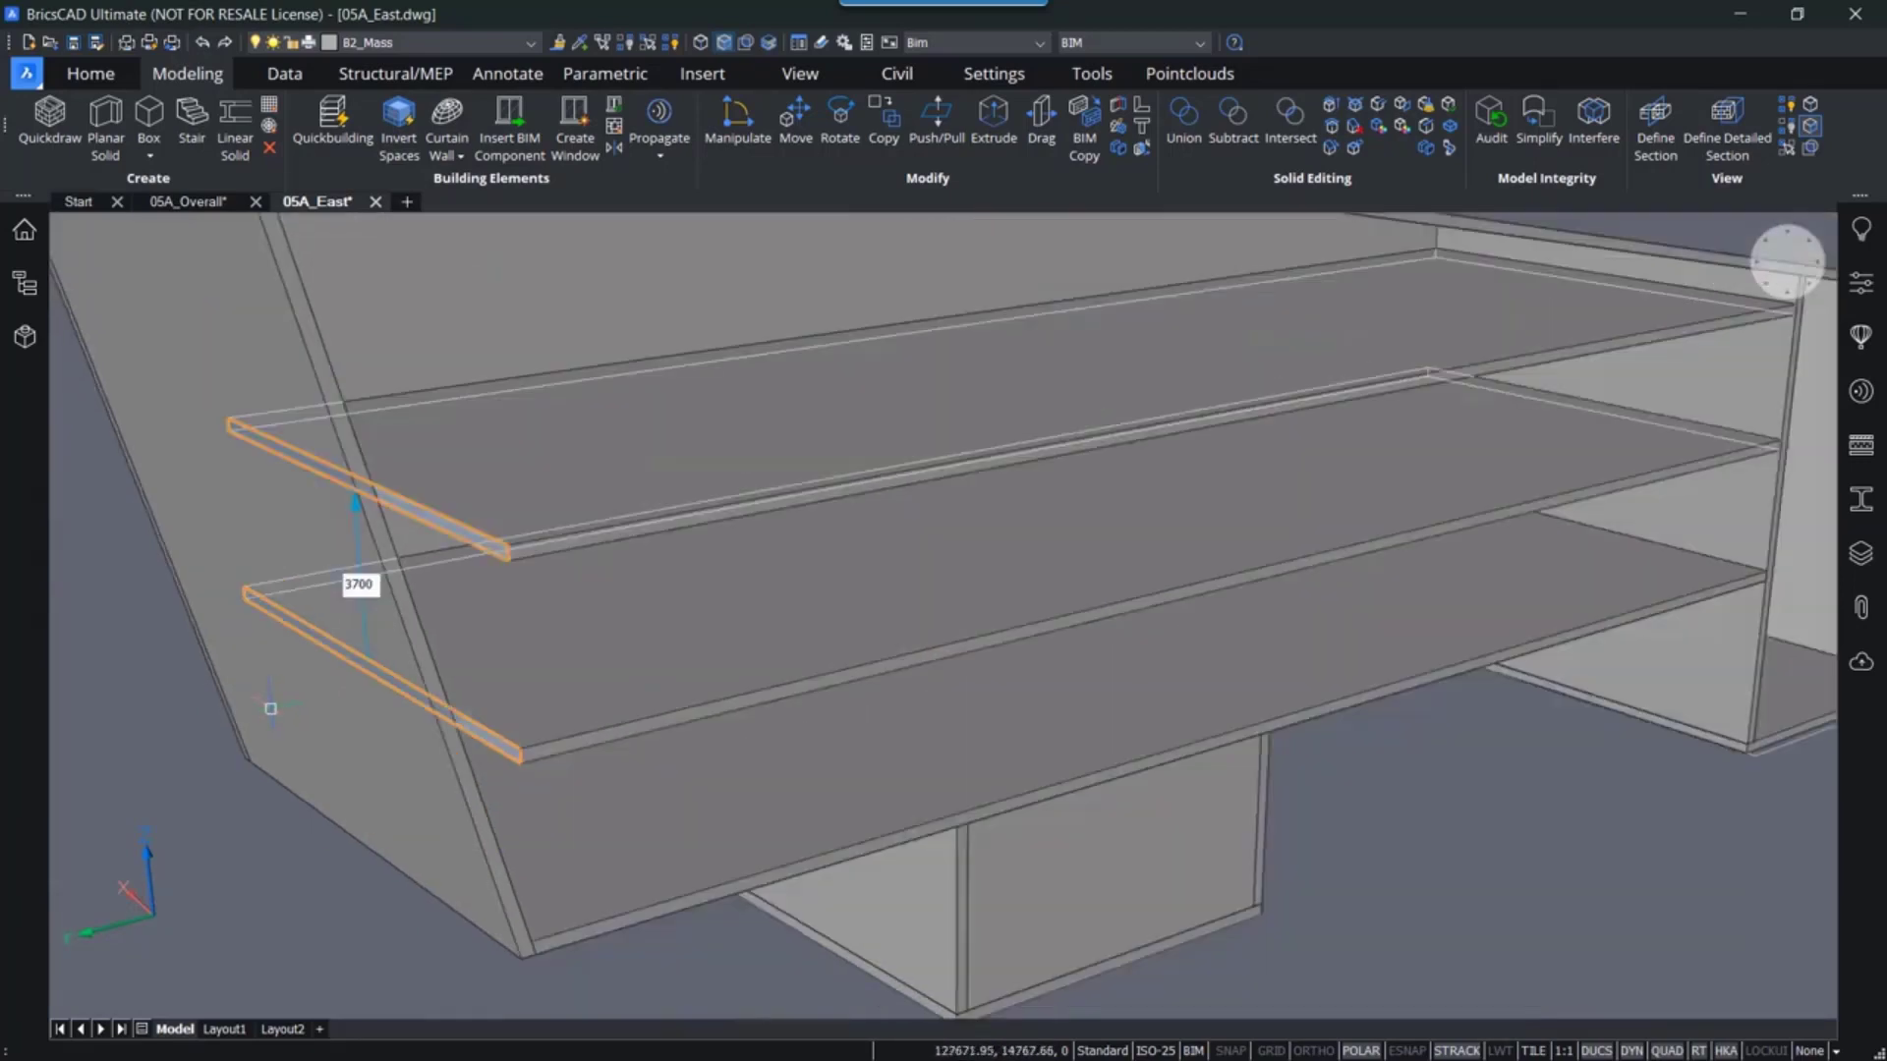
pyautogui.moveTo(160, 739); pyautogui.dragTo(505, 767, button='middle')
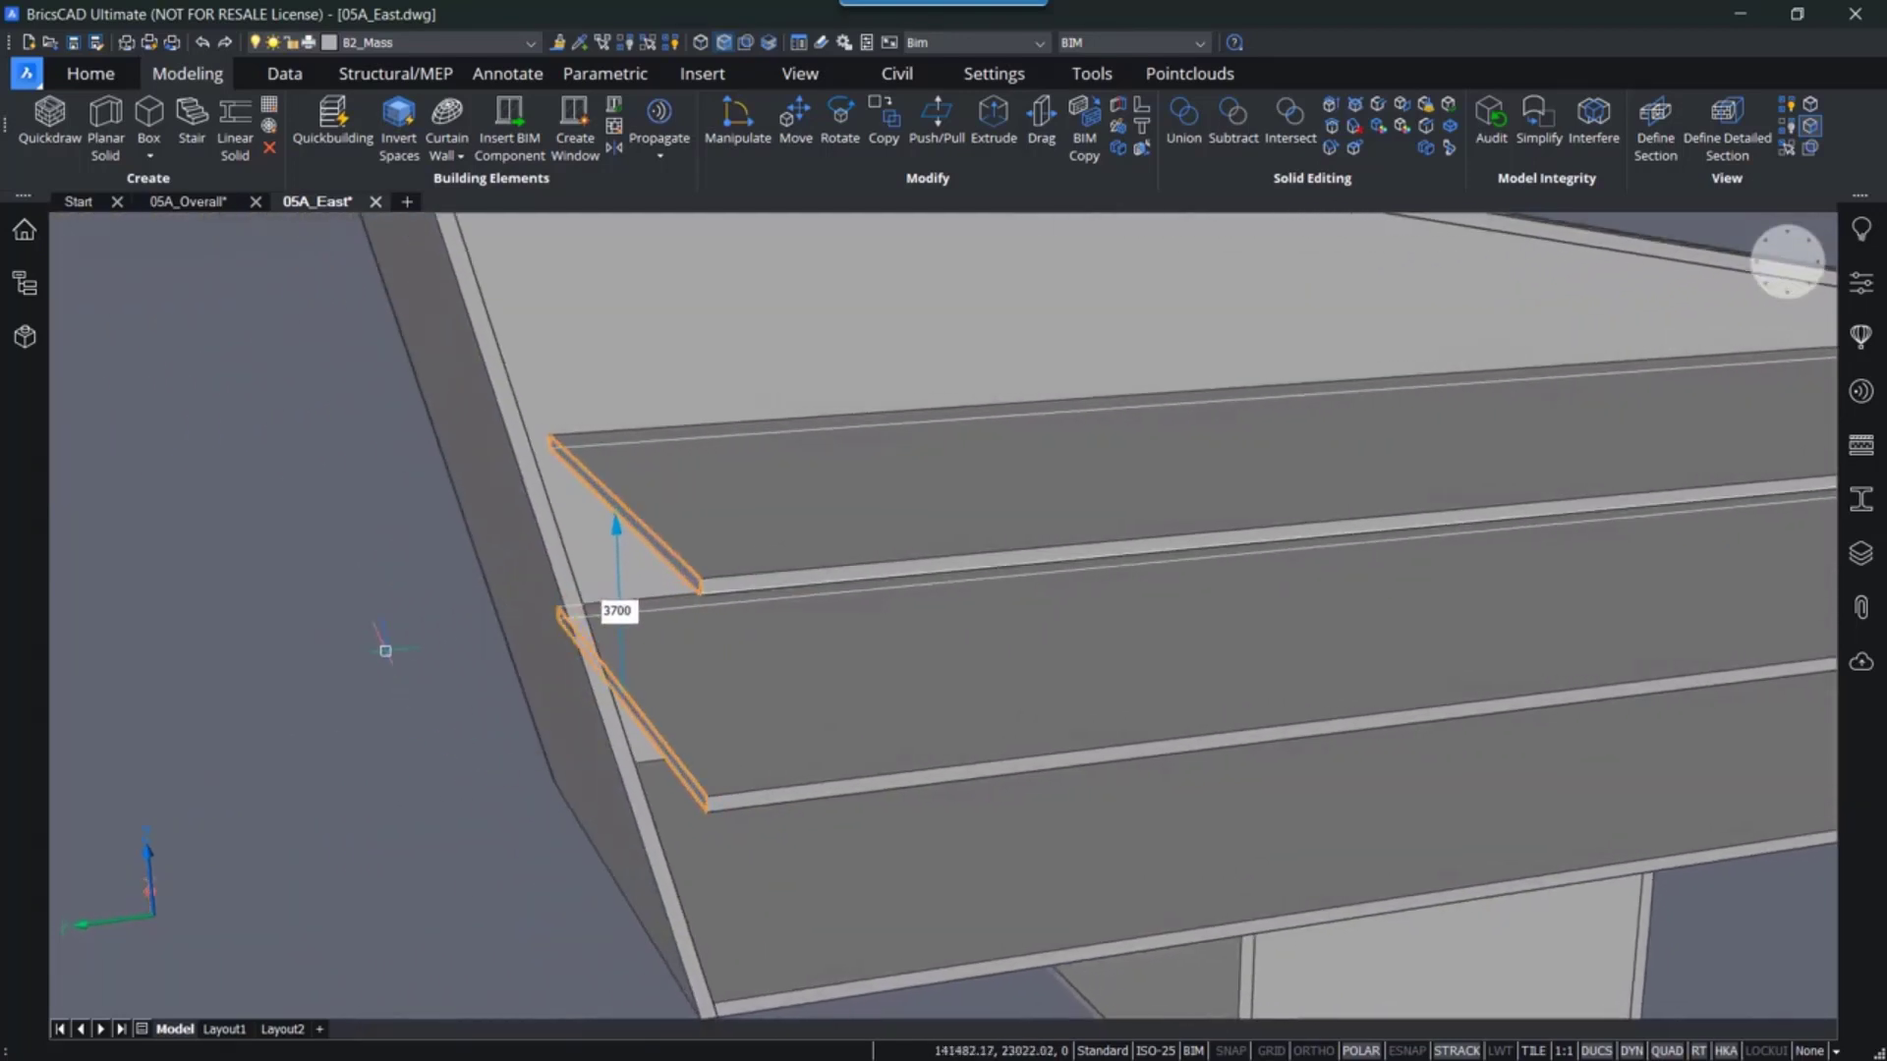
pyautogui.moveTo(387, 654)
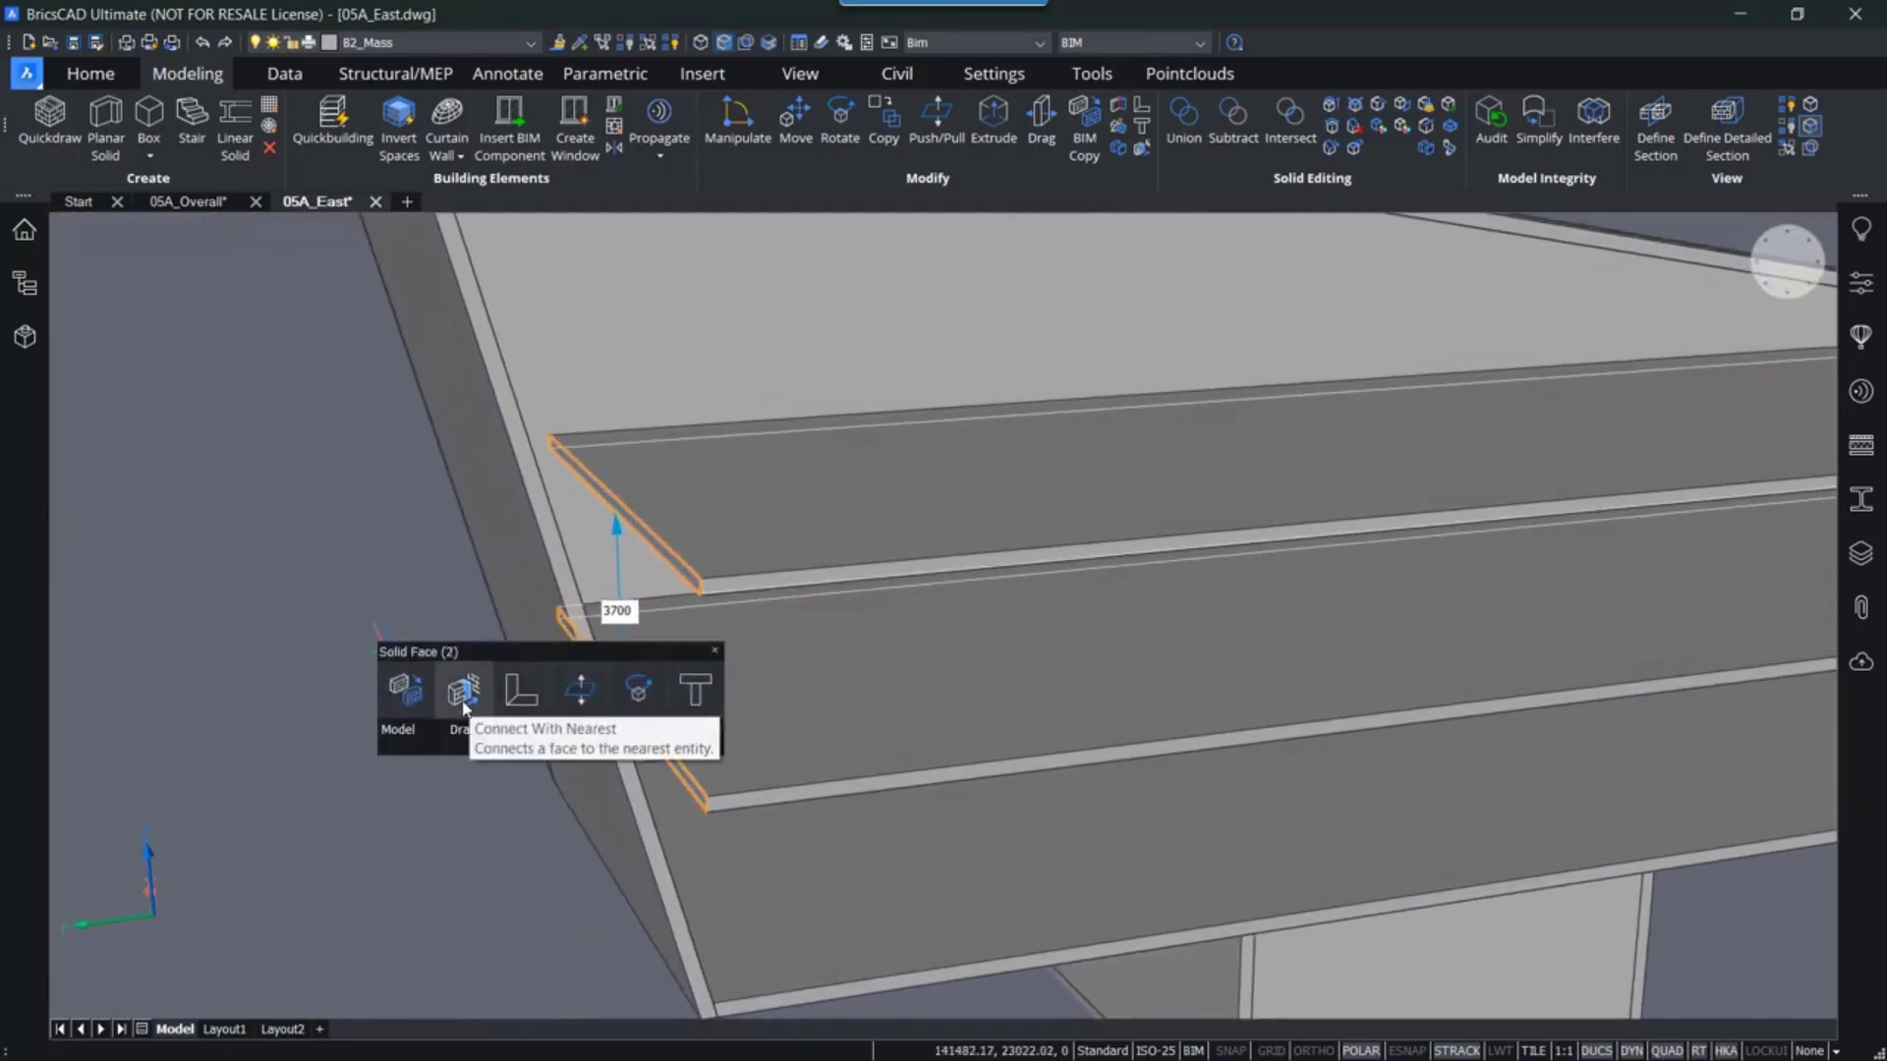
pyautogui.click(463, 700)
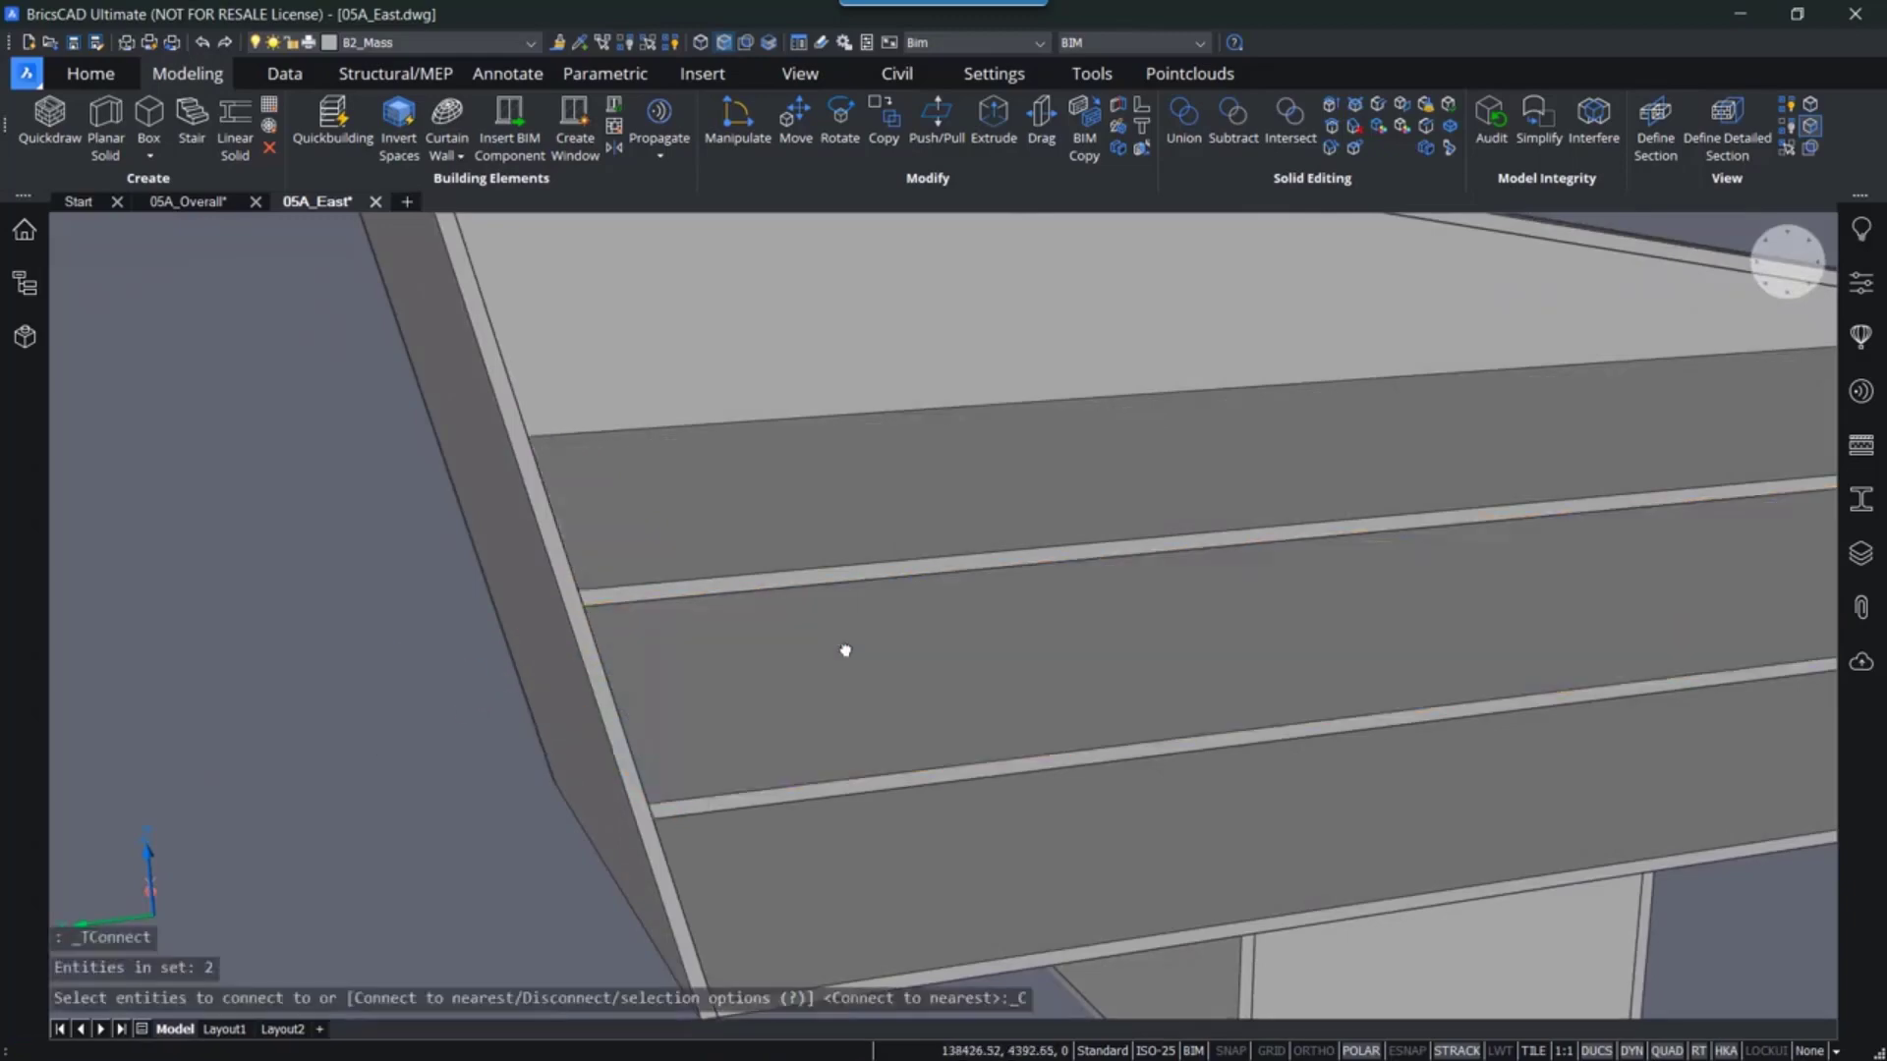
pyautogui.keyDown('shift'); pyautogui.moveTo(845, 651); pyautogui.dragTo(952, 521, button='middle'); pyautogui.keyUp('shift')
pyautogui.scroll(-5, 602, 653)
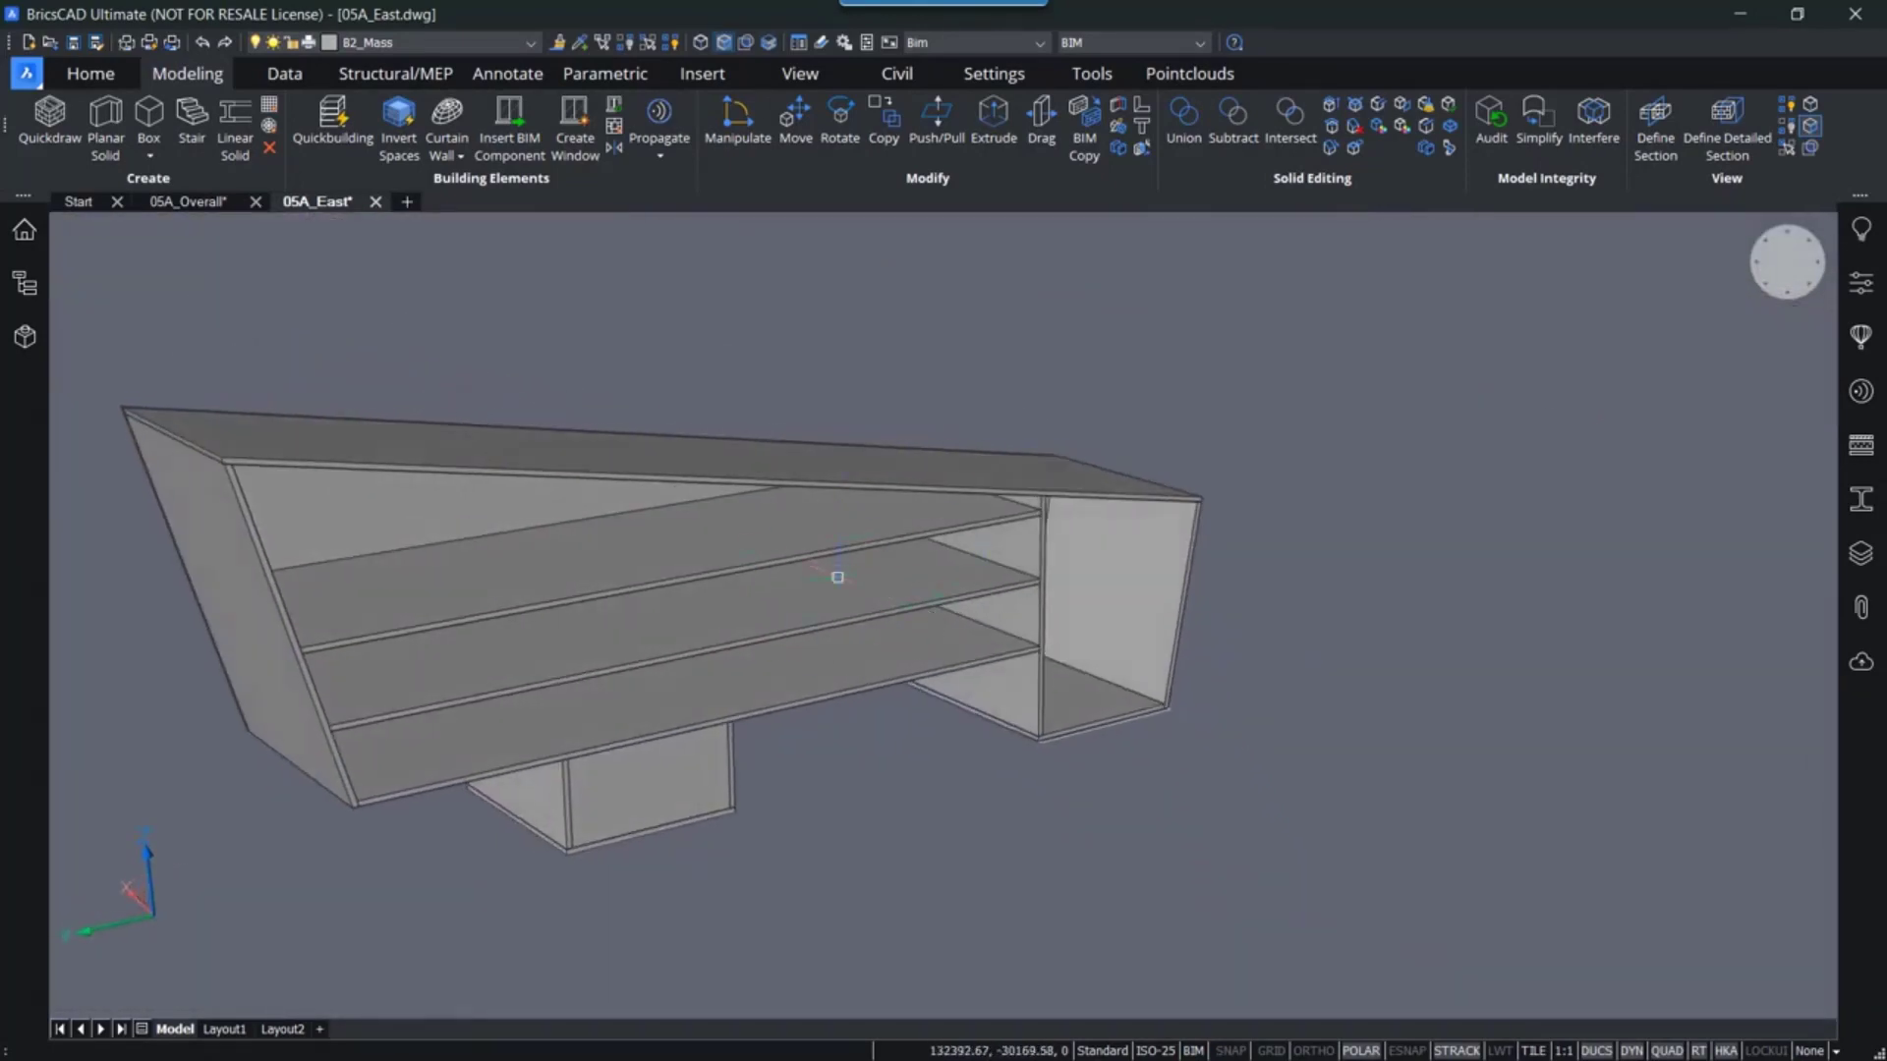
# - Enable boundary detection and BIM Copy the boundary between the lower slabs to add partition walls along the floor
pyautogui.keyDown('shift'); pyautogui.moveTo(837, 576); pyautogui.dragTo(922, 640, button='middle'); pyautogui.keyUp('shift')
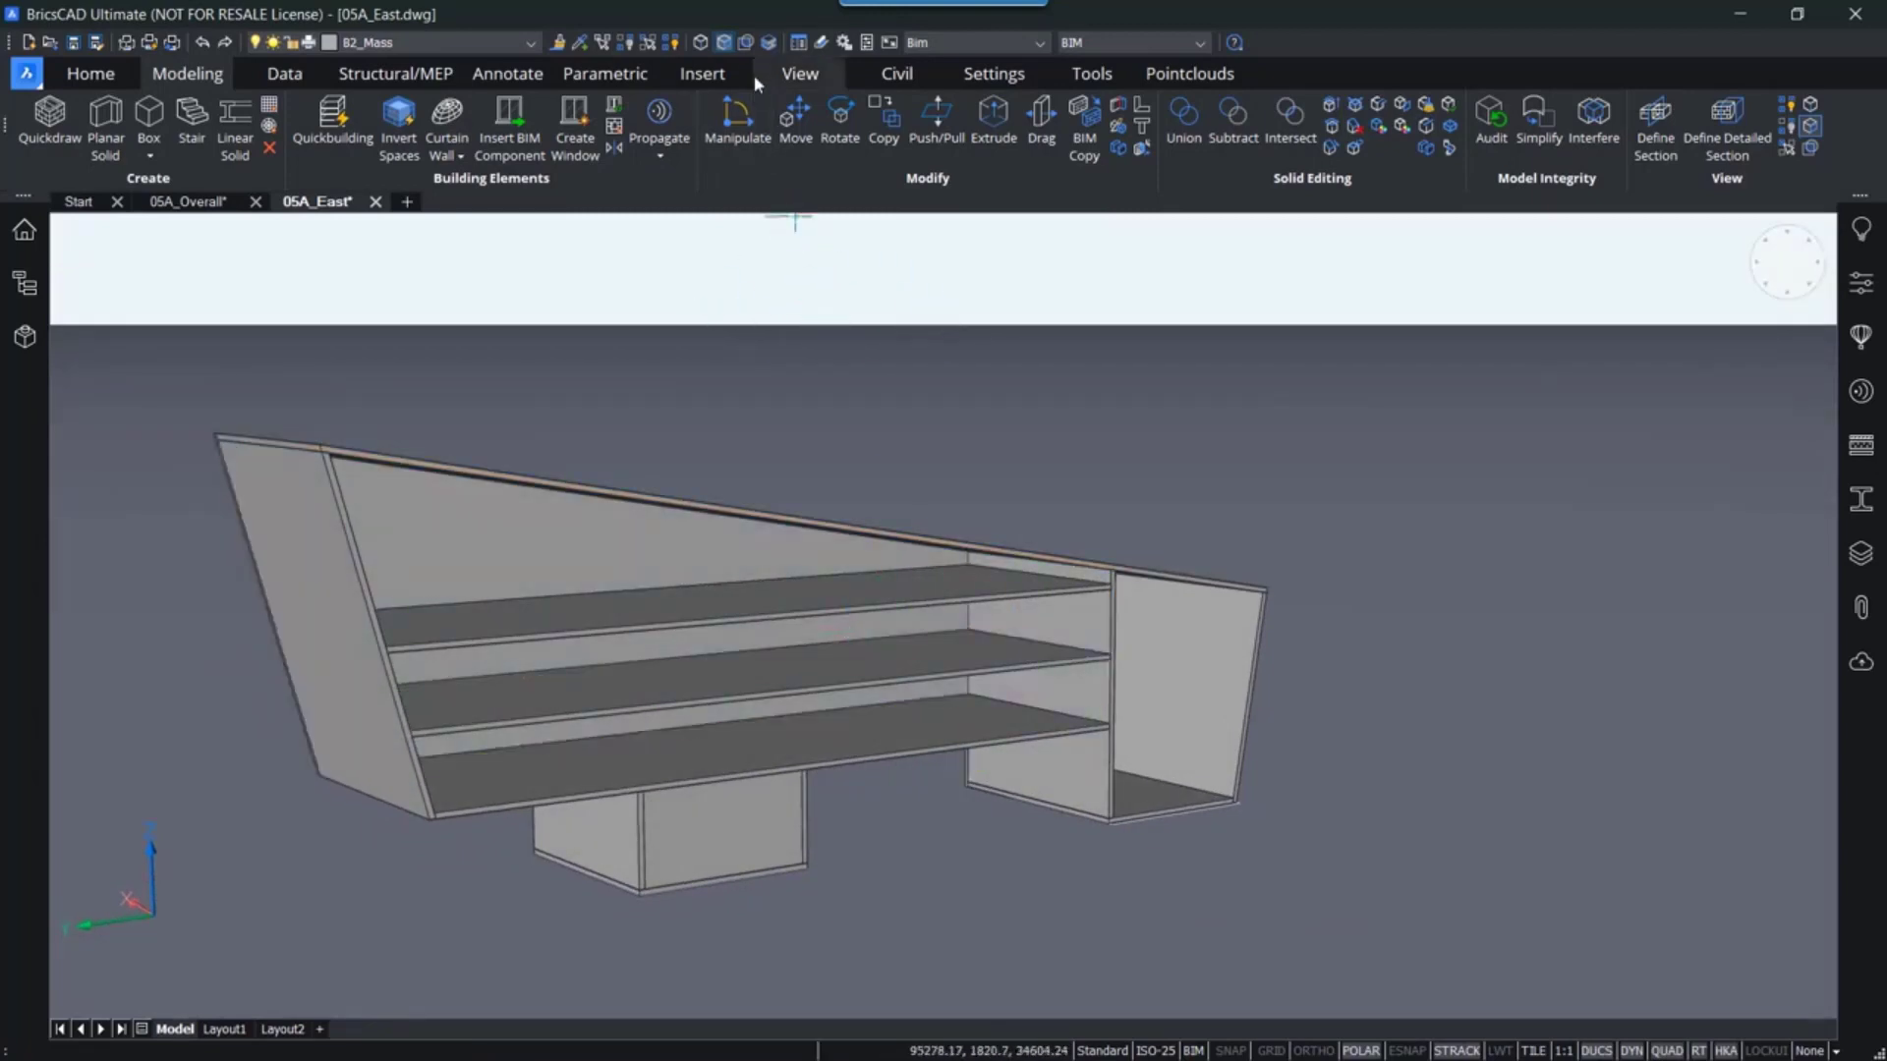
pyautogui.click(745, 47)
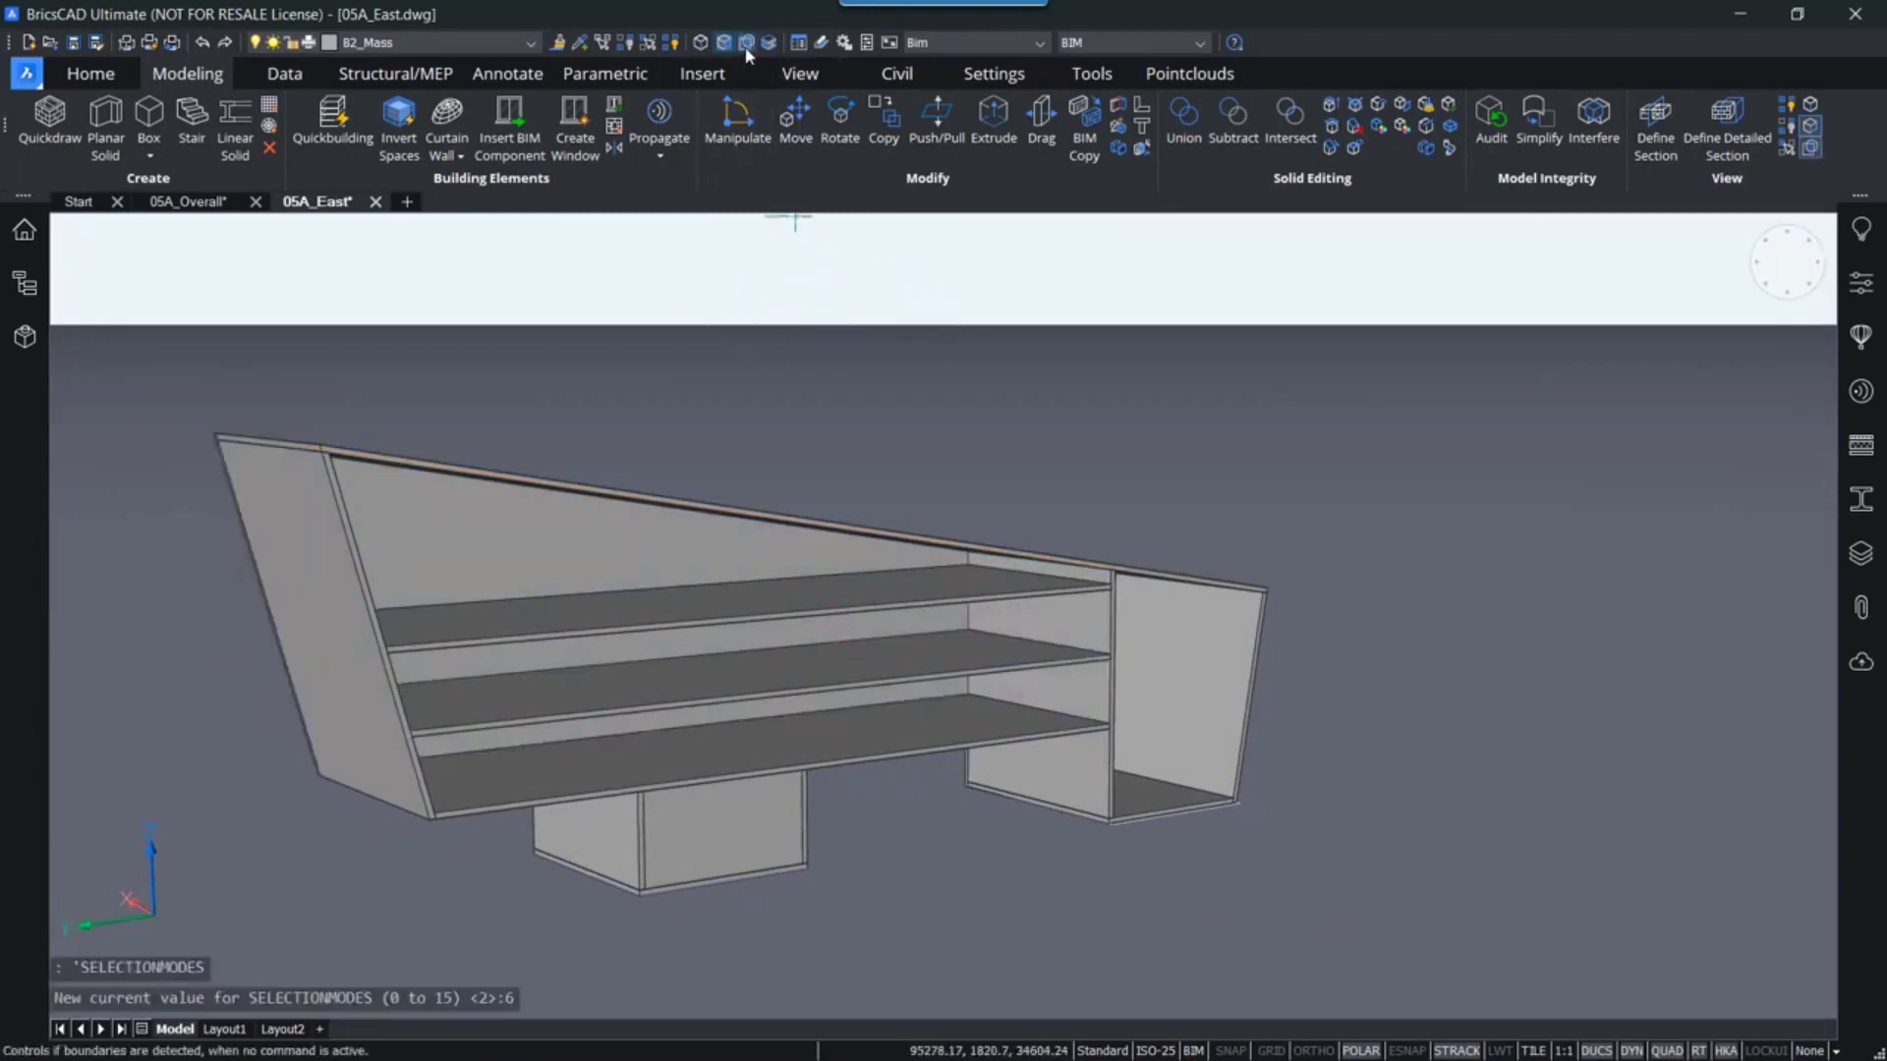
pyautogui.scroll(5, 1028, 650)
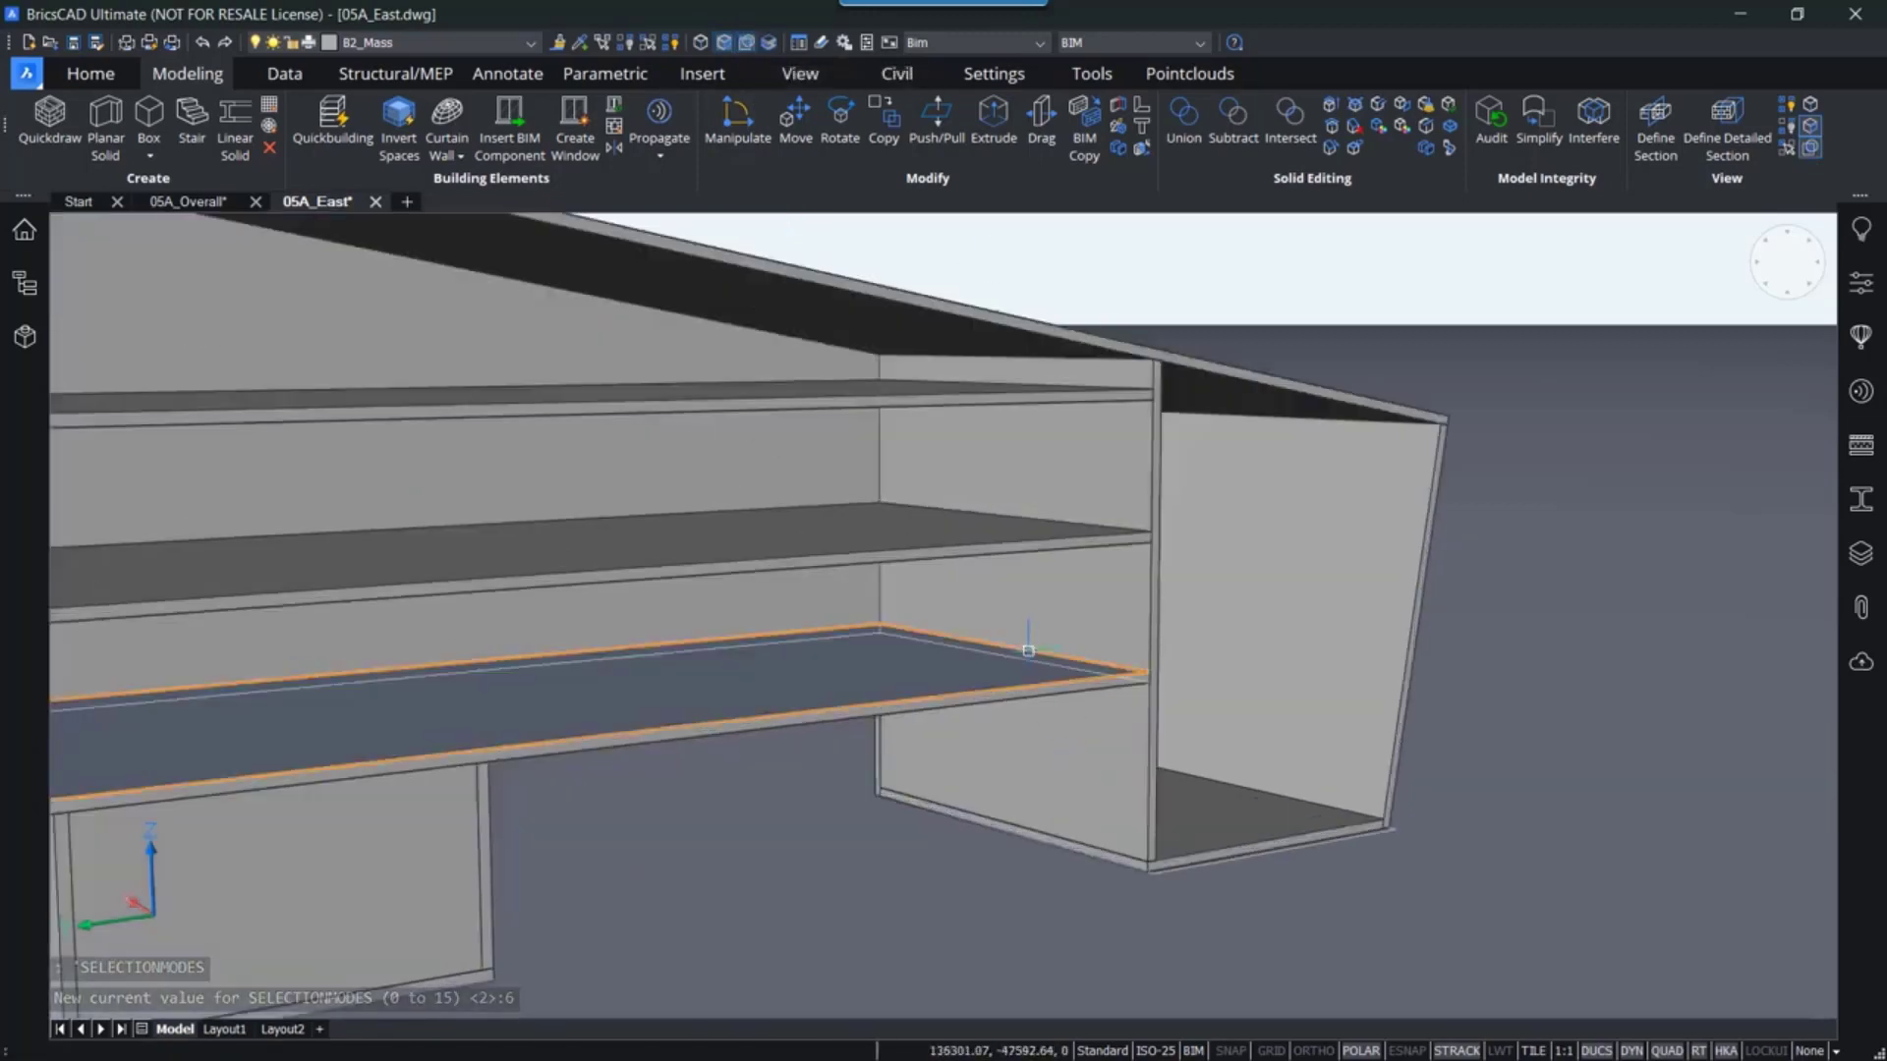
pyautogui.scroll(-3, 1028, 651)
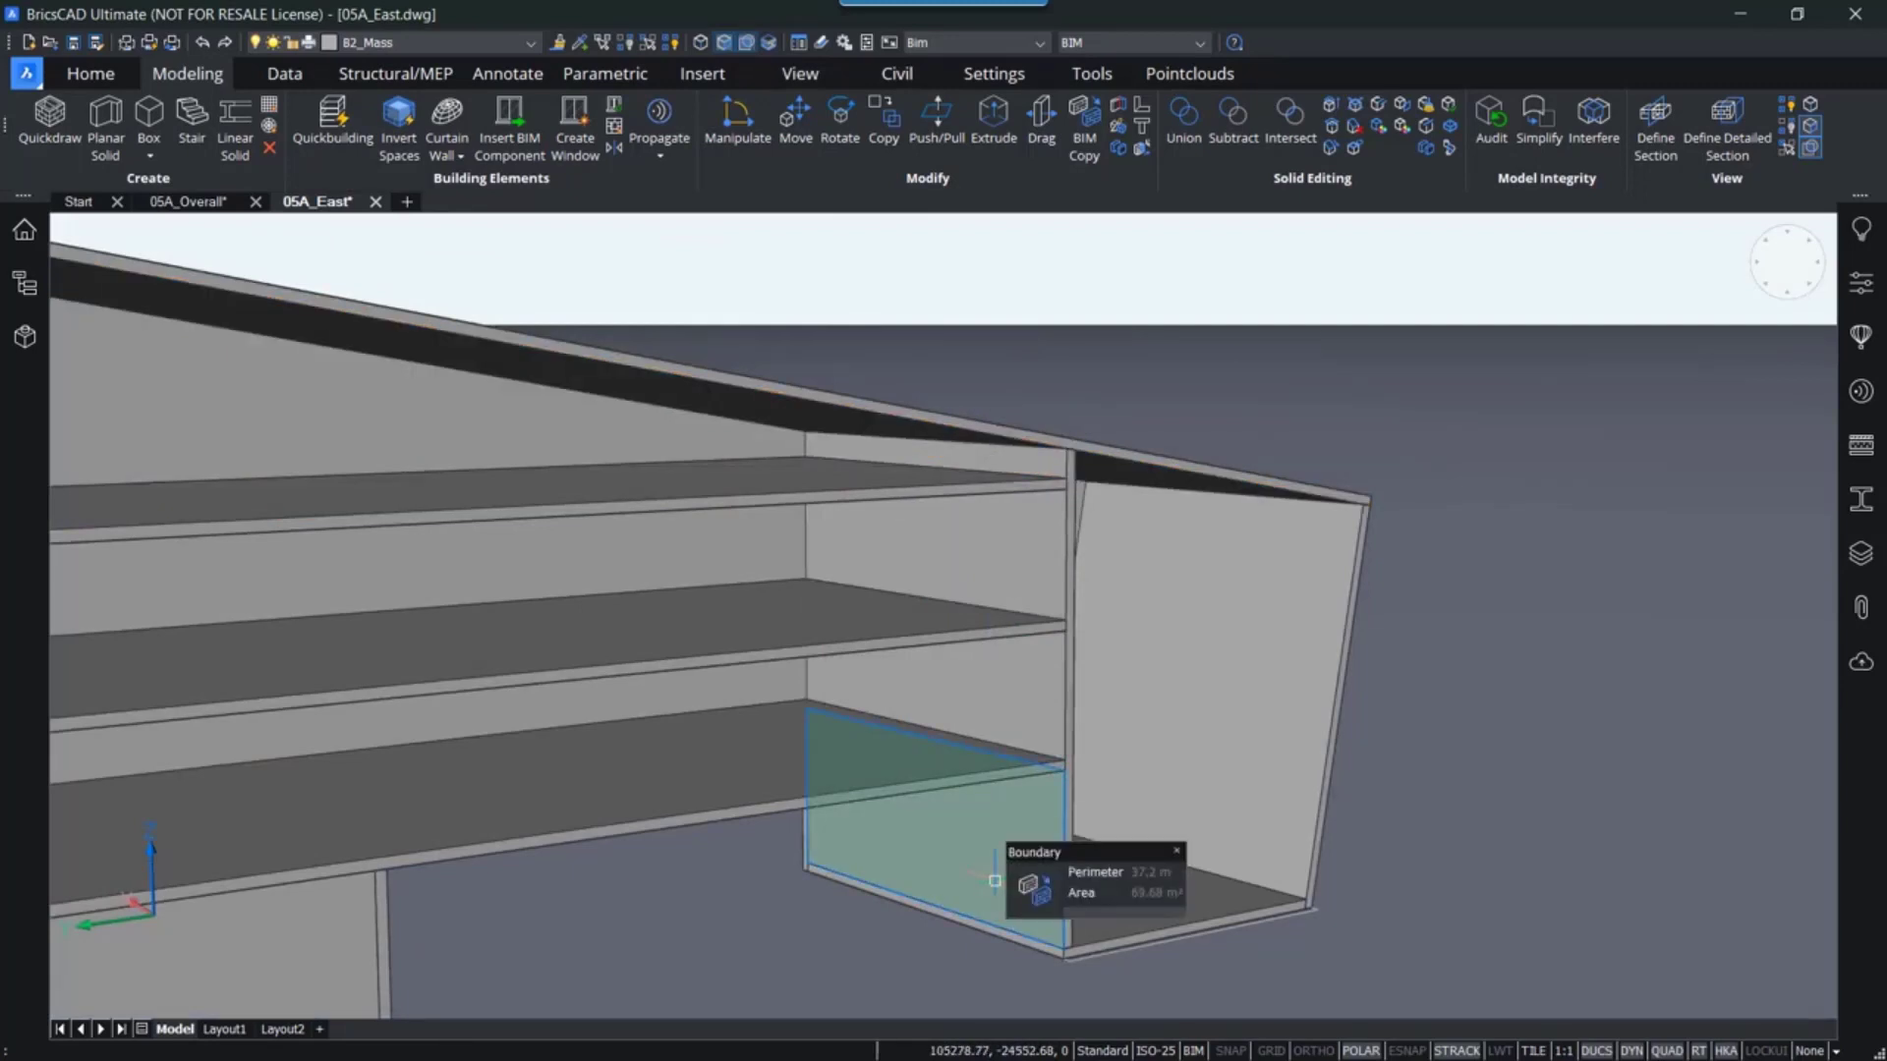
pyautogui.moveTo(978, 699)
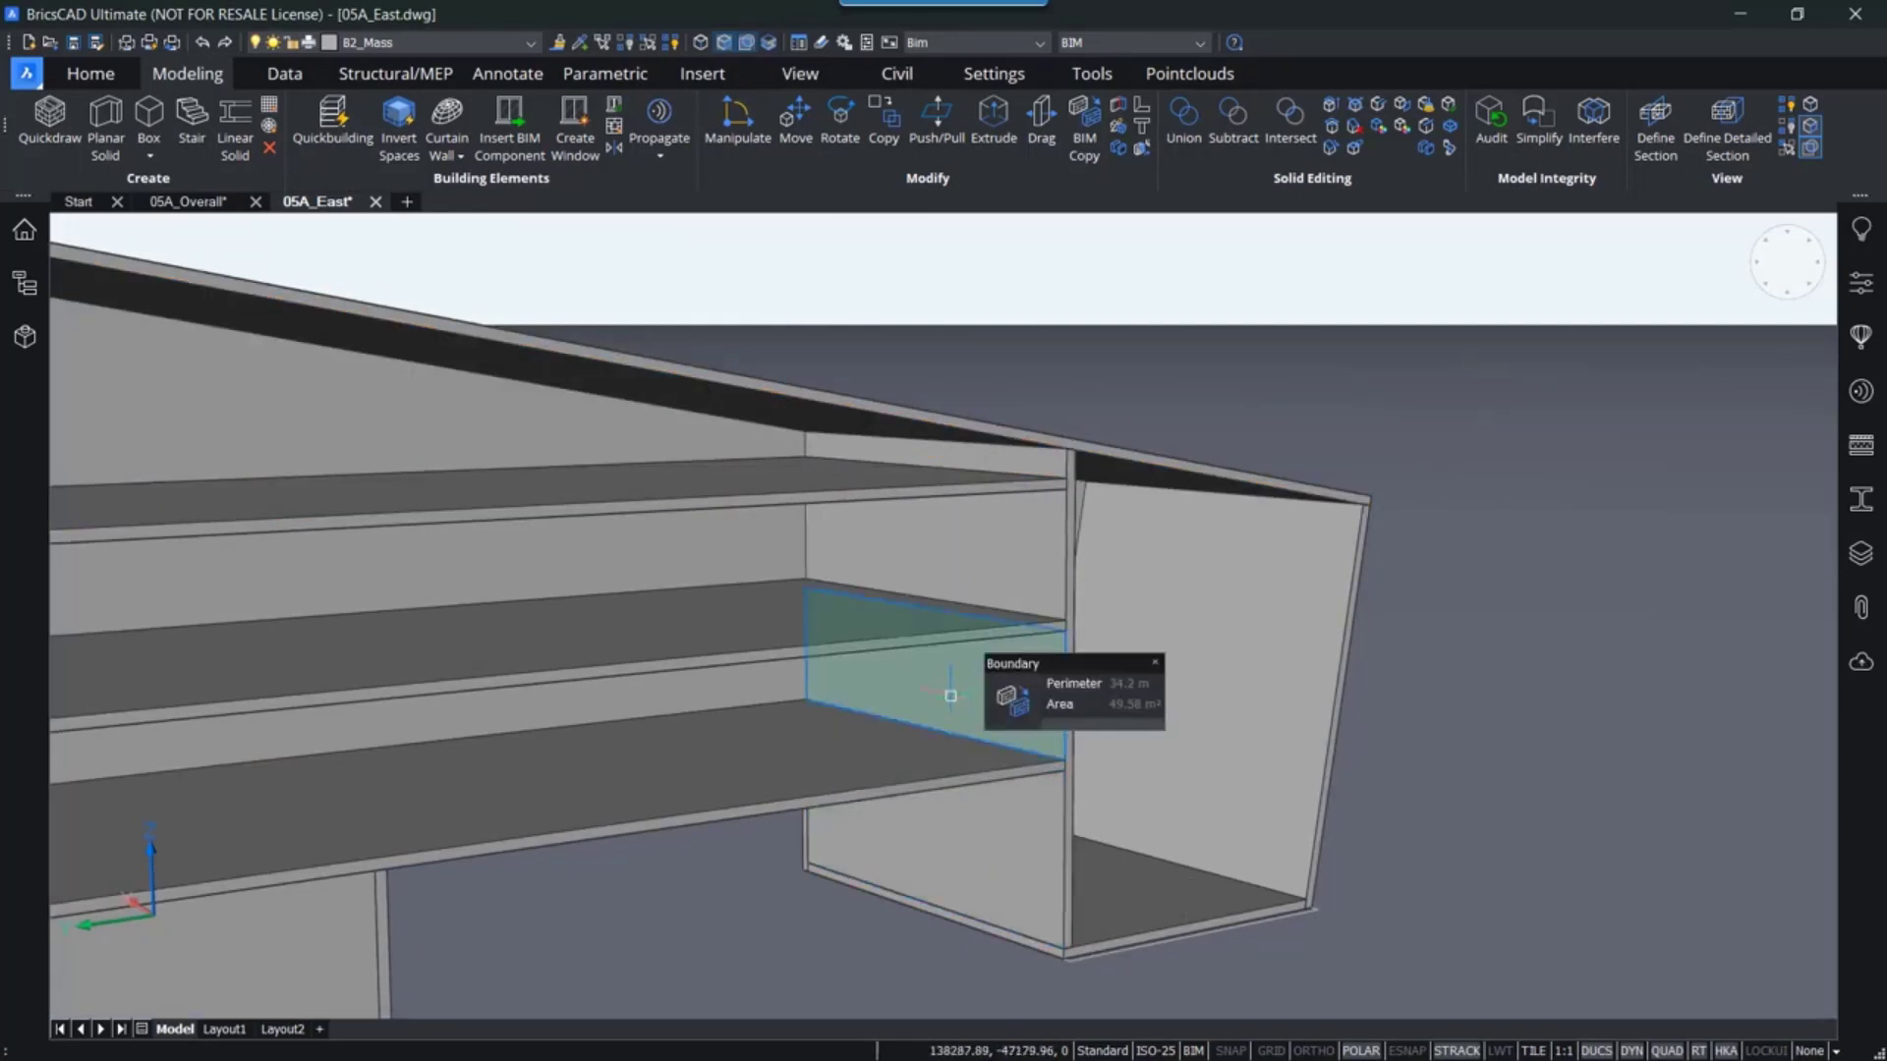
pyautogui.moveTo(868, 695)
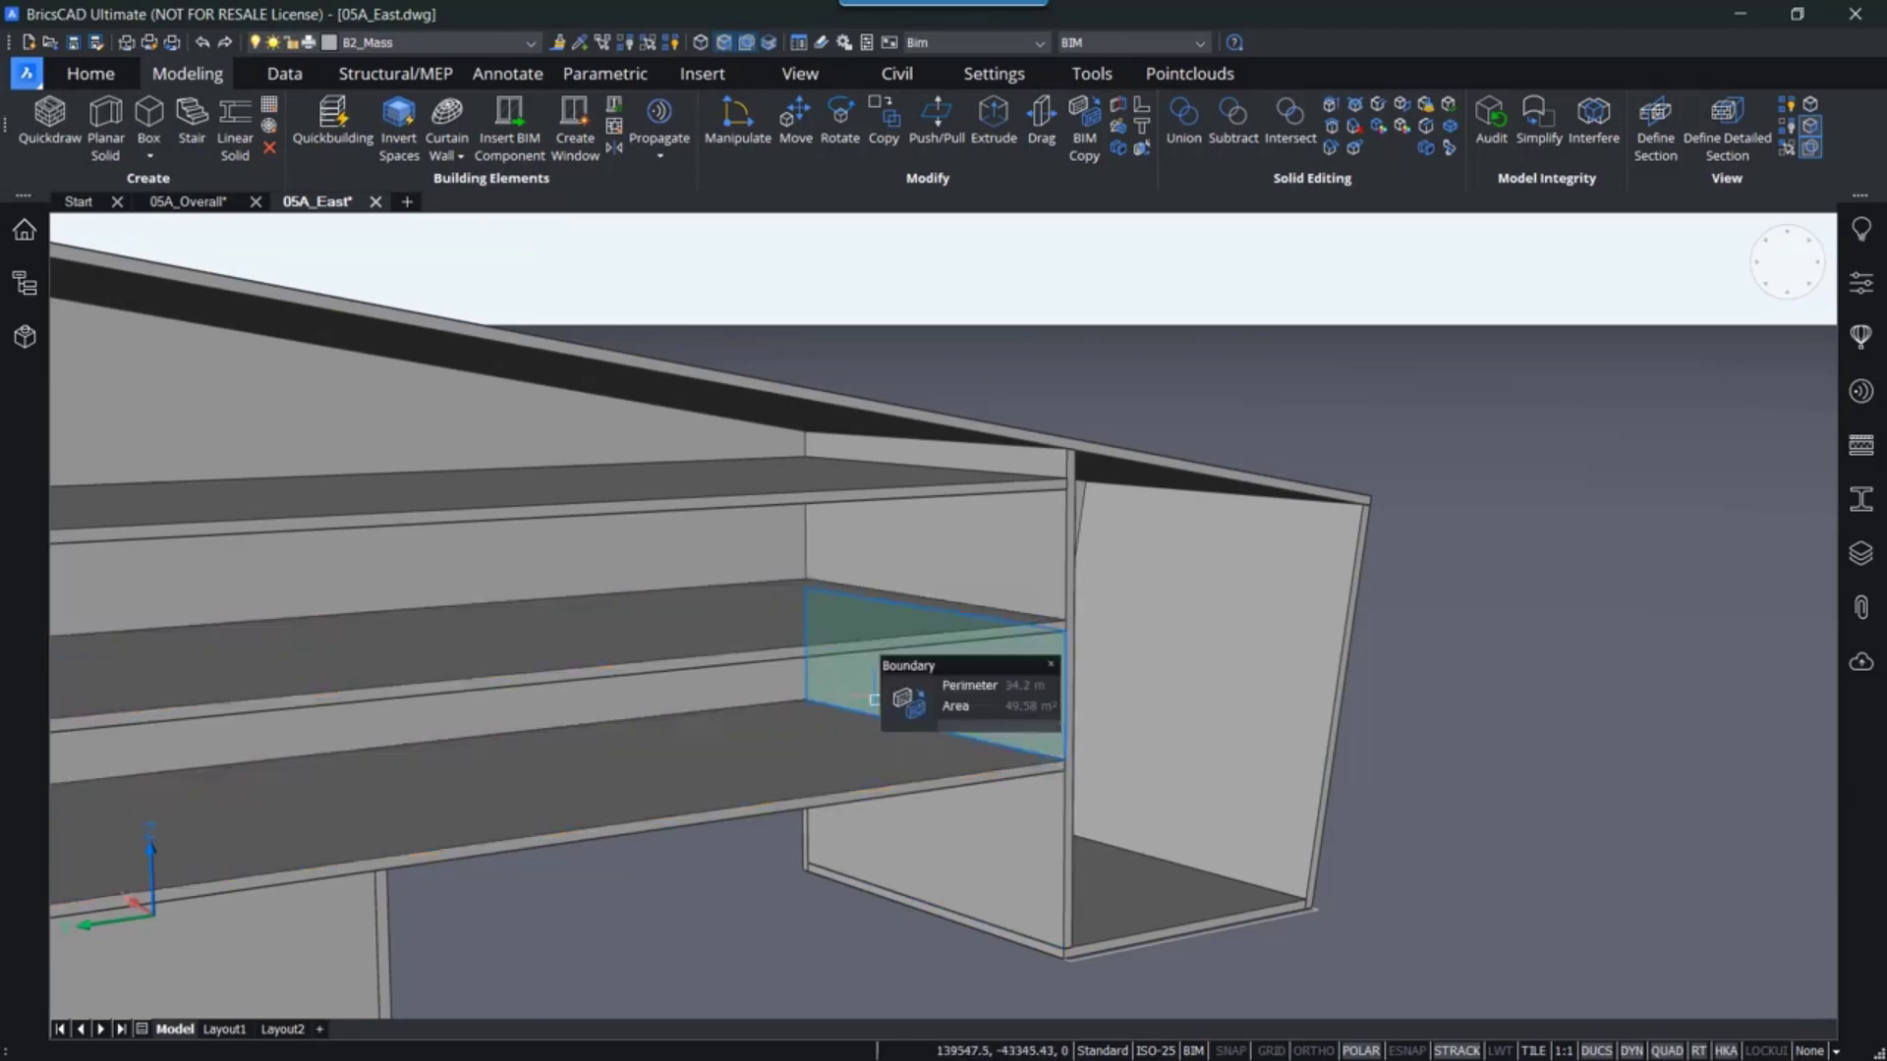
pyautogui.click(914, 712)
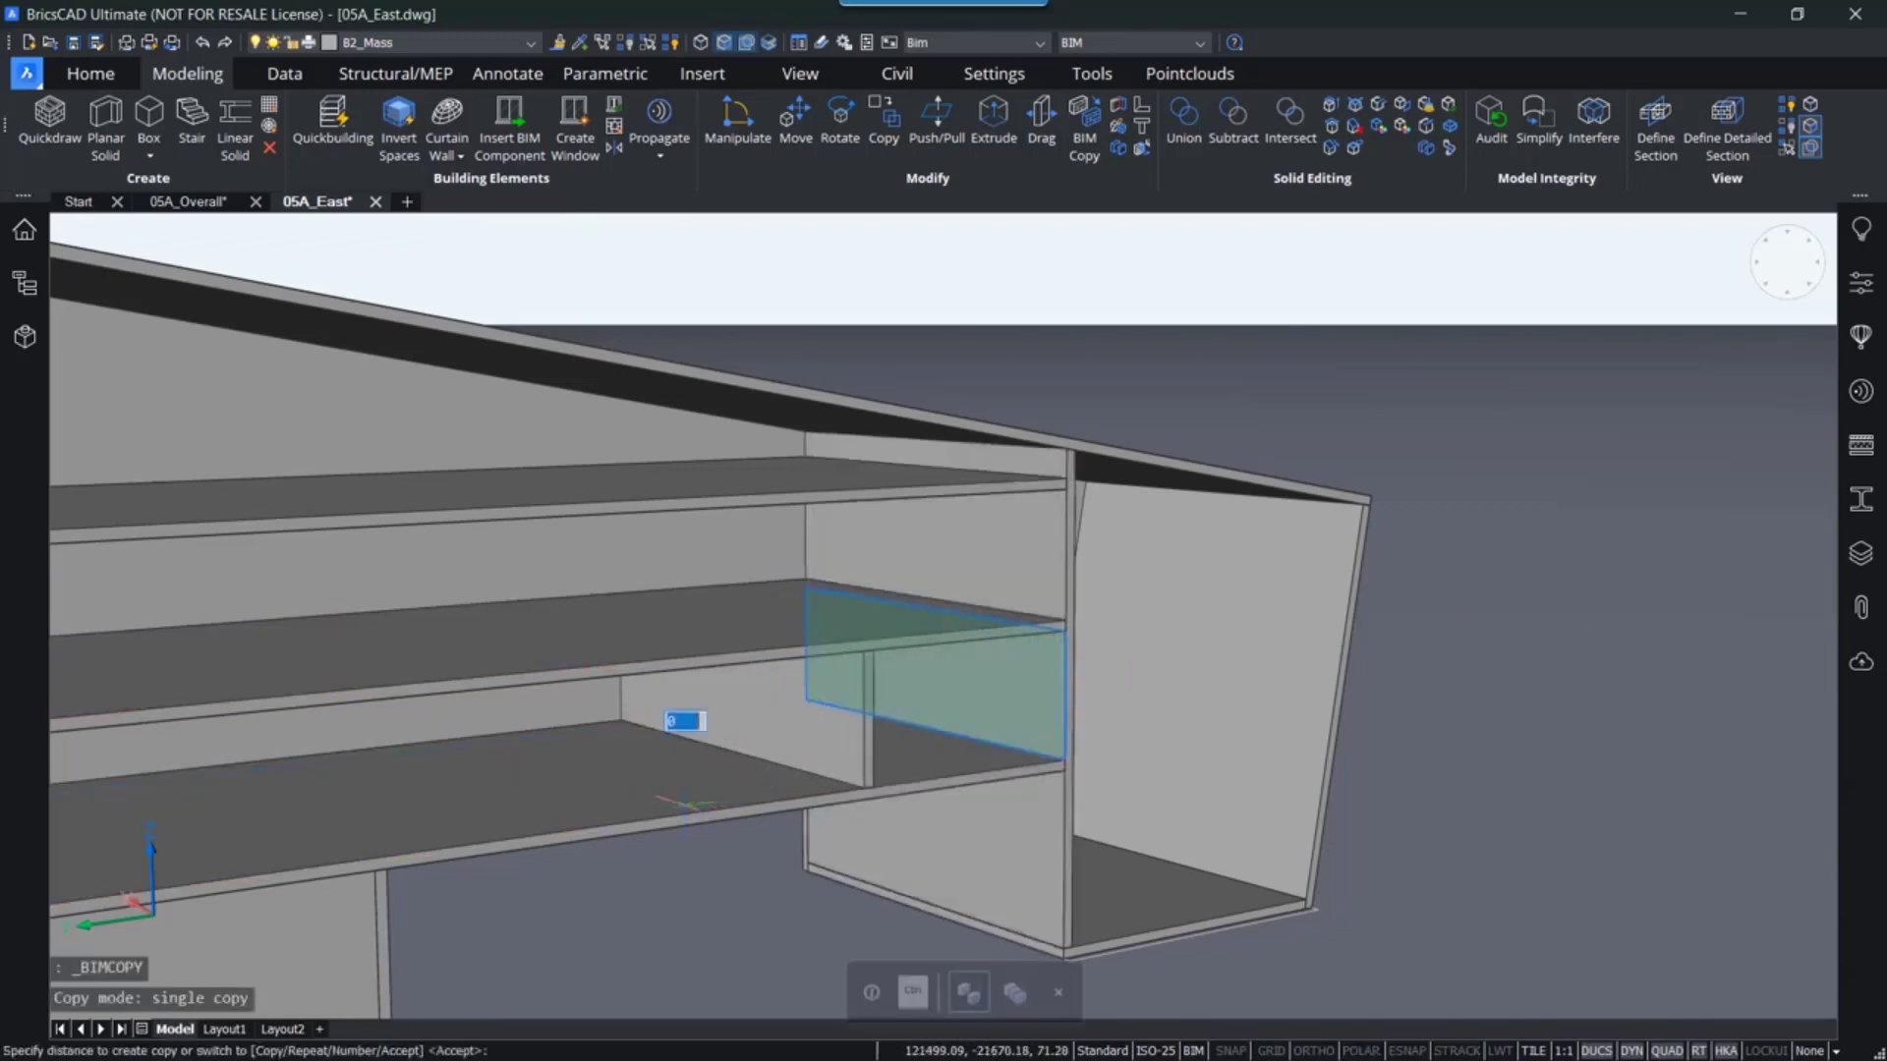
pyautogui.click(448, 823)
pyautogui.click(329, 837)
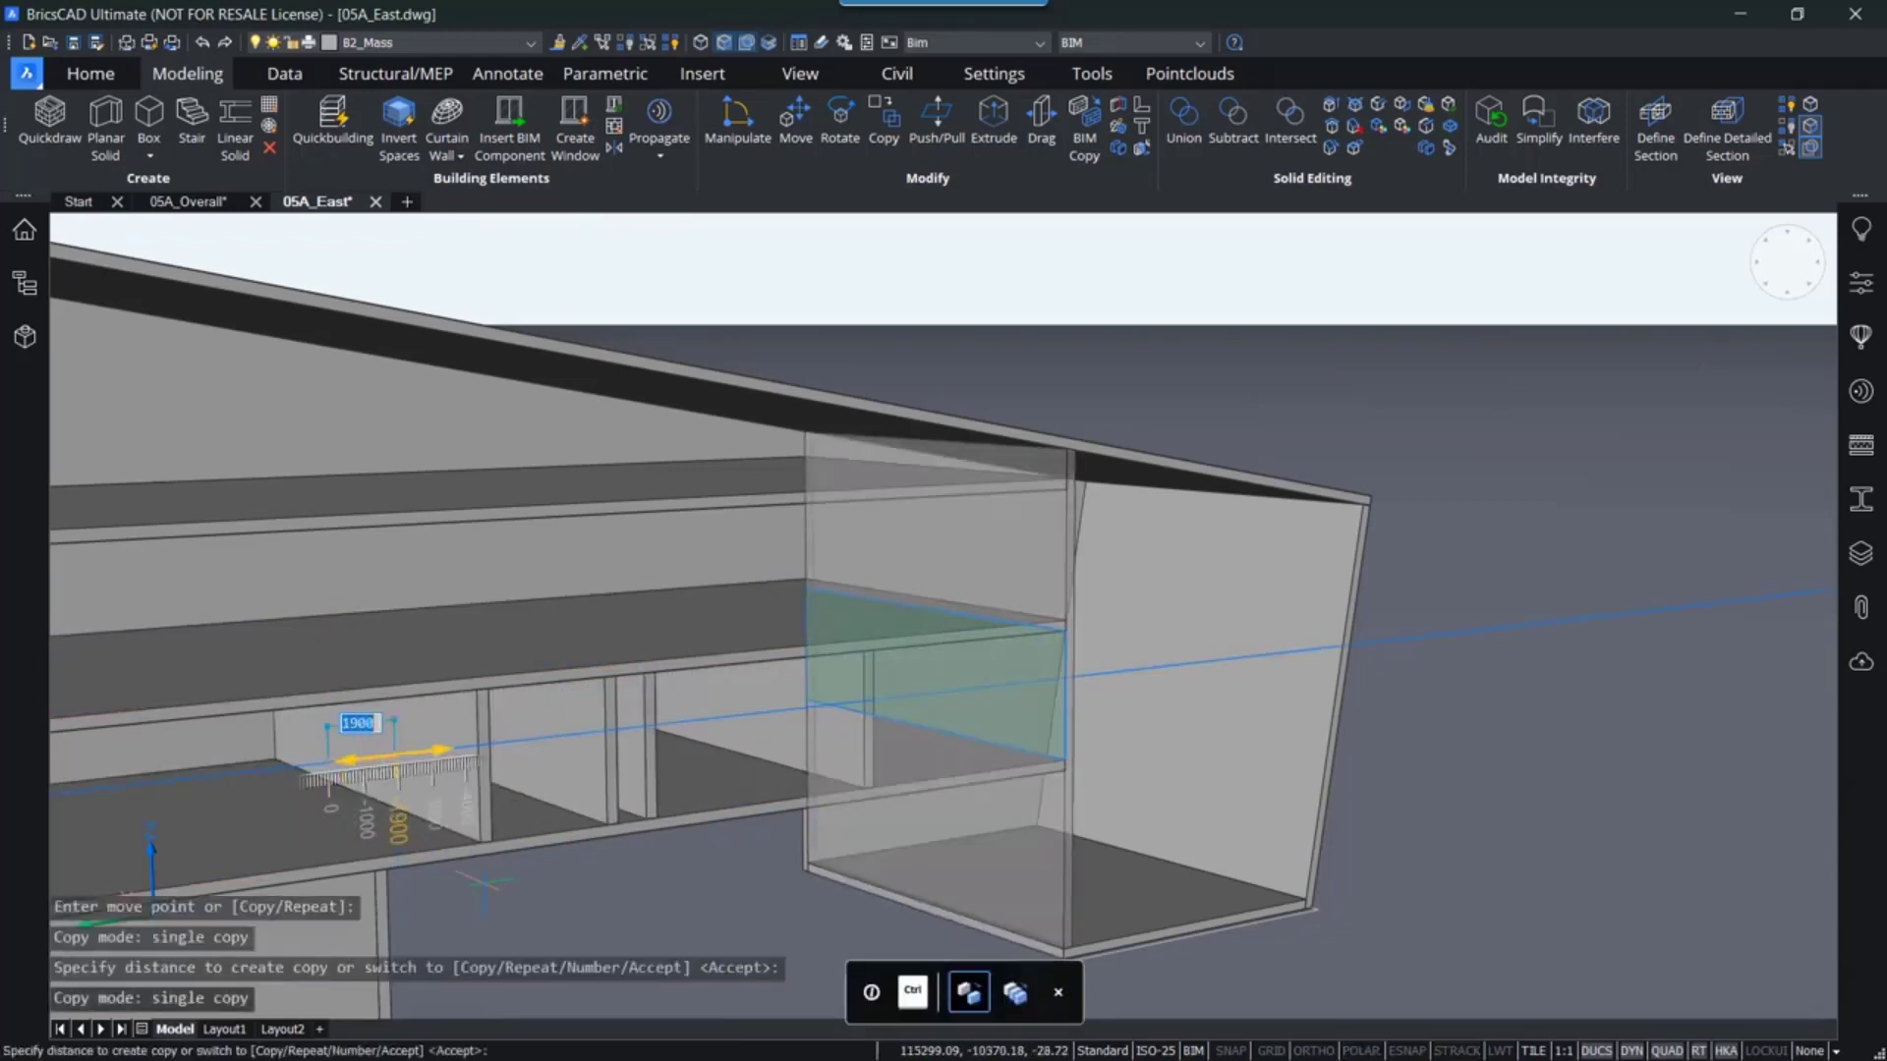
pyautogui.press('Return')
# - Inspect the new partitions and floor slabs of the east mass from several angles
pyautogui.keyDown('shift'); pyautogui.moveTo(787, 850); pyautogui.dragTo(815, 822, button='middle'); pyautogui.keyUp('shift')
pyautogui.moveTo(836, 892); pyautogui.dragTo(821, 878, button='middle')
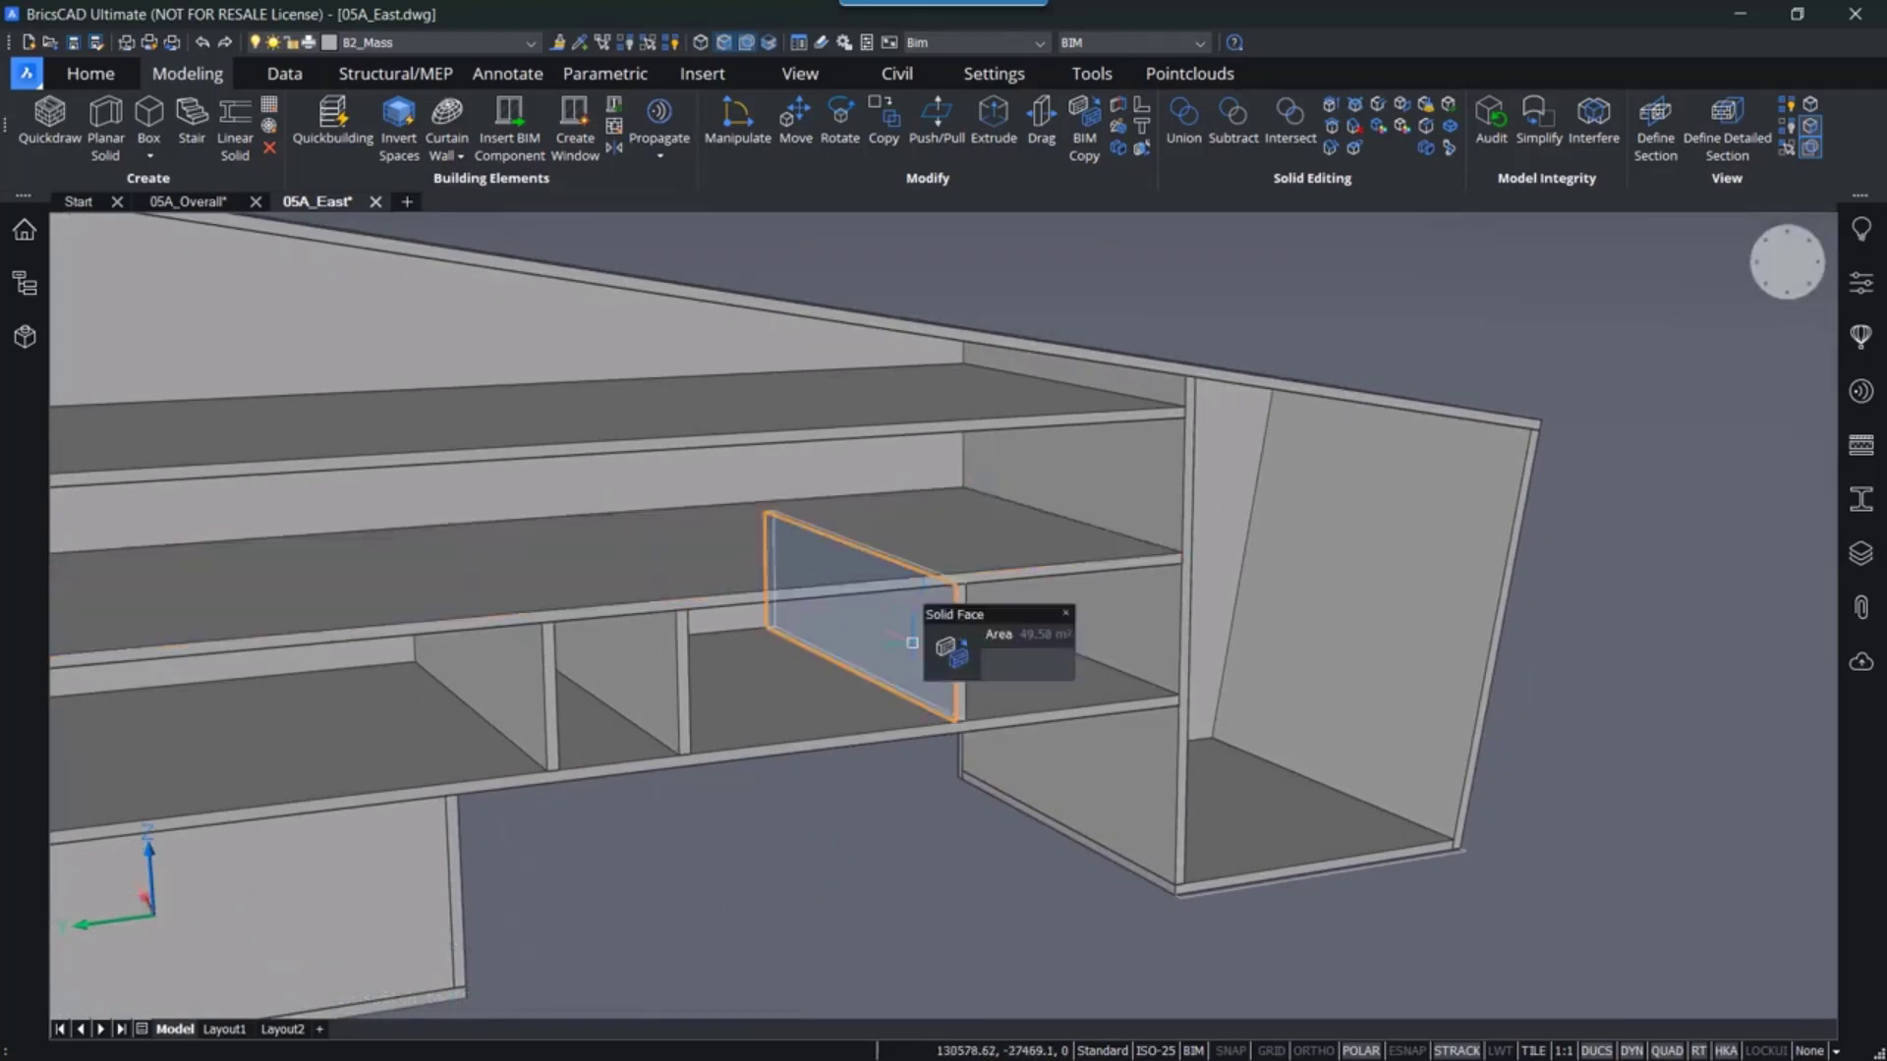
pyautogui.scroll(-2, 1032, 943)
pyautogui.moveTo(1027, 944)
pyautogui.keyDown('shift'); pyautogui.mouseDown(button='middle')
pyautogui.moveTo(732, 913)
pyautogui.moveTo(1023, 907)
pyautogui.moveTo(975, 947)
pyautogui.moveTo(1018, 945)
pyautogui.mouseUp(button='middle'); pyautogui.keyUp('shift')
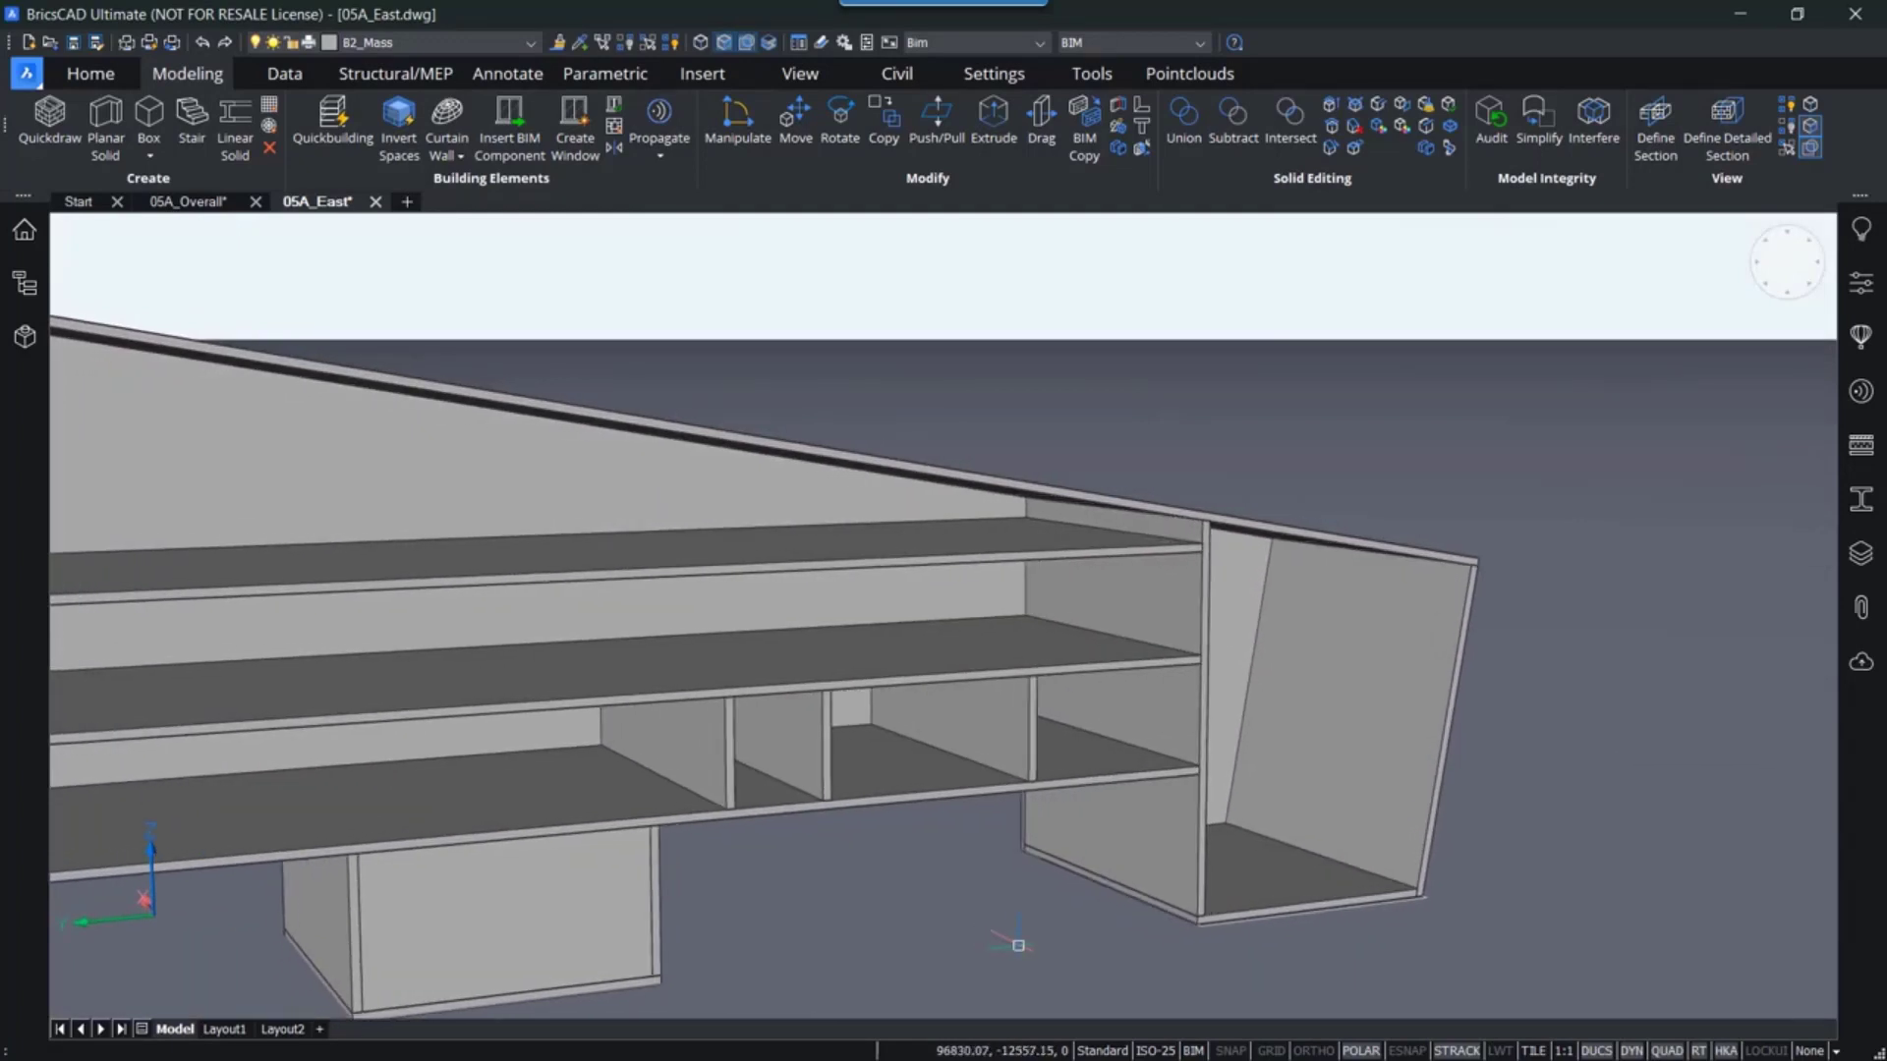
pyautogui.scroll(-2, 1023, 943)
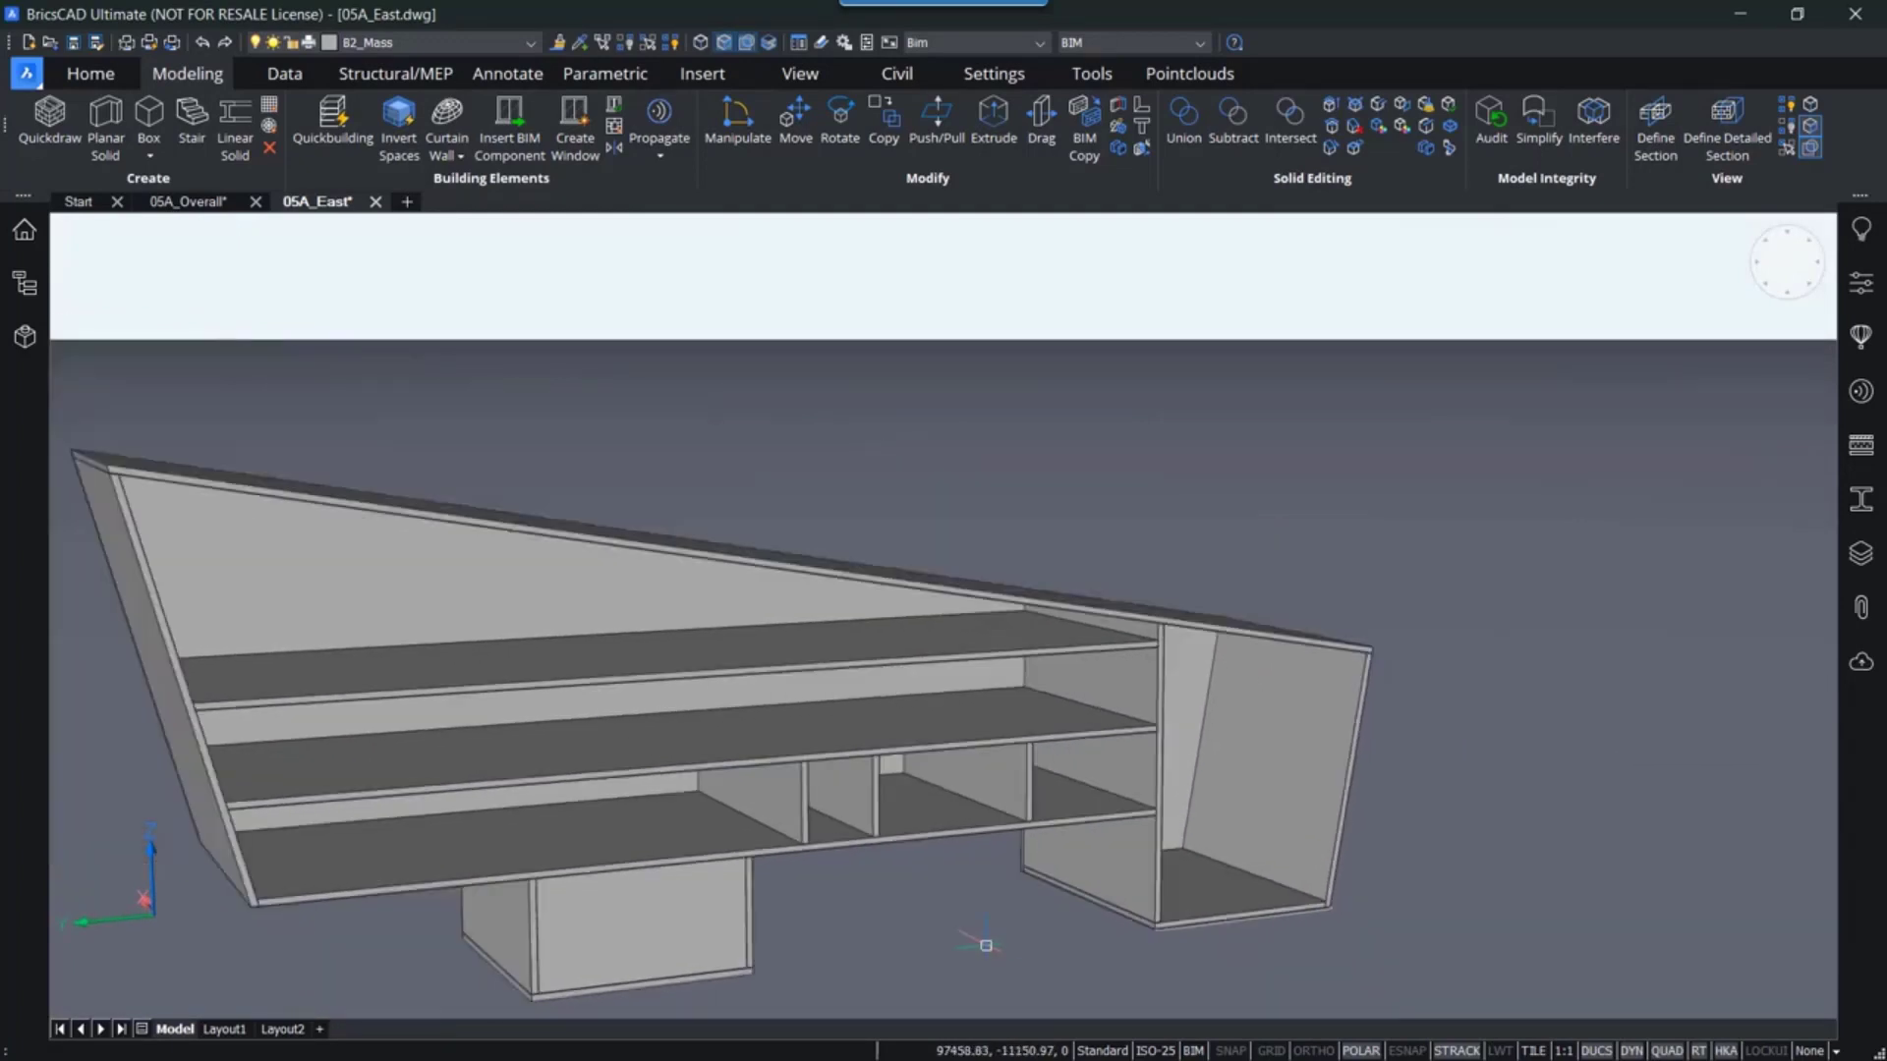
pyautogui.keyDown('shift'); pyautogui.moveTo(985, 944); pyautogui.dragTo(1109, 861, button='middle'); pyautogui.keyUp('shift')
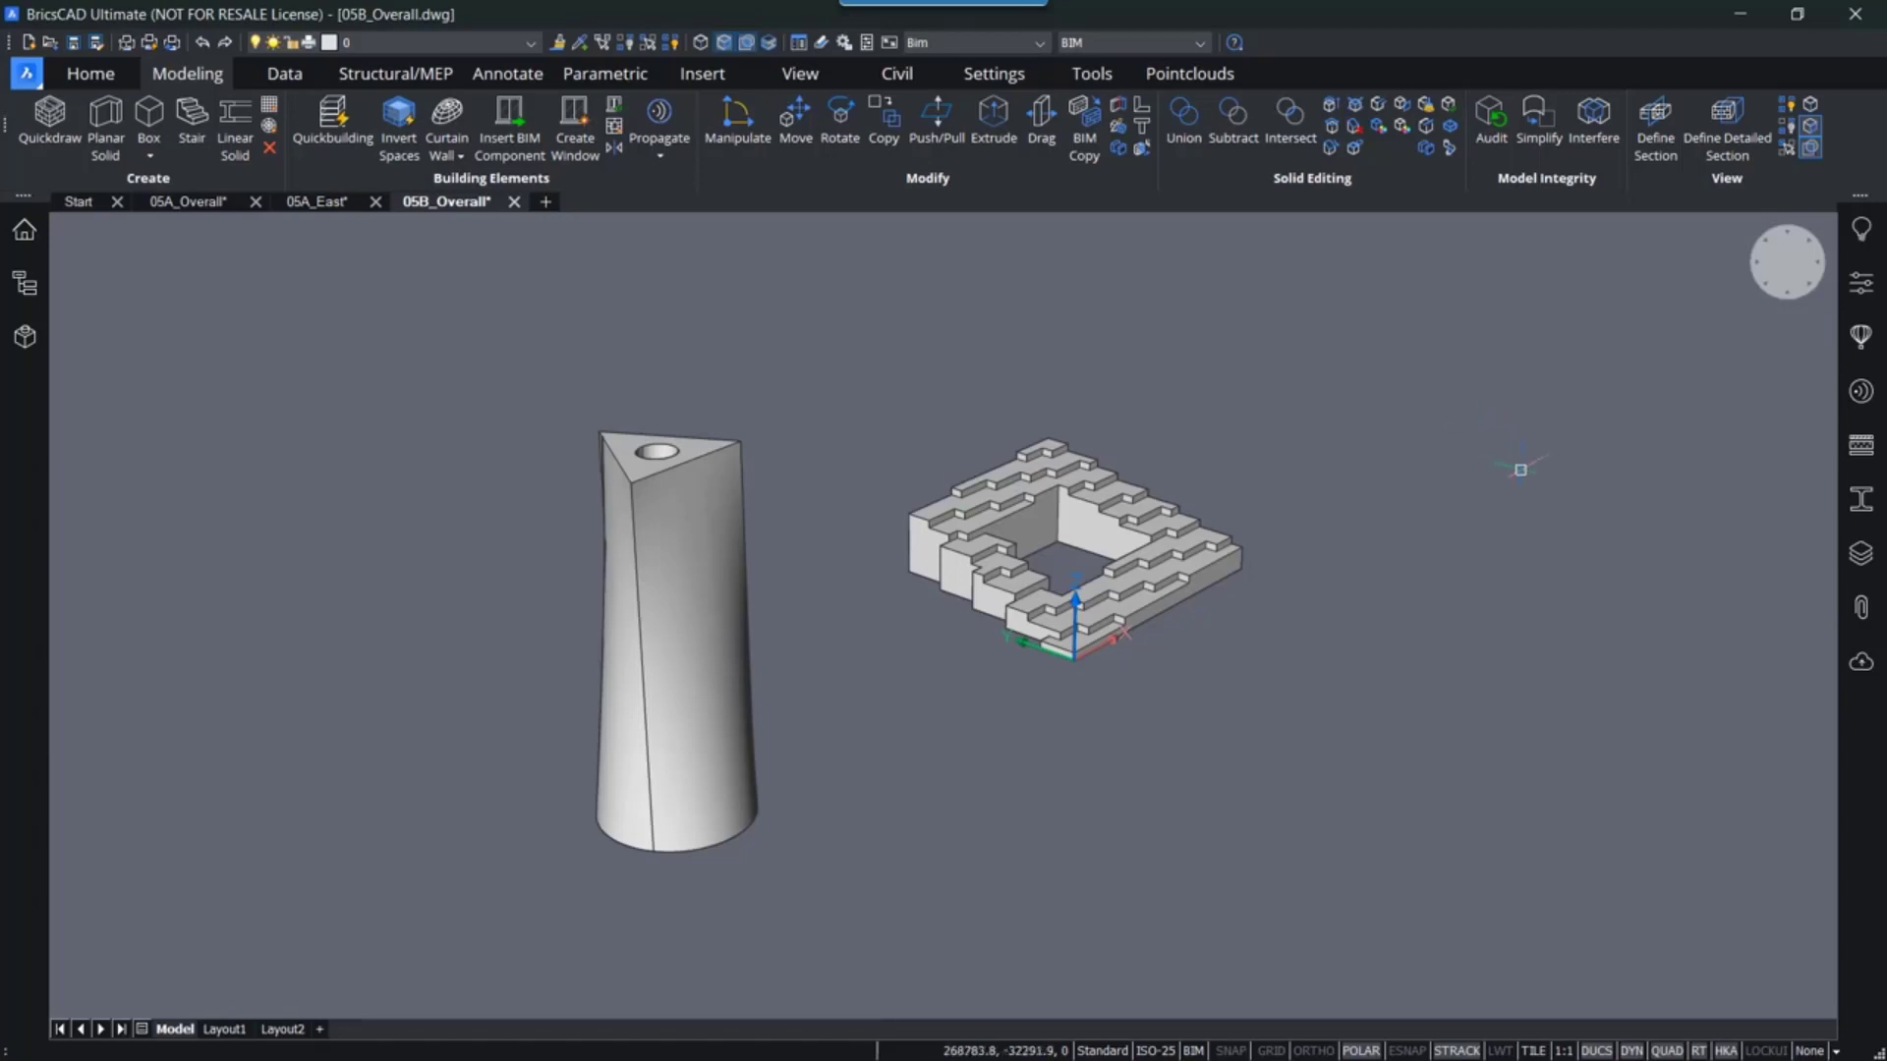
# - Open the stepped mass external reference 05B_Stepped from the 05B_Overall drawing for editing
pyautogui.click(1486, 432)
pyautogui.moveTo(1024, 460)
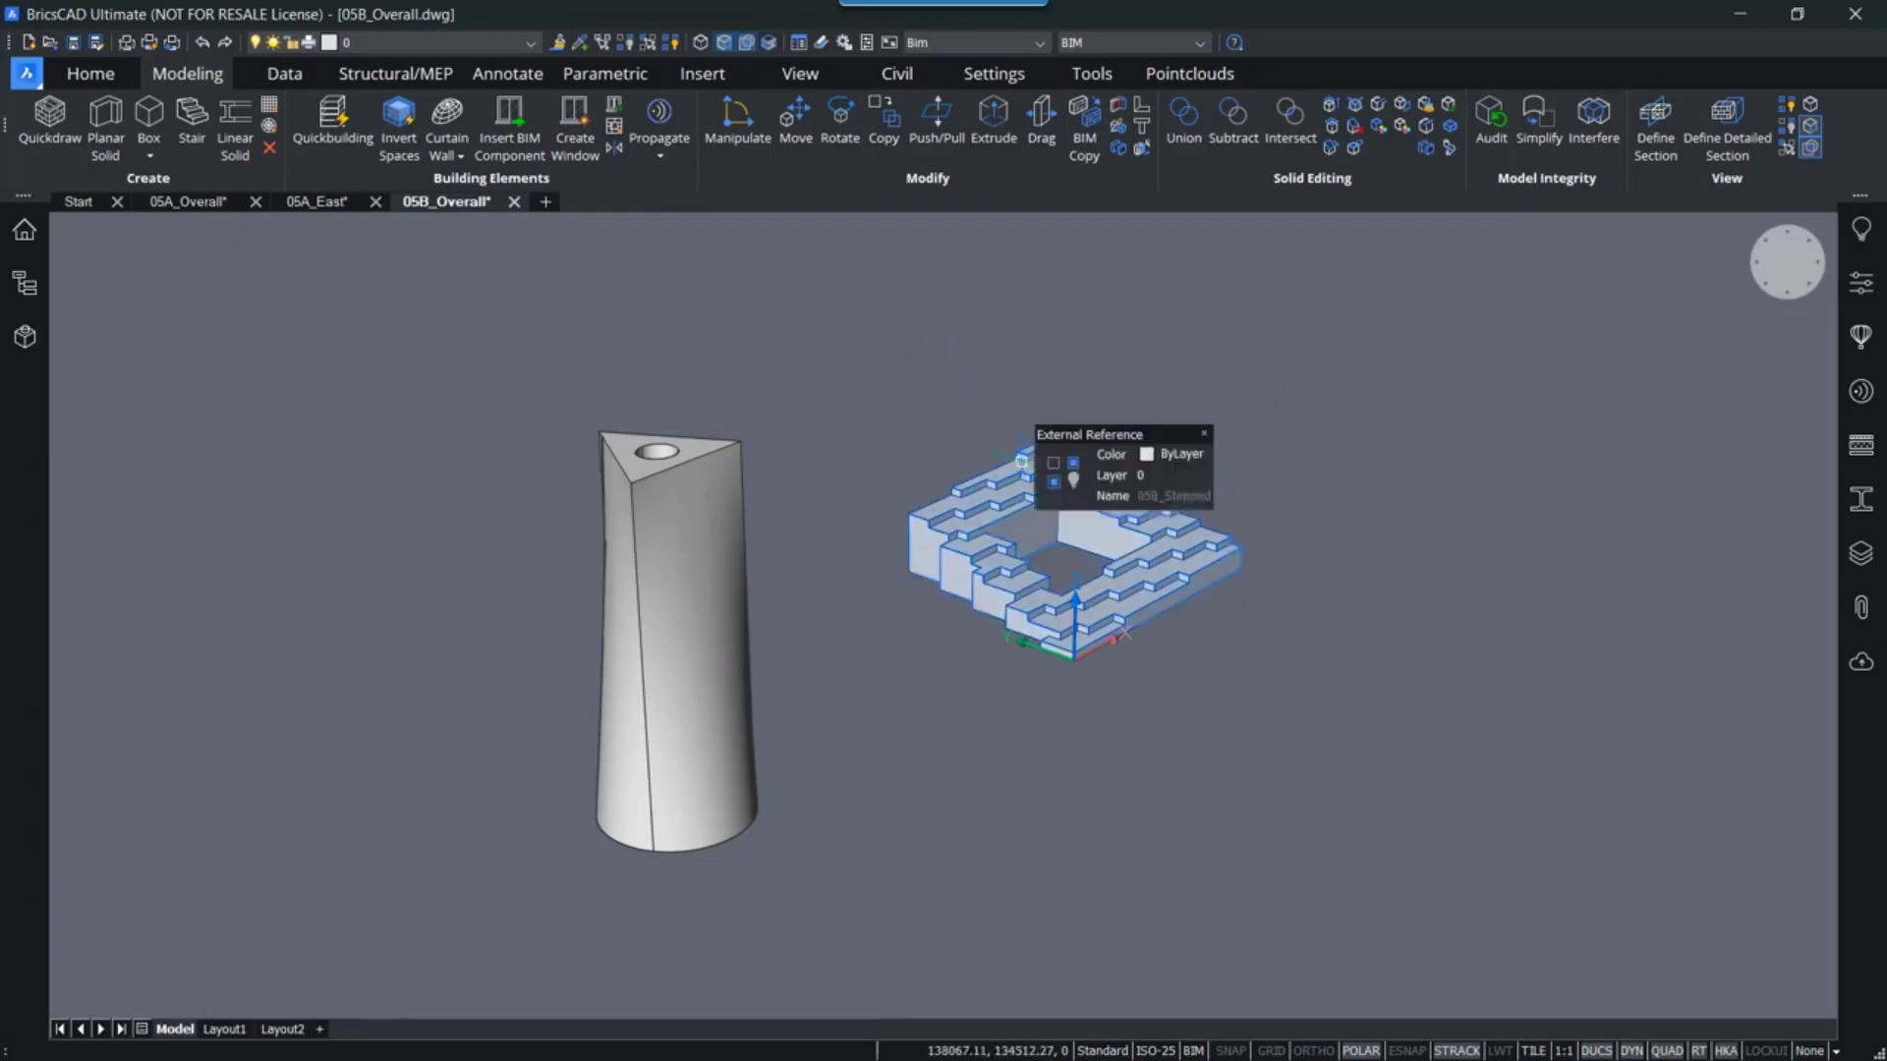
pyautogui.moveTo(1067, 481)
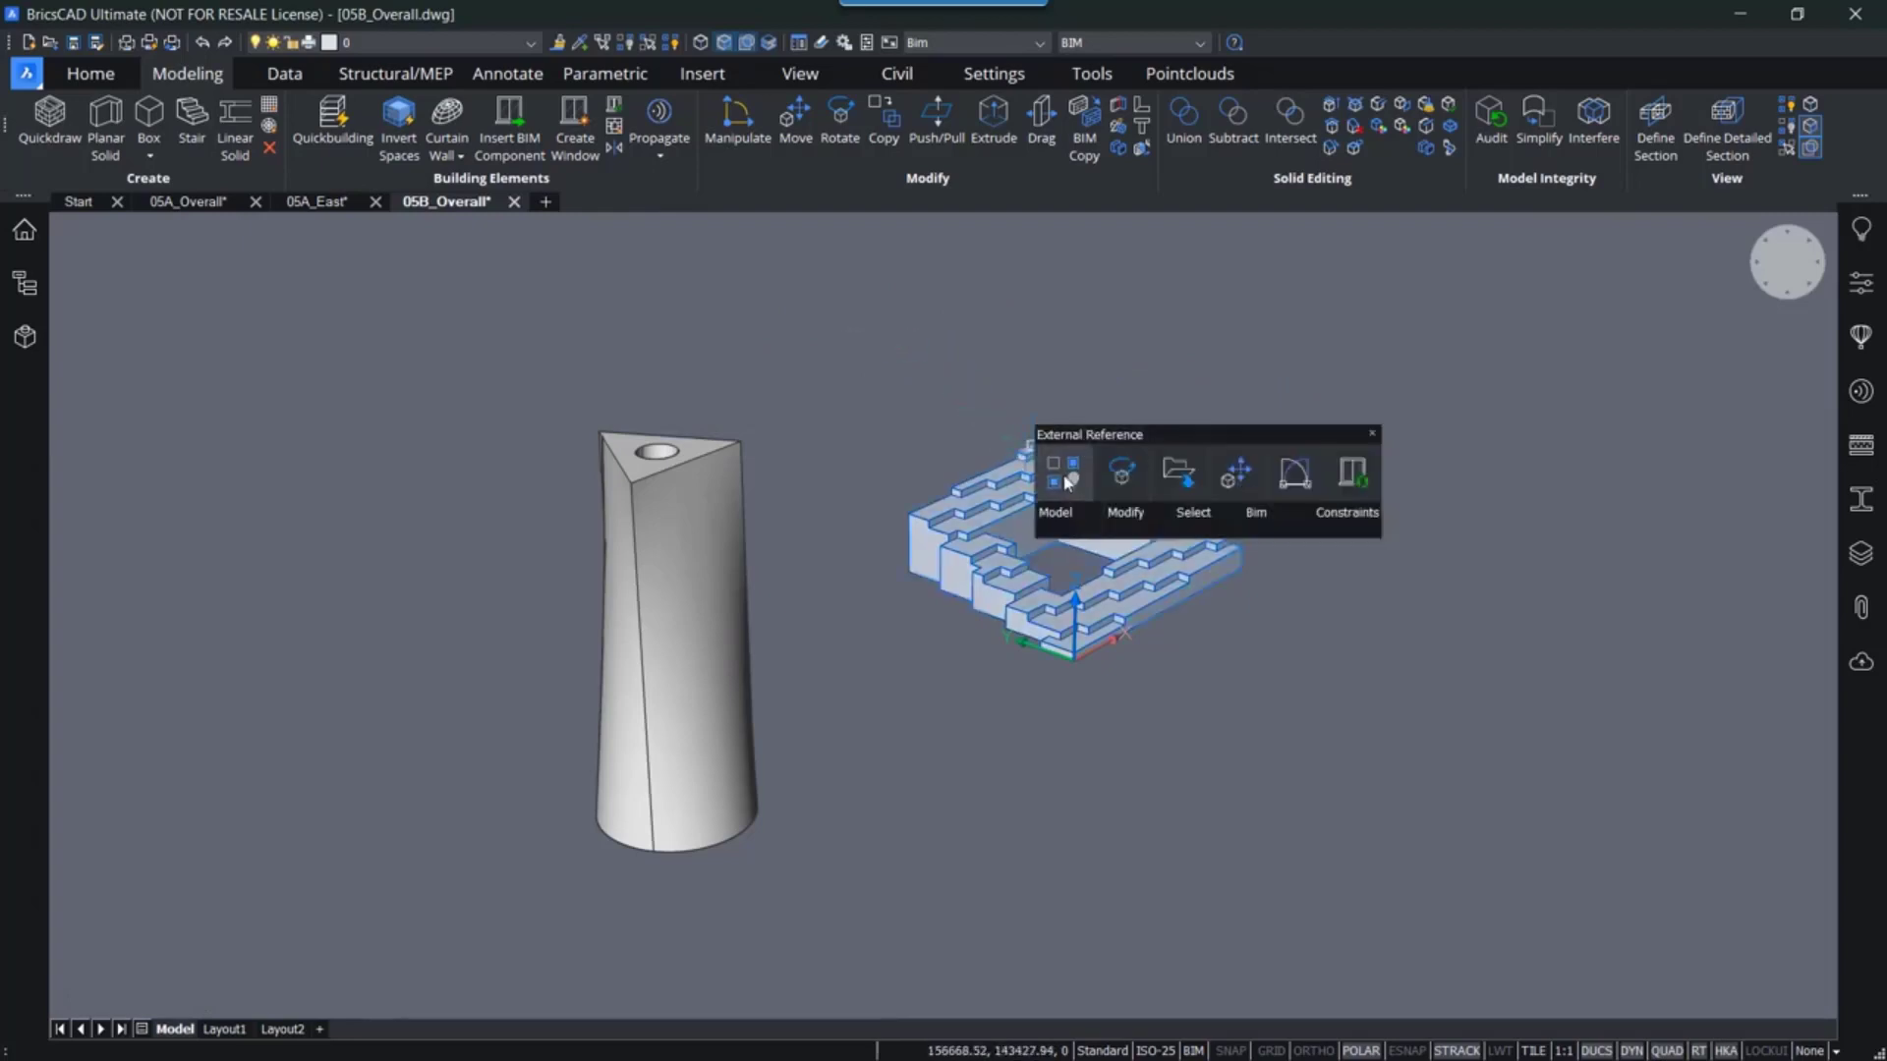
pyautogui.click(1172, 475)
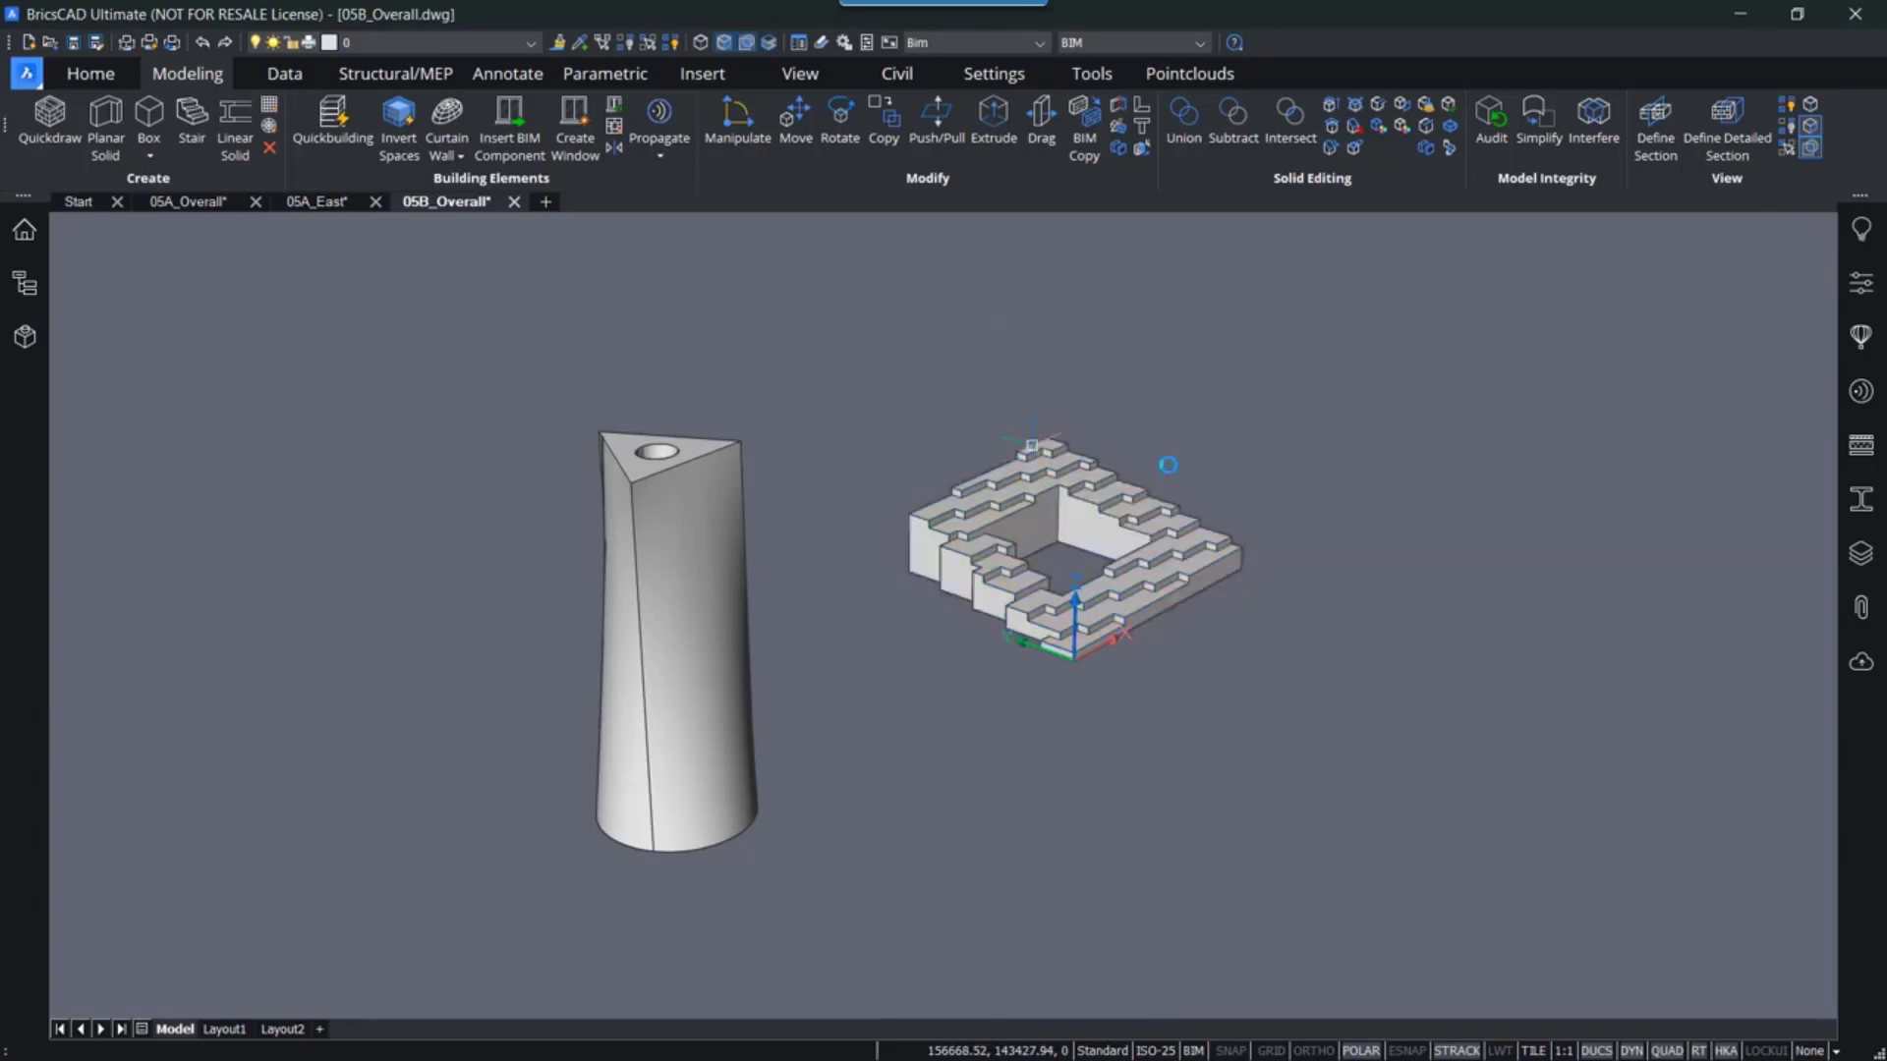
pyautogui.moveTo(837, 574); pyautogui.dragTo(845, 644, button='middle')
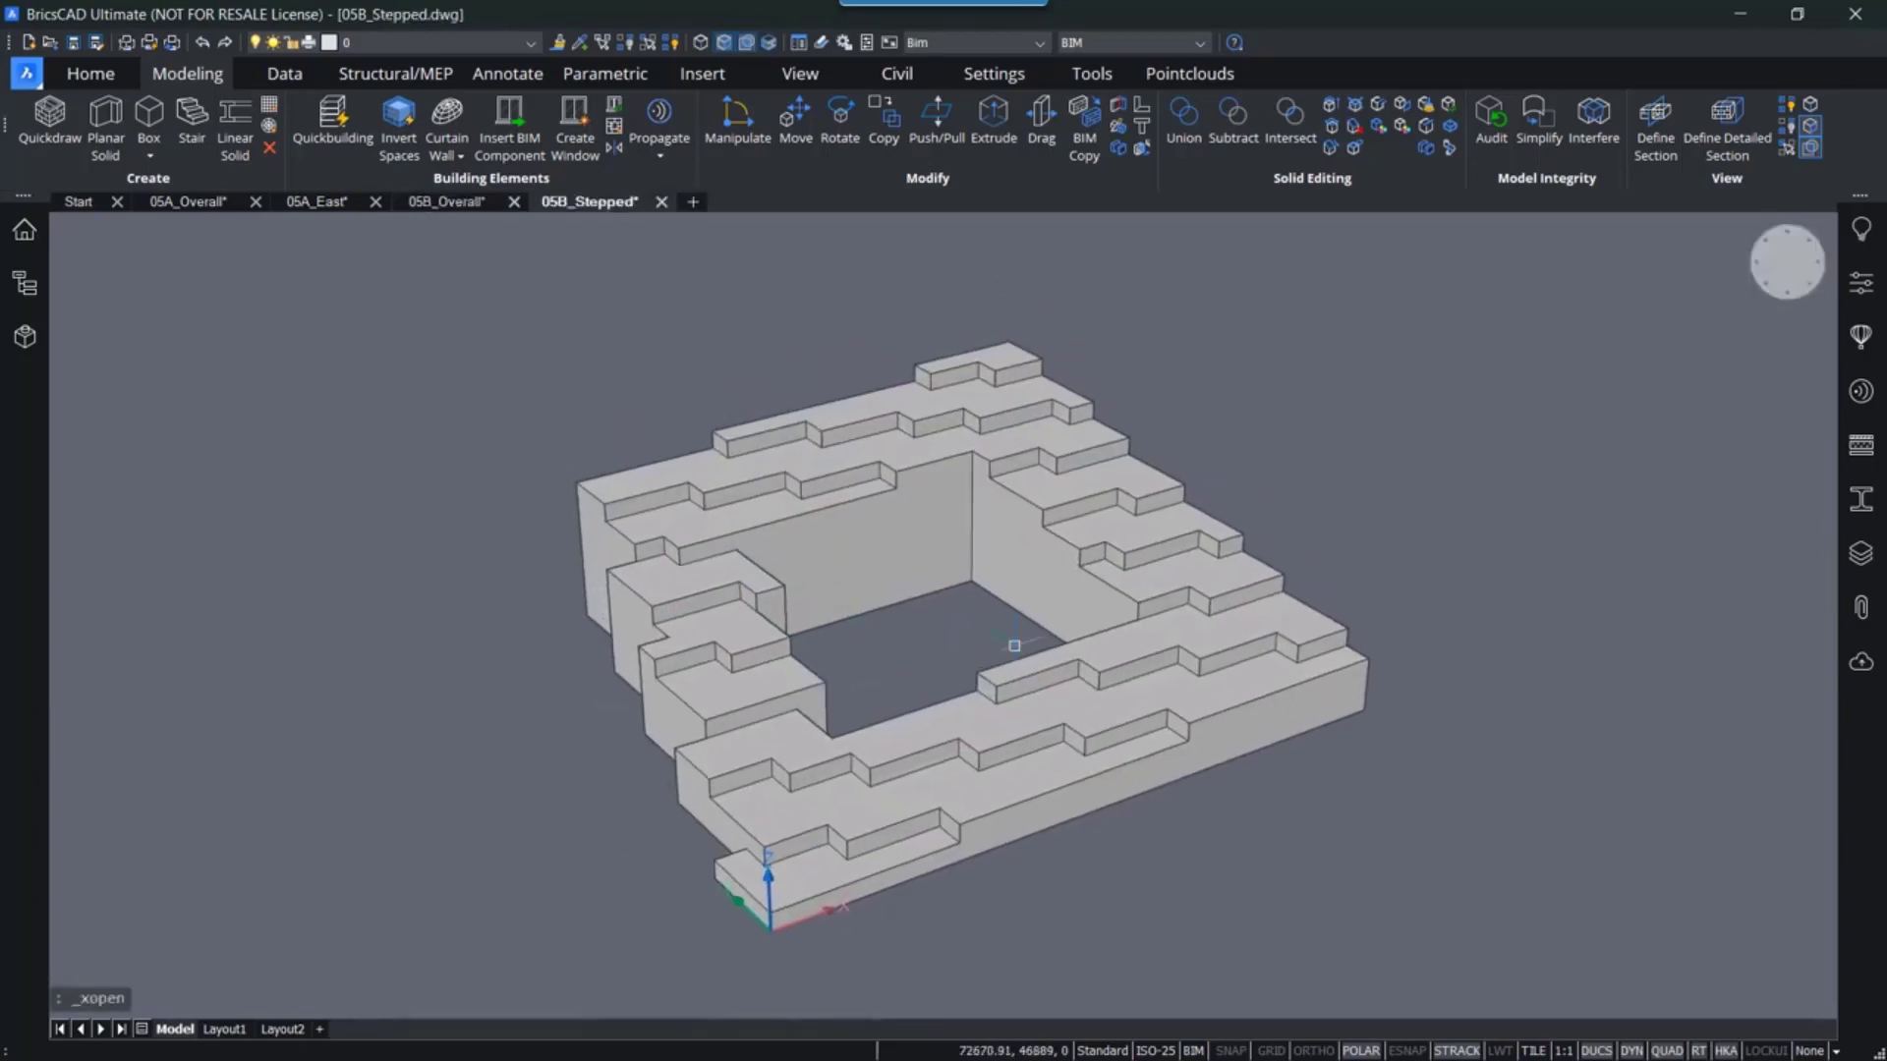
# - Turn off face and boundary selection modes and select the stepped solid
pyautogui.click(746, 44)
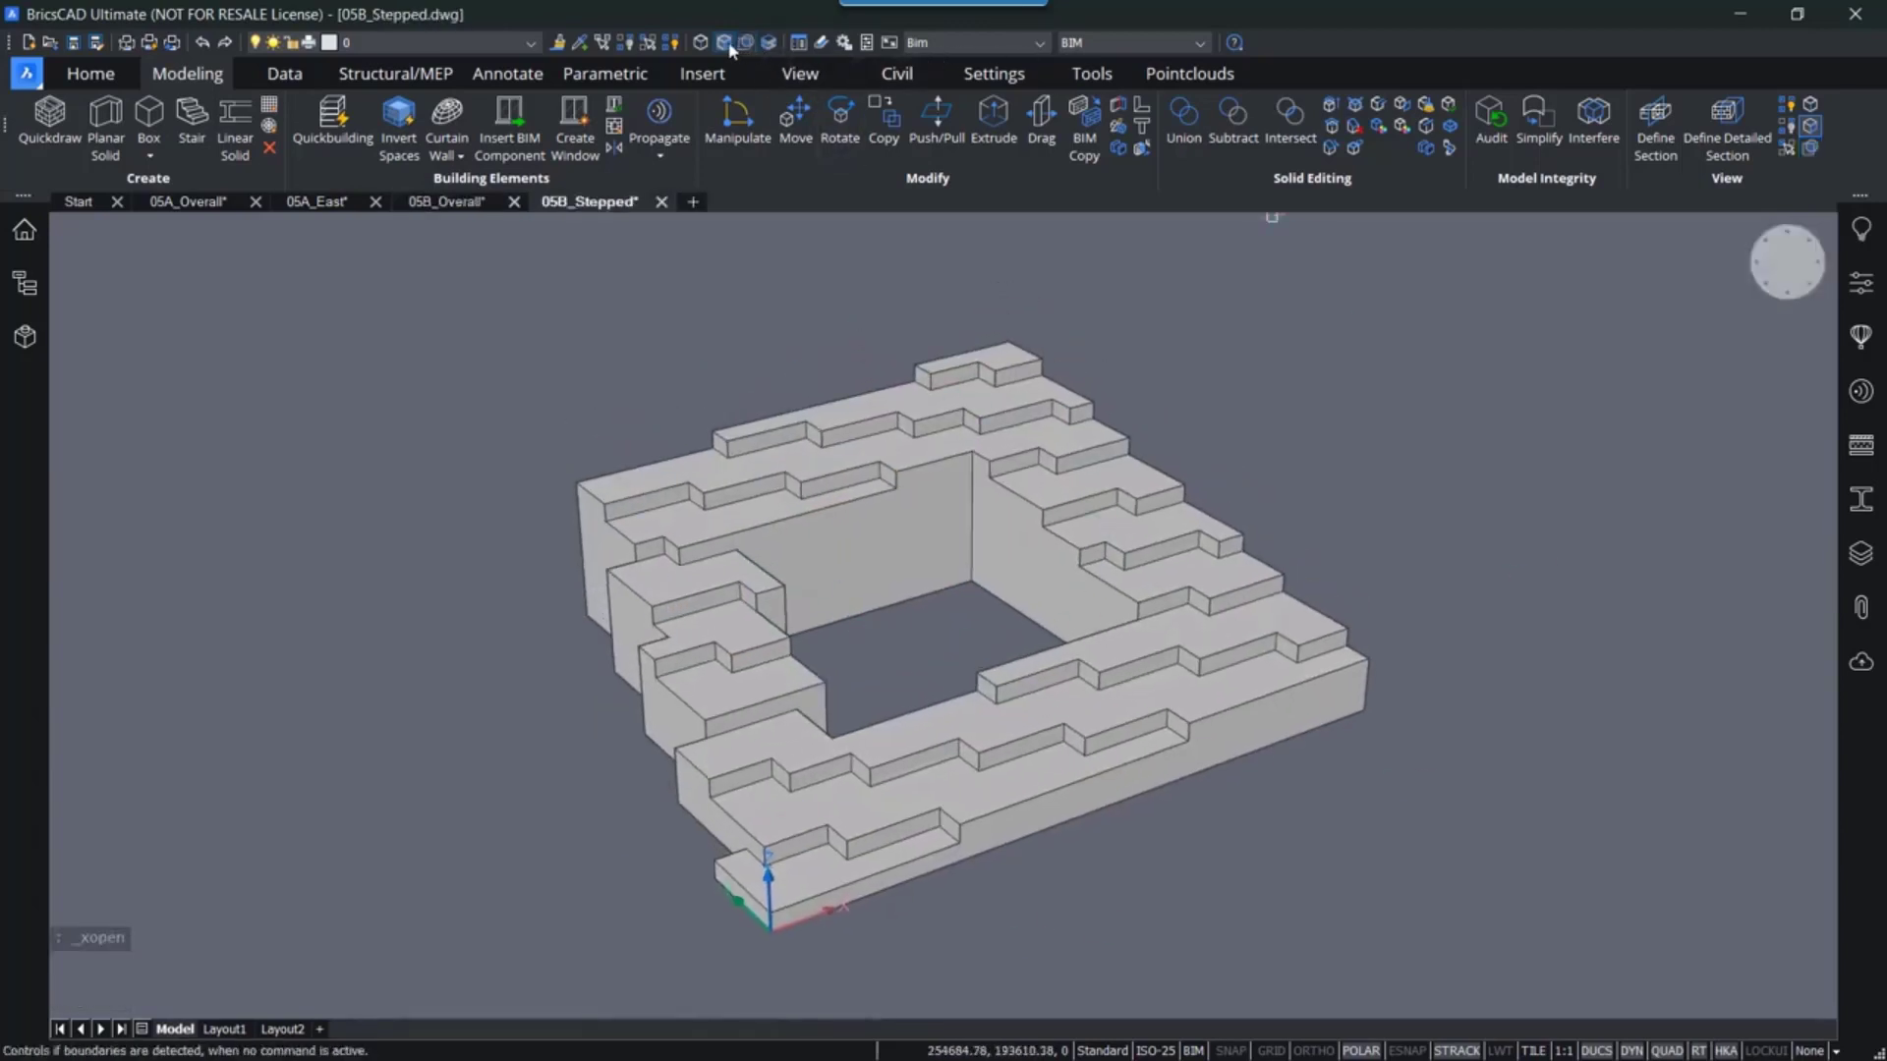
pyautogui.click(724, 43)
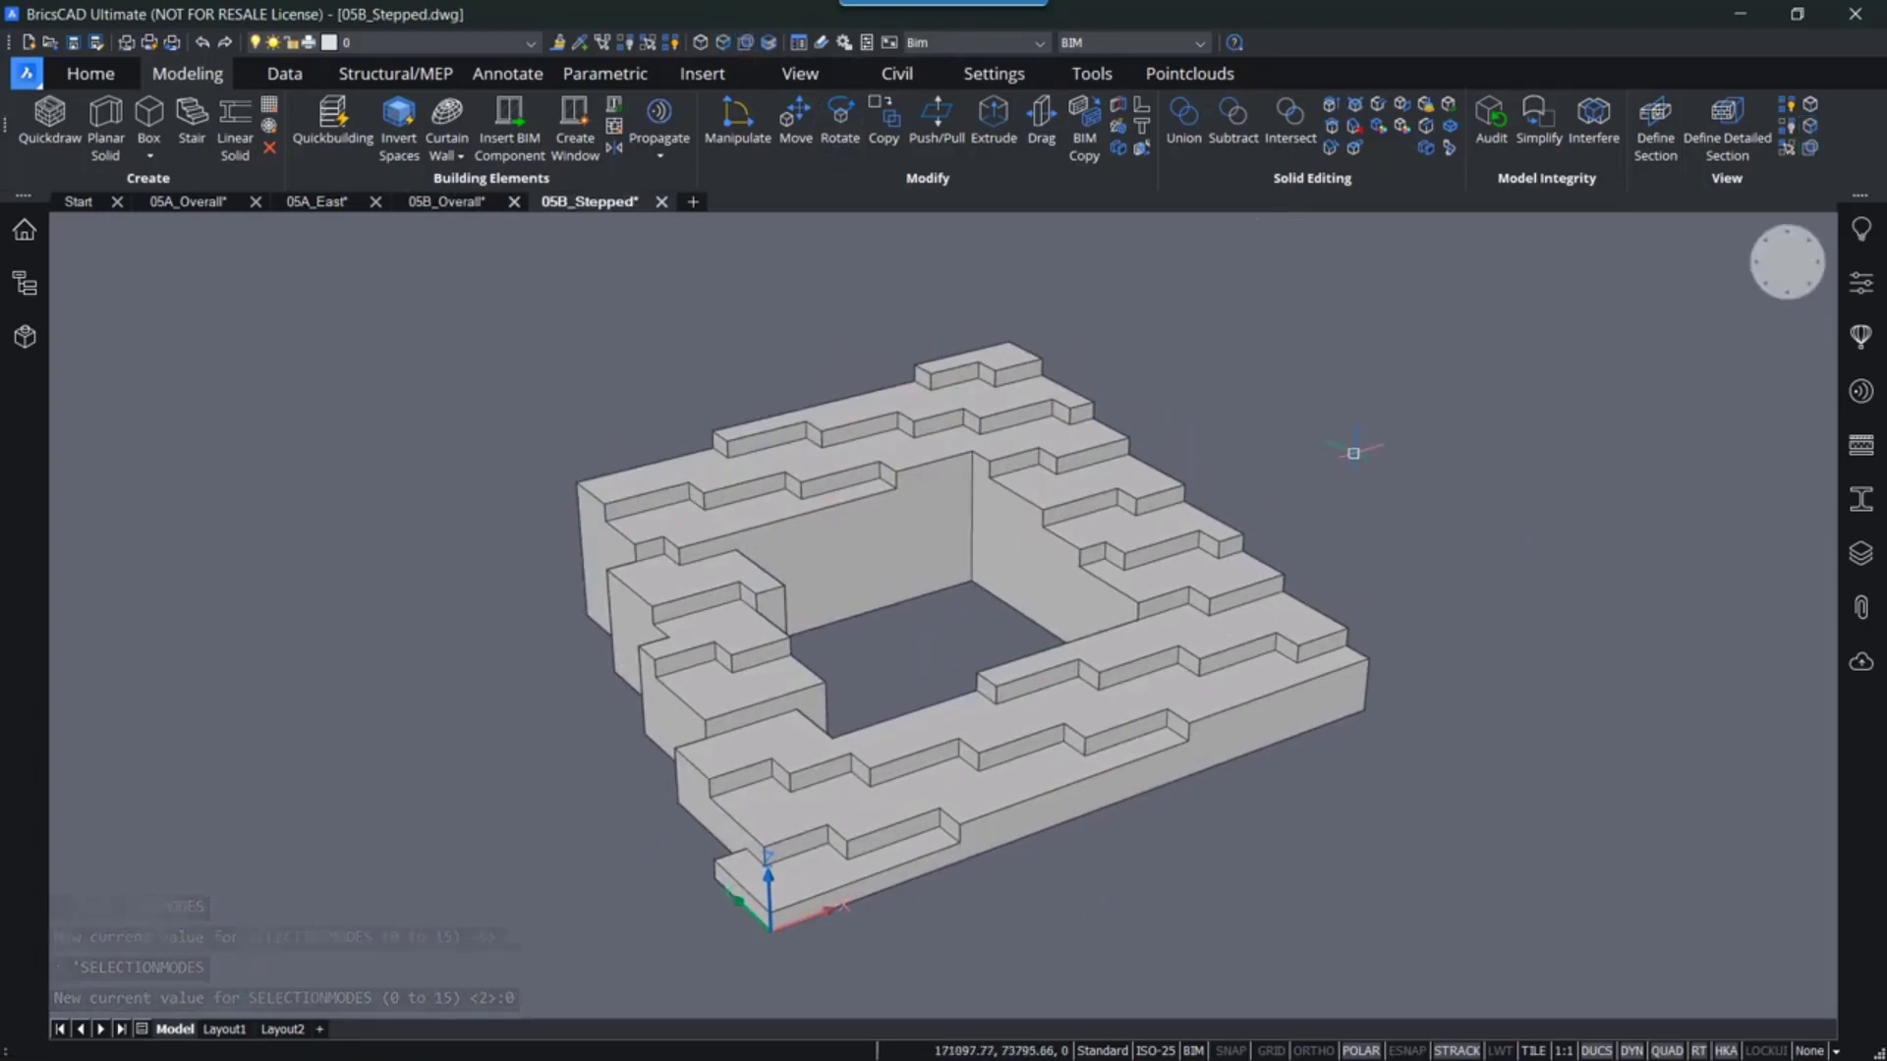
pyautogui.moveTo(834, 445)
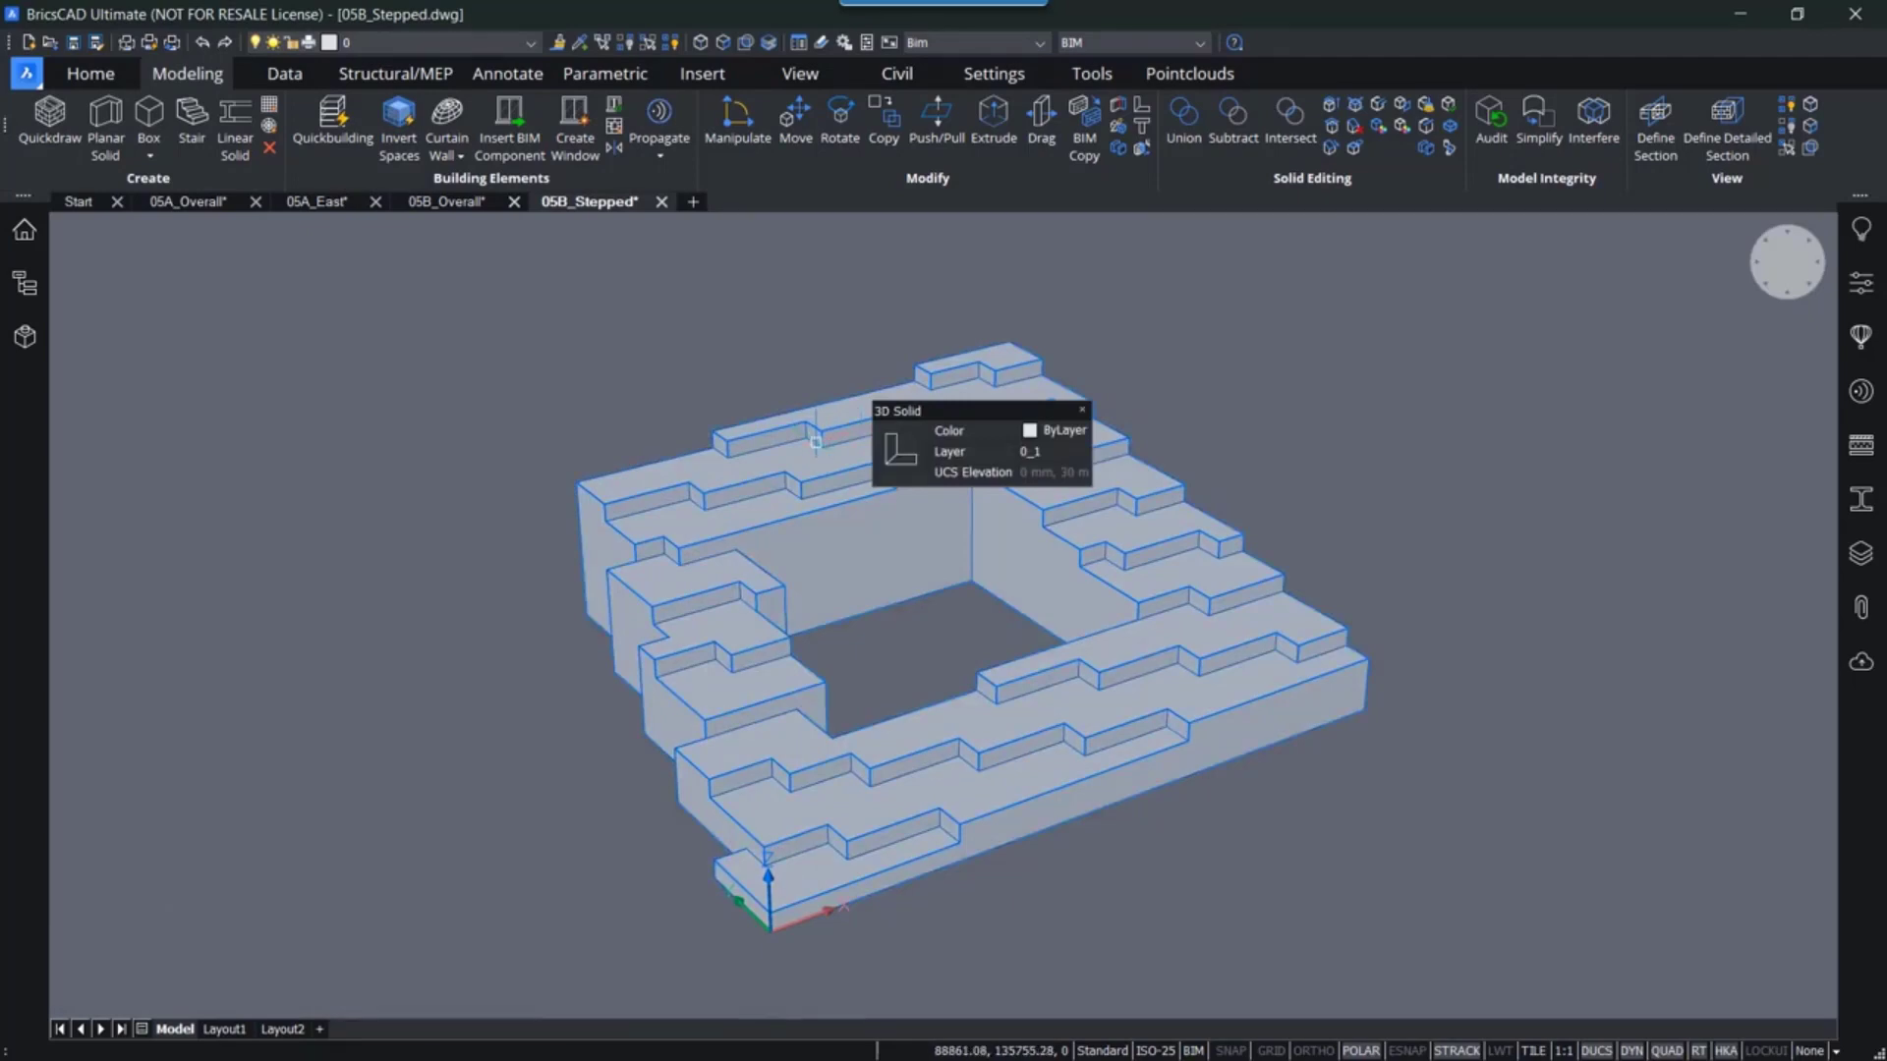
pyautogui.click(816, 442)
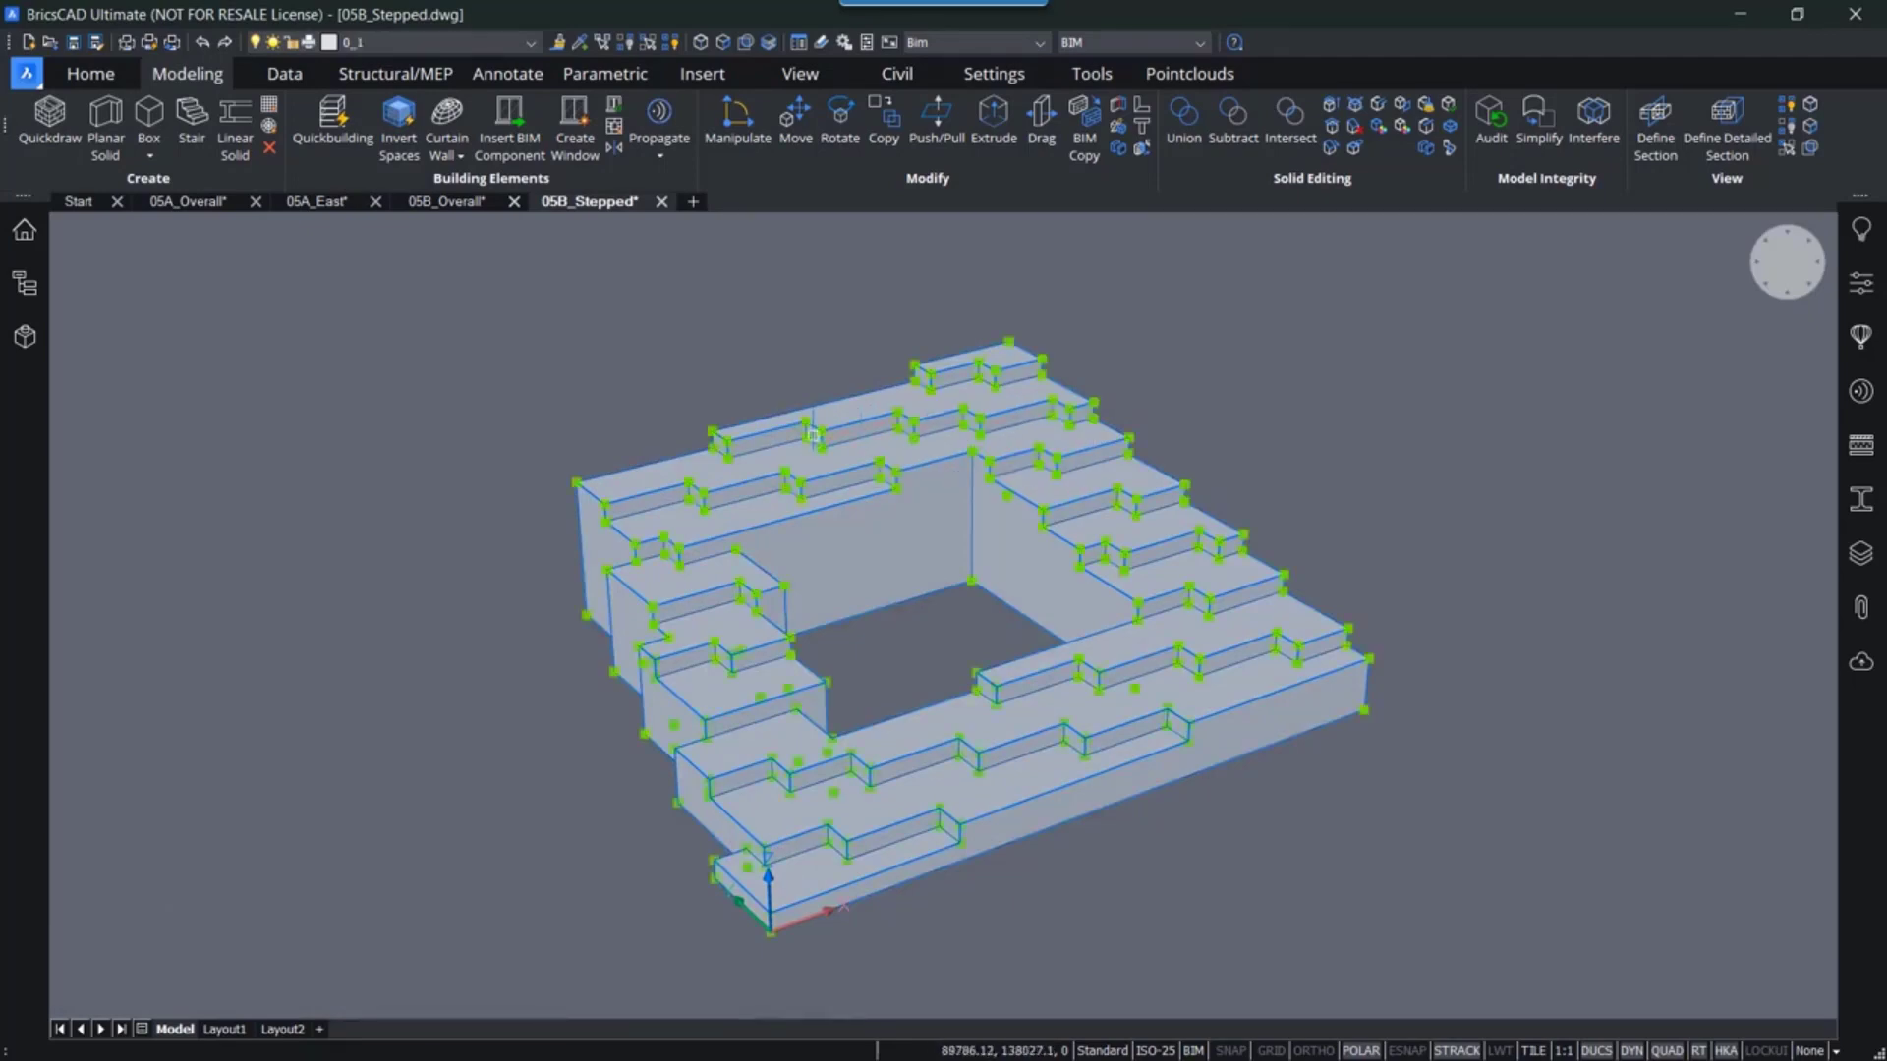
# - Try placing a BIM section through the stepped mass, then delete the section
pyautogui.click(98, 71)
pyautogui.click(979, 123)
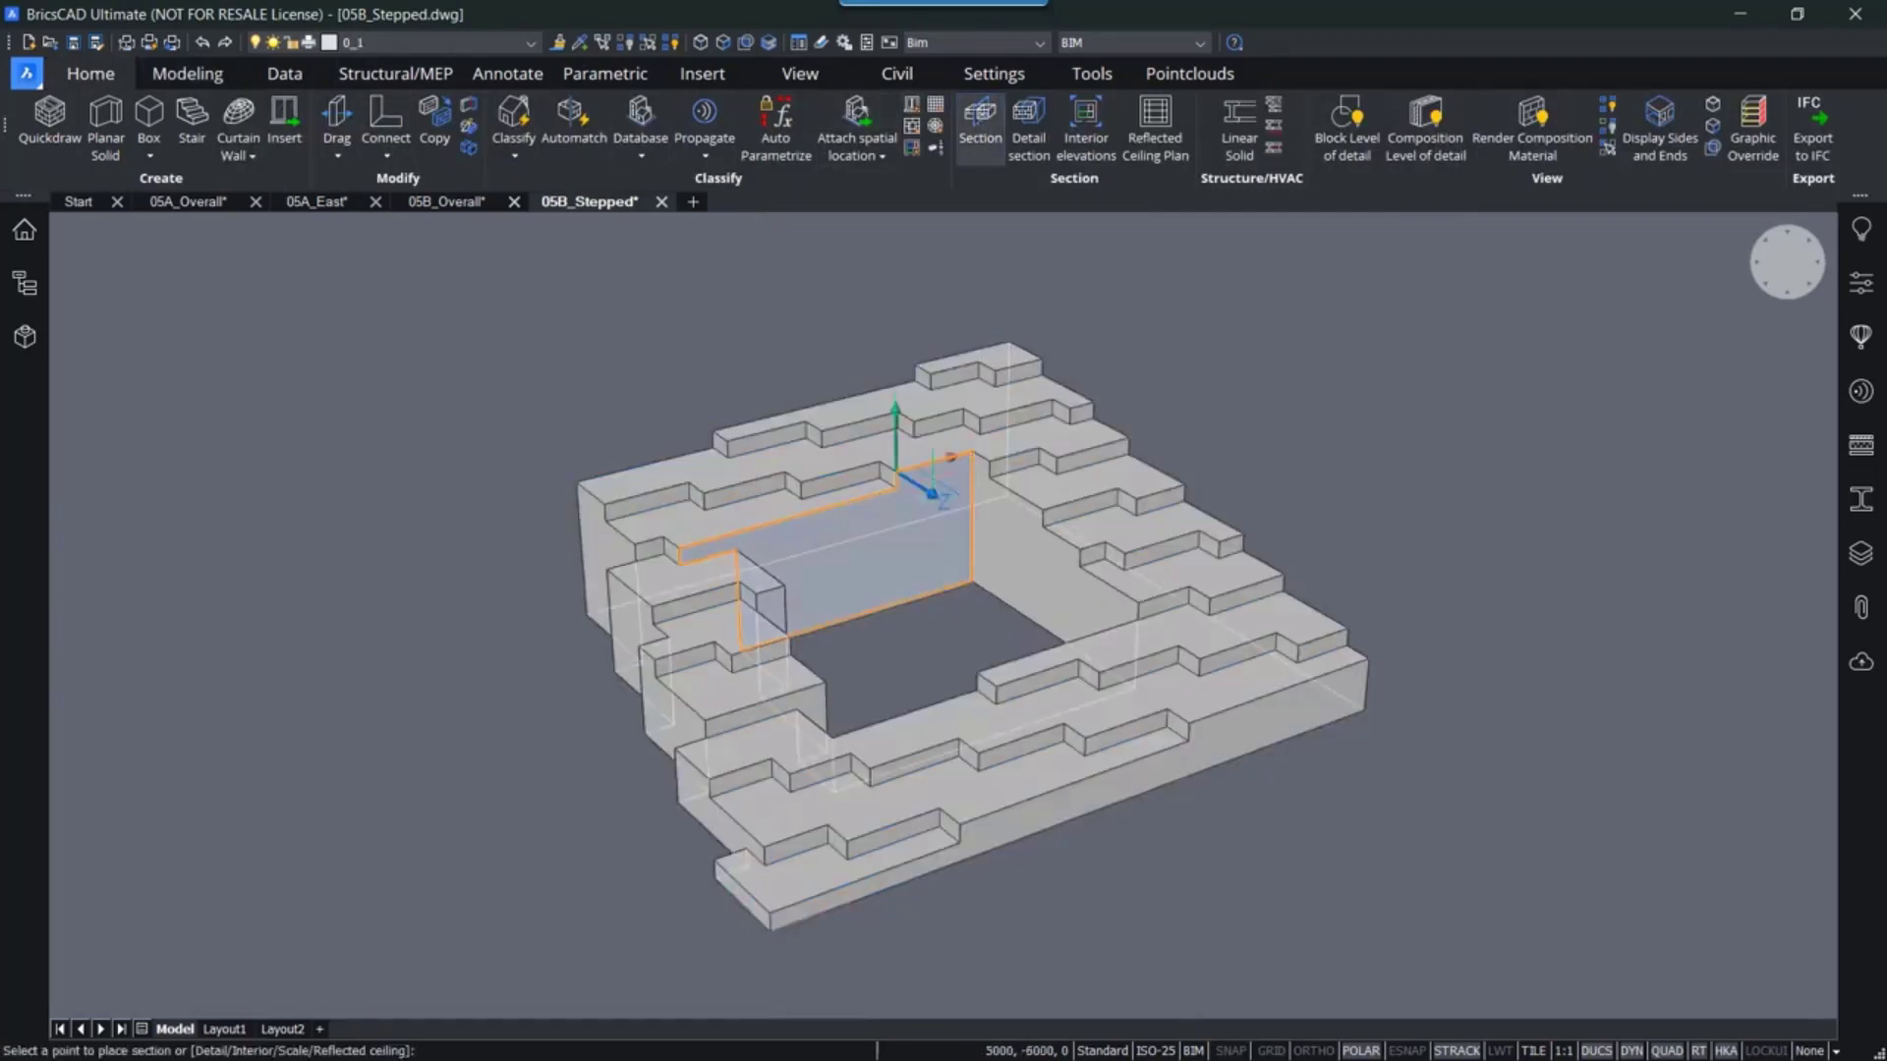
pyautogui.click(933, 478)
pyautogui.click(882, 542)
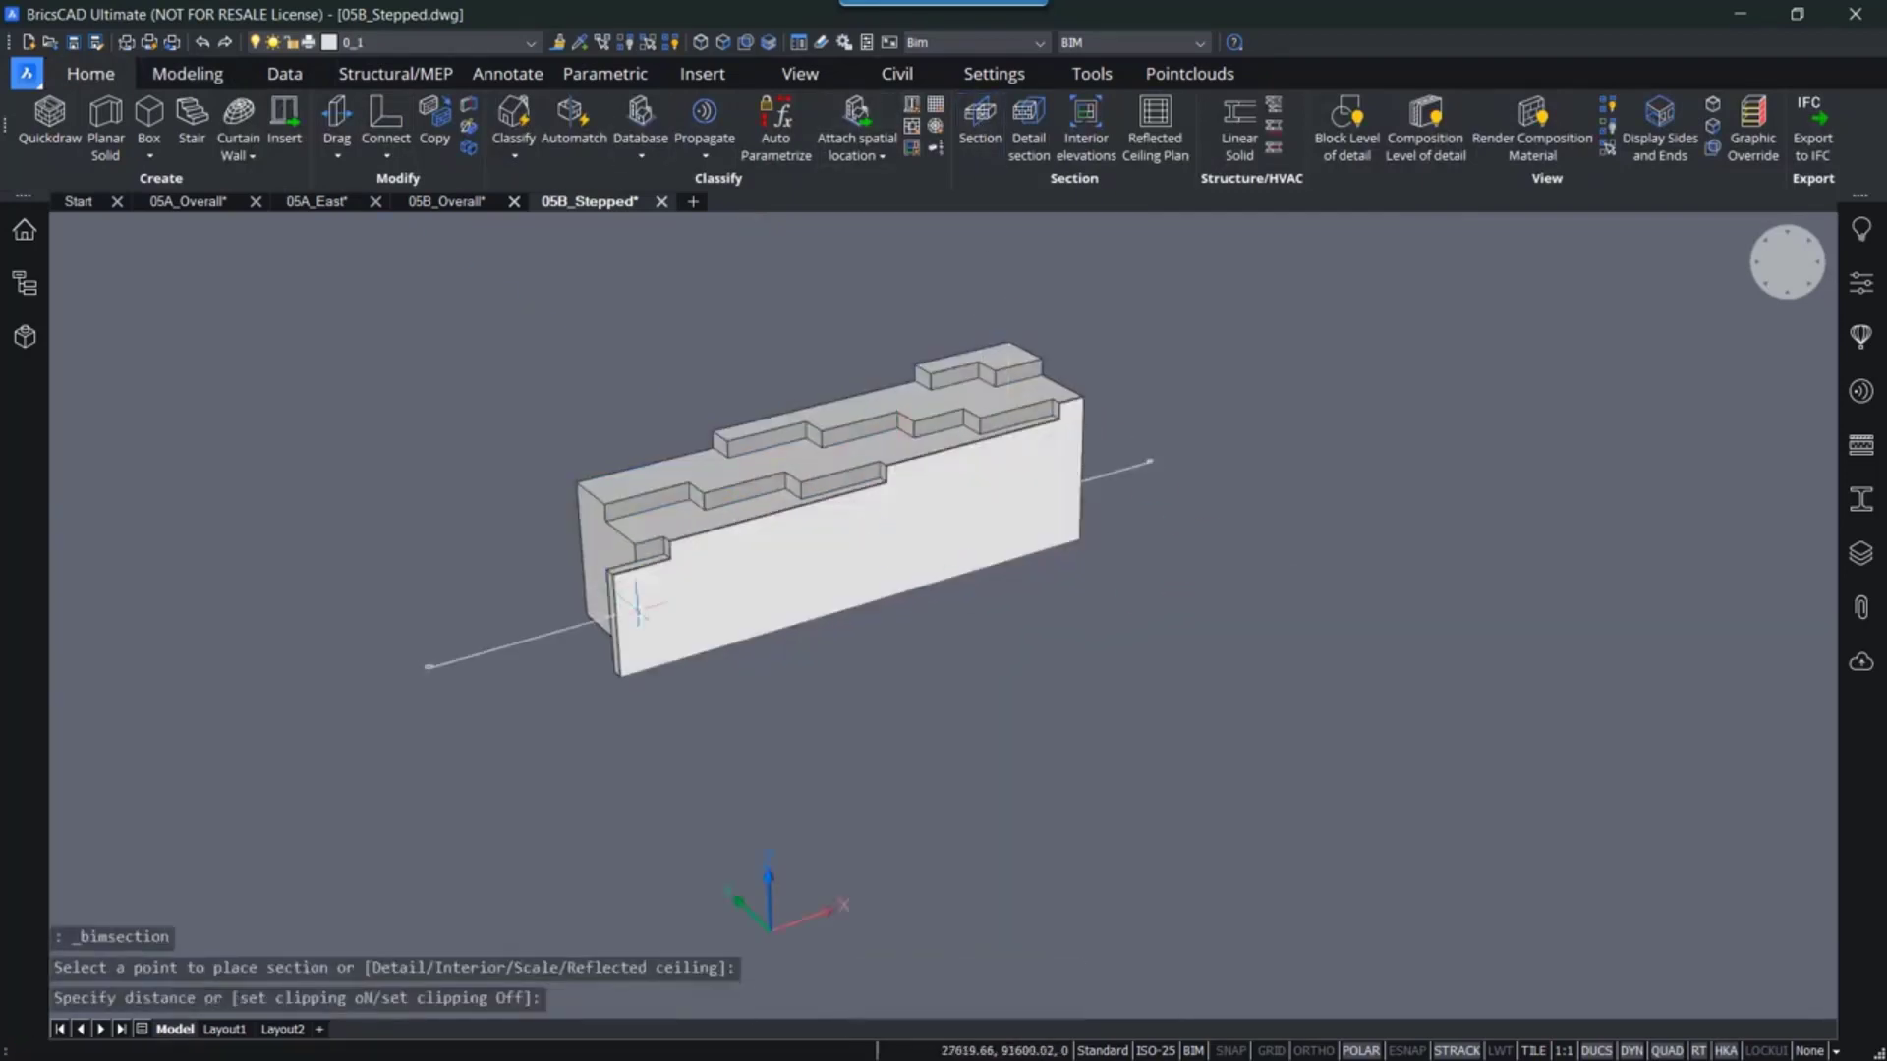
pyautogui.moveTo(1182, 481); pyautogui.dragTo(1115, 427)
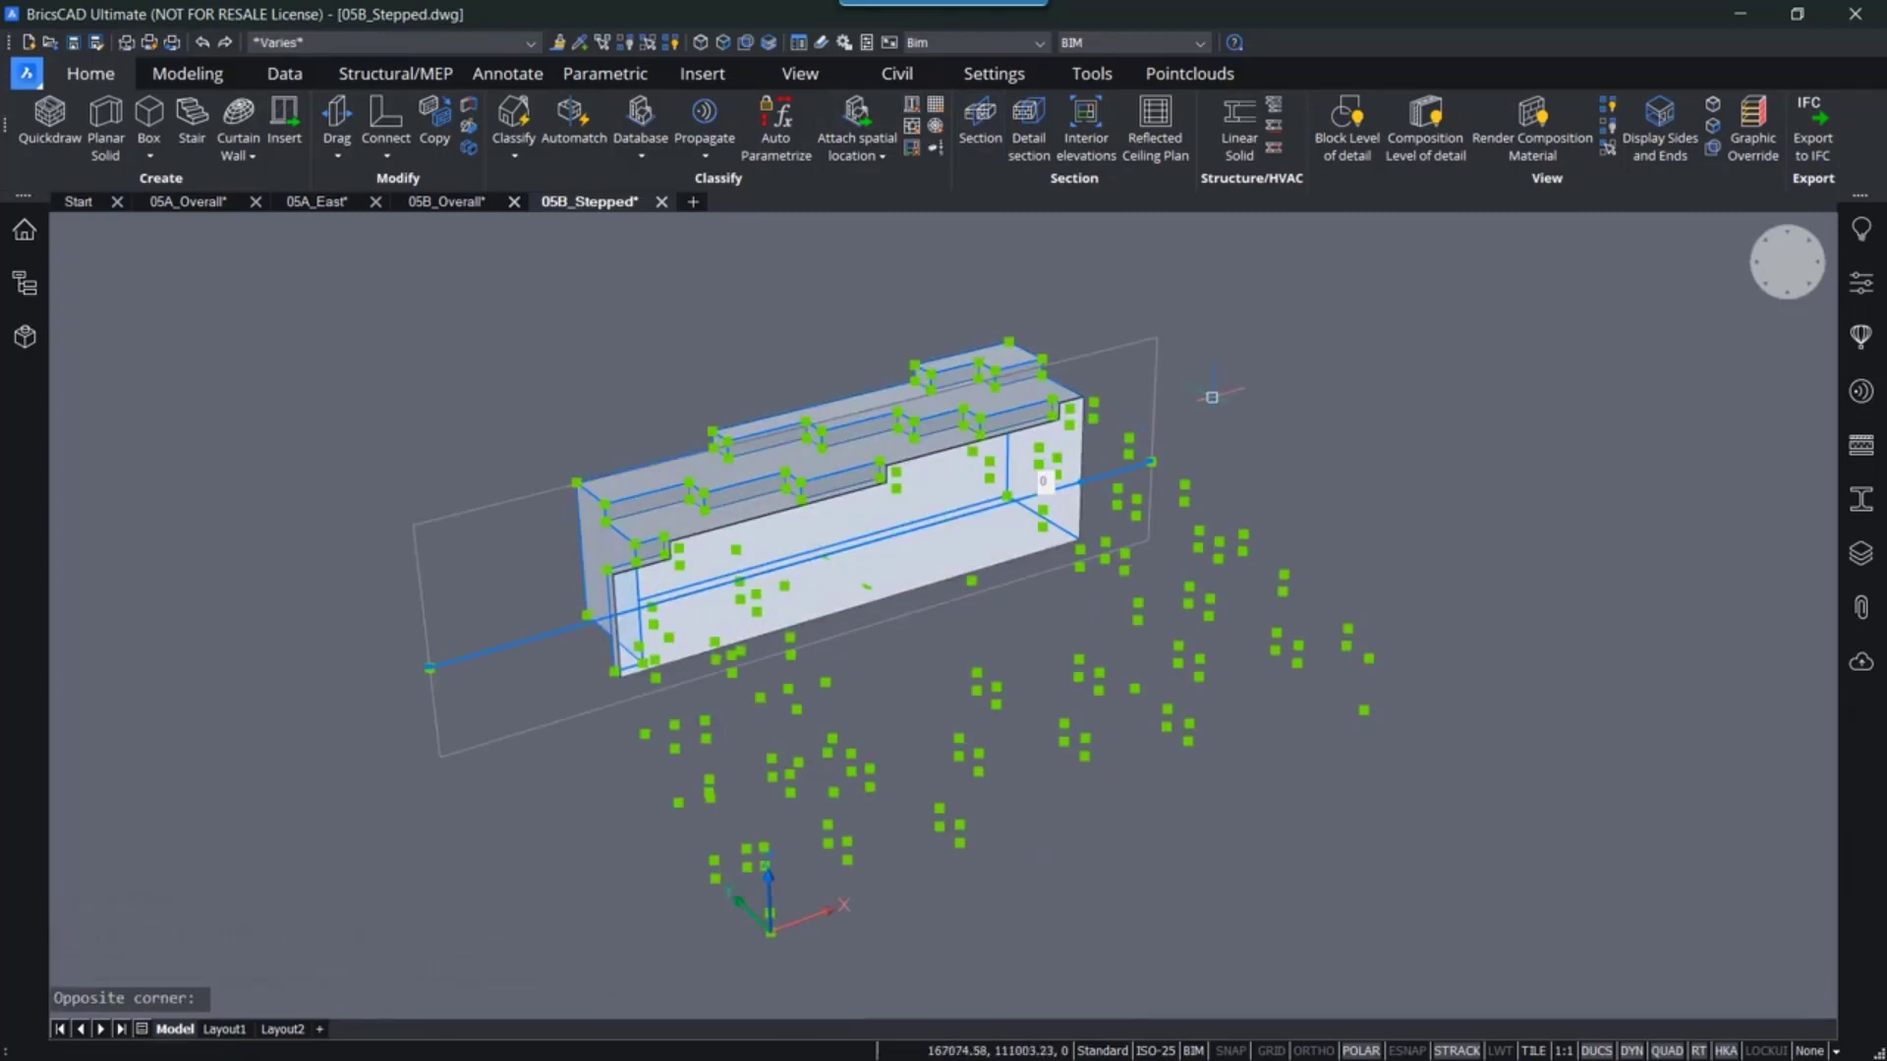
pyautogui.press('Escape')
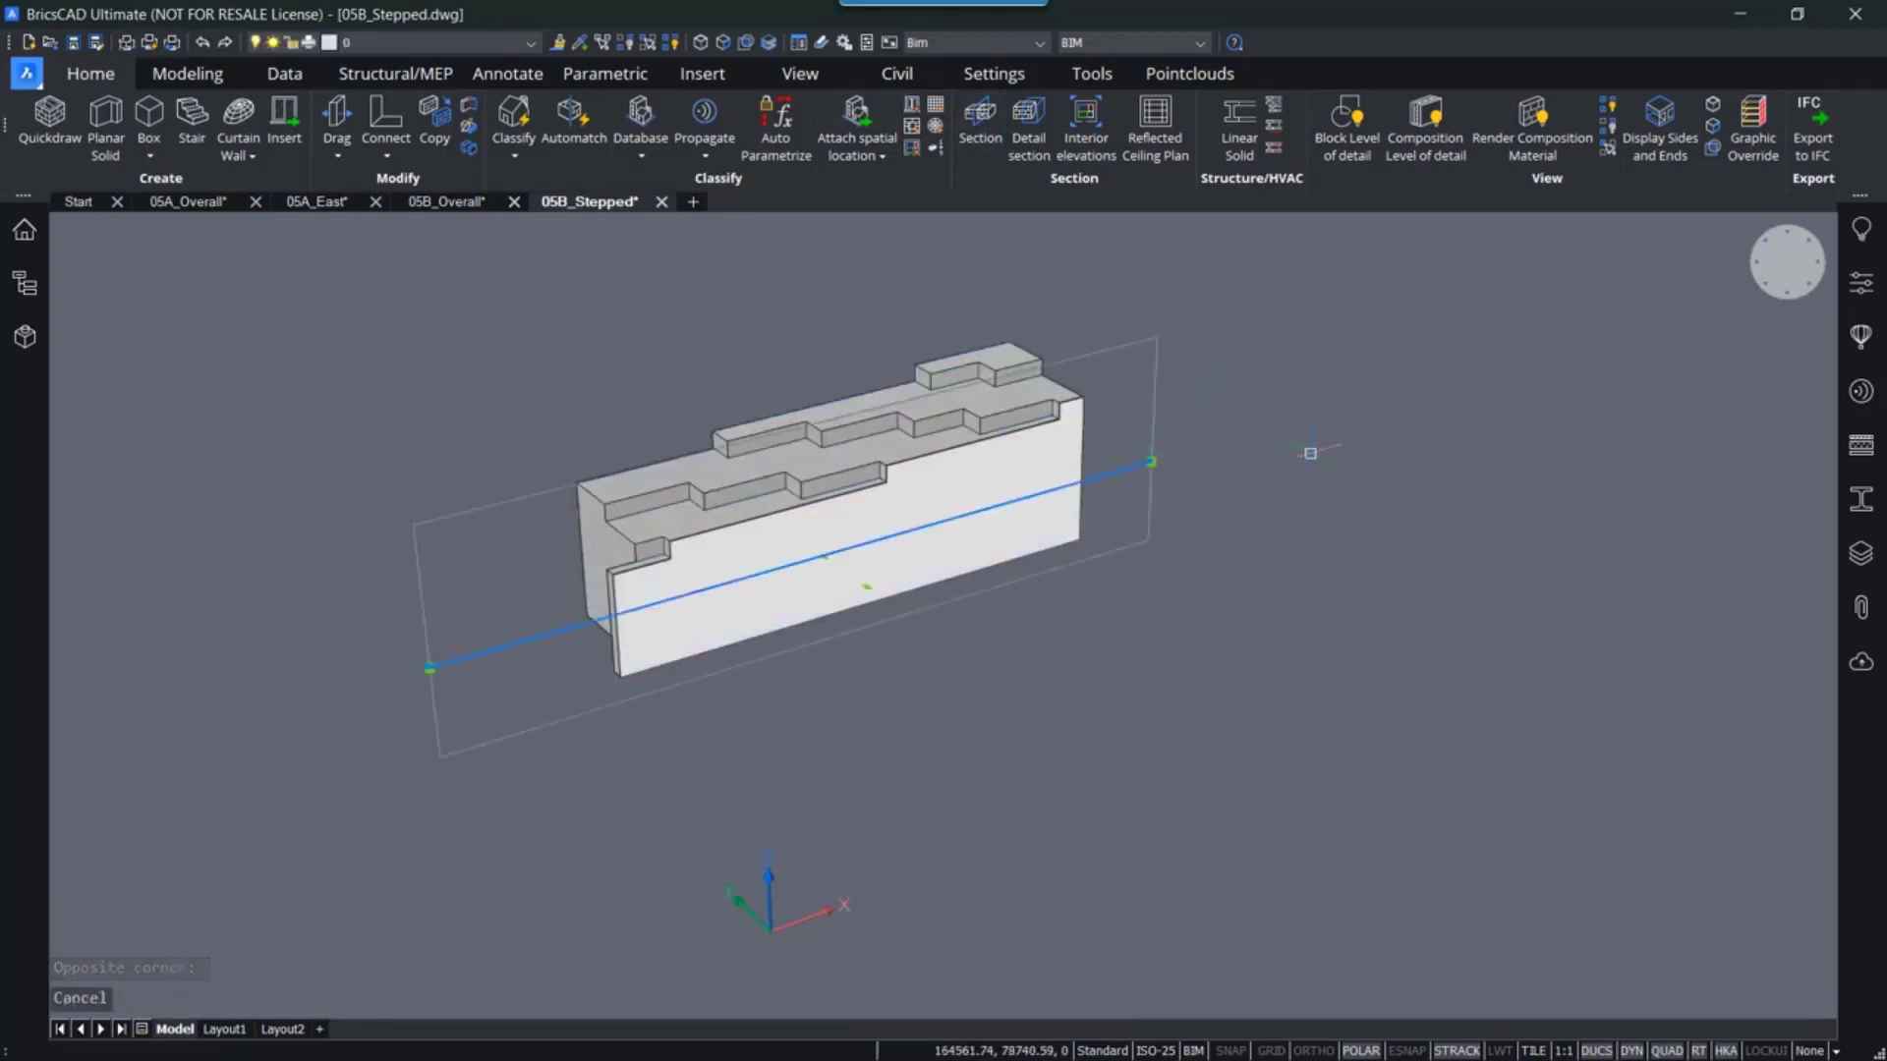
pyautogui.press('Delete')
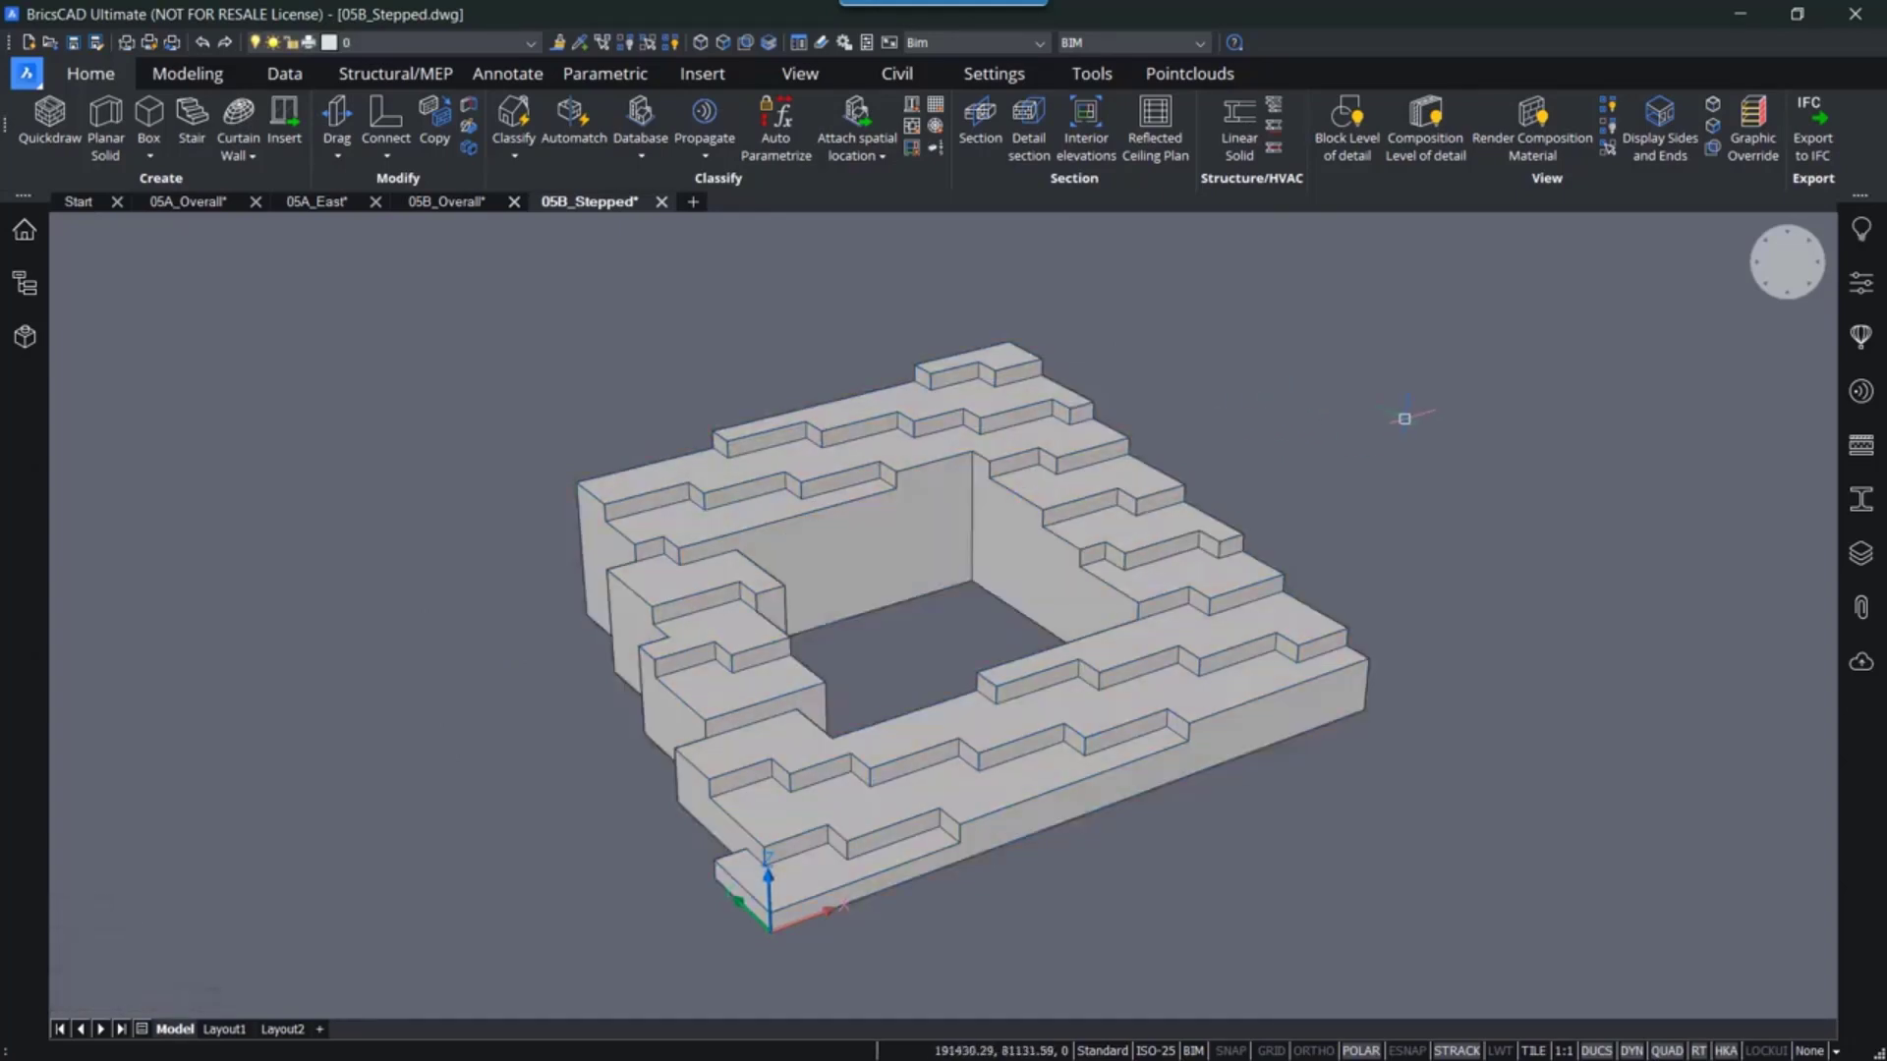
# - Convert the selected stepped solid with Quickbuilding using a floor height of 3000 mm
pyautogui.click(941, 515)
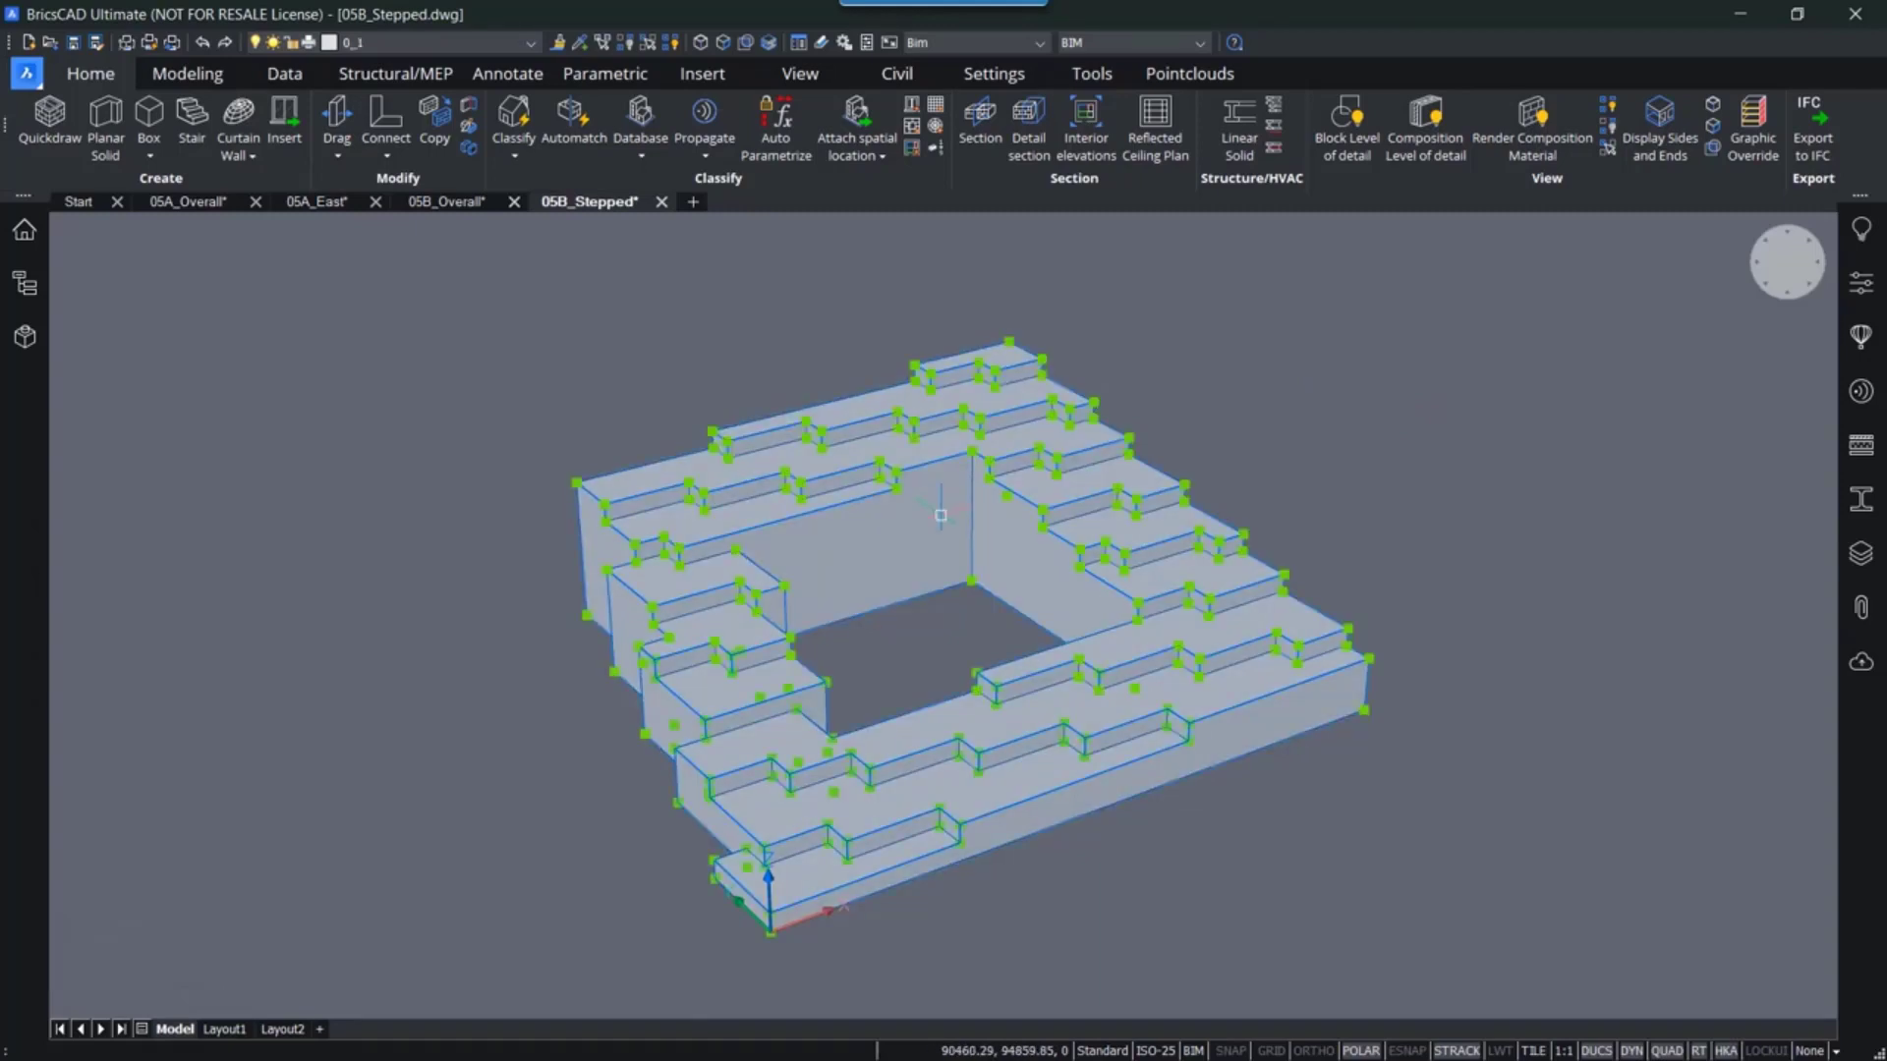
pyautogui.moveTo(963, 553)
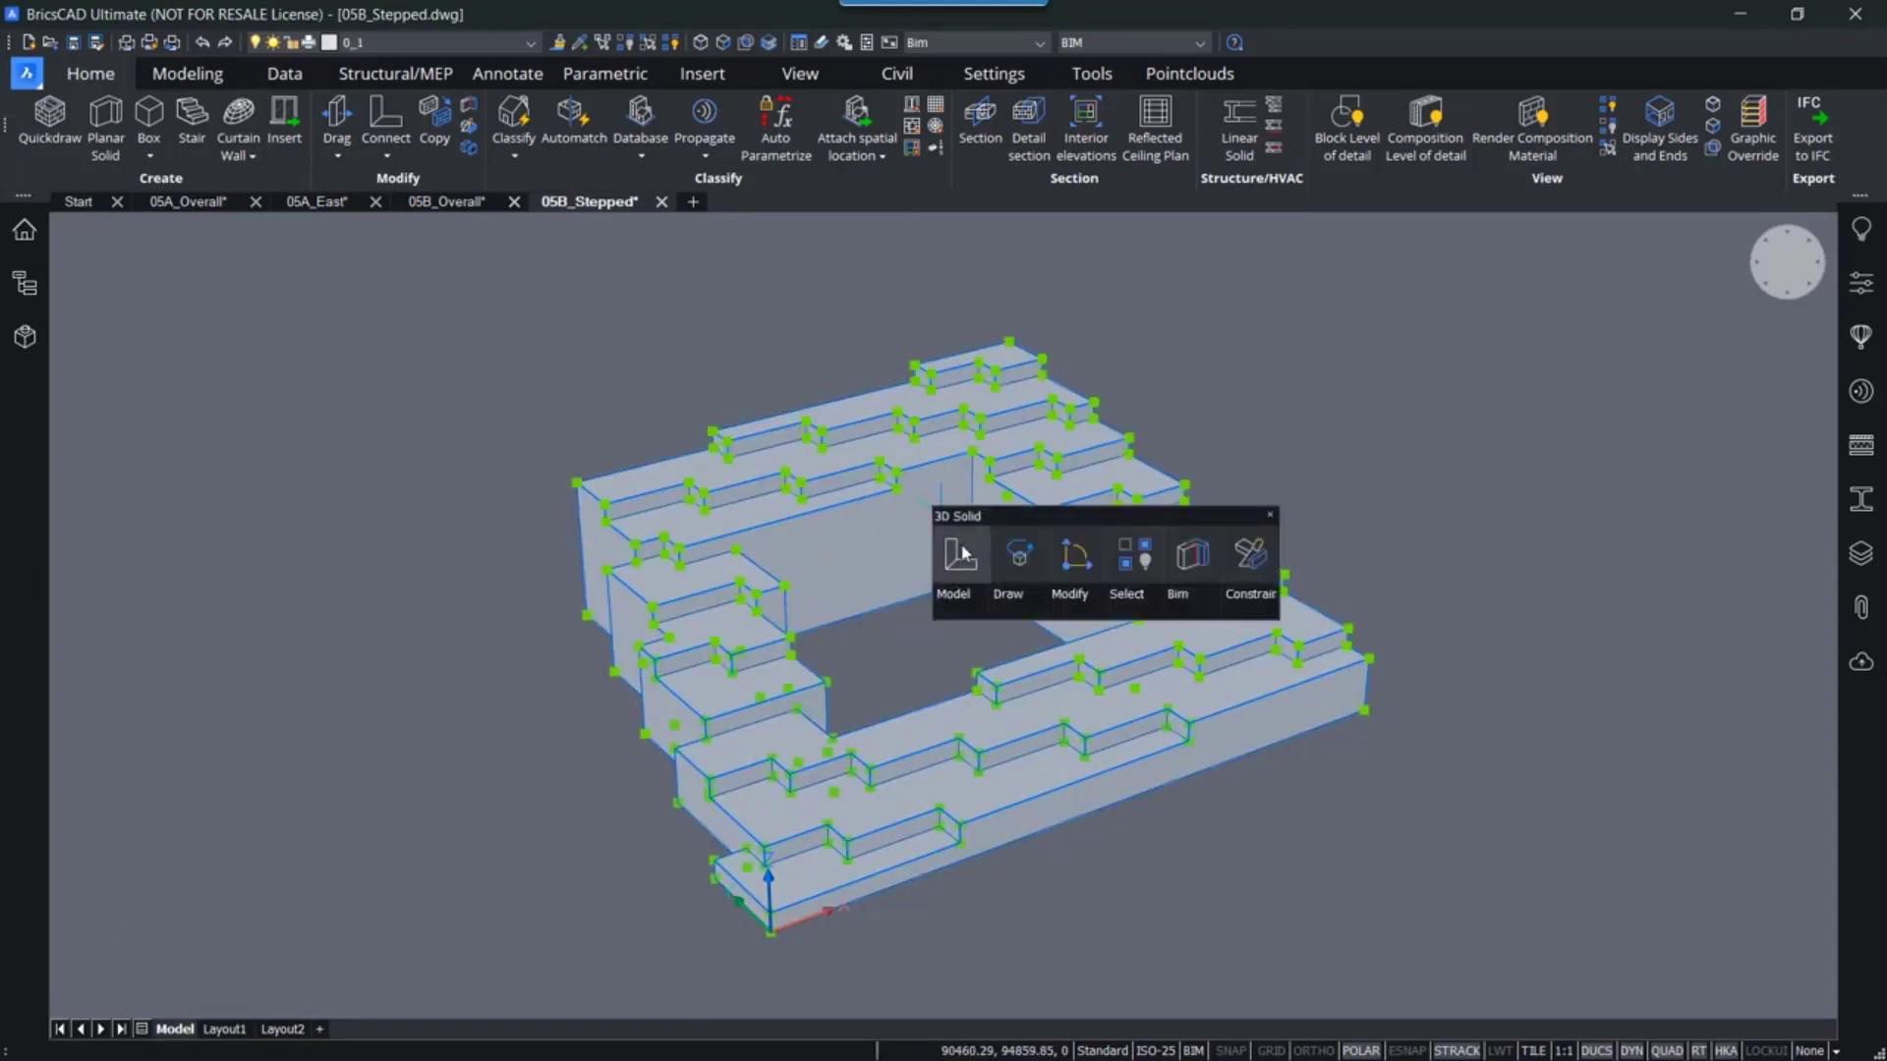
pyautogui.moveTo(1179, 589)
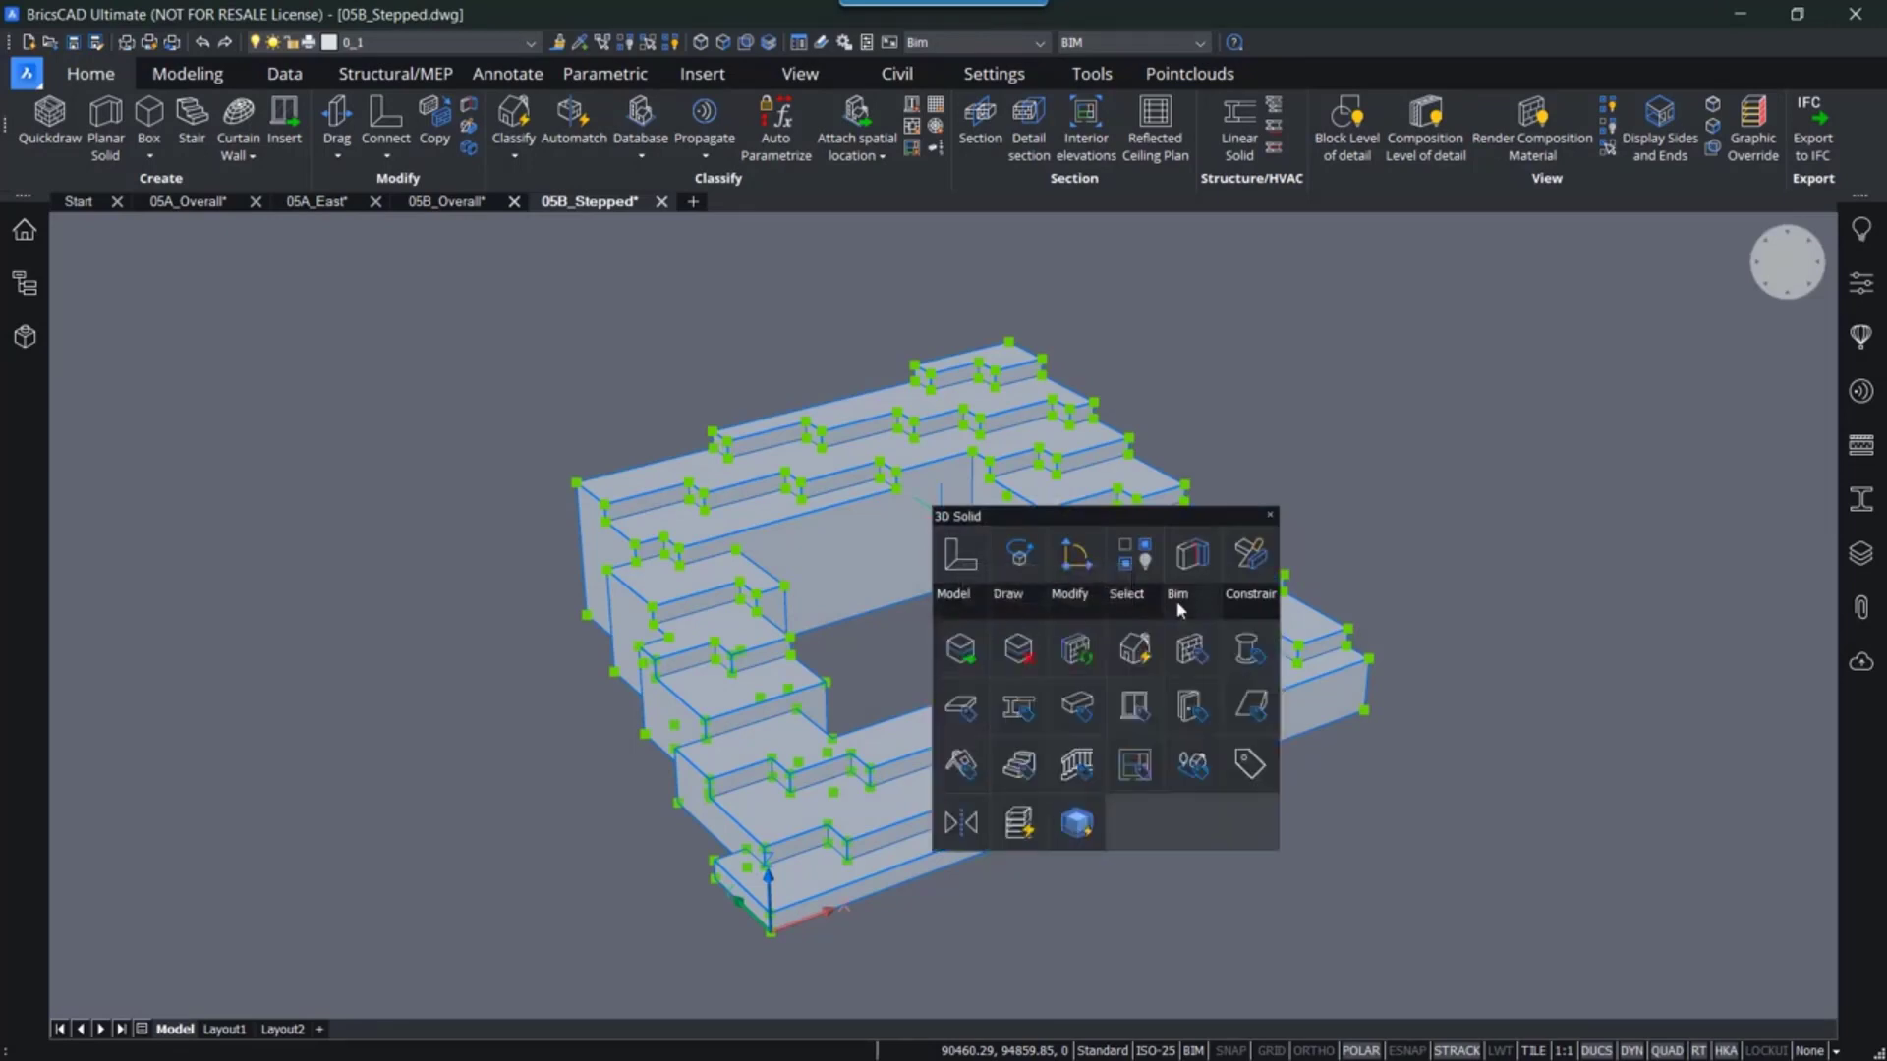
pyautogui.click(1026, 832)
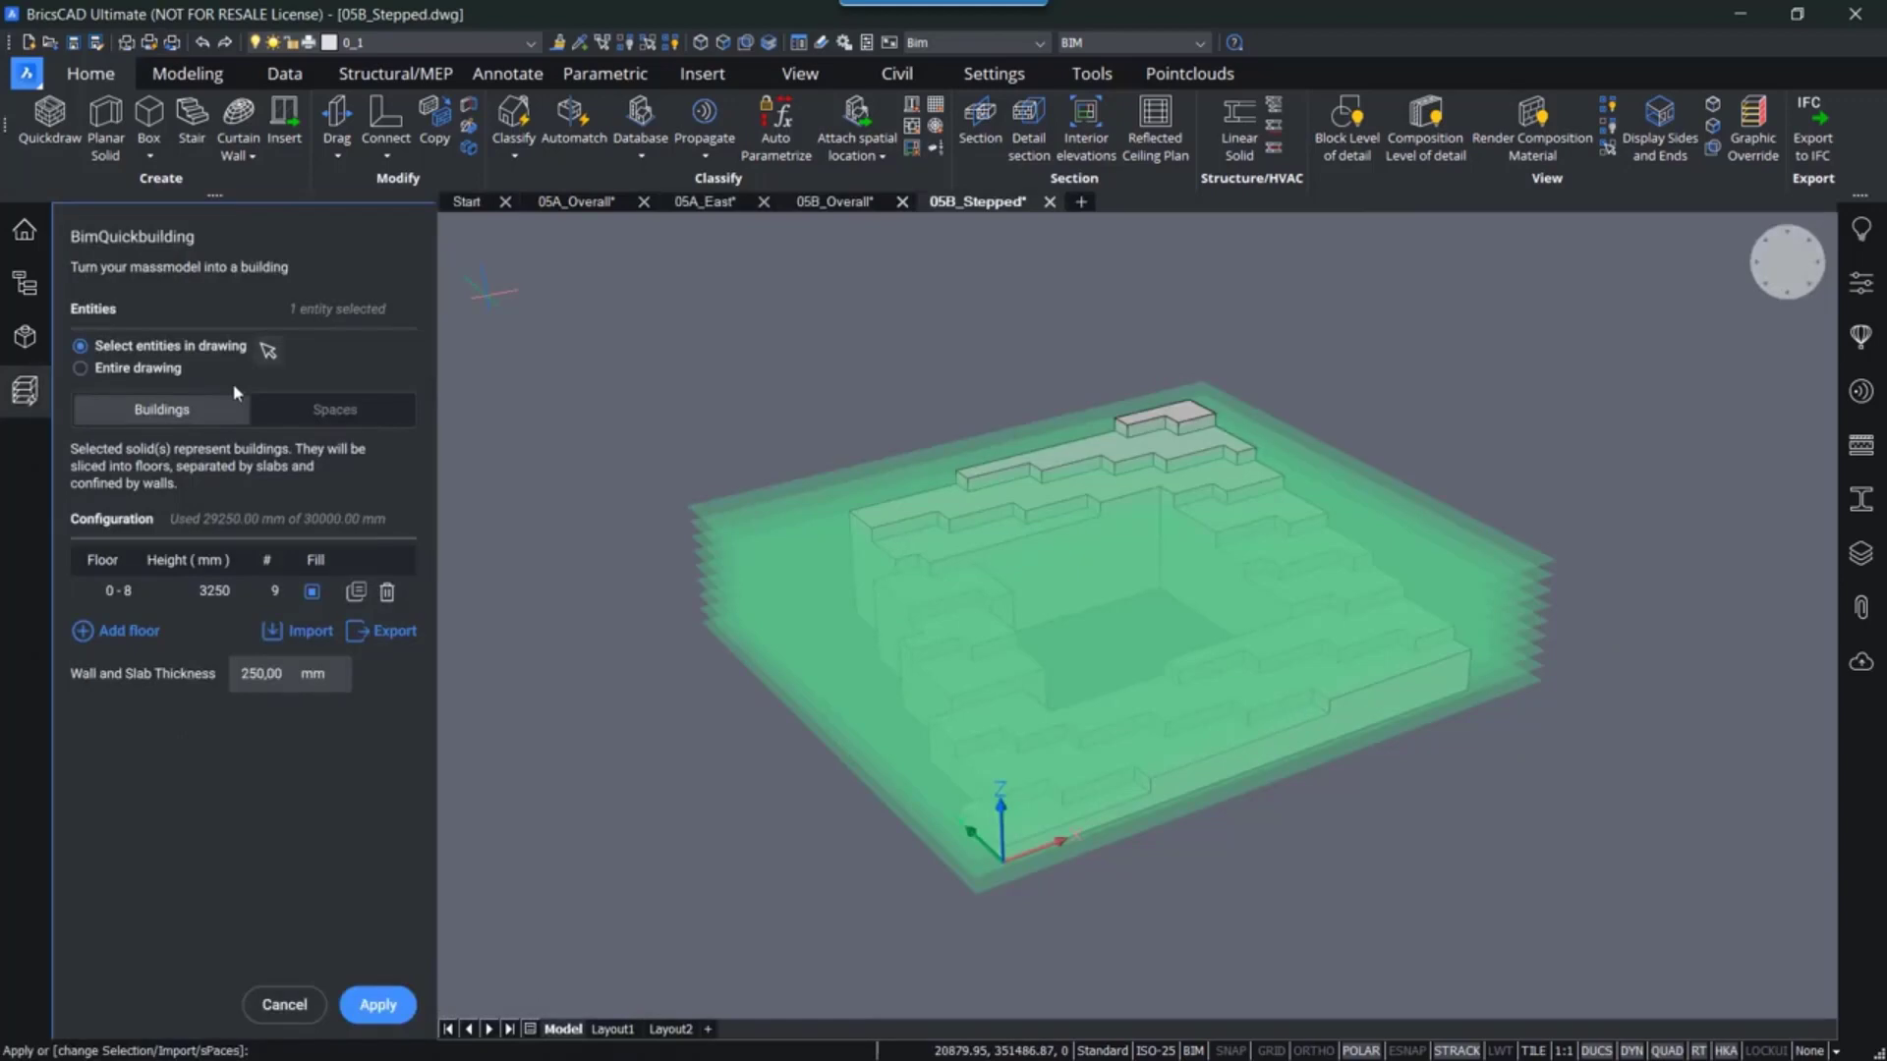
pyautogui.click(215, 597)
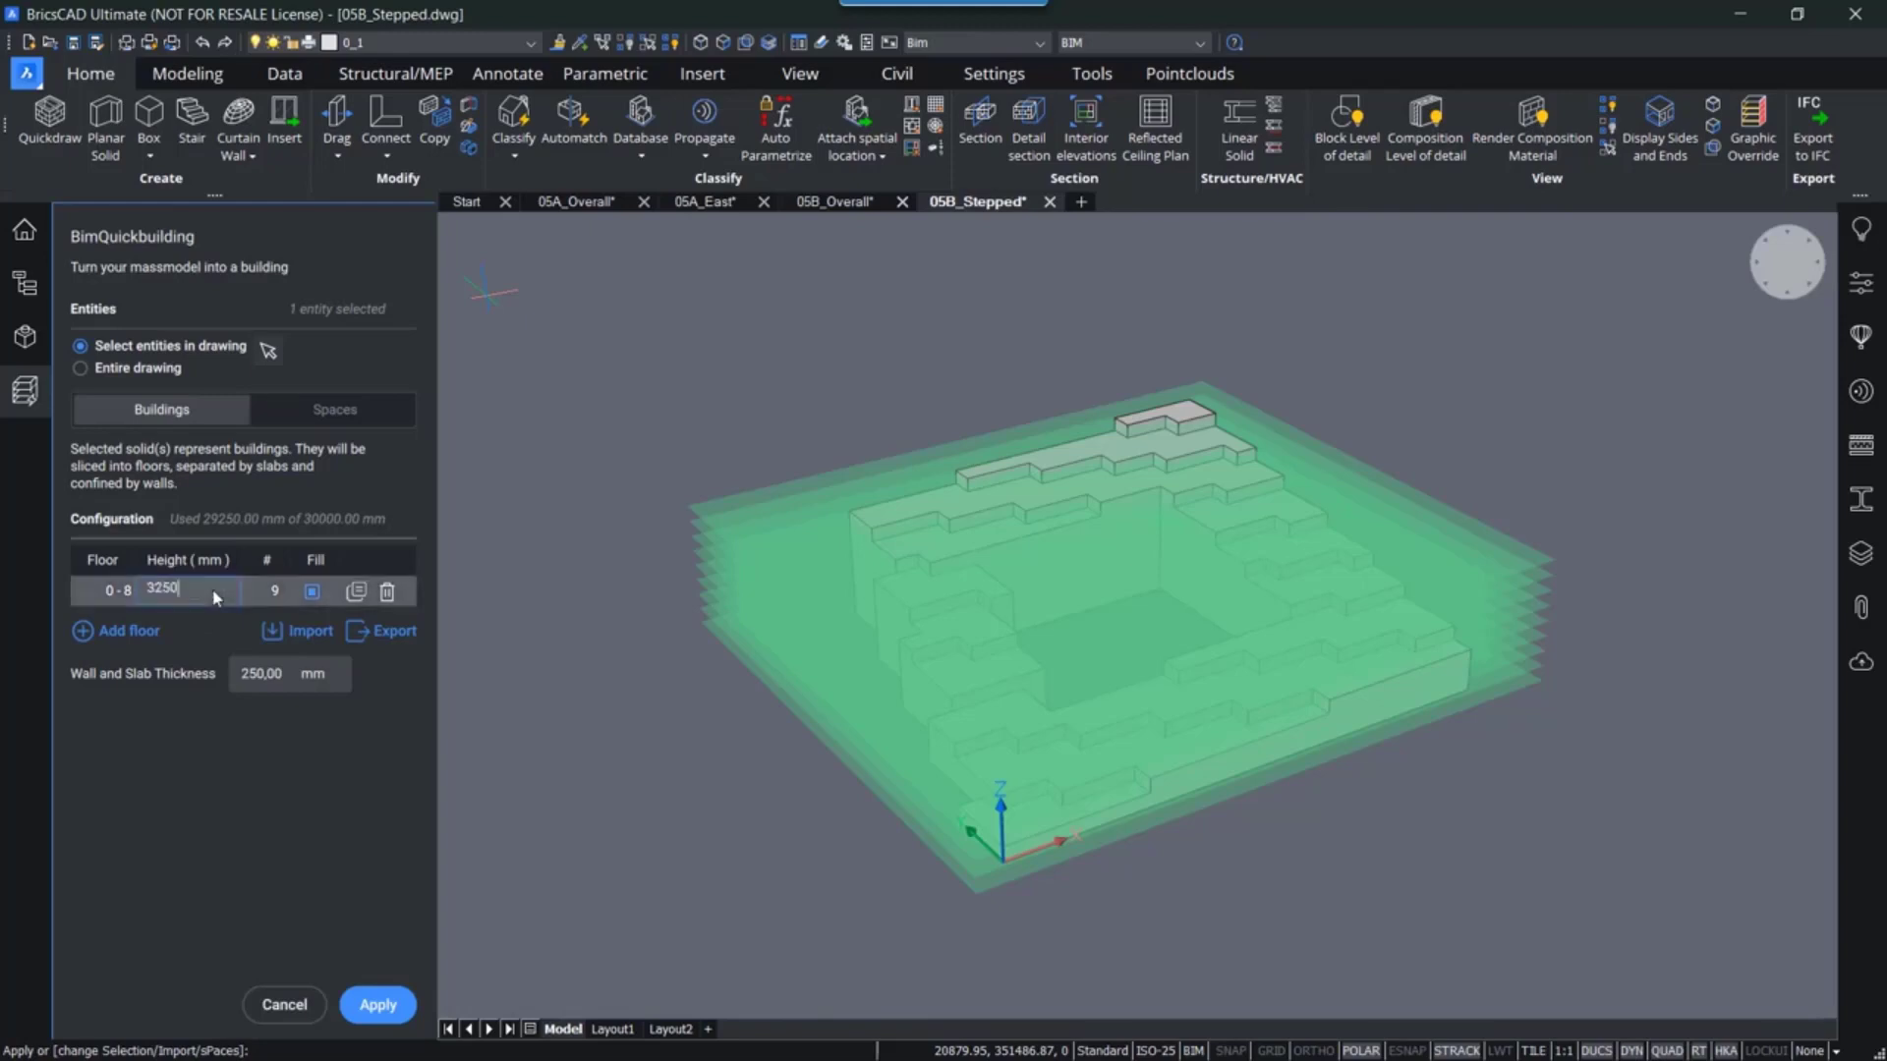
pyautogui.press('BackSpace')
pyautogui.press('BackSpace')
pyautogui.press('BackSpace')
pyautogui.press('BackSpace')
pyautogui.write('3000')
pyautogui.click(292, 678)
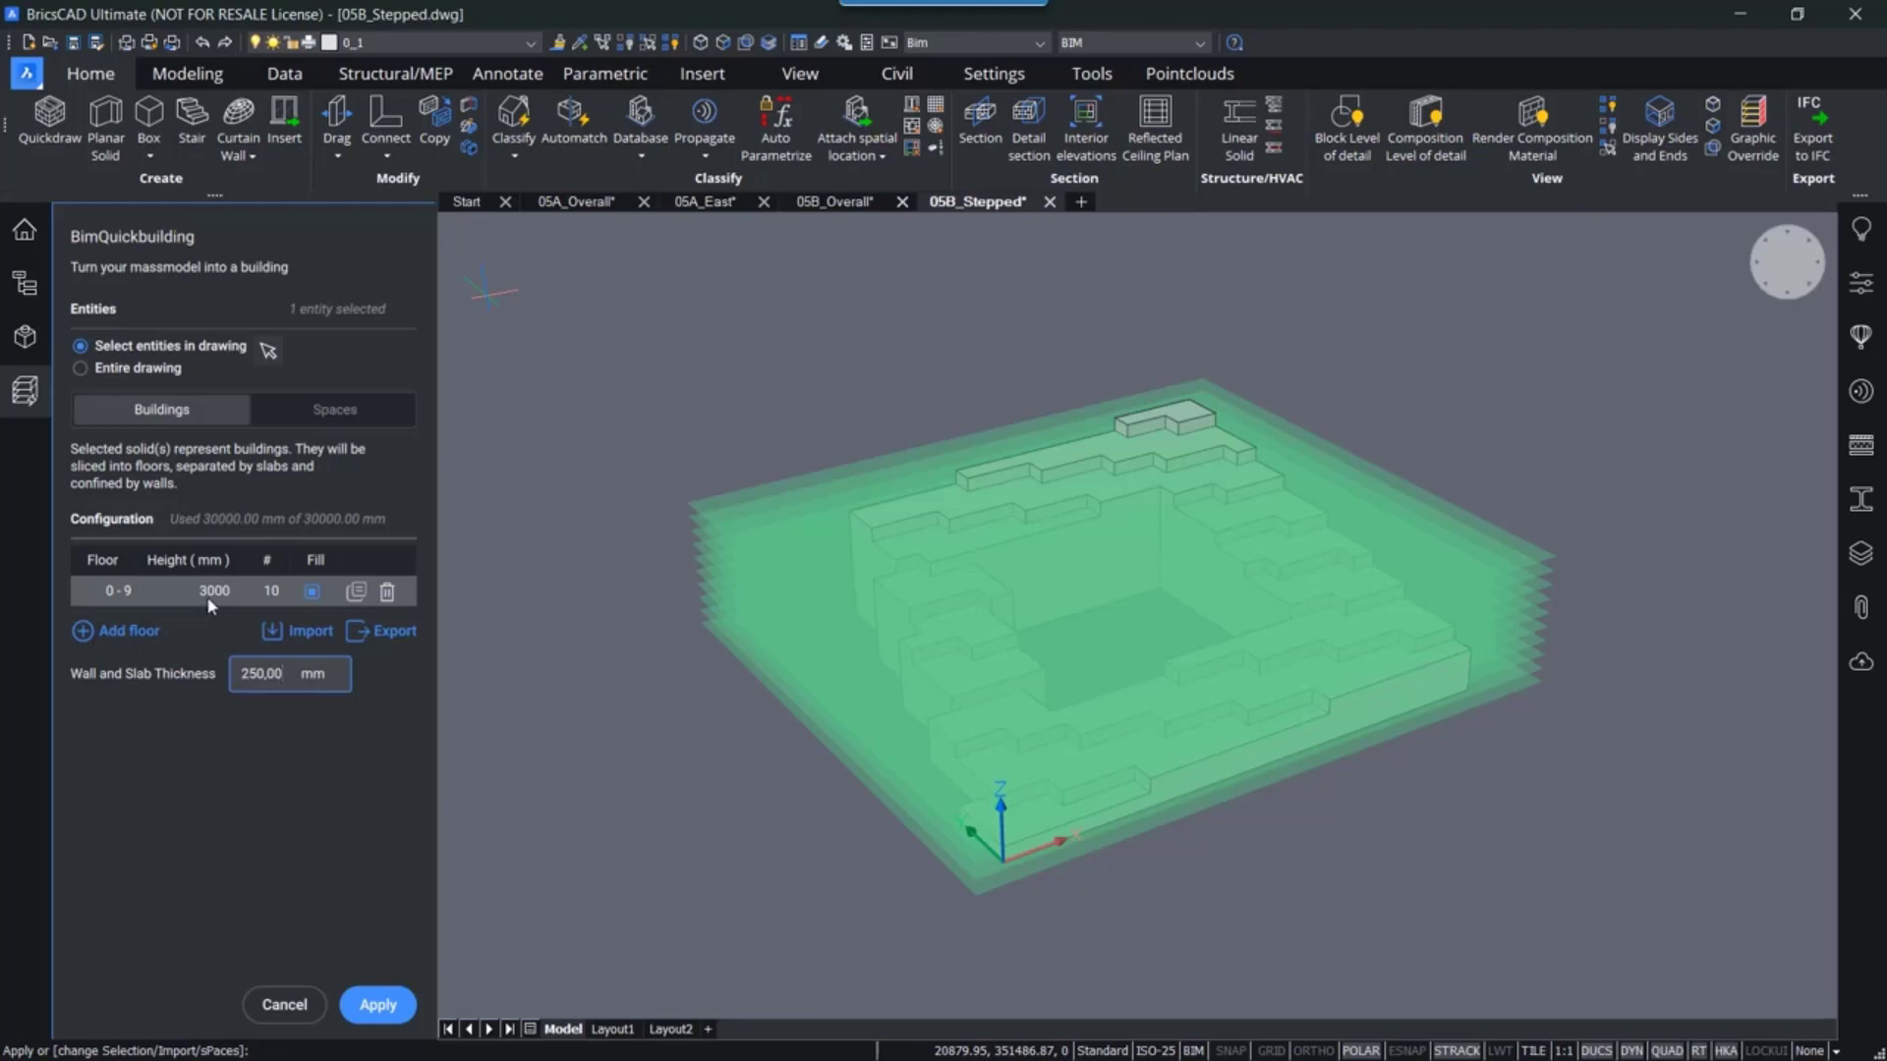
pyautogui.click(377, 1004)
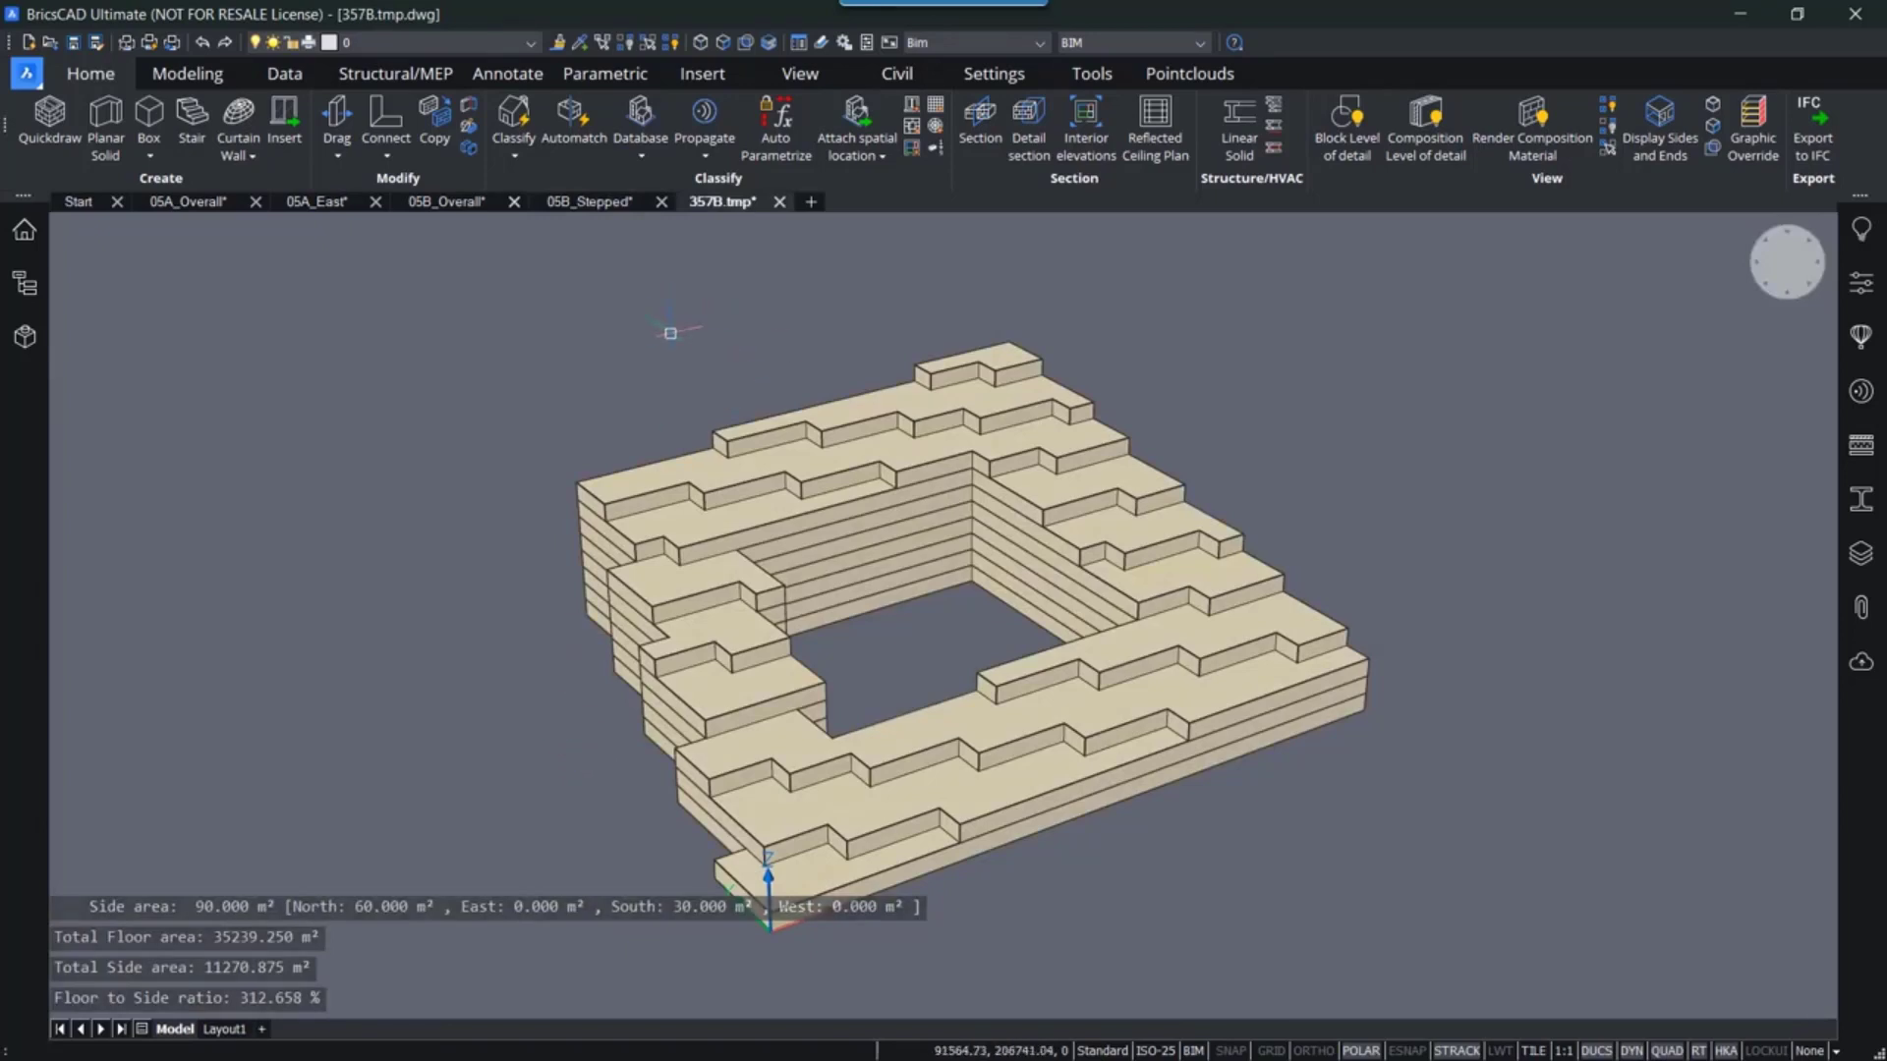
# - Place a BIM section through the generated stepped building to inspect its floors, then delete the section
pyautogui.moveTo(784, 333); pyautogui.dragTo(776, 326, button='middle')
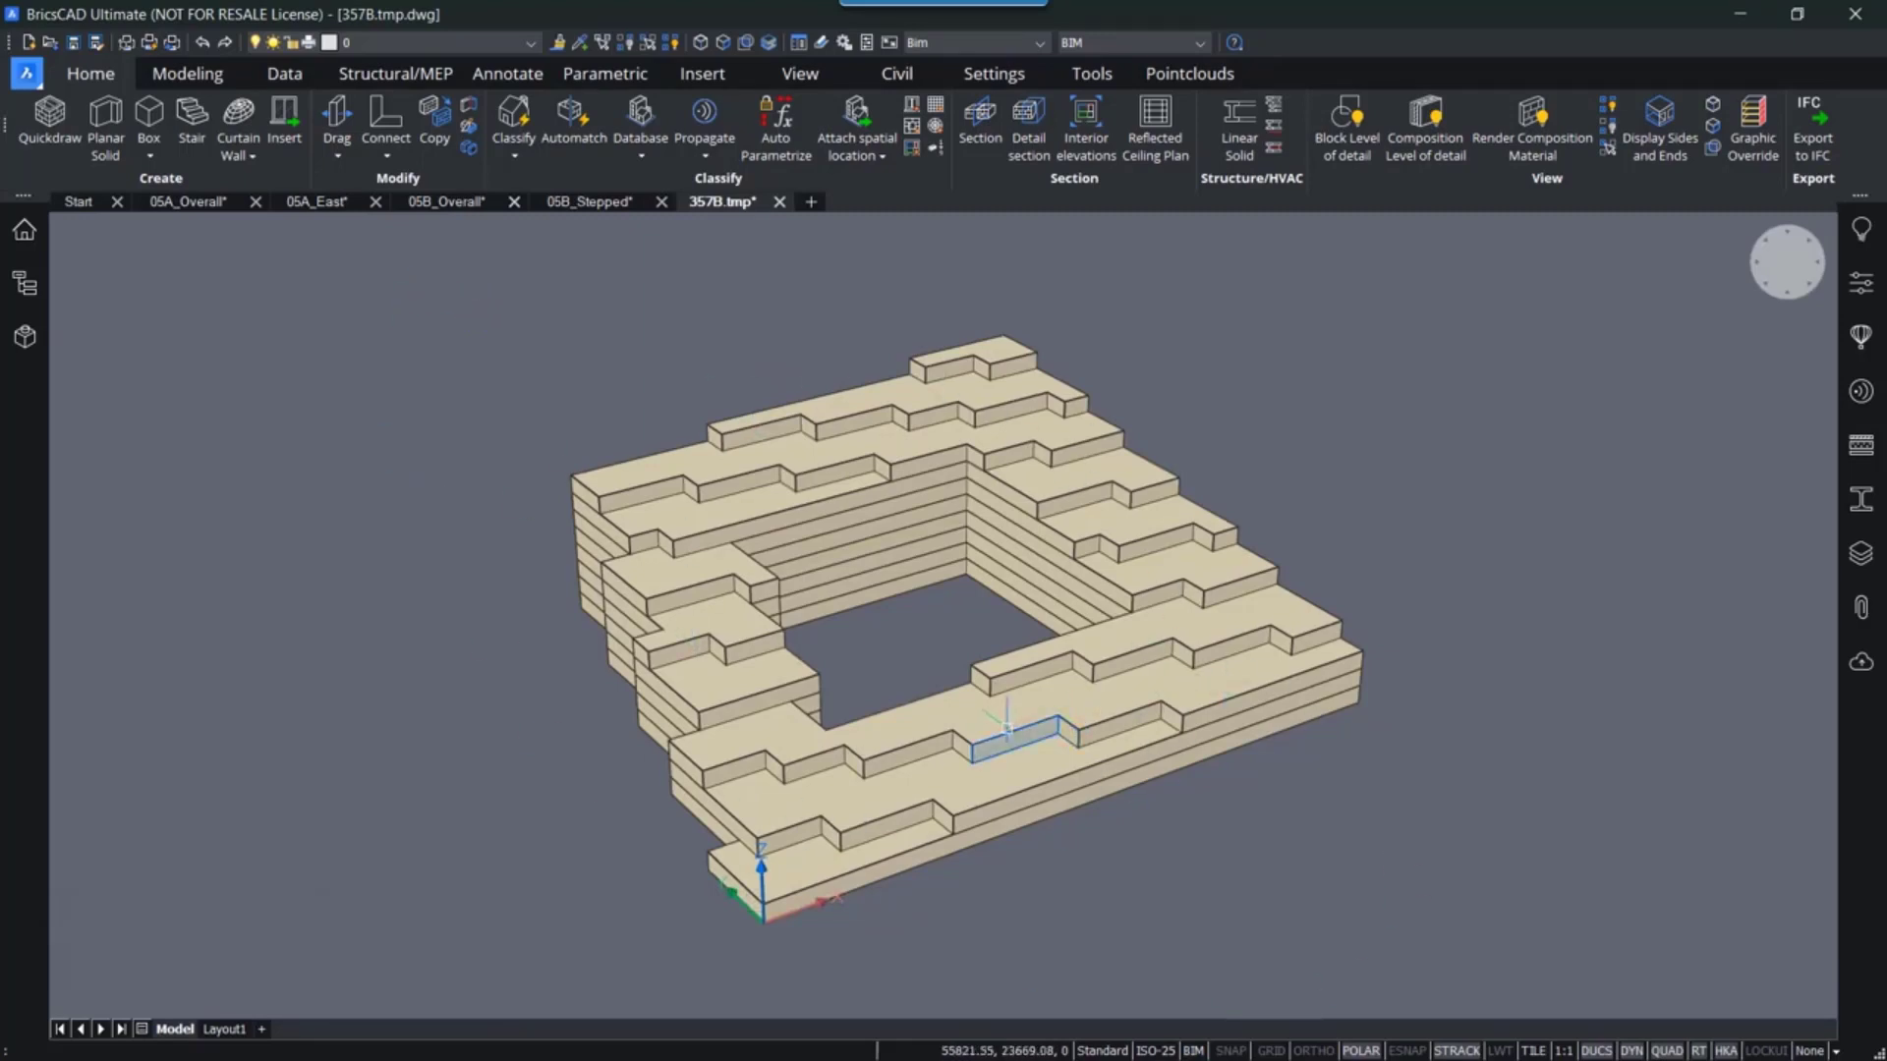
pyautogui.scroll(5, 995, 757)
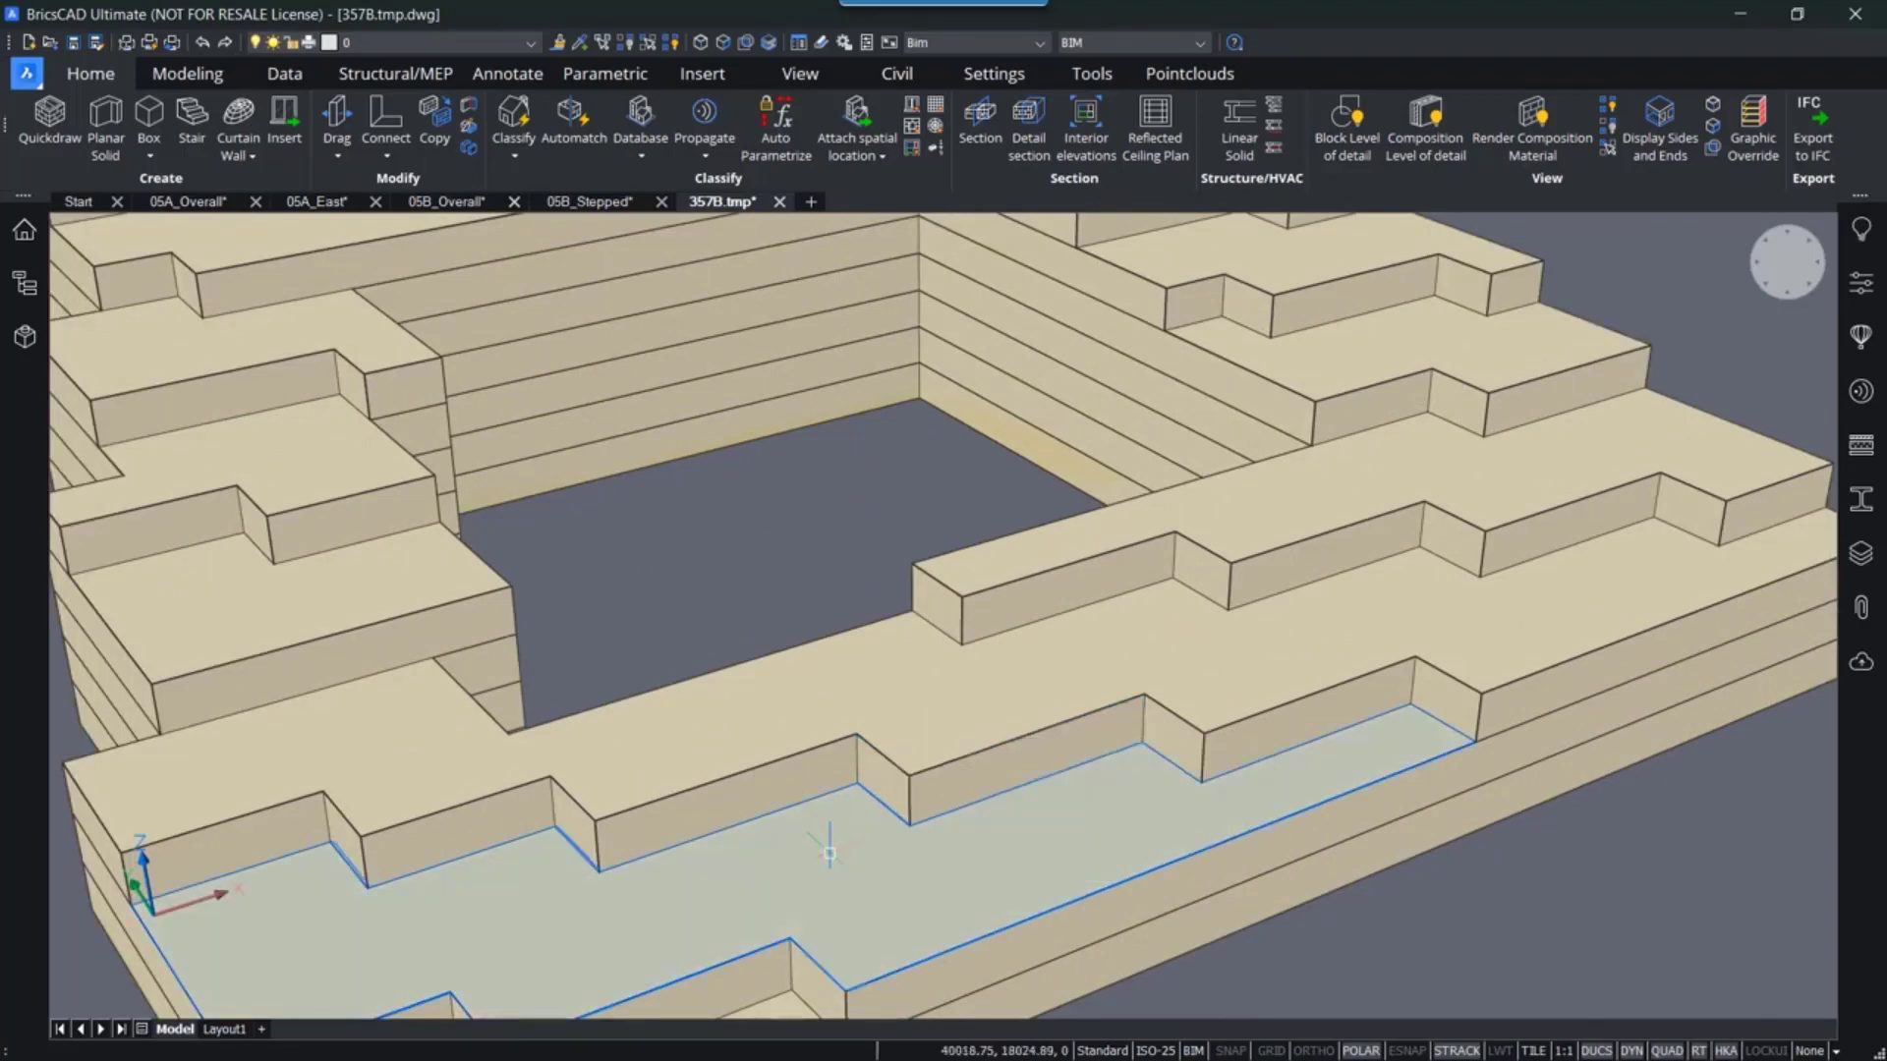
pyautogui.scroll(-5, 830, 855)
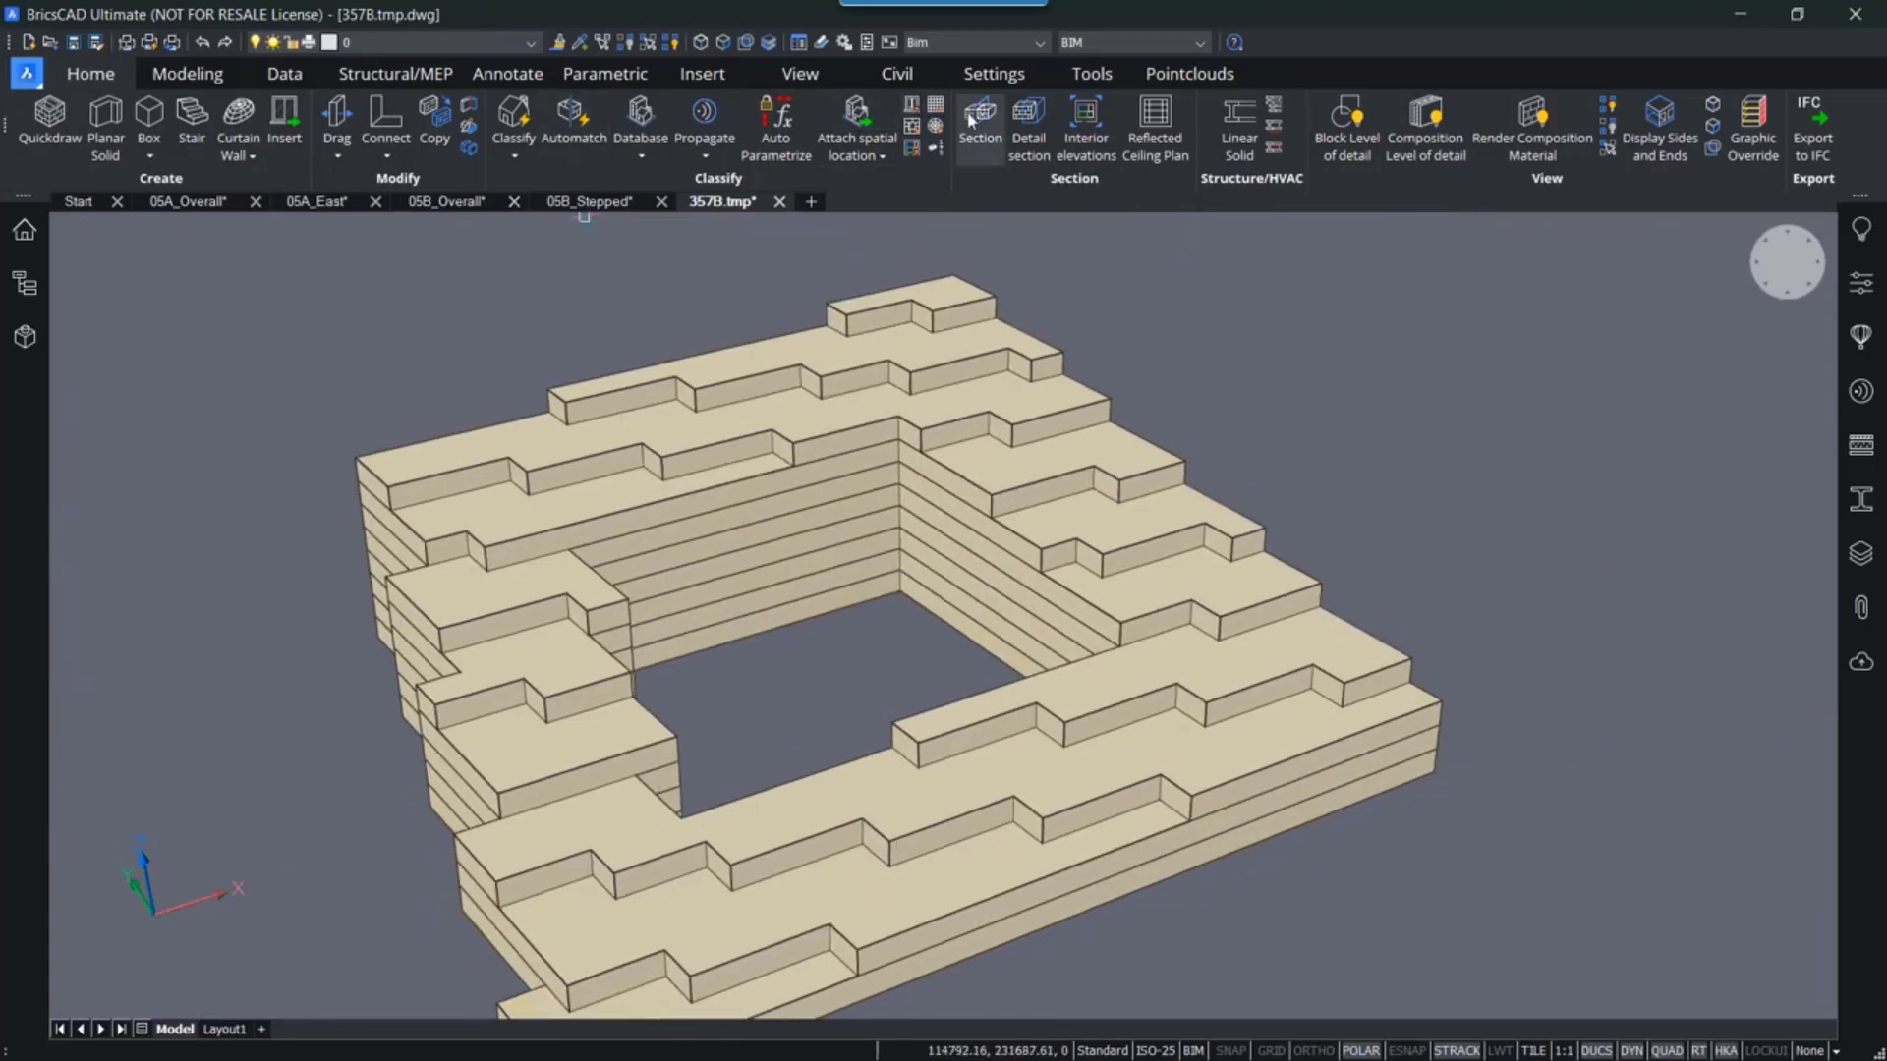
pyautogui.click(980, 123)
pyautogui.click(925, 498)
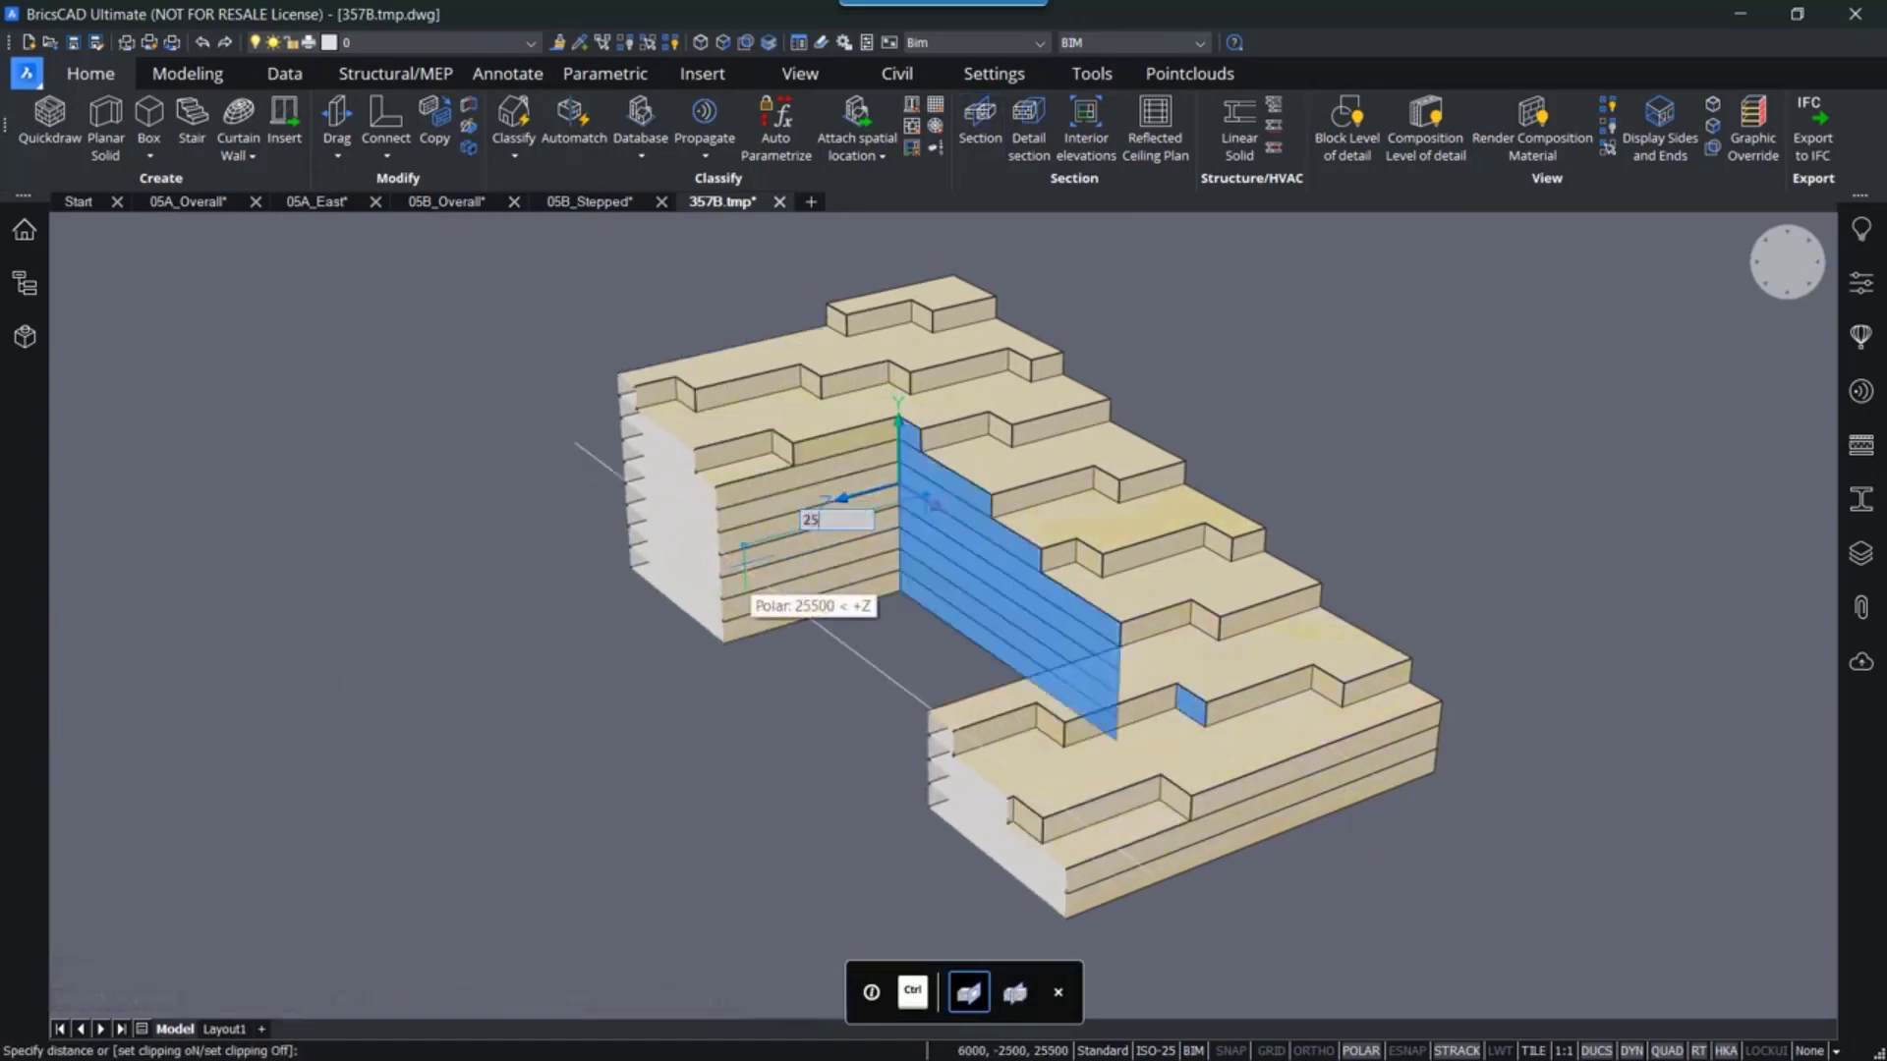
pyautogui.click(743, 564)
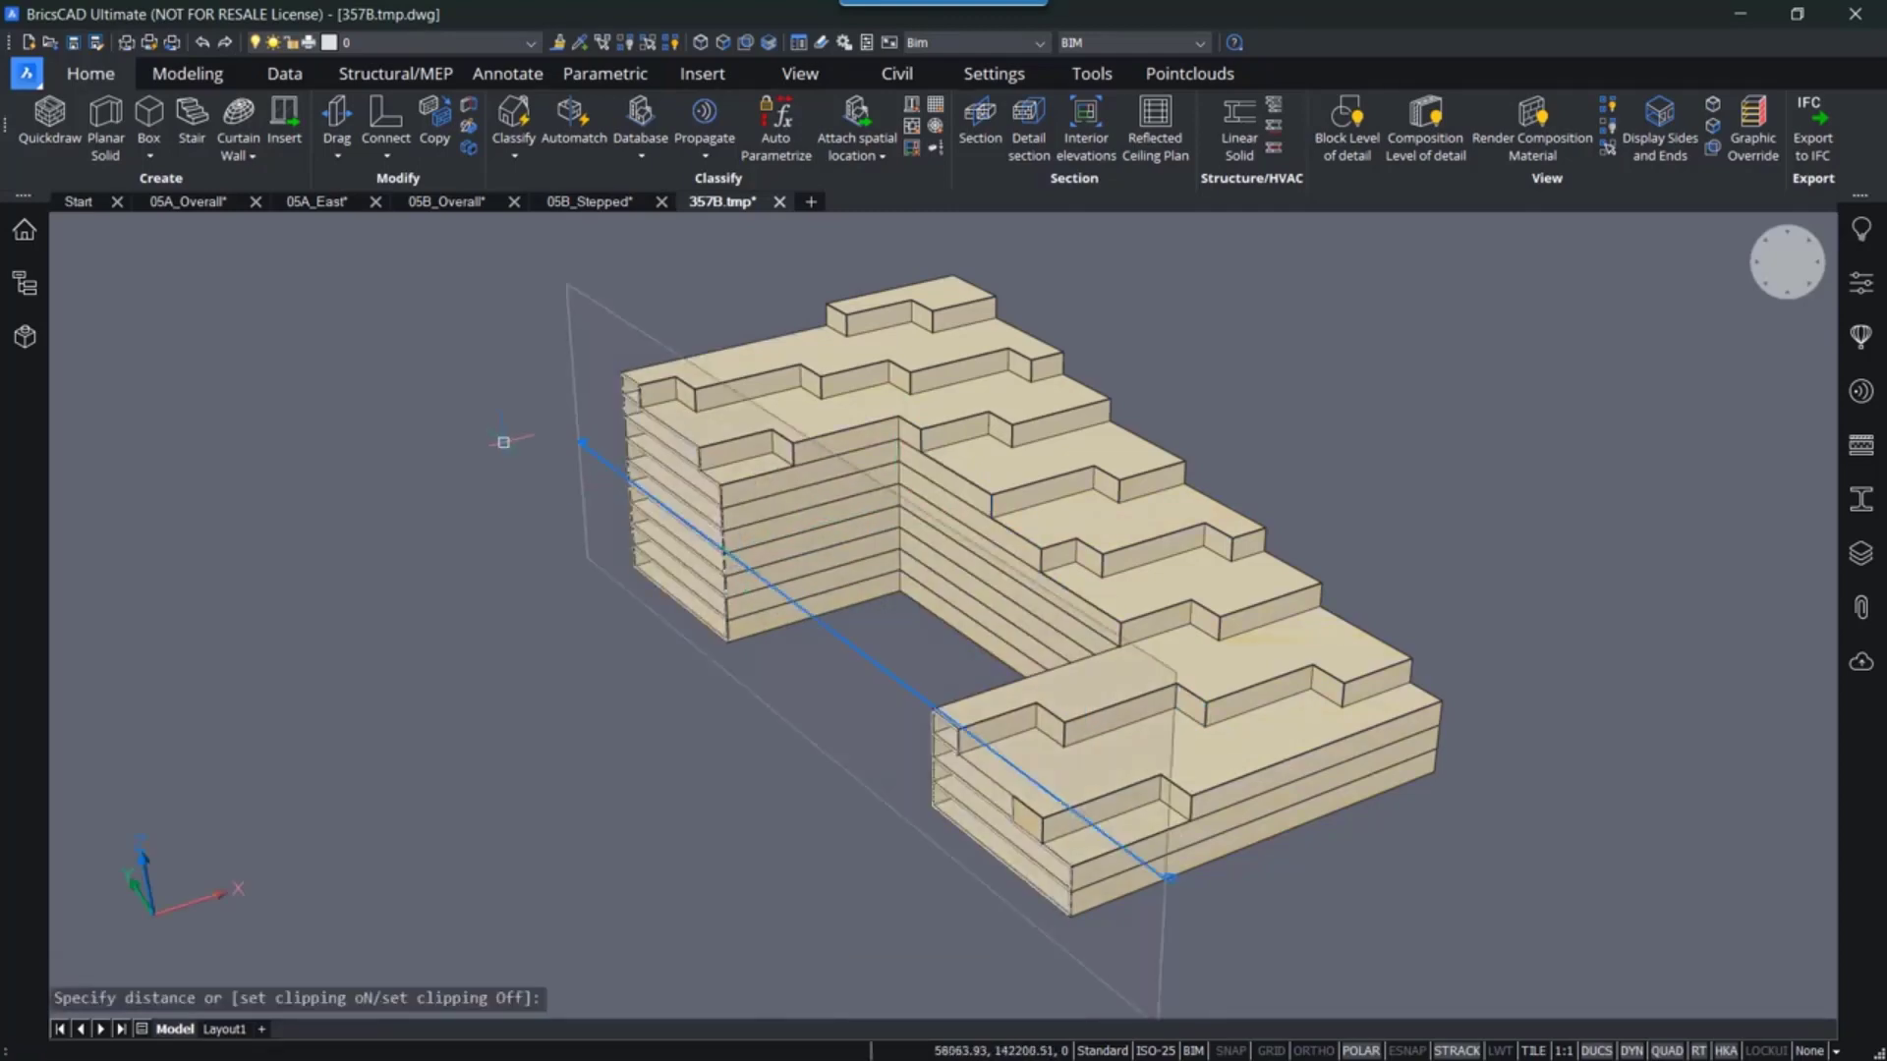
pyautogui.moveTo(404, 463); pyautogui.dragTo(724, 588, button='middle')
pyautogui.scroll(6, 724, 550)
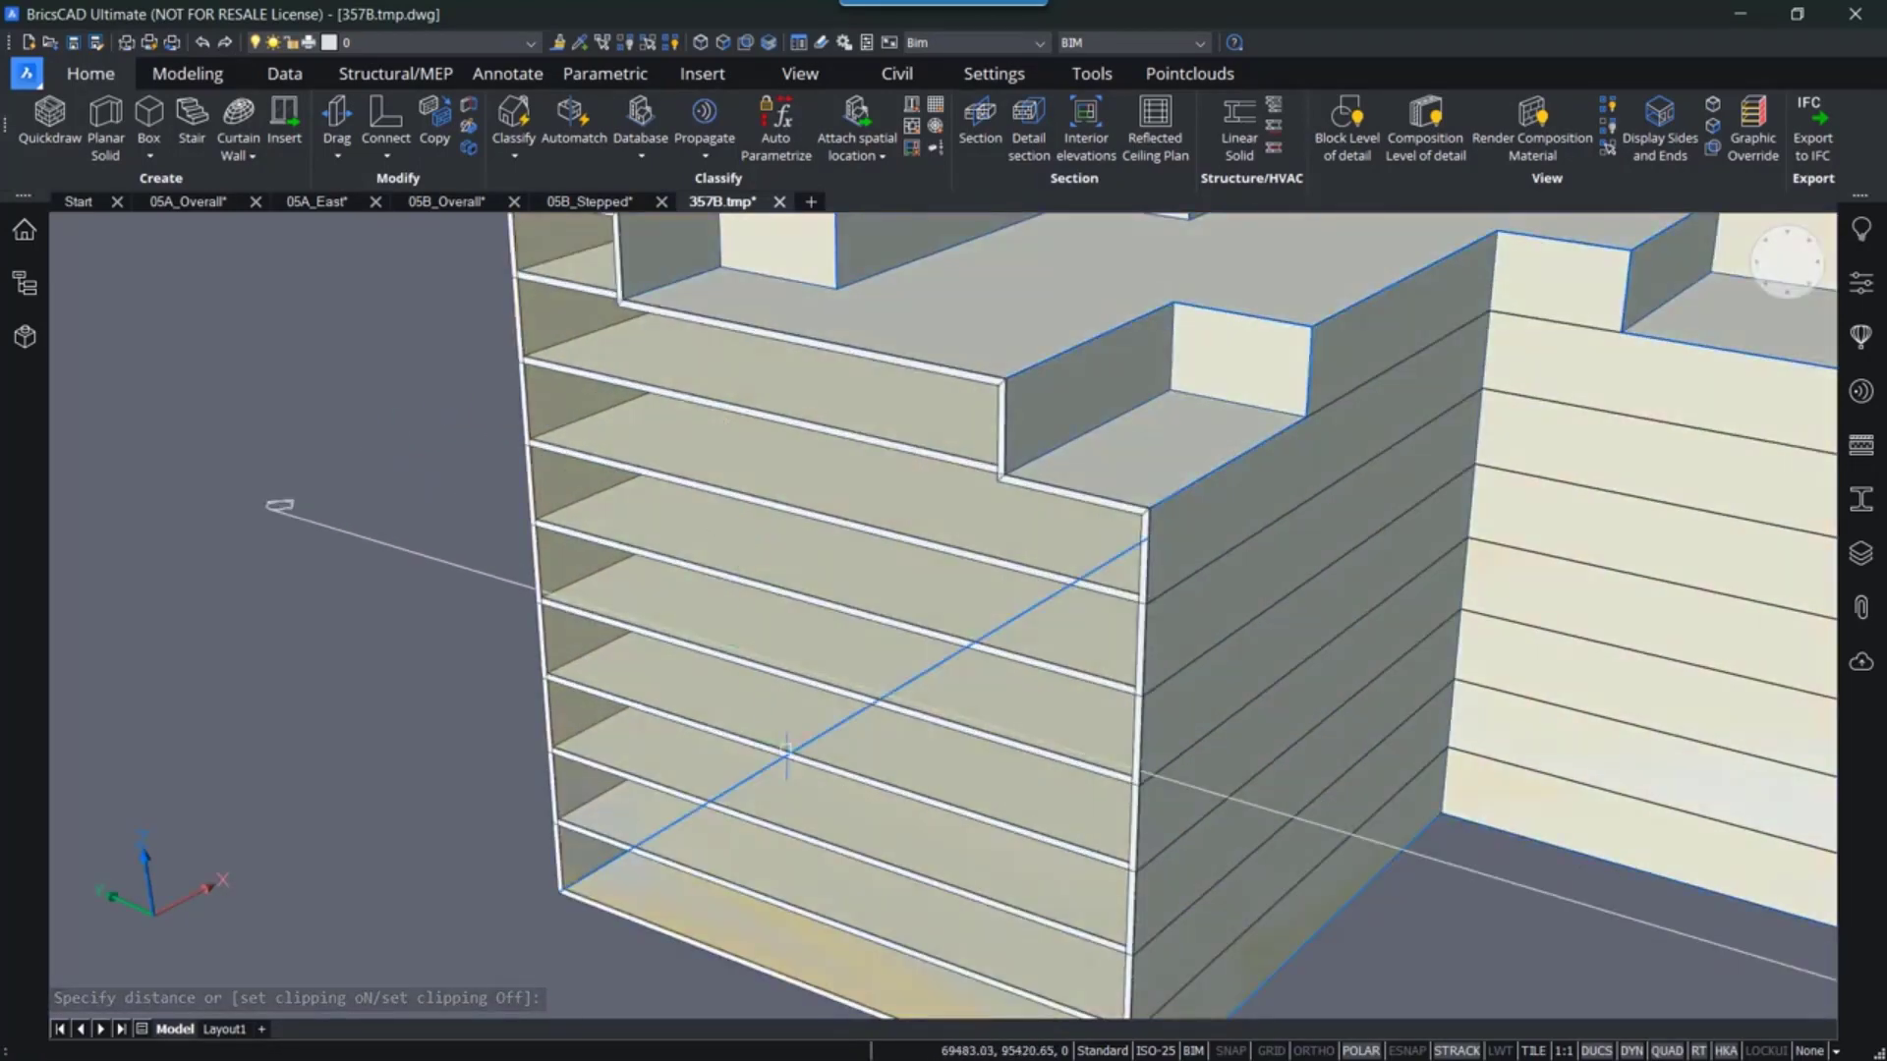
pyautogui.scroll(-2, 771, 747)
pyautogui.moveTo(831, 739); pyautogui.dragTo(709, 735, button='middle')
pyautogui.scroll(-5, 709, 735)
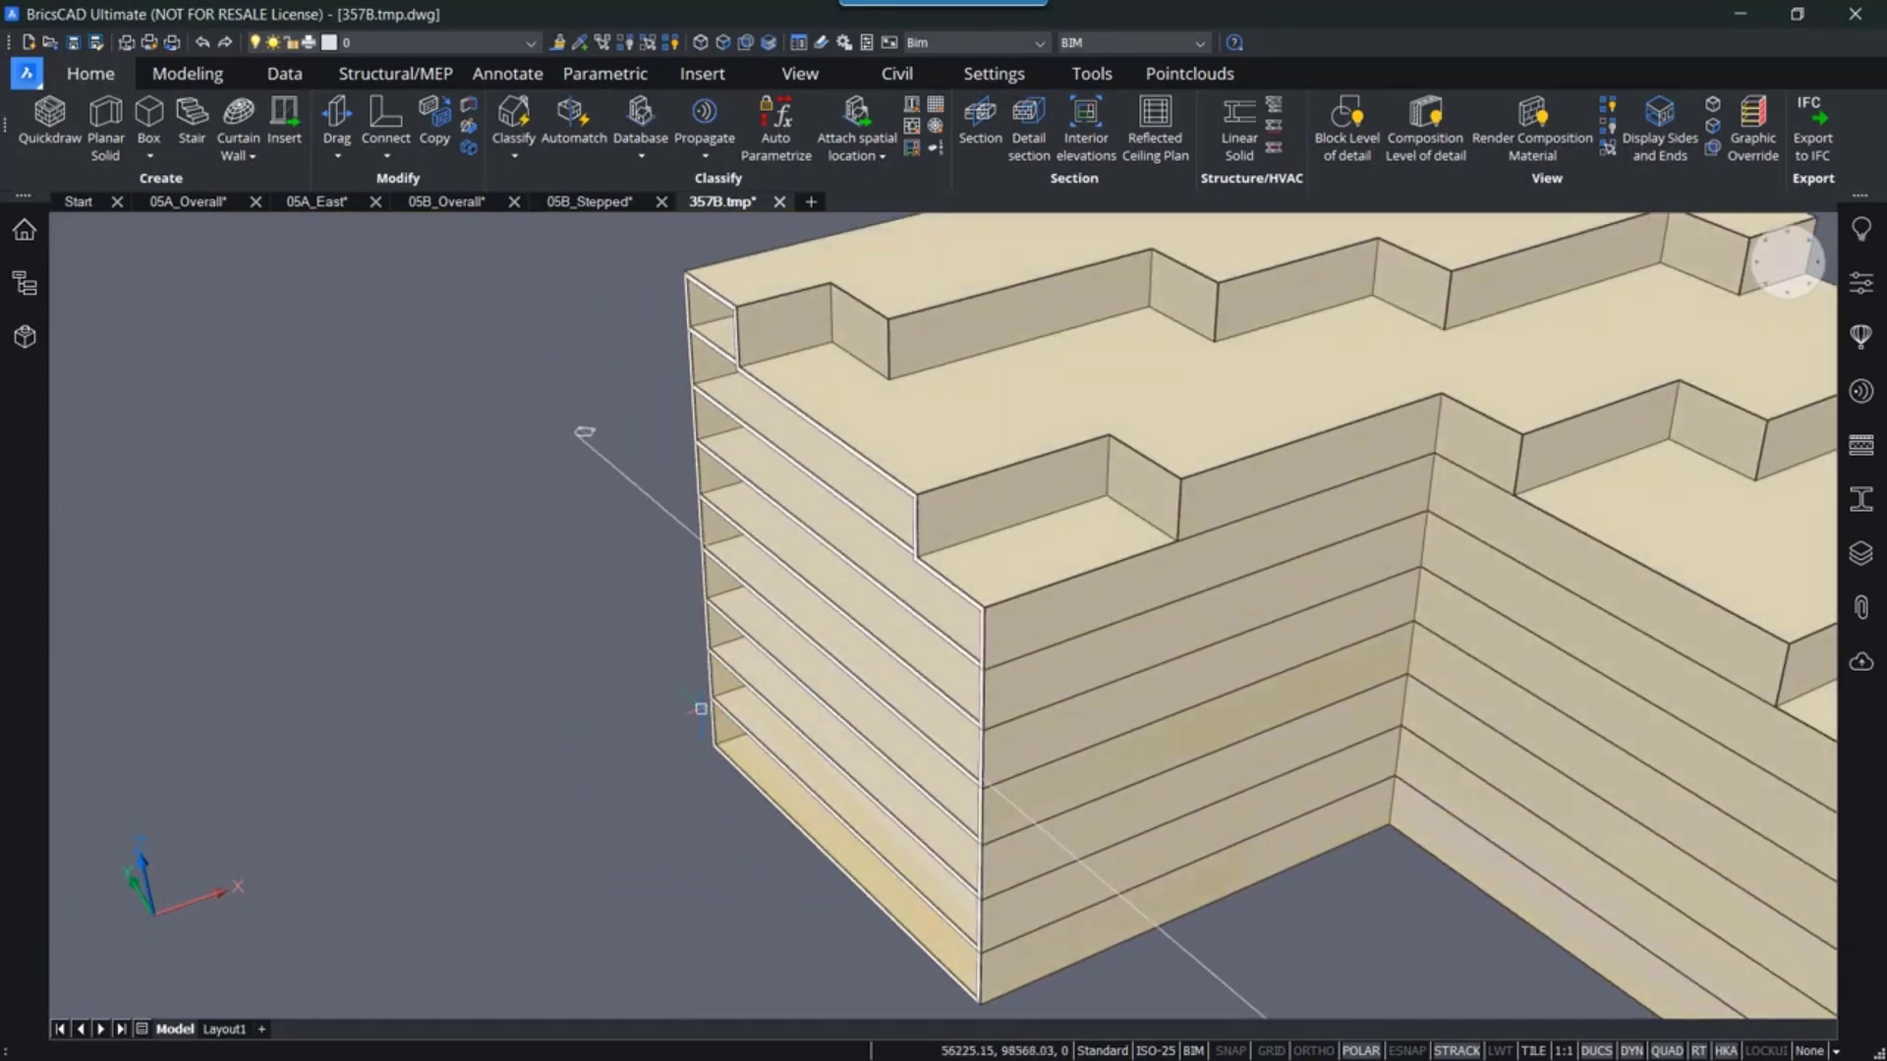
pyautogui.moveTo(849, 798); pyautogui.dragTo(934, 653, button='middle')
pyautogui.doubleClick(1016, 674)
pyautogui.click(1016, 674)
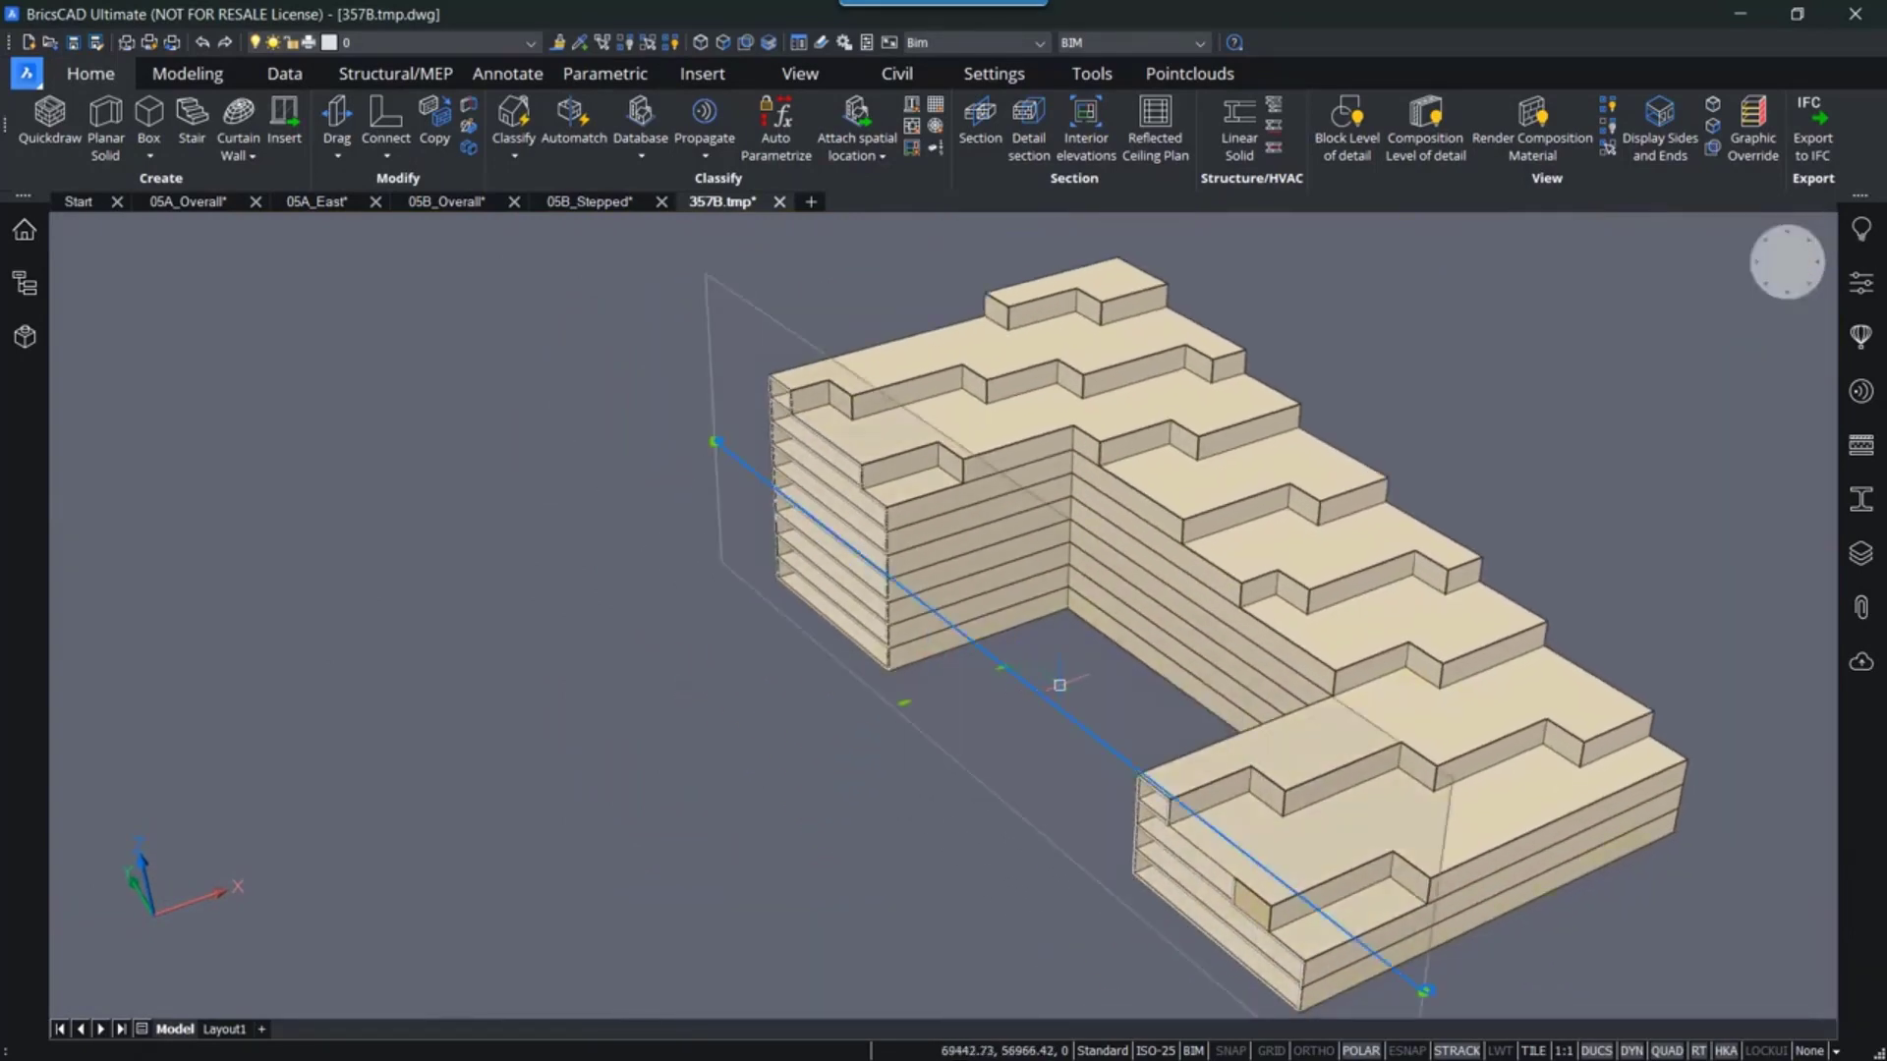
pyautogui.press('Delete')
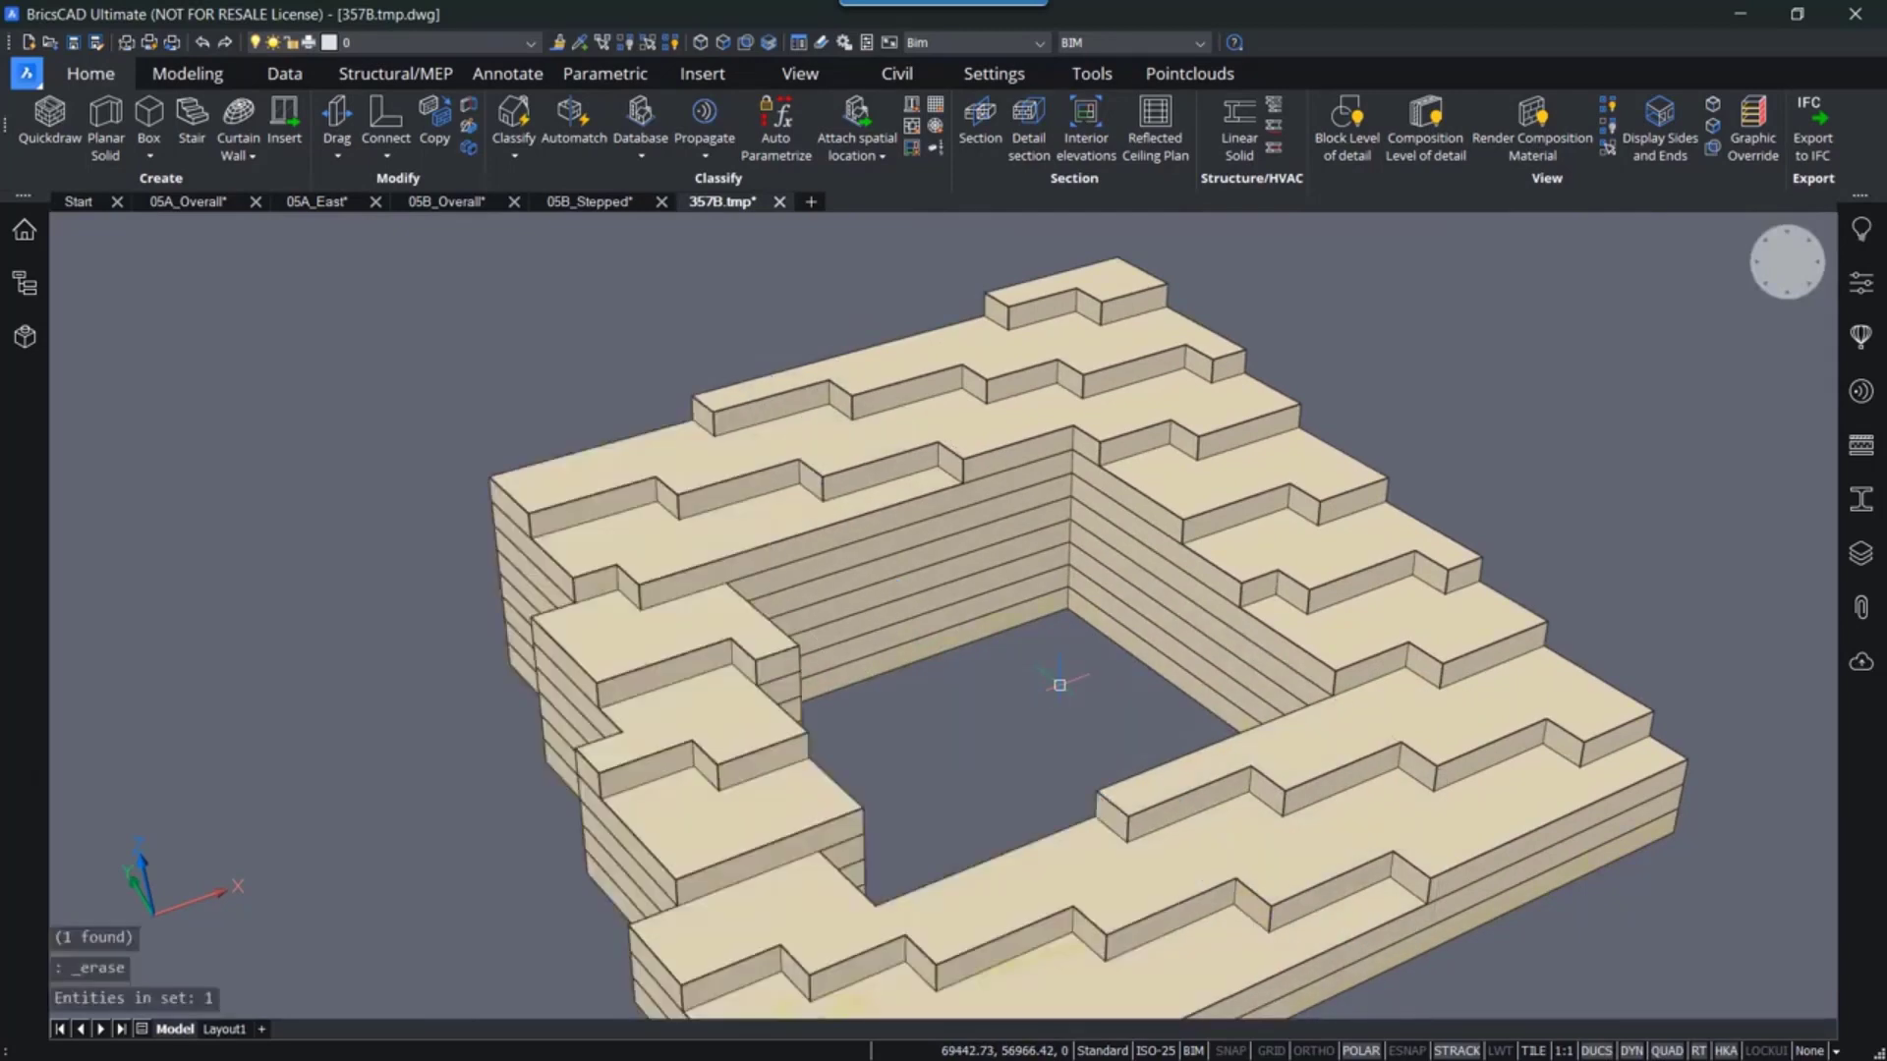
# - Review the Quickbuilding floor and side area report in the prompt history
pyautogui.moveTo(1016, 696); pyautogui.dragTo(982, 639, button='middle')
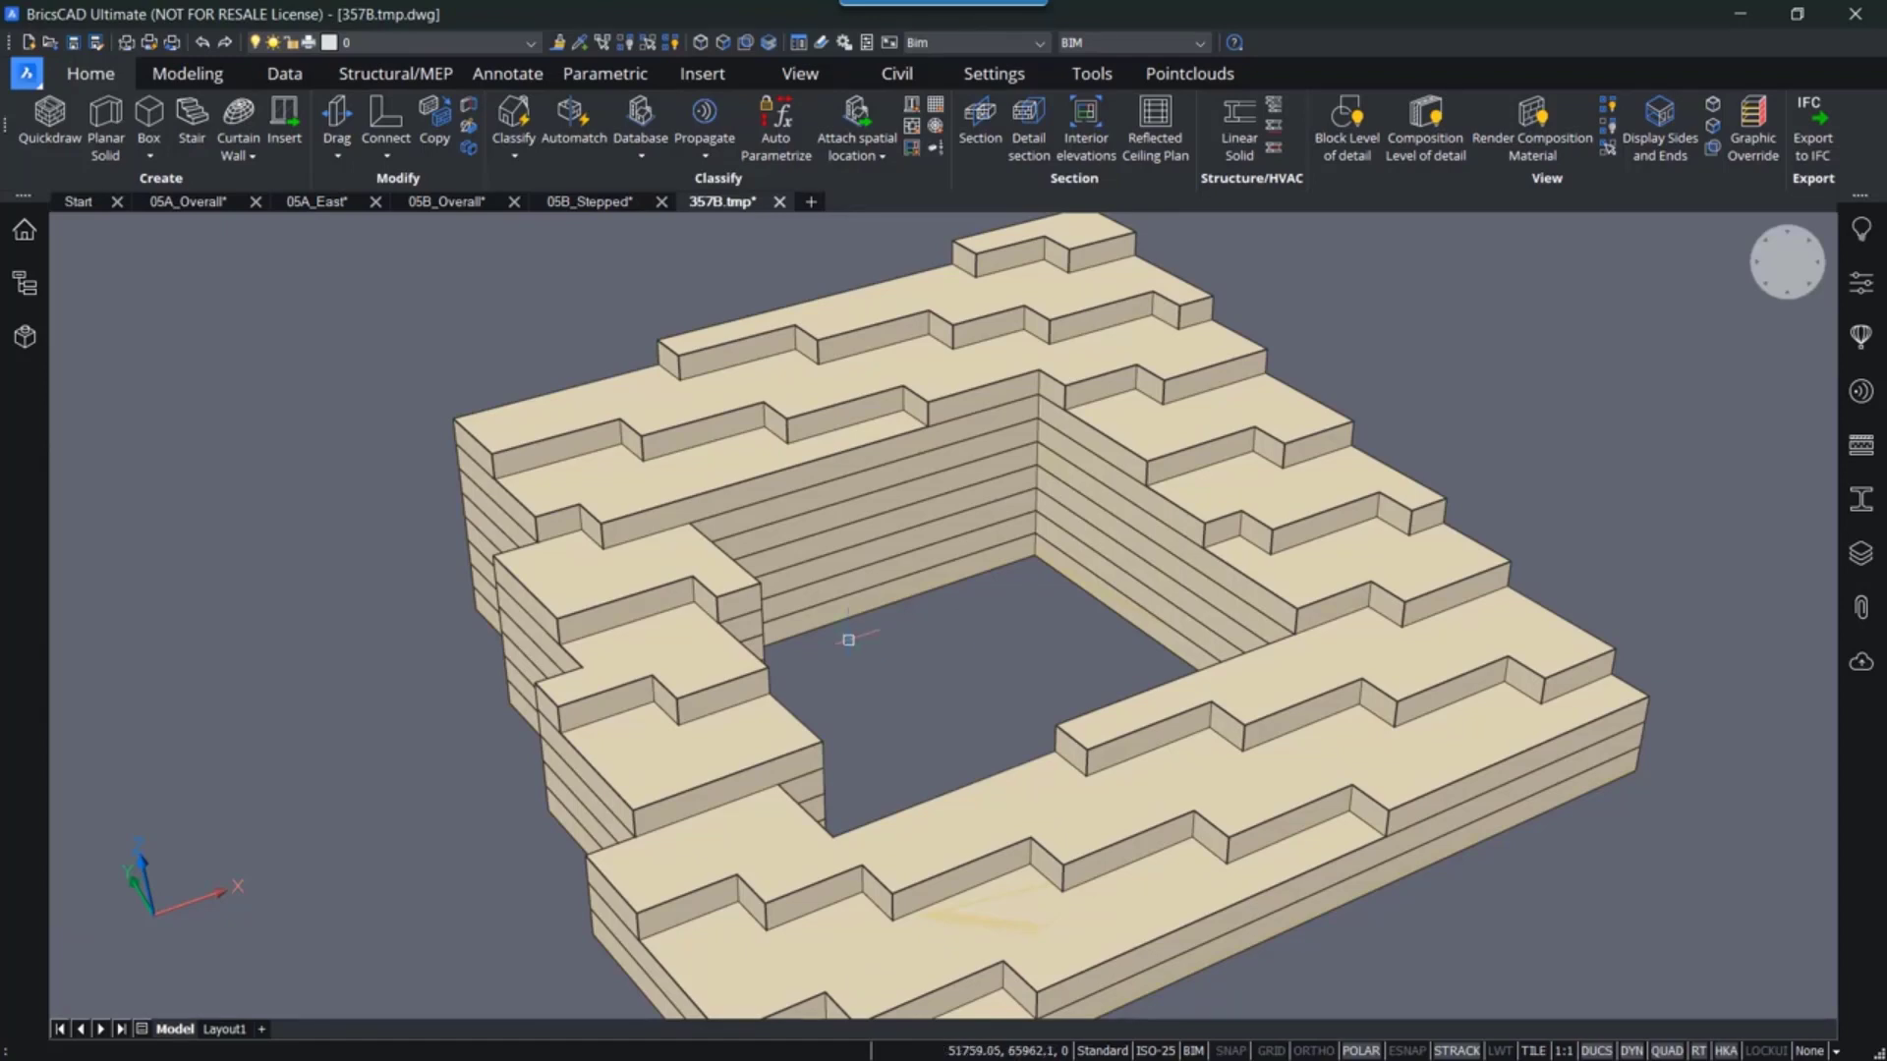
pyautogui.moveTo(697, 653)
pyautogui.press('F2')
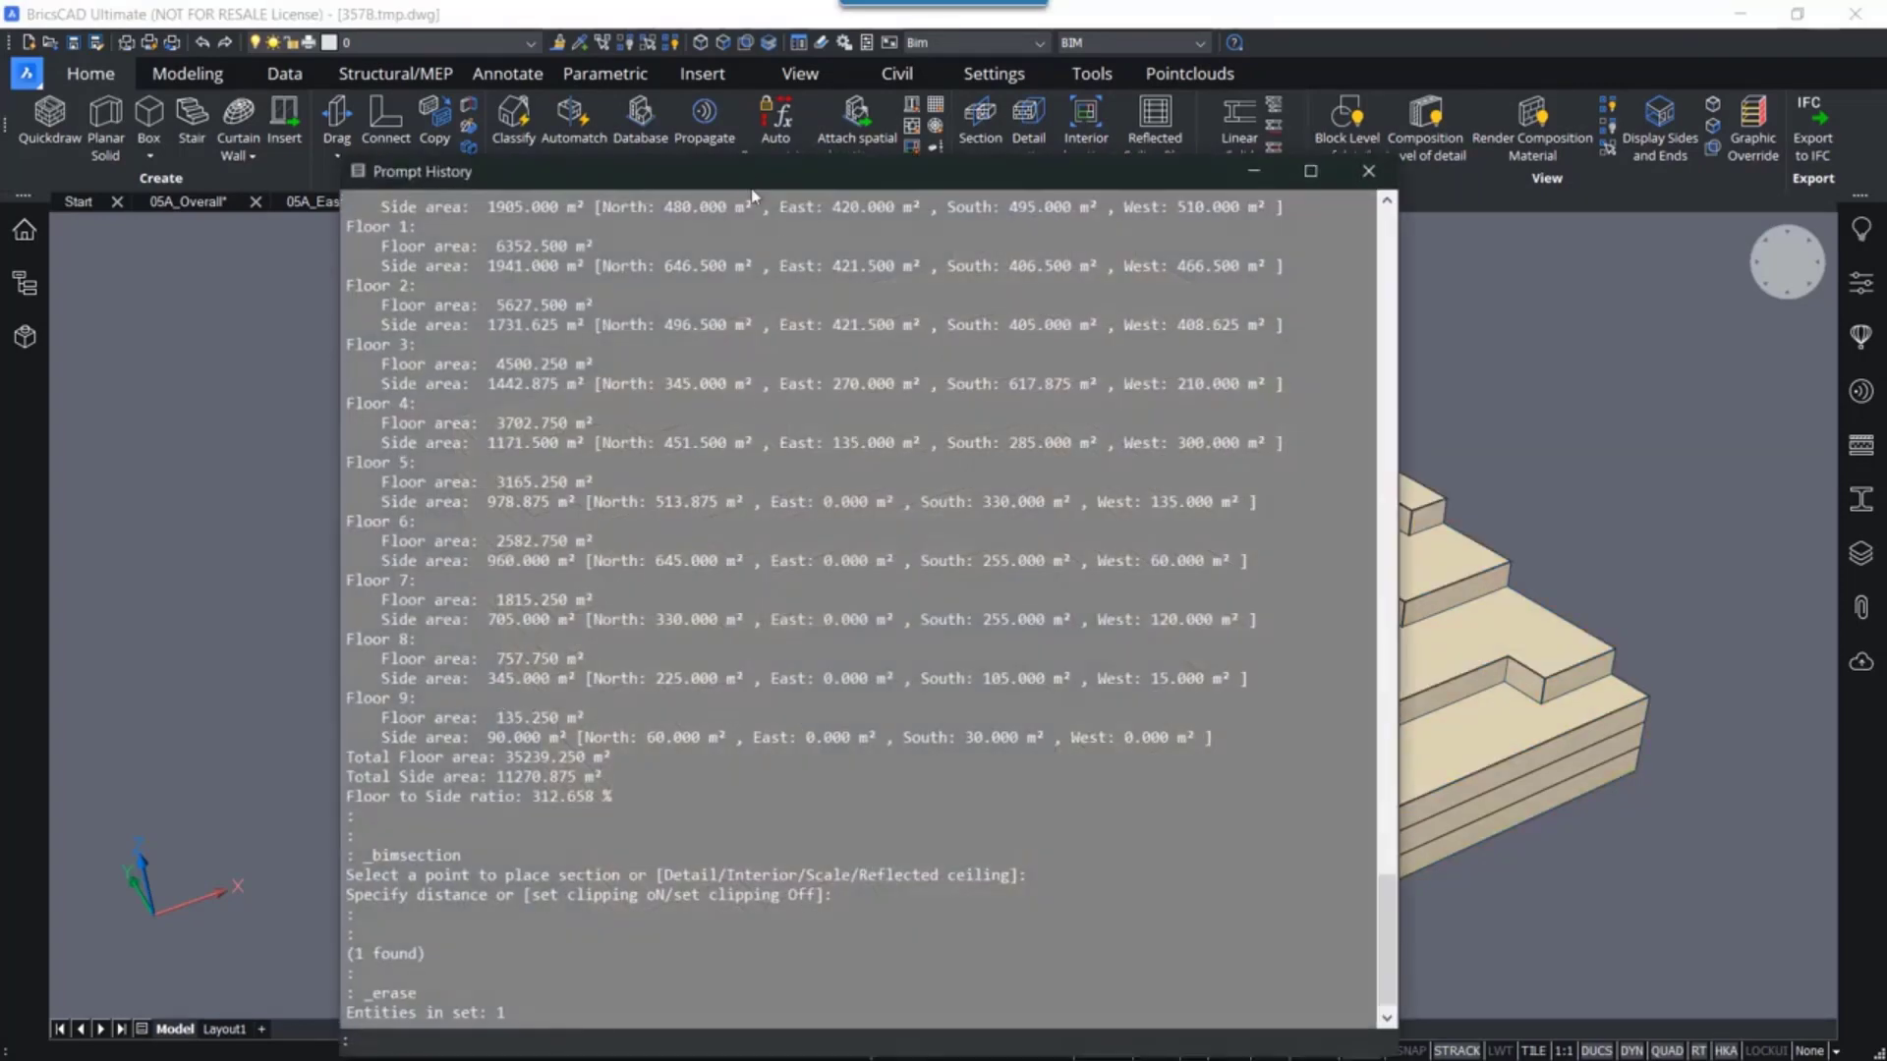
pyautogui.moveTo(751, 179); pyautogui.dragTo(725, 132)
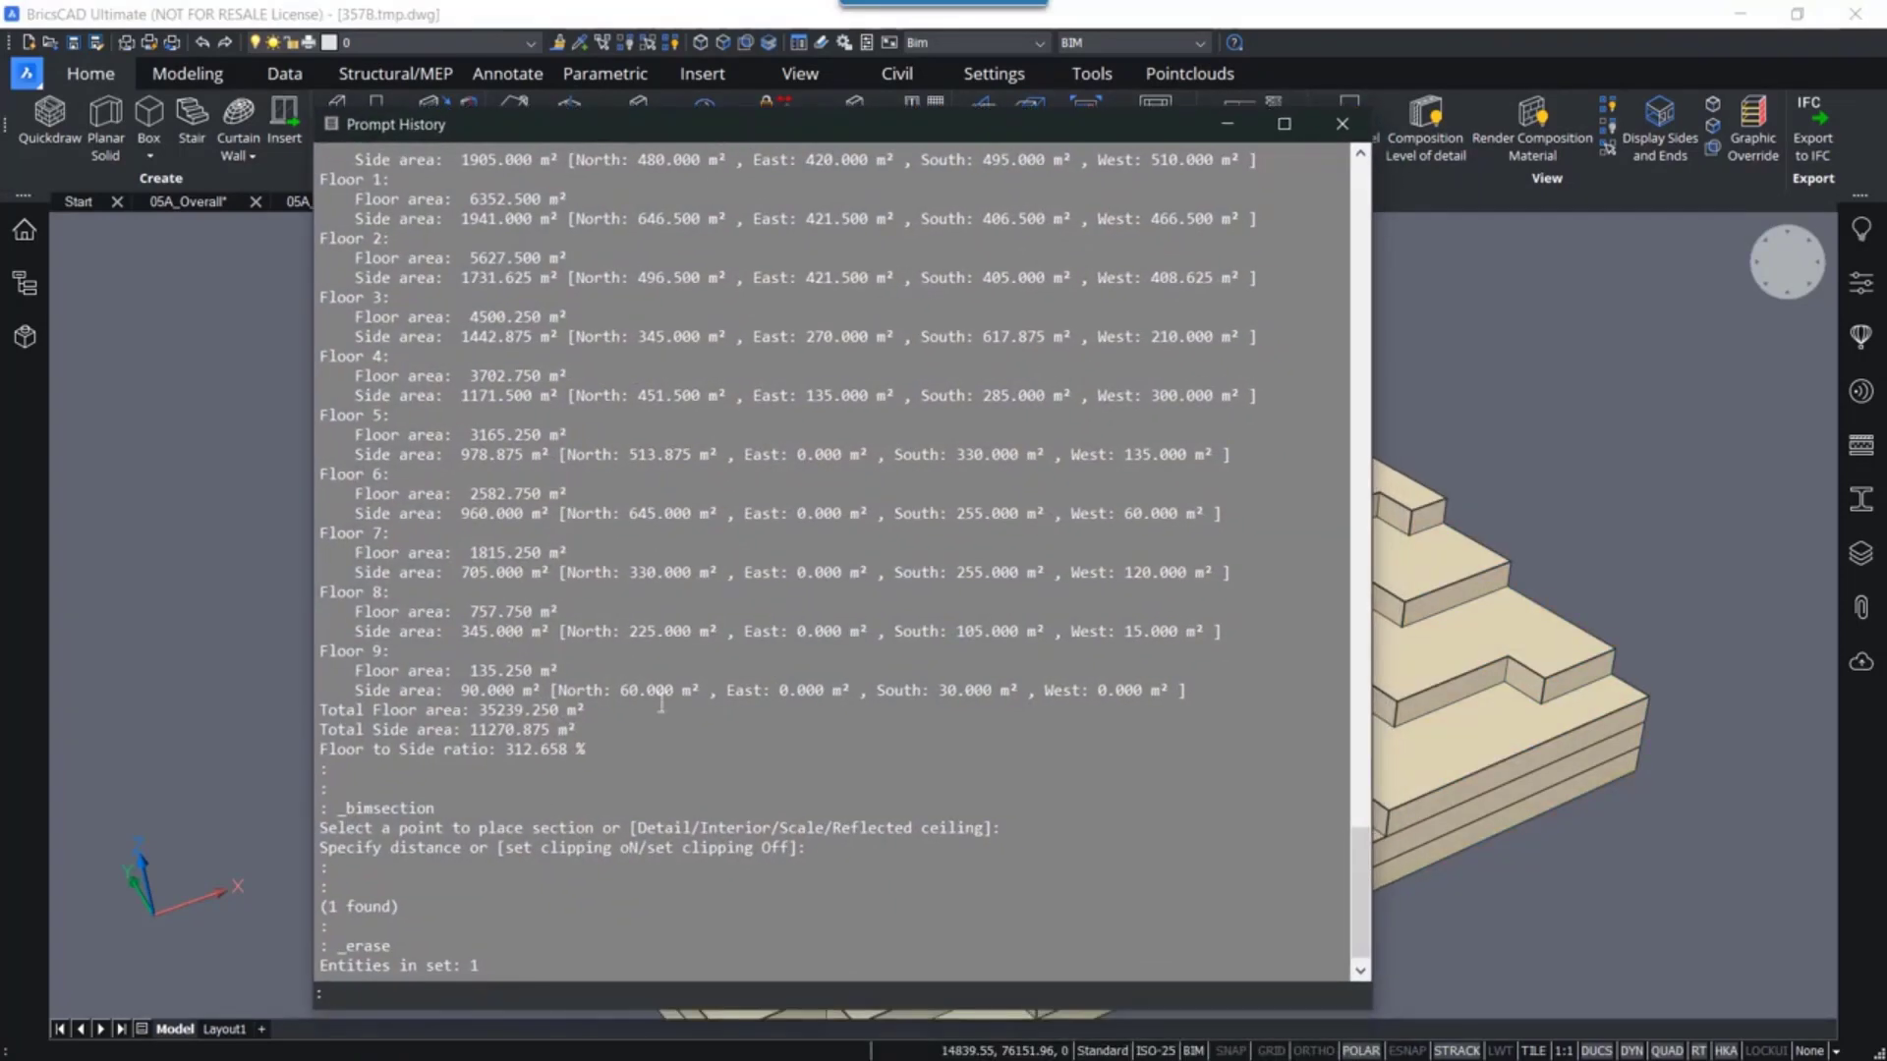
pyautogui.scroll(3, 592, 765)
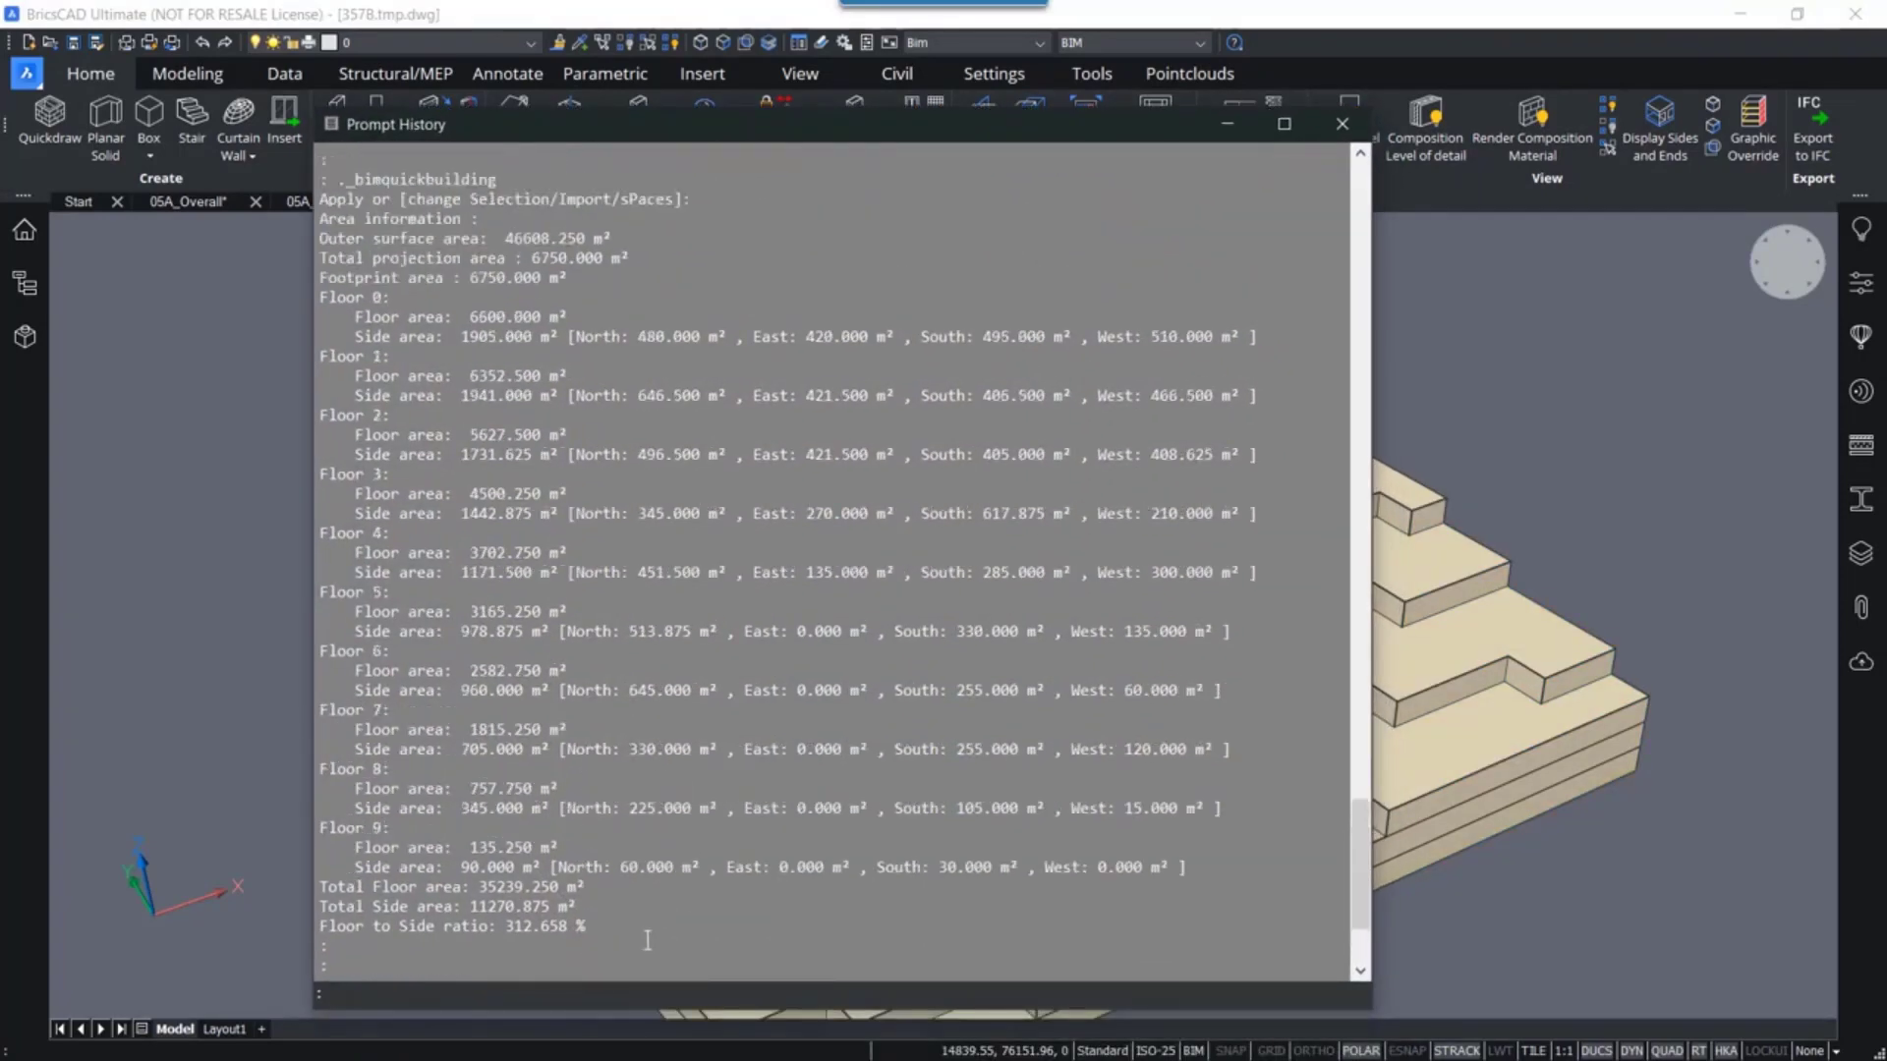
pyautogui.moveTo(647, 940); pyautogui.dragTo(324, 278)
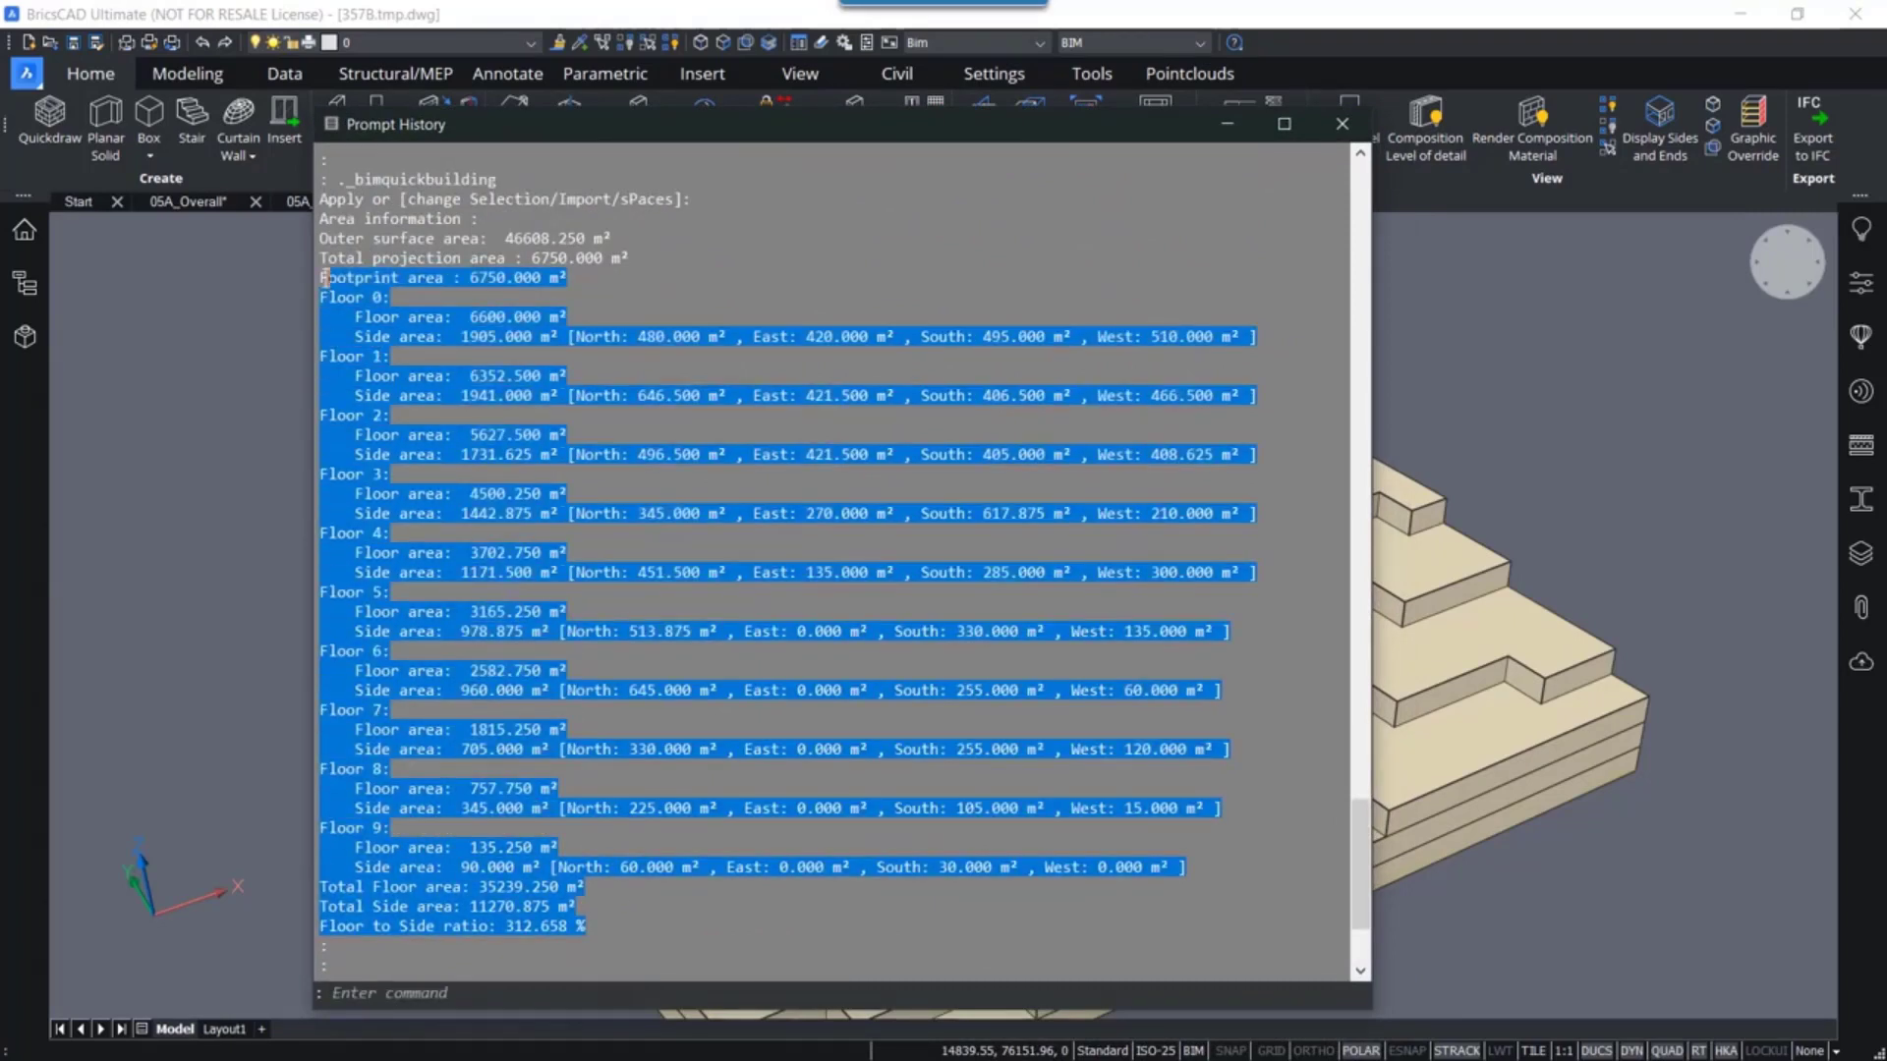
pyautogui.click(667, 296)
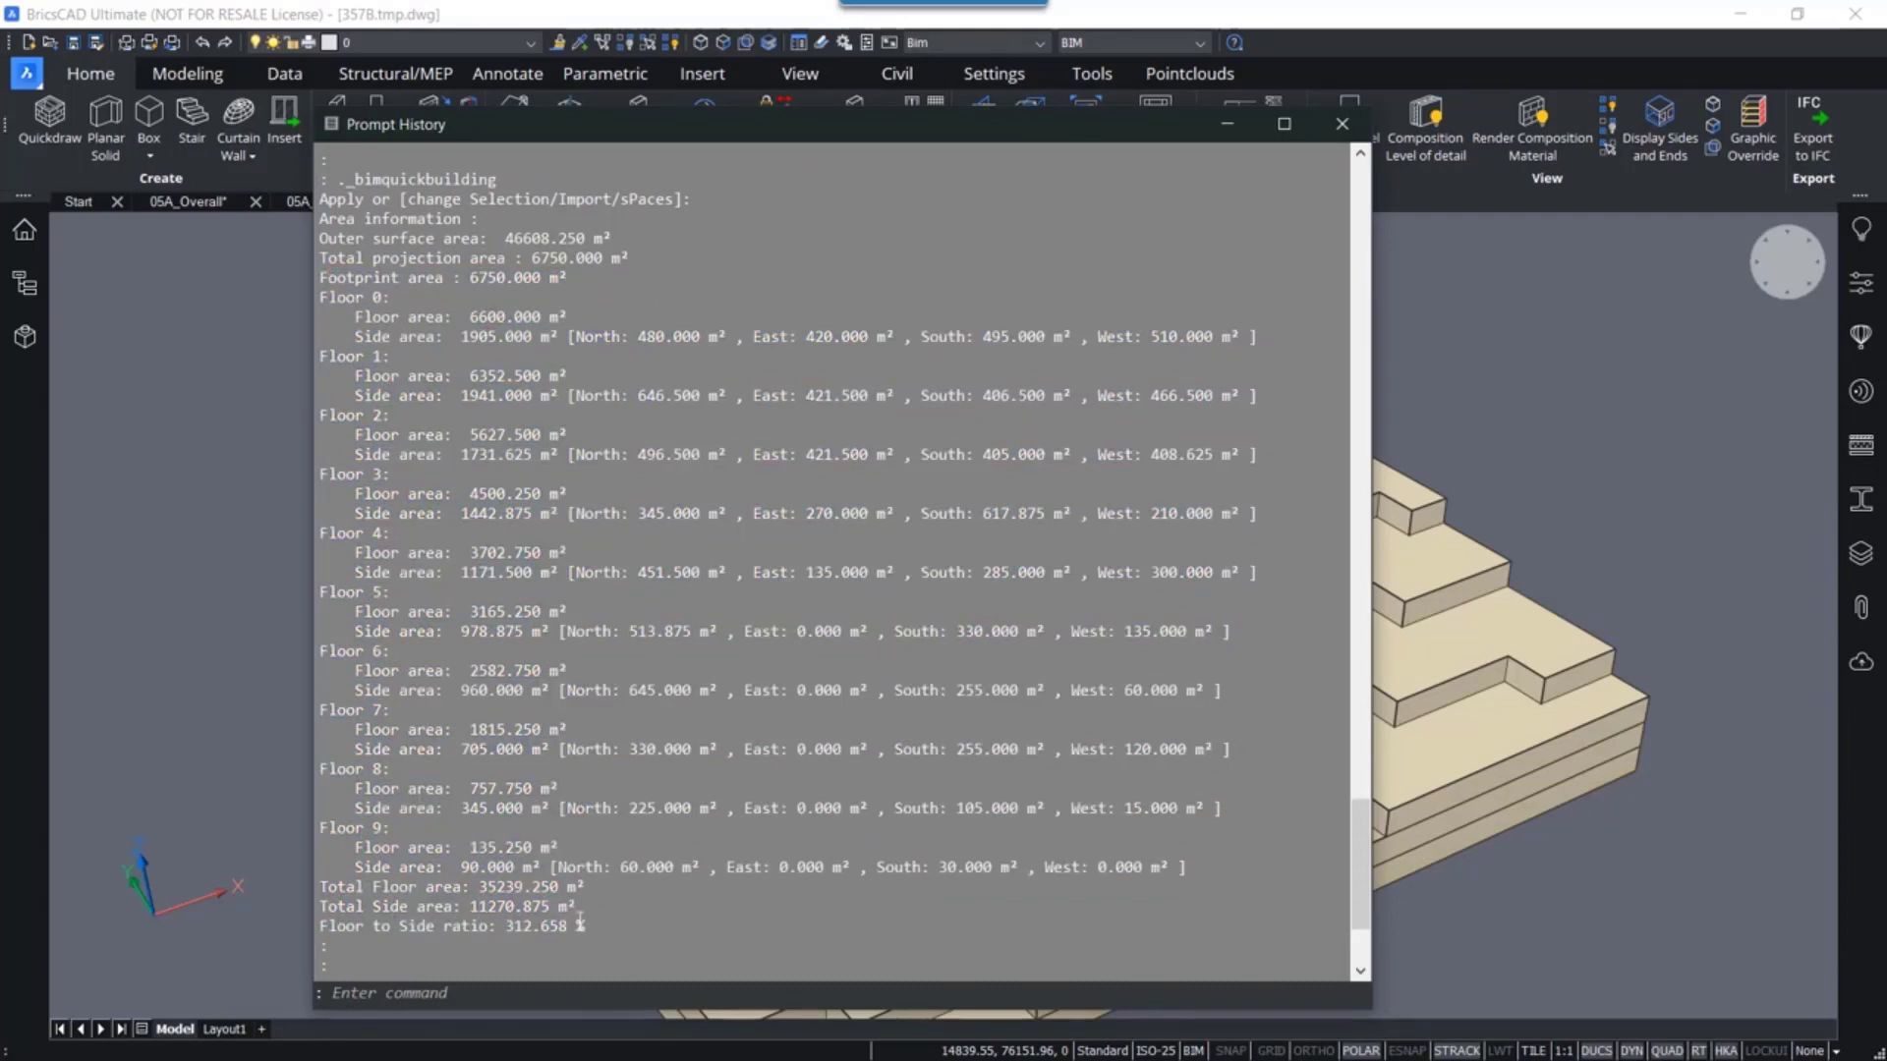
pyautogui.moveTo(587, 927); pyautogui.dragTo(398, 897)
pyautogui.click(621, 926)
pyautogui.click(1341, 123)
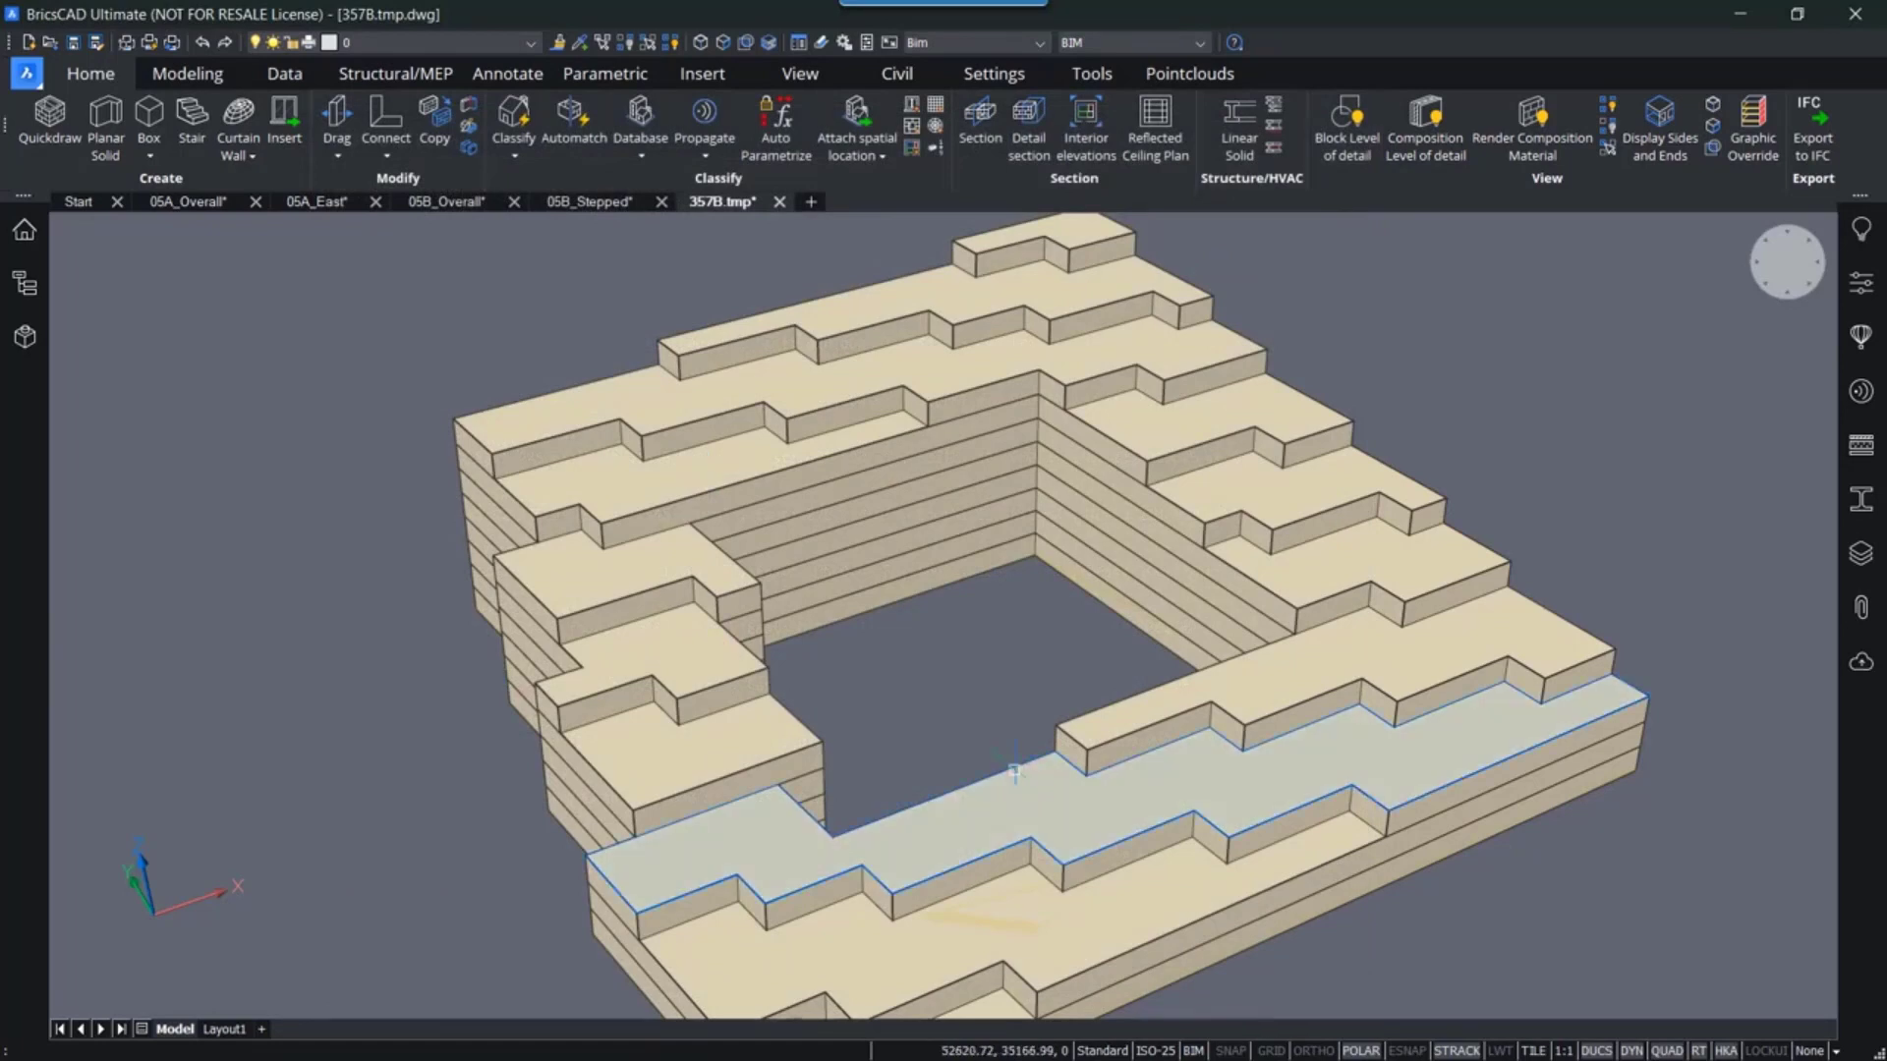
# - Open the lofted mass external reference 05B_Lofted from the 05B_Overall drawing for editing
pyautogui.scroll(-3, 901, 703)
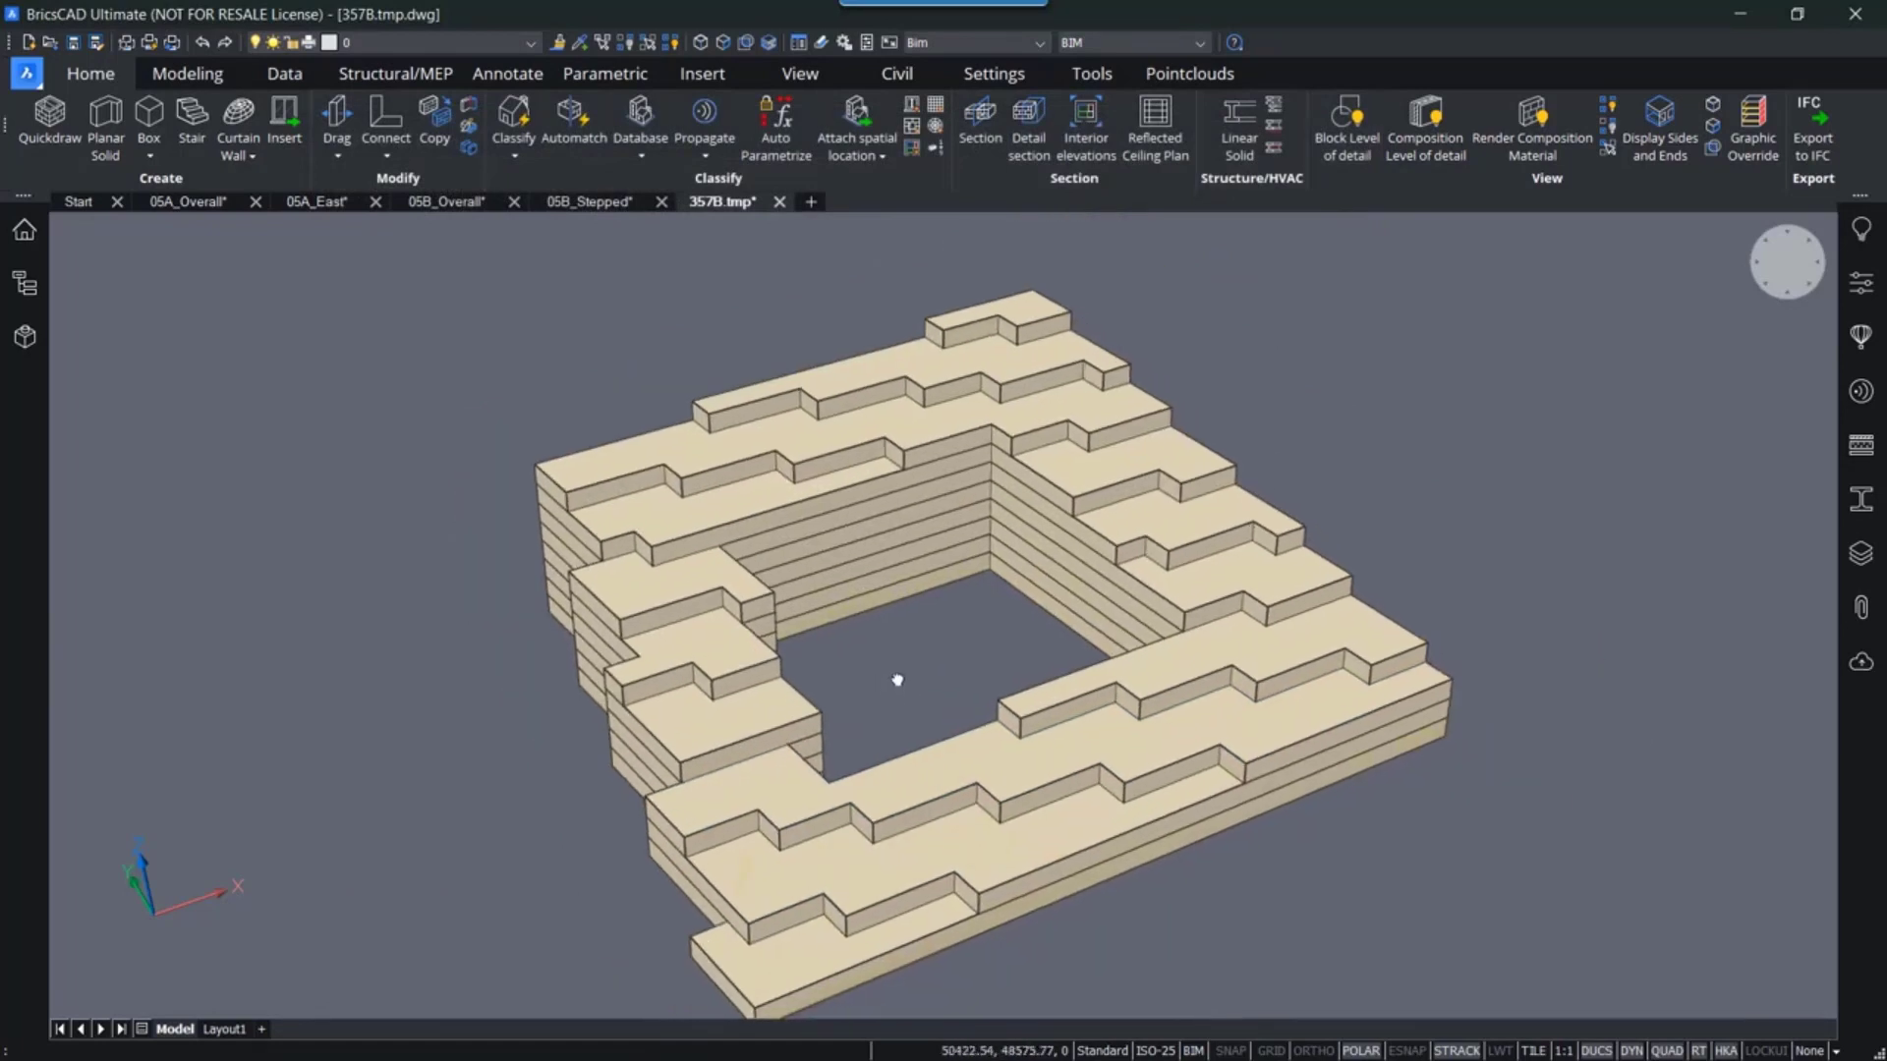
pyautogui.moveTo(892, 671); pyautogui.dragTo(896, 666, button='middle')
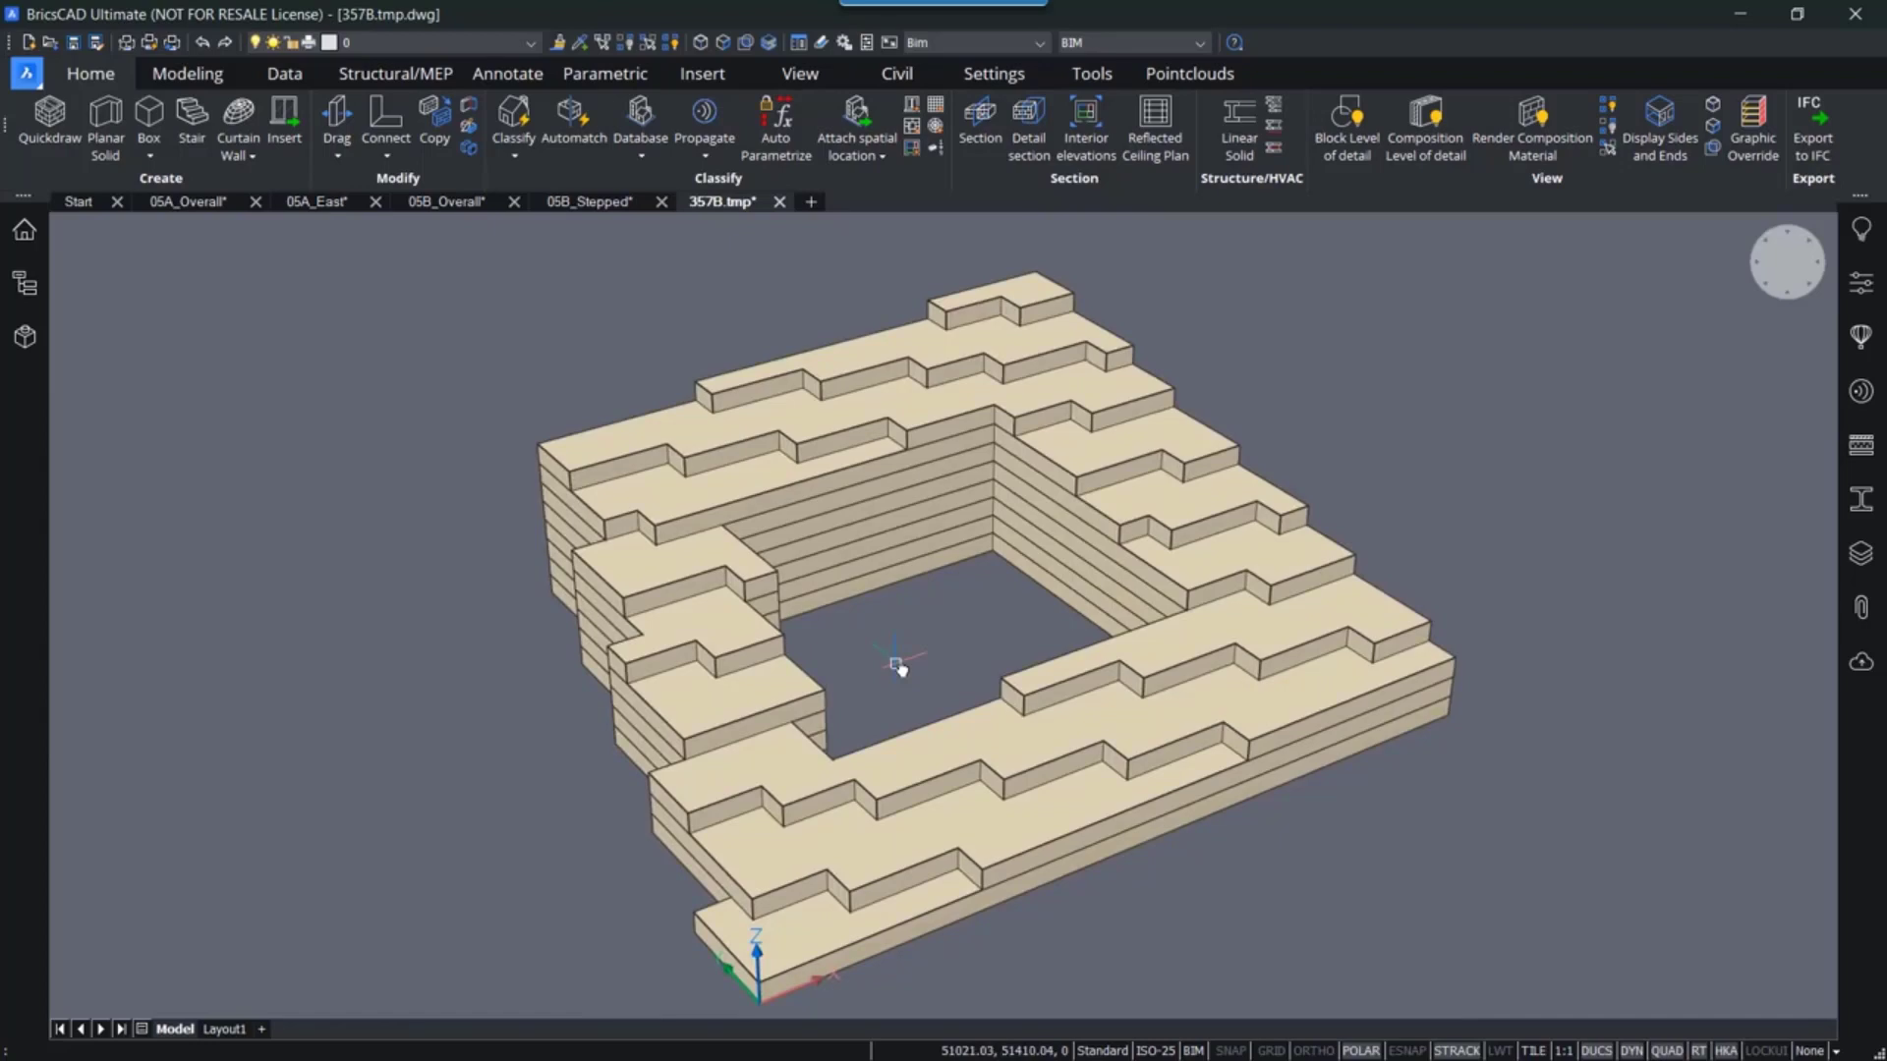
pyautogui.click(600, 204)
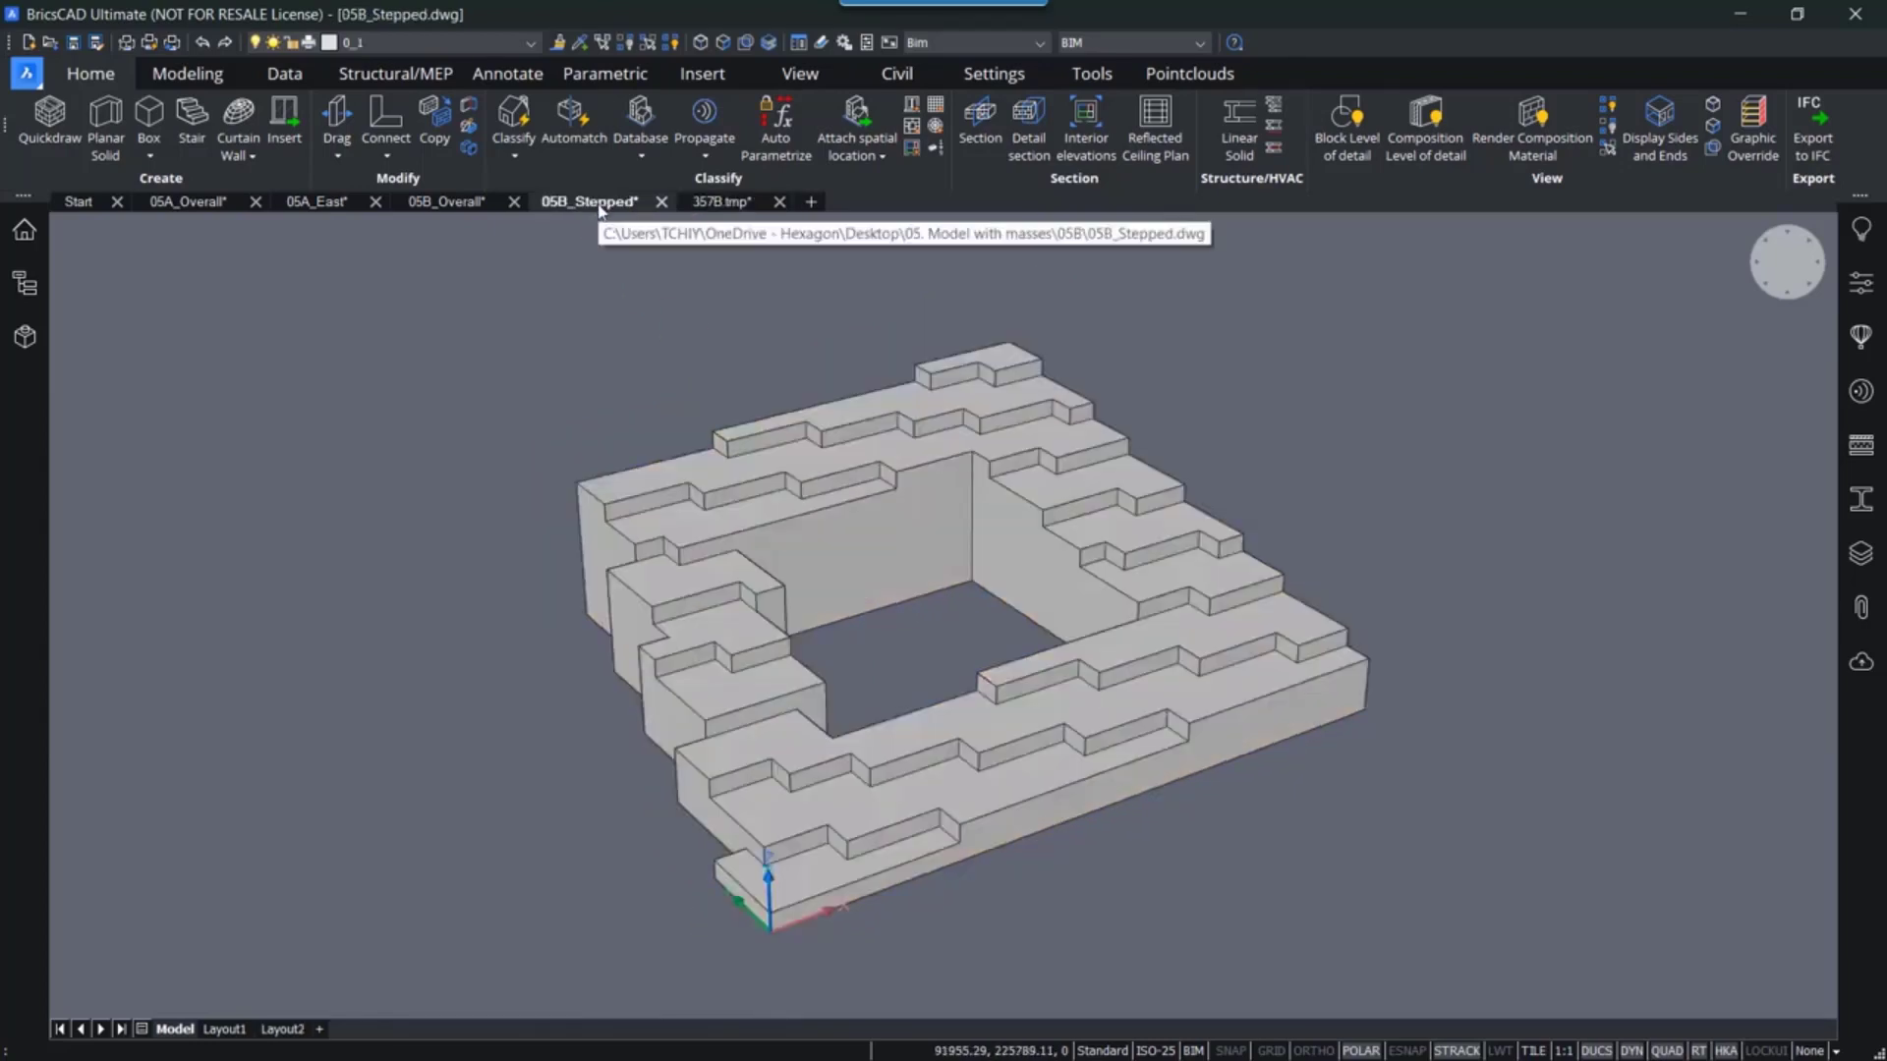
pyautogui.click(447, 202)
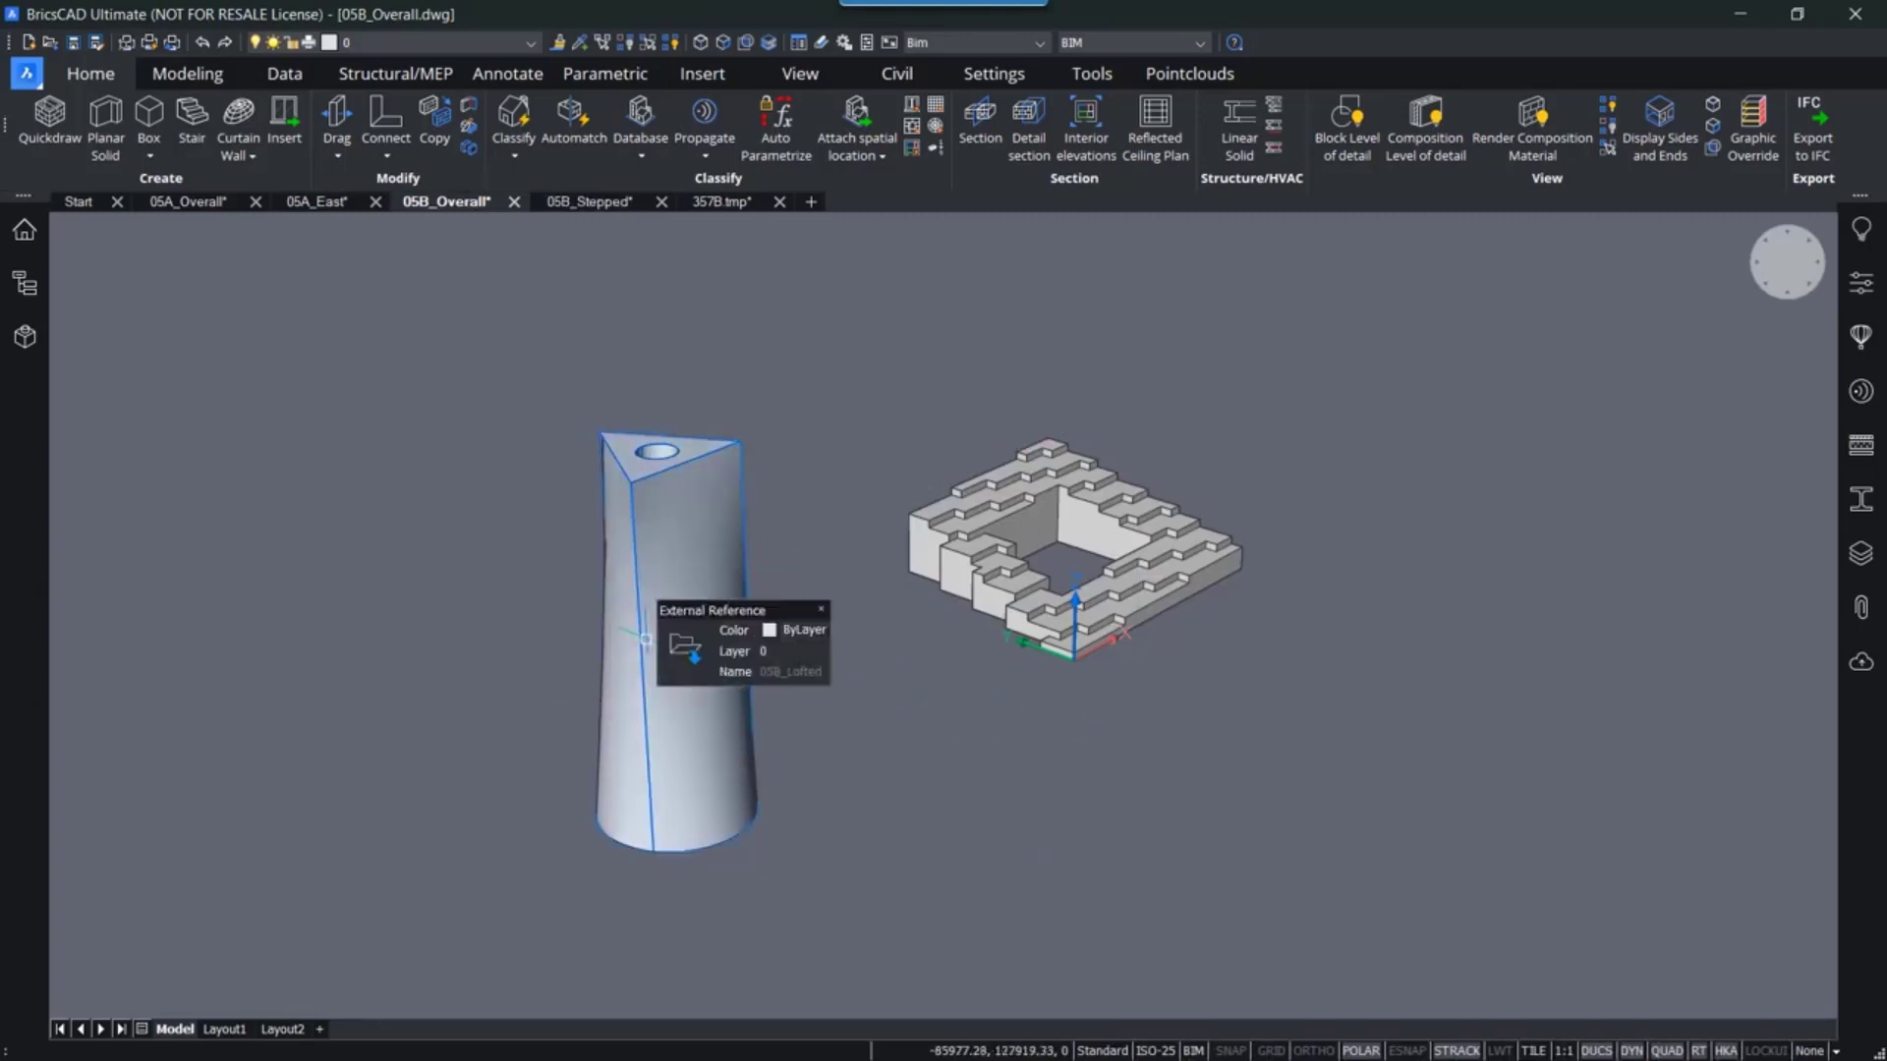
pyautogui.moveTo(678, 649)
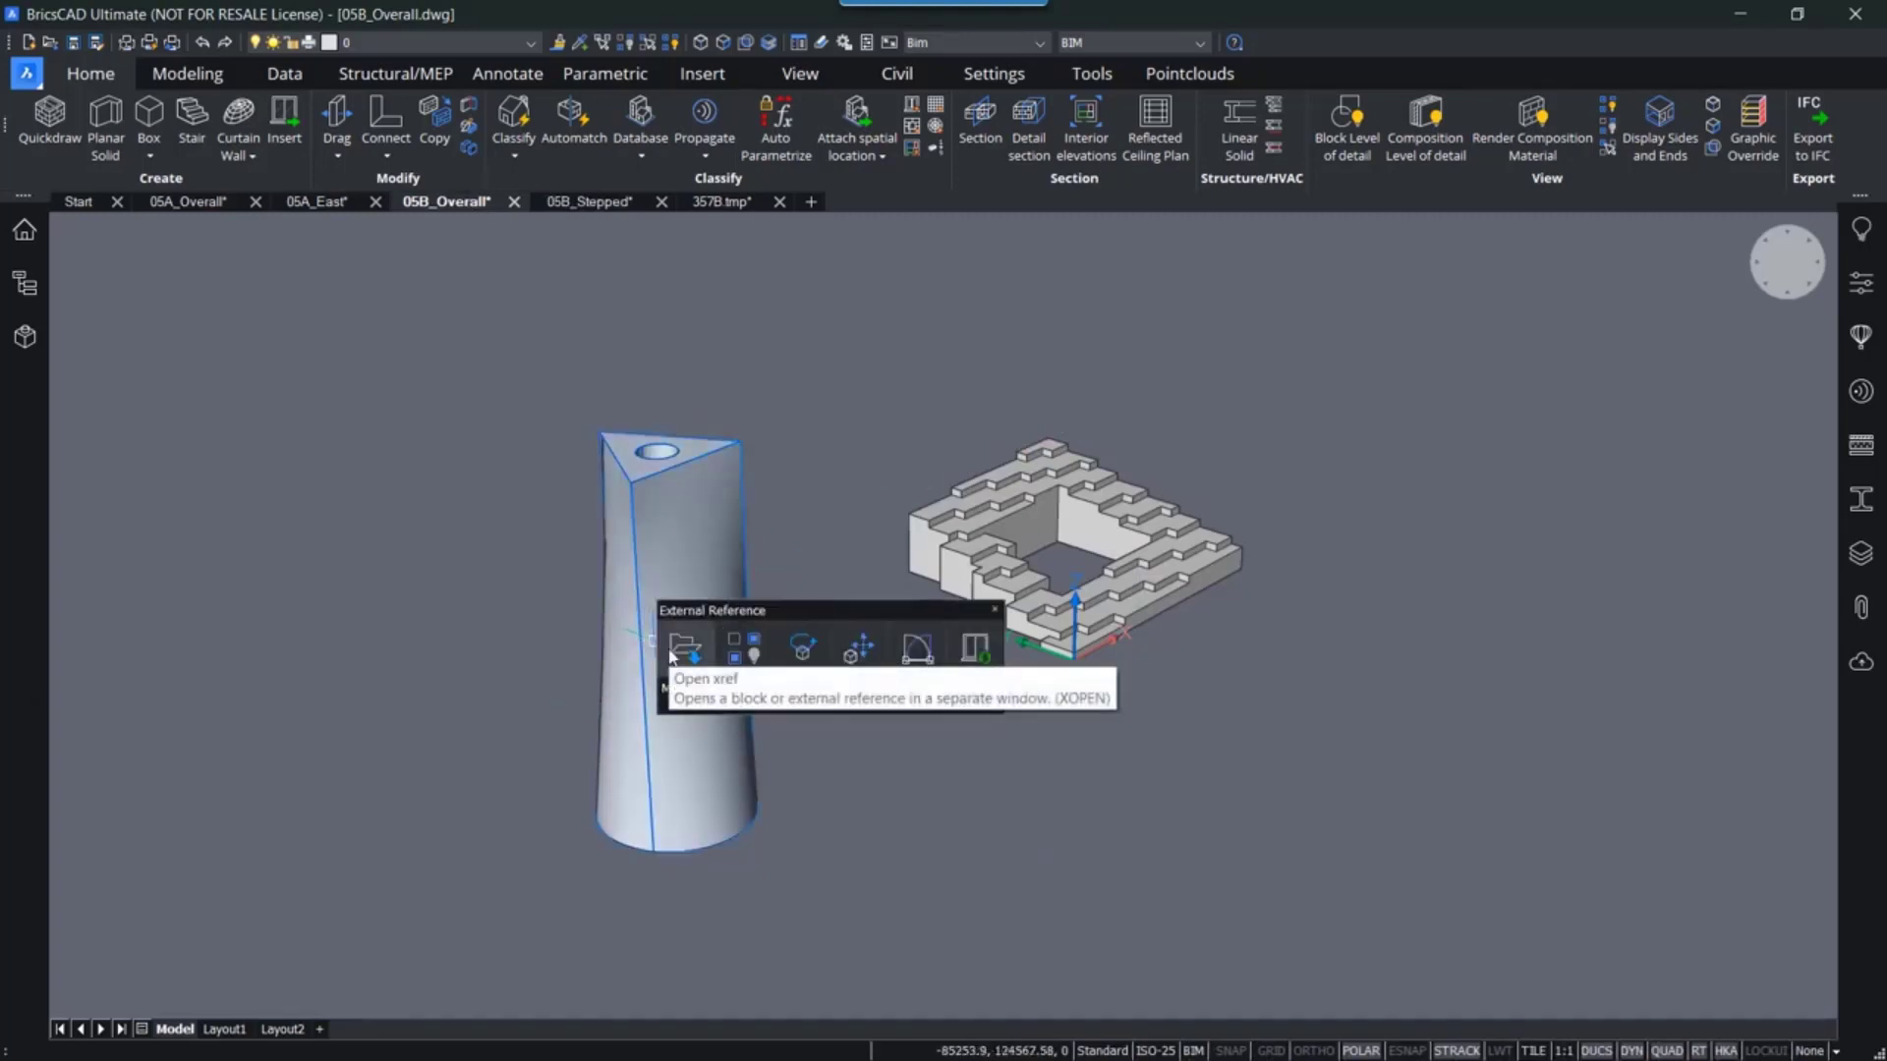
pyautogui.click(673, 653)
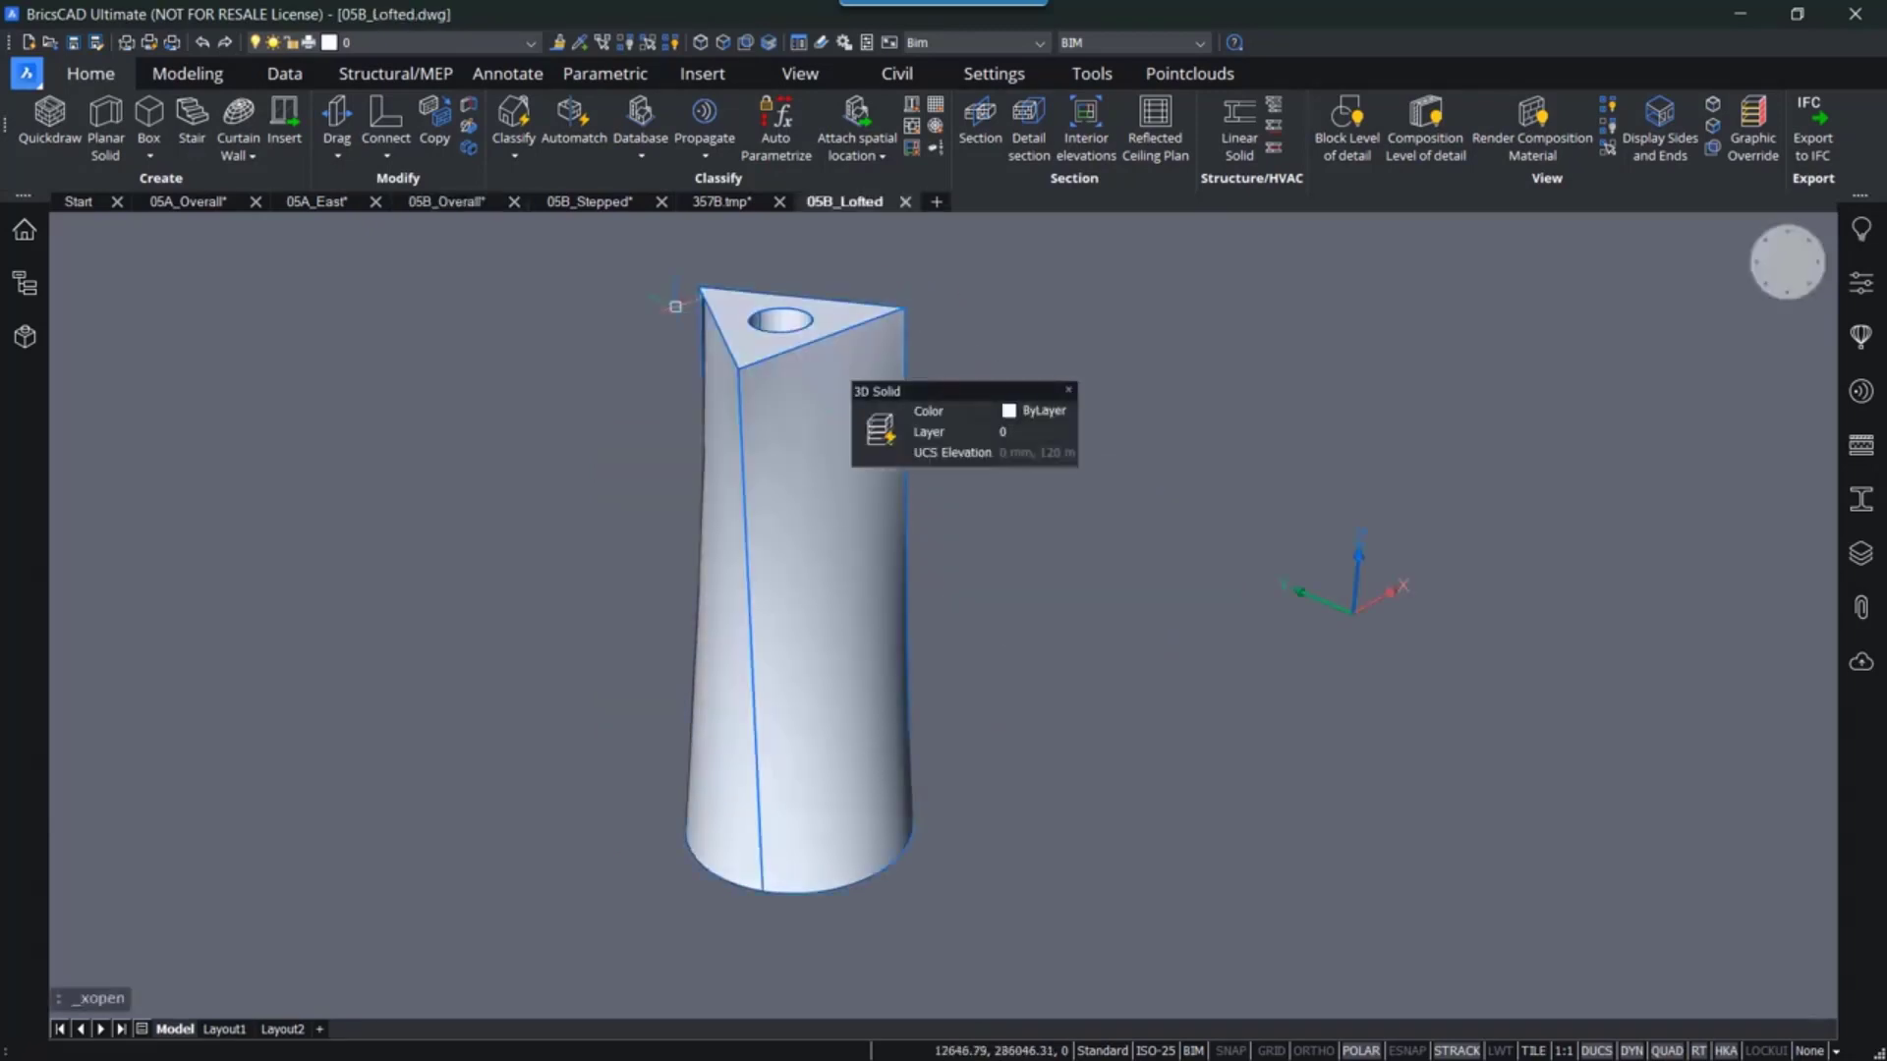
# - Start Quickbuilding on the lofted solid and set the floor height to 4000 mm
pyautogui.click(721, 420)
pyautogui.moveTo(866, 447)
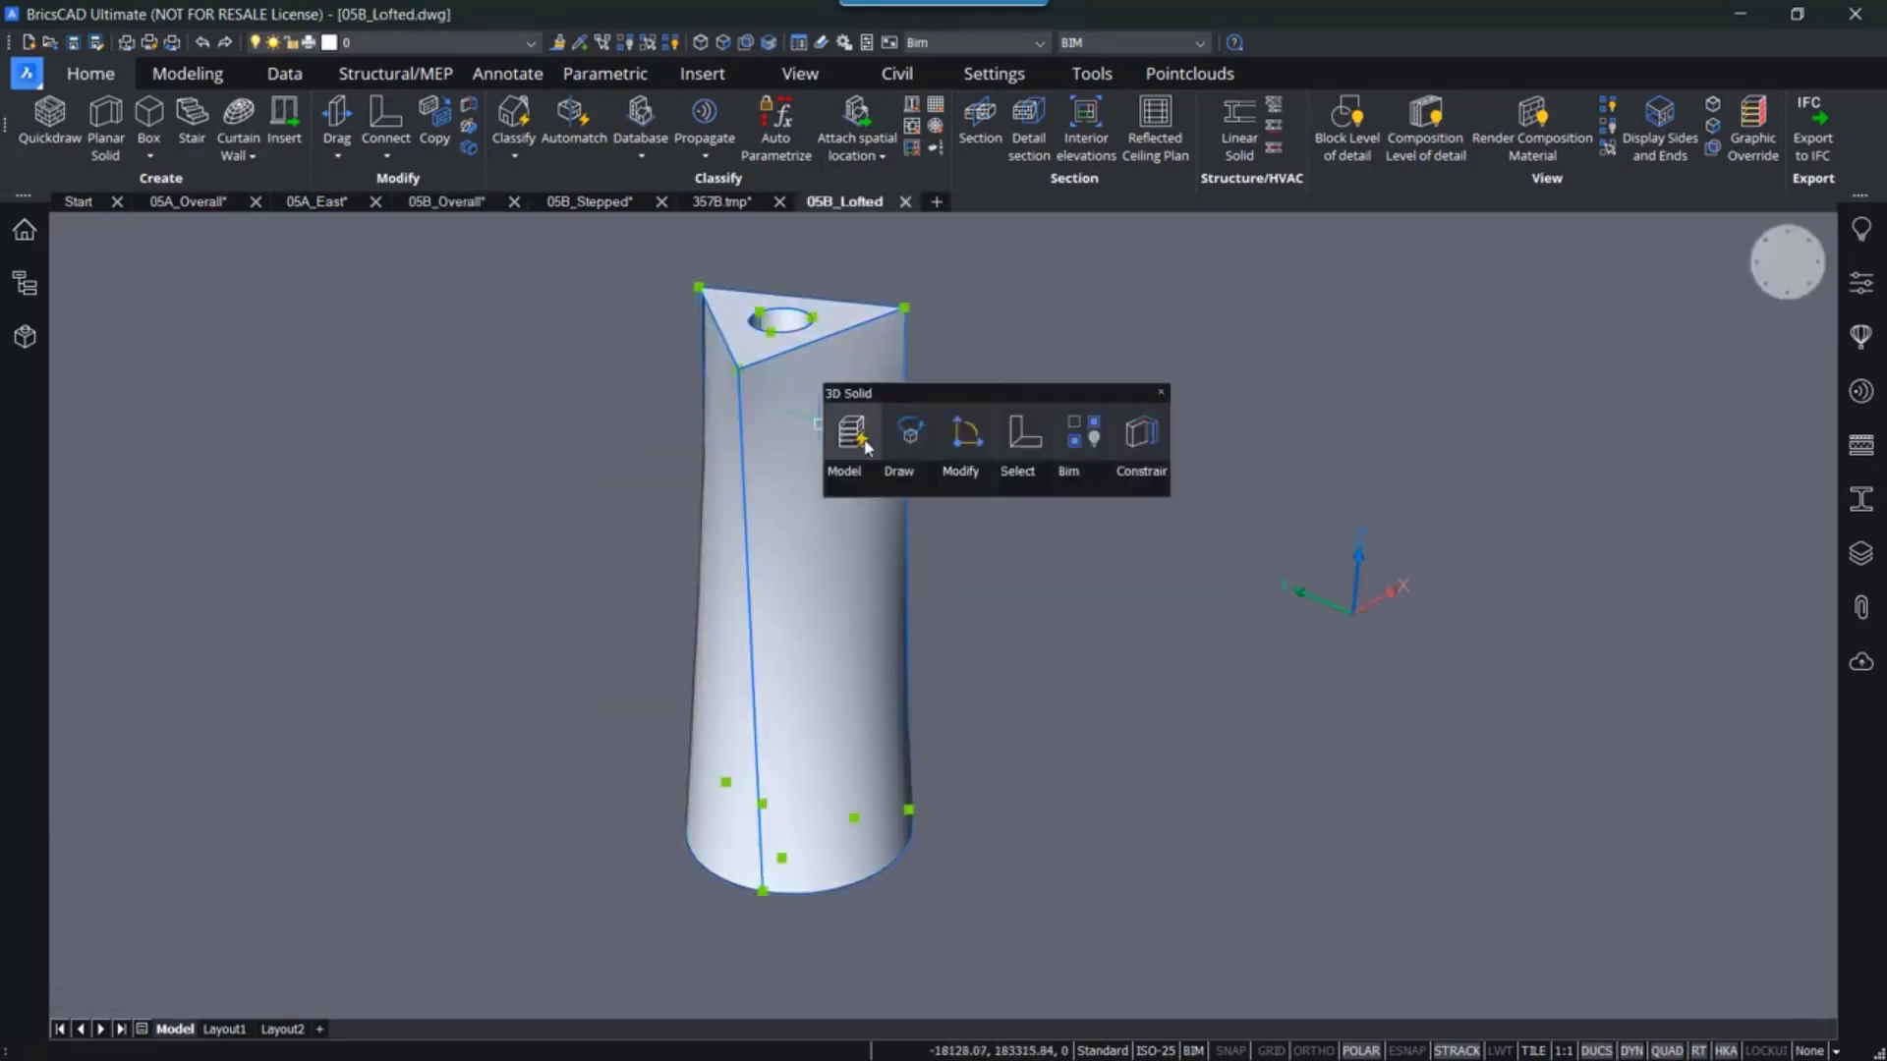
pyautogui.click(865, 447)
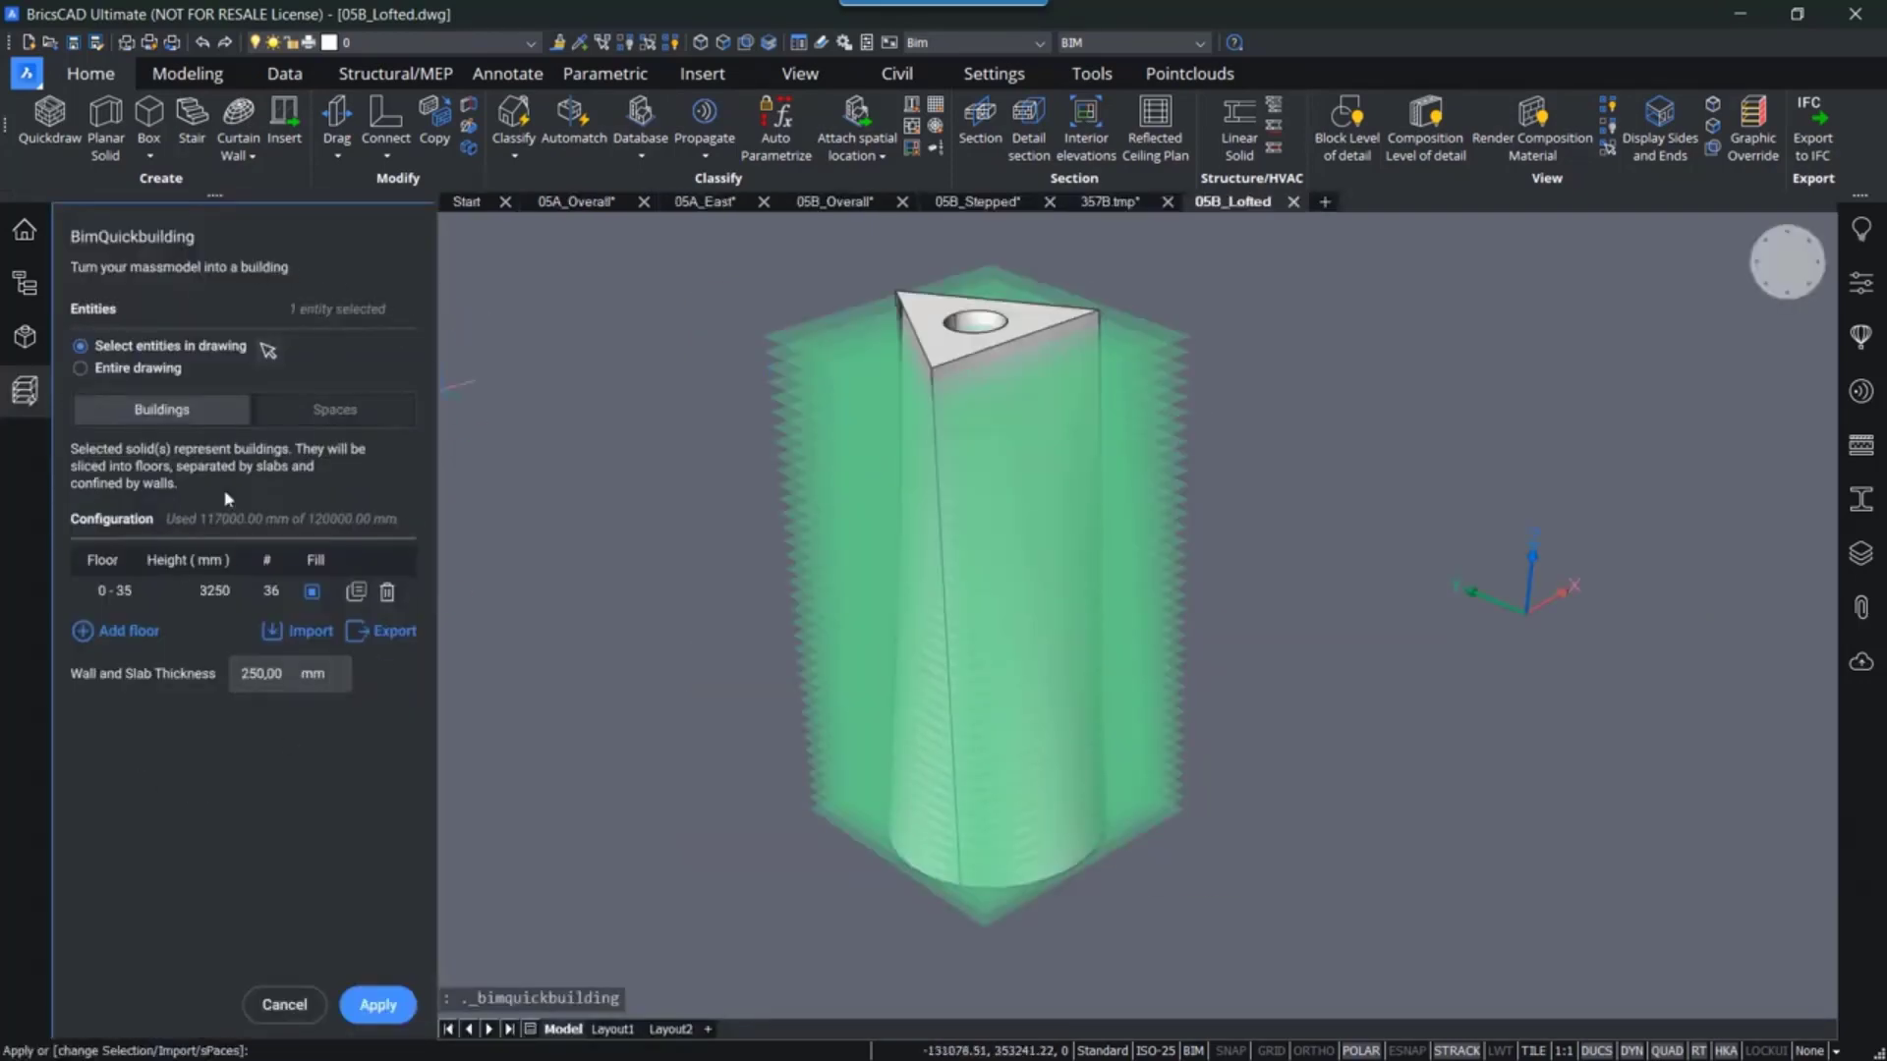
pyautogui.click(220, 594)
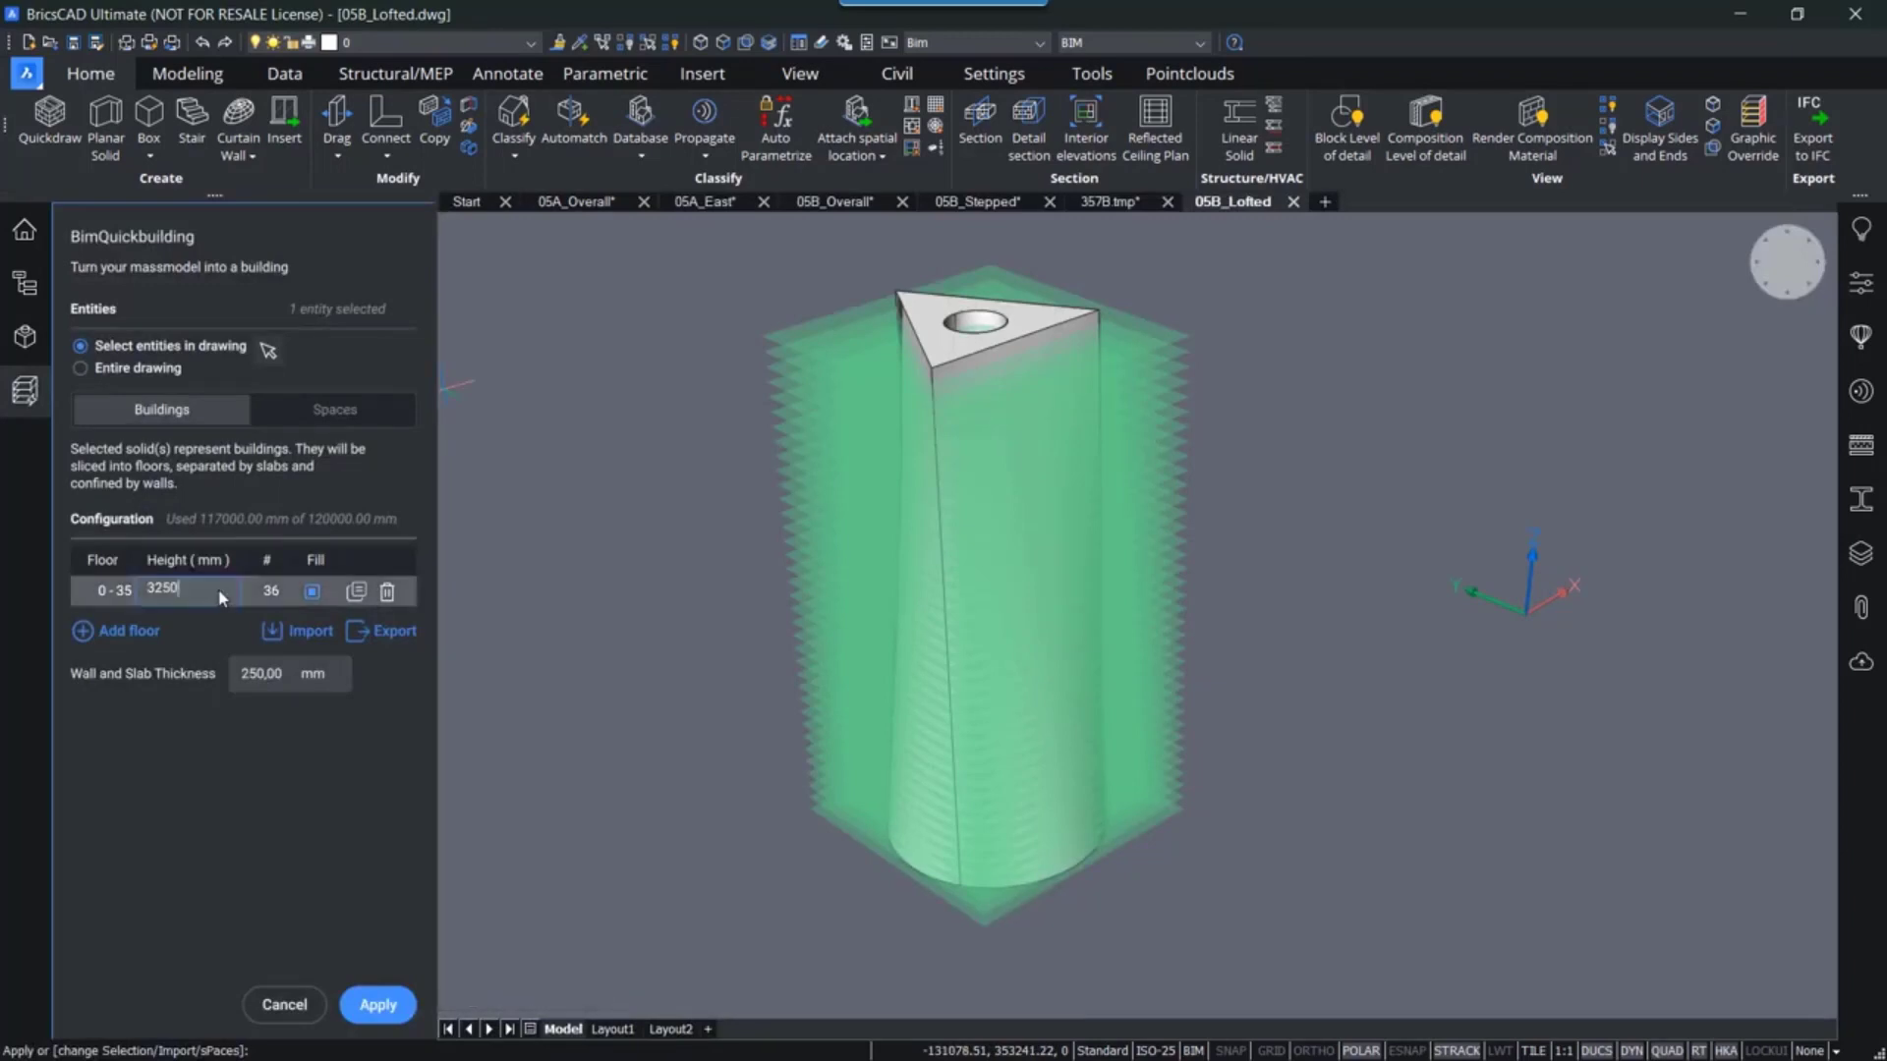
pyautogui.press('BackSpace')
pyautogui.press('BackSpace')
pyautogui.press('BackSpace')
pyautogui.click(236, 673)
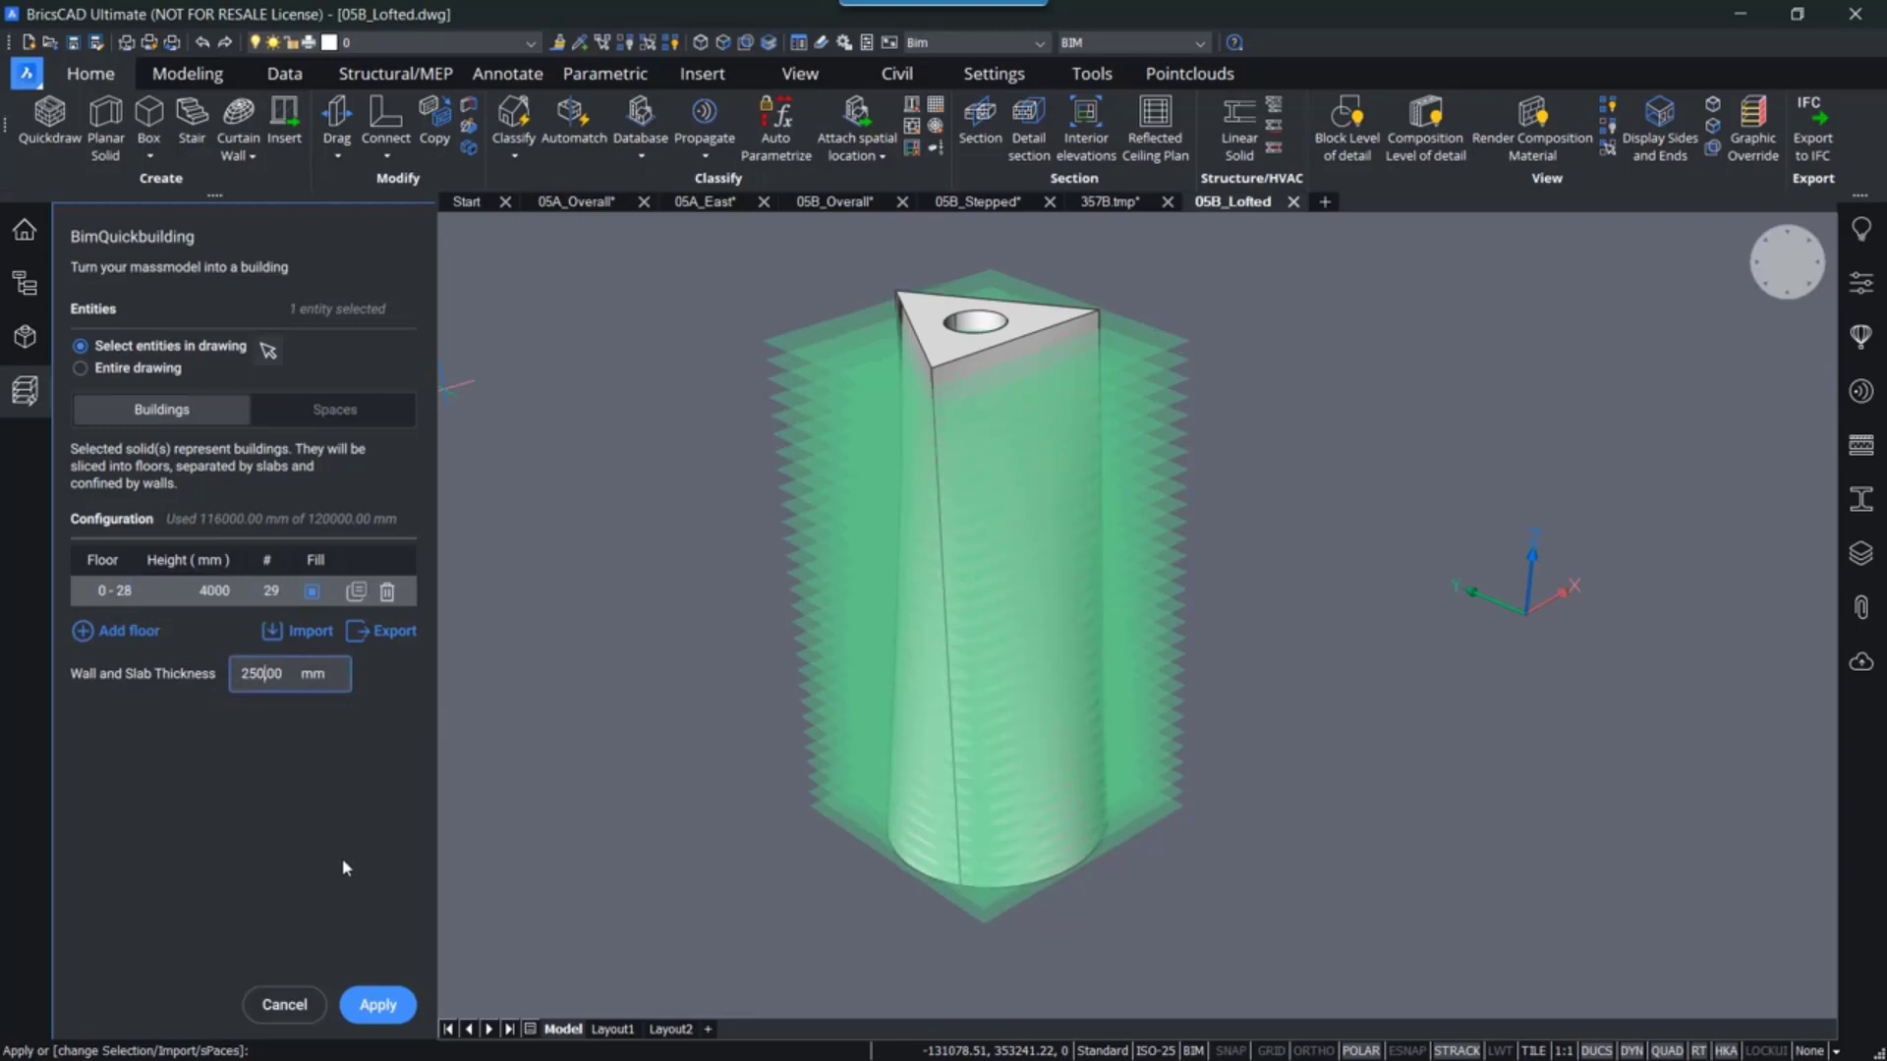
# - Add a second floor row and set its height to 8000 mm
pyautogui.click(93, 632)
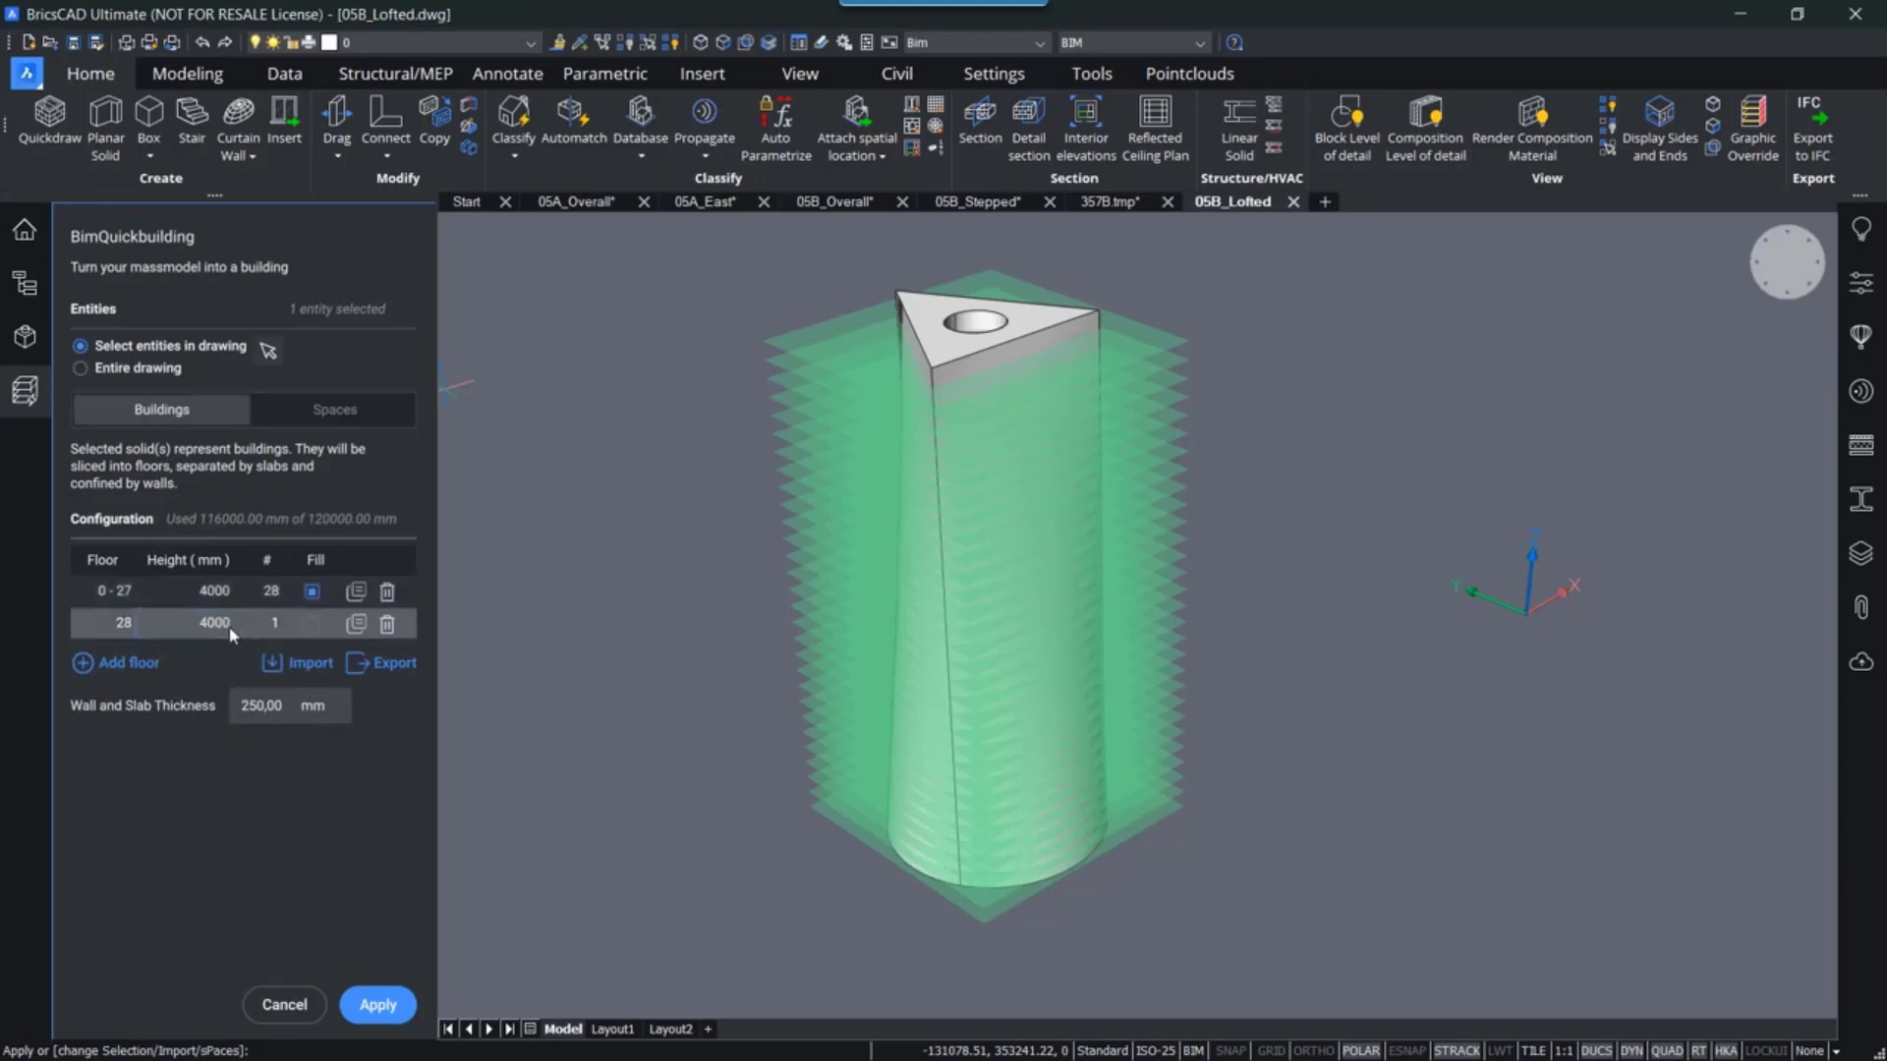
pyautogui.click(232, 629)
pyautogui.click(172, 624)
pyautogui.press('BackSpace')
pyautogui.press('BackSpace')
pyautogui.press('Tab')
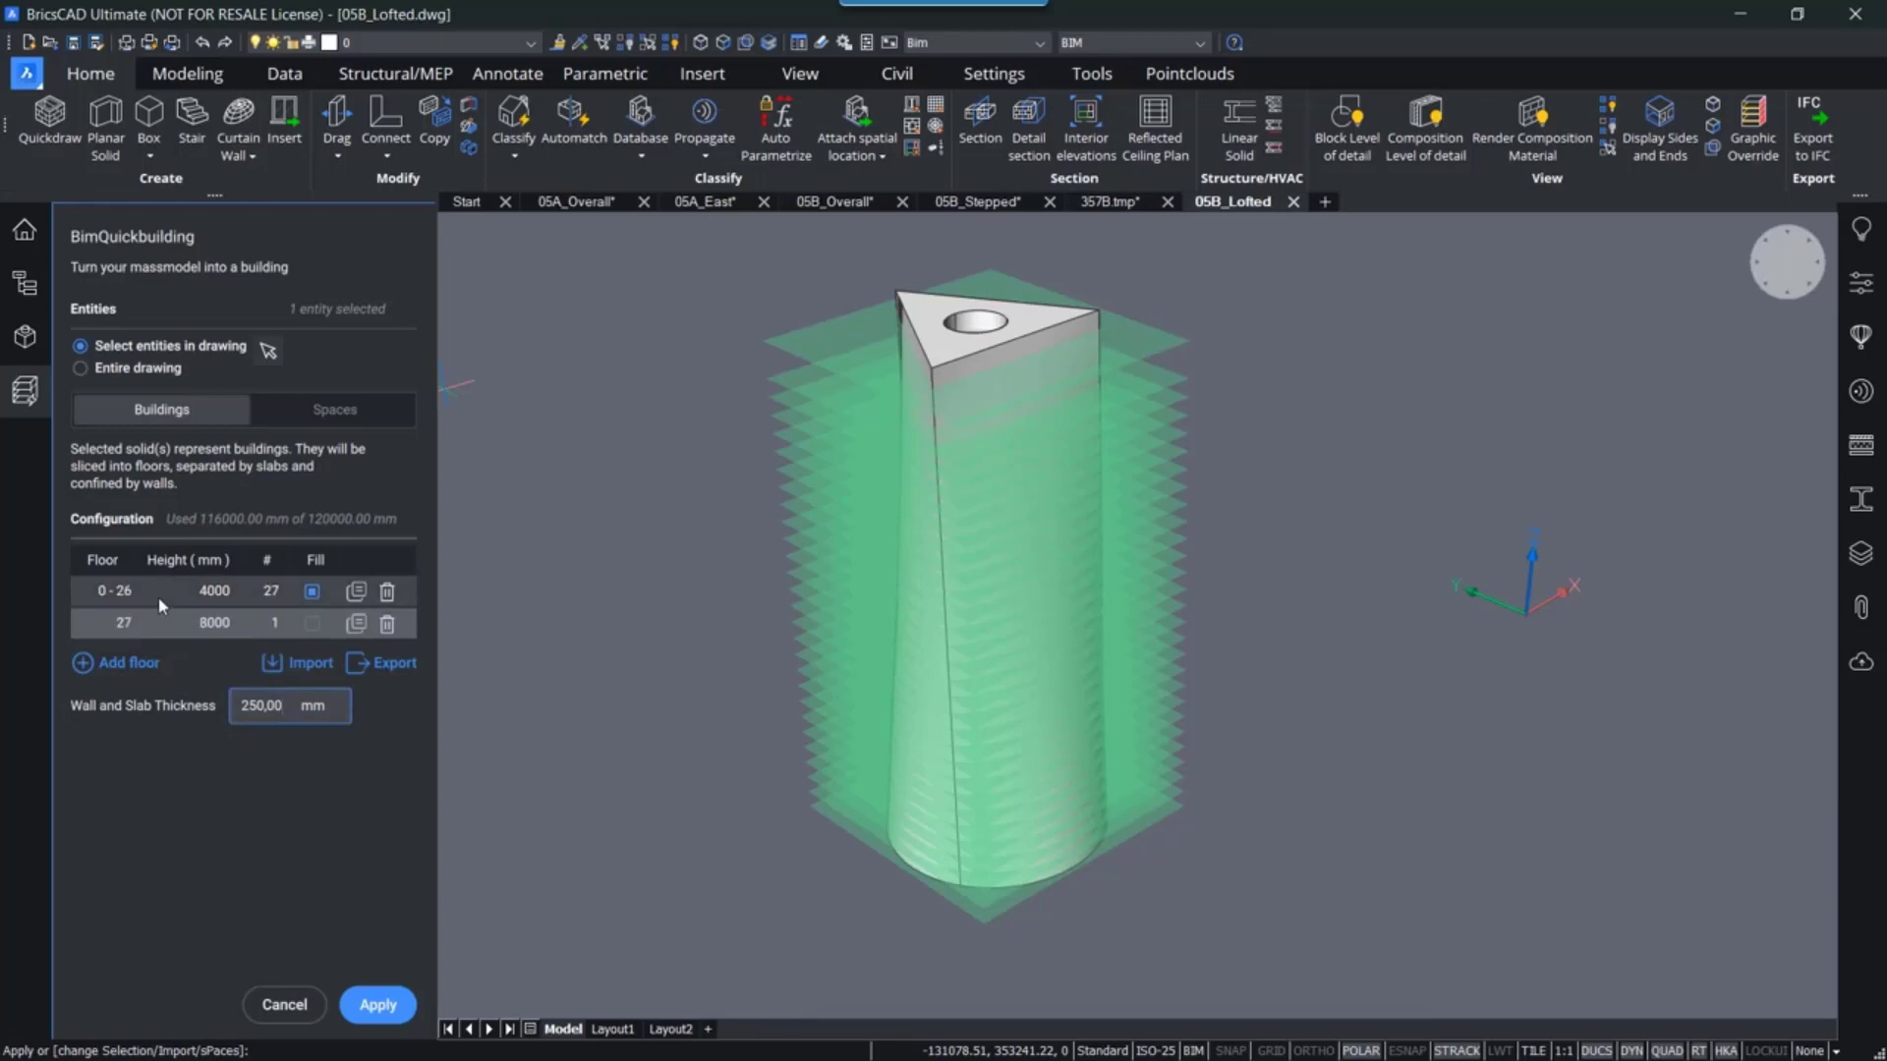
pyautogui.keyDown('shift'); pyautogui.moveTo(754, 723); pyautogui.dragTo(756, 581, button='middle'); pyautogui.keyUp('shift')
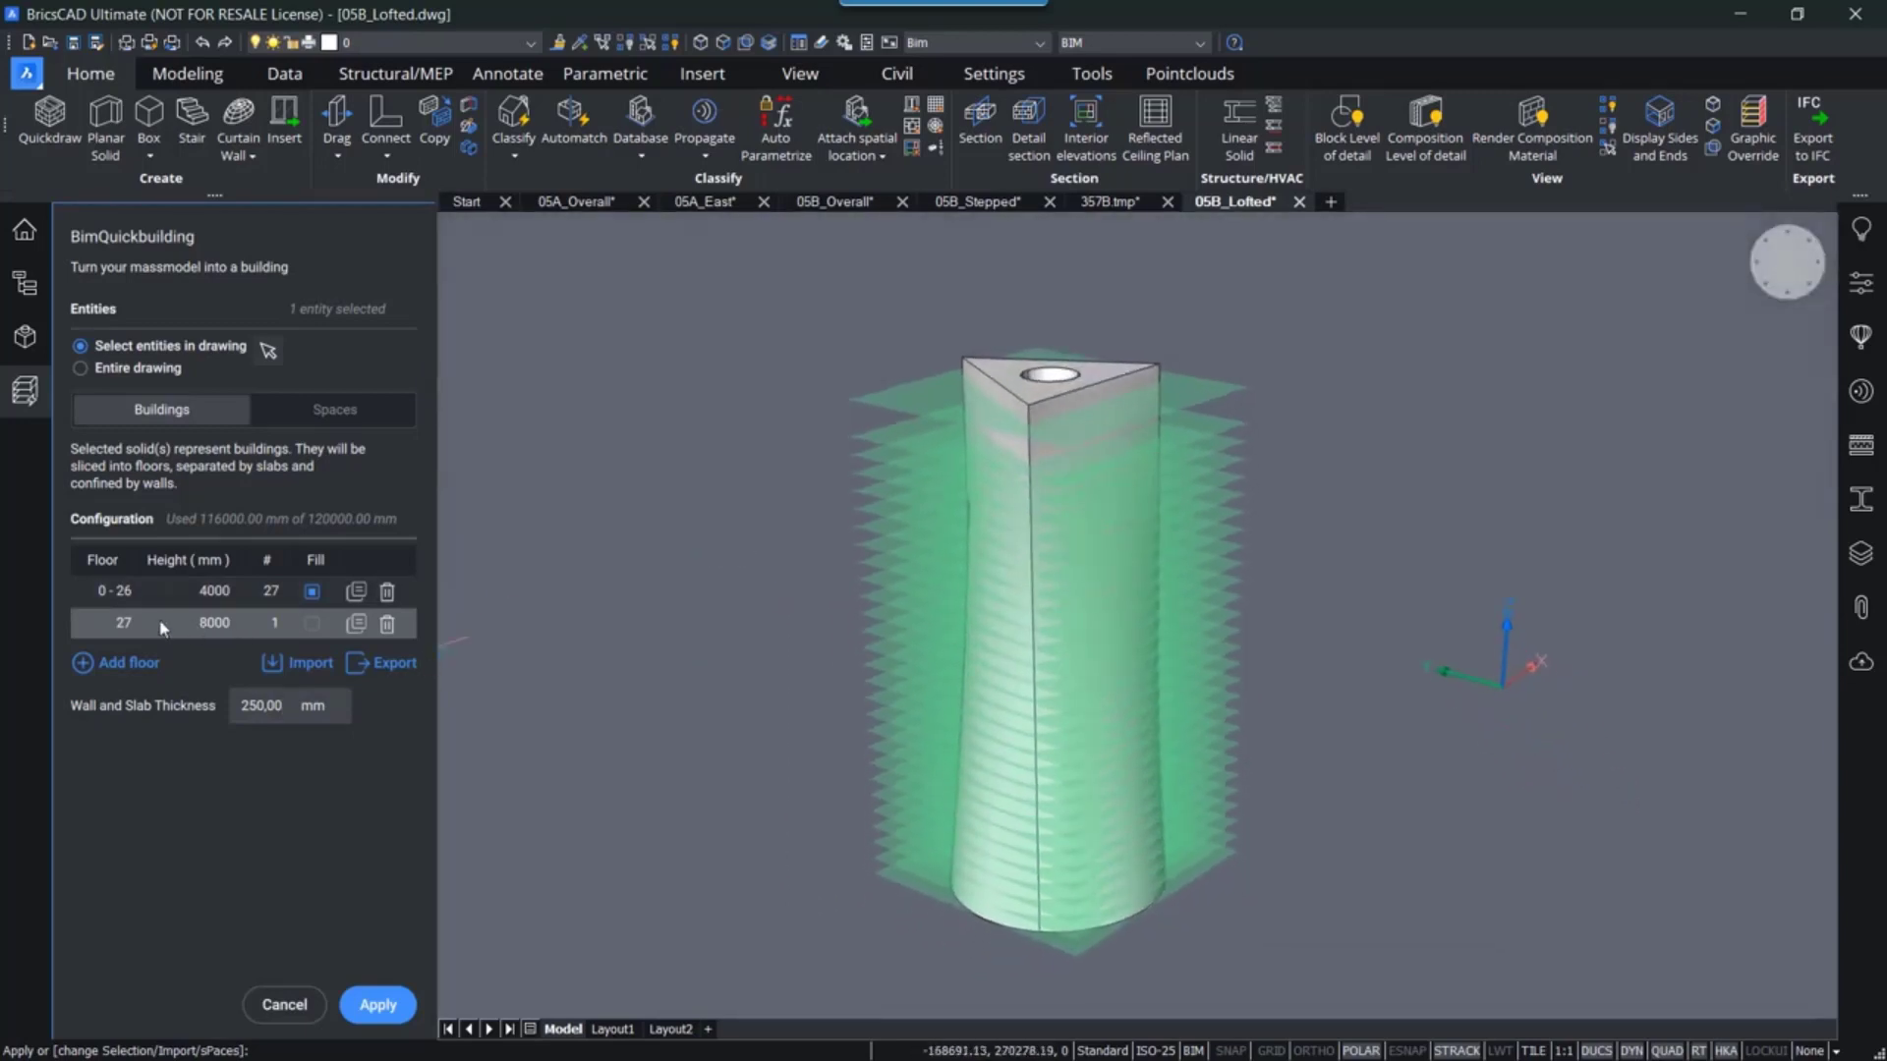
# - Set the first floor row's height to 8000 mm
pyautogui.doubleClick(217, 599)
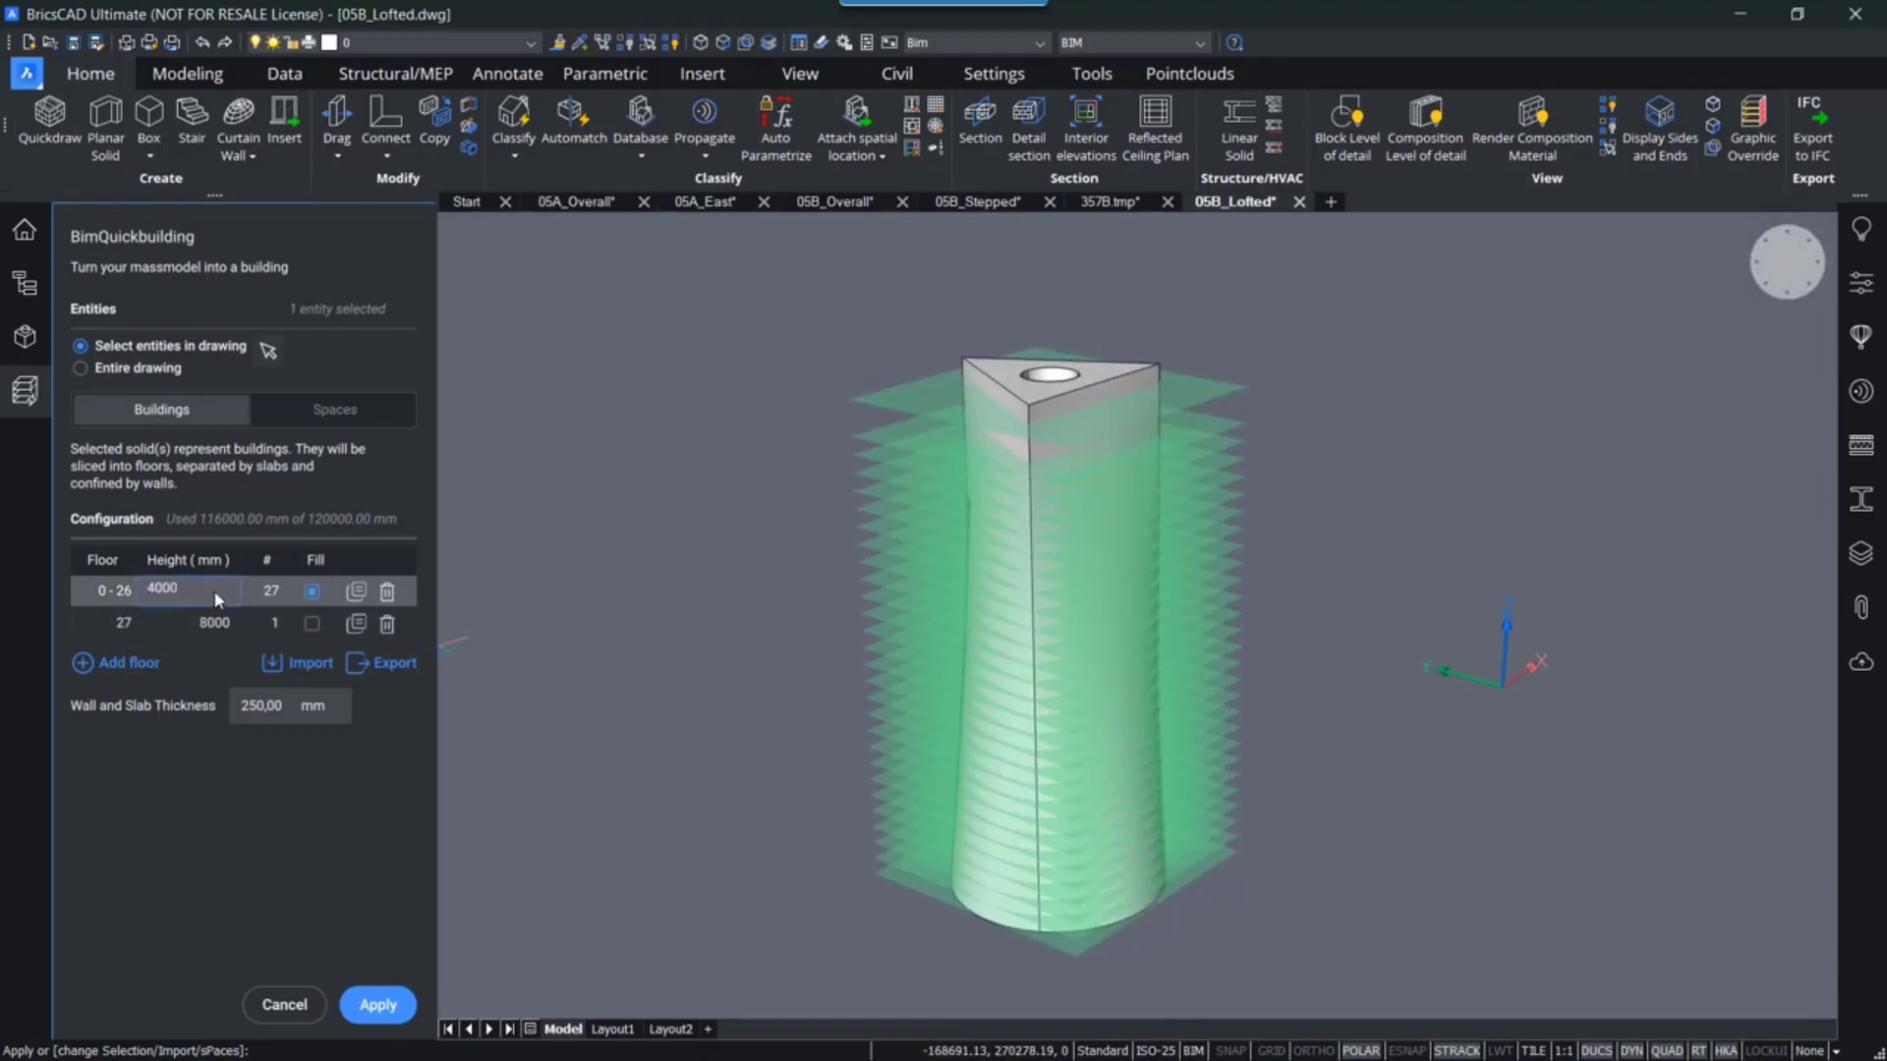
pyautogui.press('BackSpace')
pyautogui.press('BackSpace')
pyautogui.press('BackSpace')
pyautogui.press('Return')
# - Set the second floor row's height to 4000 mm
pyautogui.doubleClick(224, 625)
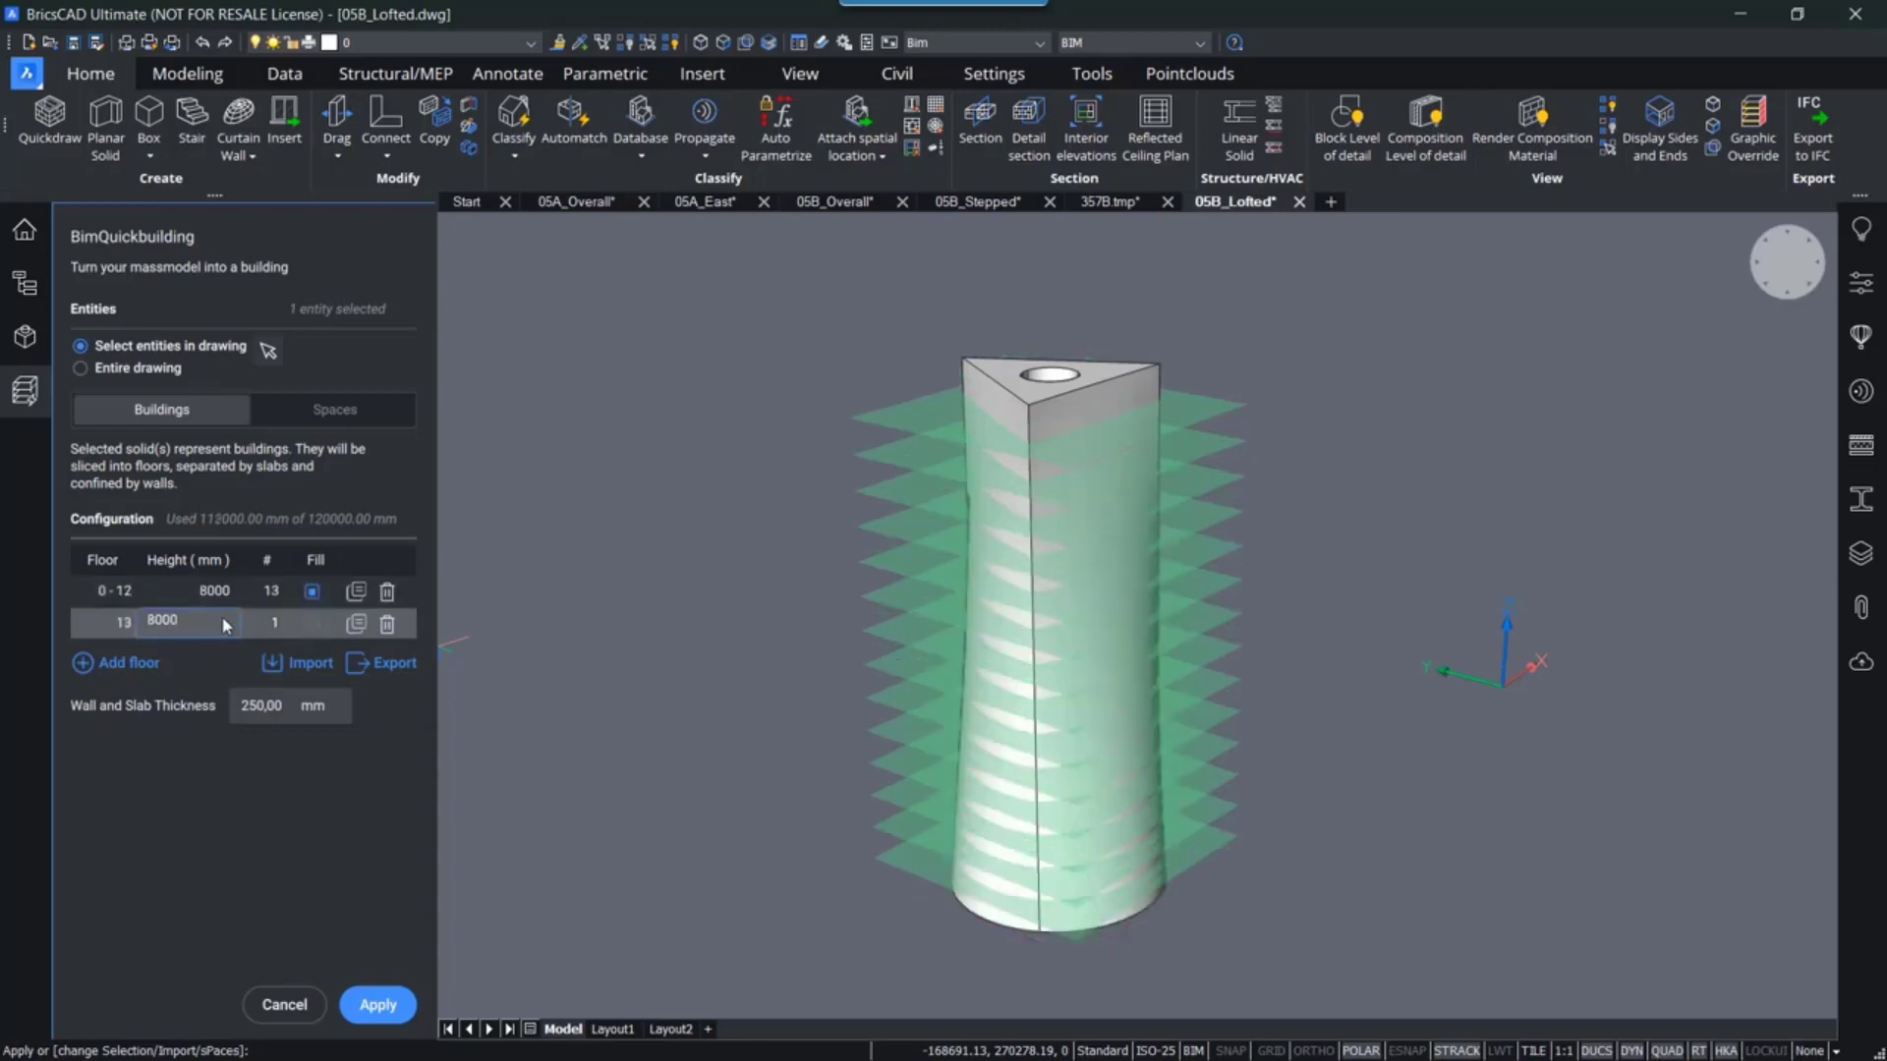
pyautogui.press('BackSpace')
pyautogui.press('BackSpace')
pyautogui.press('BackSpace')
pyautogui.write('4000')
# - Set the wall and slab thickness to 350 mm
pyautogui.click(254, 702)
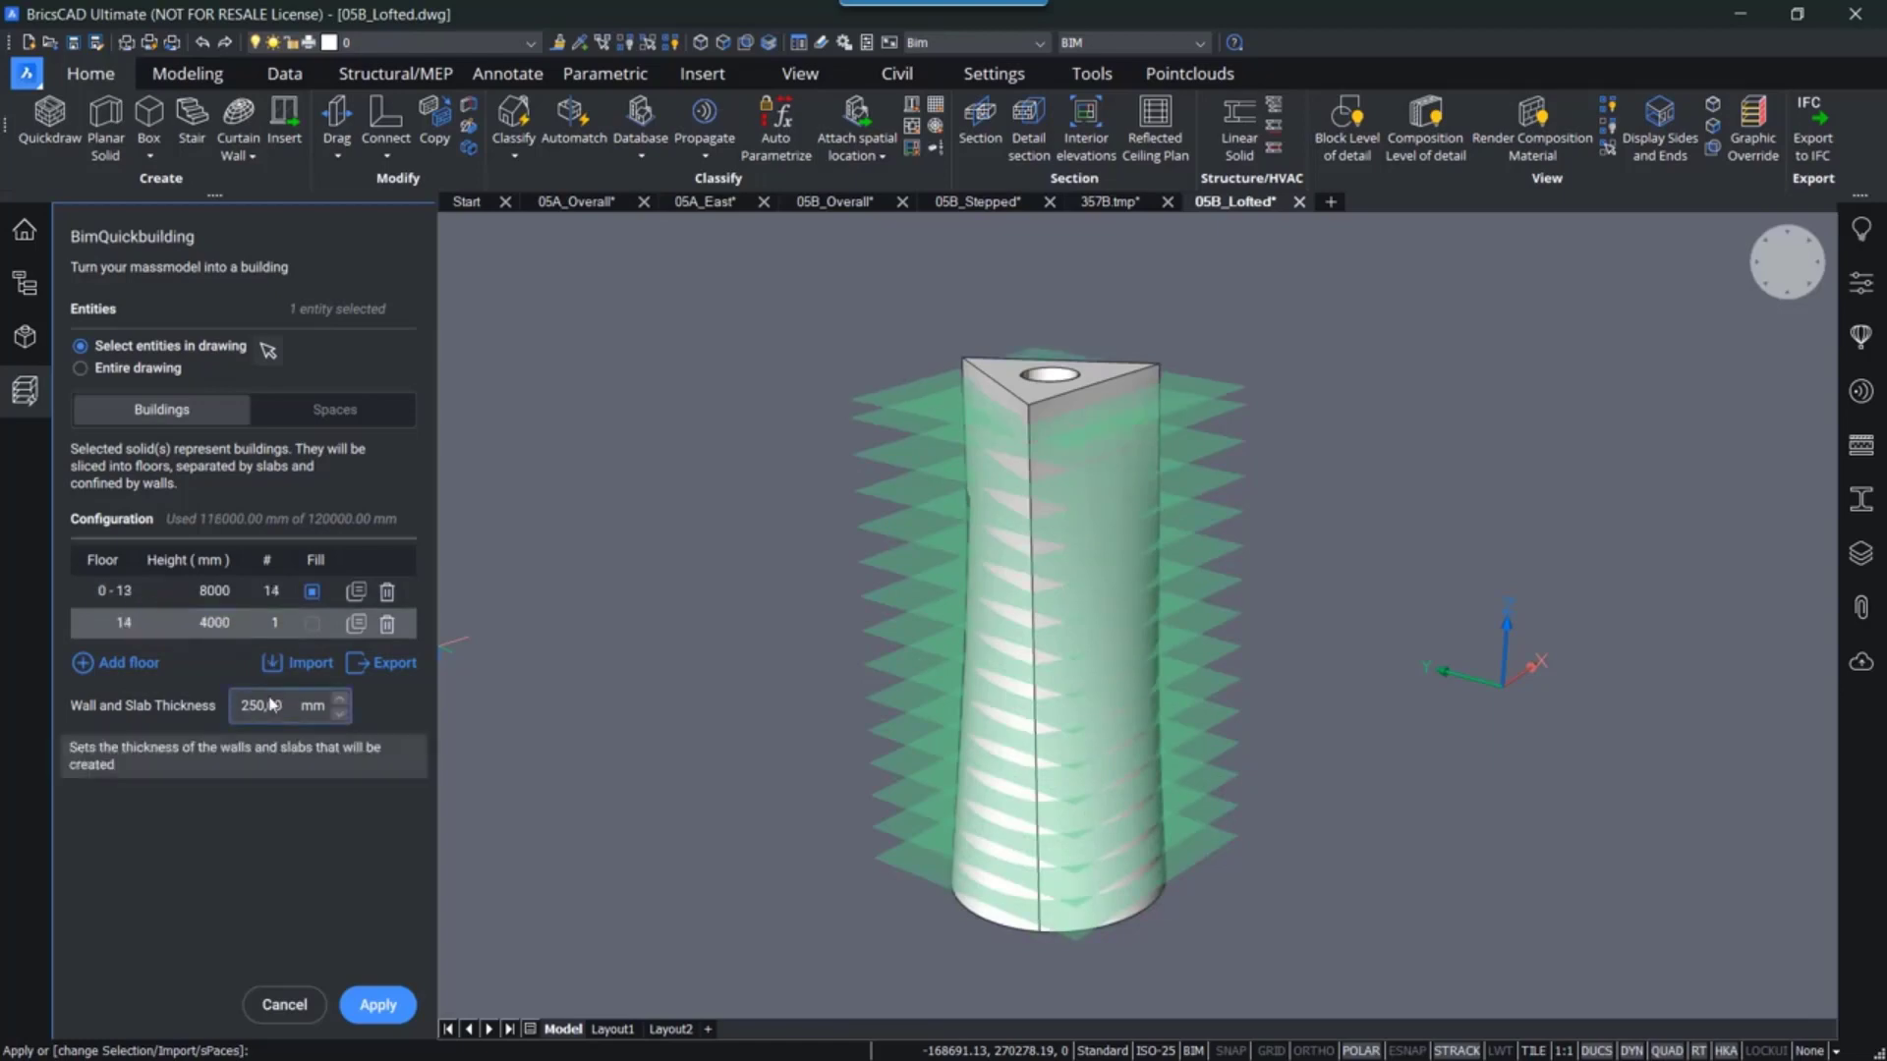
pyautogui.press('BackSpace')
pyautogui.write('3')
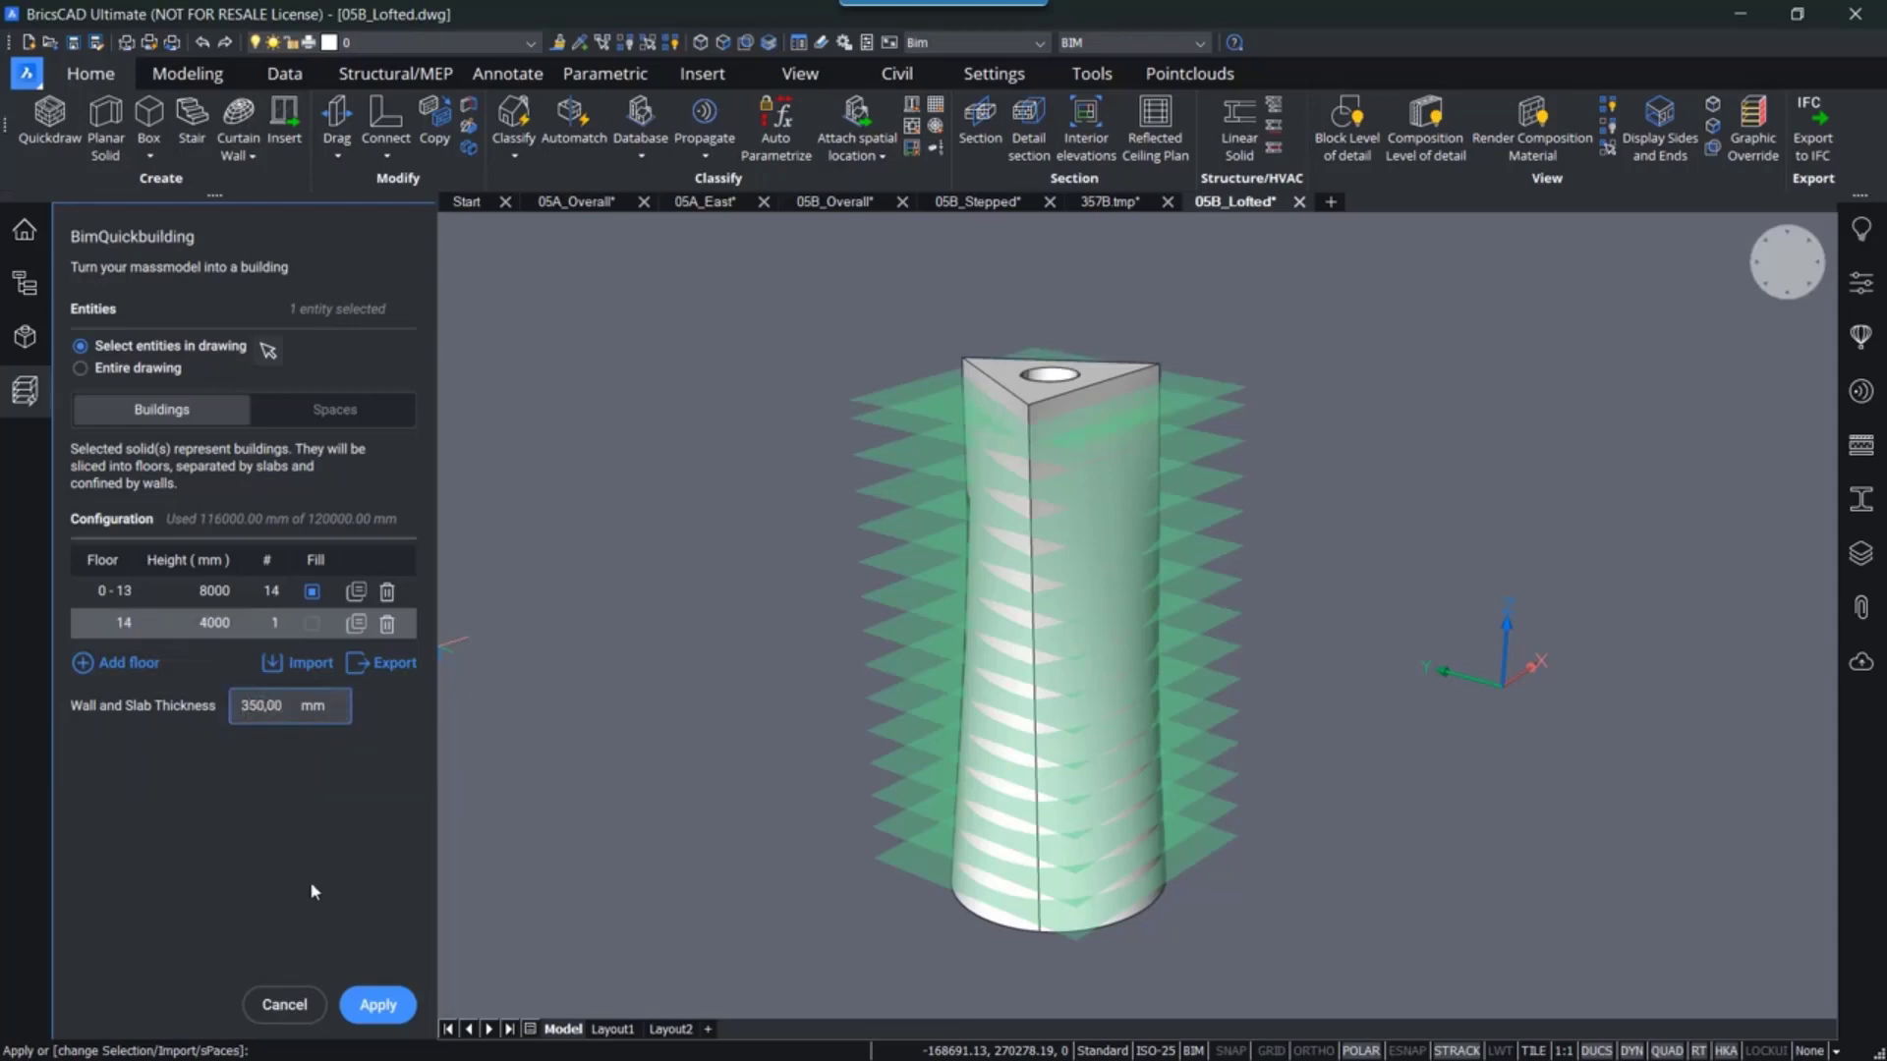
pyautogui.press('End')
# - Set the number of floors in the second row to 14
pyautogui.click(273, 593)
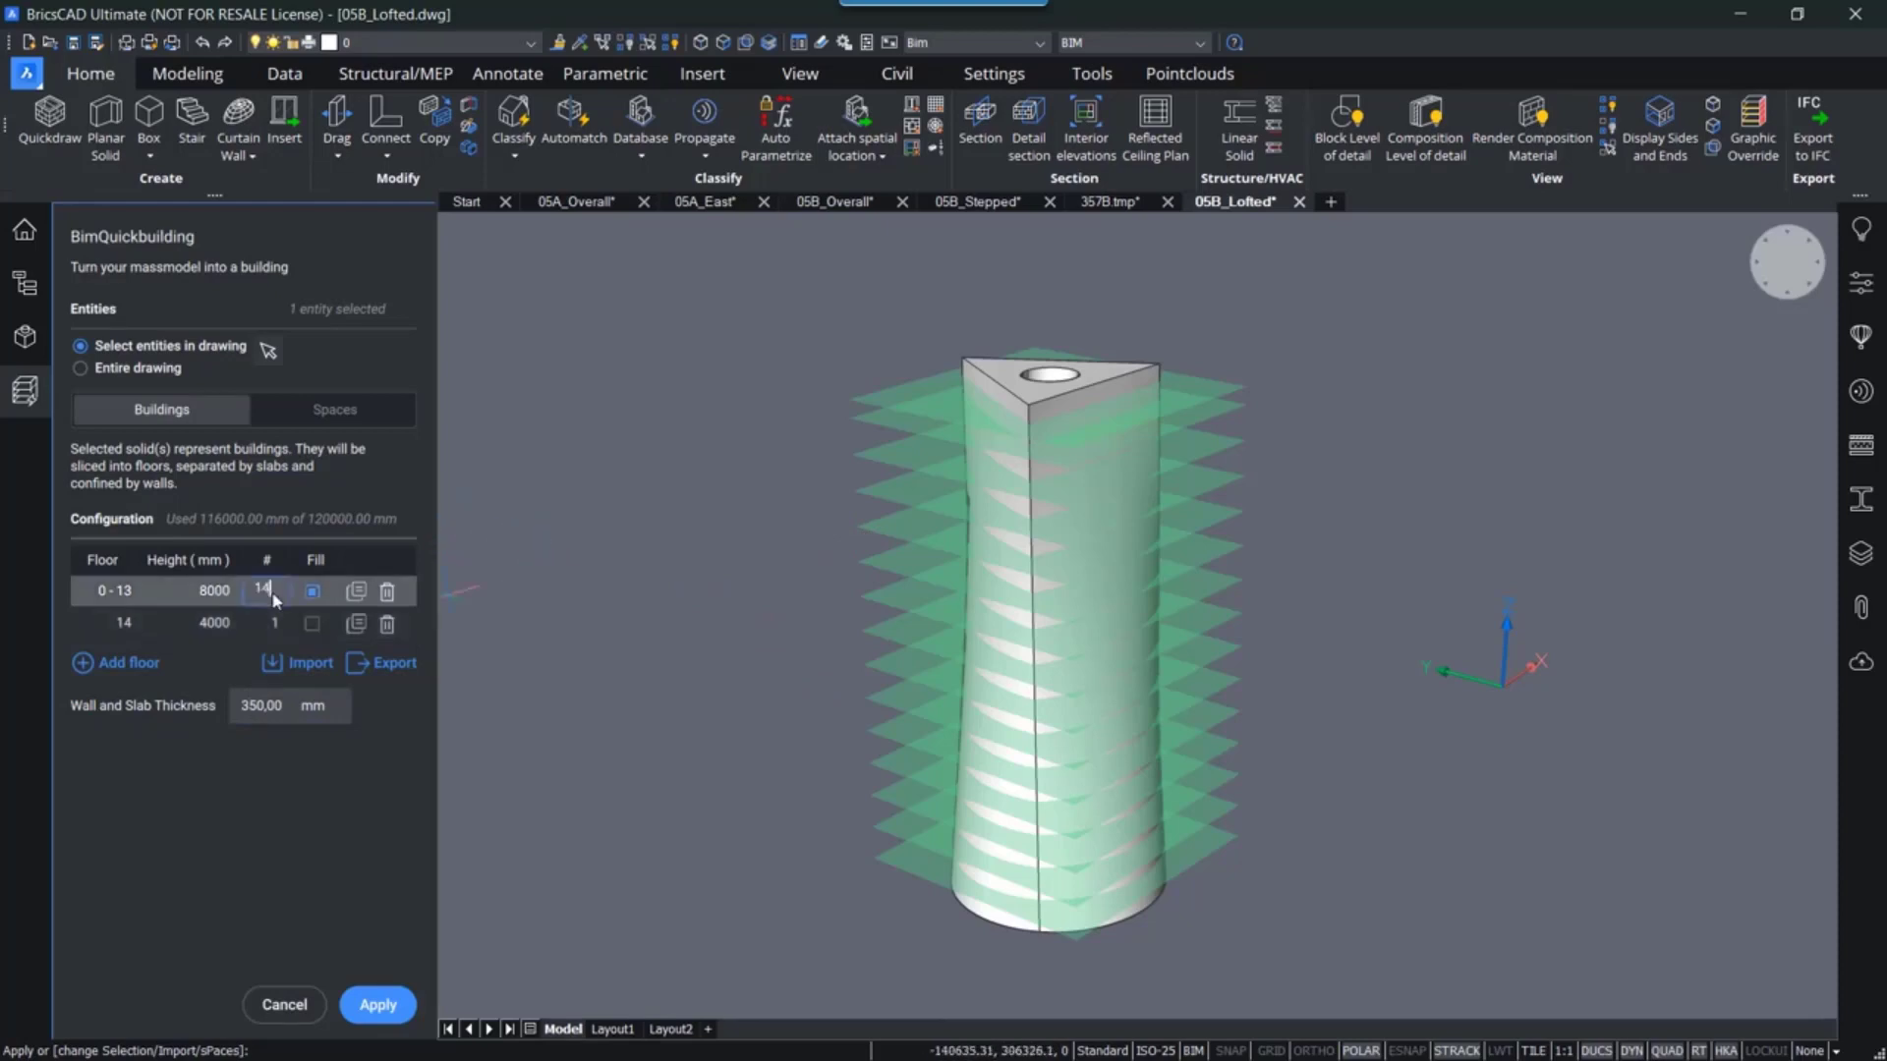
pyautogui.click(273, 621)
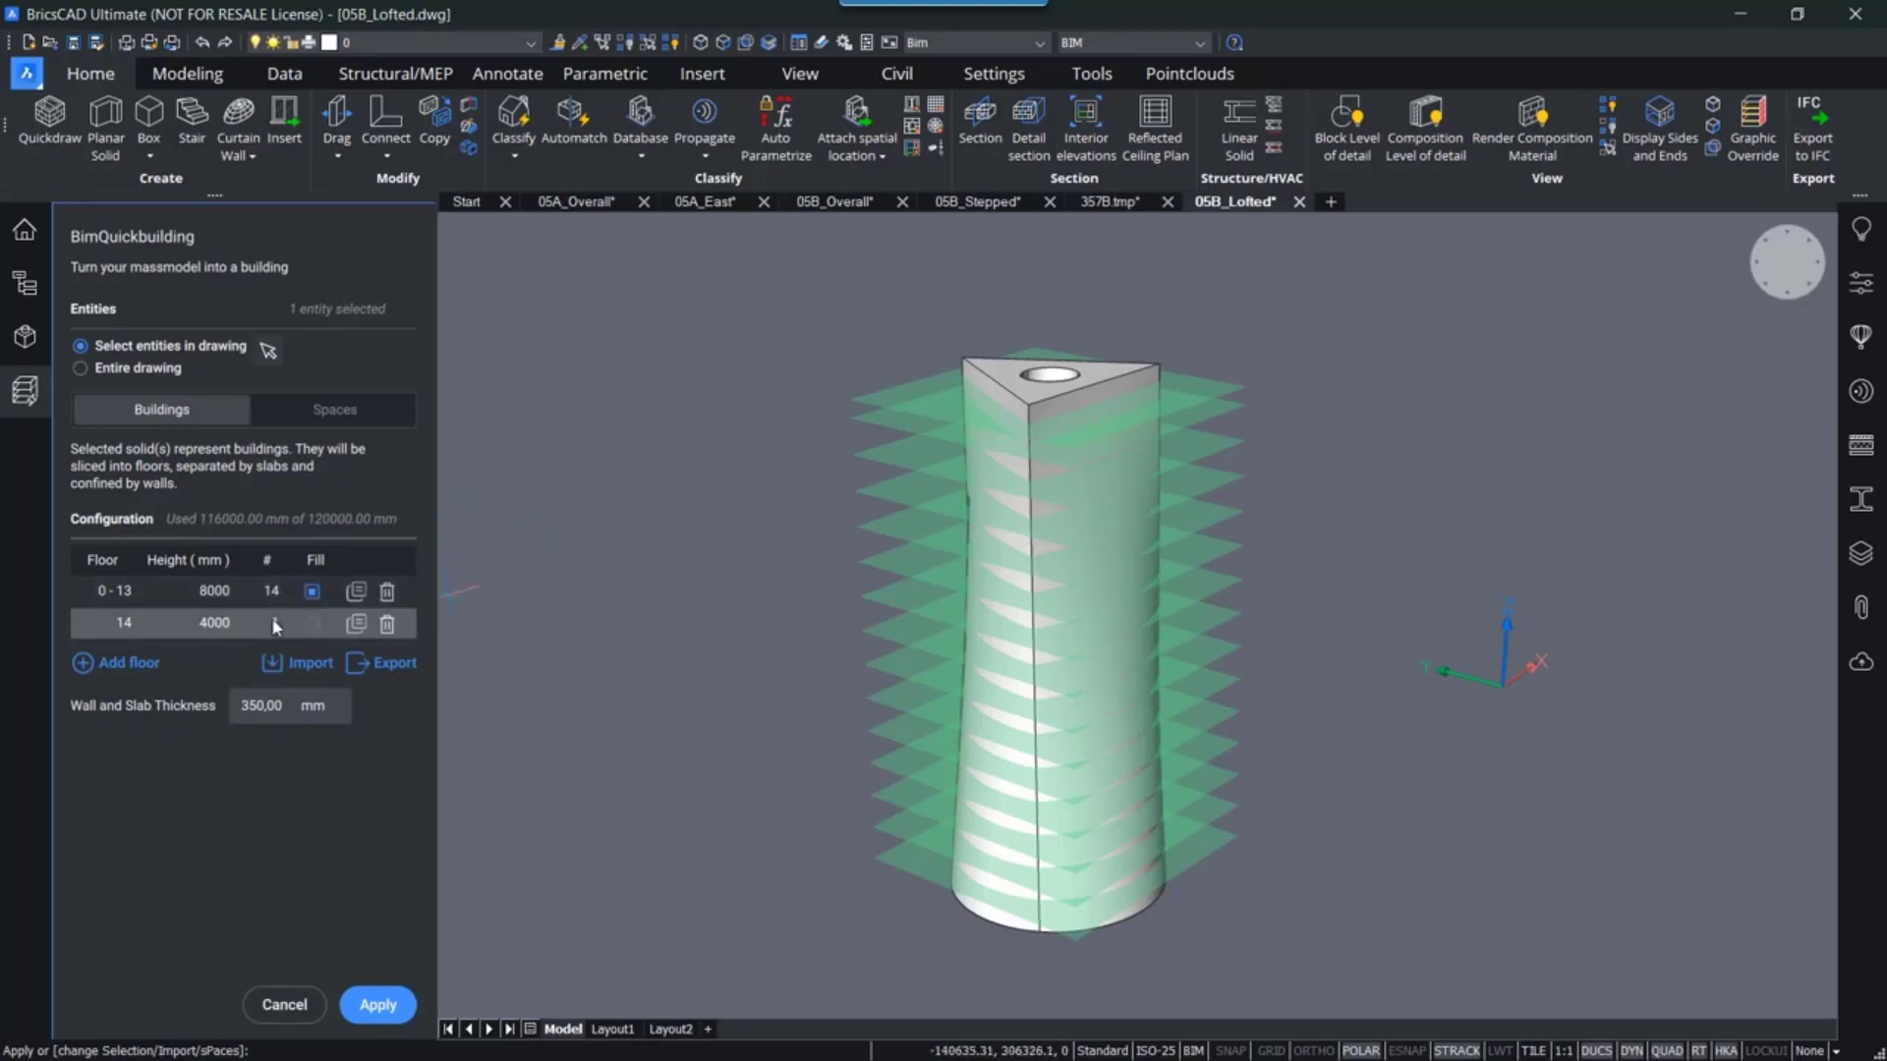
pyautogui.write('14')
pyautogui.press('BackSpace')
pyautogui.press('BackSpace')
pyautogui.write('4')
pyautogui.press('Return')
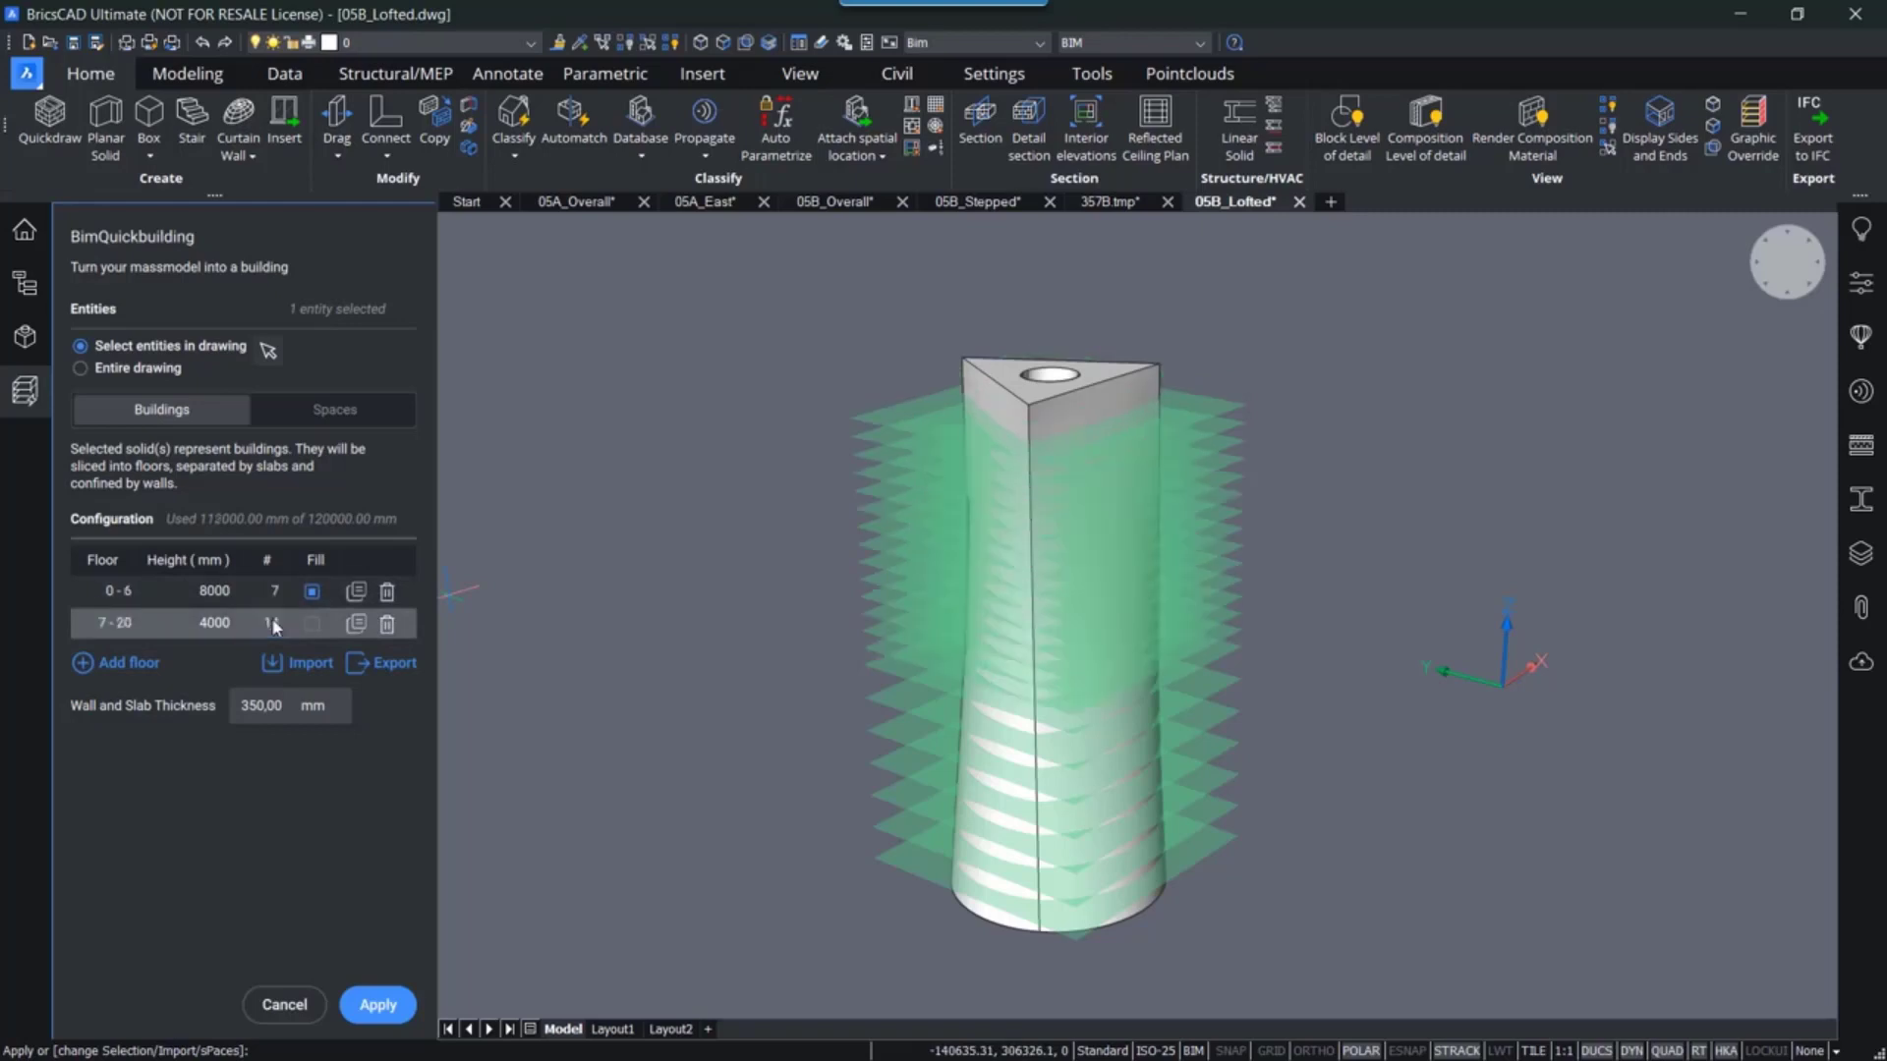
# - Make the first row a single floor, turn on fill for the second row, and apply Quickbuilding
pyautogui.click(279, 592)
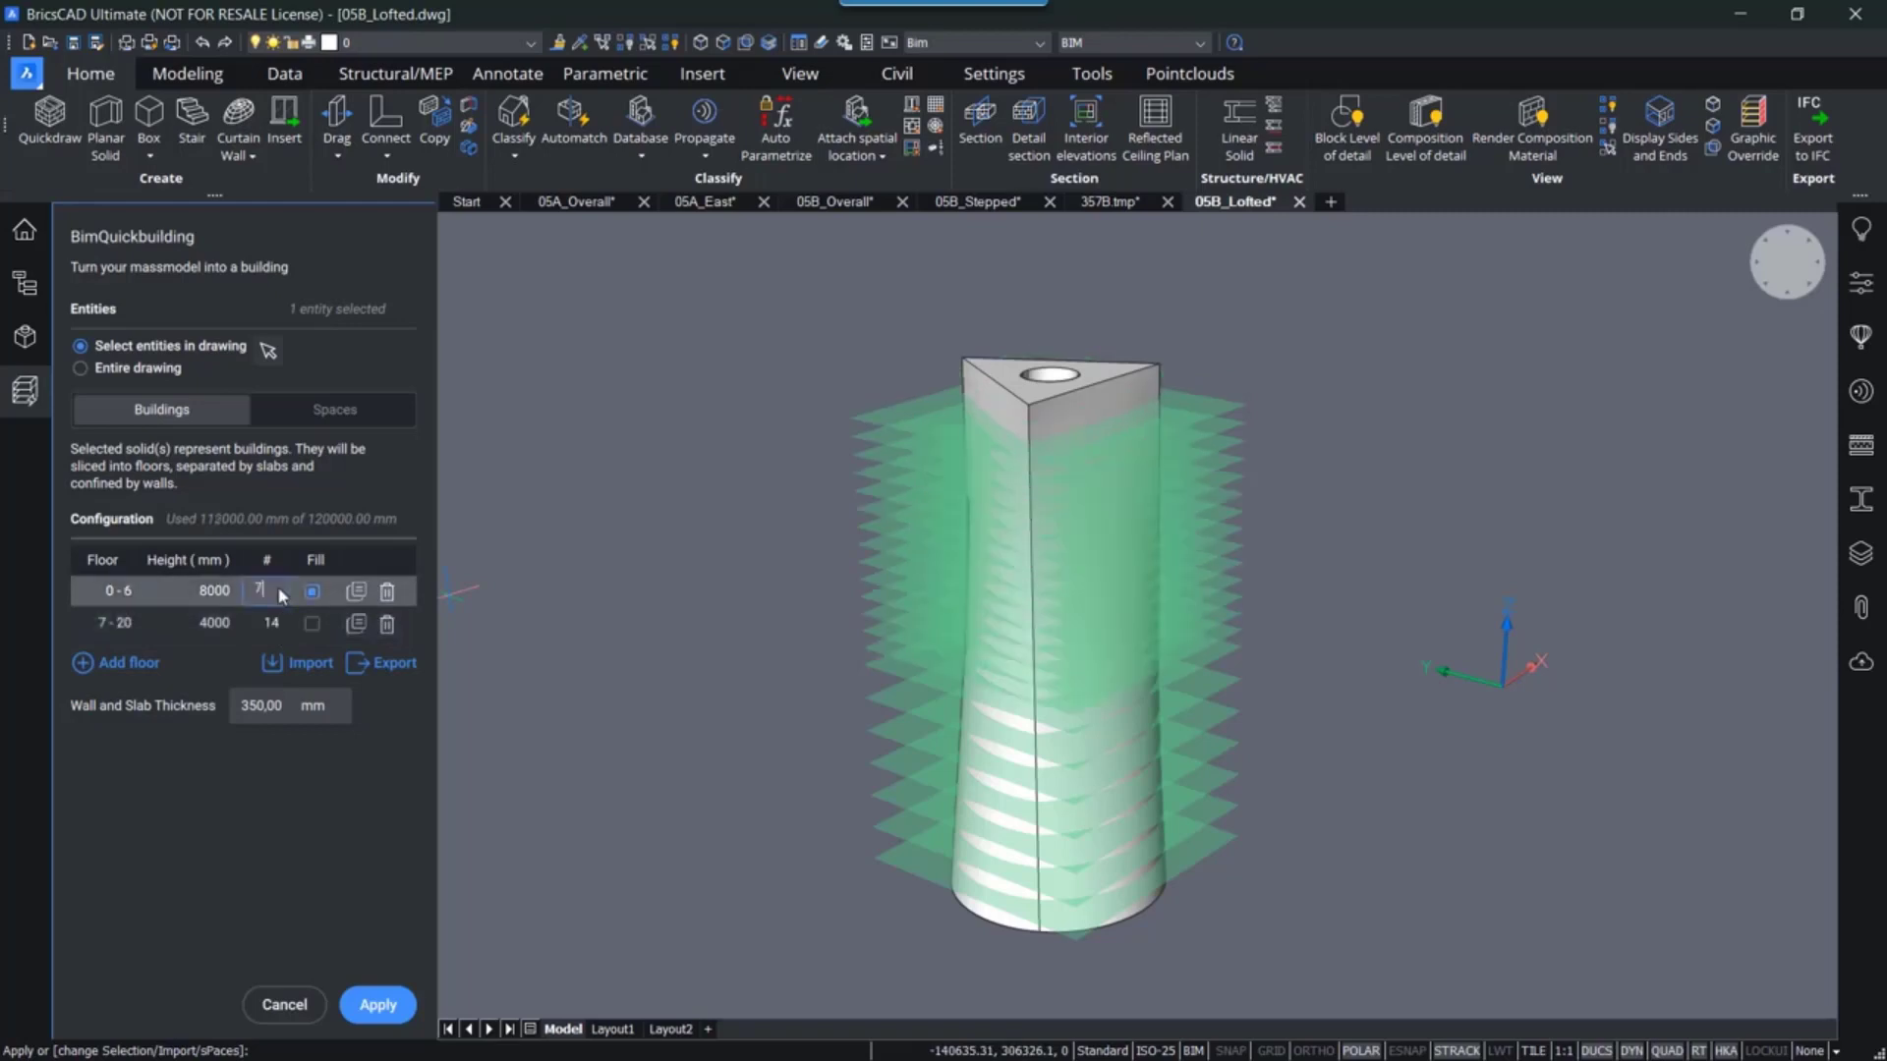
pyautogui.click(311, 623)
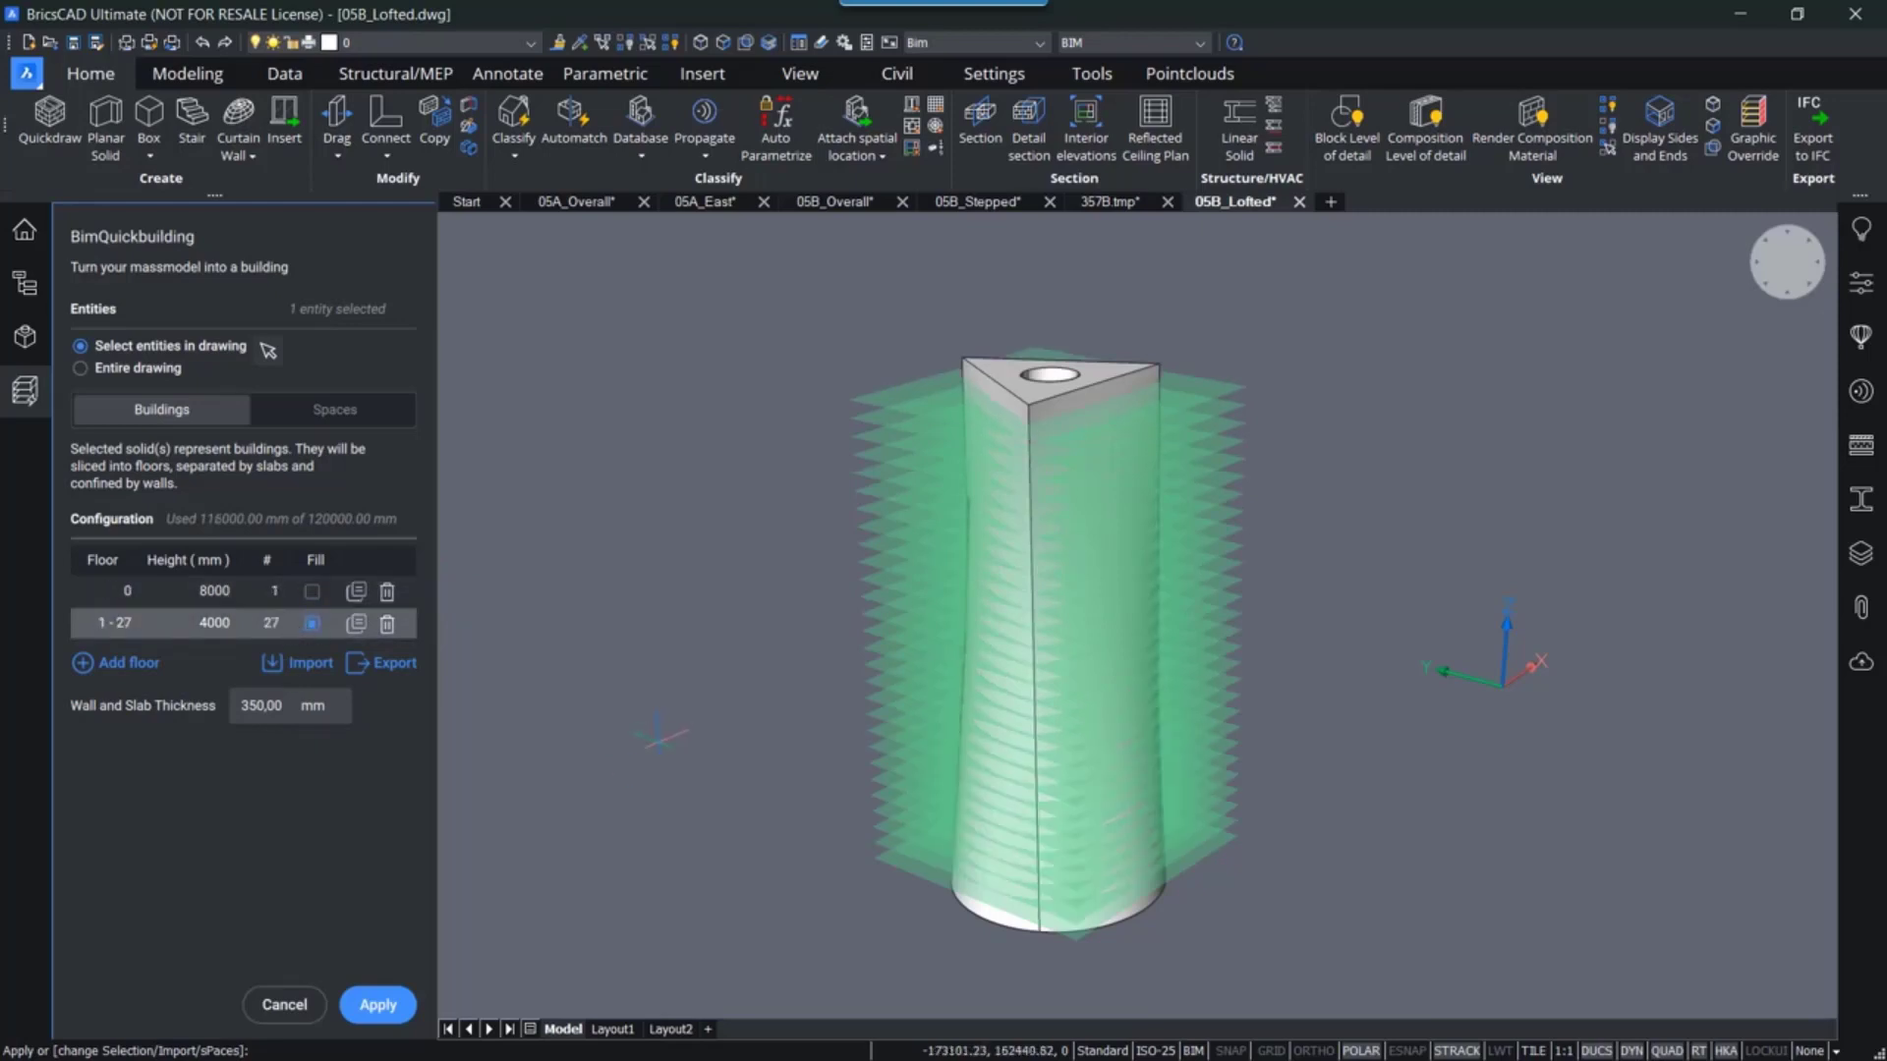
pyautogui.moveTo(665, 742); pyautogui.dragTo(663, 717, button='middle')
pyautogui.click(400, 1004)
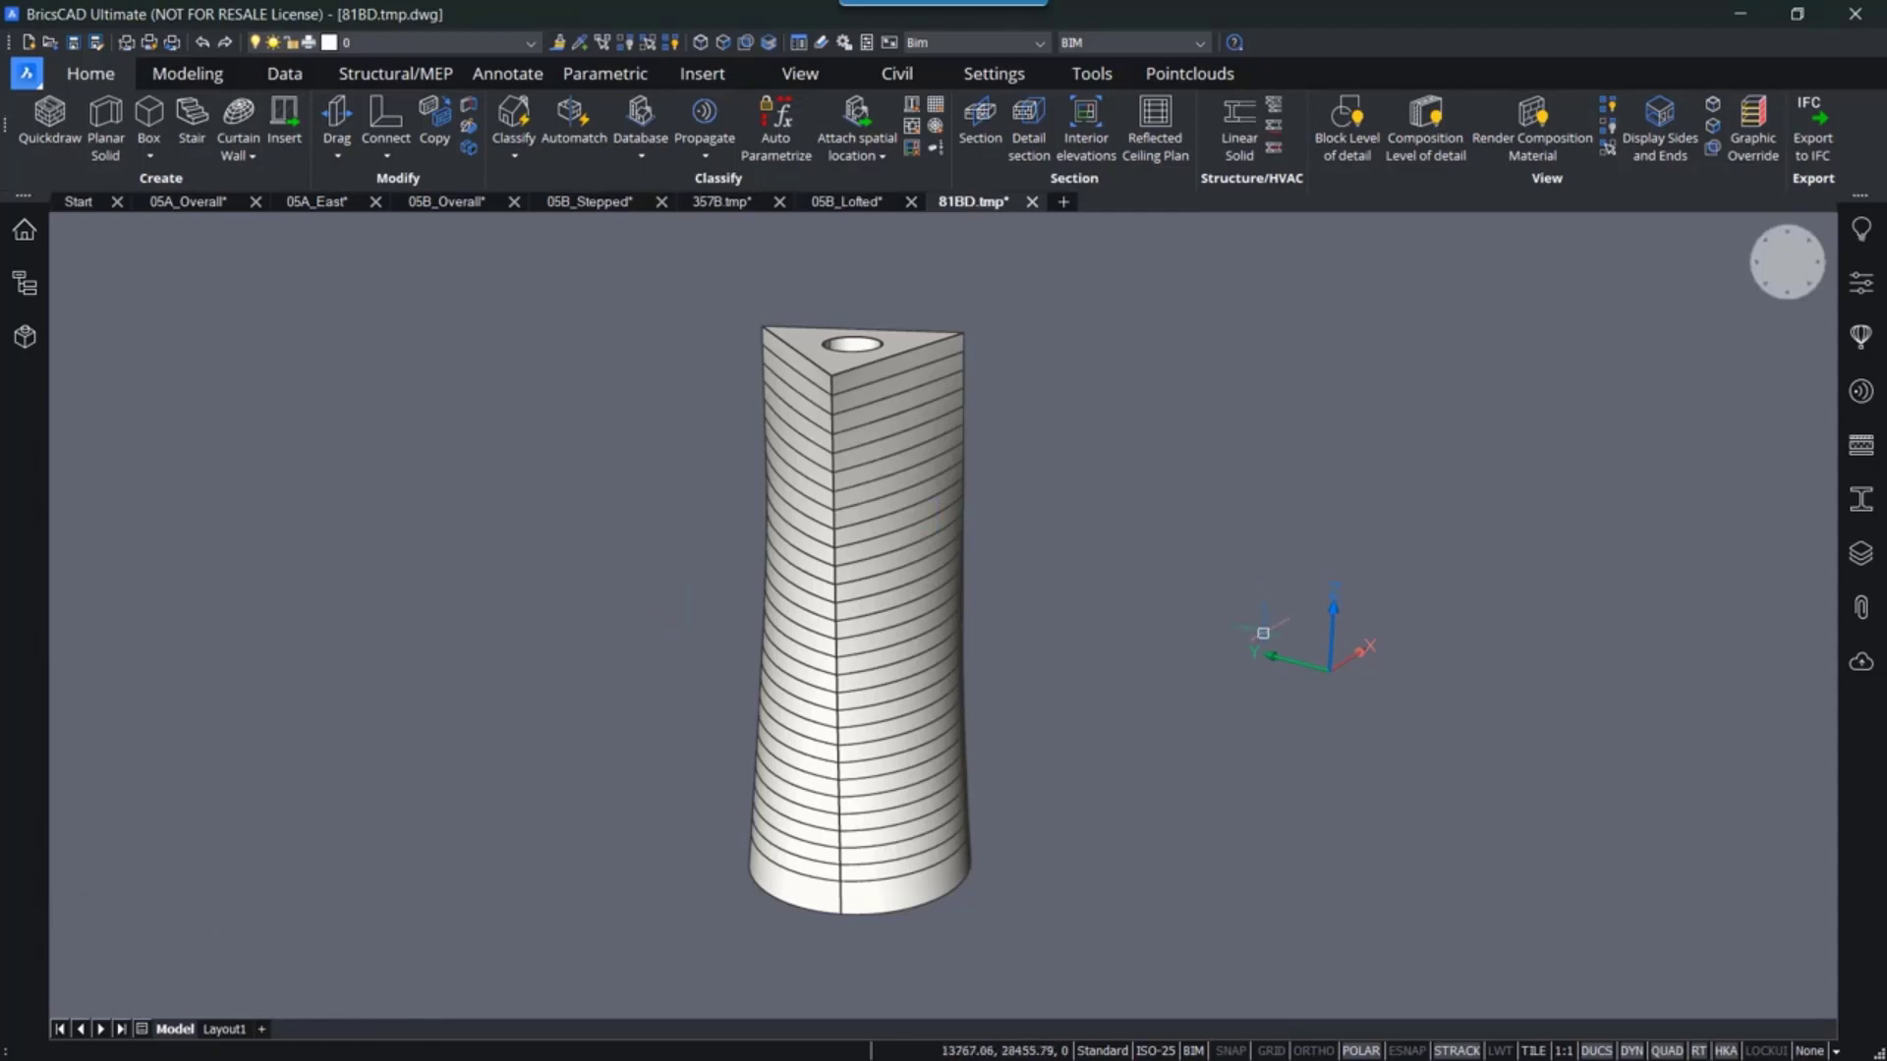
# - Place a BIM section through the upper part of the generated lofted building
pyautogui.keyDown('shift'); pyautogui.moveTo(1179, 627); pyautogui.dragTo(1087, 526, button='middle'); pyautogui.keyUp('shift')
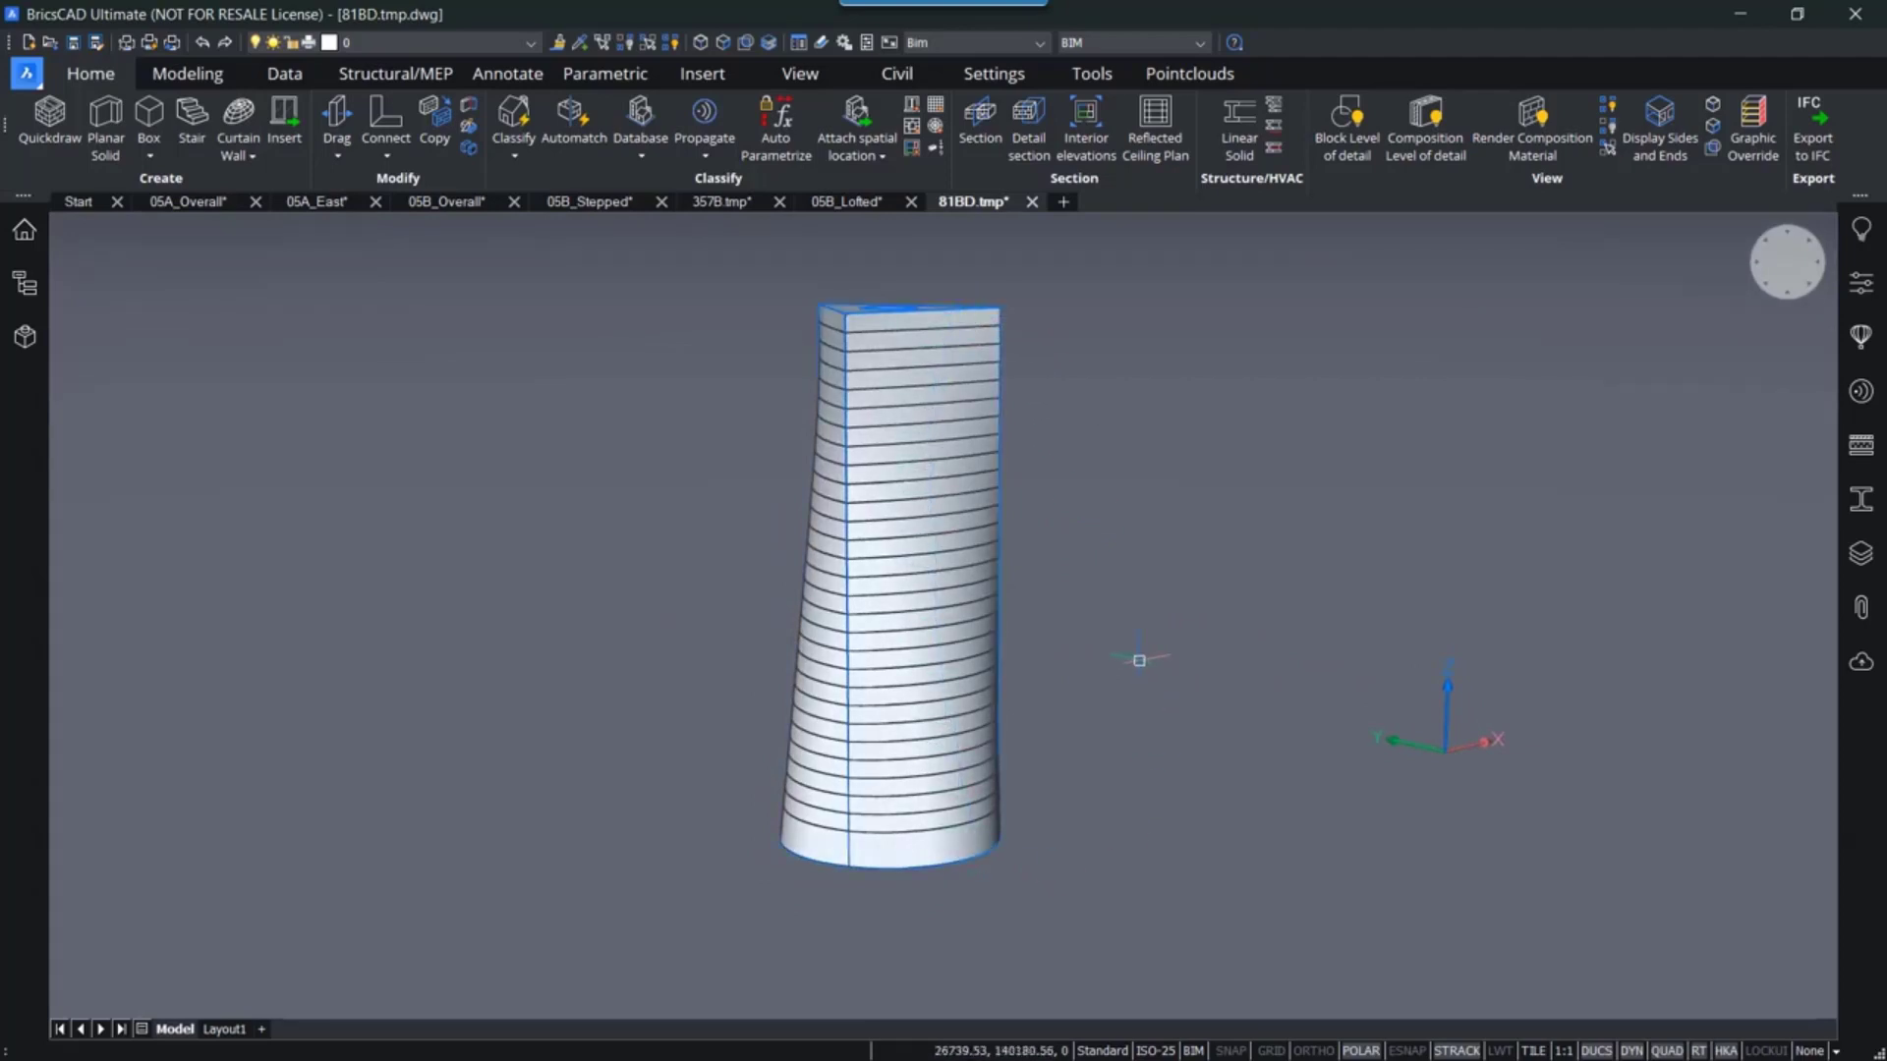
pyautogui.keyDown('shift'); pyautogui.moveTo(1137, 661); pyautogui.dragTo(1140, 762, button='middle'); pyautogui.keyUp('shift')
pyautogui.scroll(5, 904, 909)
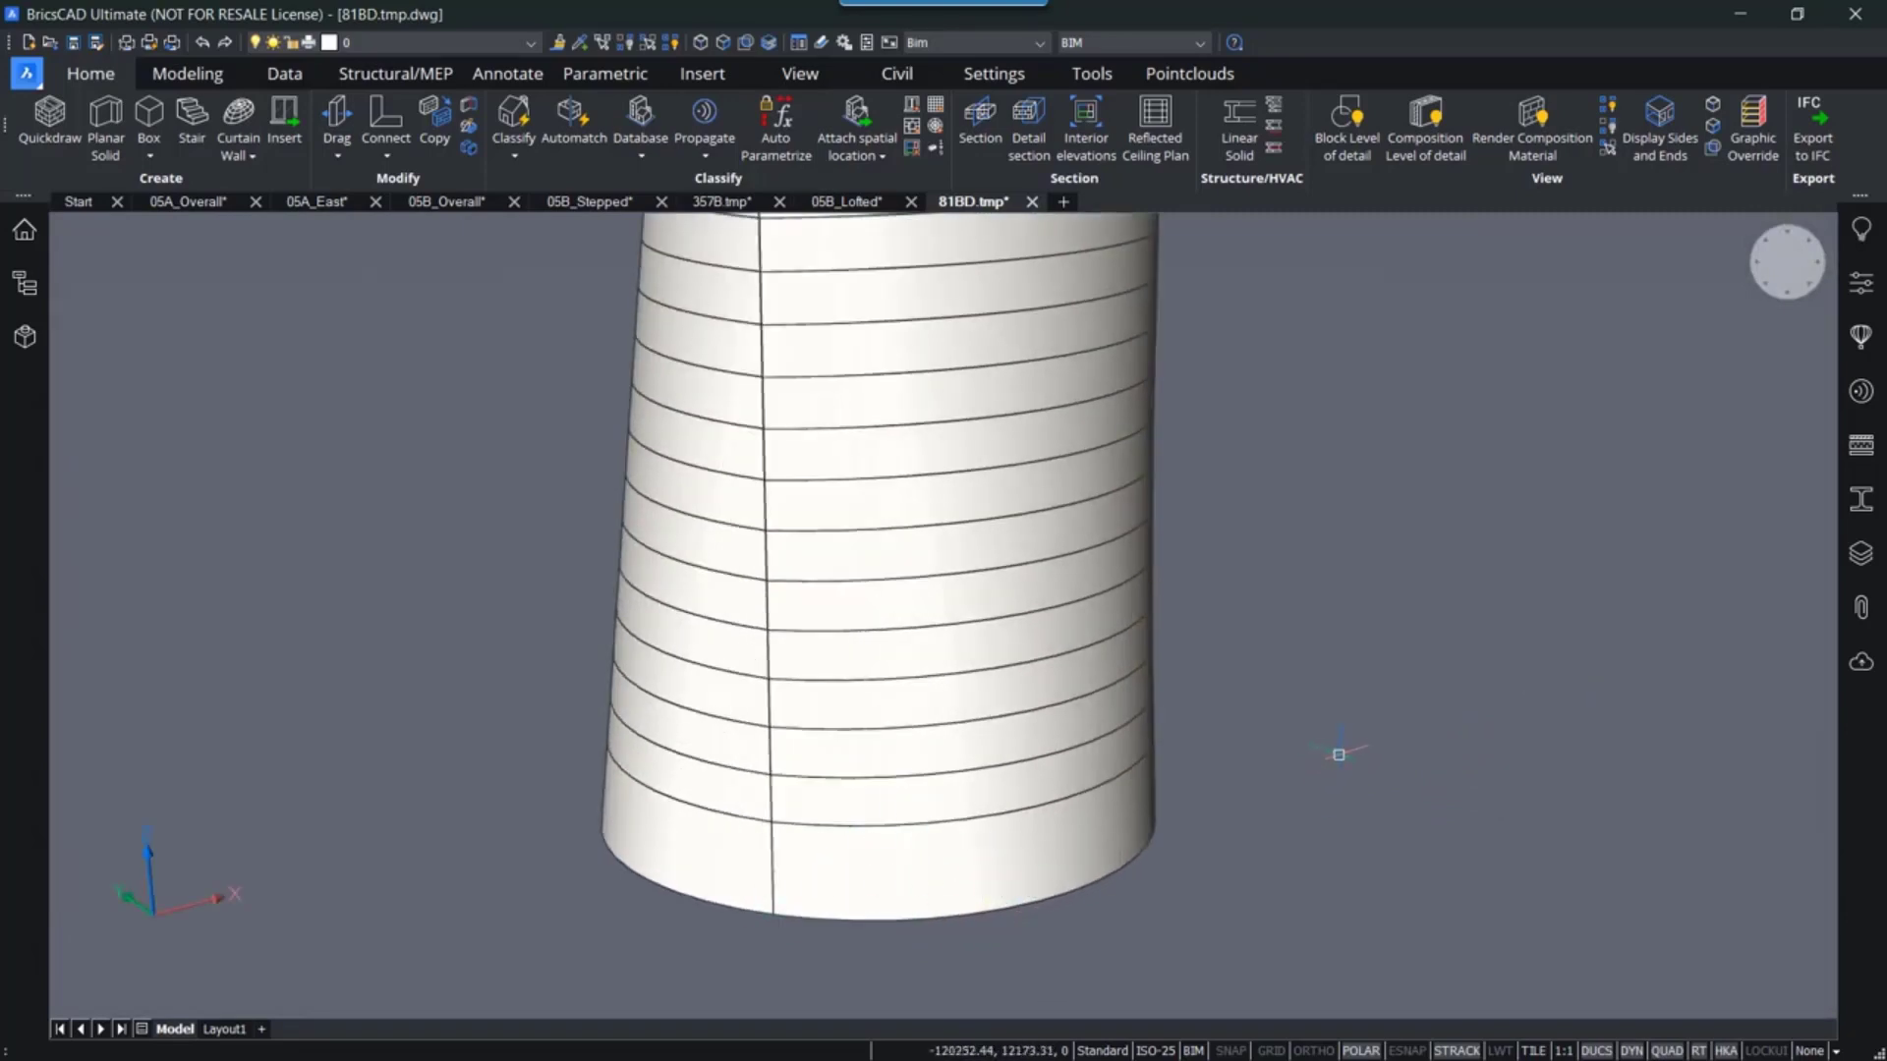
pyautogui.scroll(-1, 1350, 752)
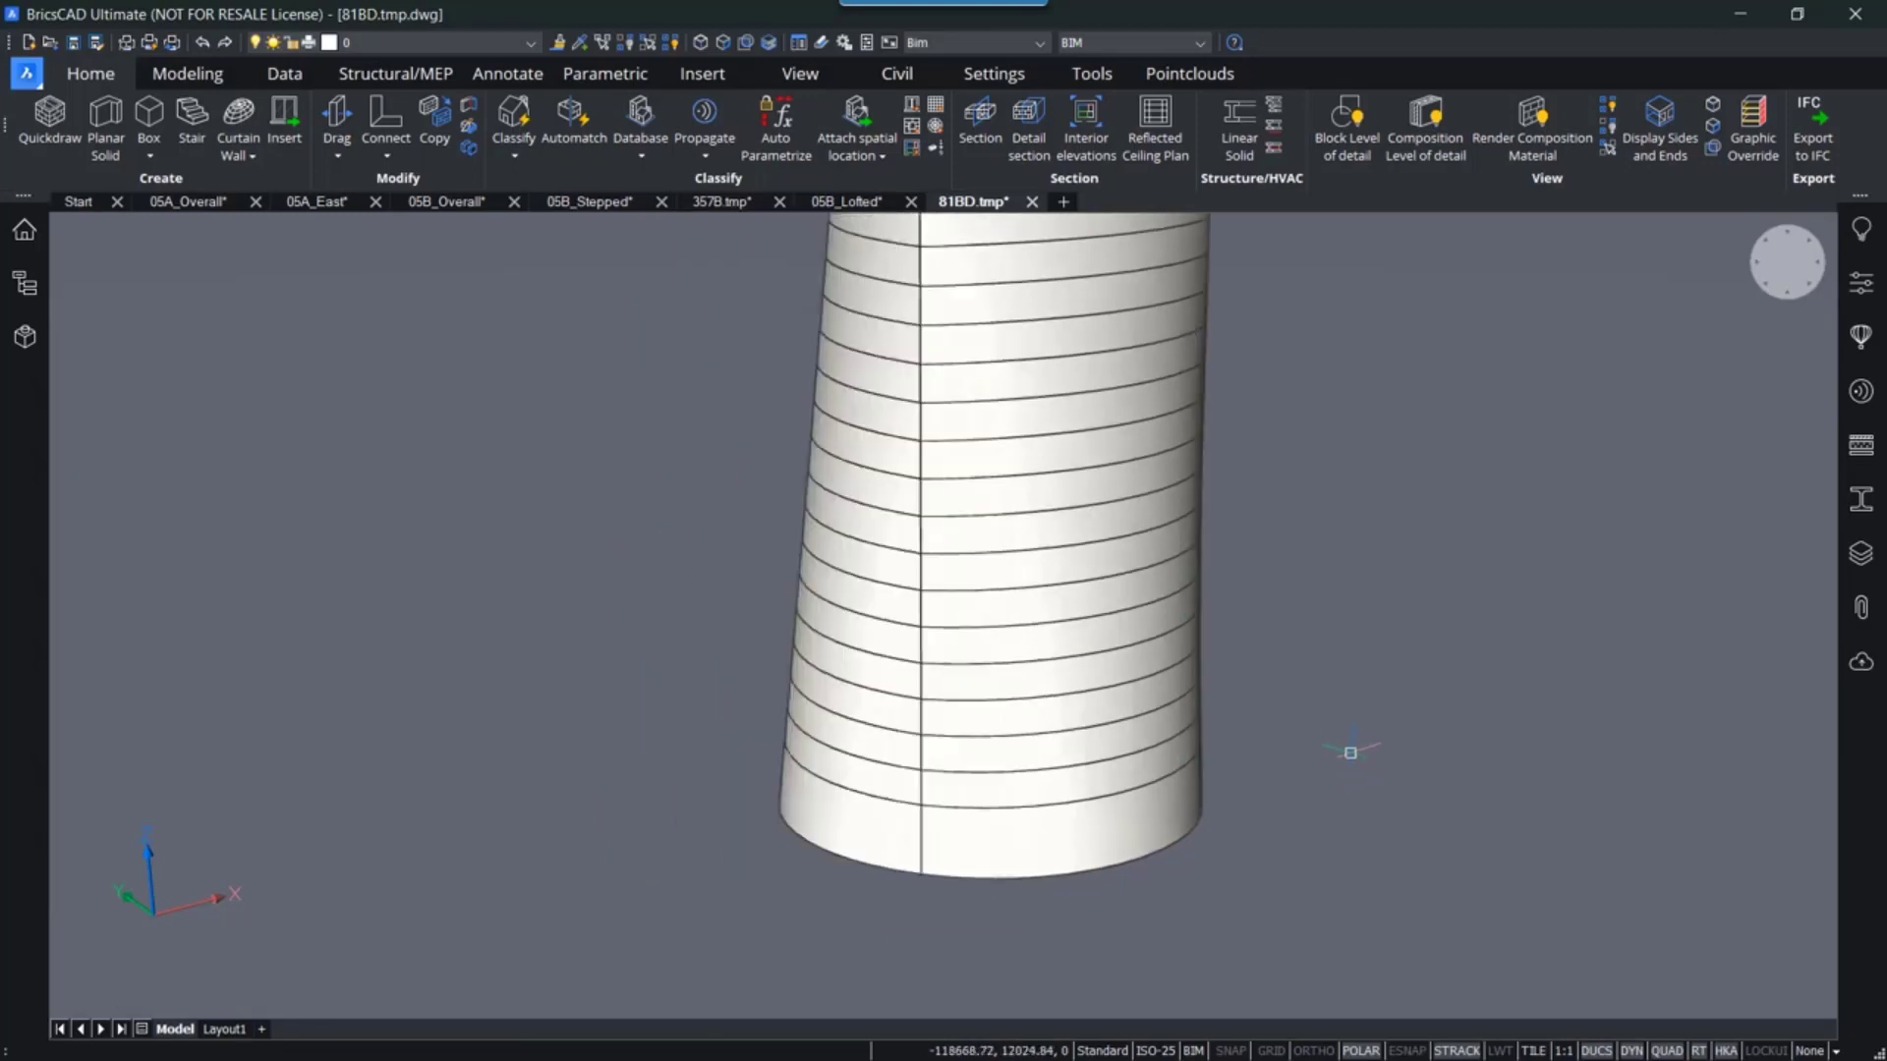
pyautogui.scroll(-4, 1350, 753)
pyautogui.moveTo(1347, 576); pyautogui.dragTo(1003, 691, button='middle')
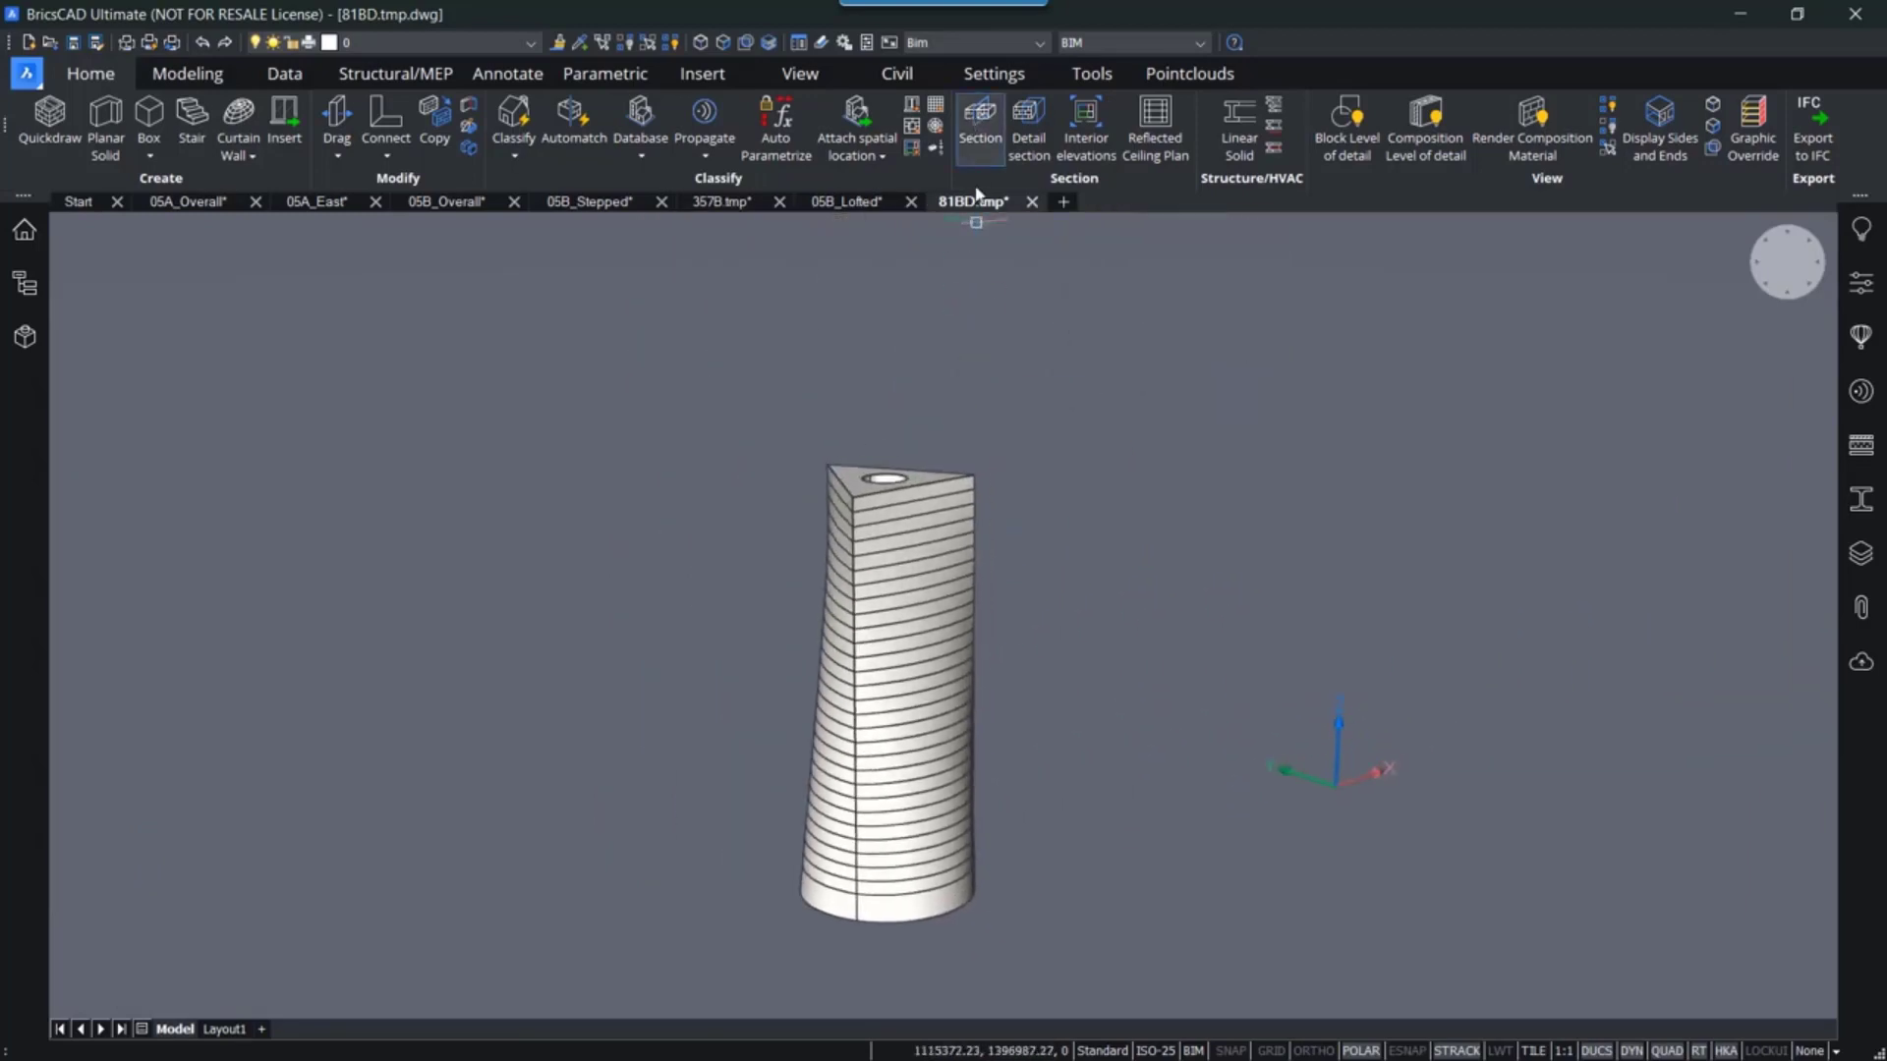
pyautogui.click(980, 123)
pyautogui.scroll(5, 882, 467)
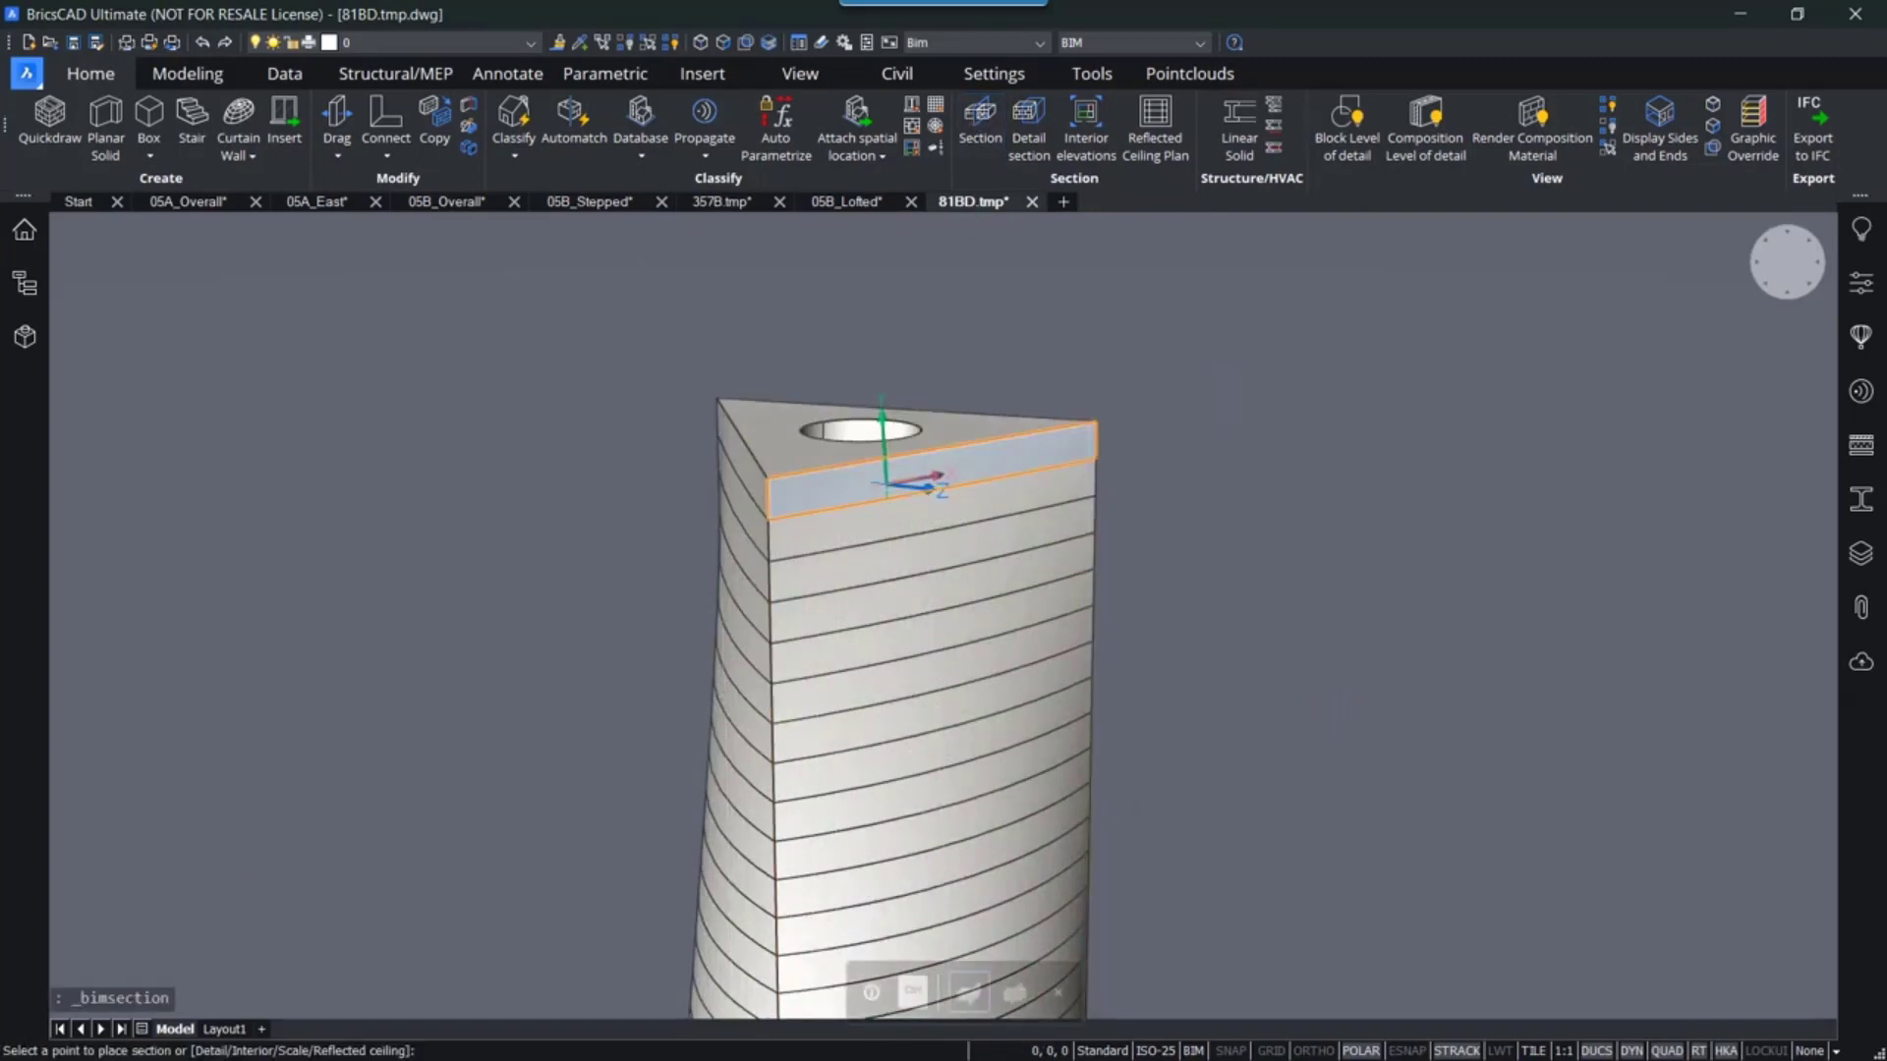
pyautogui.click(882, 482)
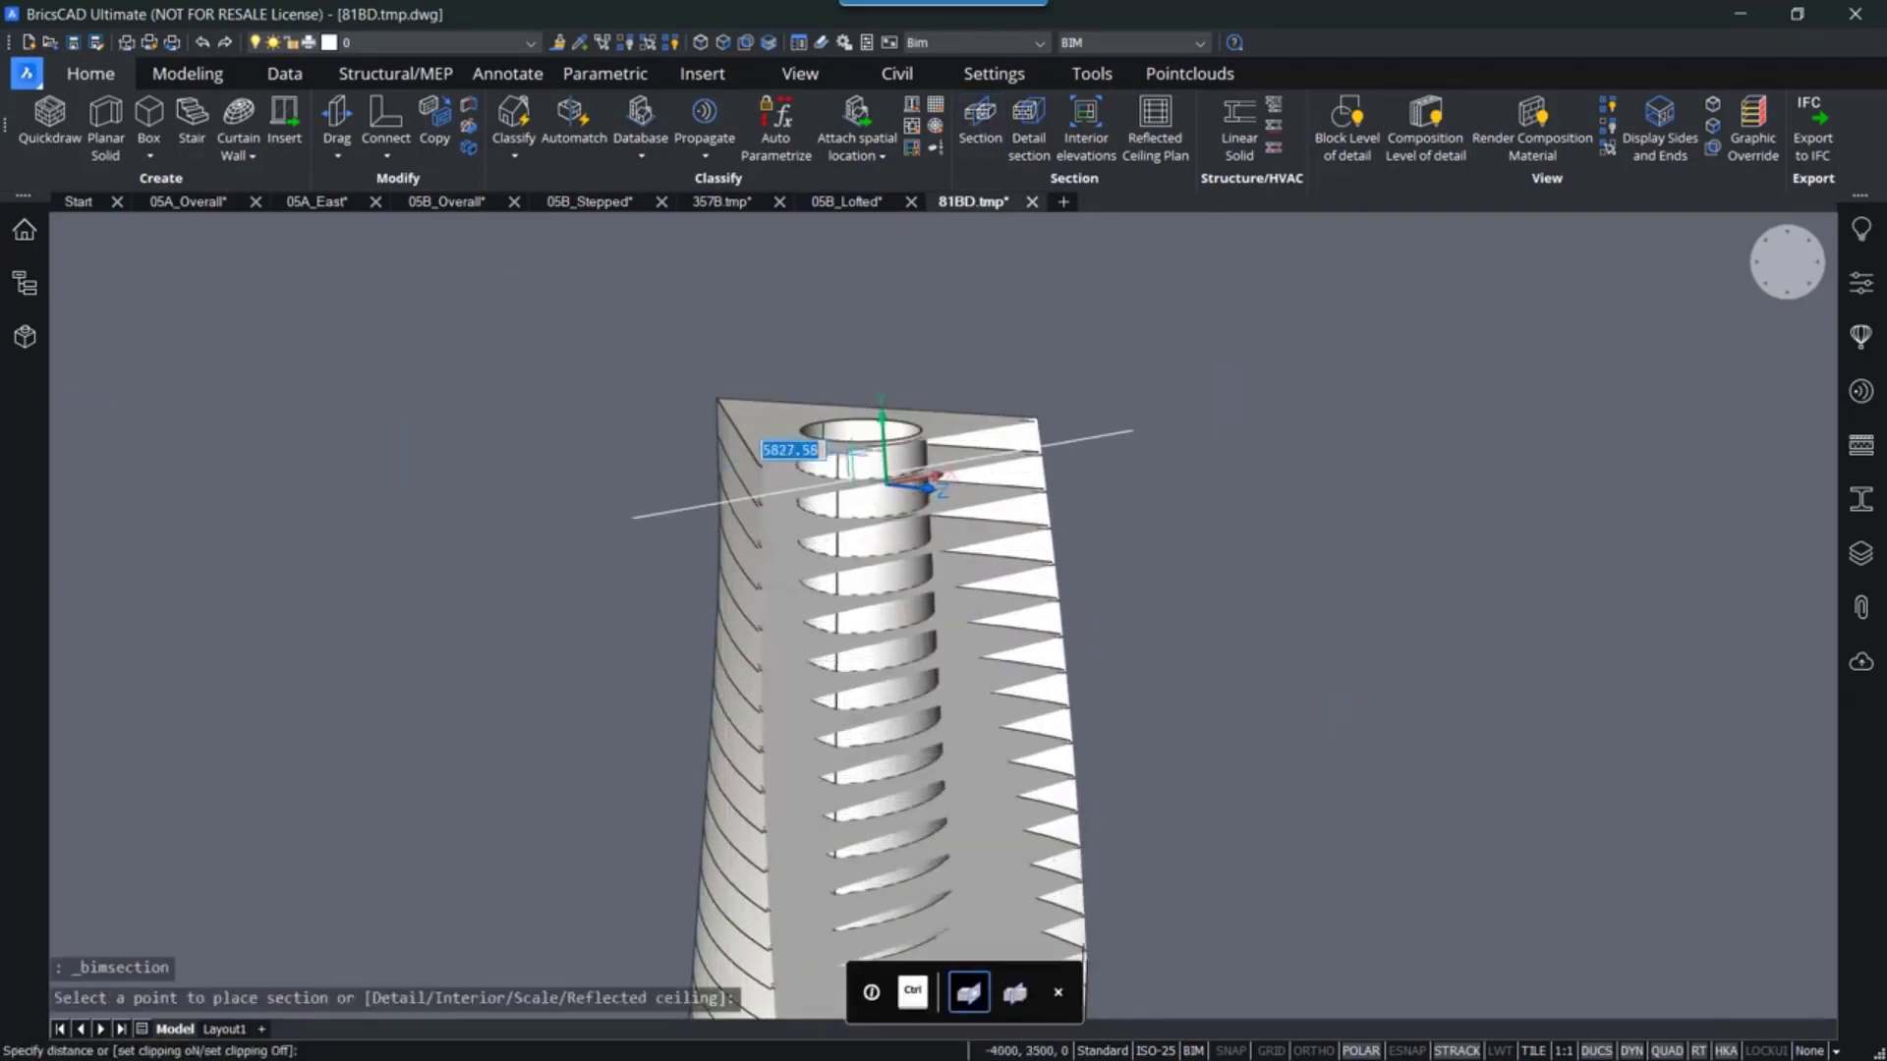
pyautogui.write('55000')
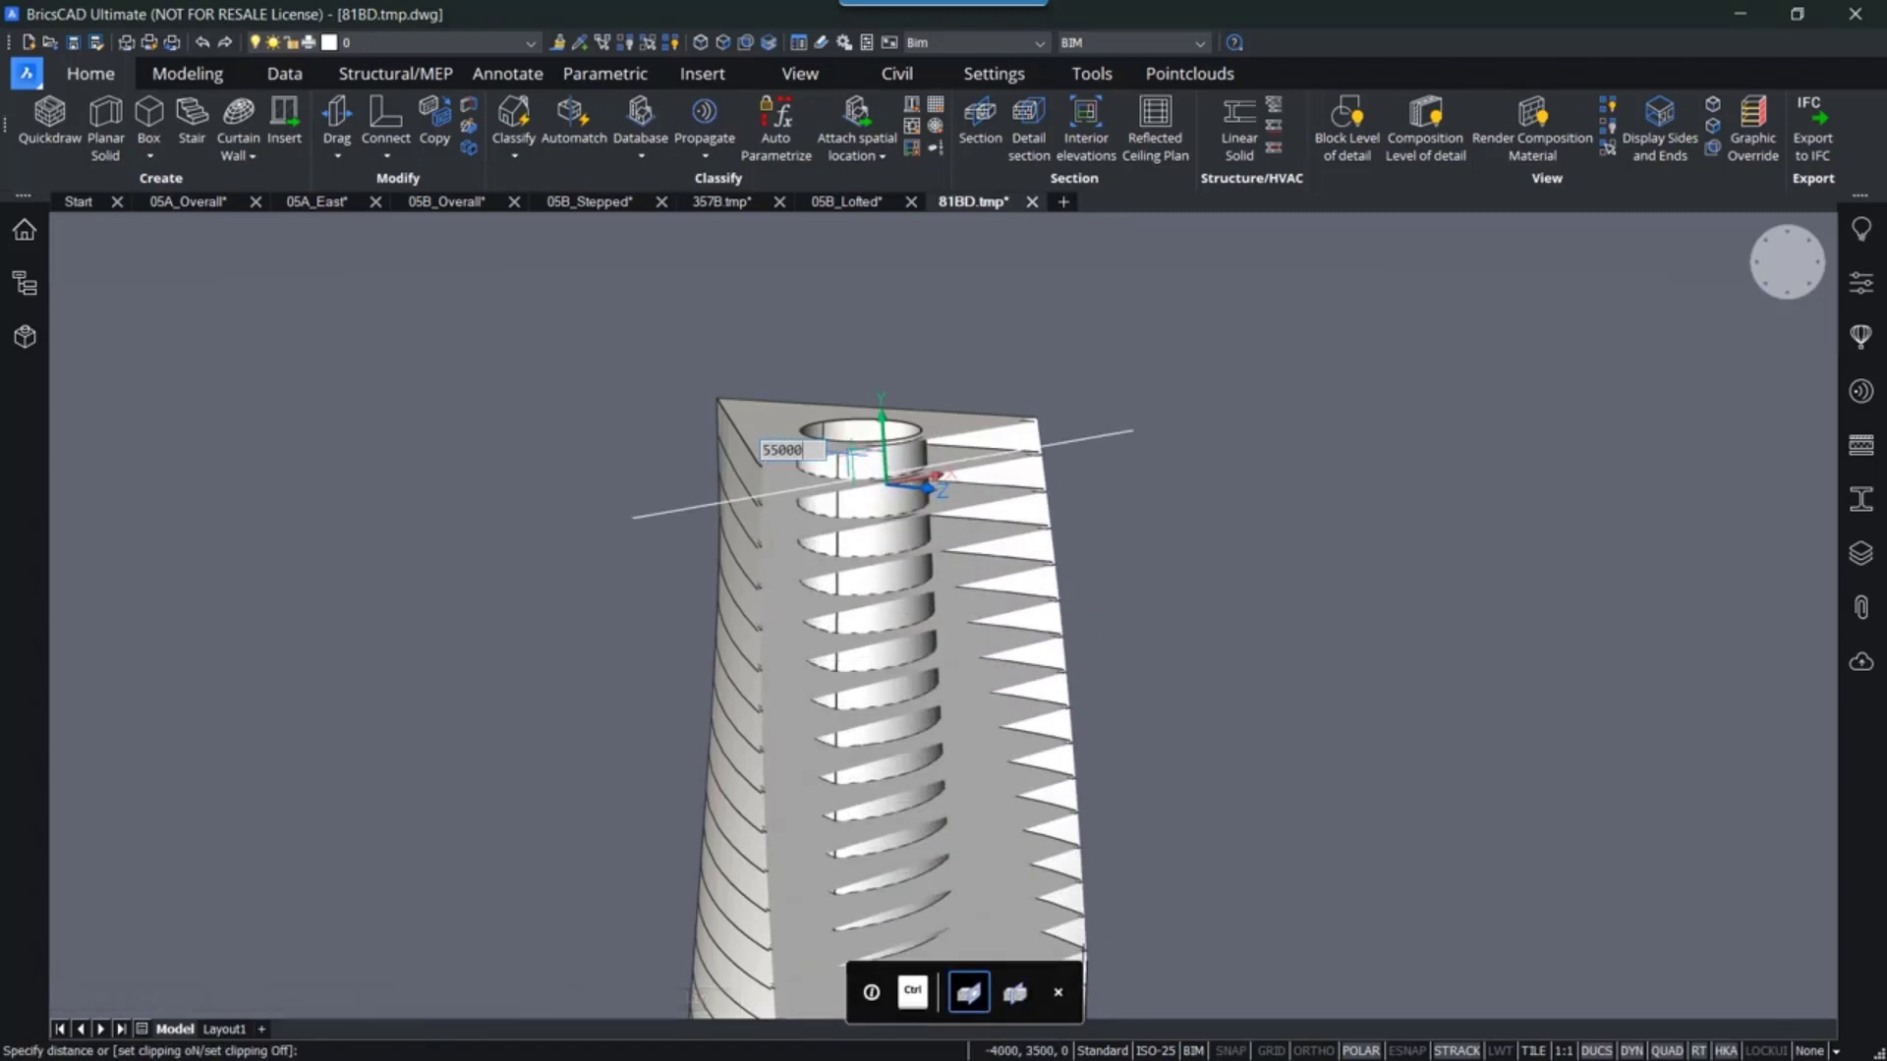
pyautogui.press('Return')
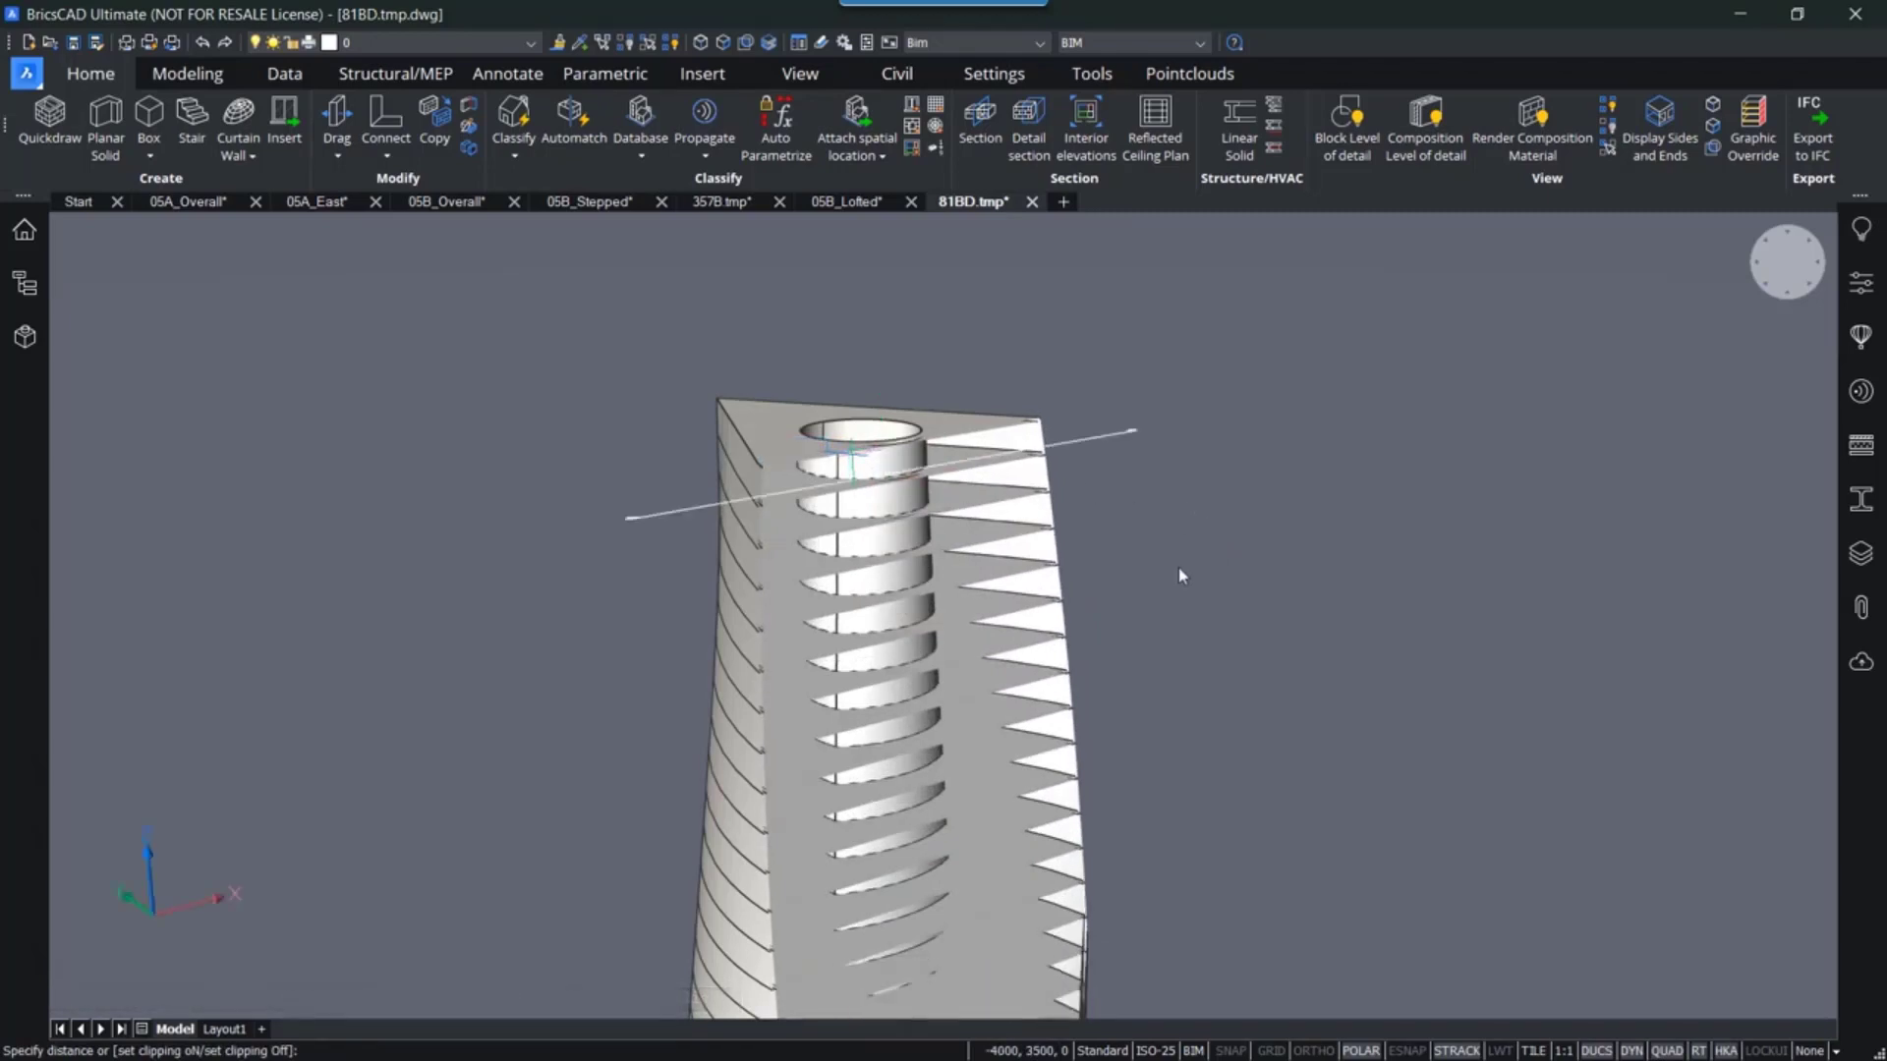
# - Hide the building spatial element and inspect the generated slabs and walls
pyautogui.scroll(-2, 1179, 565)
pyautogui.moveTo(1180, 565)
pyautogui.keyDown('shift'); pyautogui.mouseDown(button='middle')
pyautogui.moveTo(1154, 623)
pyautogui.moveTo(1120, 534)
pyautogui.moveTo(1170, 589)
pyautogui.moveTo(746, 586)
pyautogui.moveTo(1162, 589)
pyautogui.mouseUp(button='middle'); pyautogui.keyUp('shift')
pyautogui.scroll(4, 978, 501)
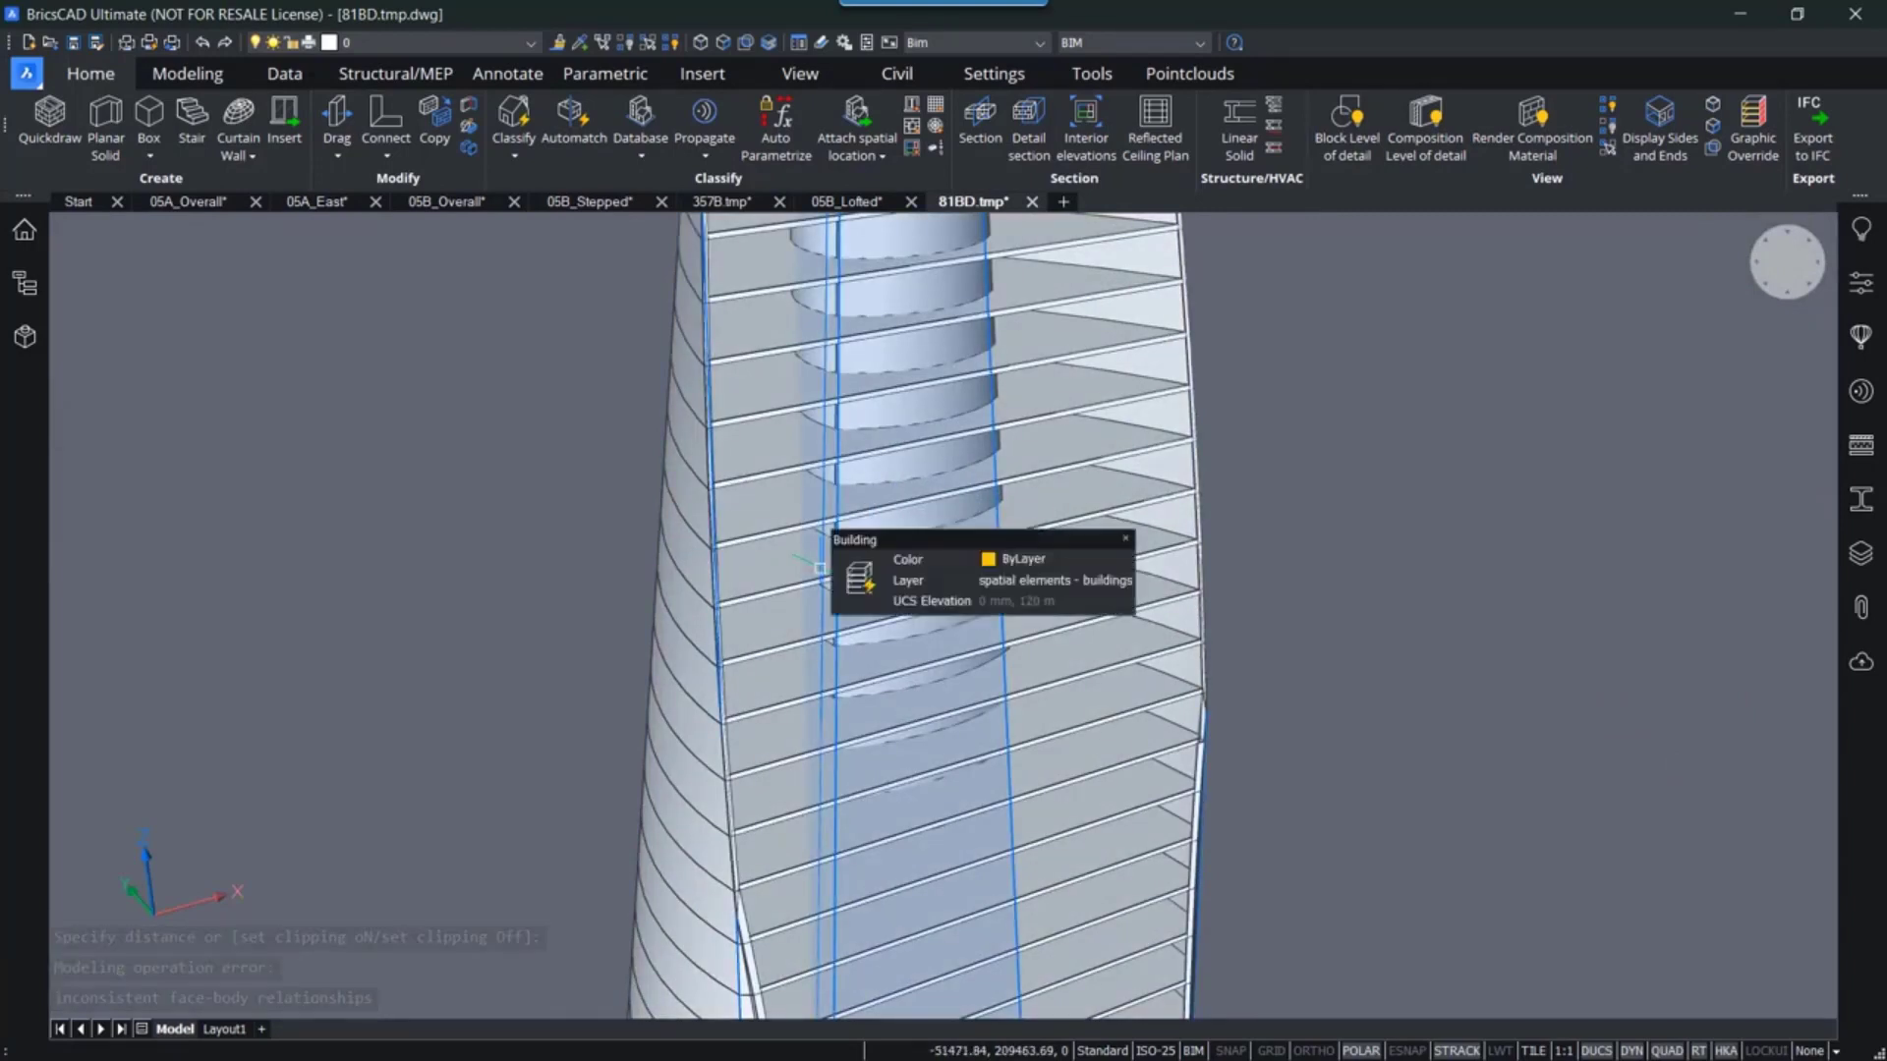
pyautogui.click(820, 568)
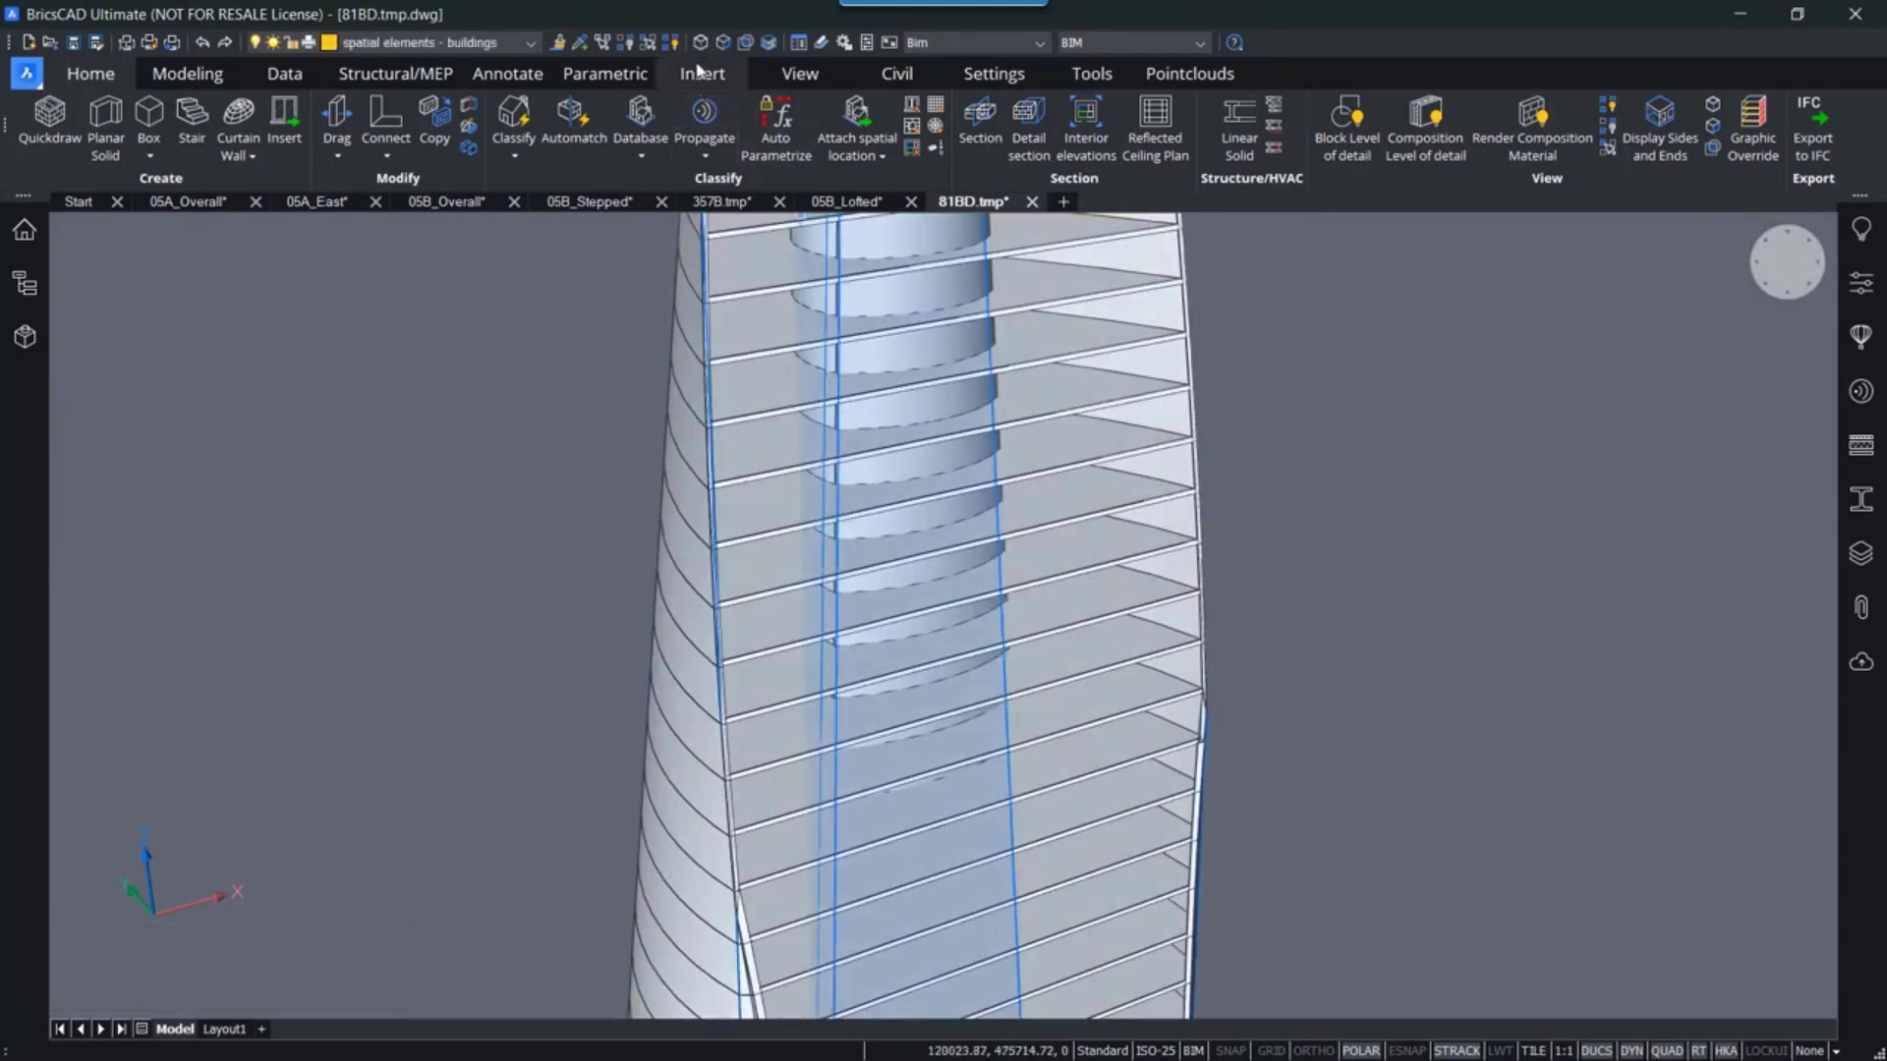
pyautogui.click(627, 44)
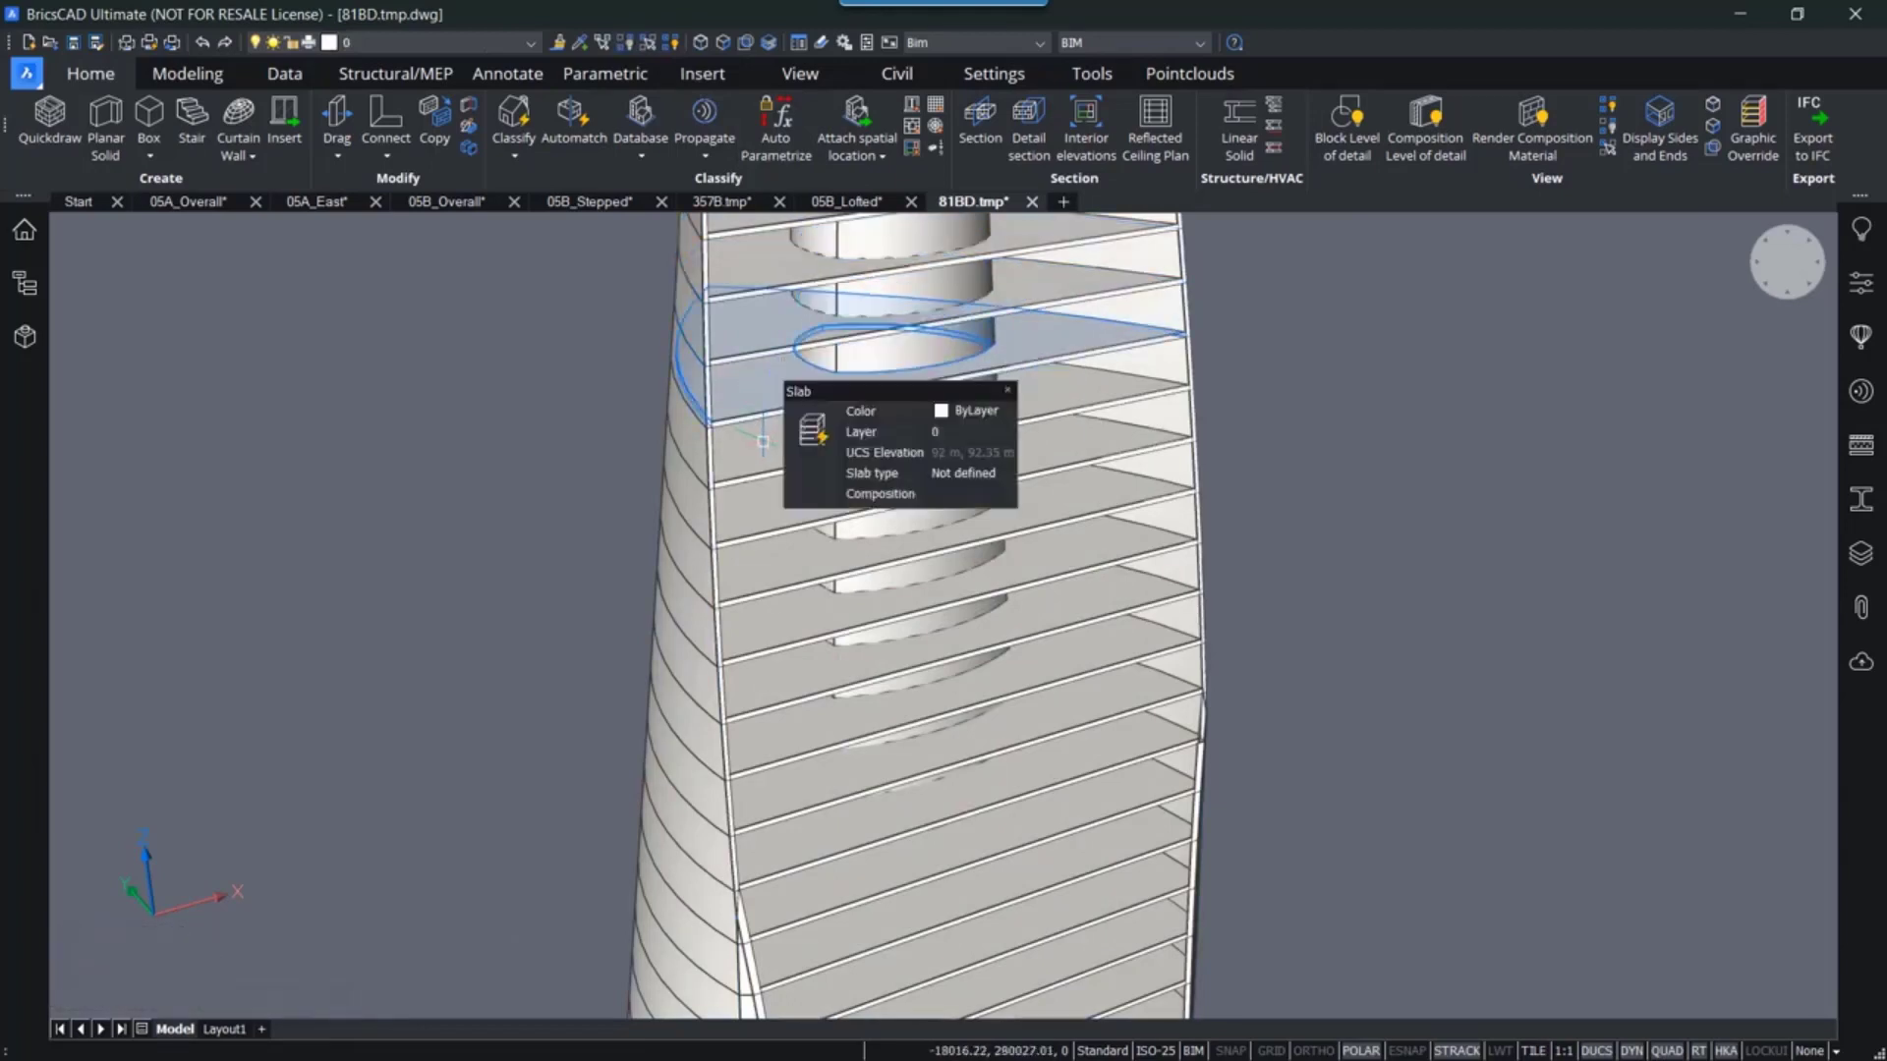
pyautogui.click(764, 442)
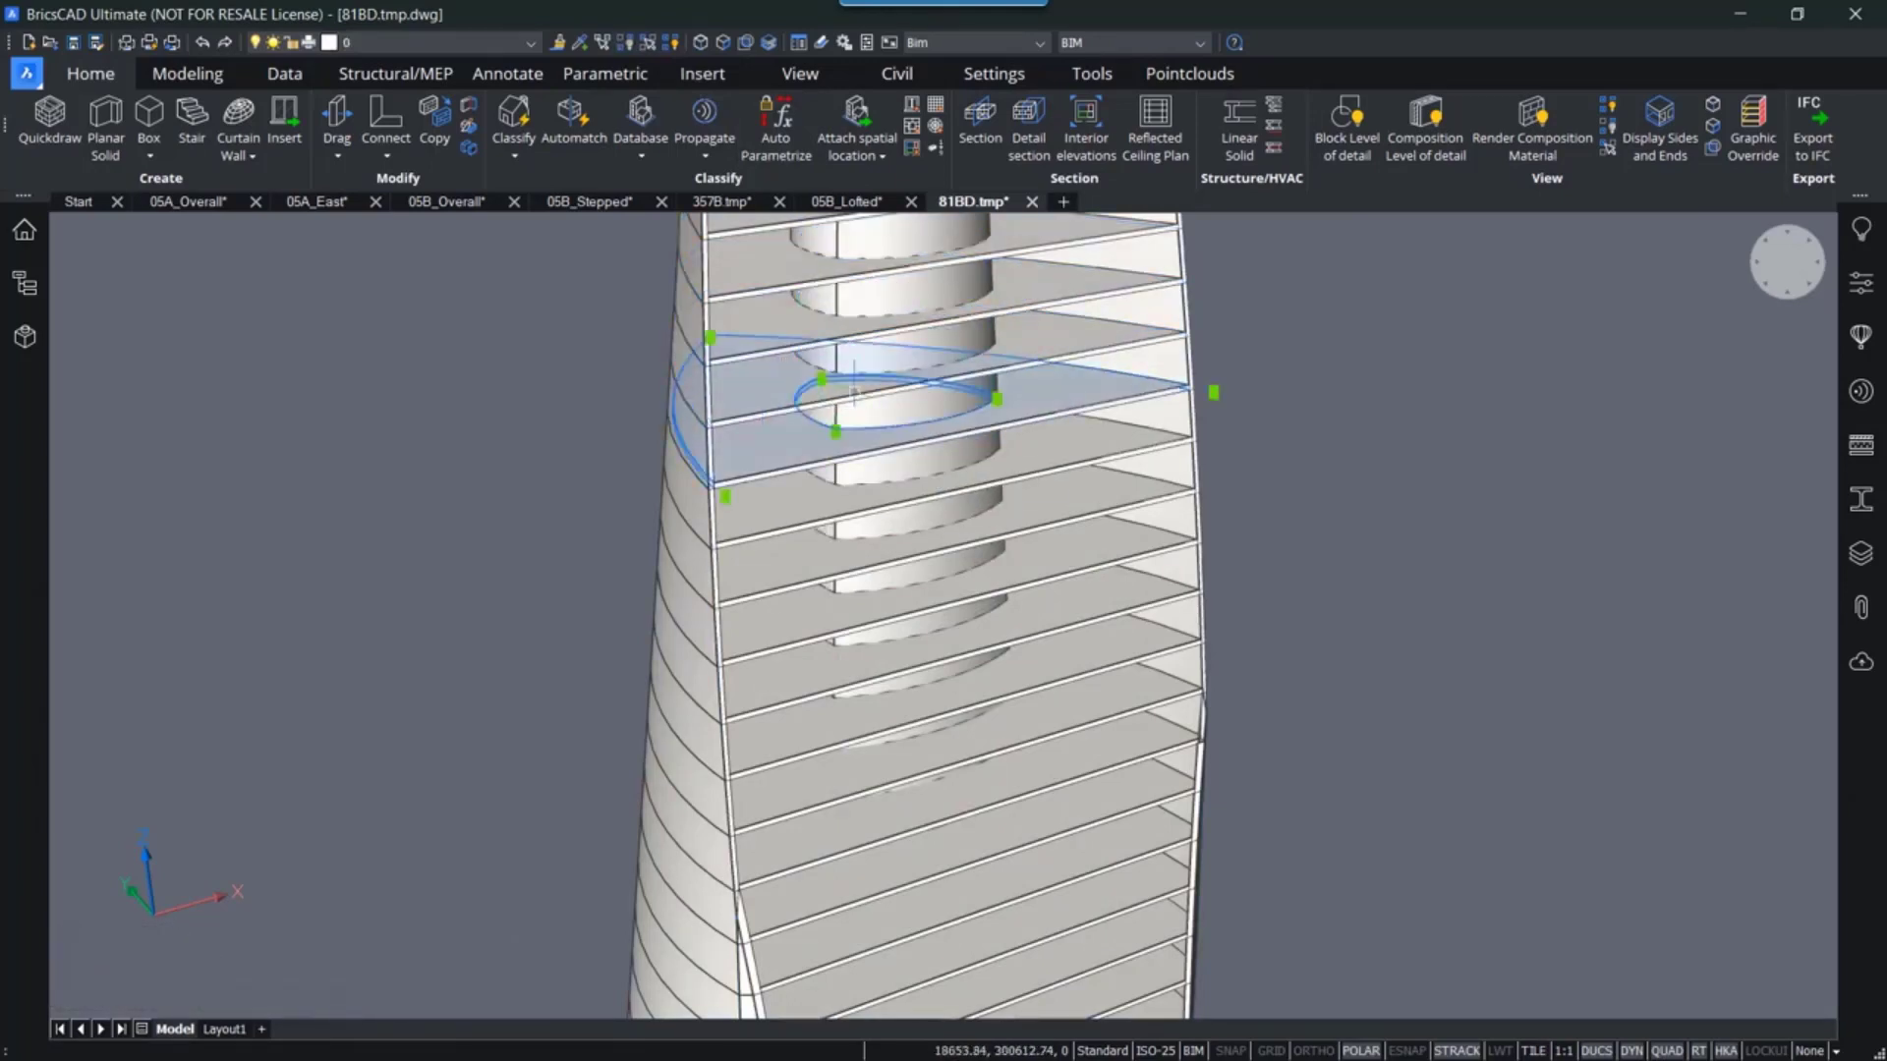
pyautogui.press('Escape')
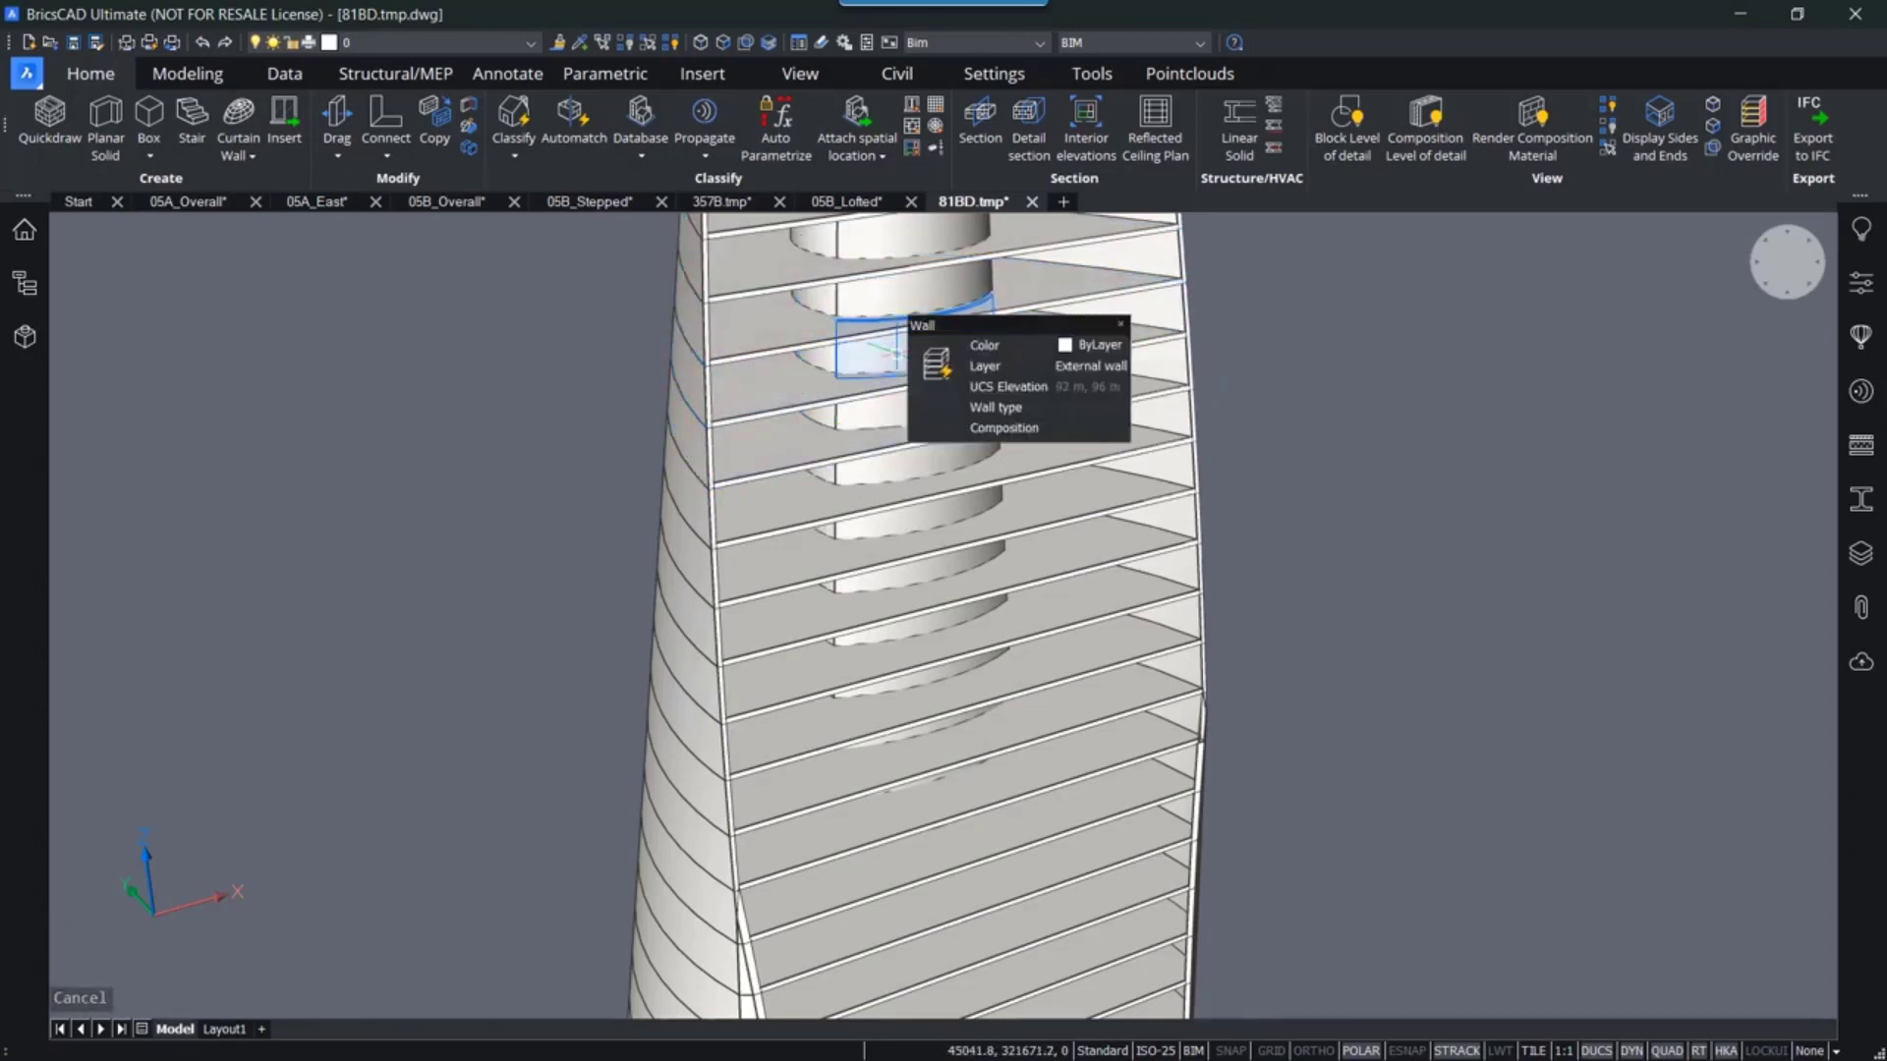
pyautogui.scroll(-3, 953, 666)
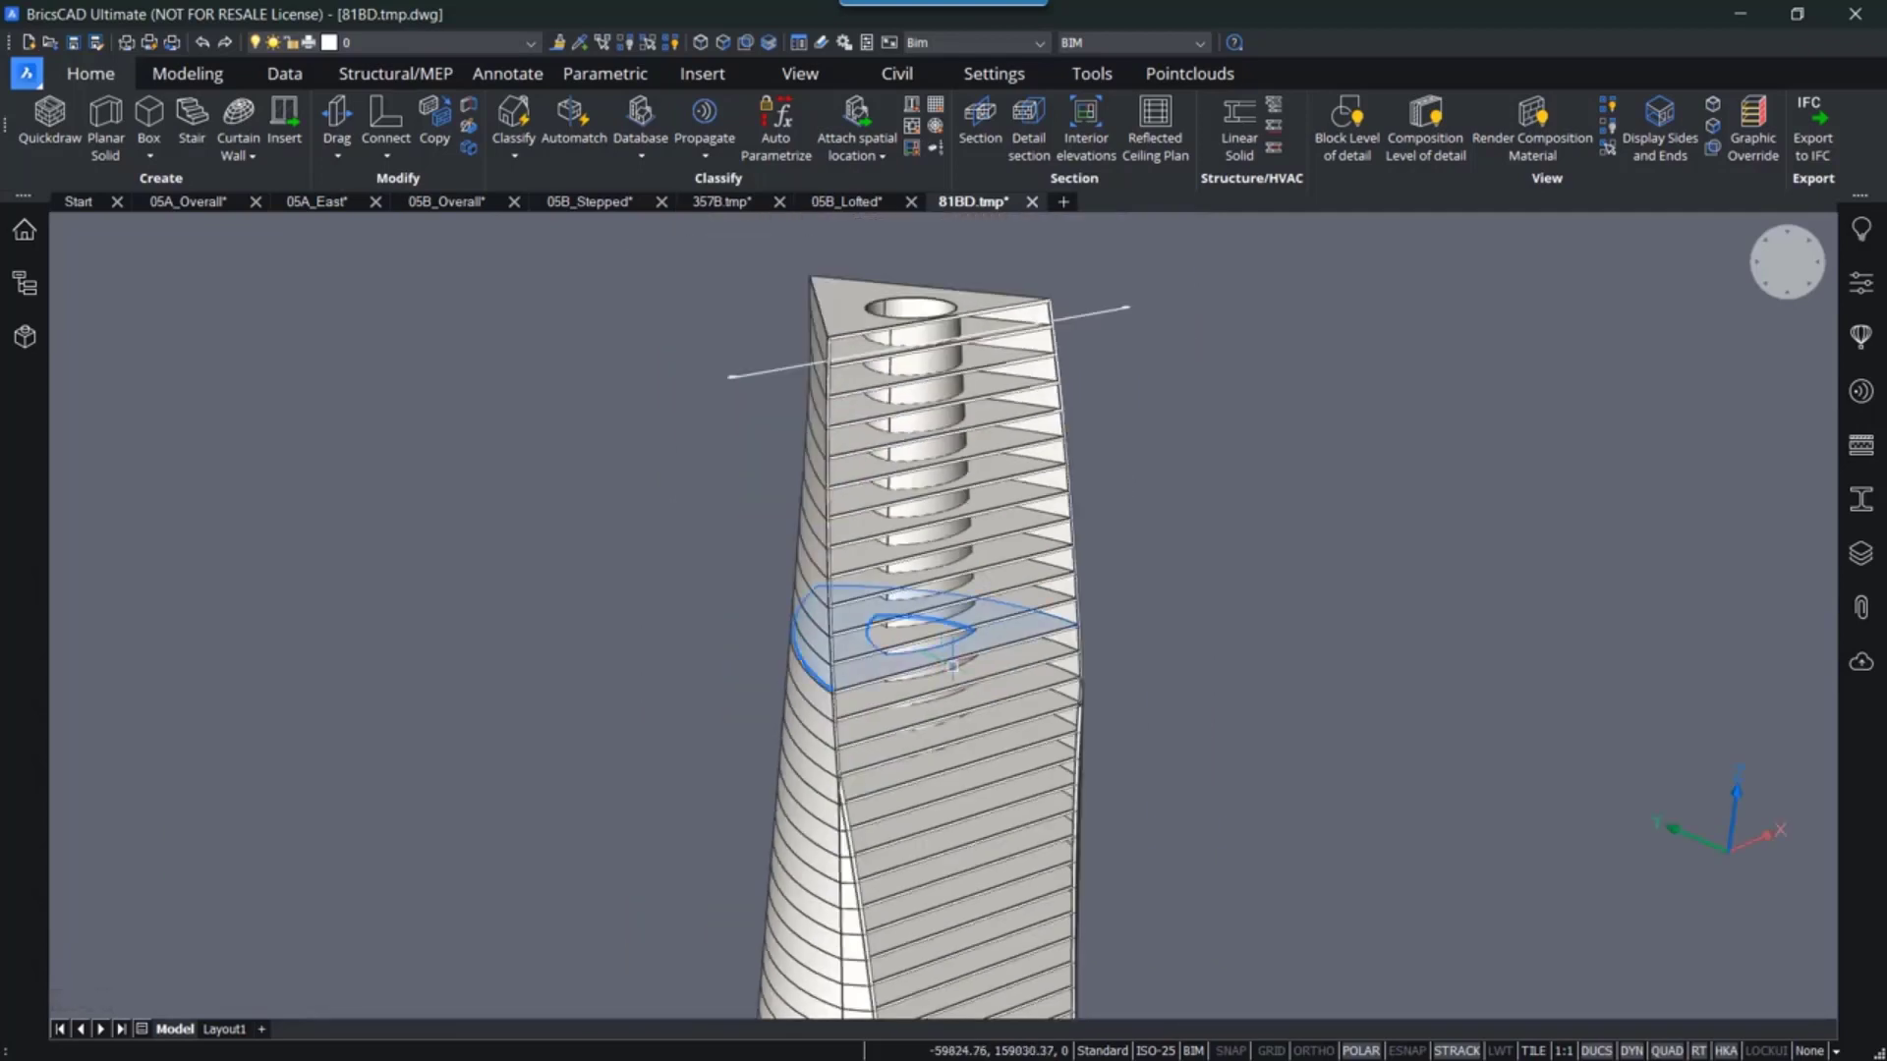
pyautogui.moveTo(968, 709); pyautogui.dragTo(982, 573, button='middle')
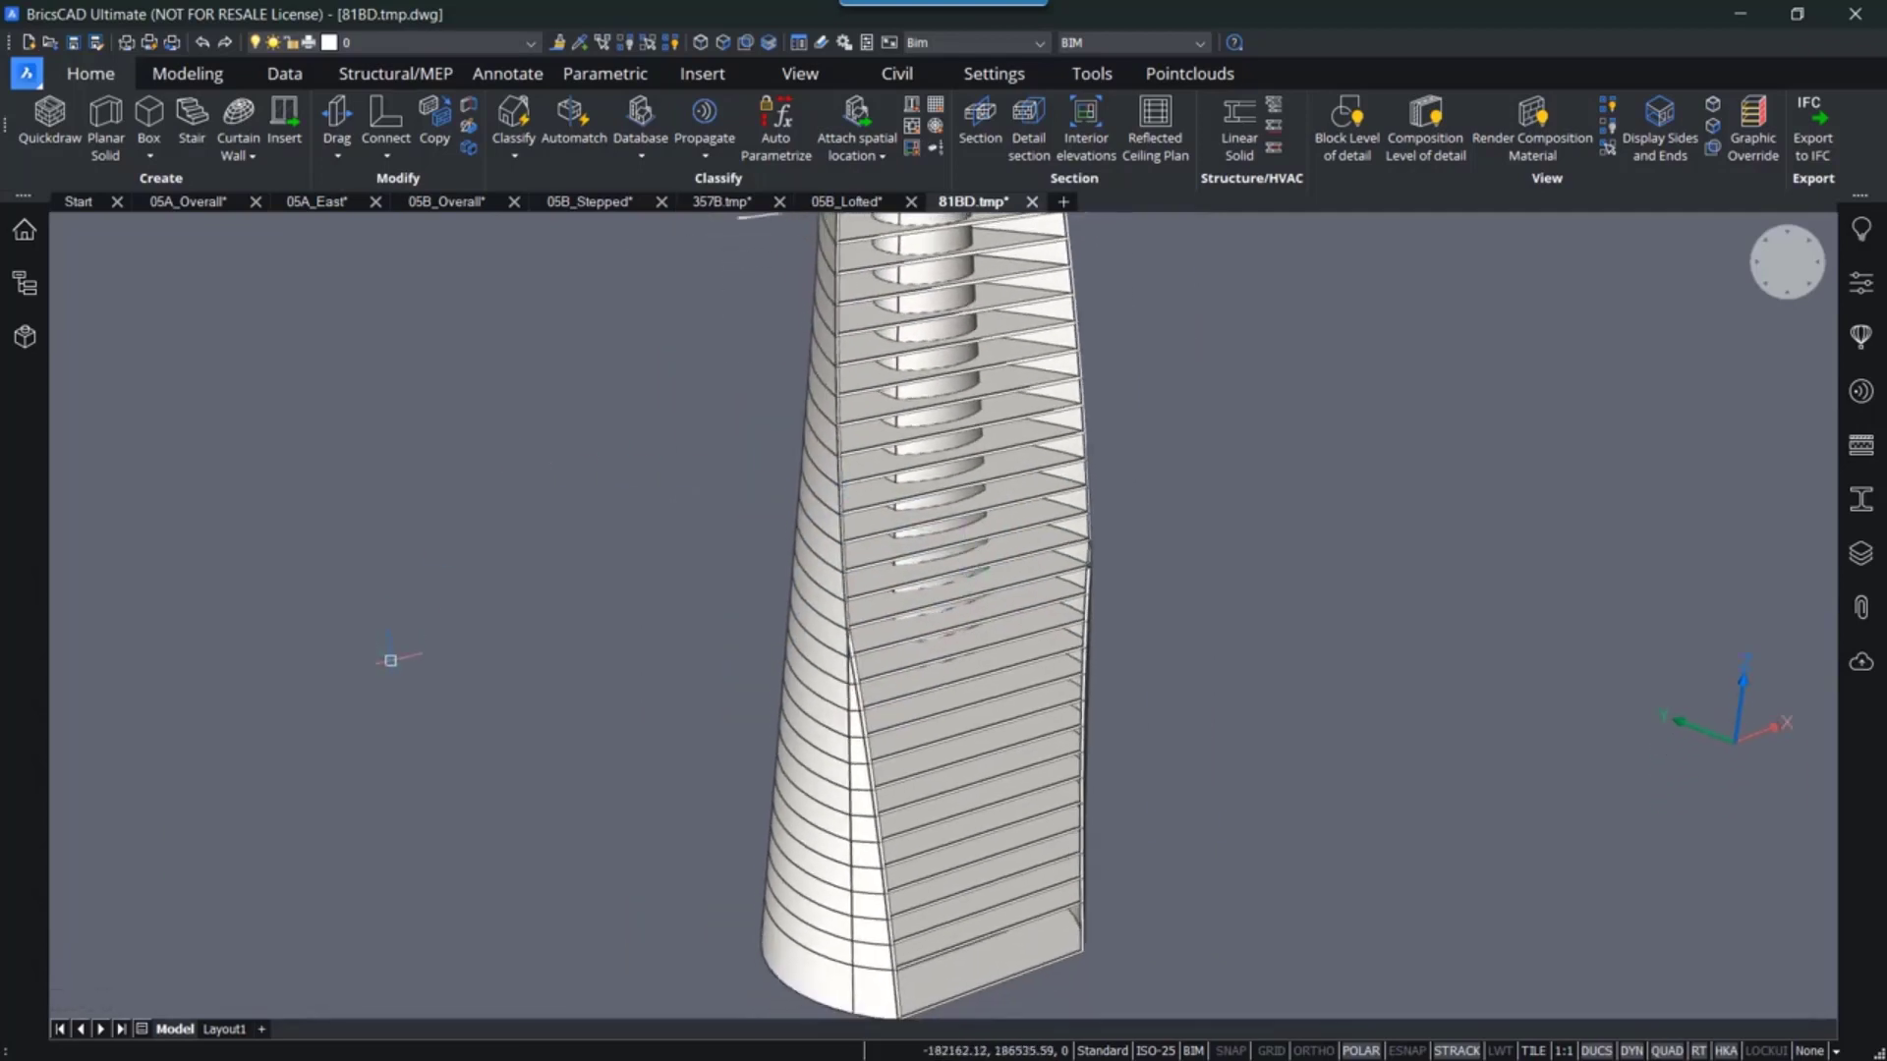
# - Review the Quickbuilding floor area report in the prompt history, then close it
pyautogui.press('F2')
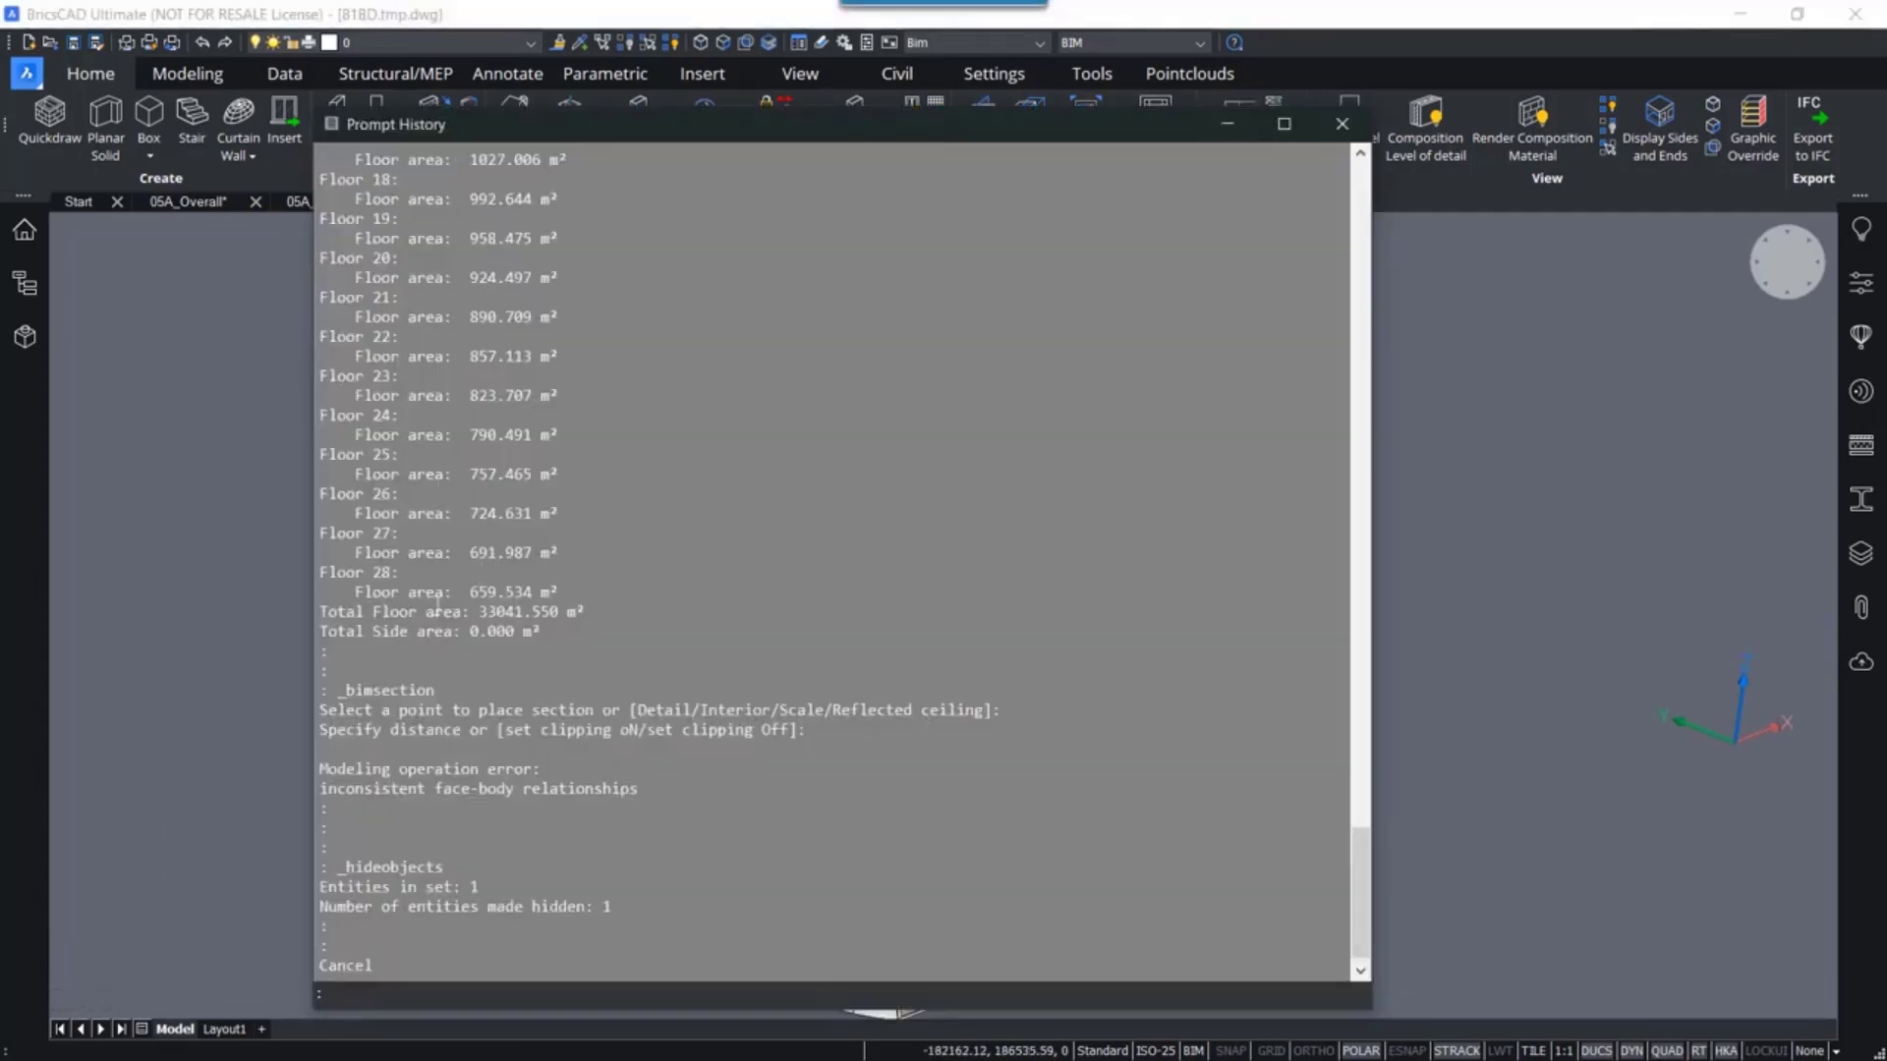
pyautogui.scroll(10, 535, 607)
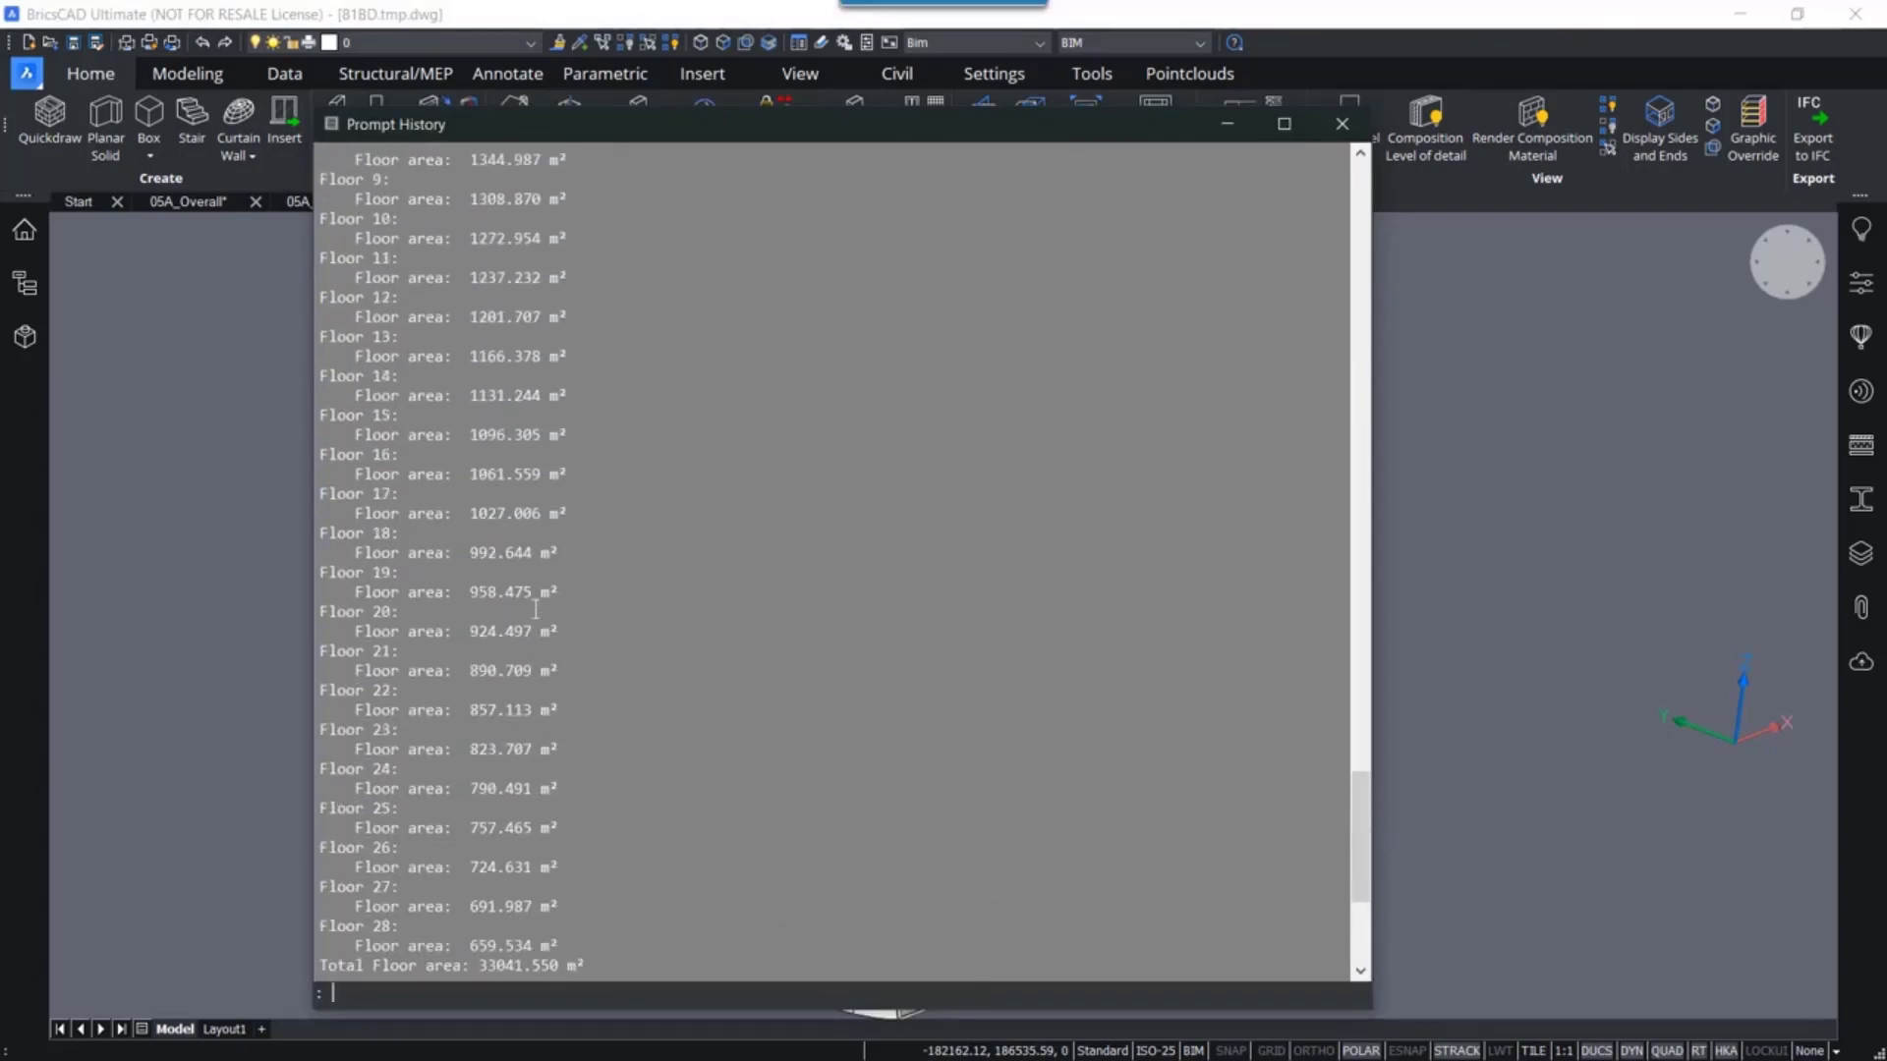
pyautogui.scroll(3, 535, 605)
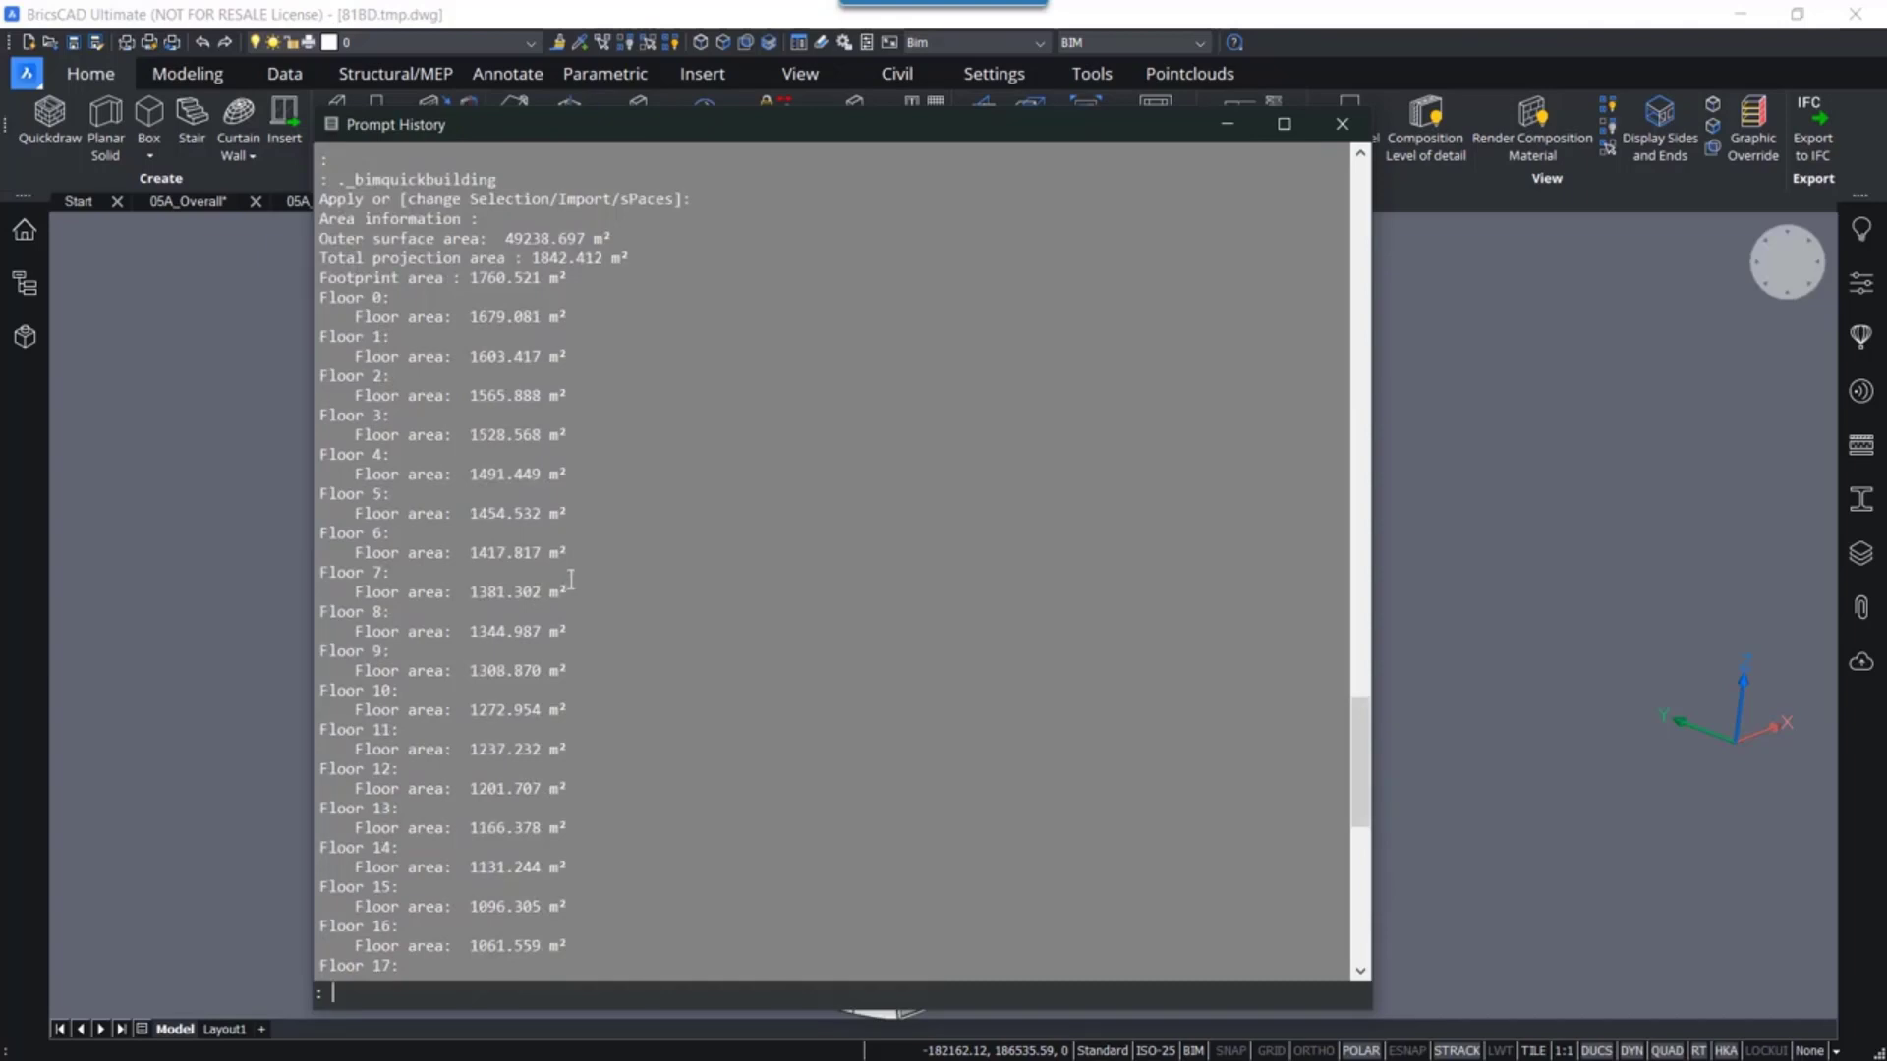
pyautogui.scroll(-9, 570, 580)
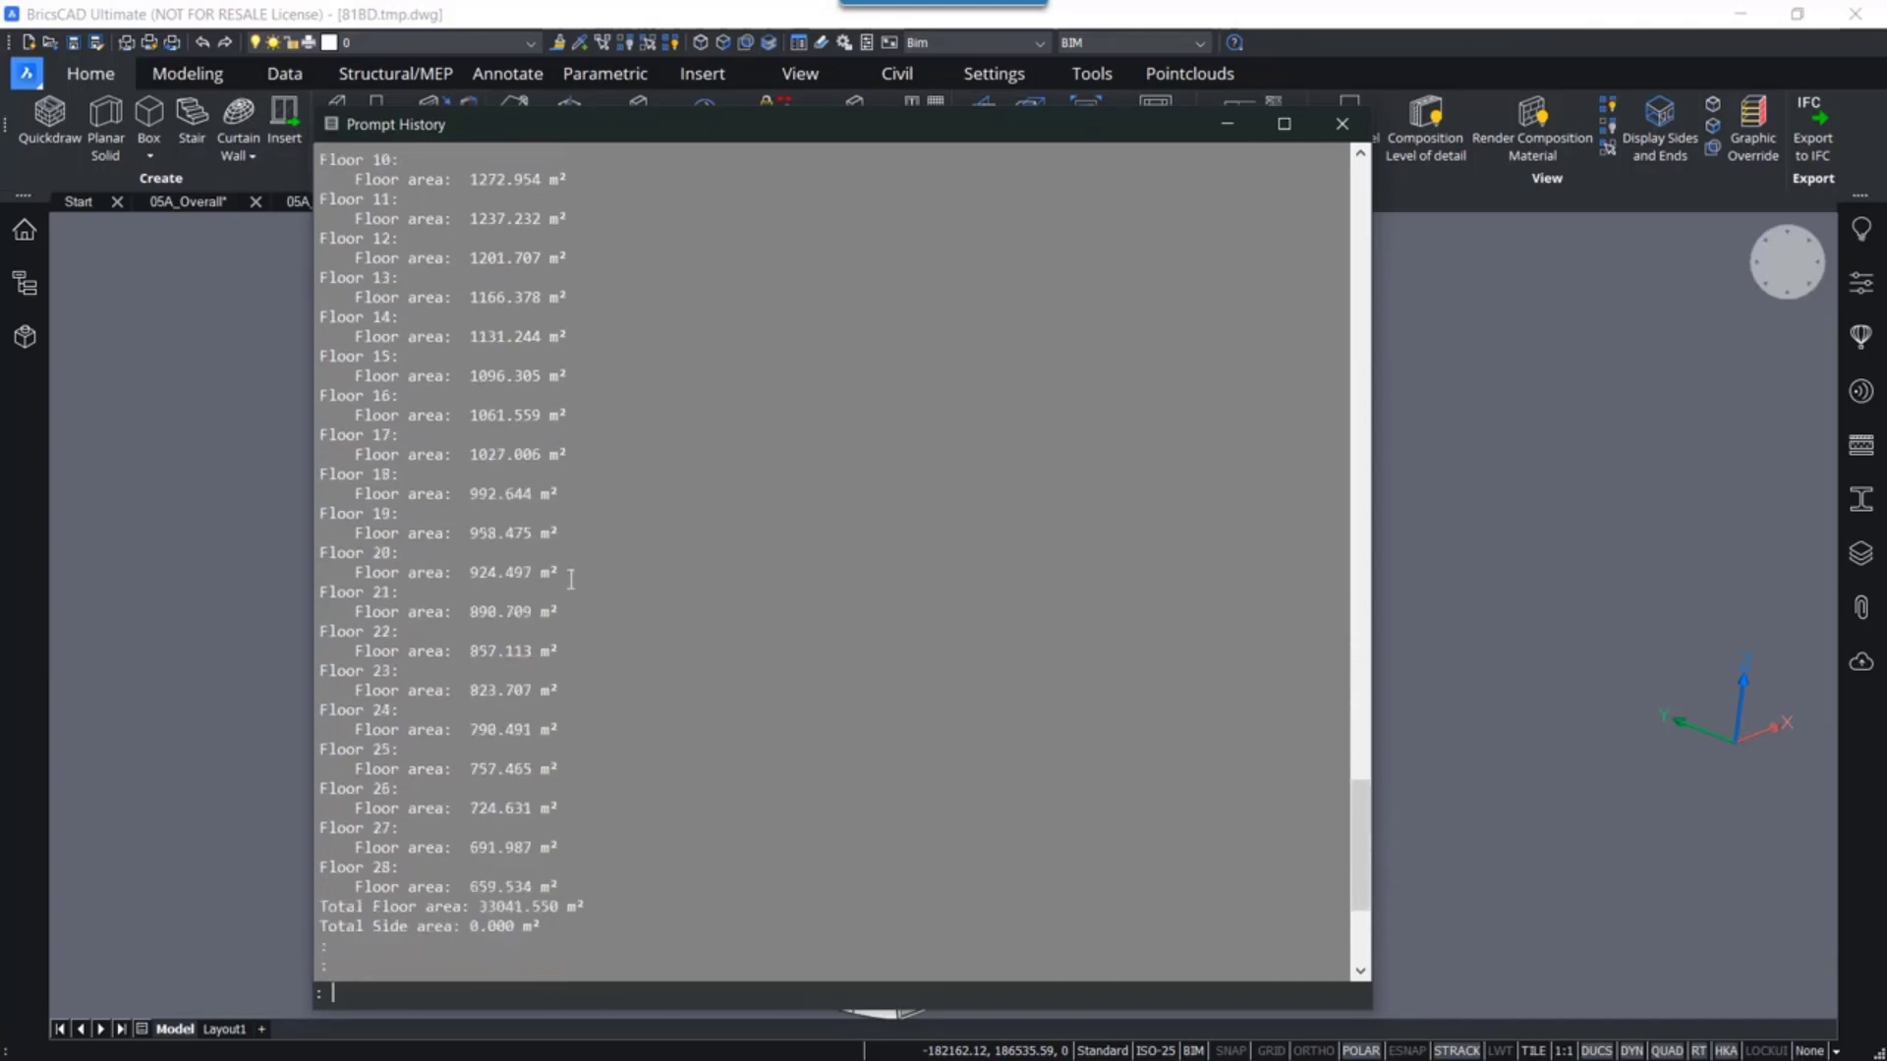
pyautogui.click(1341, 123)
pyautogui.click(1460, 544)
pyautogui.scroll(-2, 1336, 486)
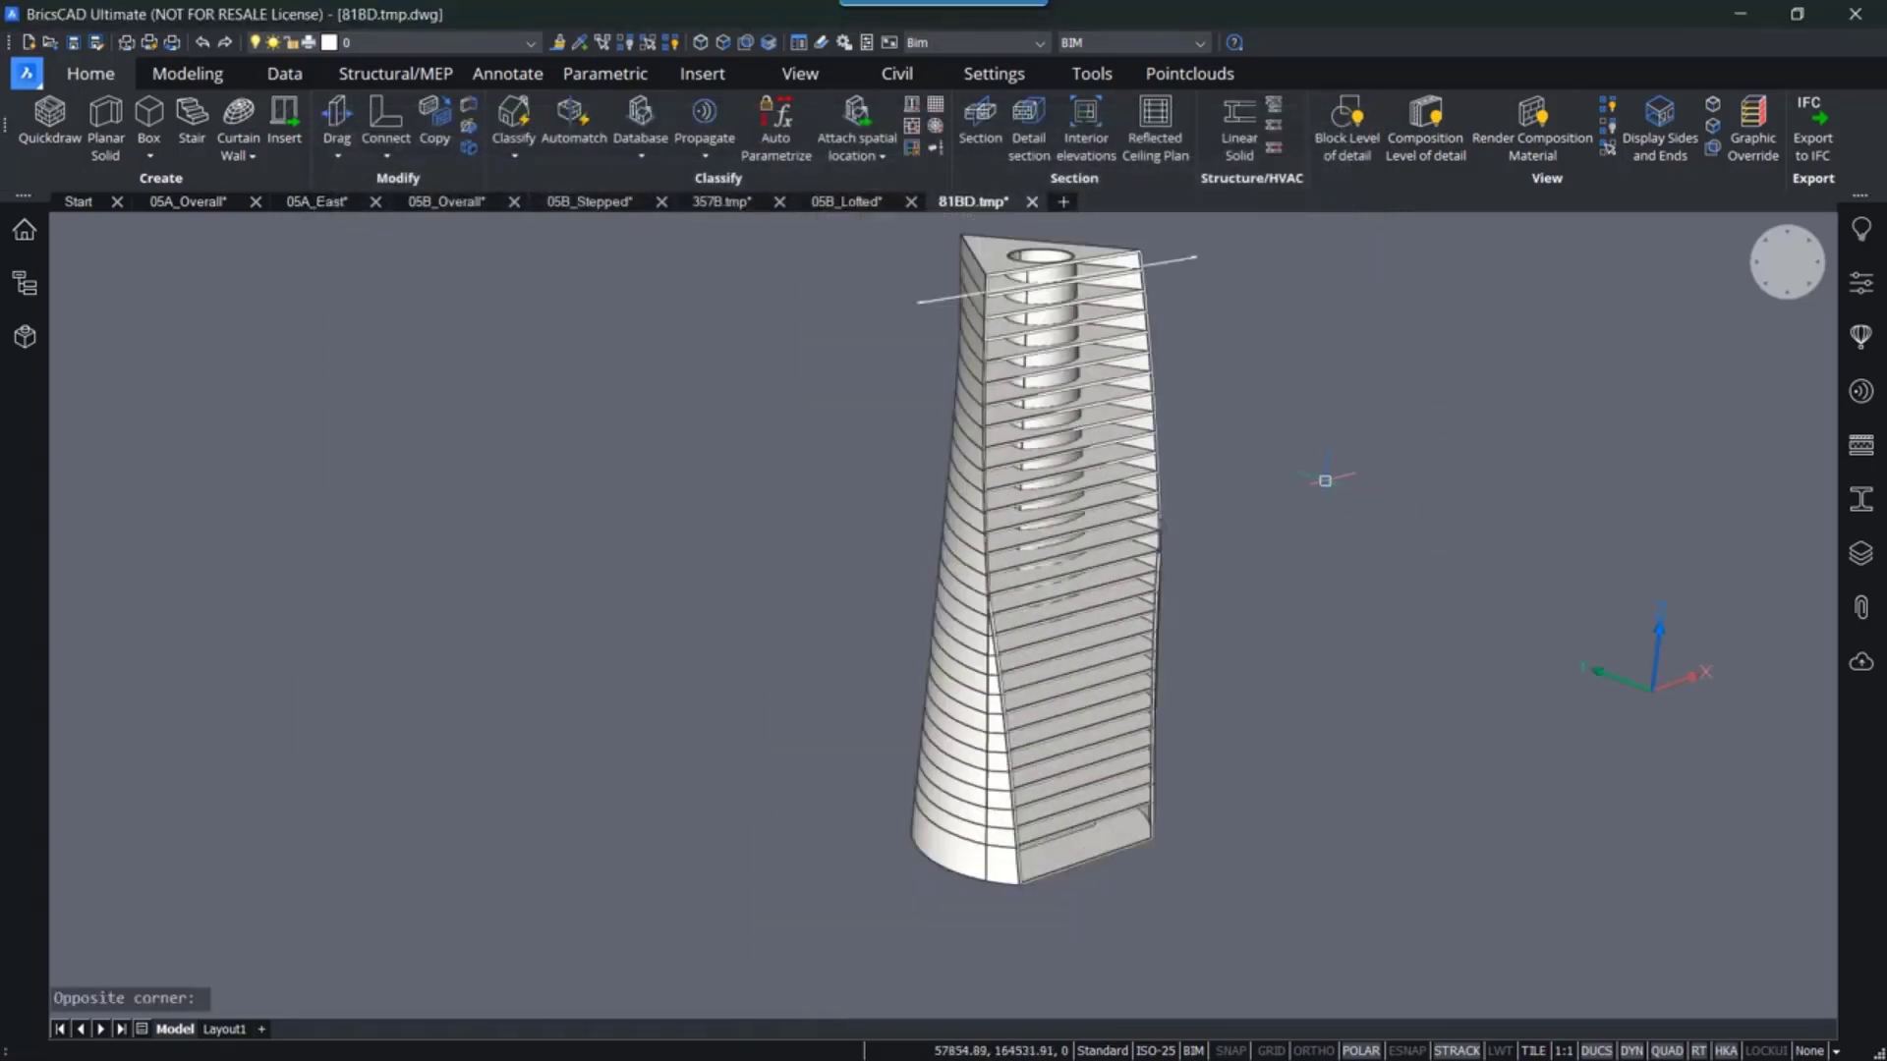
pyautogui.moveTo(1322, 481); pyautogui.dragTo(1154, 540, button='middle')
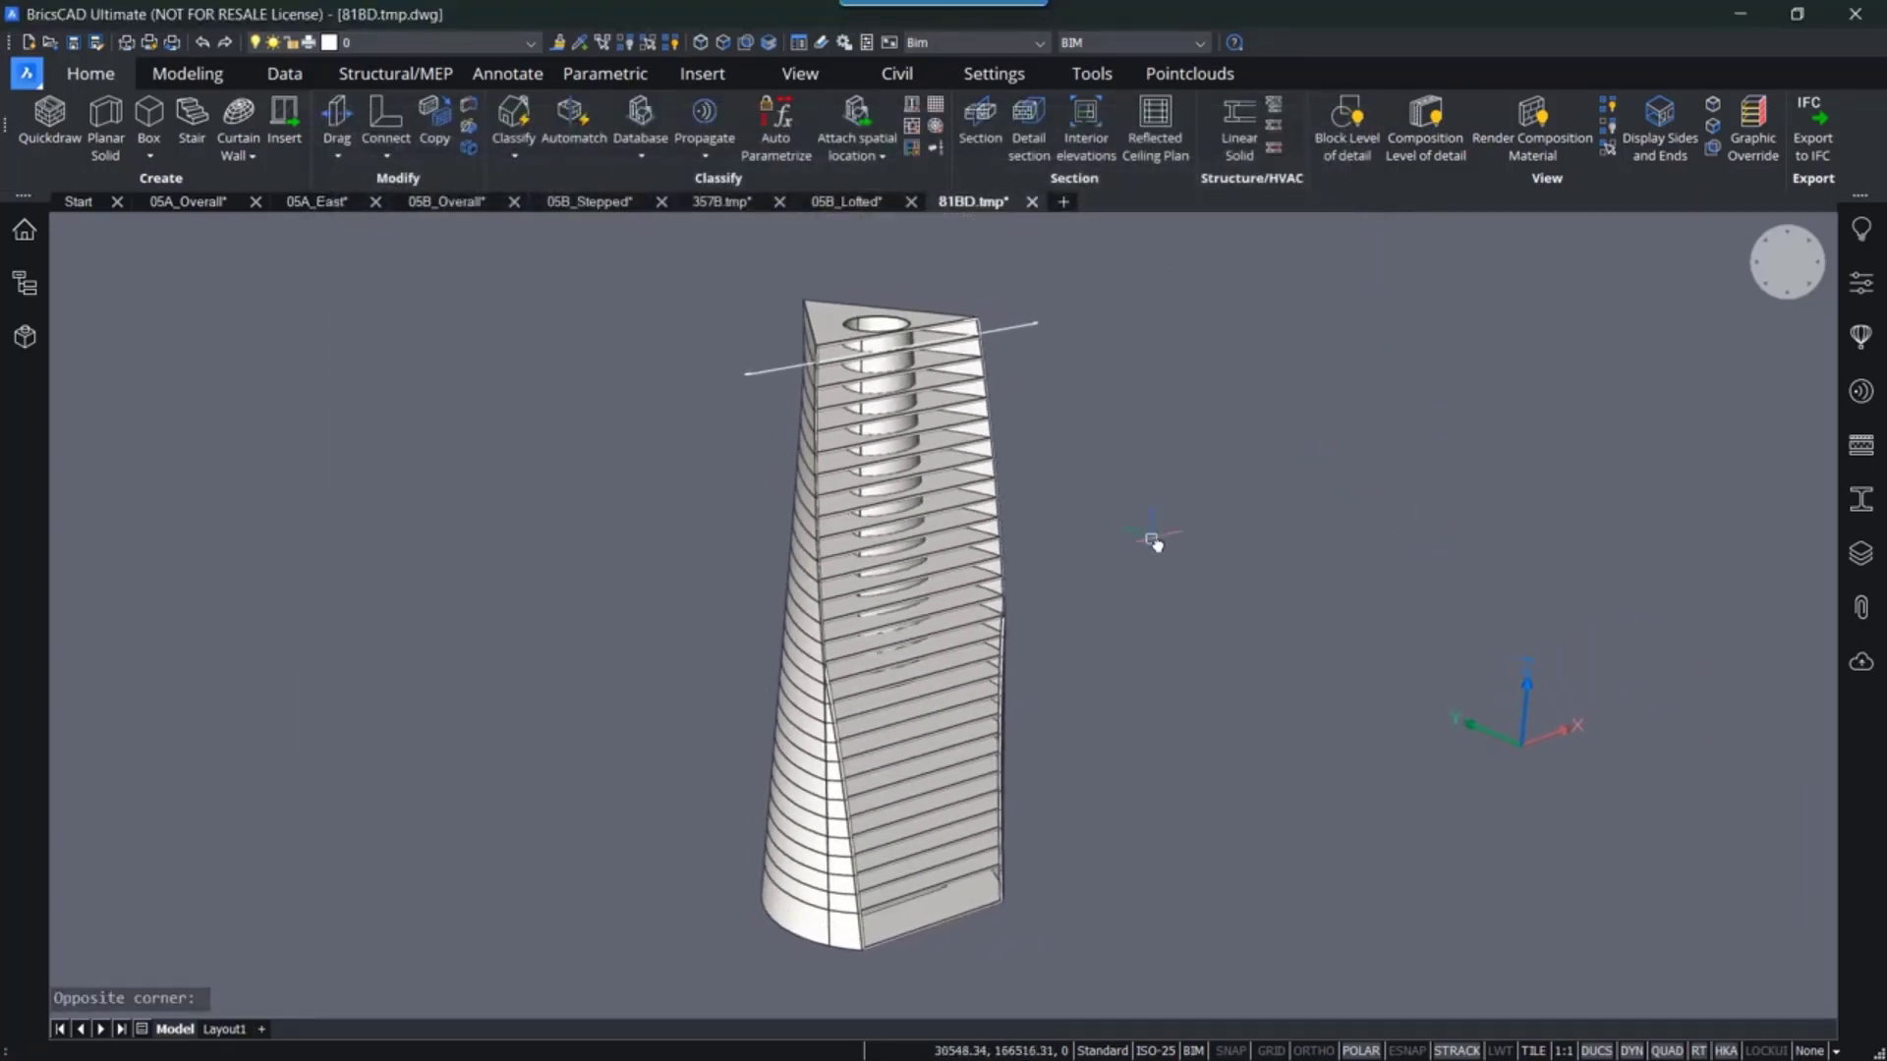